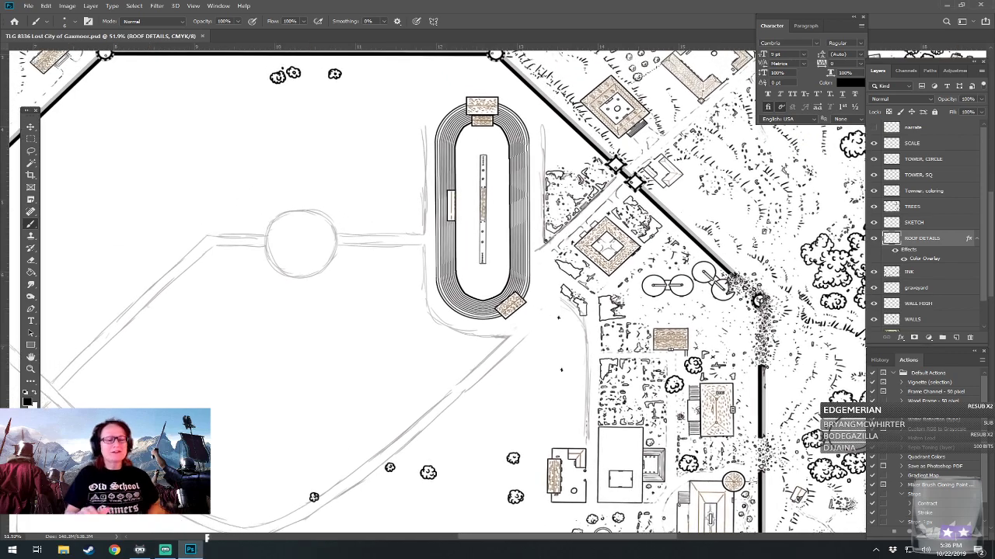
Show the TRACE reference layer beneath the inked city map.
left_click_drag(764, 231, 793, 264)
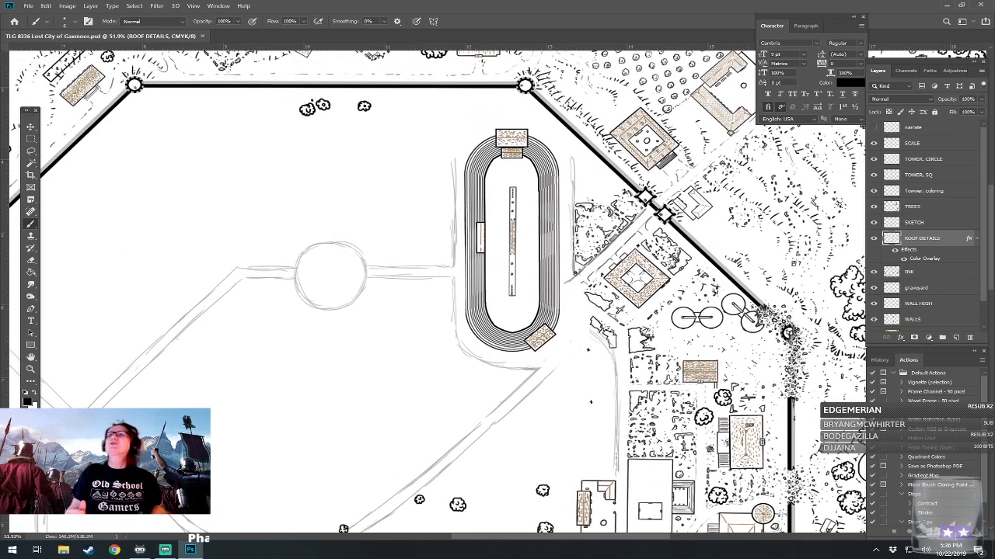
left_click_drag(425, 252, 474, 252)
left_click_drag(497, 311, 410, 319)
scroll(435, 287, "up", 1)
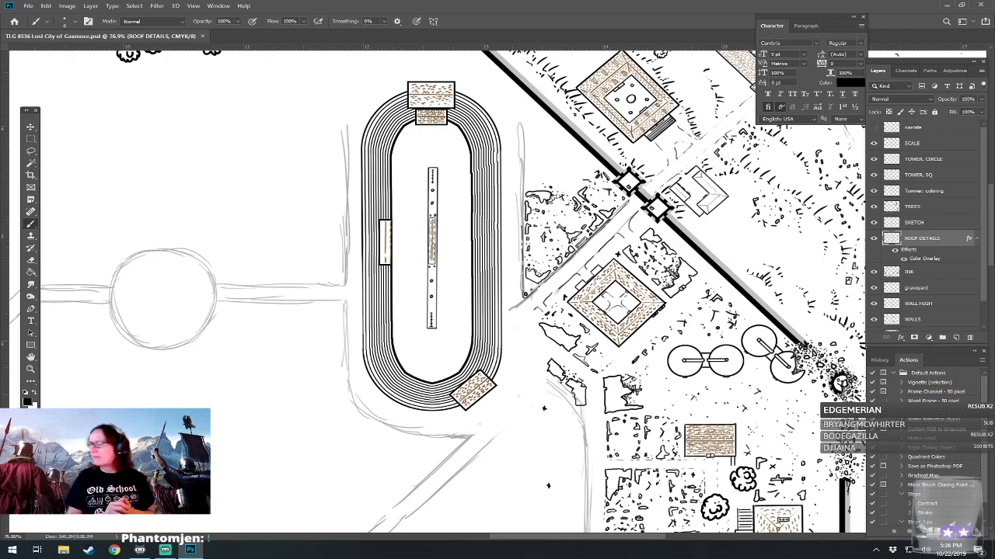
left_click_drag(617, 459, 551, 459)
left_click_drag(551, 458, 567, 446)
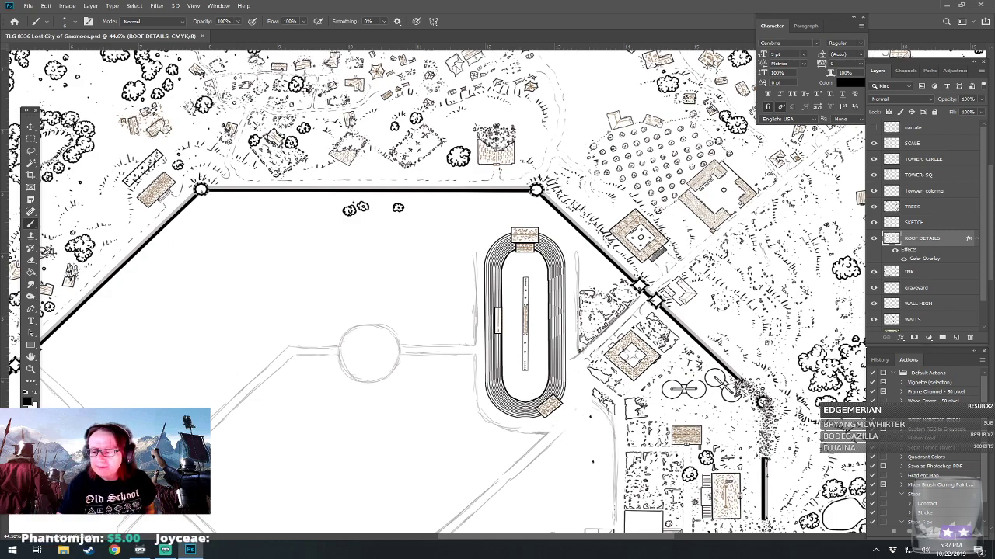
scroll(925, 225, "down", 1)
left_click(873, 324)
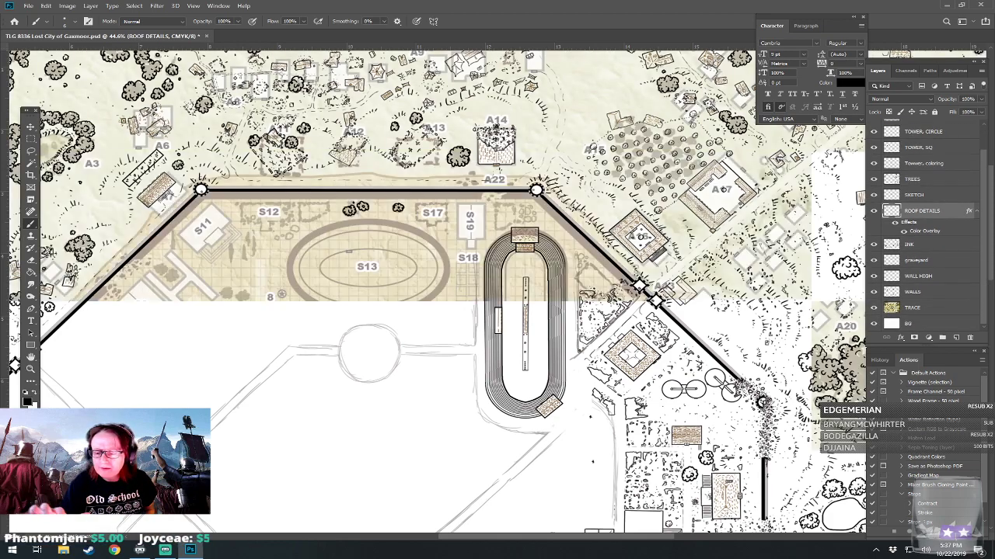
Examine the traced layout of the city's northern quarter around the S13 oval, the pool and the S20 racetrack.
left_click_drag(761, 402, 843, 394)
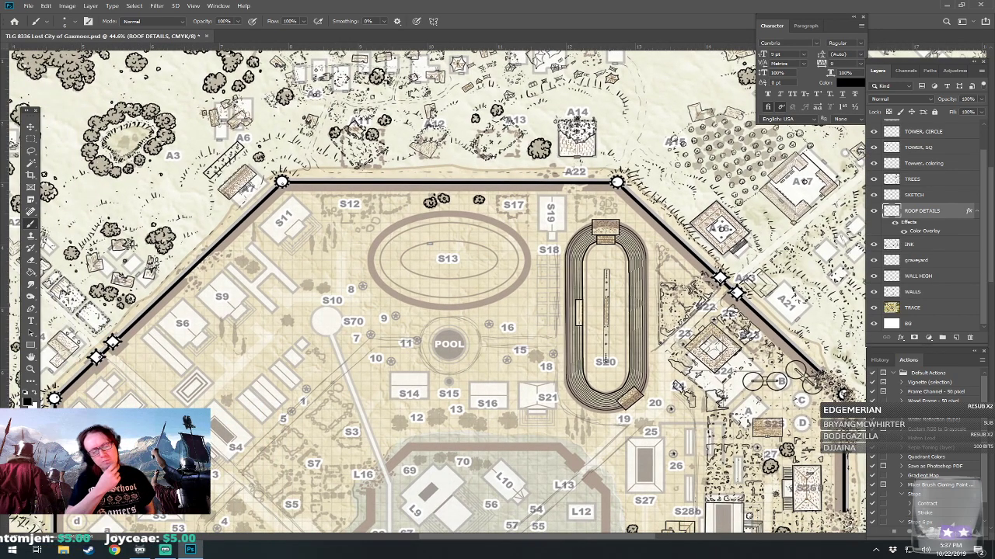
left_click_drag(843, 394, 831, 350)
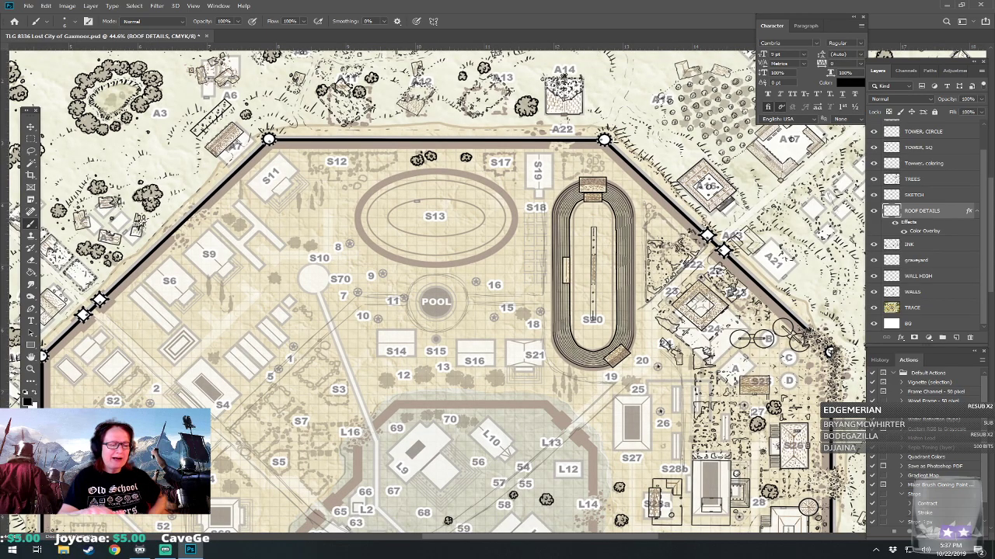
scroll(830, 351, "up", 3)
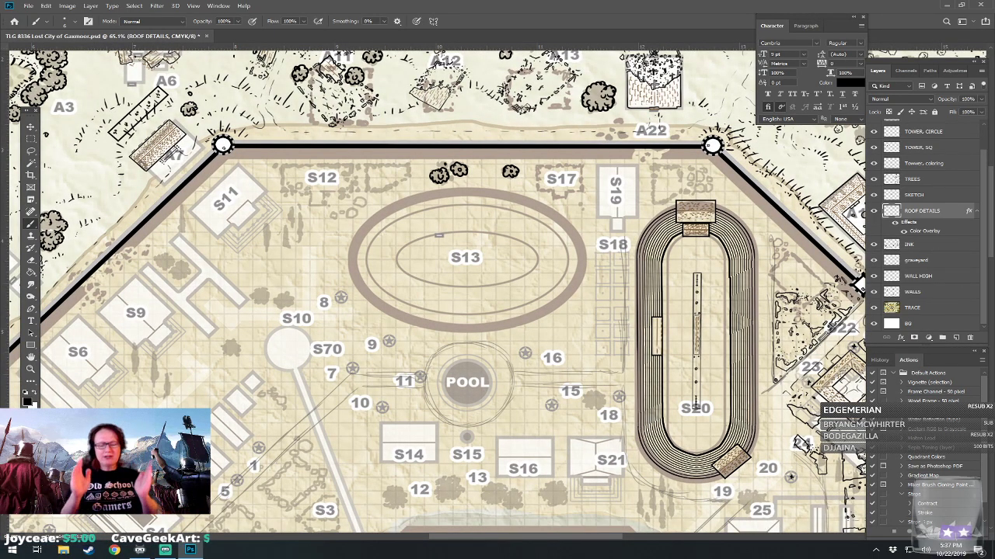
left_click_drag(559, 349, 541, 248)
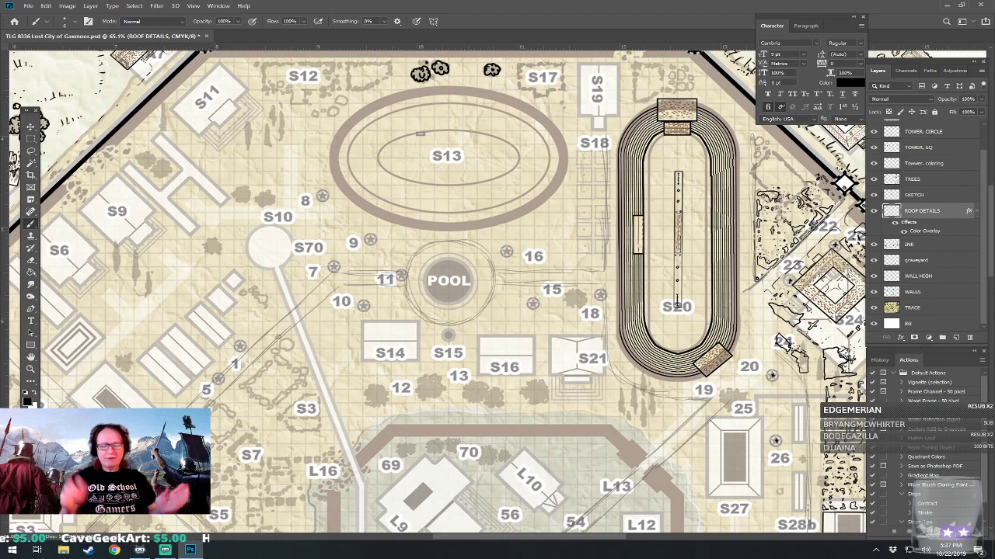
left_click_drag(544, 311, 356, 314)
scroll(565, 325, "down", 5)
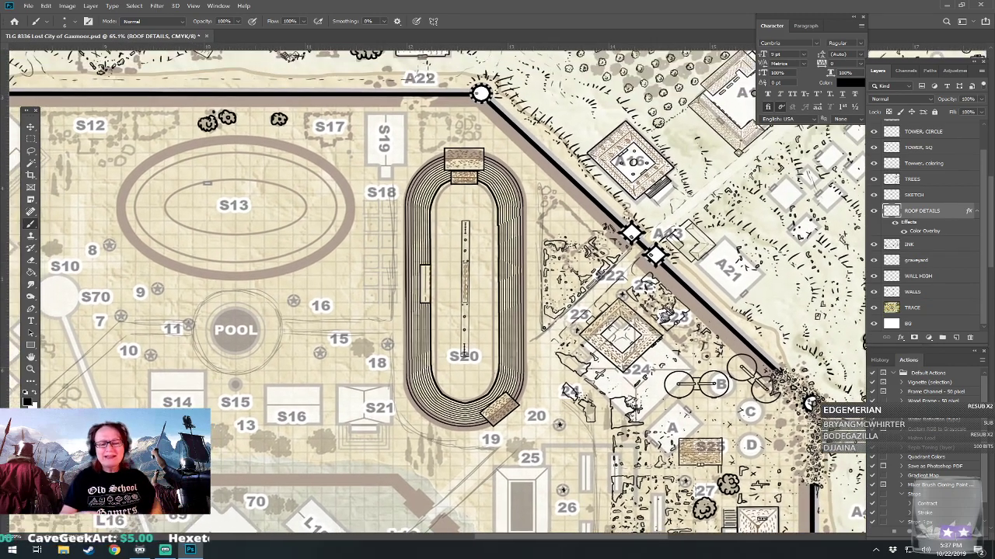
Examine the walled city as a whole, its southern districts, and the northwestern outskirts and forest against the trace.
scroll(565, 326, "down", 3)
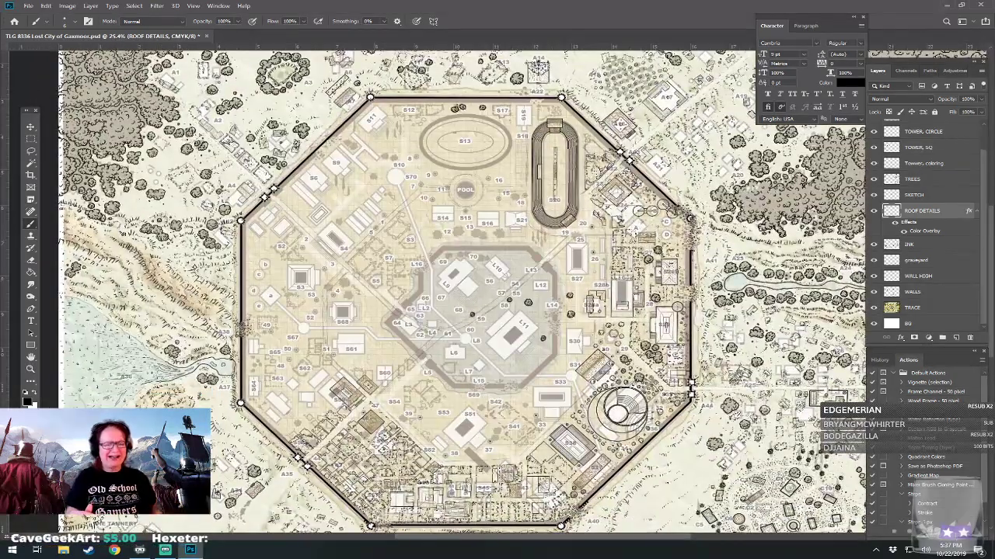
left_click_drag(565, 326, 601, 256)
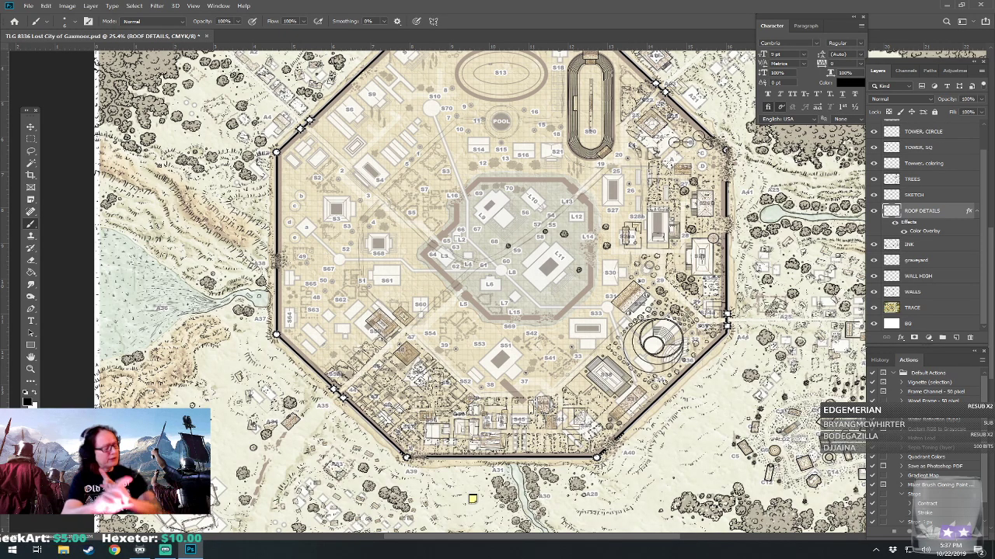
scroll(652, 388, "up", 3)
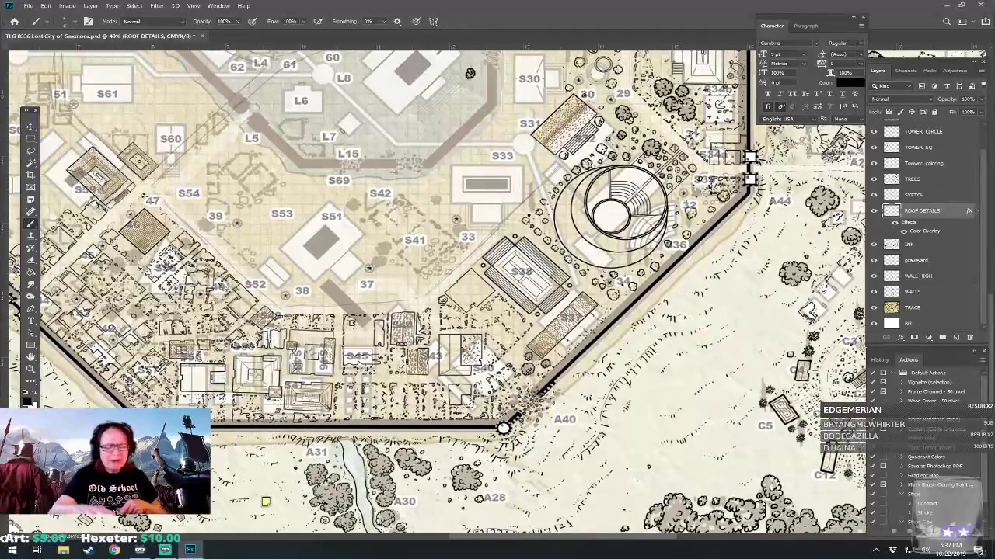
left_click_drag(335, 264, 544, 338)
scroll(543, 338, "down", 1)
left_click_drag(258, 320, 345, 329)
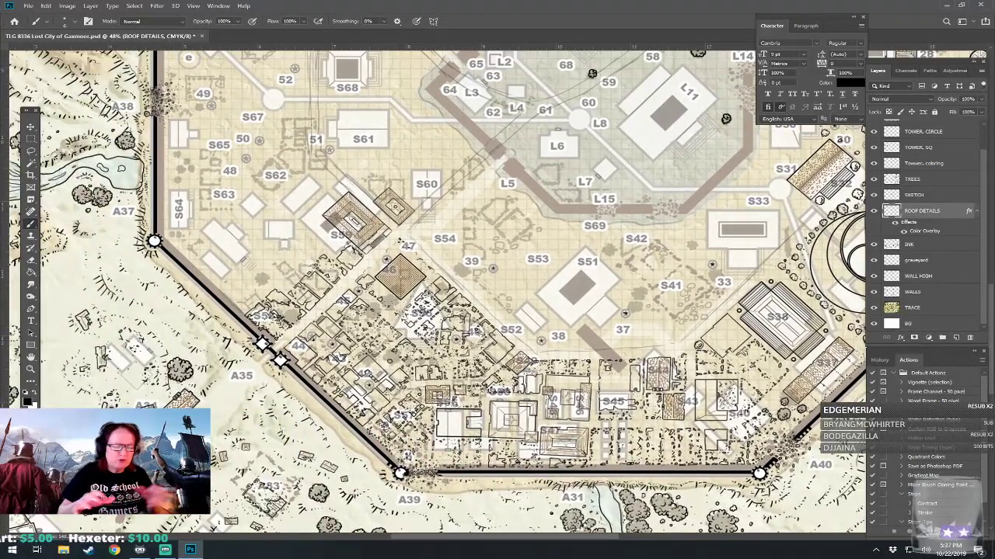
scroll(343, 327, "up", 1)
scroll(429, 233, "up", 1)
left_click_drag(453, 268, 554, 303)
left_click_drag(707, 117, 520, 339)
left_click_drag(234, 117, 542, 533)
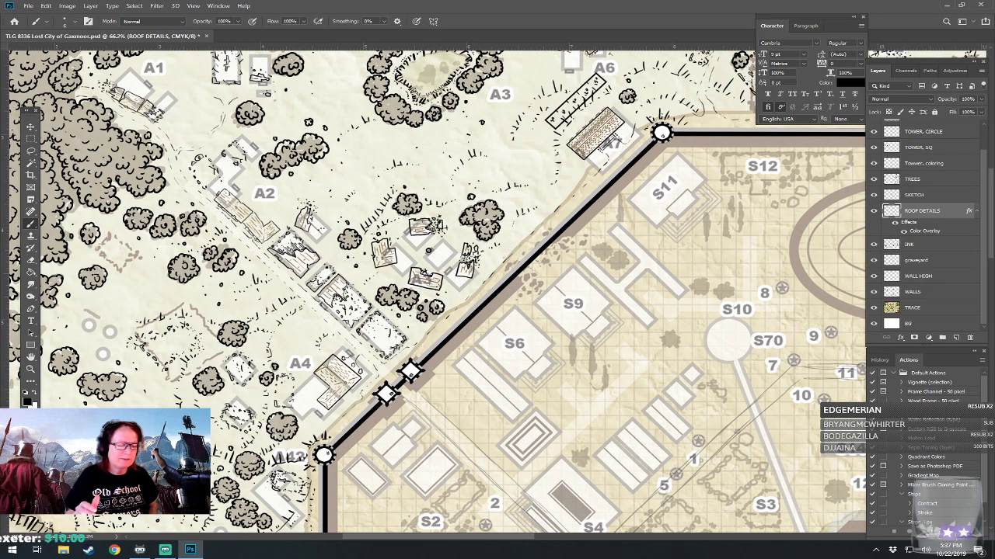
left_click_drag(157, 112, 567, 388)
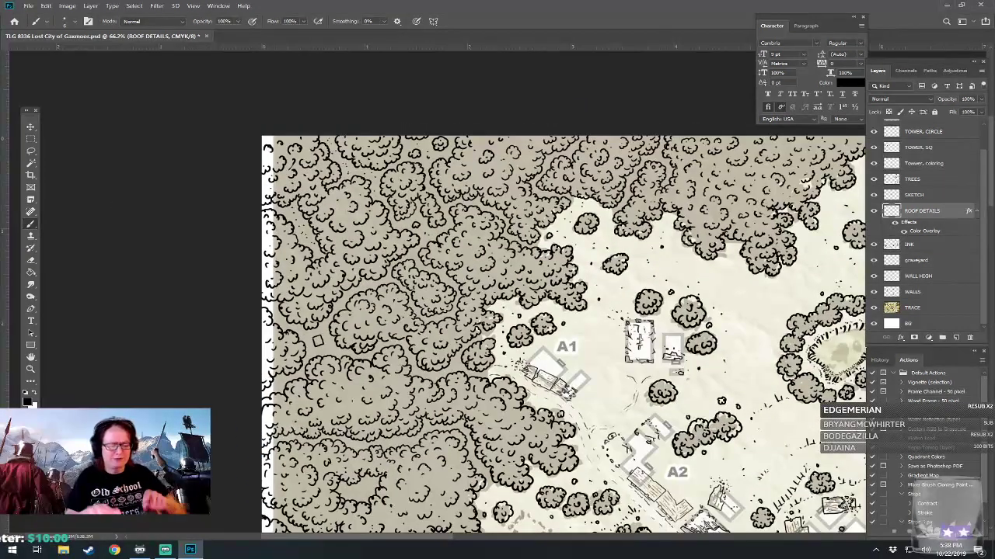
scroll(568, 389, "up", 5)
scroll(560, 284, "down", 6)
scroll(498, 311, "up", 4)
Show the narrate layer and make it the active layer.
left_click_drag(544, 349, 292, 300)
scroll(690, 459, "up", 2)
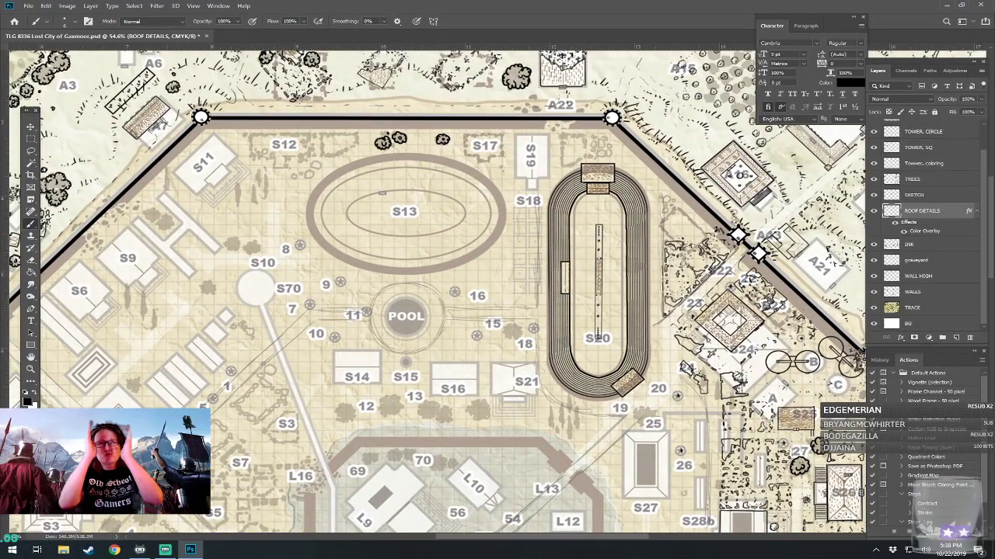
scroll(163, 293, "down", 2)
scroll(163, 294, "up", 3)
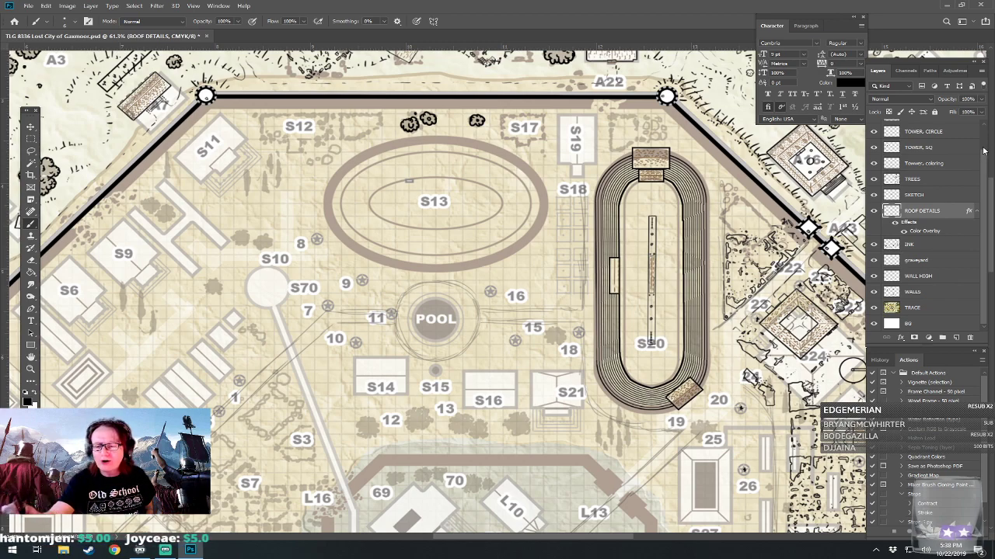
scroll(981, 140, "up", 2)
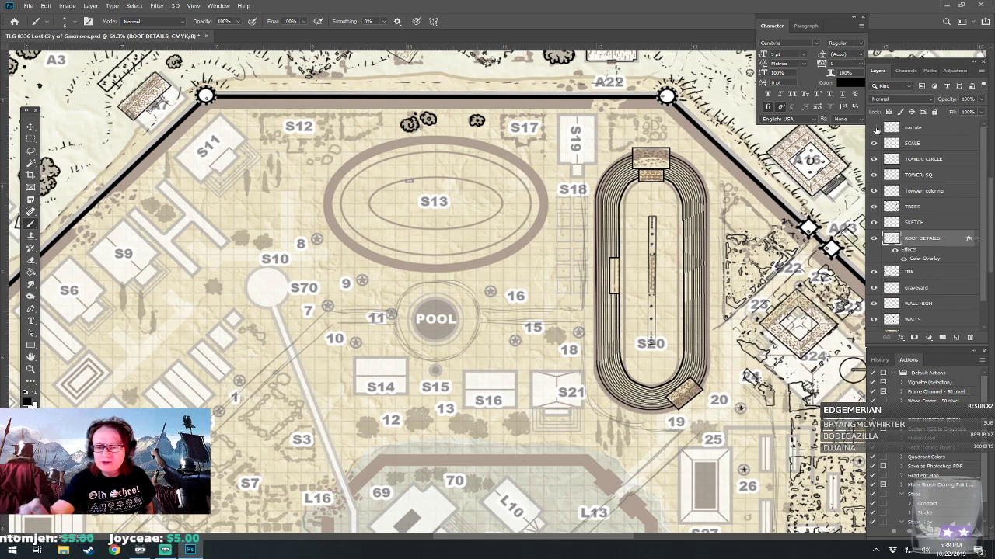
left_click(874, 128)
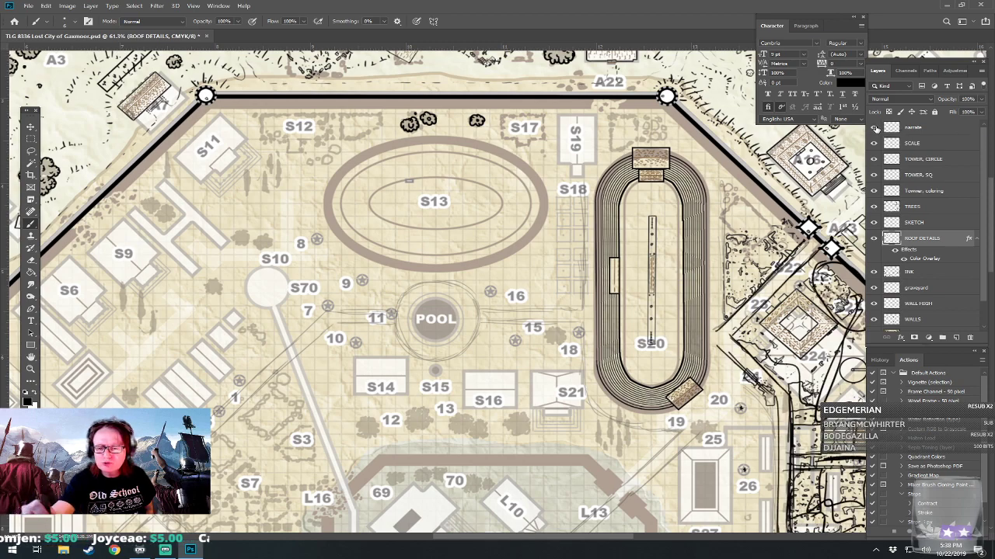
left_click(922, 126)
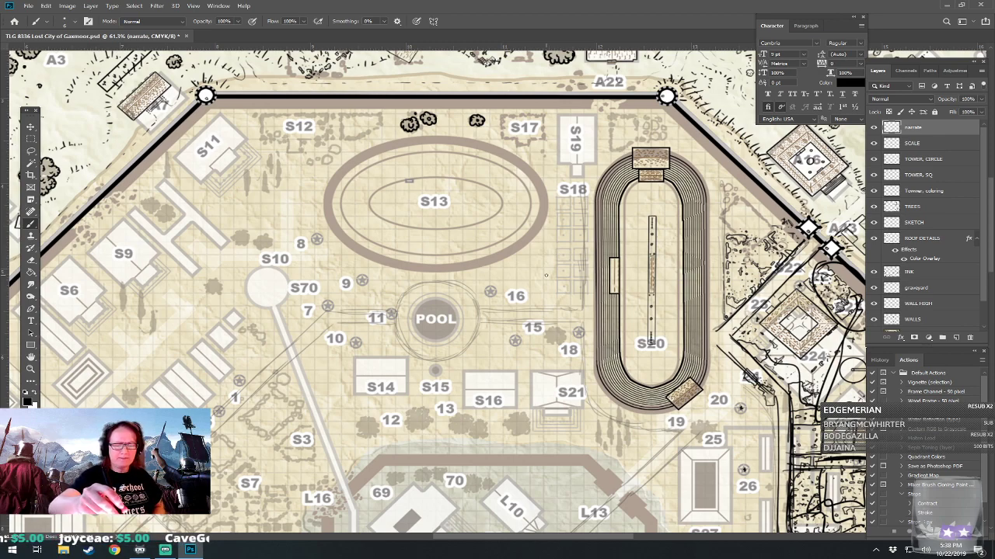
Brush rough loops around the S13 and pool area and around the S10/S70 circle, and hide the narrate layer.
mouse_move(570, 109)
left_mouse_down()
mouse_move(309, 126)
mouse_move(348, 345)
mouse_move(595, 298)
mouse_move(449, 111)
mouse_move(413, 118)
mouse_move(500, 115)
left_mouse_up()
mouse_move(363, 254)
left_mouse_down()
mouse_move(362, 332)
mouse_move(384, 234)
mouse_move(314, 276)
left_mouse_up()
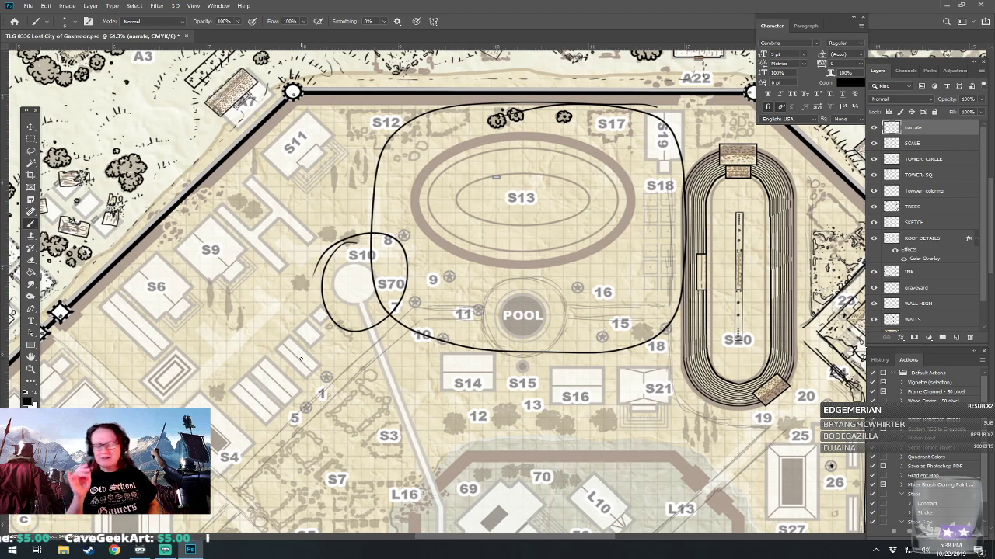
left_click_drag(302, 359, 354, 343)
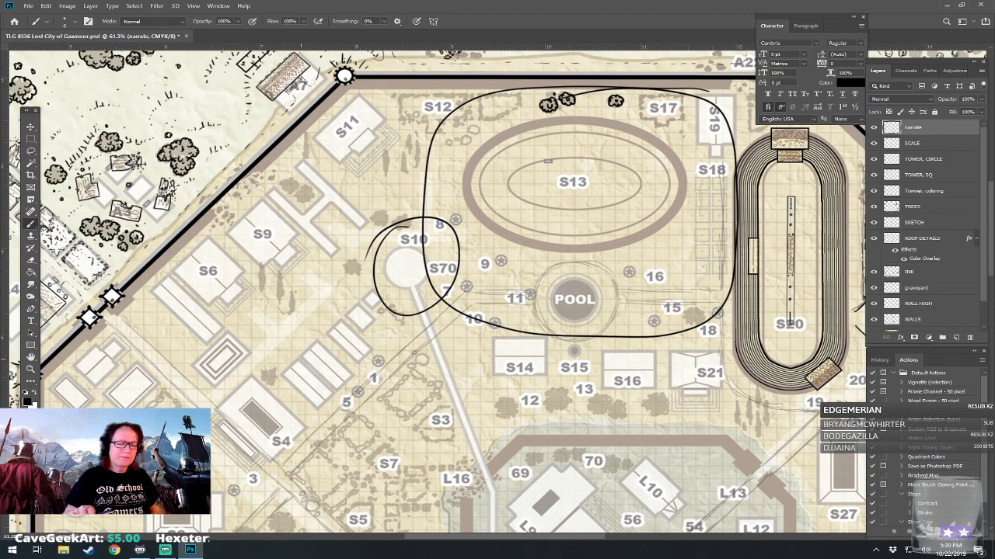
left_click_drag(353, 343, 255, 330)
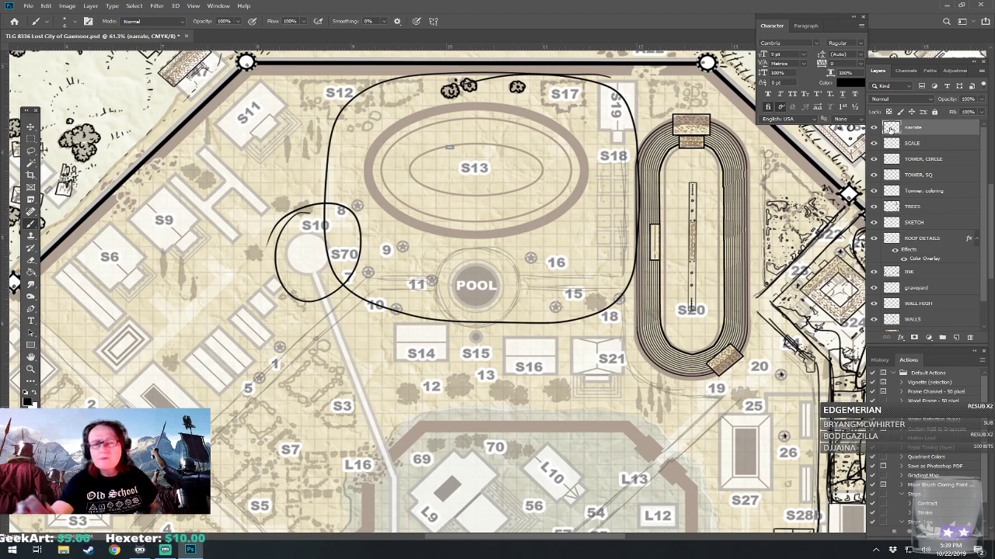
left_click(874, 128)
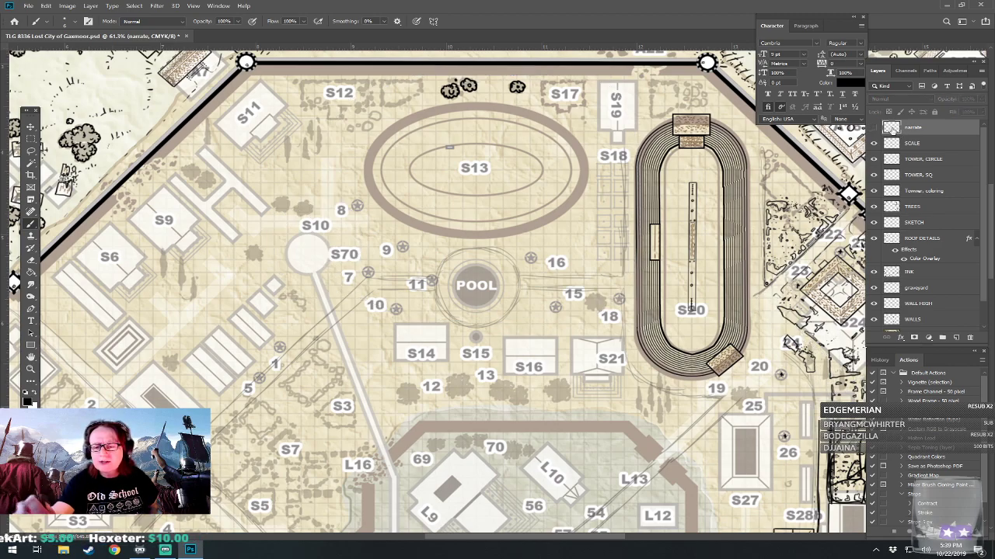
Make the INK layer active and set the brush size to 8.
left_click(918, 273)
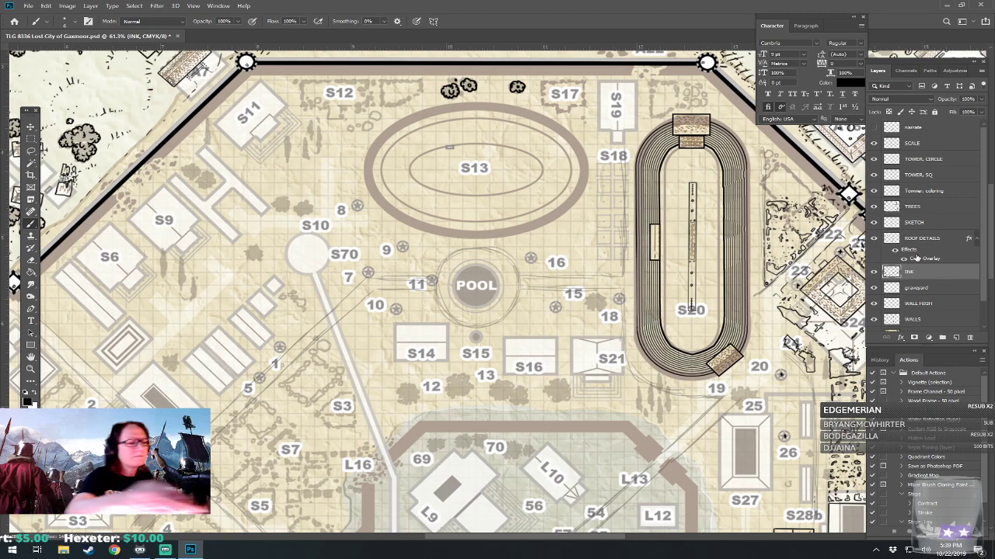
left_click(69, 22)
type("8")
key("Return")
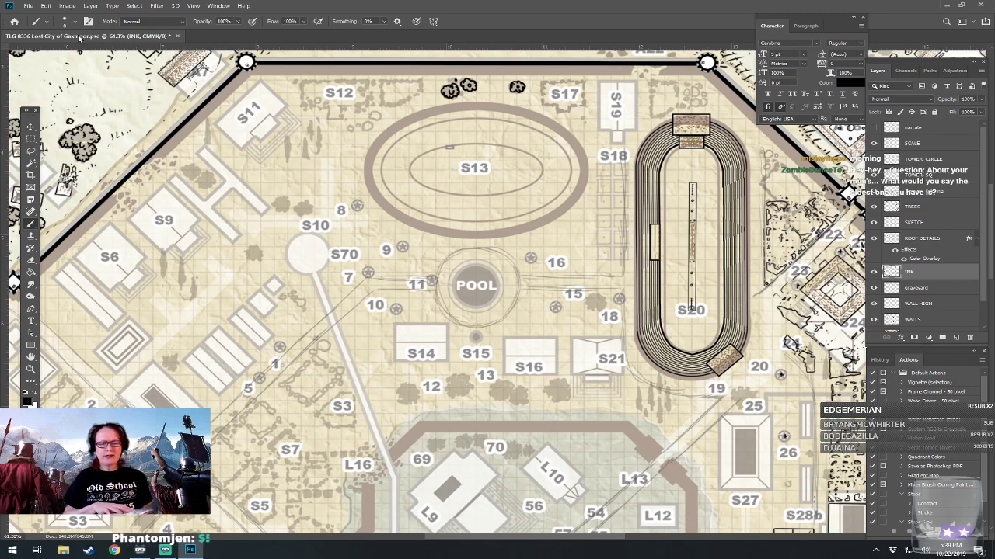
Examine the traced S13 oval and the neighbouring S17, S18 and S19 structures beside the racetrack.
scroll(435, 296, "up", 5)
scroll(612, 371, "up", 3)
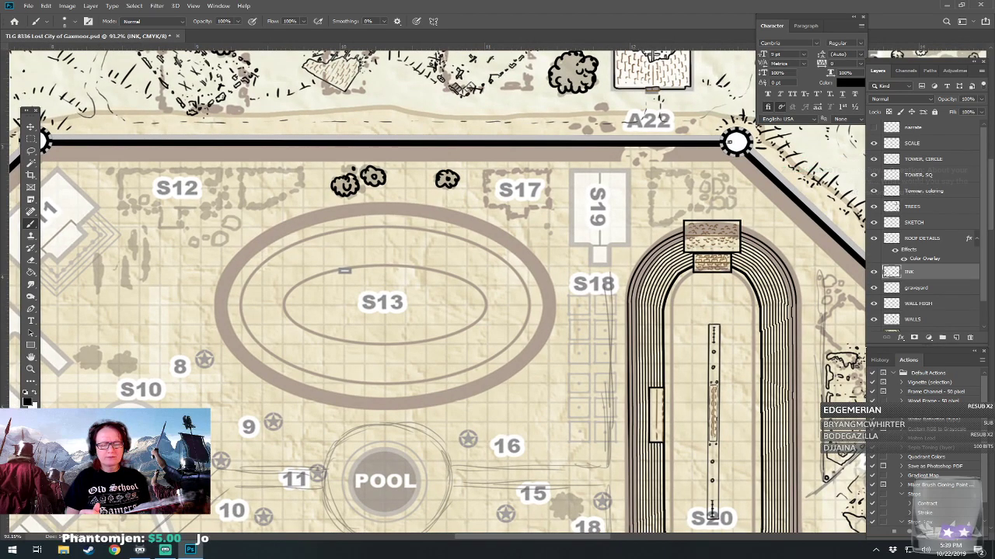
scroll(435, 295, "down", 3)
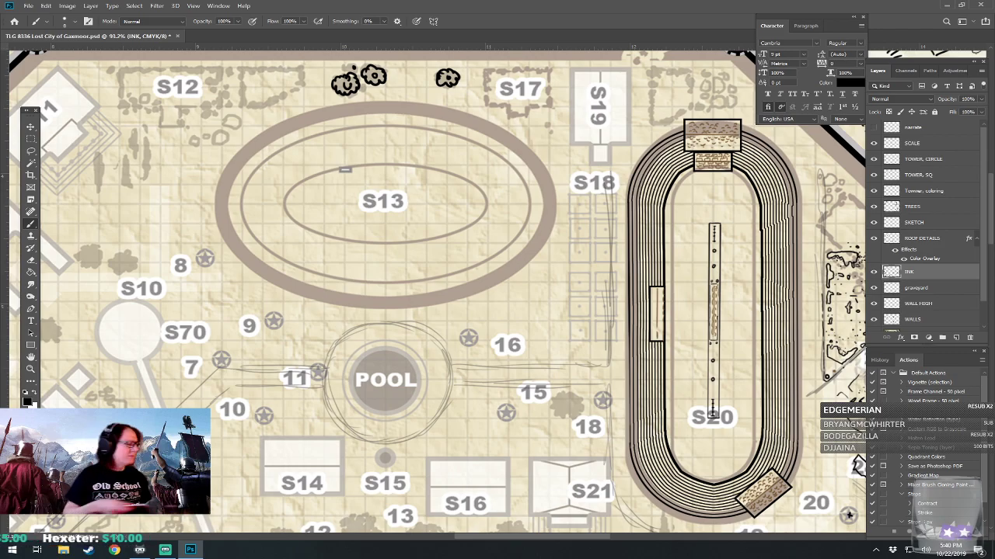
left_click_drag(629, 267, 577, 323)
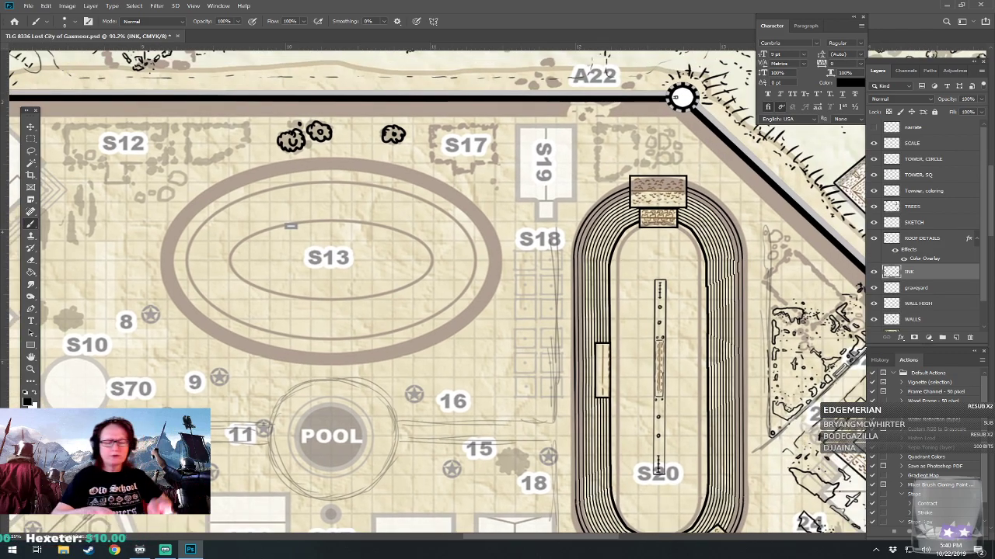
scroll(576, 323, "up", 4)
scroll(438, 292, "up", 2)
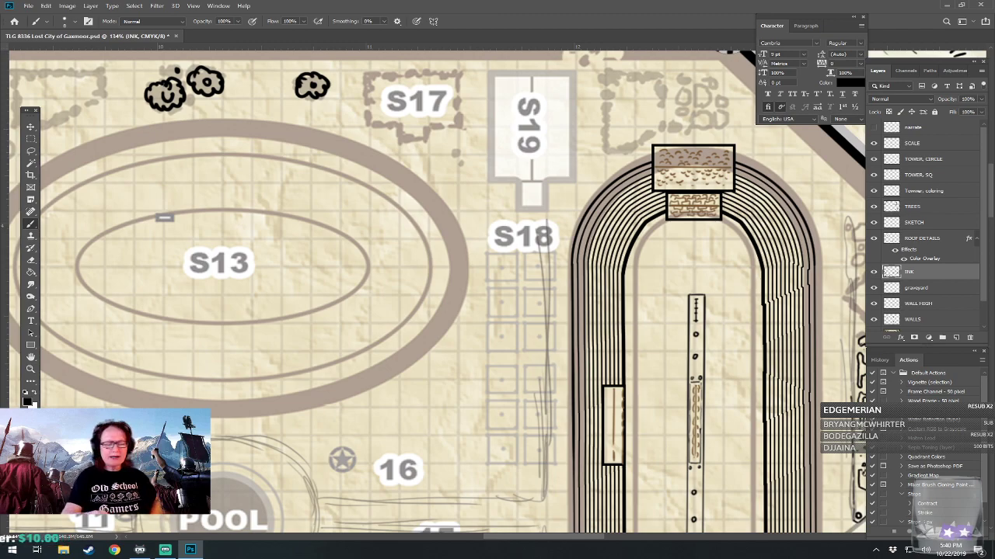
left_click_drag(439, 292, 453, 321)
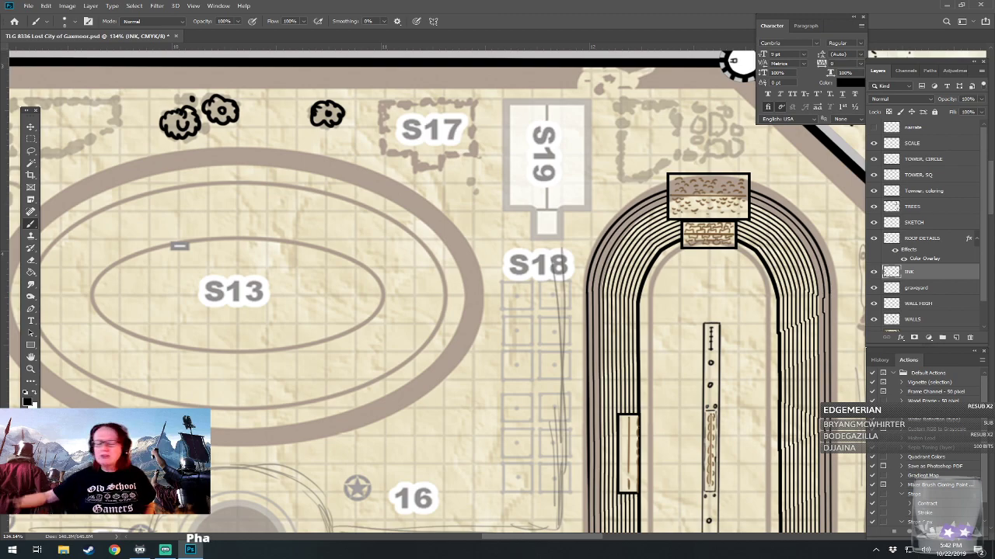
scroll(435, 288, "down", 1)
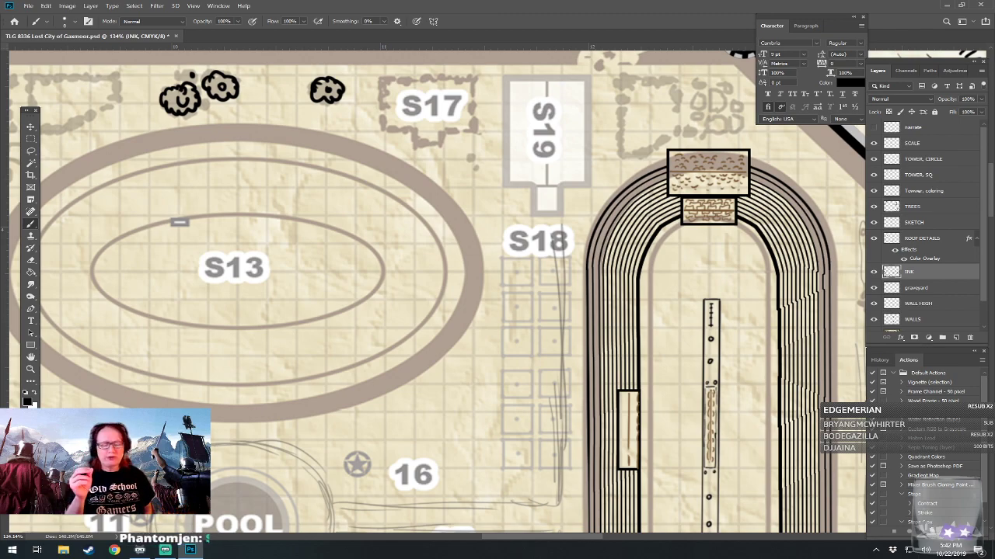
scroll(435, 287, "down", 1)
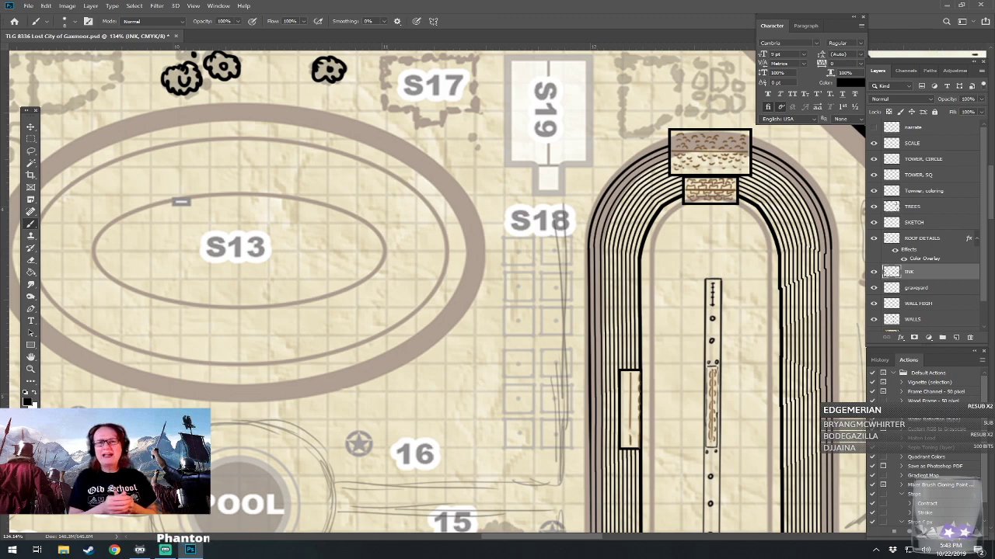
left_click_drag(180, 201, 210, 291)
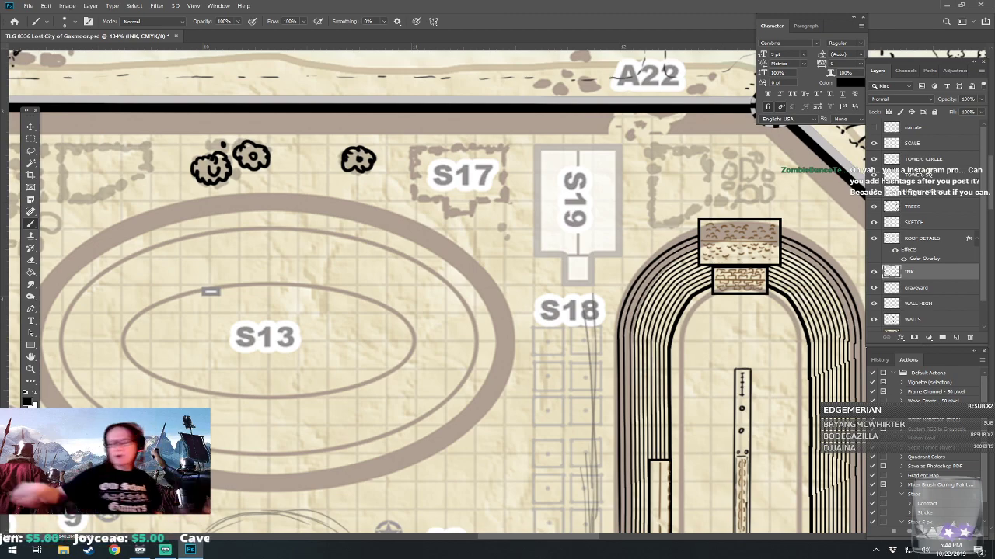
scroll(699, 85, "up", 2)
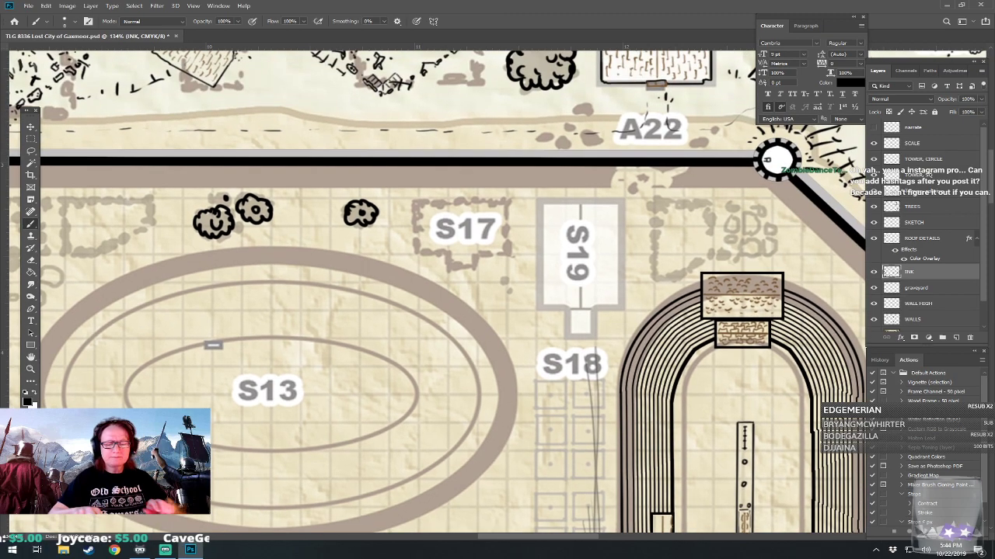
Ink a closed rectangular building outline with straight brush lines around the middle of the traced S19 structure.
scroll(699, 85, "up", 1)
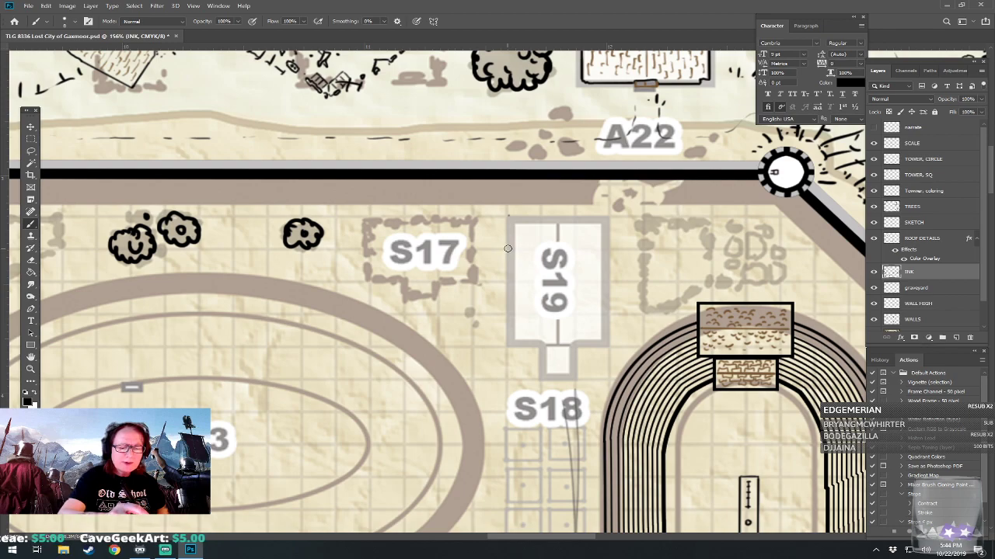
mouse_move(509, 248)
left_mouse_down()
mouse_move(607, 250)
mouse_move(607, 308)
left_mouse_up()
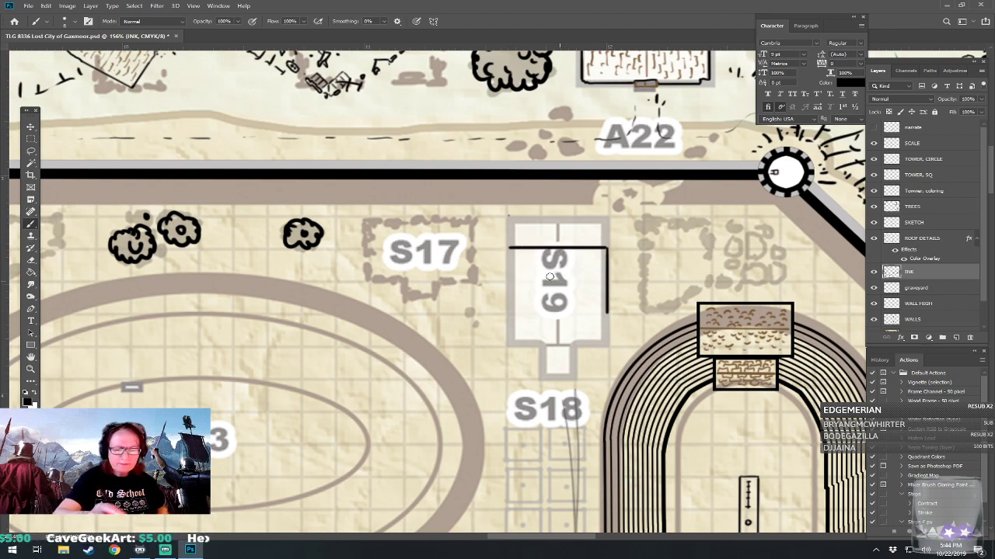
left_click_drag(509, 248, 507, 315)
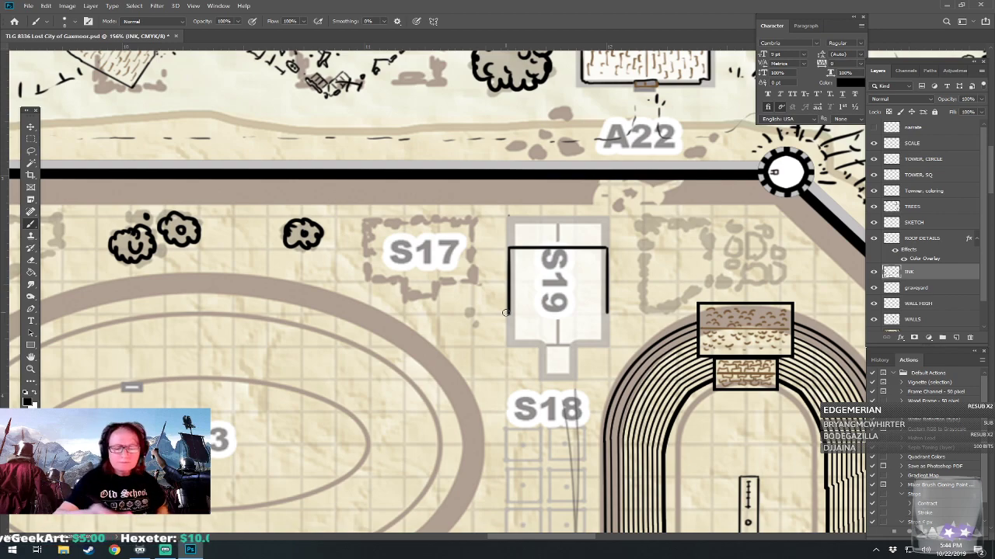
left_click_drag(507, 314, 612, 315)
key("ctrl+plus")
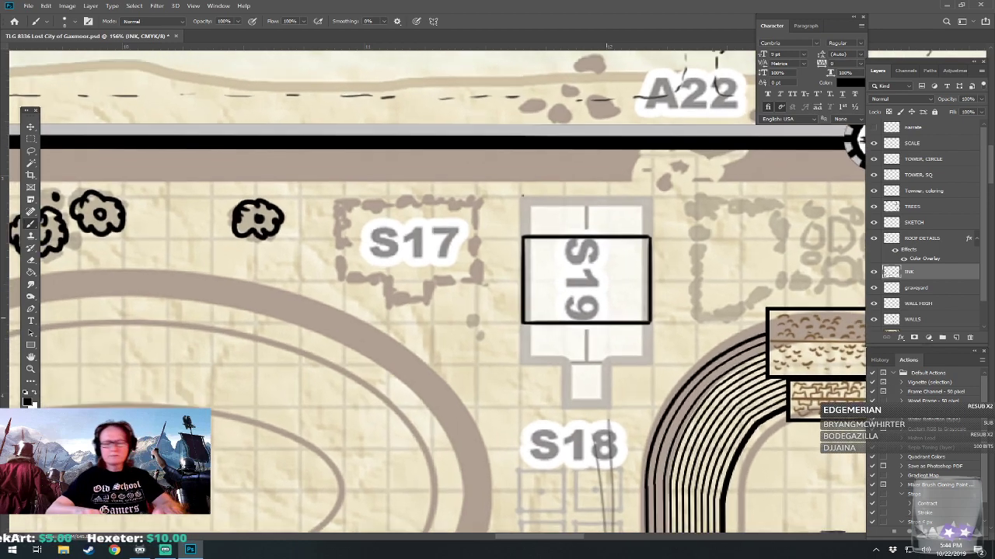
Add a new layer and place it directly beneath the INK layer.
key("ctrl+plus")
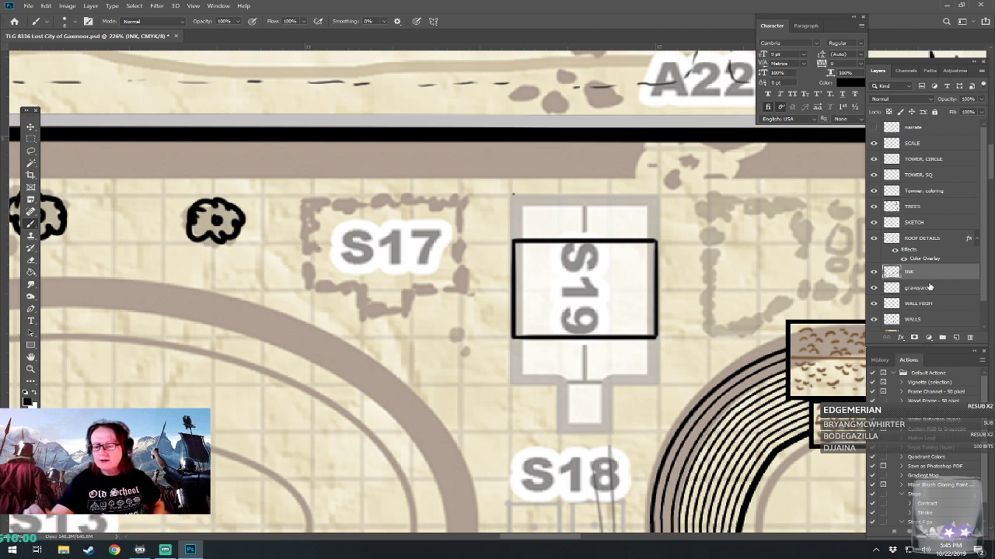
left_click(950, 532)
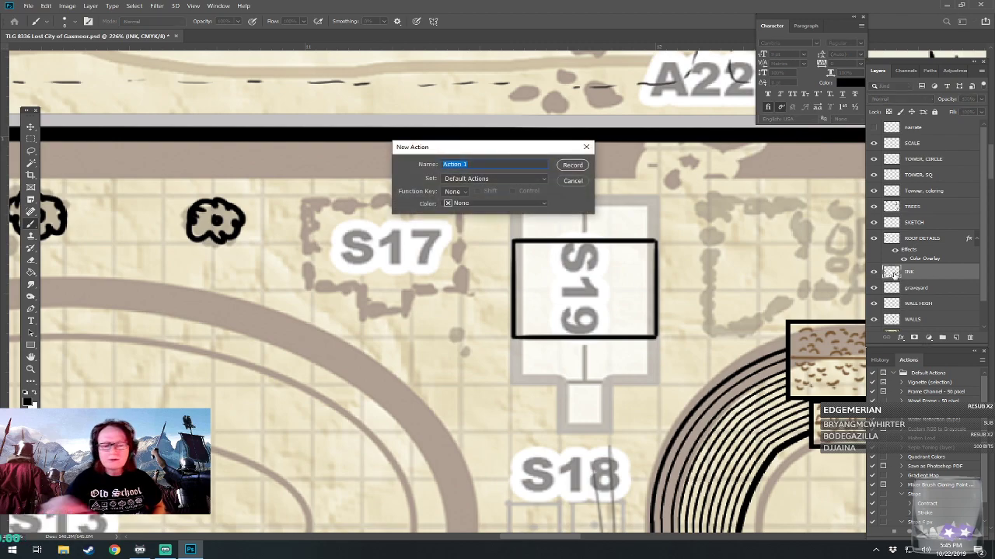
left_click(573, 180)
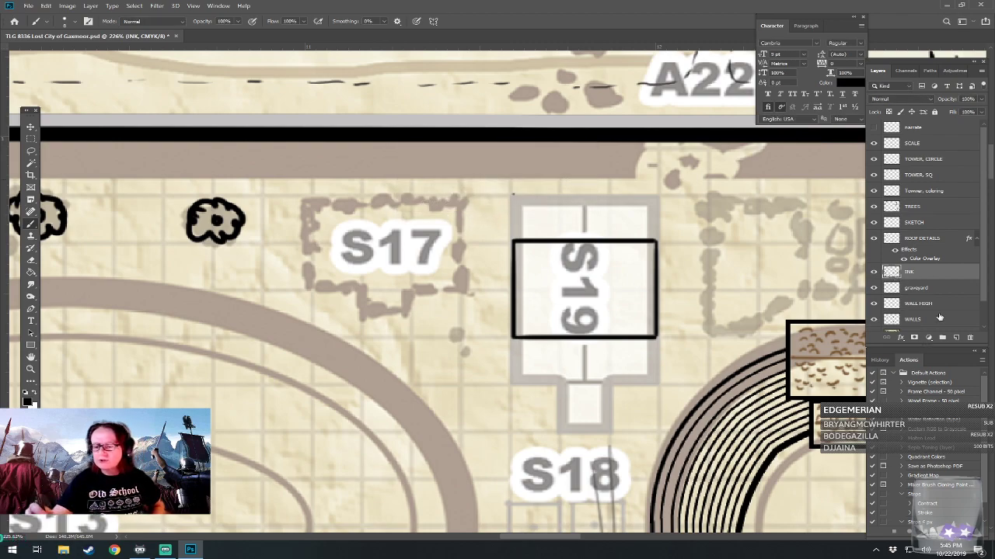
left_click(955, 338)
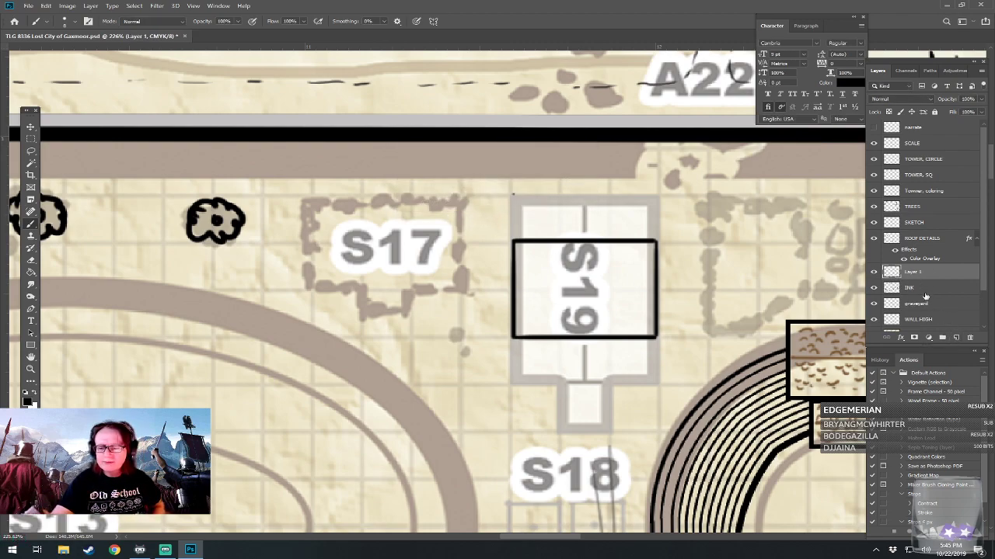
double_click(924, 295)
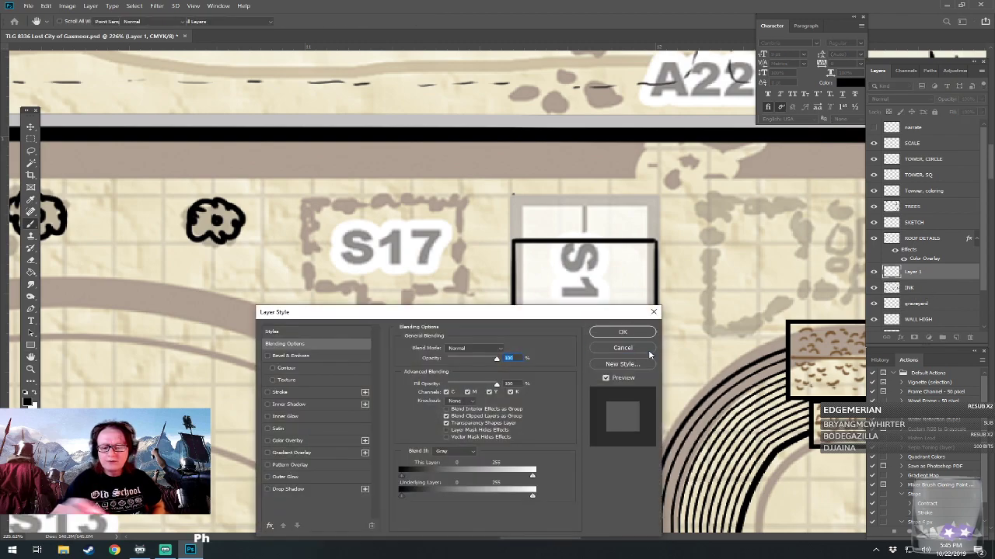
left_click(648, 350)
left_click_drag(924, 272, 923, 302)
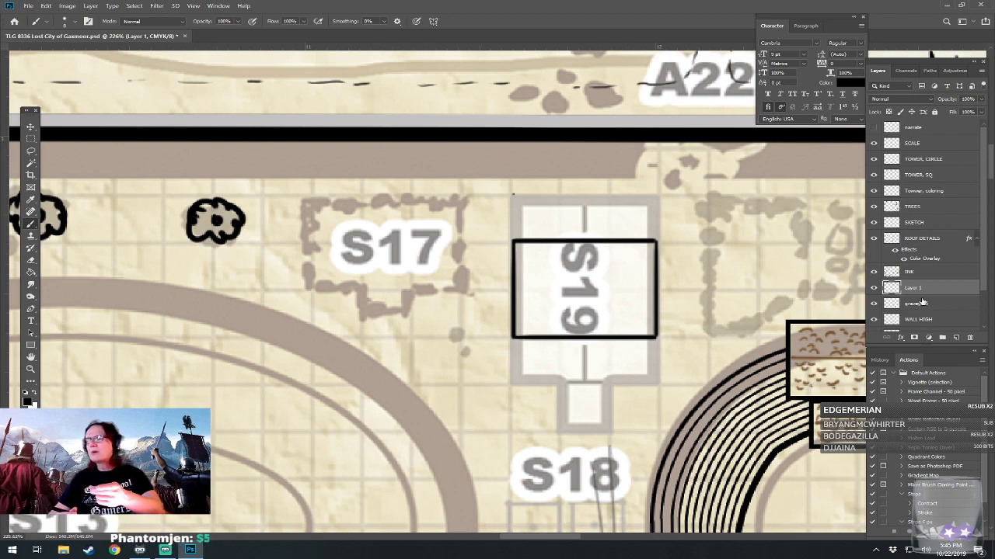
Ink a small entrance porch with a central gap below the S19 rectangle and join its flared sides to the wall.
scroll(629, 321, "up", 3)
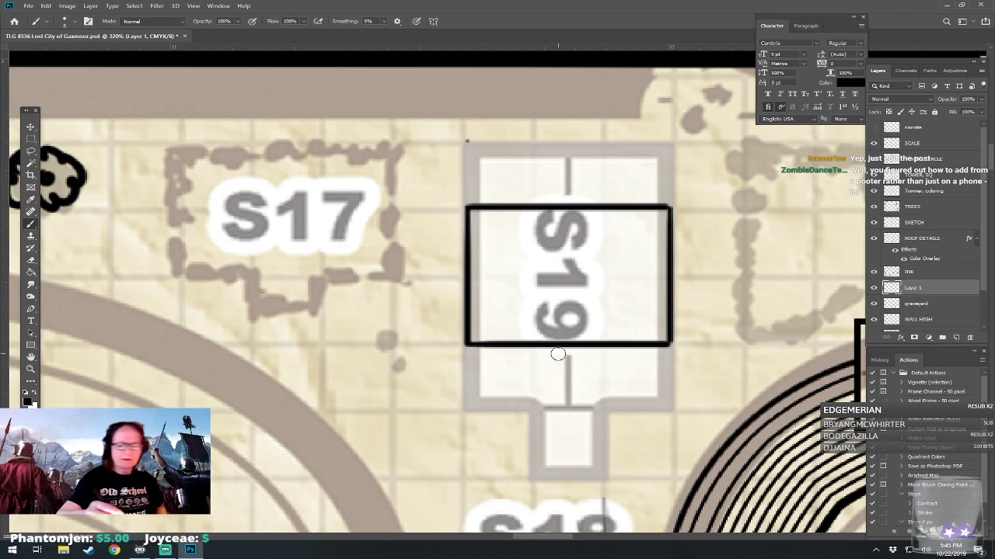
key("shift")
left_click_drag(544, 352, 544, 370)
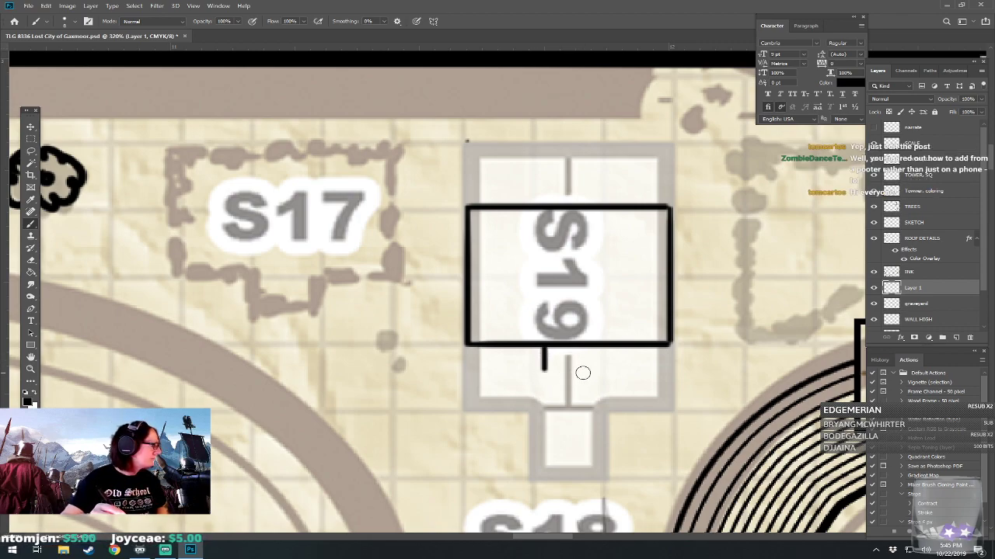
left_click_drag(592, 348, 592, 370)
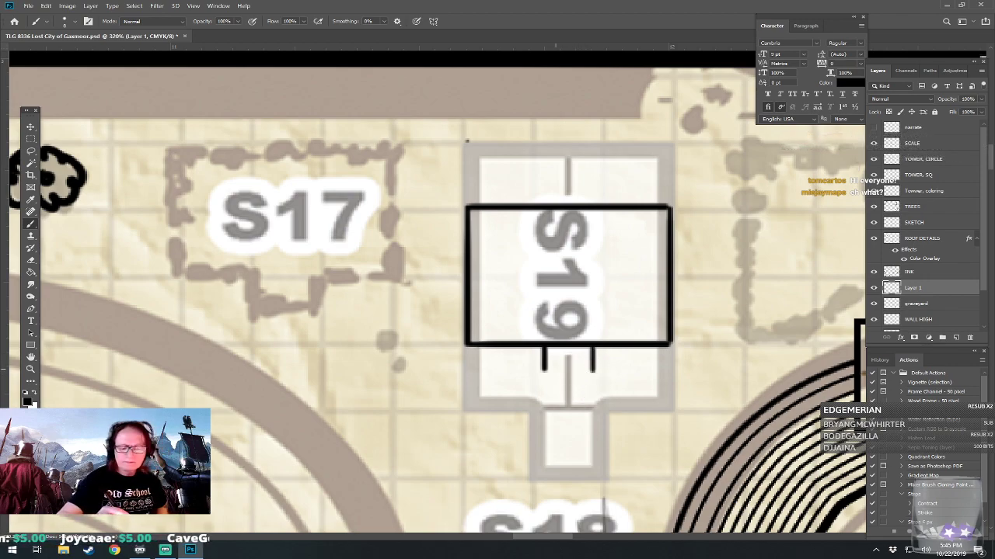
left_click_drag(544, 371, 592, 372)
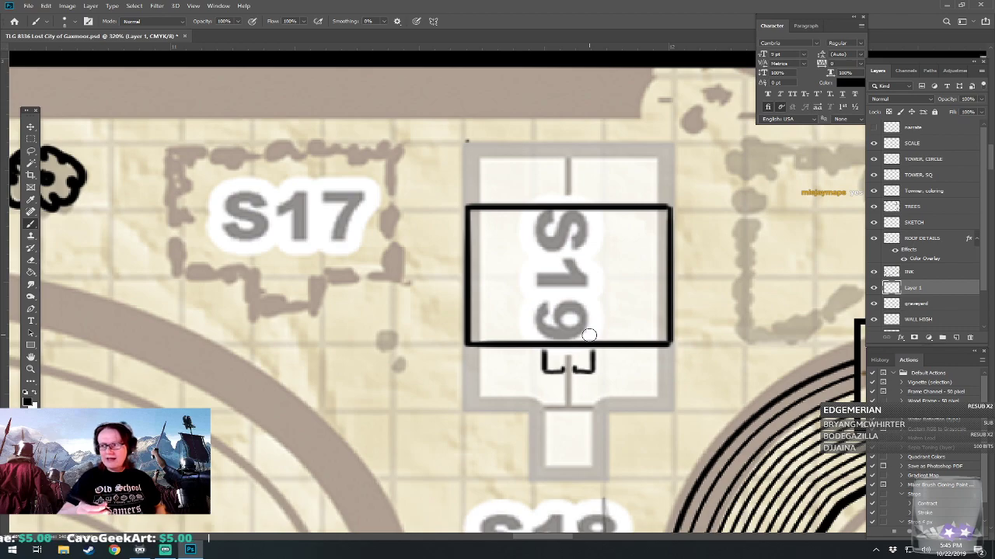
left_click_drag(540, 351, 600, 344)
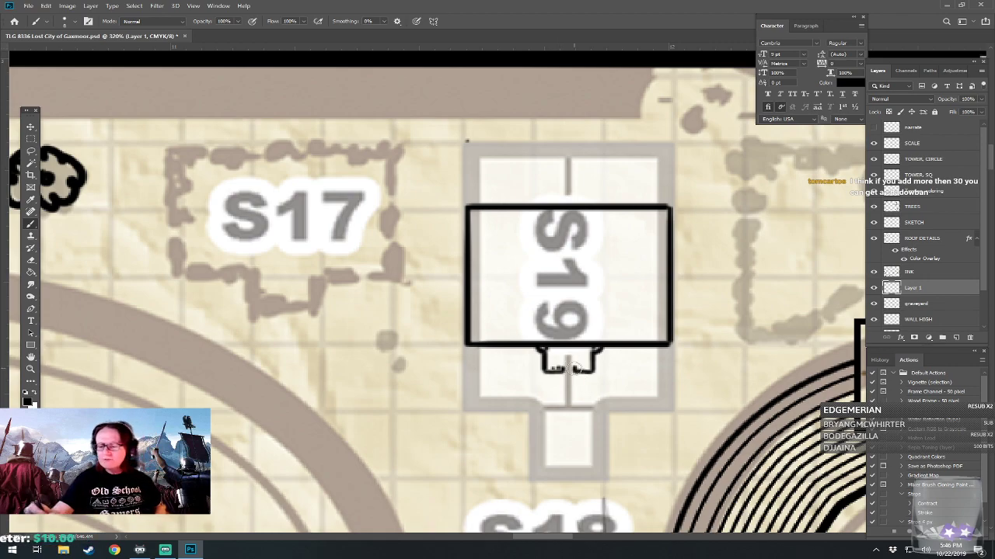
Revert the latest dots inside the S19 porch through the history and dab new rows of small dots along its lower edges.
left_click(883, 362)
left_click(902, 496)
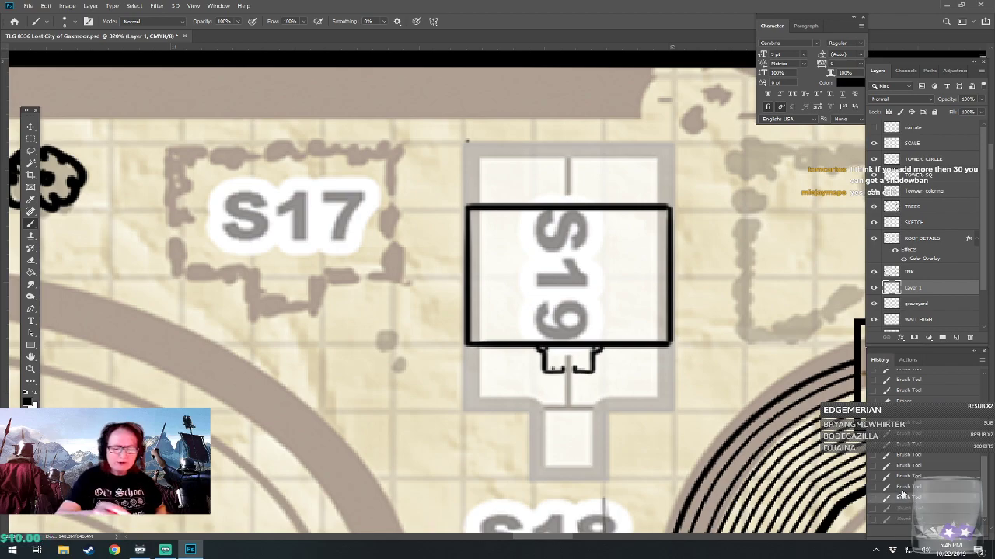
left_click(908, 486)
left_click(552, 368)
left_click(554, 366)
left_click(556, 366)
left_click(557, 366)
left_click(558, 367)
left_click(575, 367)
left_click(581, 366)
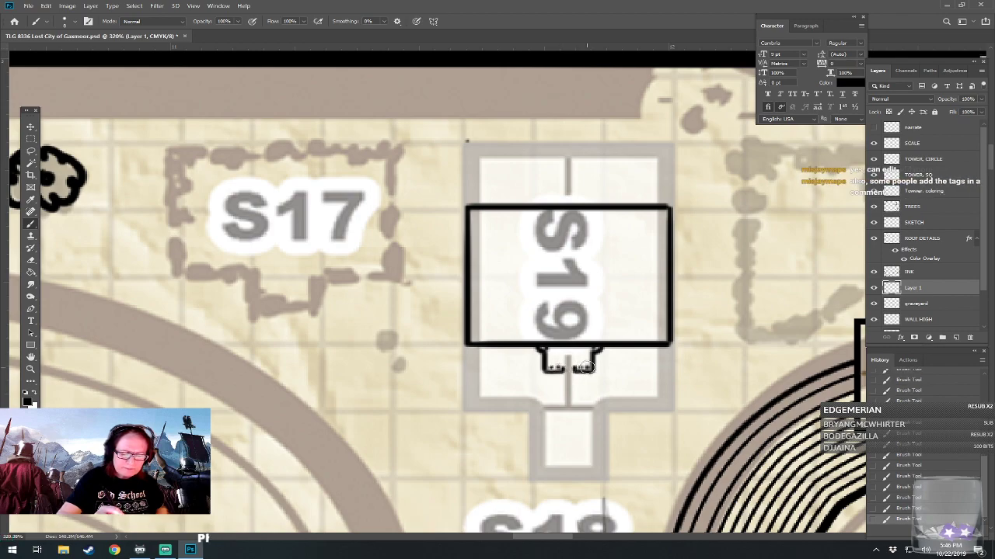
Ink a shallow rounded bay on each side of the porch along S19's lower wall, redoing the unsatisfactory stroke.
scroll(512, 438, "down", 5)
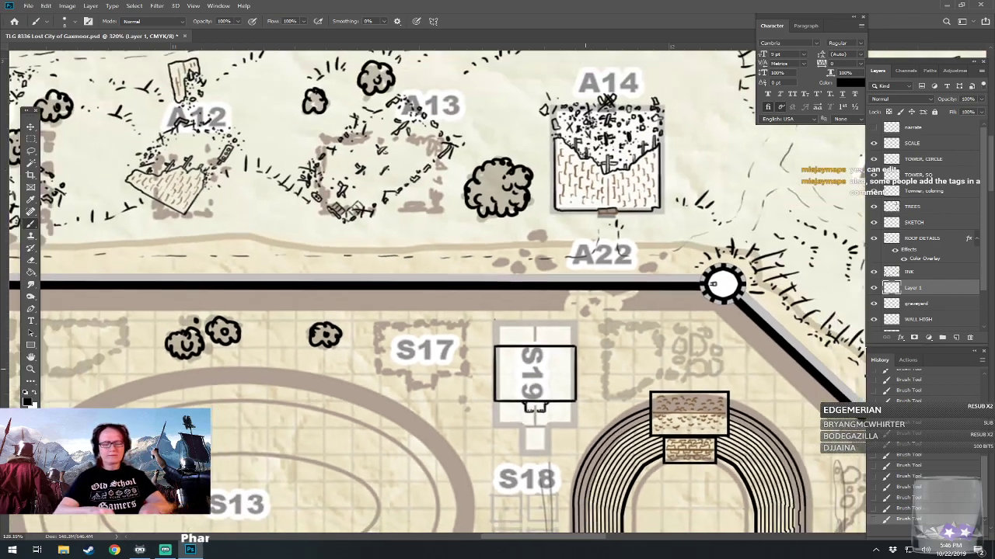
scroll(493, 317, "up", 3)
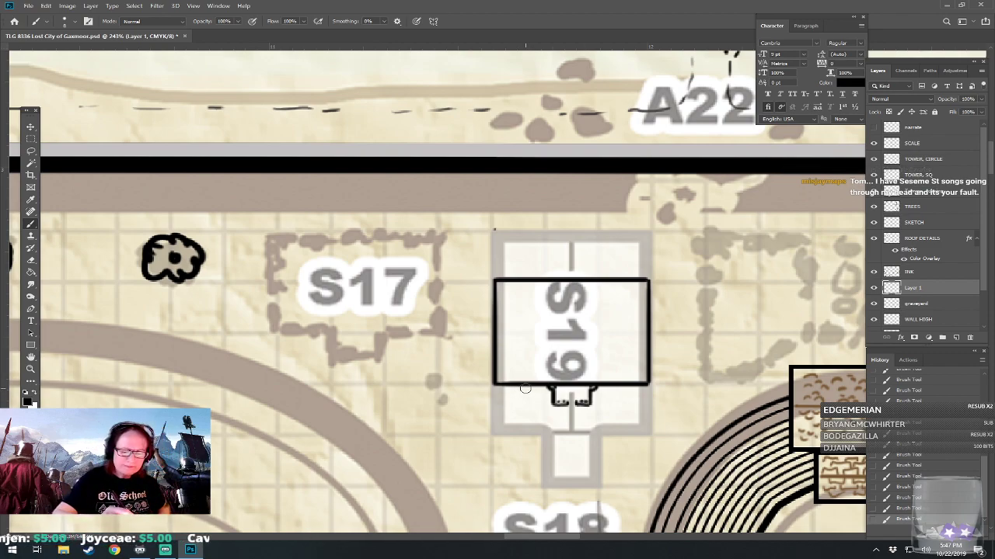
left_click_drag(525, 388, 549, 384)
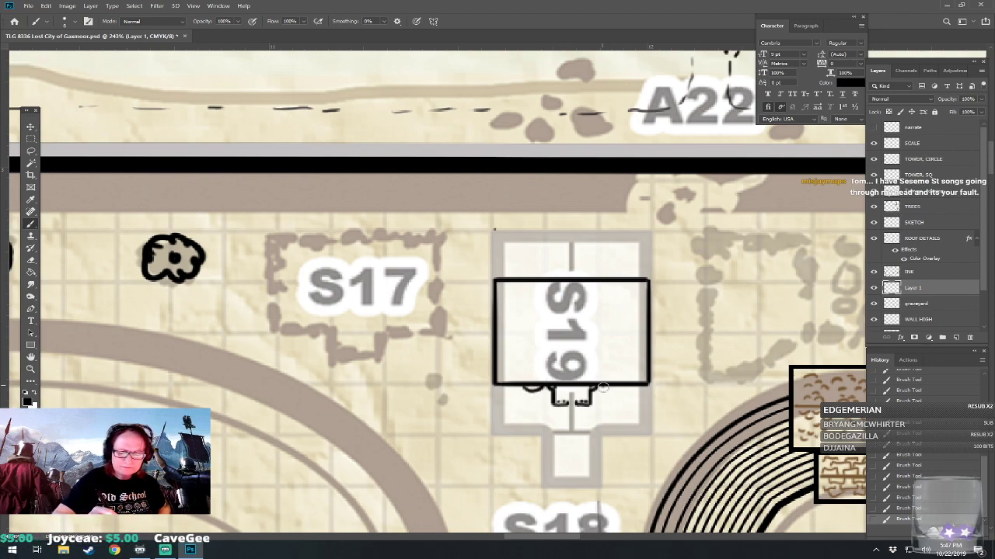
key("ctrl+z")
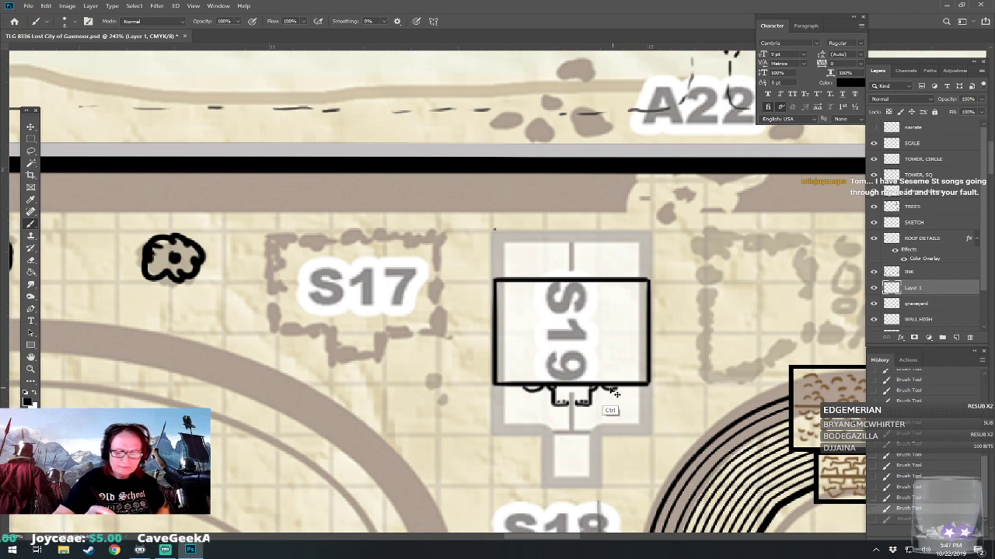
left_click_drag(602, 386, 627, 378)
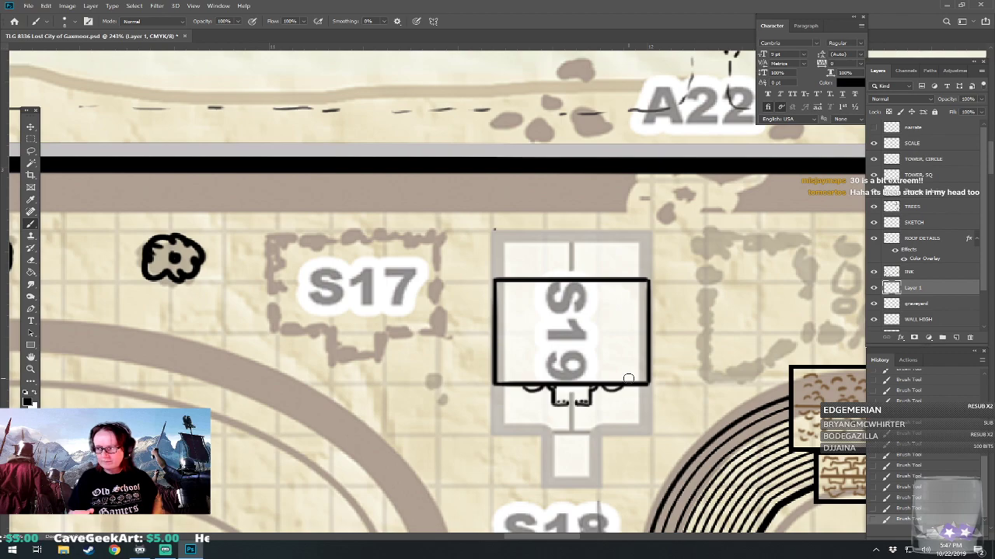
left_click_drag(629, 379, 649, 378)
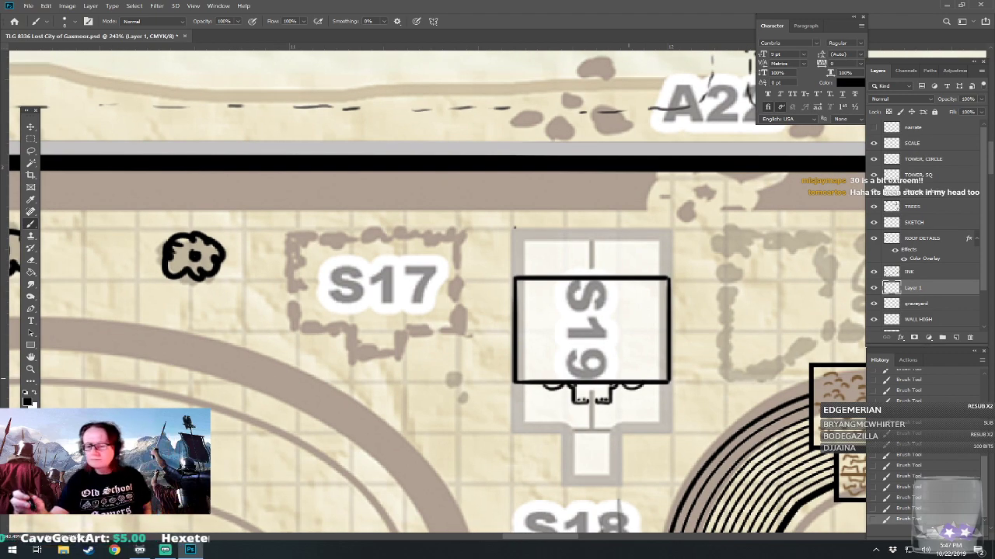
Erase the straight wall line on the INK layer where it crosses the two rounded bays.
left_click(927, 271)
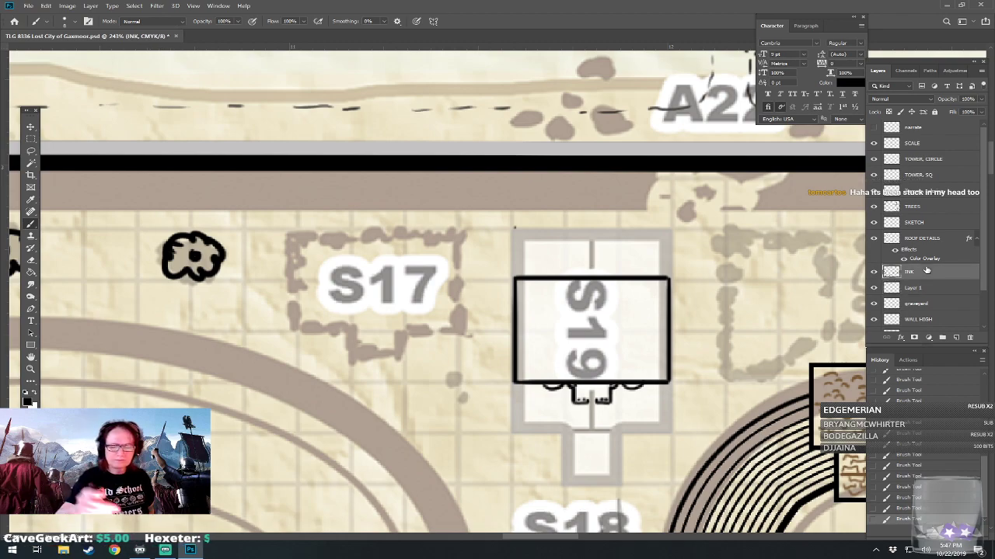
left_click_drag(552, 383, 556, 380)
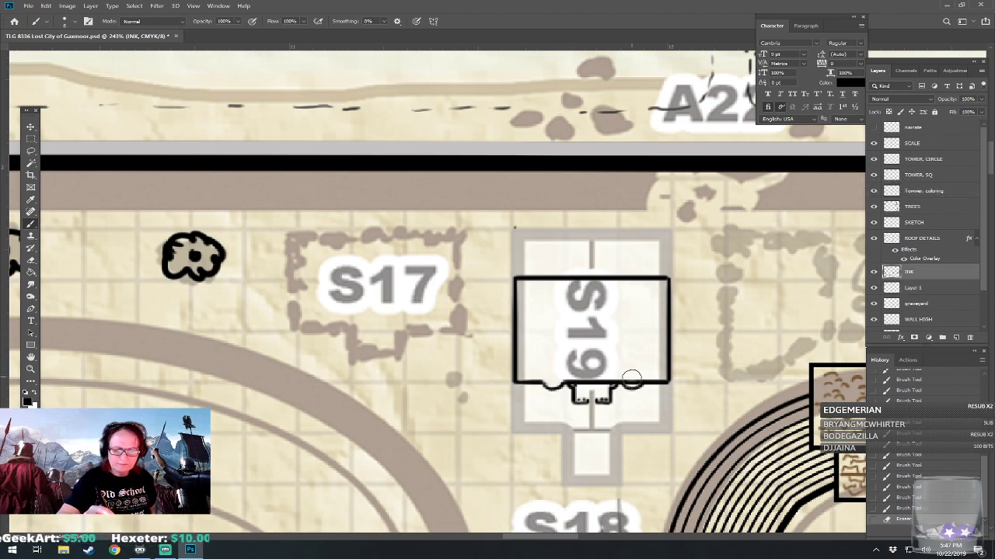
left_click_drag(636, 379, 639, 368)
Merge Layer 1 with the INK layer.
scroll(638, 368, "down", 5)
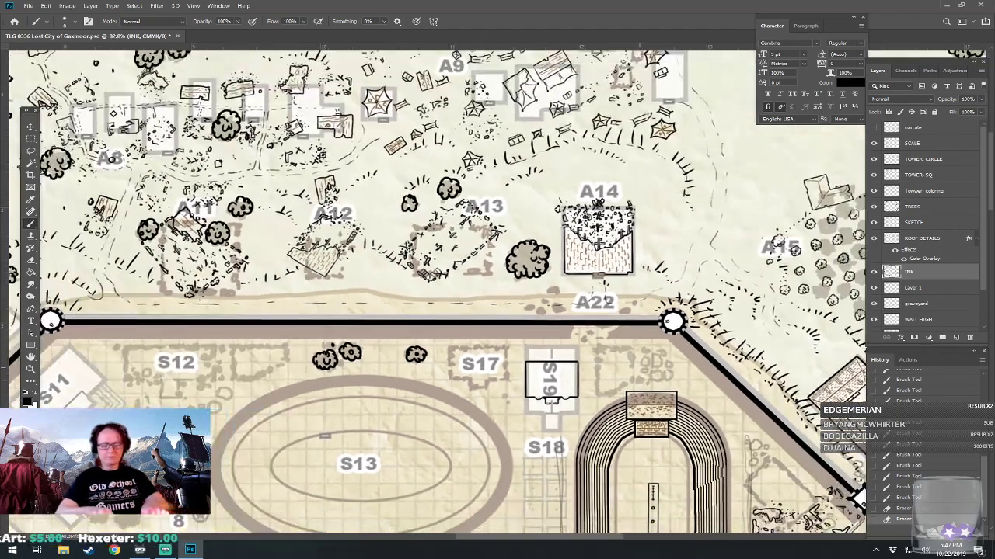
scroll(639, 368, "down", 2)
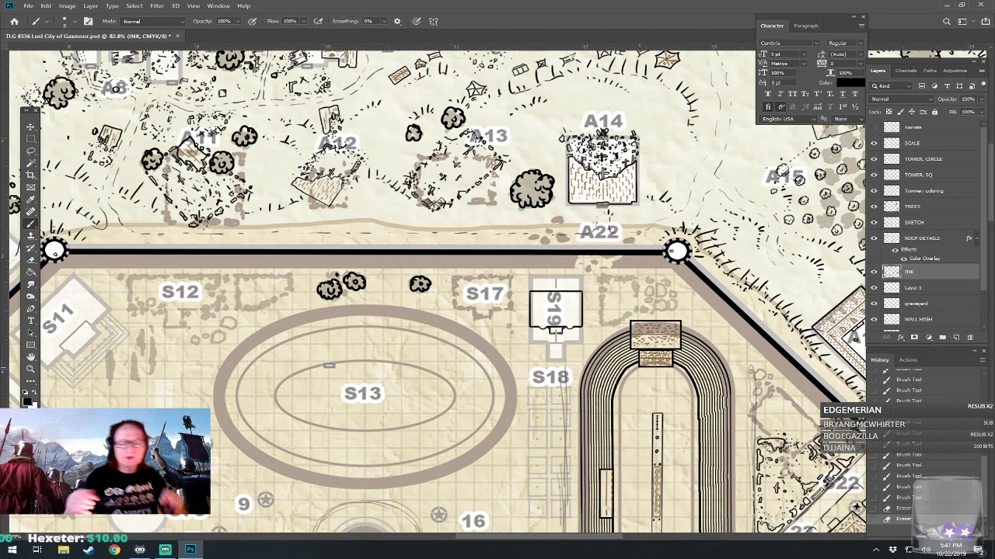
scroll(554, 298, "up", 5)
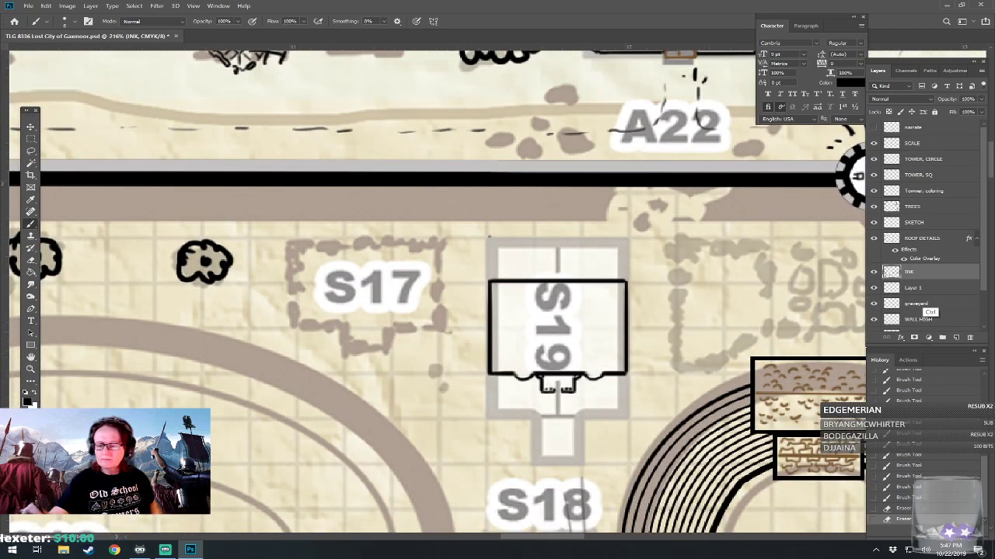
left_click(917, 289, "shift")
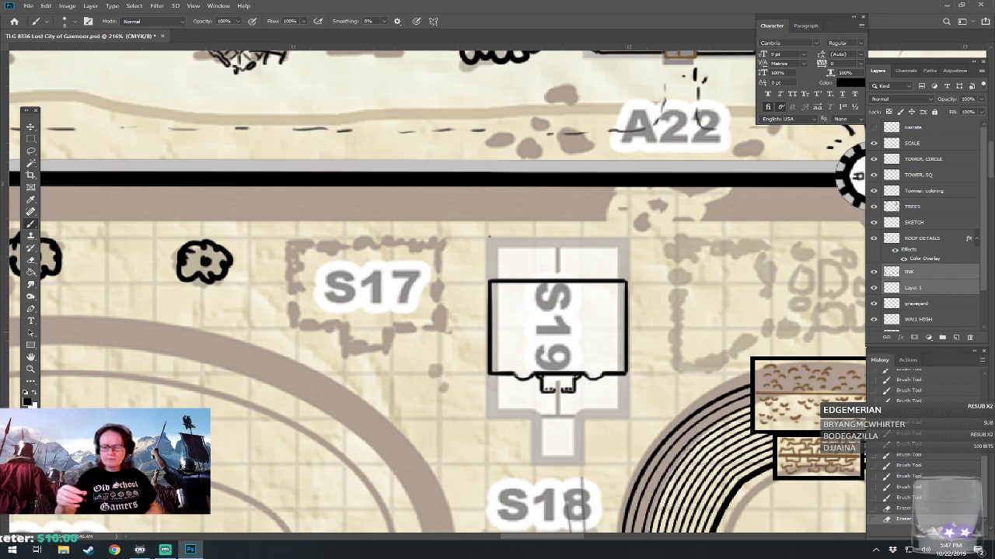
key("ctrl+e")
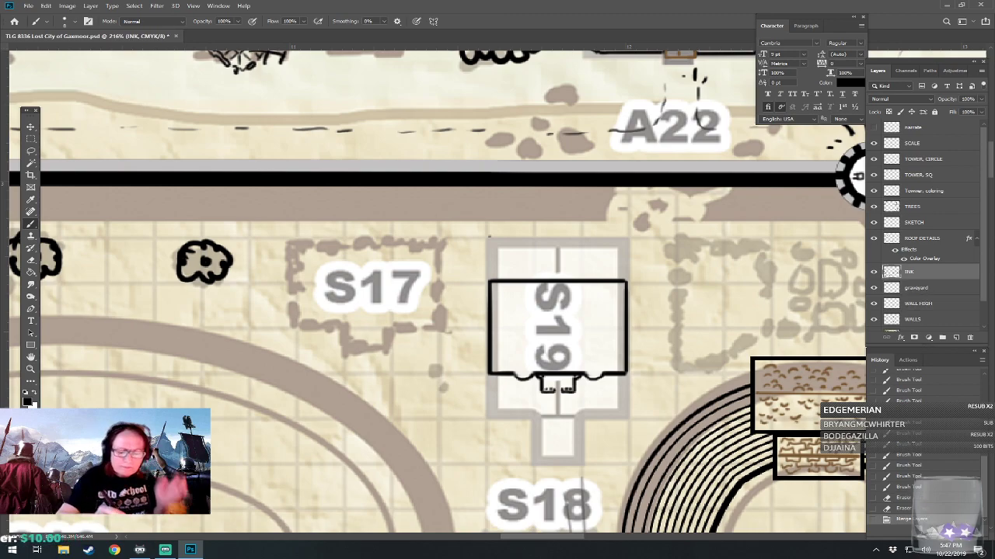
Brush small ink details at the doorway where the porch meets S19's lower wall.
left_click(553, 378)
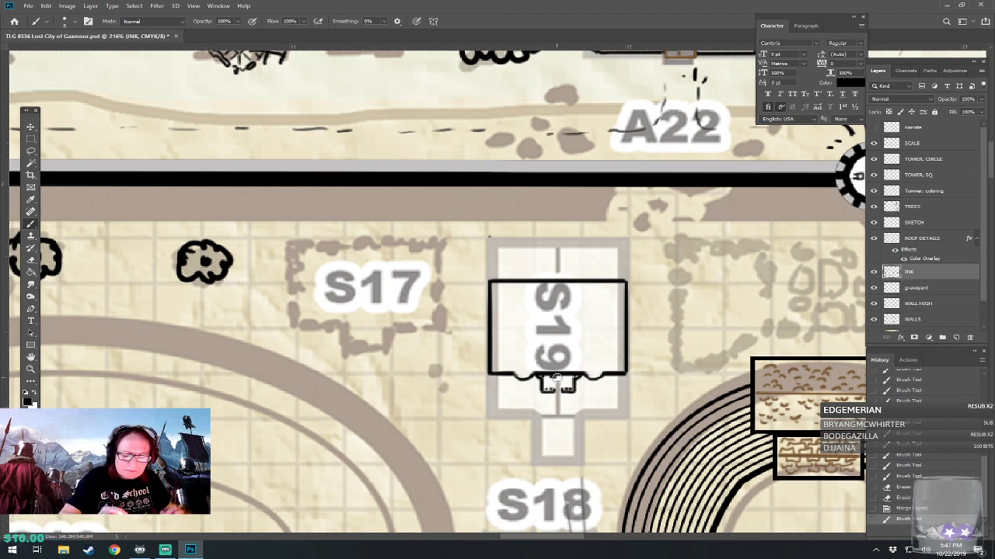
left_click(561, 378)
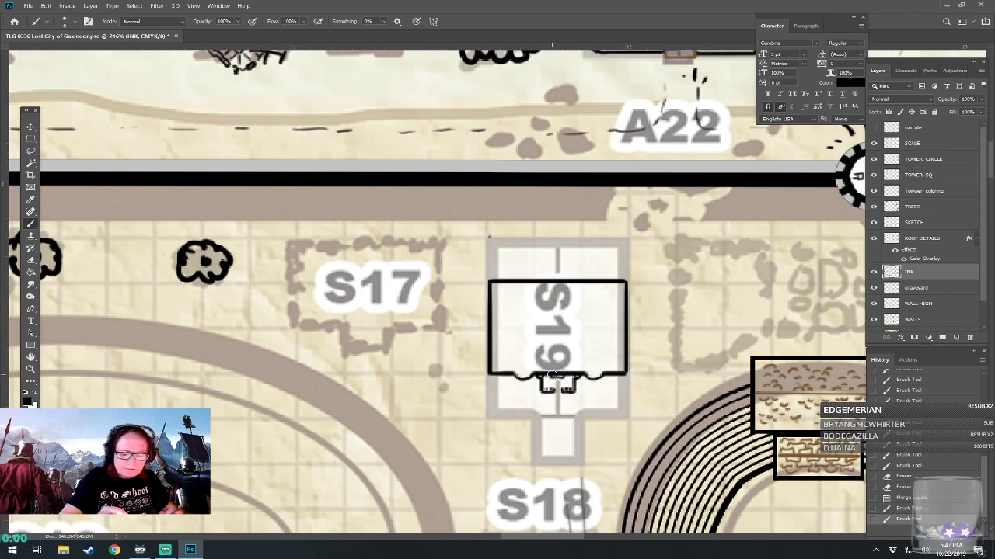
left_click_drag(555, 377, 562, 377)
mouse_move(559, 376)
left_mouse_down()
mouse_move(560, 280)
mouse_move(578, 306)
left_mouse_up()
Ink a row of small rounded stones around the three outer edges of S19's upper section, above the rectangular building.
scroll(568, 385, "down", 3)
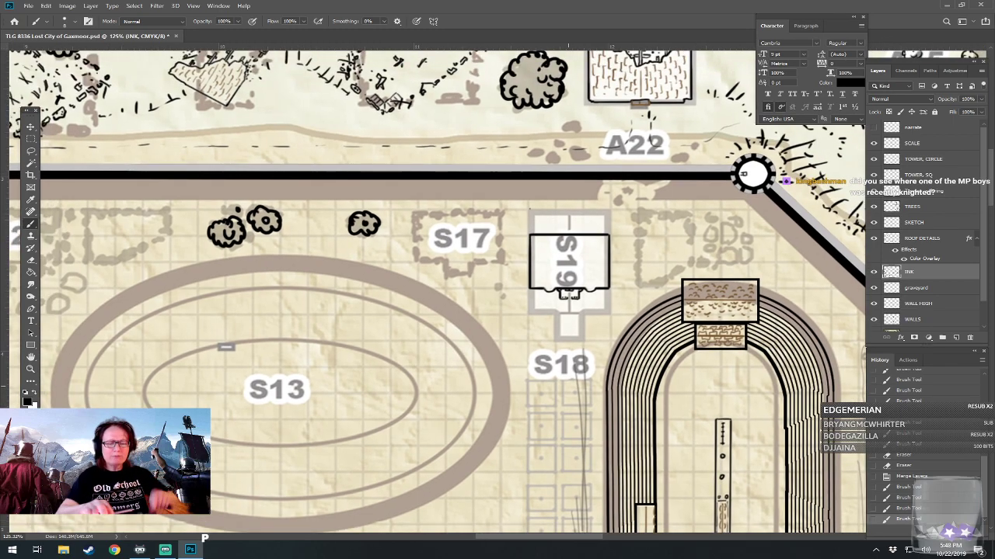
scroll(589, 94, "up", 3)
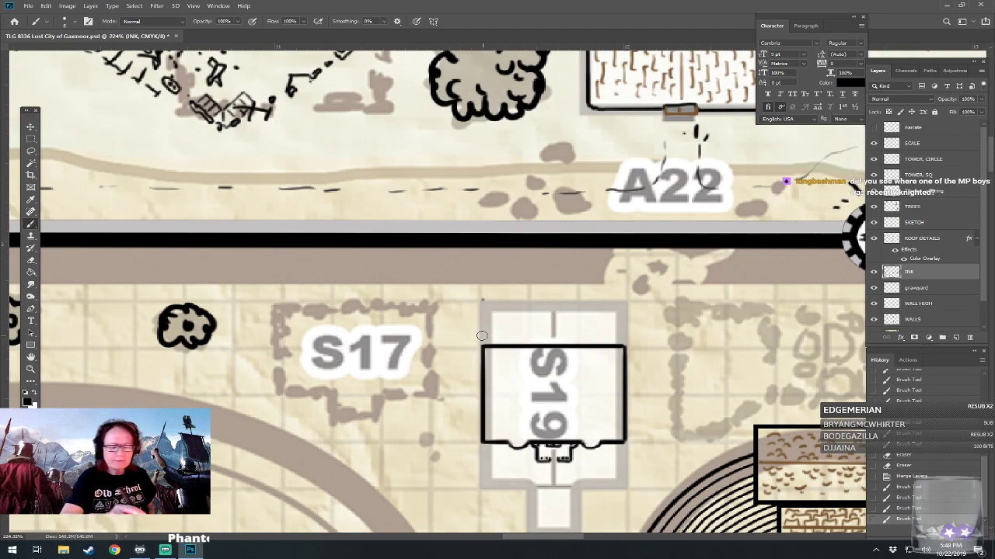
left_click_drag(483, 326, 485, 308)
mouse_move(613, 307)
left_mouse_down()
mouse_move(624, 306)
mouse_move(625, 342)
mouse_move(621, 329)
left_mouse_up()
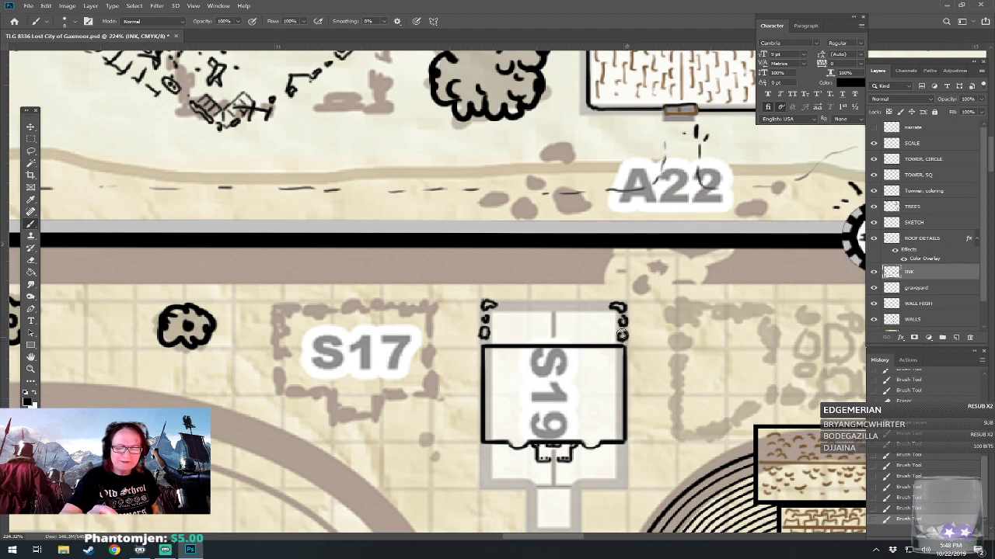
mouse_move(511, 309)
left_mouse_down()
mouse_move(501, 309)
mouse_move(604, 305)
mouse_move(592, 304)
mouse_move(619, 180)
mouse_move(604, 180)
mouse_move(609, 162)
mouse_move(596, 198)
left_mouse_up()
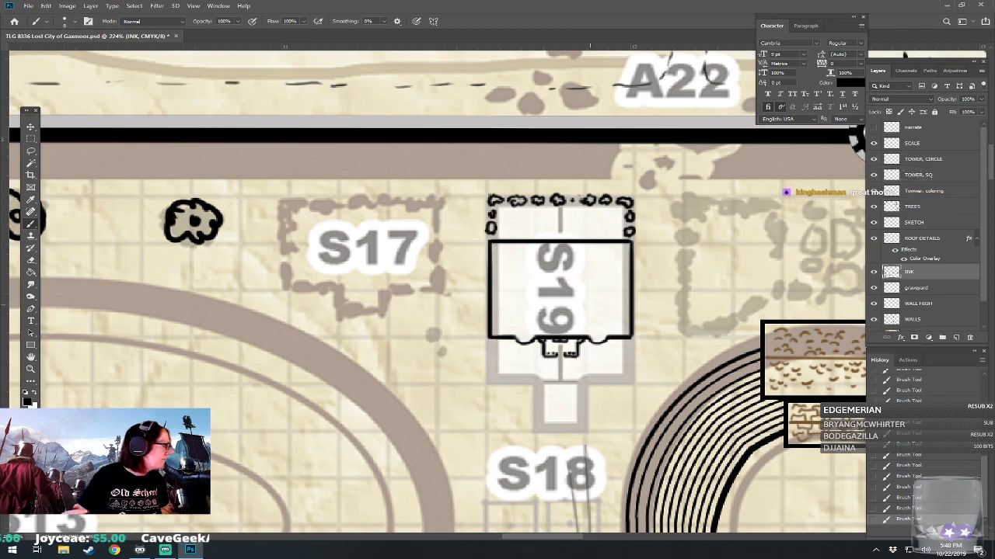
left_click_drag(435, 295, 436, 162)
scroll(590, 311, "down", 3)
scroll(590, 311, "up", 1)
scroll(590, 311, "up", 2)
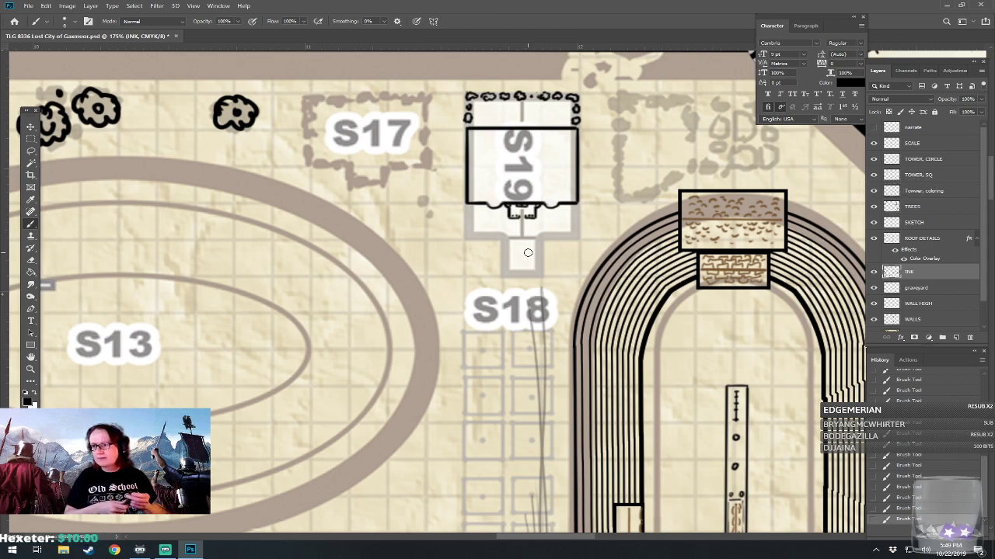
left_click_drag(527, 252, 557, 243)
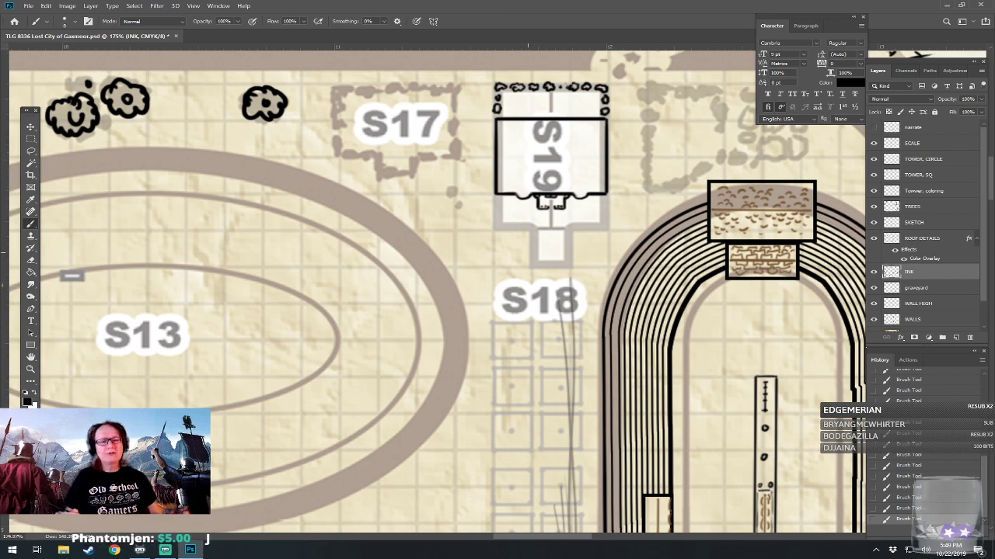
scroll(462, 319, "up", 2)
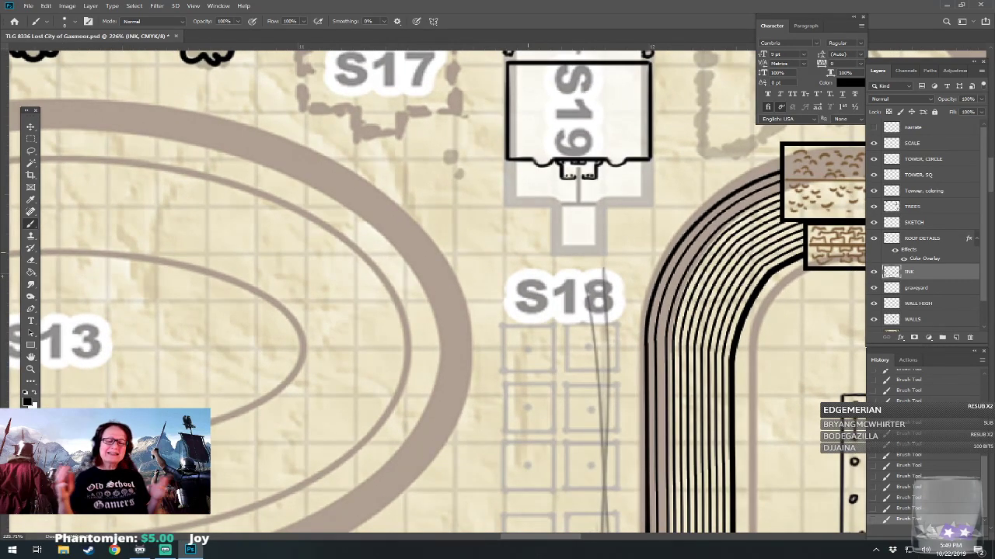
scroll(435, 287, "right", 1)
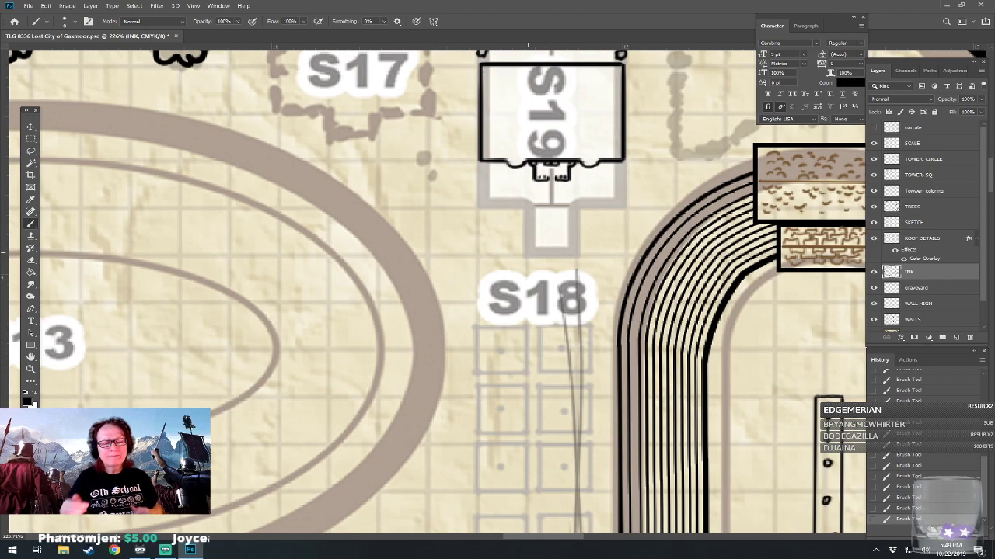
scroll(436, 288, "up", 1)
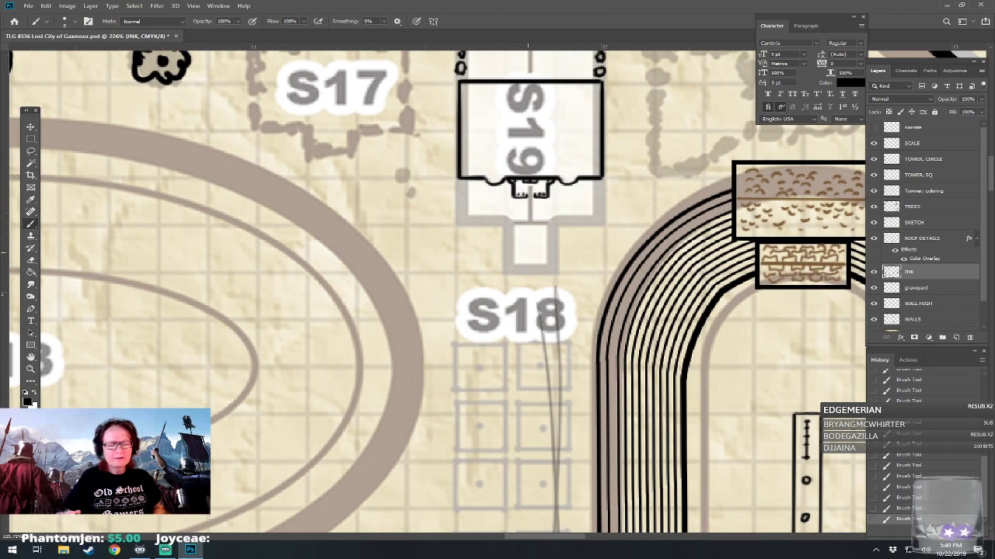
scroll(436, 287, "up", 2)
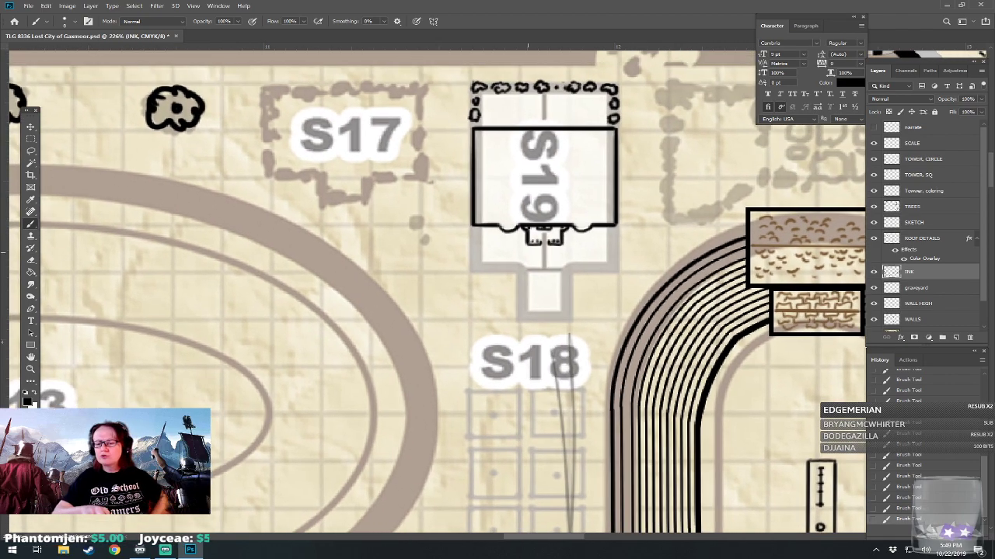
Draw a bare tree with radiating branches on the TREES layer over the small square below S19's porch.
left_click(917, 206)
scroll(435, 288, "up", 1)
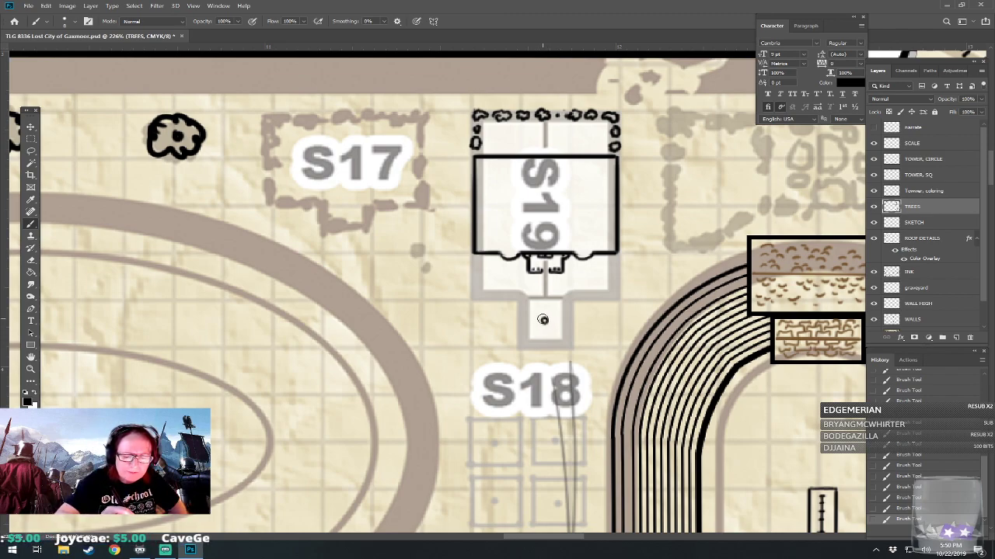
mouse_move(528, 315)
left_mouse_down()
mouse_move(543, 319)
mouse_move(513, 314)
mouse_move(535, 304)
mouse_move(542, 318)
mouse_move(525, 325)
mouse_move(532, 331)
left_mouse_up()
mouse_move(544, 321)
left_mouse_down()
mouse_move(540, 336)
mouse_move(544, 327)
left_mouse_up()
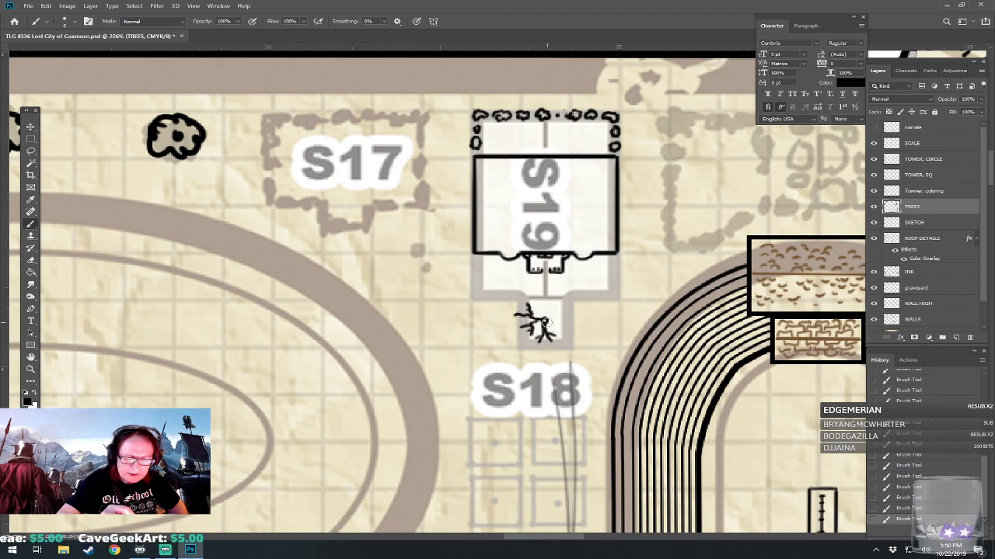
left_click_drag(567, 332, 568, 328)
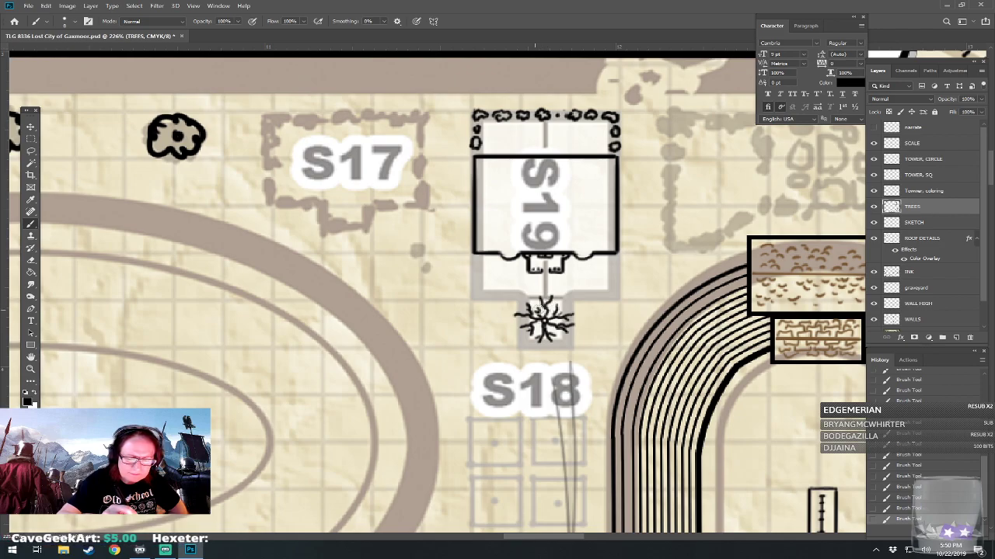
scroll(542, 319, "down", 3)
scroll(543, 318, "down", 2)
scroll(543, 319, "down", 3)
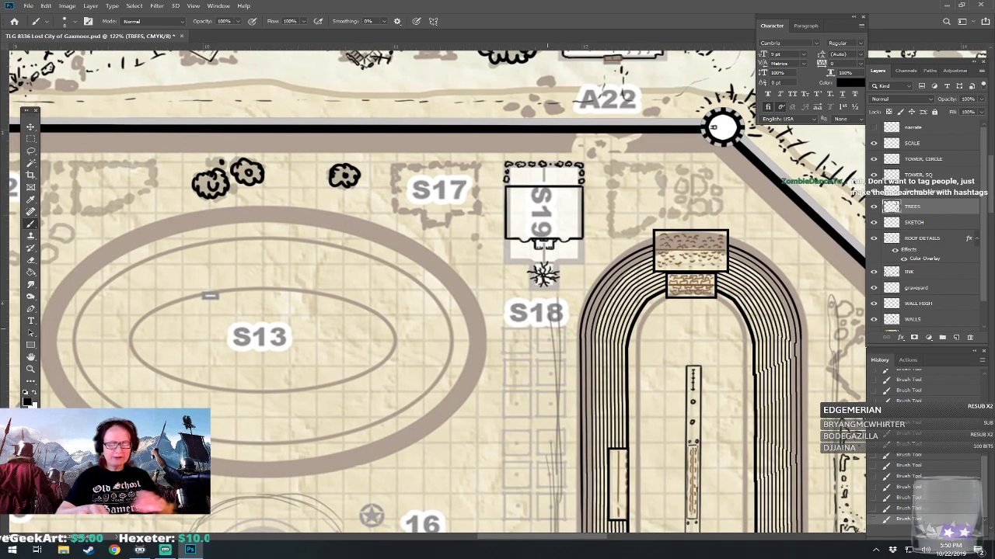
scroll(542, 269, "up", 3)
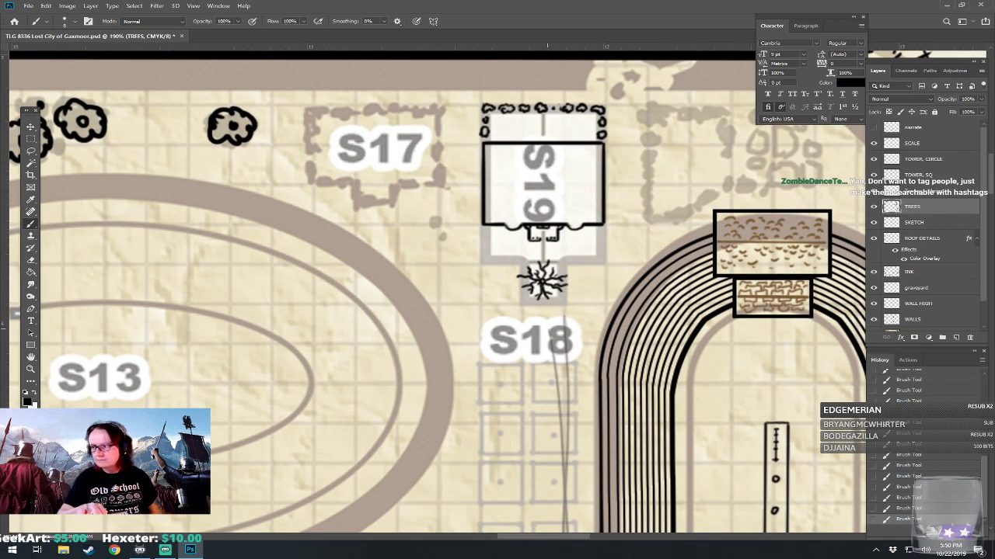
left_click_drag(542, 268, 549, 275)
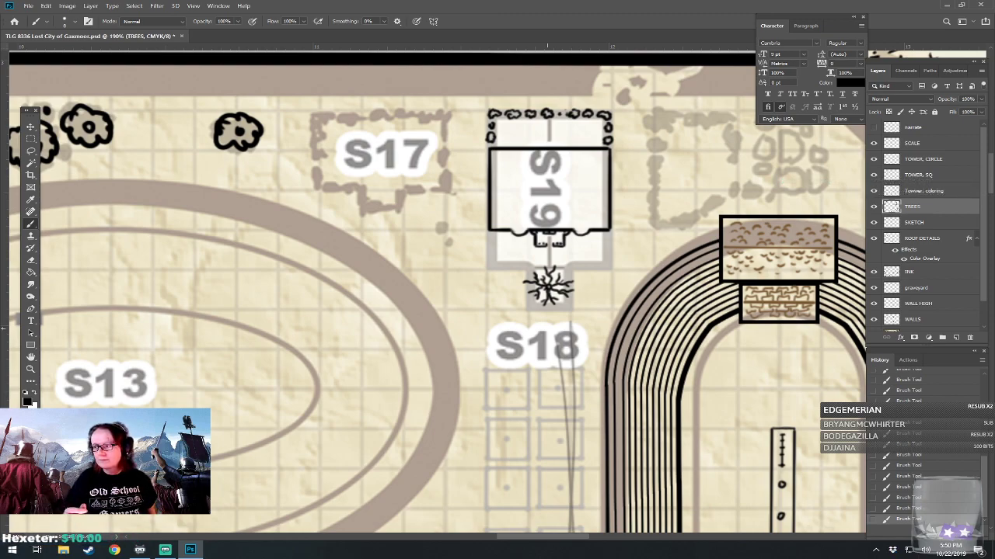
scroll(435, 288, "down", 5)
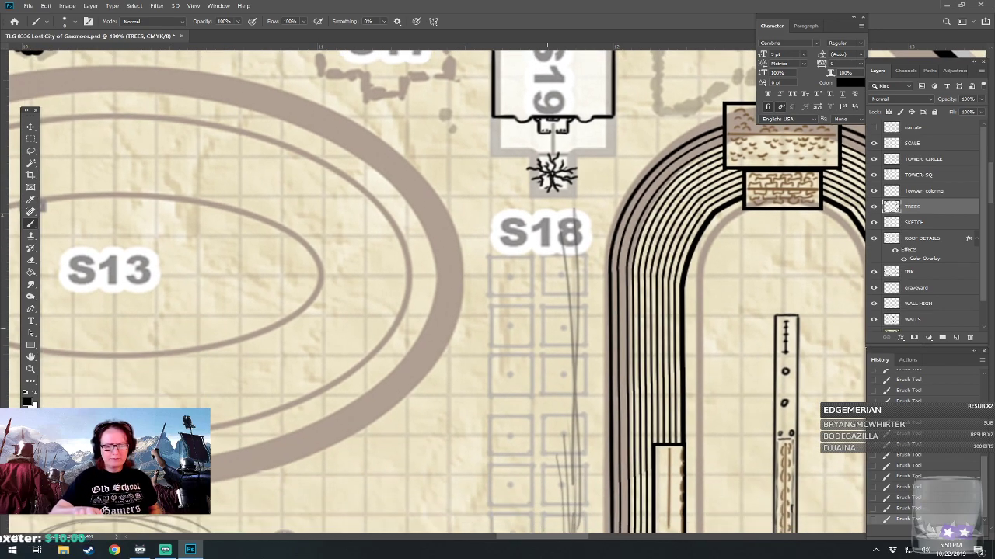
scroll(435, 287, "up", 1)
scroll(478, 536, "down", 3)
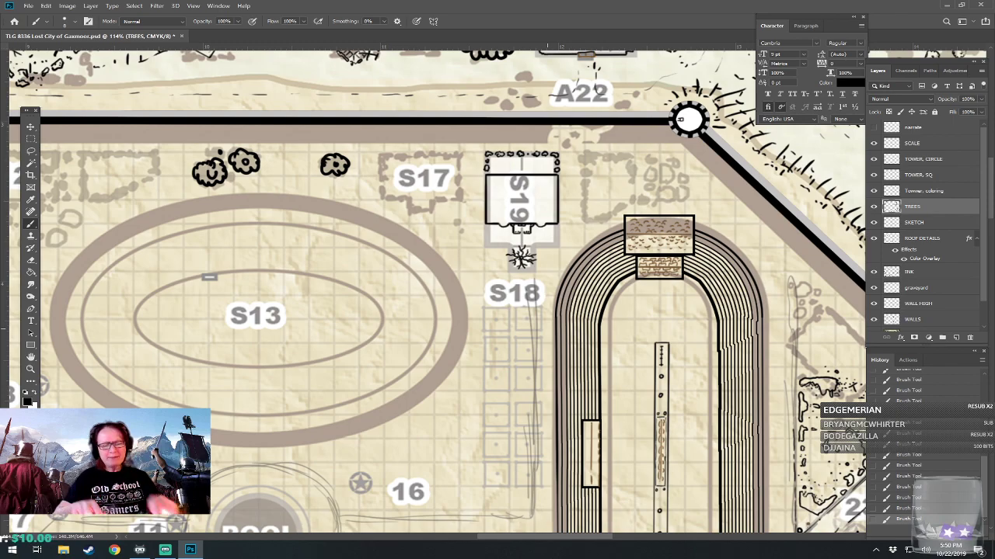
scroll(543, 466, "up", 3)
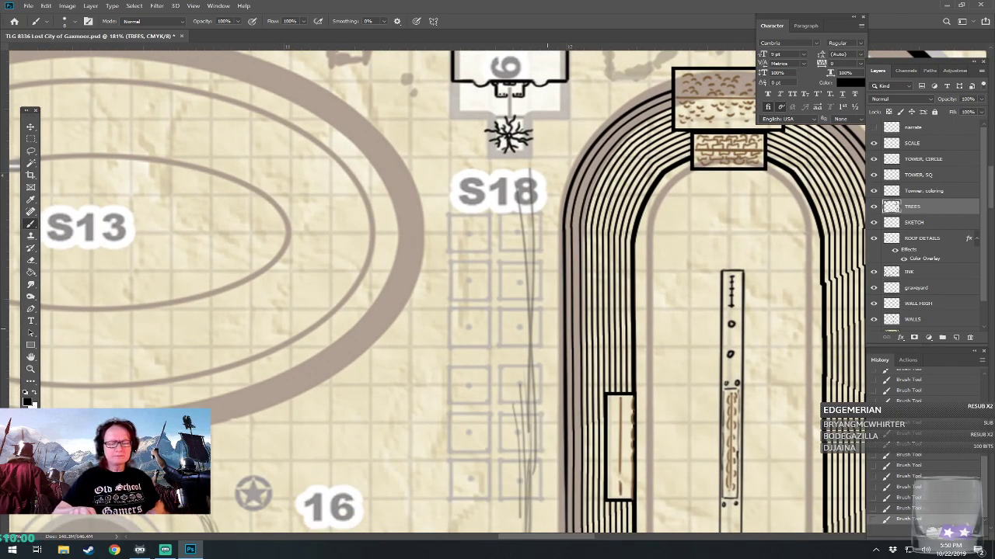
Sketch a tall rectangle on the SKETCH layer over the S18 squares, reaching across to the racetrack's outer edge.
left_click(929, 272)
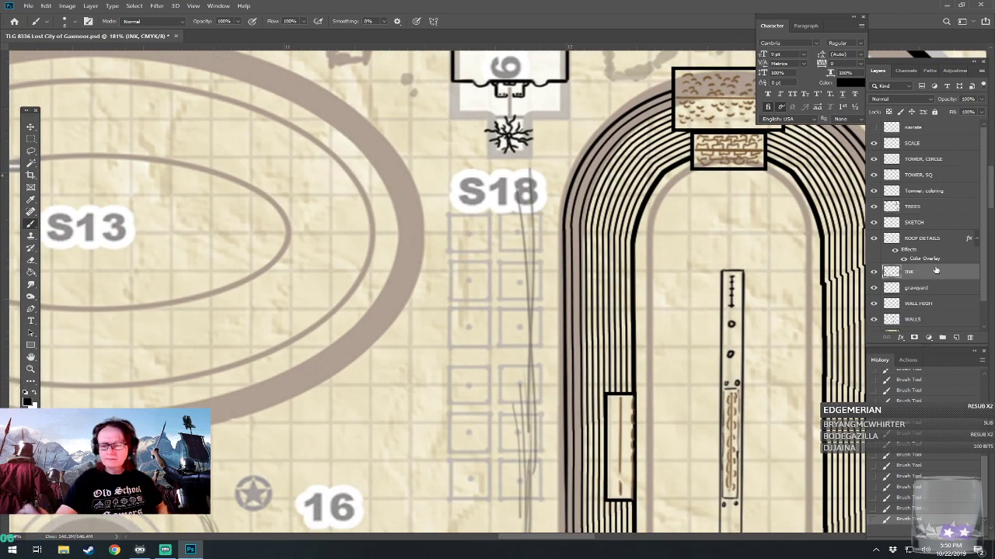
left_click(924, 223)
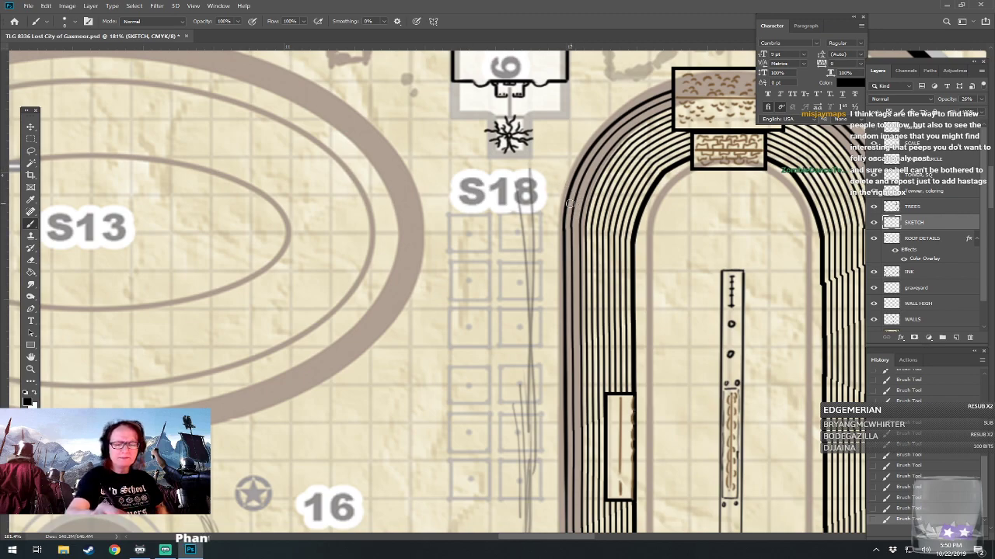
left_click_drag(464, 194, 461, 504)
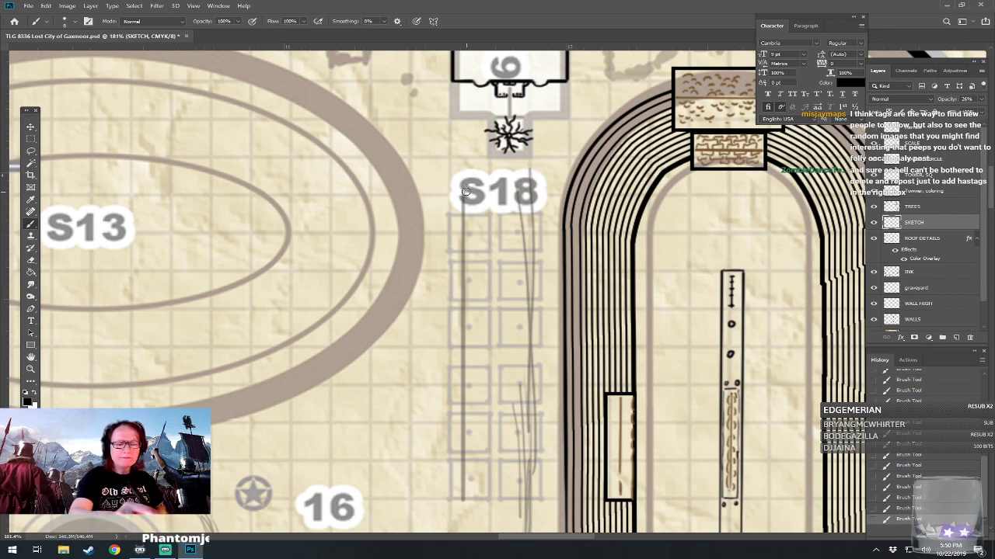
mouse_move(464, 193)
left_mouse_down()
mouse_move(562, 195)
mouse_move(561, 500)
mouse_move(469, 503)
left_mouse_up()
scroll(469, 503, "down", 5)
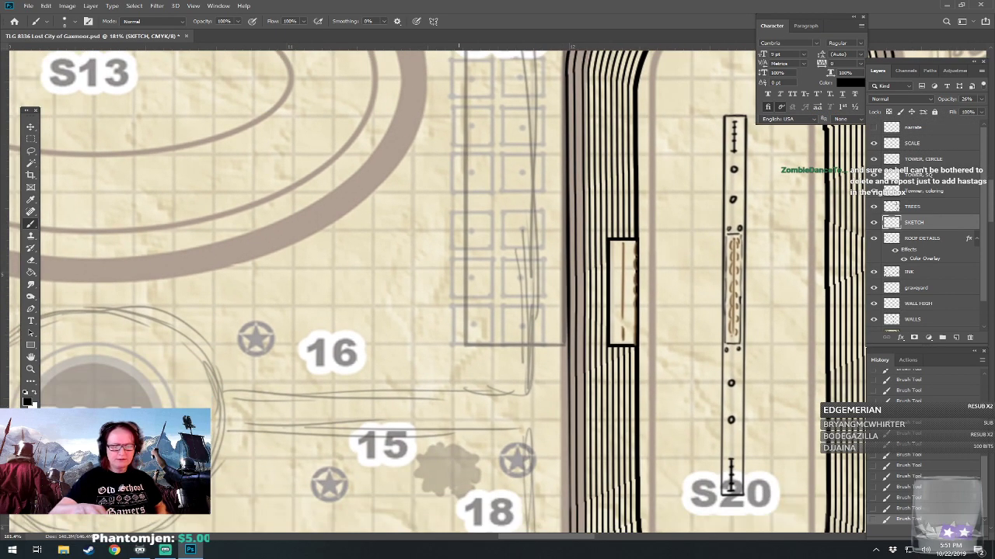
scroll(435, 289, "up", 4)
scroll(435, 289, "left", 2)
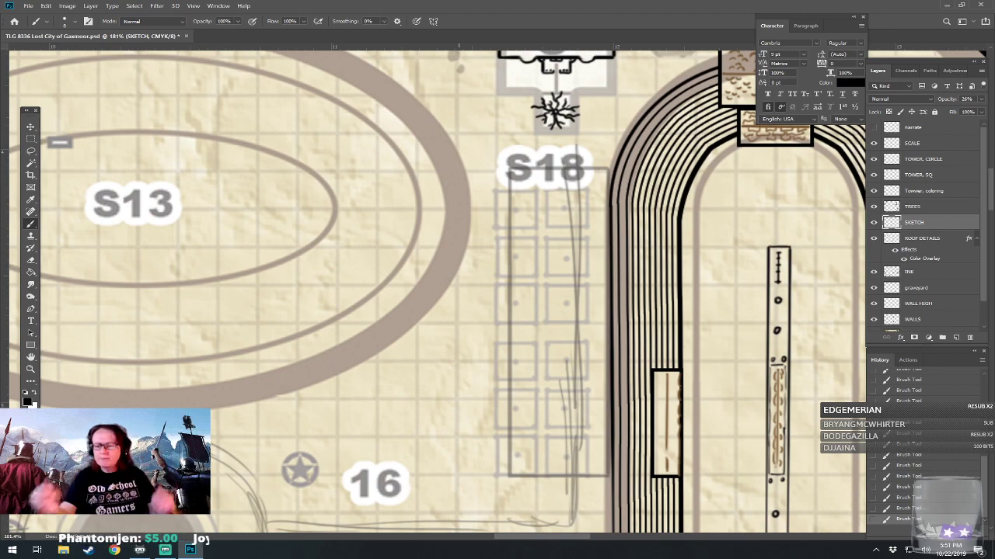
left_click(914, 272)
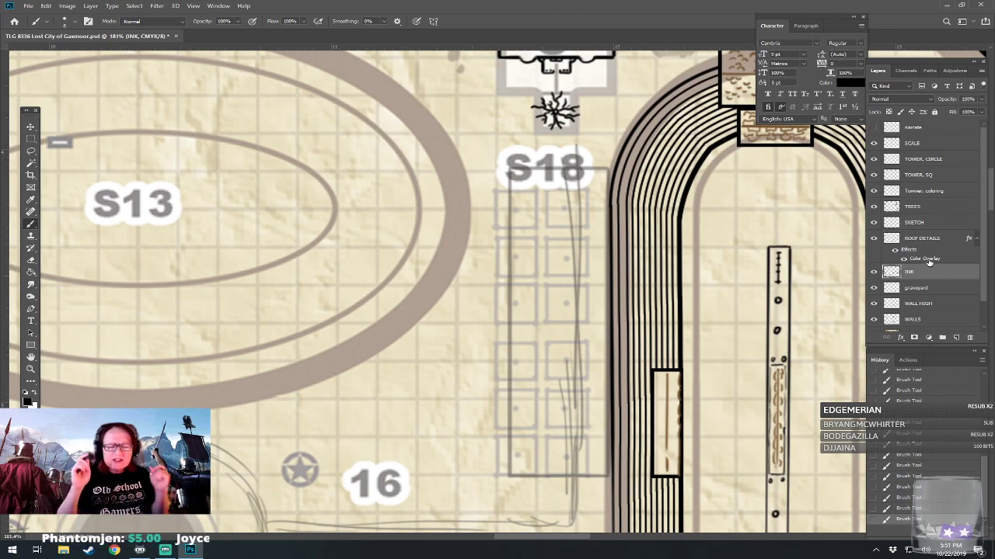
left_click_drag(497, 310, 505, 275)
left_click_drag(497, 310, 503, 294)
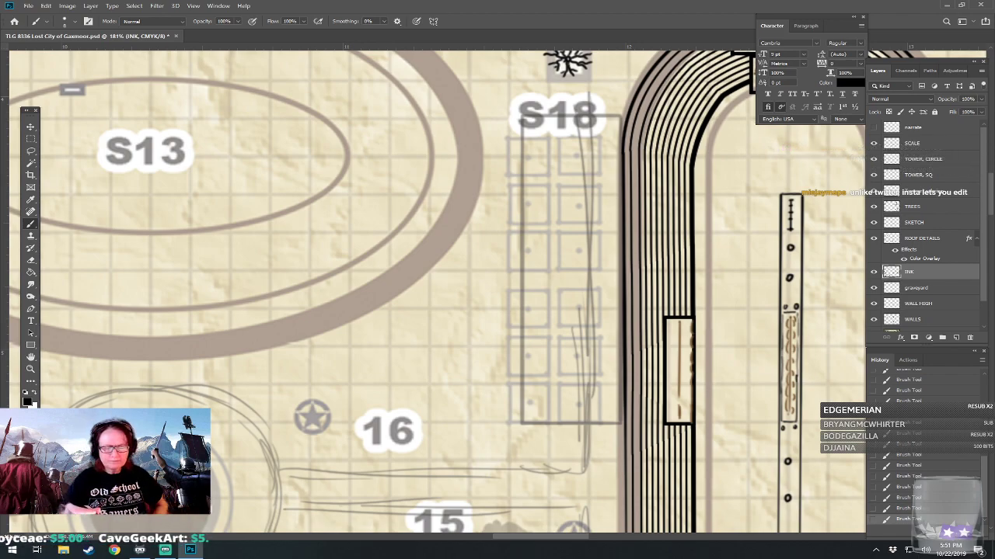
scroll(435, 287, "up", 3)
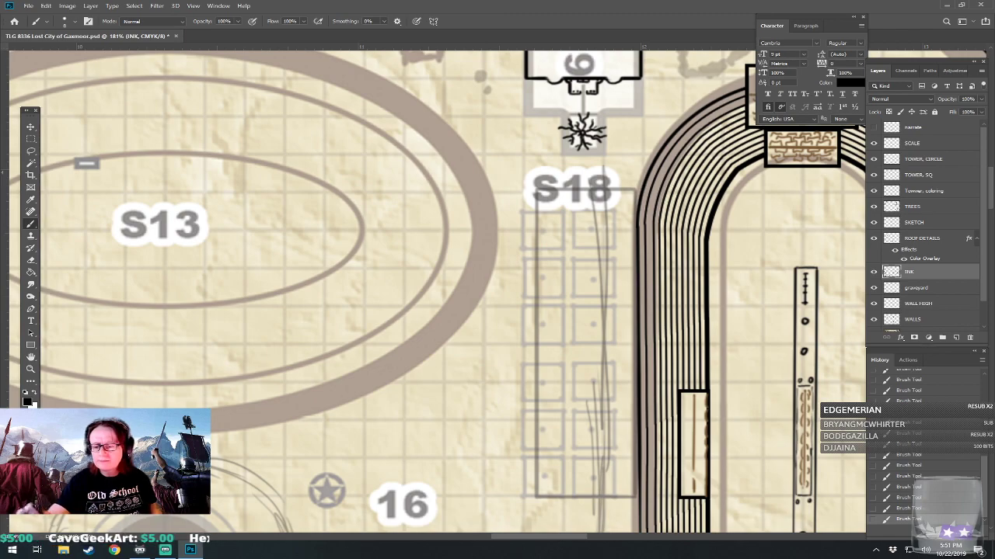
Divide the S18 rectangle on the SKETCH layer into two columns and eight rows with straight lines, and redraw its racetrack-side edge.
key("alt+bracketright")
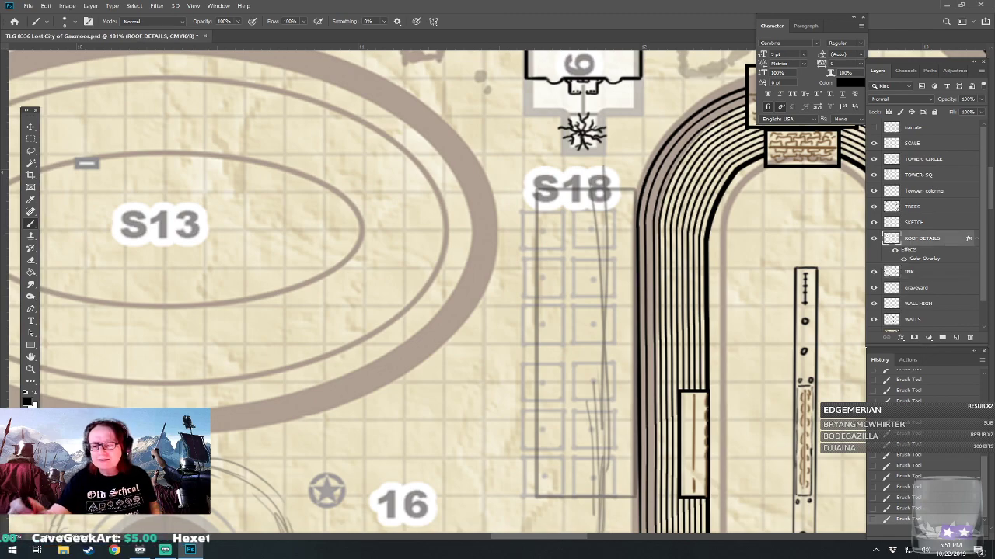
key("alt+bracketright")
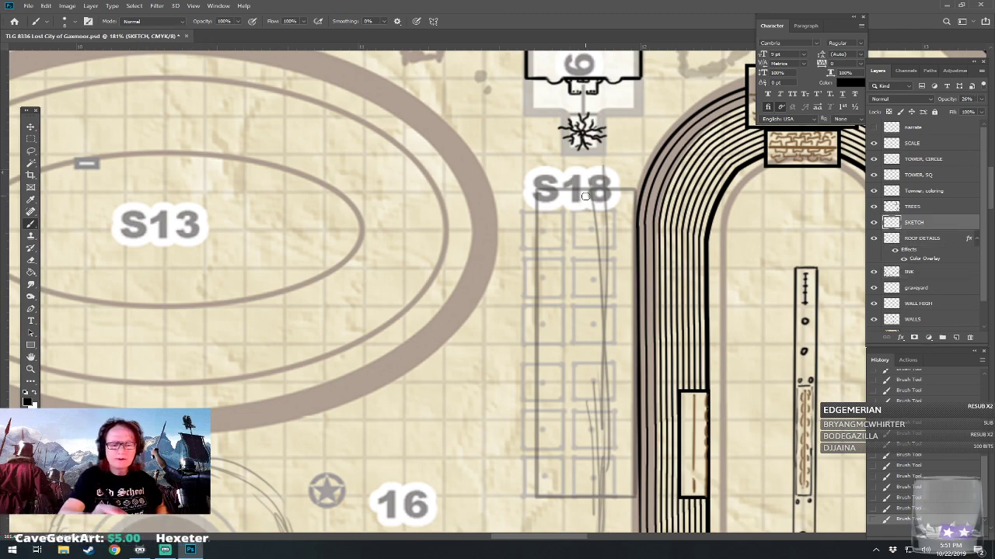
left_click_drag(584, 193, 587, 491)
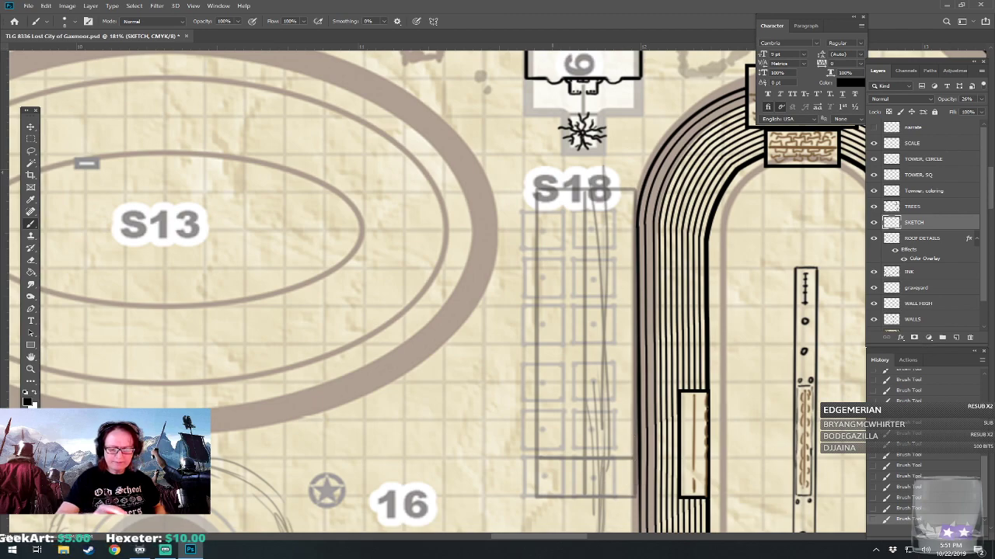
left_click_drag(536, 420, 631, 420)
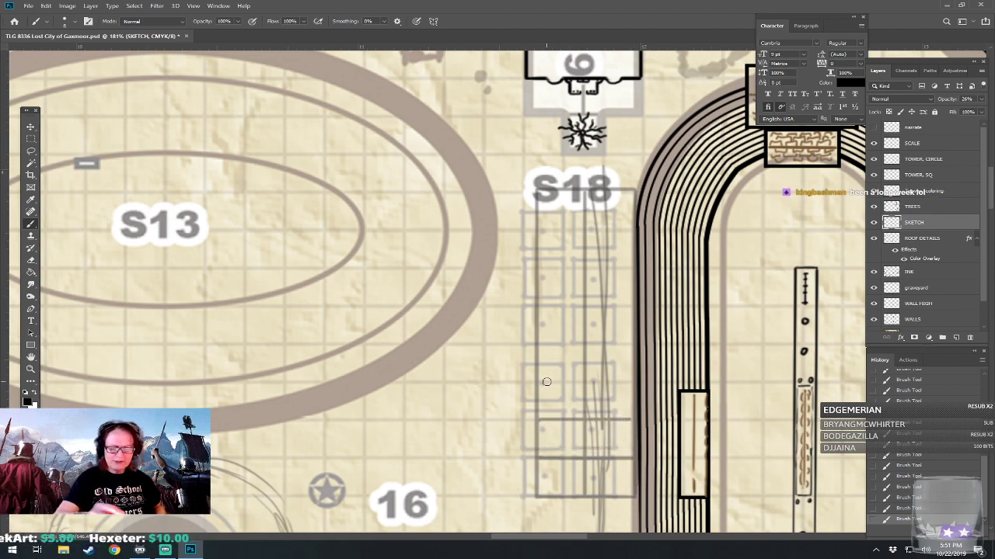
left_click_drag(537, 380, 631, 380)
left_click_drag(539, 342, 631, 342)
left_click_drag(537, 305, 631, 305)
left_click_drag(536, 267, 628, 267)
left_click_drag(538, 230, 628, 230)
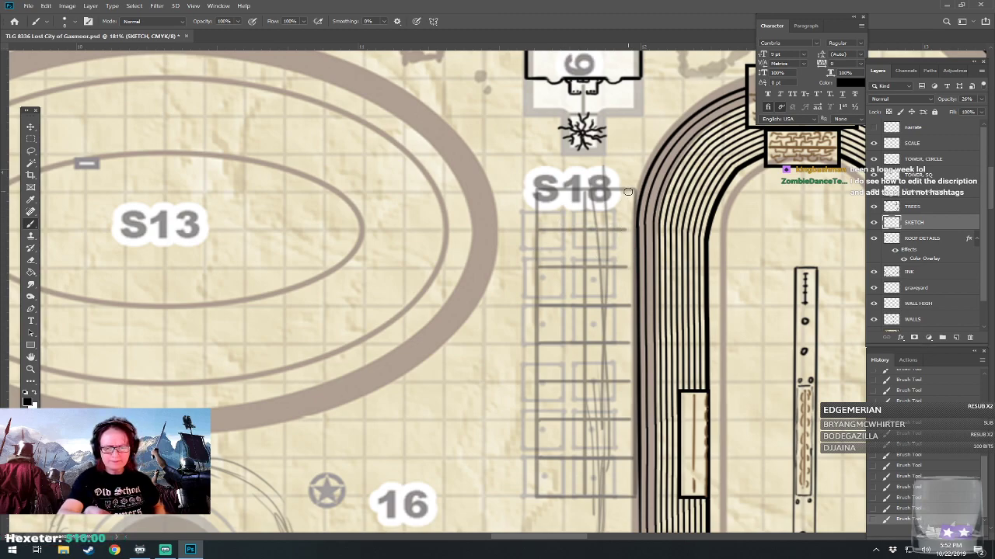
left_click_drag(628, 192, 634, 497)
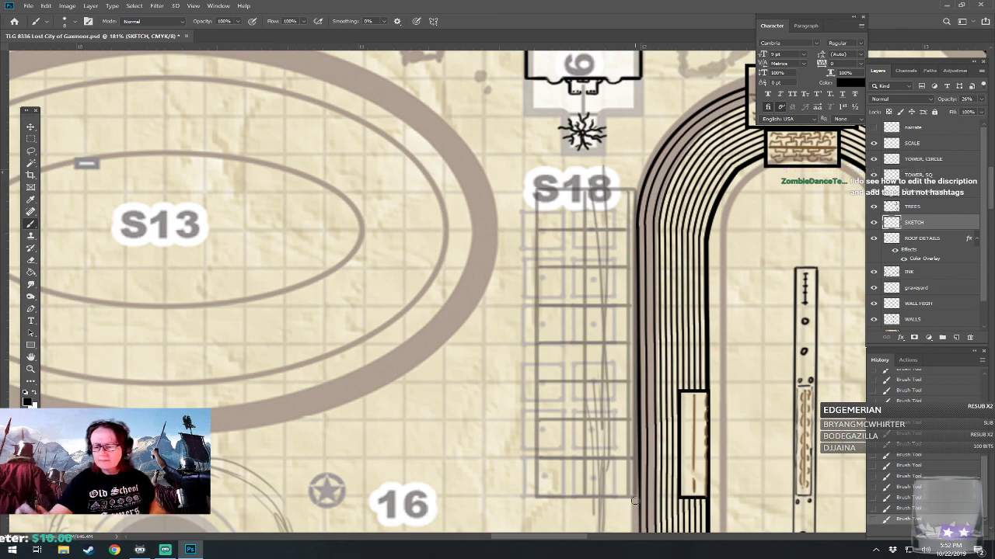
Ink a small round shrub in each of the two top cells of the S18 grid on the INK layer.
left_click(924, 272)
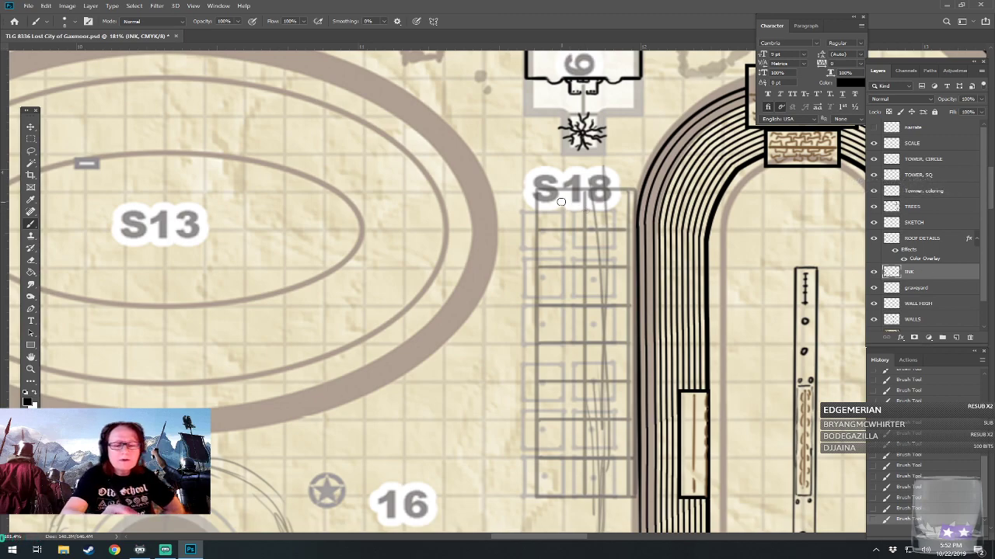
mouse_move(554, 202)
left_mouse_down()
mouse_move(549, 216)
mouse_move(561, 221)
mouse_move(575, 217)
mouse_move(572, 200)
mouse_move(561, 210)
mouse_move(595, 210)
mouse_move(611, 222)
mouse_move(617, 200)
mouse_move(600, 201)
mouse_move(611, 208)
left_mouse_up()
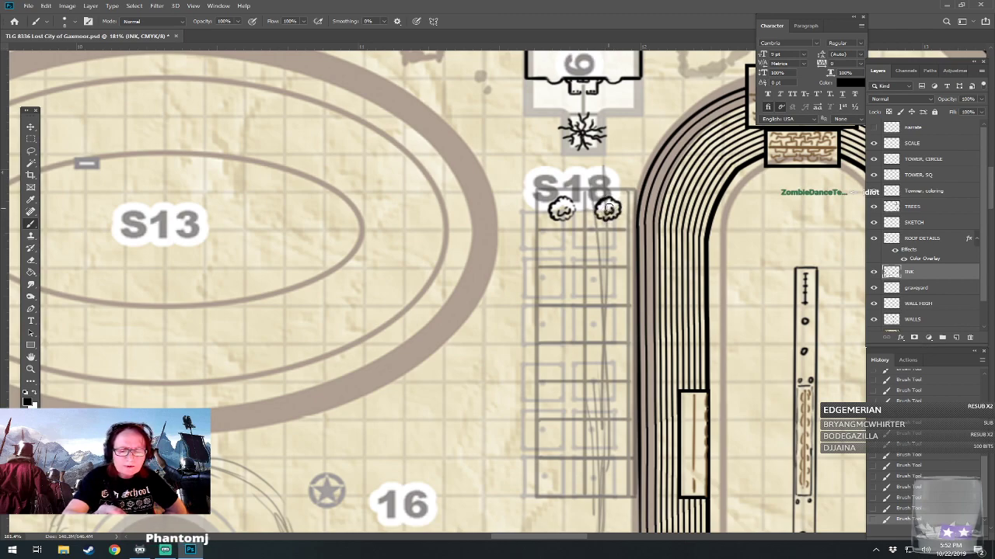
Ink a small round shrub in each cell of the remaining seven rows of the S18 grid on the INK layer.
mouse_move(553, 243)
left_mouse_down()
mouse_move(560, 259)
mouse_move(577, 251)
mouse_move(568, 242)
mouse_move(558, 250)
mouse_move(610, 244)
mouse_move(595, 248)
mouse_move(606, 261)
mouse_move(620, 251)
mouse_move(614, 237)
mouse_move(608, 248)
mouse_move(624, 250)
mouse_move(601, 251)
left_mouse_up()
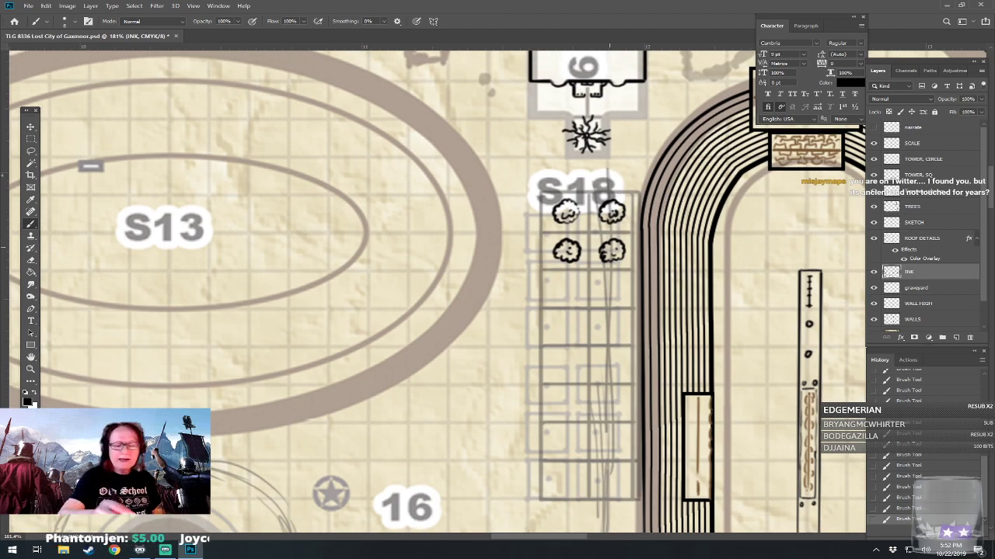
mouse_move(561, 278)
left_mouse_down()
mouse_move(553, 286)
mouse_move(563, 301)
mouse_move(581, 289)
mouse_move(568, 273)
mouse_move(561, 292)
mouse_move(597, 289)
mouse_move(609, 301)
mouse_move(623, 278)
mouse_move(604, 286)
mouse_move(615, 289)
left_mouse_up()
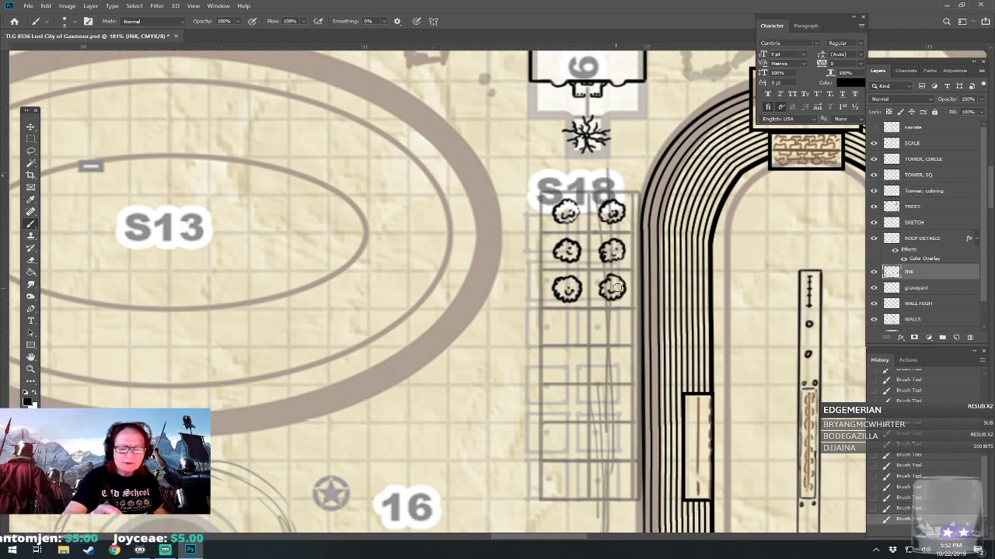
mouse_move(558, 321)
left_mouse_down()
mouse_move(560, 340)
mouse_move(579, 335)
mouse_move(576, 317)
mouse_move(581, 327)
mouse_move(564, 330)
mouse_move(617, 337)
mouse_move(626, 322)
mouse_move(606, 326)
mouse_move(615, 329)
left_mouse_up()
mouse_move(564, 358)
left_mouse_down()
mouse_move(553, 376)
mouse_move(575, 378)
mouse_move(584, 355)
mouse_move(561, 365)
mouse_move(610, 355)
mouse_move(600, 364)
mouse_move(608, 377)
mouse_move(625, 365)
mouse_move(607, 356)
mouse_move(610, 370)
left_mouse_up()
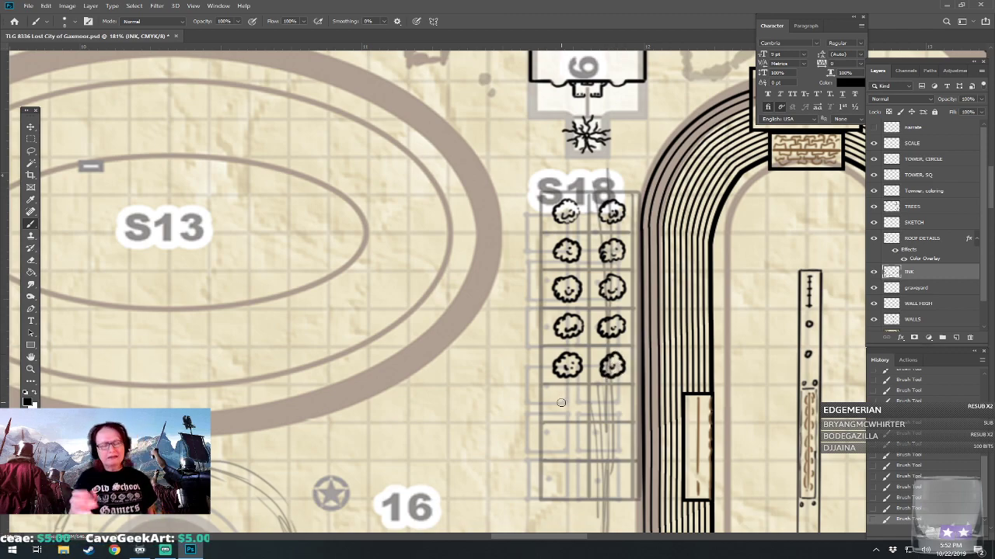
mouse_move(555, 400)
left_mouse_down()
mouse_move(565, 419)
mouse_move(580, 405)
mouse_move(573, 392)
mouse_move(567, 408)
mouse_move(606, 393)
mouse_move(596, 410)
mouse_move(619, 412)
mouse_move(621, 394)
mouse_move(606, 412)
left_mouse_up()
mouse_move(558, 435)
left_mouse_down()
mouse_move(554, 455)
mouse_move(581, 454)
mouse_move(579, 430)
mouse_move(567, 443)
mouse_move(583, 441)
left_mouse_up()
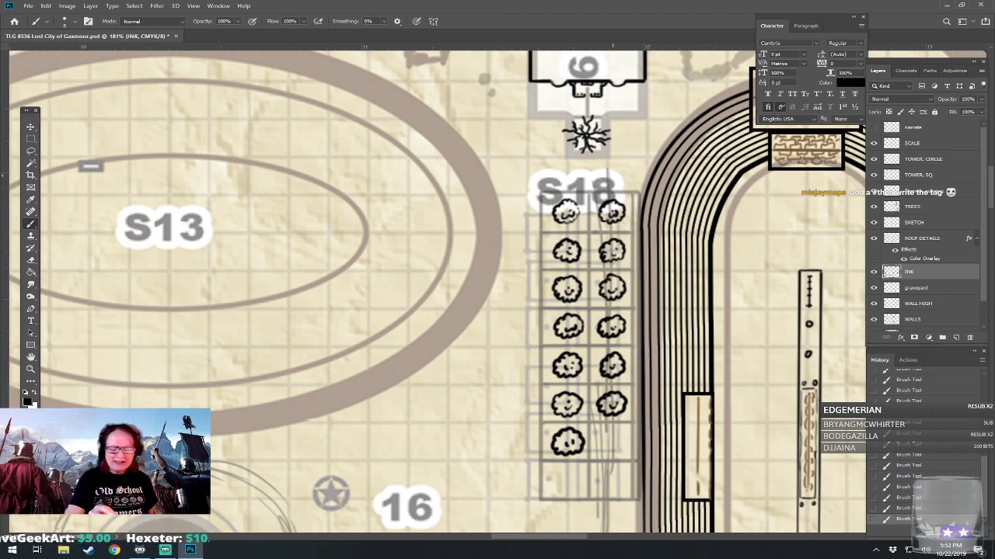
mouse_move(605, 429)
left_mouse_down()
mouse_move(598, 449)
mouse_move(618, 455)
mouse_move(630, 439)
mouse_move(609, 429)
mouse_move(615, 443)
mouse_move(641, 382)
left_mouse_up()
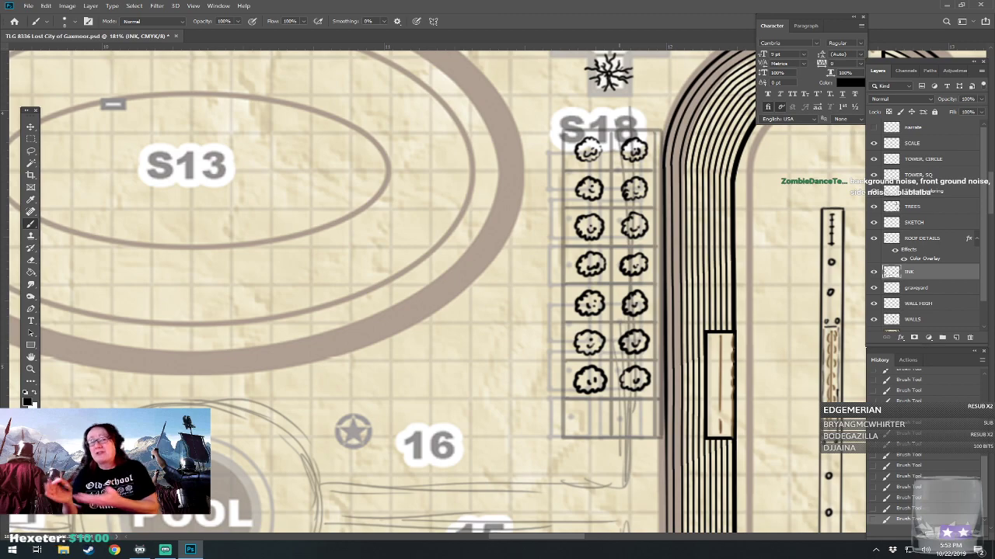
mouse_move(584, 407)
left_mouse_down()
mouse_move(575, 413)
mouse_move(583, 429)
mouse_move(599, 426)
mouse_move(599, 411)
mouse_move(591, 420)
mouse_move(635, 413)
mouse_move(624, 418)
mouse_move(638, 431)
mouse_move(651, 416)
mouse_move(627, 407)
mouse_move(642, 423)
left_mouse_up()
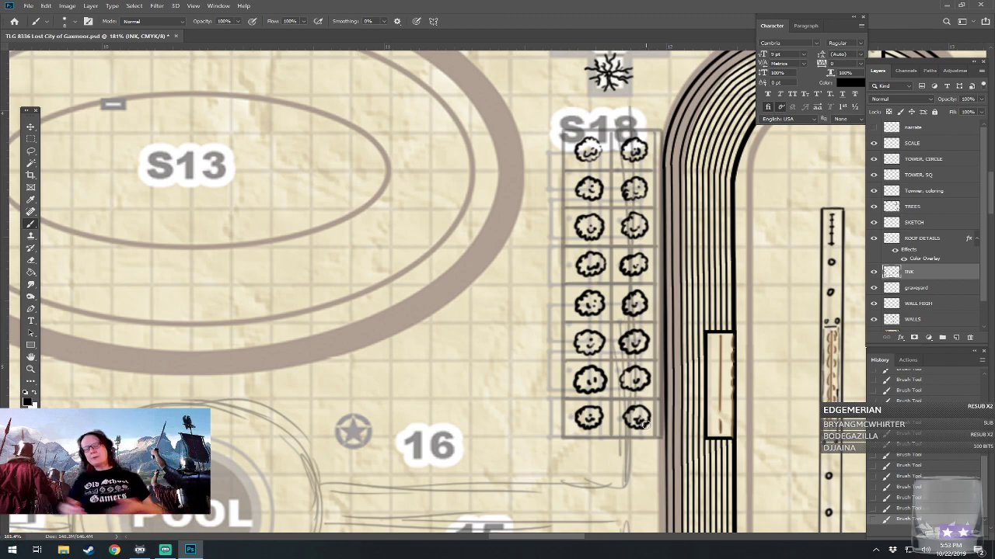
left_click_drag(642, 423, 624, 435)
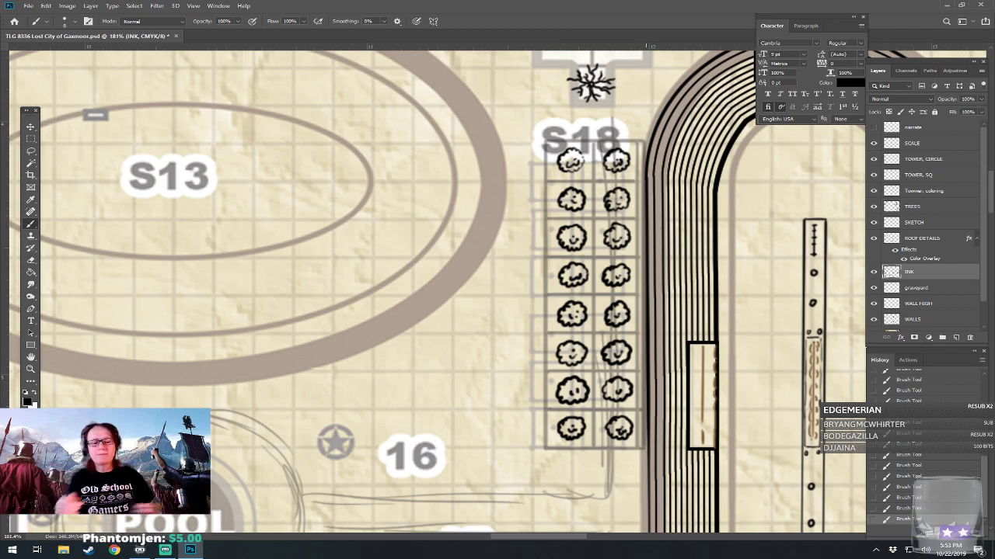
Ink broken, rounded borders around every shrub cell of the S18 grid, following the sketched rectangle and its divisions.
scroll(433, 289, "up", 1)
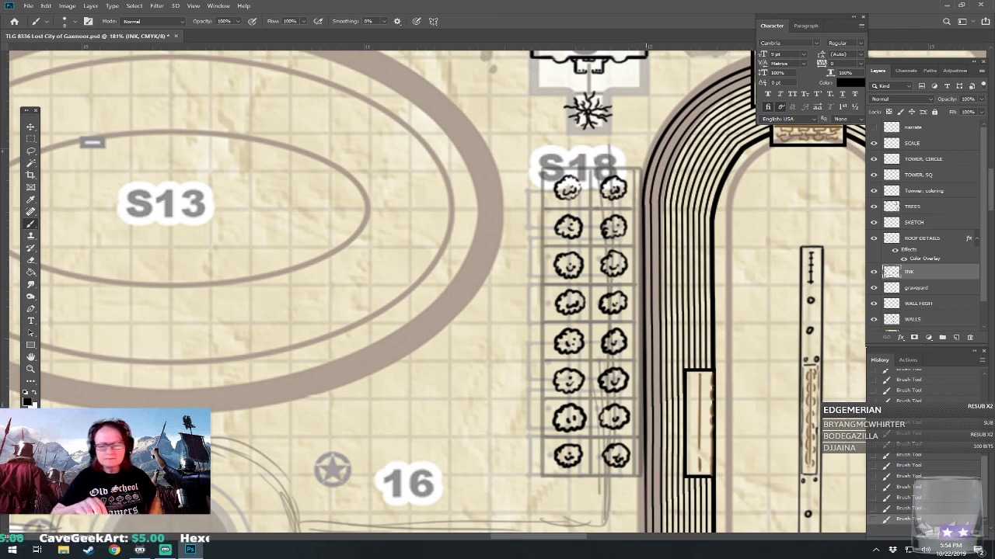
scroll(488, 289, "up", 1)
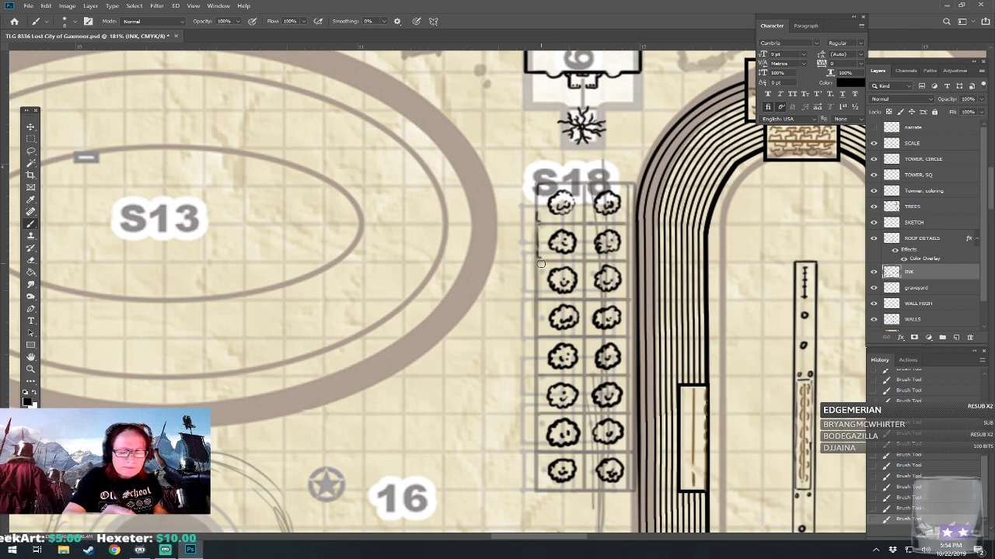
mouse_move(537, 281)
left_mouse_down()
mouse_move(538, 490)
mouse_move(626, 492)
mouse_move(622, 454)
left_mouse_up()
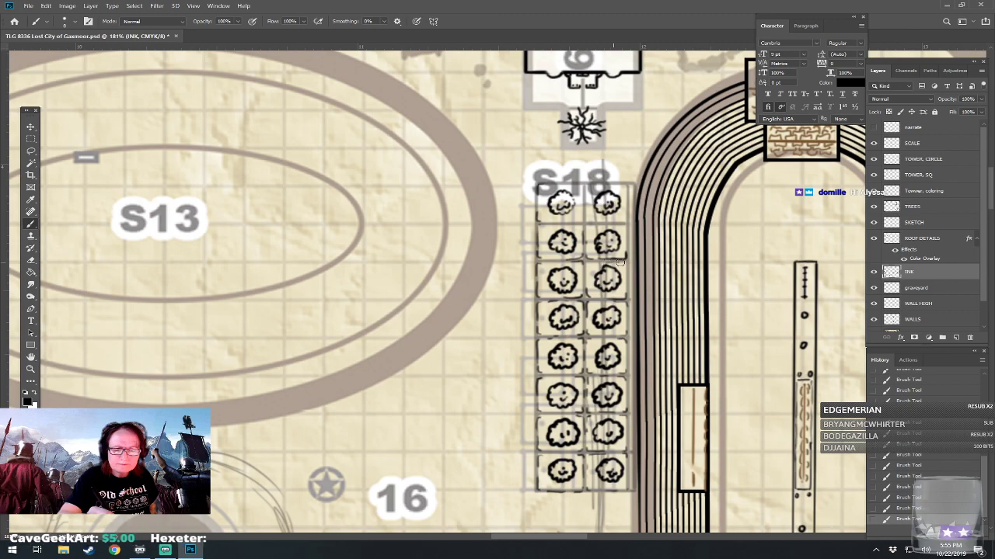
left_click_drag(624, 293, 605, 391)
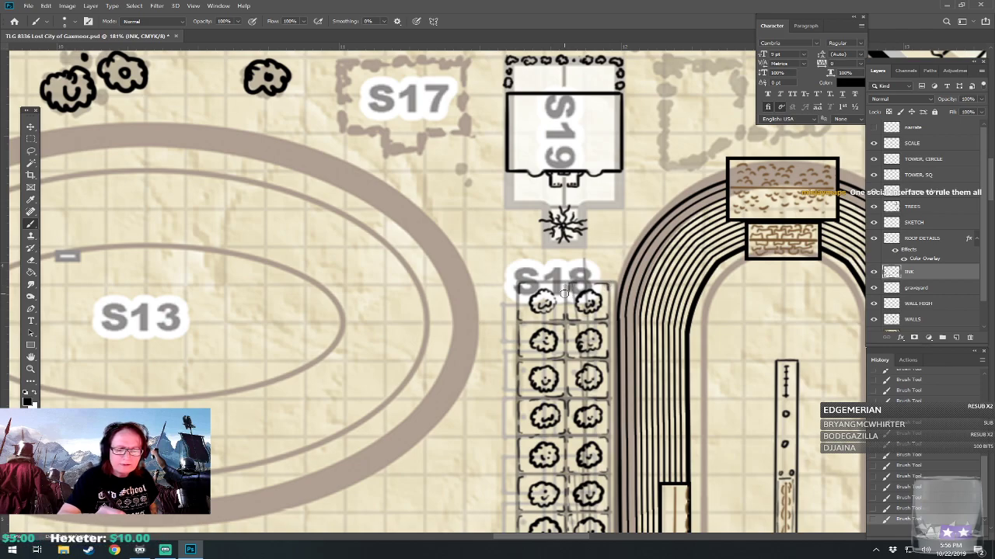
Ink a few small blocks against S19's back wall, inside the hedge-like row of stones.
left_click_drag(553, 278, 548, 217)
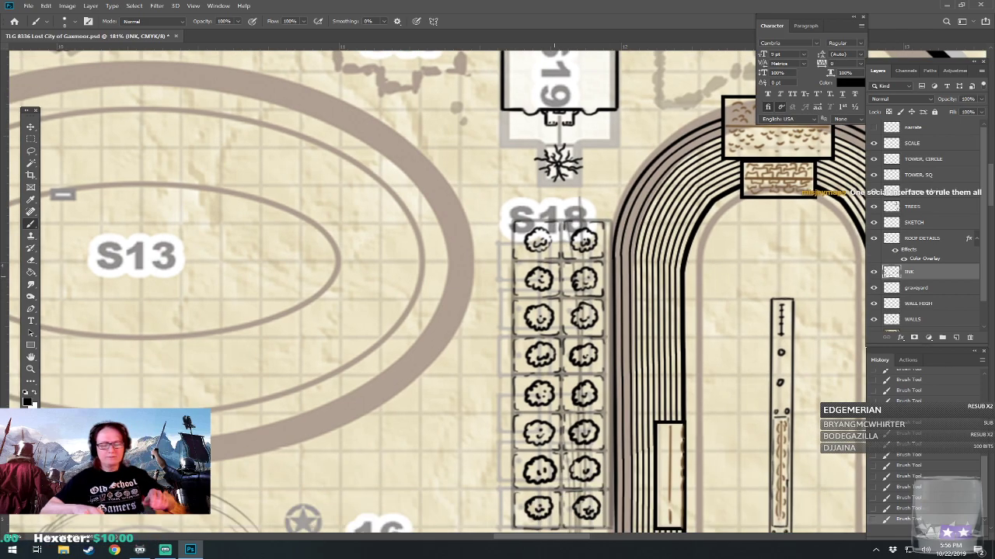
scroll(559, 233, "down", 5)
scroll(559, 233, "down", 1)
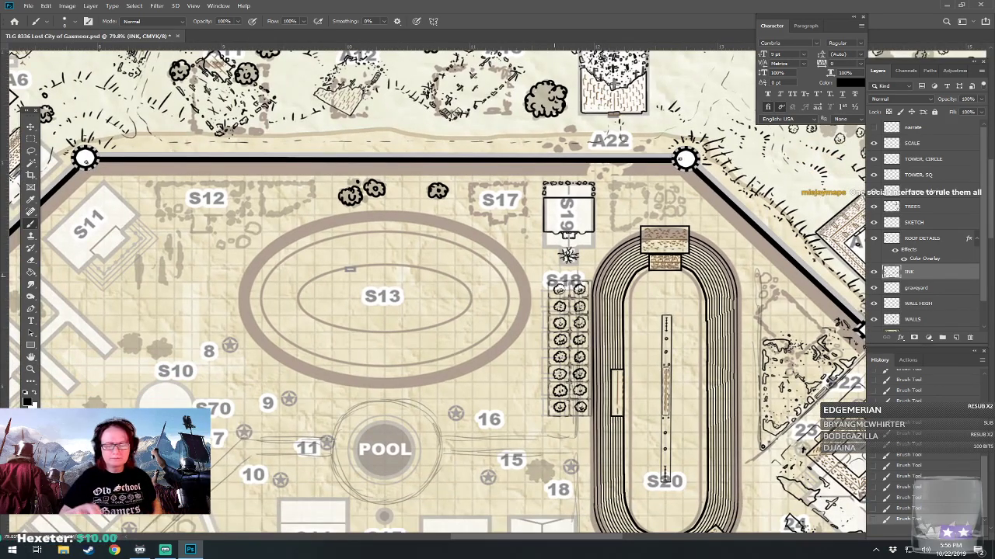
scroll(560, 234, "down", 2)
left_click_drag(543, 256, 565, 282)
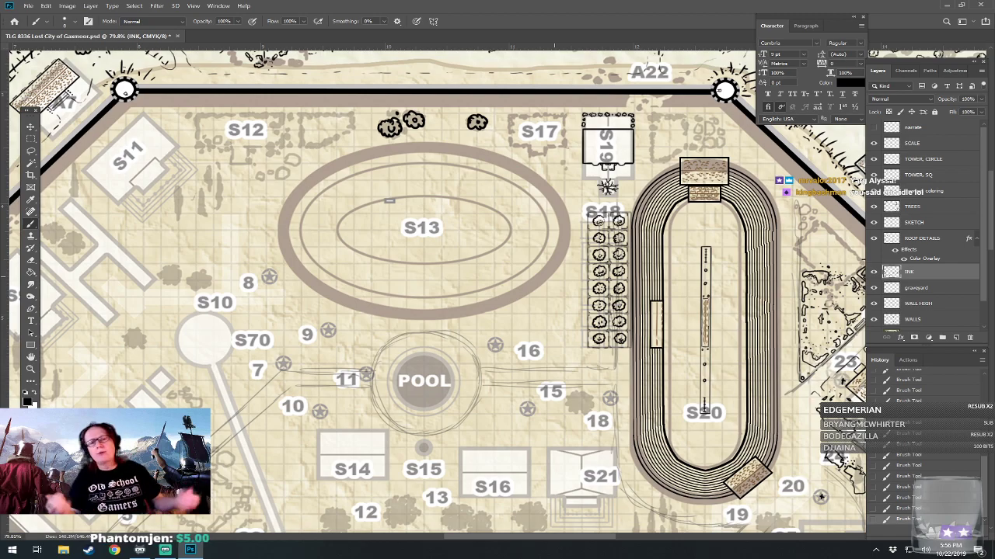
scroll(435, 291, "up", 2)
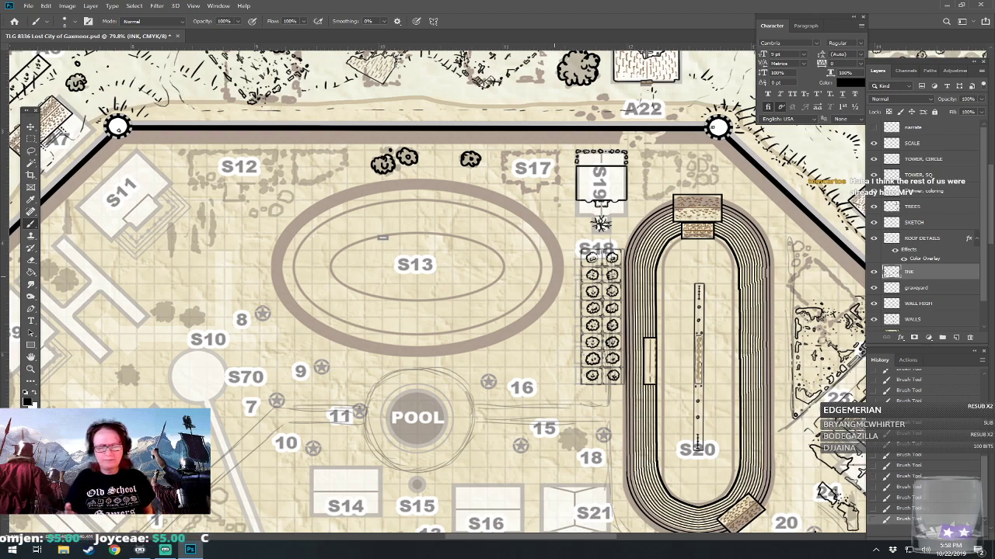
mouse_move(554, 277)
left_mouse_down()
mouse_move(540, 220)
mouse_move(572, 237)
left_mouse_up()
left_click_drag(625, 127, 585, 299)
scroll(585, 299, "up", 8)
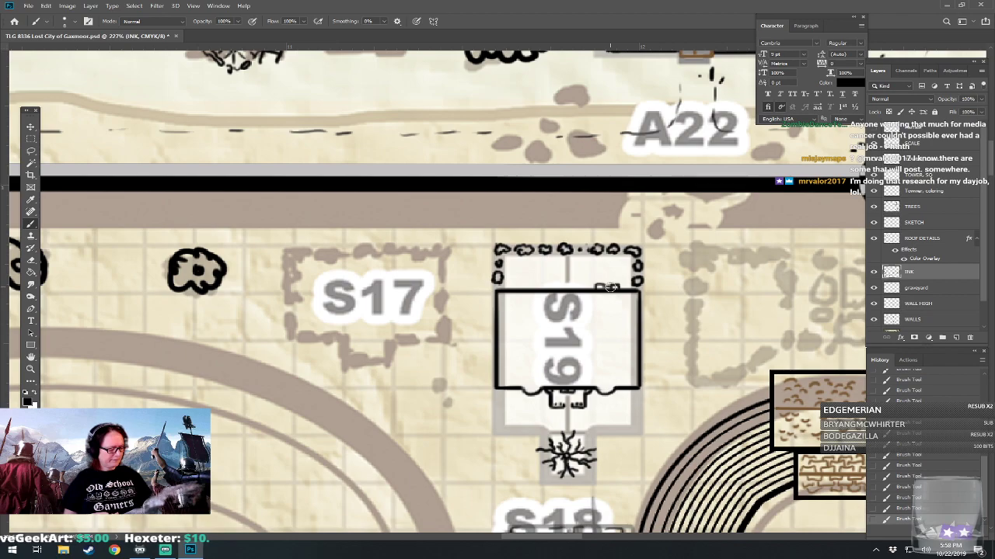
left_click_drag(610, 288, 624, 76)
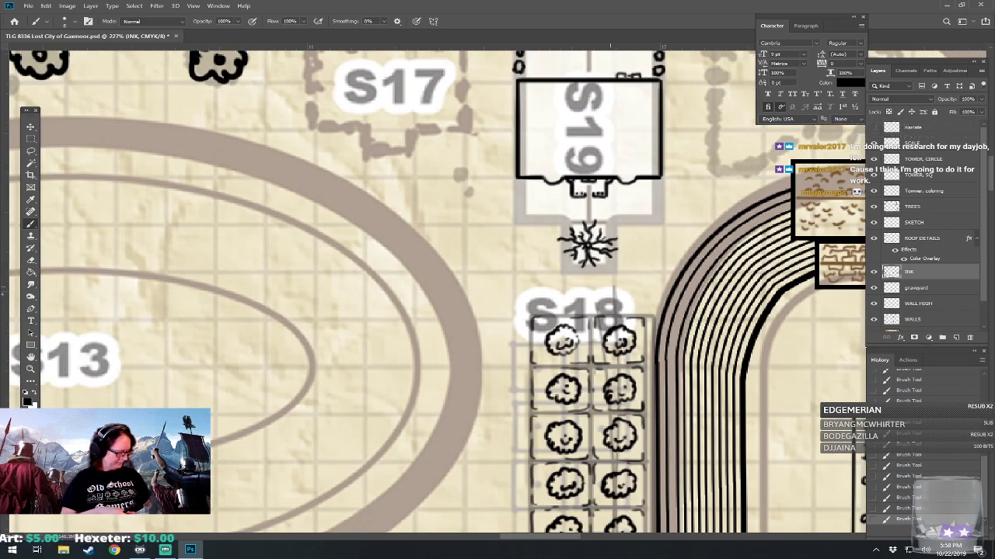
Examine the finished S18 grid and the surrounding S13 oval, pool and S11 areas of the reference trace.
left_click_drag(607, 357, 591, 86)
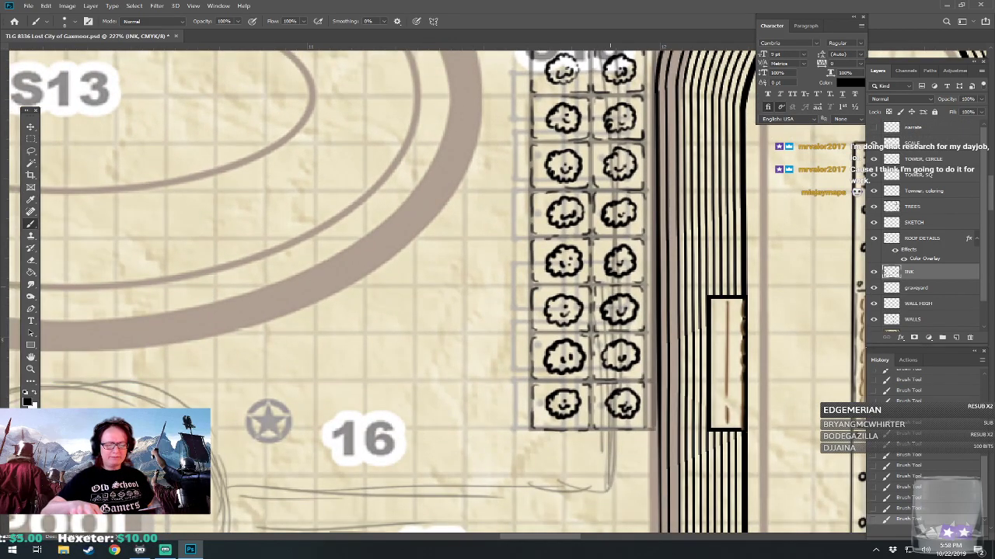
scroll(435, 291, "down", 4)
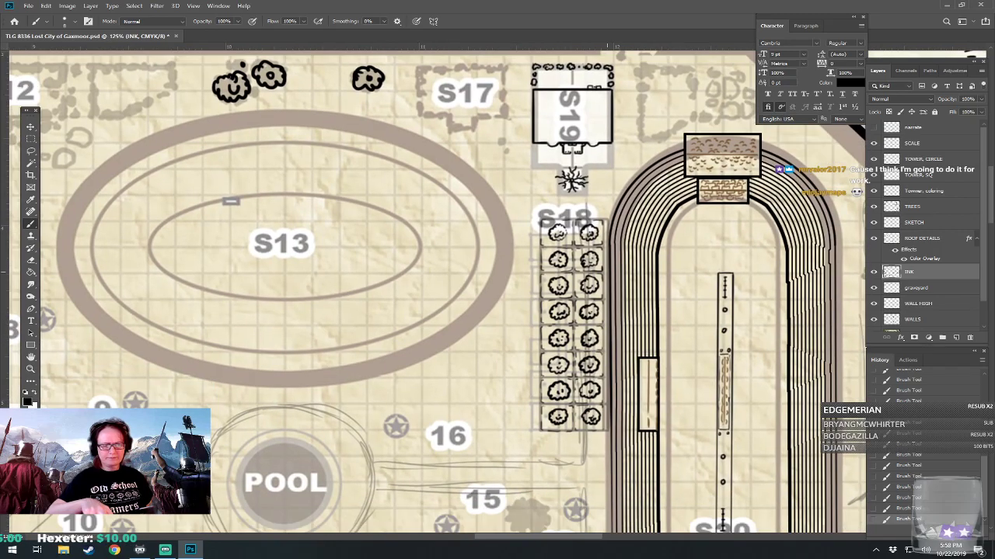
left_click_drag(497, 292, 392, 80)
left_click_drag(311, 311, 417, 220)
left_click_drag(311, 194, 402, 336)
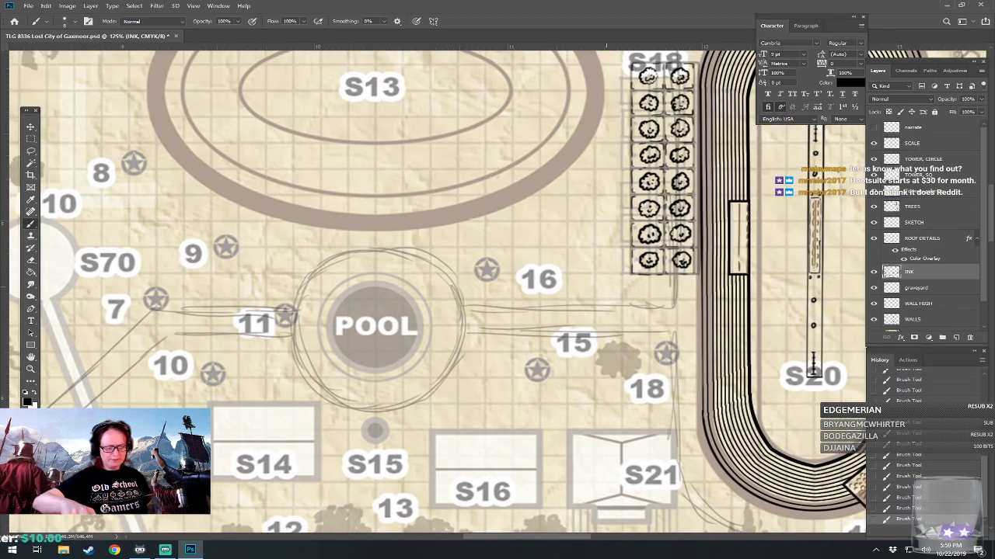
left_click_drag(326, 117, 288, 277)
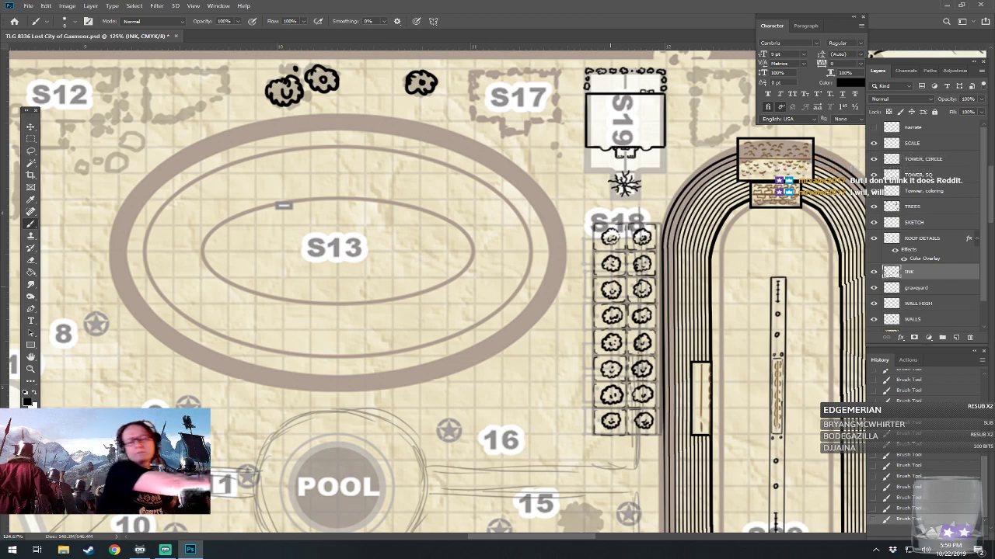
scroll(436, 291, "down", 1)
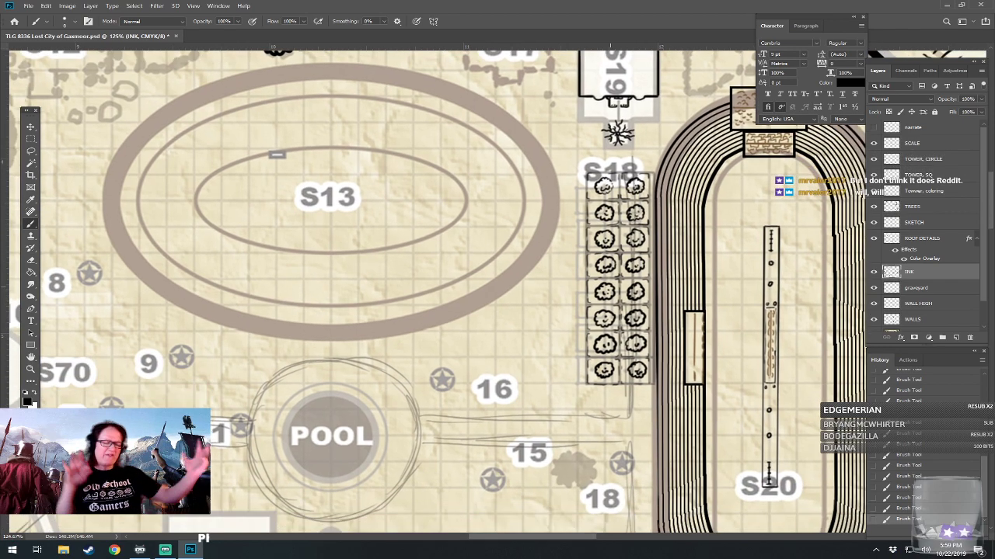
scroll(381, 371, "down", 4)
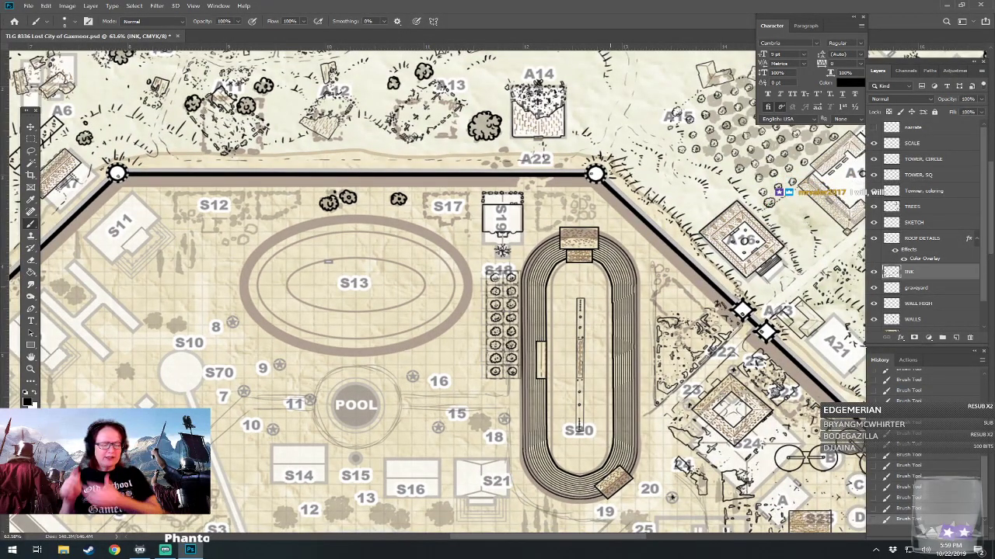
scroll(435, 292, "down", 1)
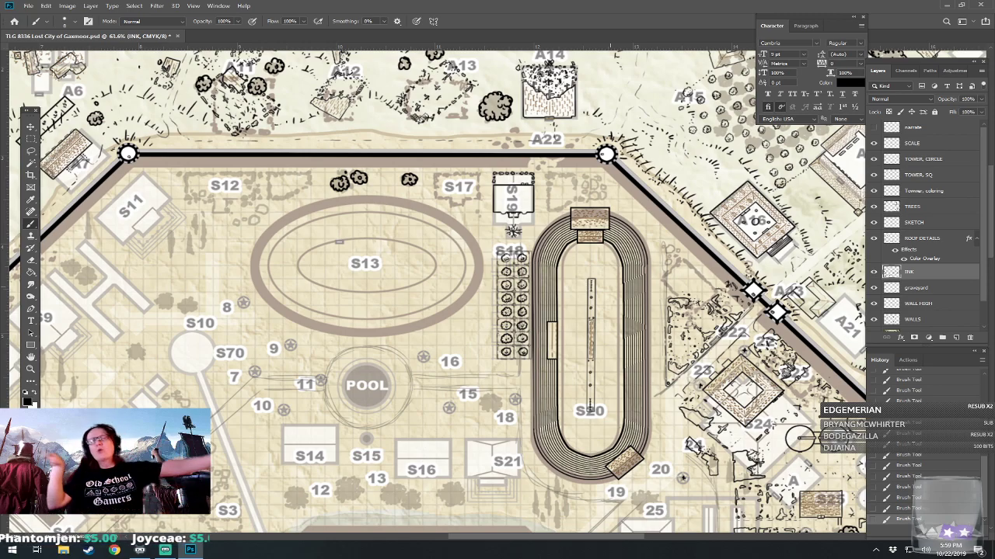
scroll(437, 292, "left", 2)
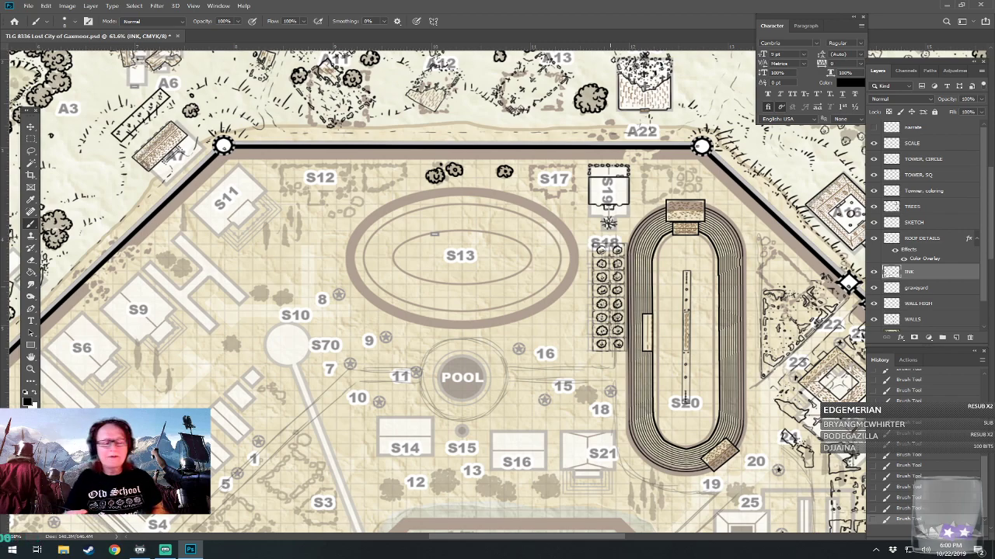
scroll(378, 261, "up", 3)
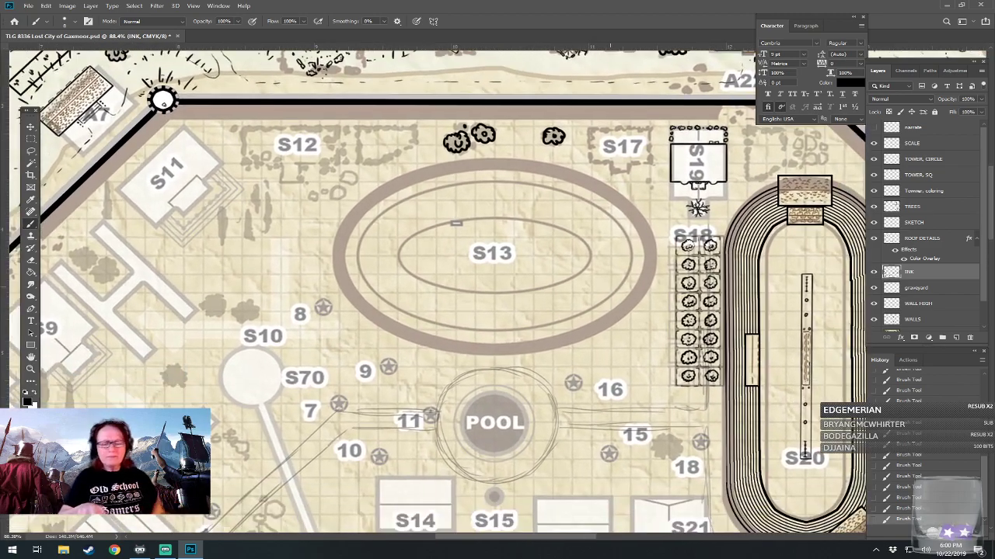
left_click_drag(497, 272, 543, 278)
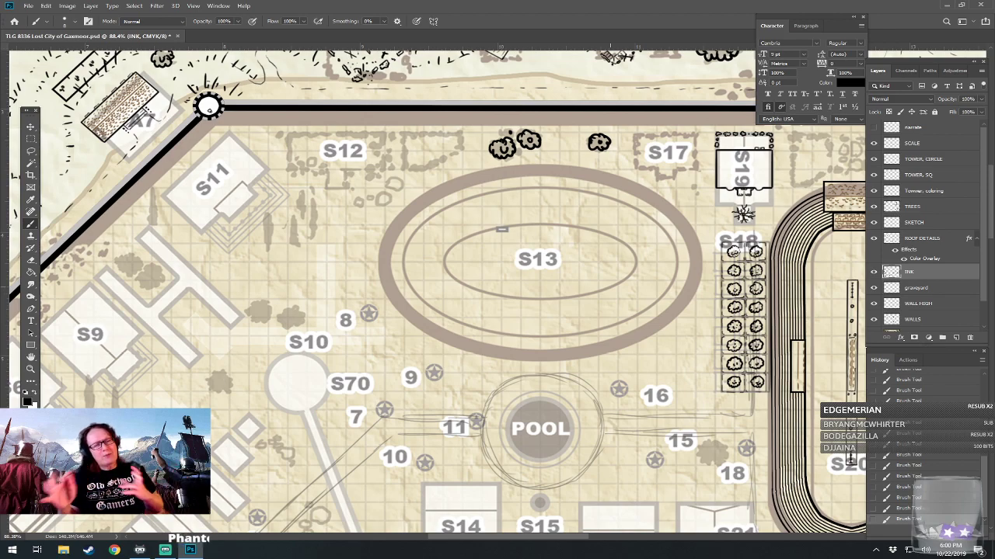
left_click_drag(610, 288, 633, 283)
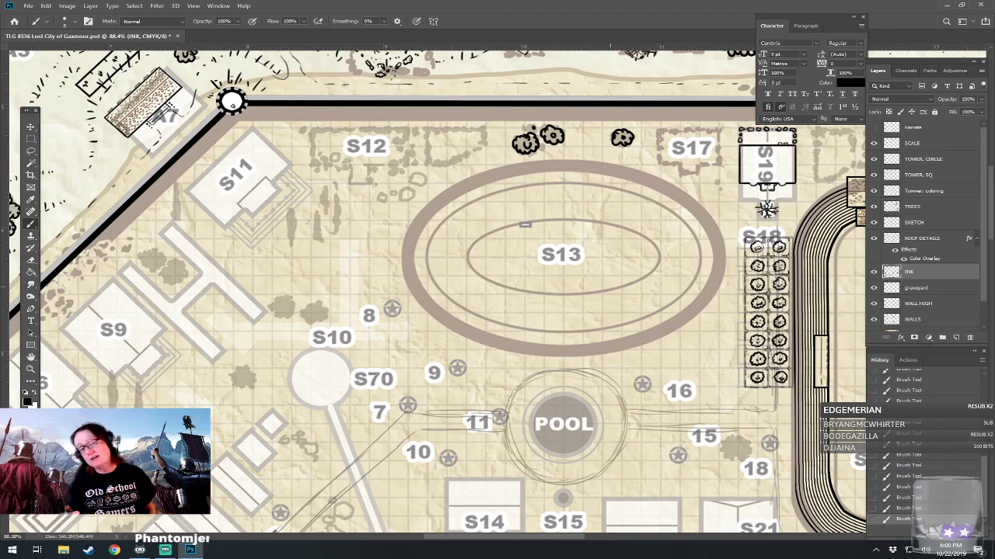
scroll(450, 292, "up", 1)
scroll(450, 291, "up", 1)
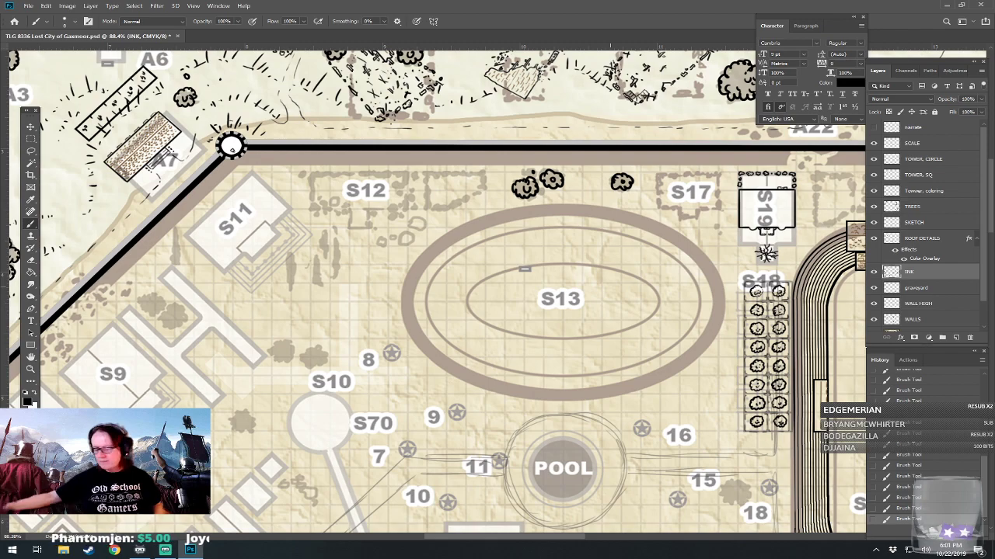
left_click_drag(610, 303, 587, 280)
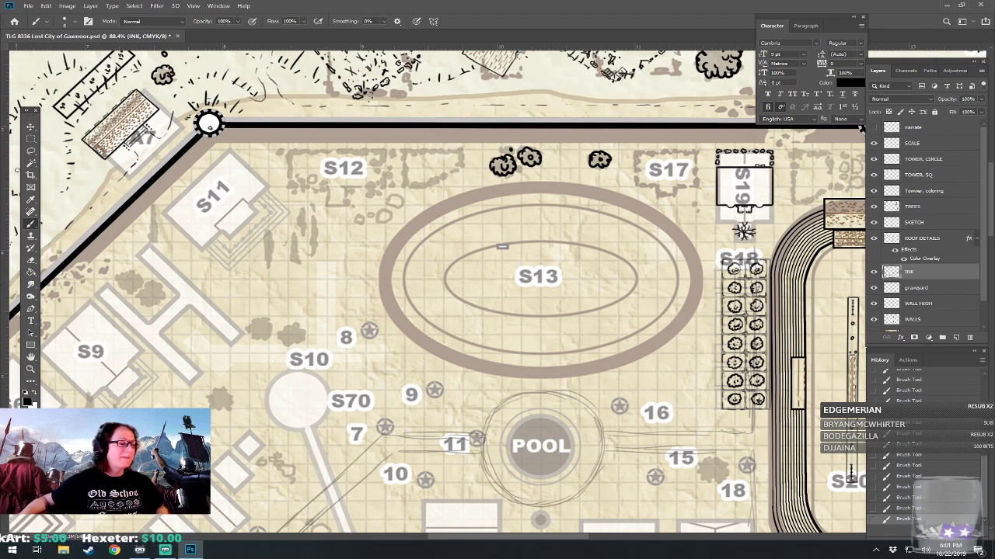
right_click(31, 142)
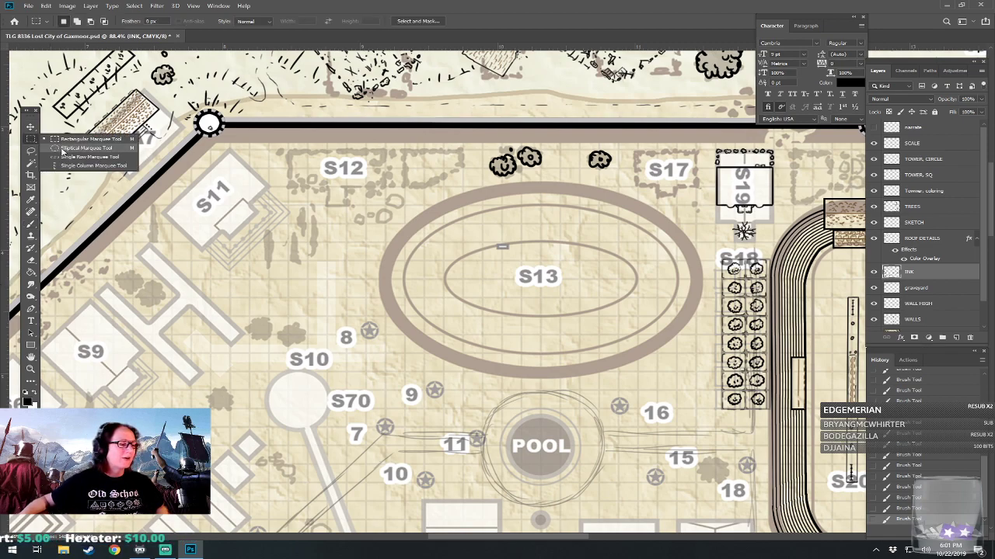
left_click(74, 149)
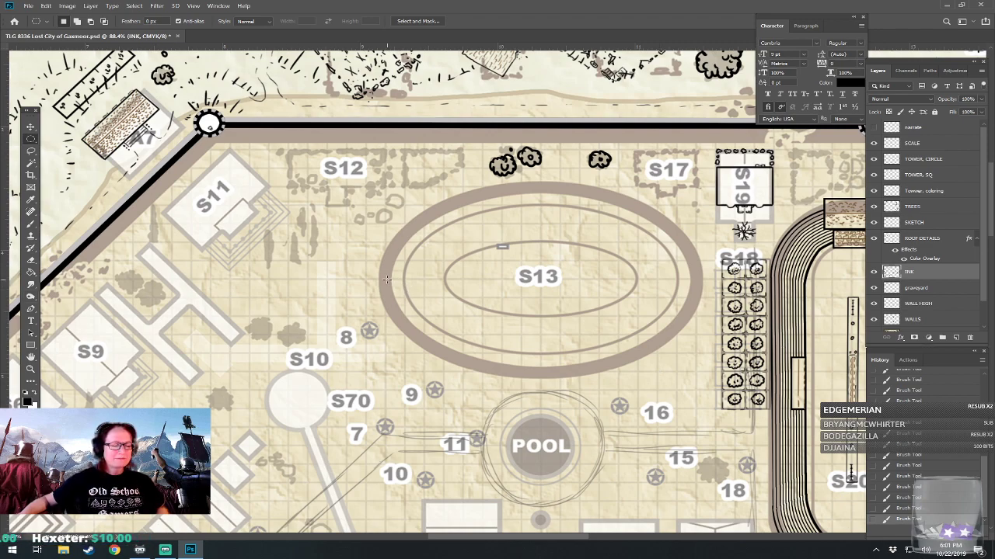
left_click_drag(380, 295, 719, 100)
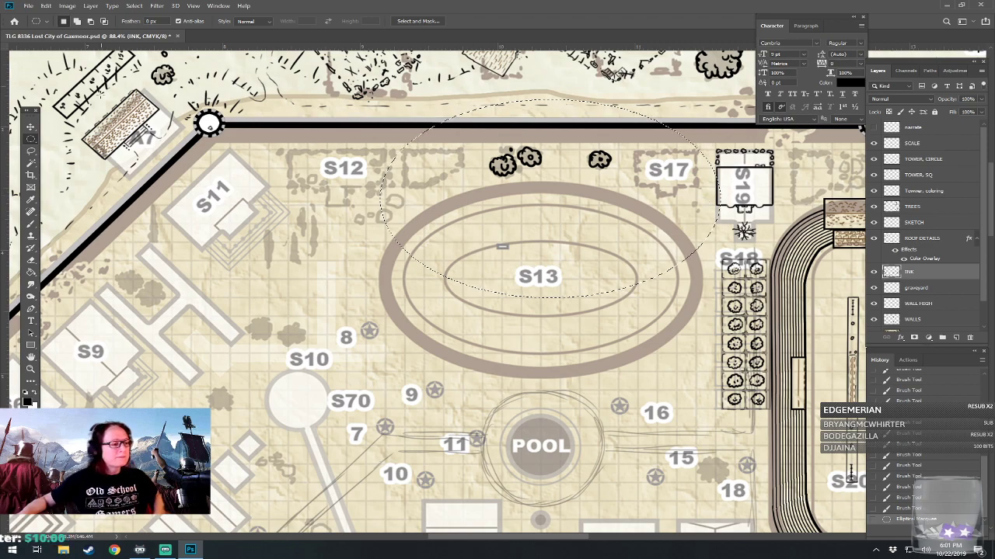
left_click(30, 125)
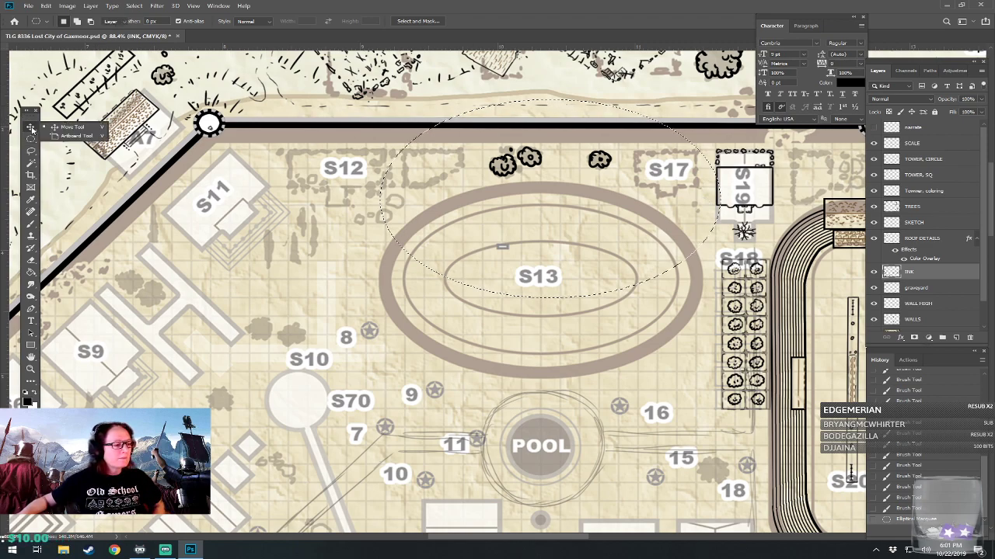
left_click_drag(658, 237, 633, 298)
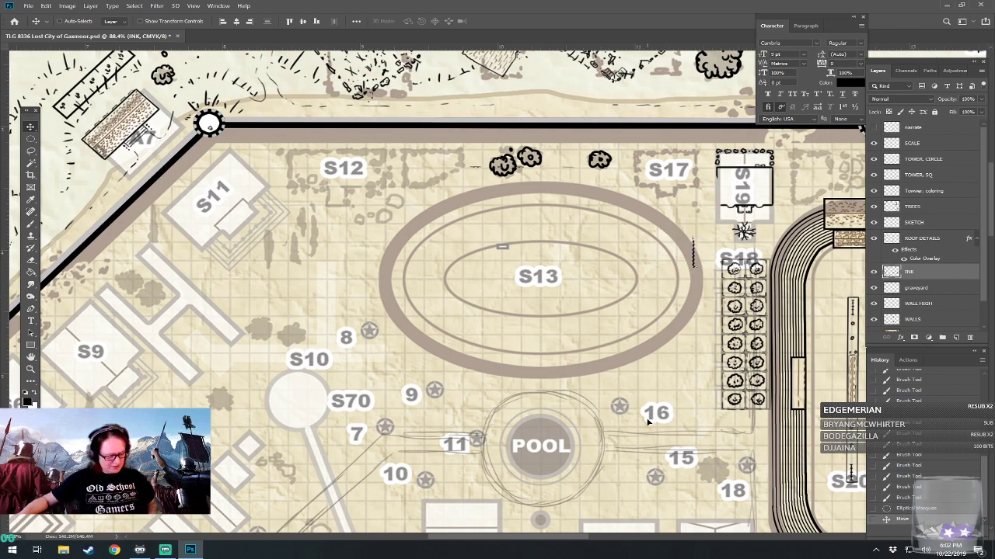
key("ctrl+z")
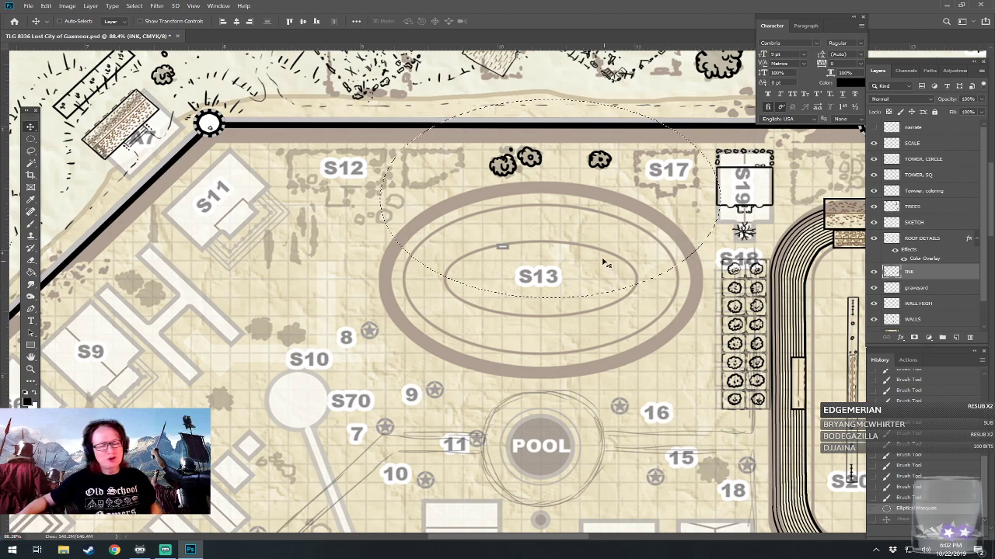
left_click(30, 139)
left_click(81, 202)
left_click_drag(242, 367, 477, 269)
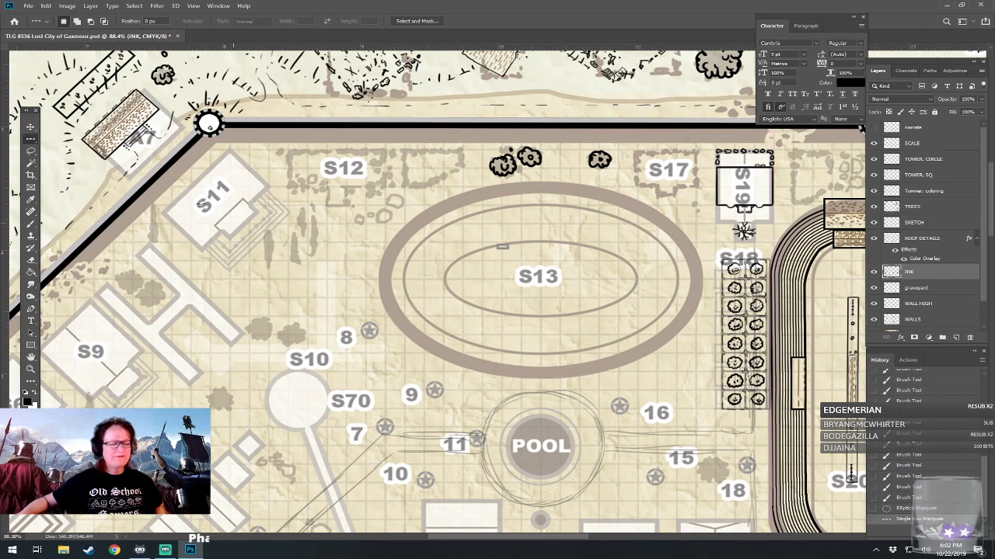
left_click(30, 153)
Make an elliptical selection the size of the S13 oval and align it with the outer edge of its thick ring.
left_click(30, 139)
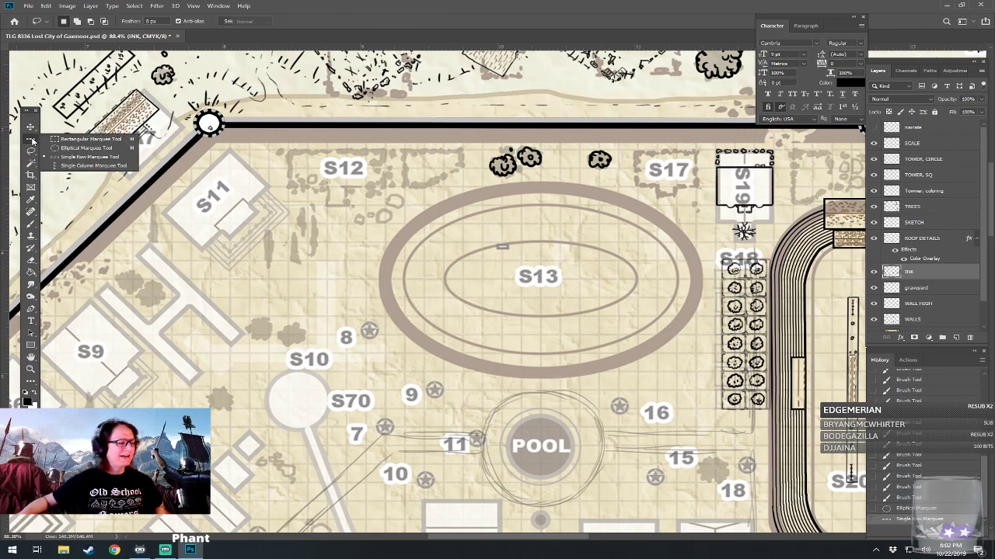
left_click(78, 147)
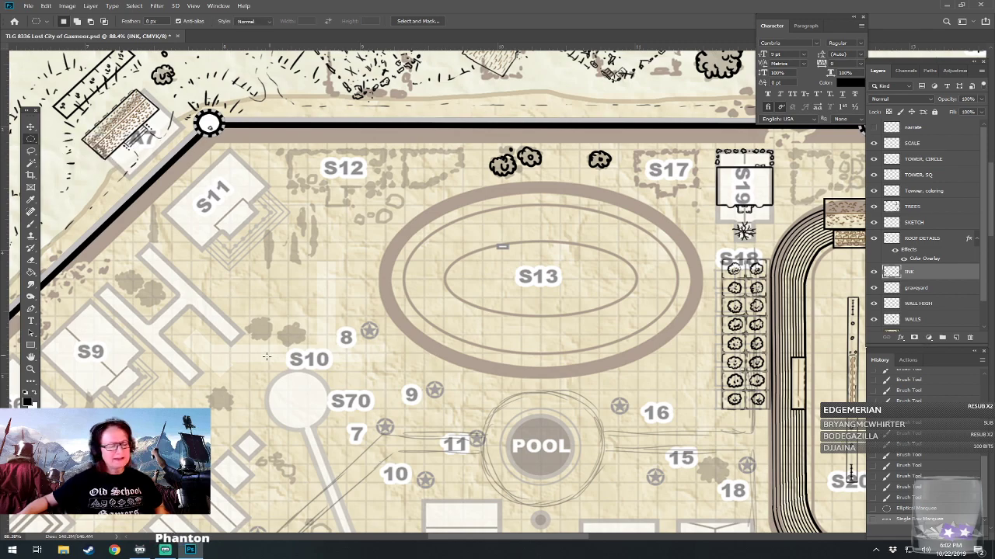
left_click_drag(241, 369, 568, 169)
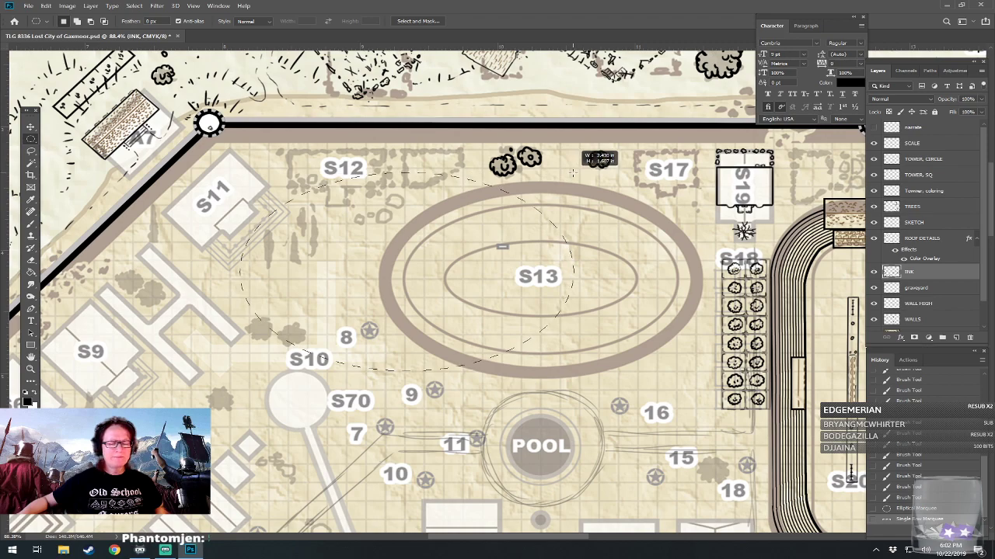
left_click_drag(499, 292, 630, 298)
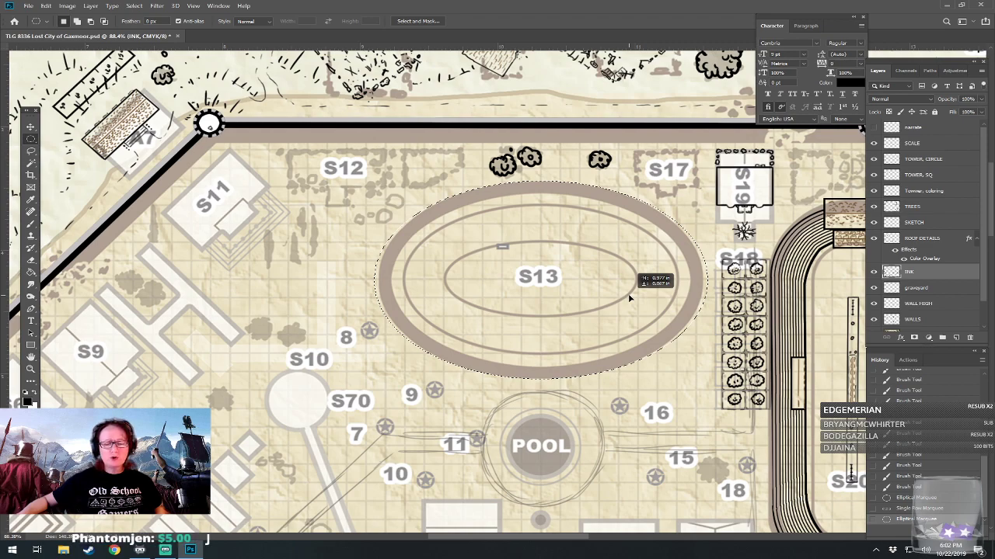
left_click_drag(630, 297, 629, 297)
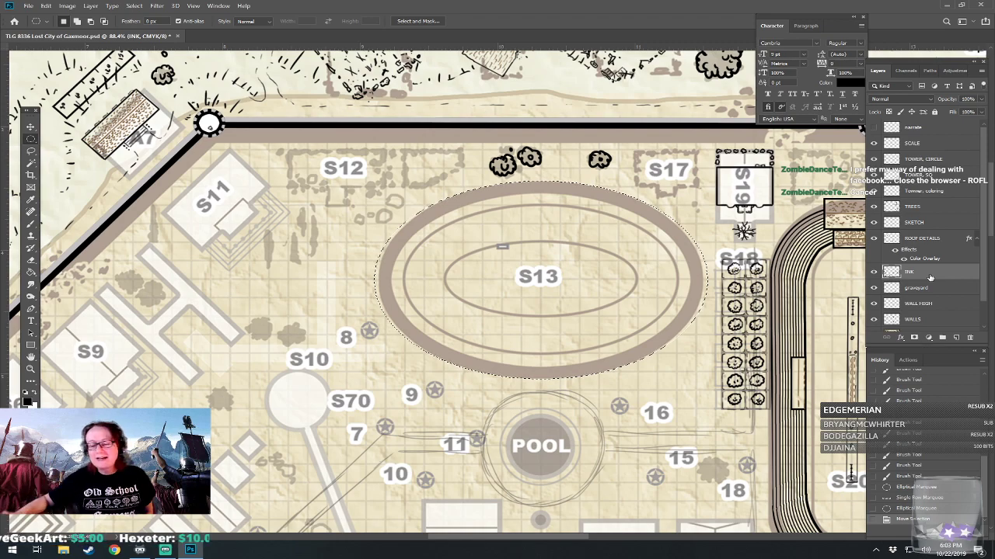
Add a new layer directly beneath INK and stroke the S13 selection on it with a 4 px black line, located inside.
left_click(956, 338)
left_click_drag(926, 273, 925, 292)
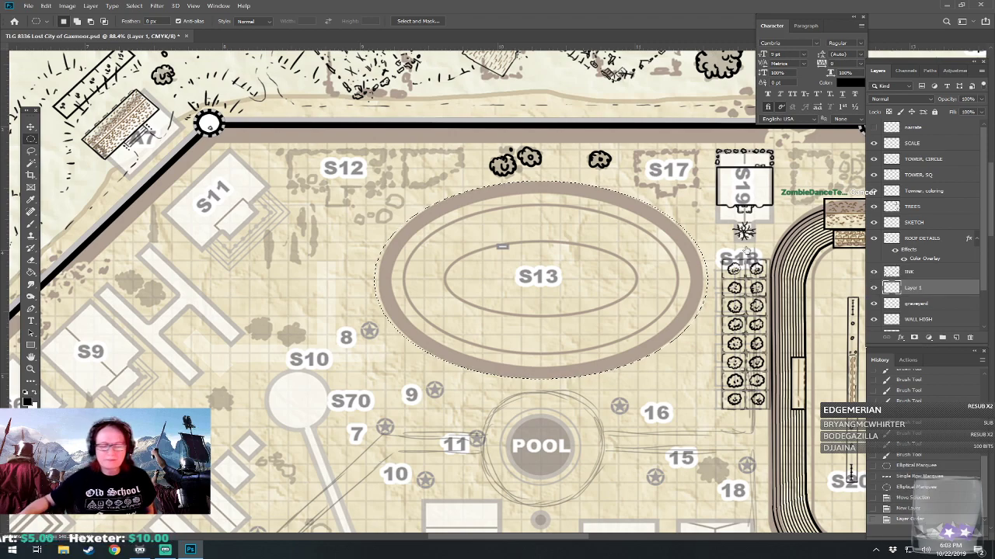
left_click(46, 6)
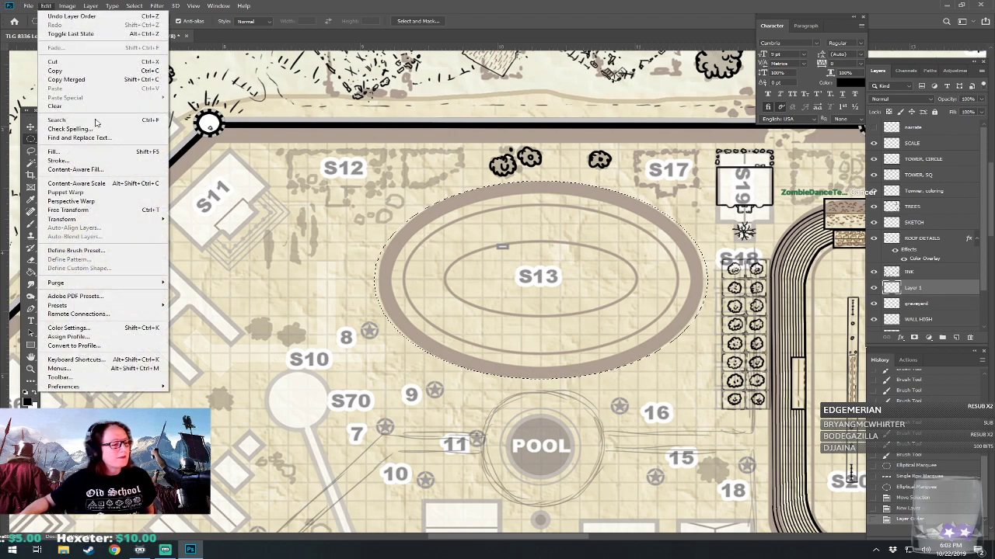
left_click(91, 160)
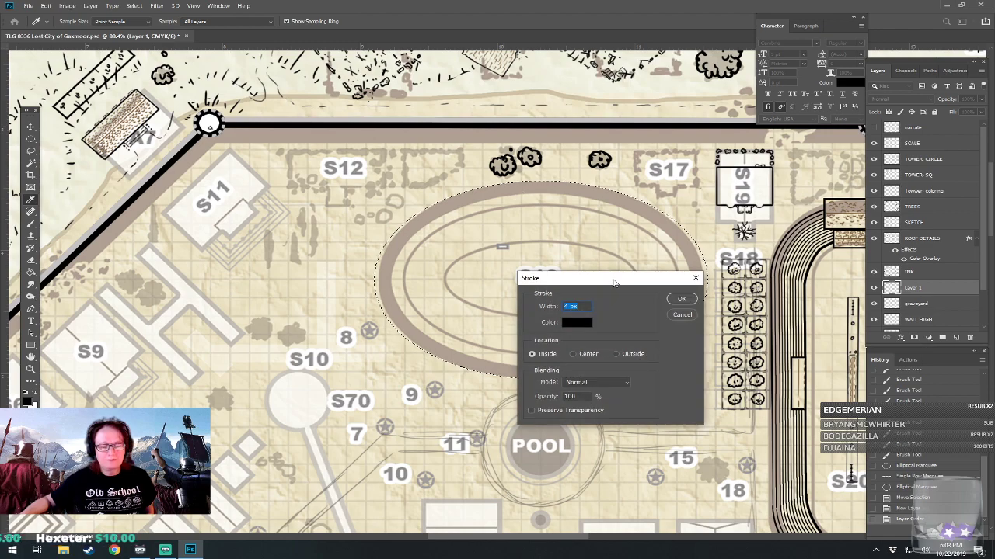
left_click(683, 300)
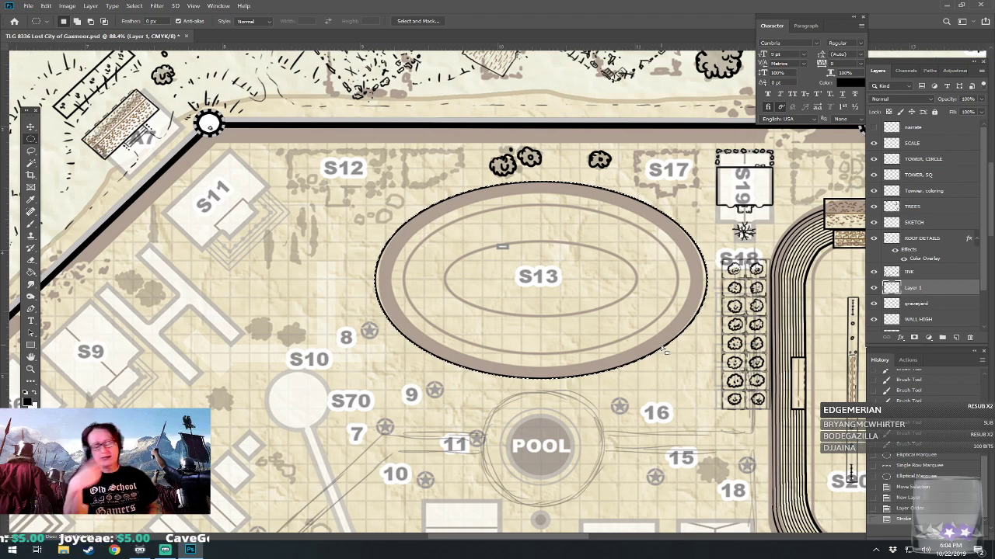
left_click_drag(665, 351, 694, 358)
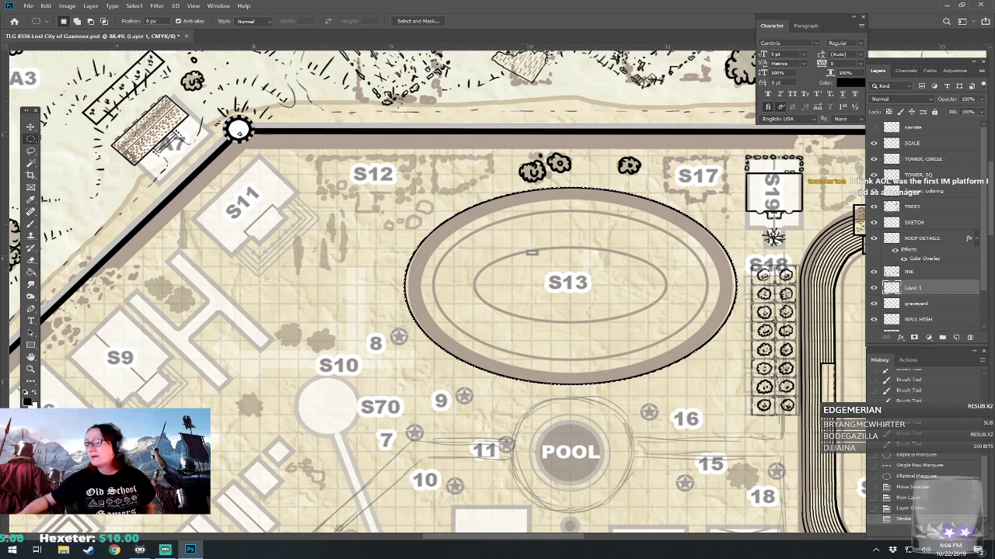
Open a new Chrome window for reference research and move it off the map canvas.
left_click(115, 550)
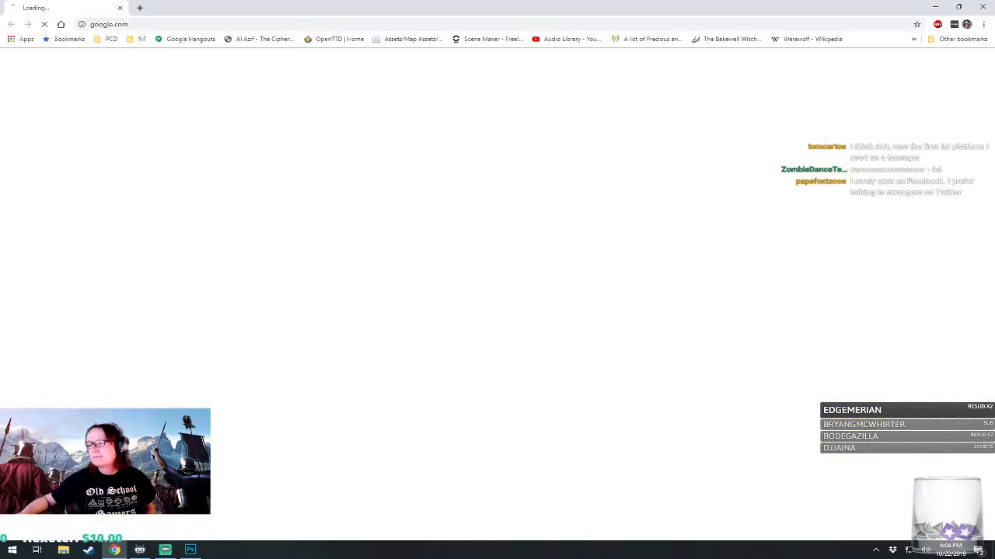
left_click_drag(453, 6, 994, 127)
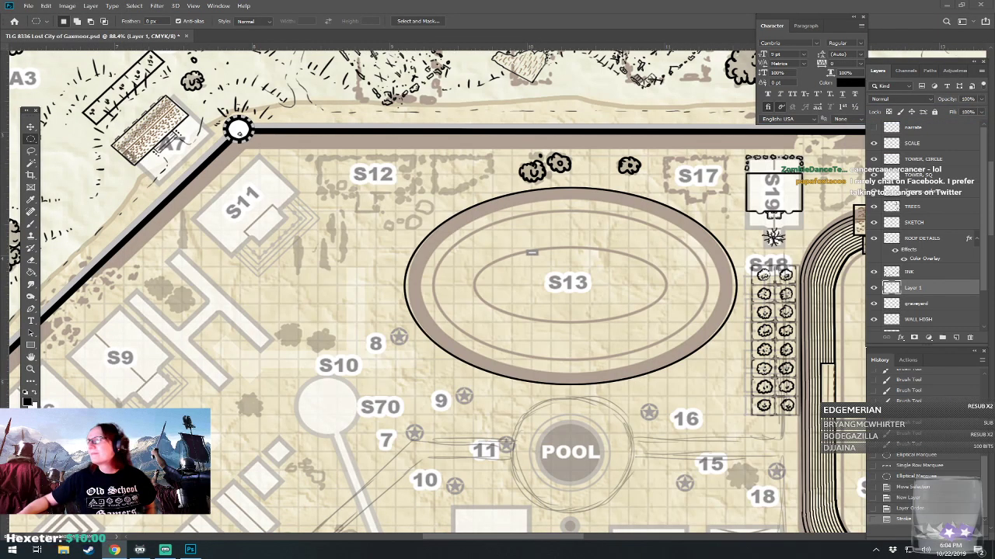
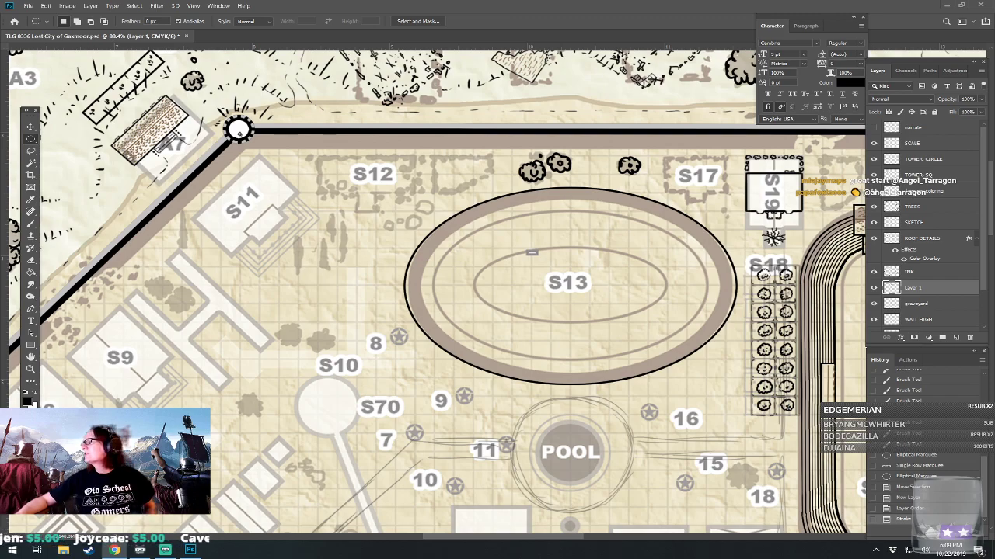
key("alt+Tab")
left_click_drag(471, 45, 588, 96)
key("alt+Tab")
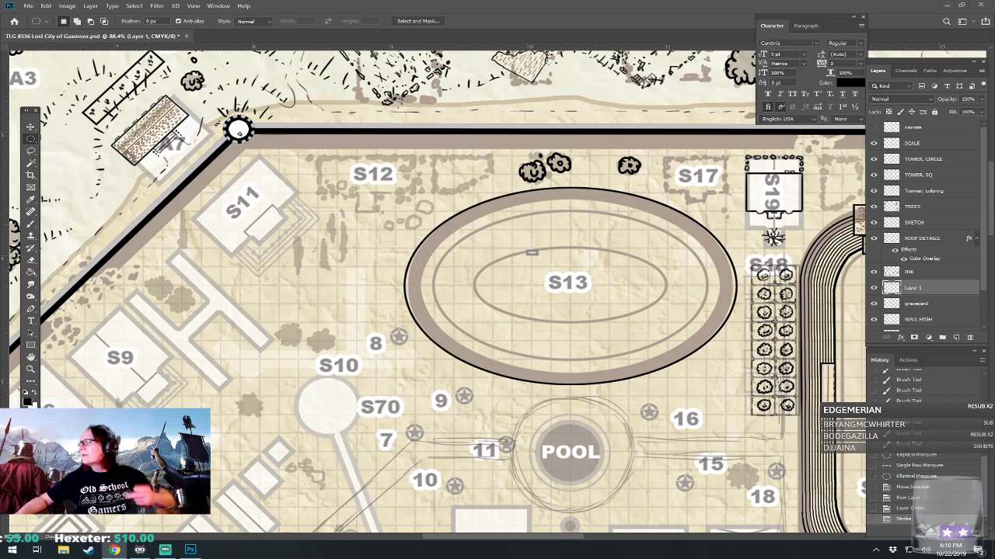
Bring Chrome over the map and browse the "colosseum stills from gladiator" image results, previewing the Gladiator stills for arena reference.
left_click_drag(994, 39, 472, 100)
left_click(247, 365)
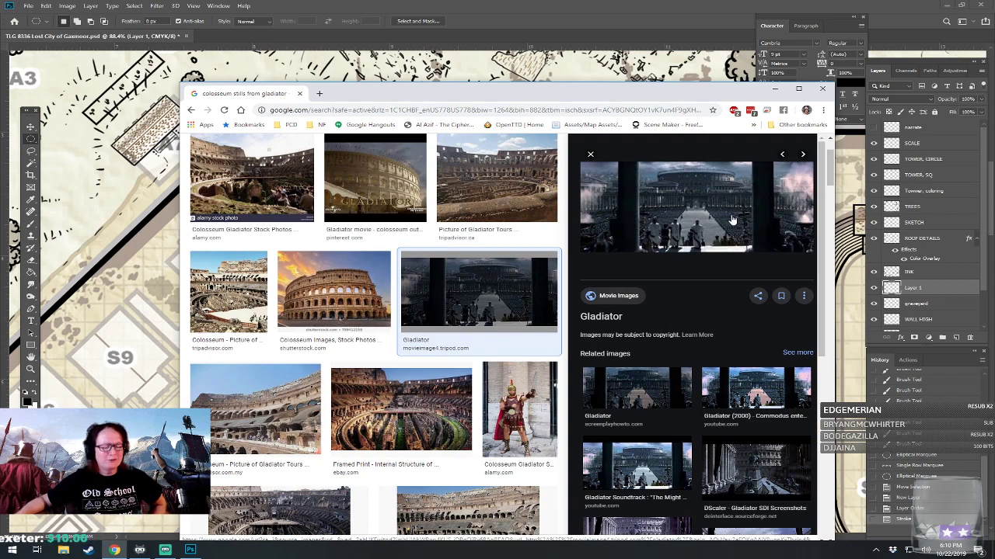
left_click(517, 420)
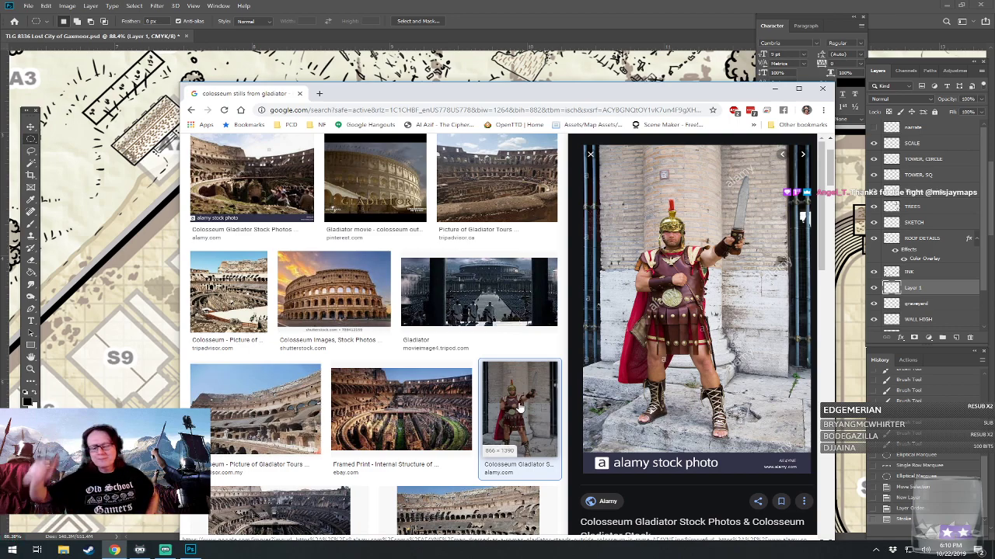
scroll(517, 406, "down", 1)
scroll(518, 405, "down", 3)
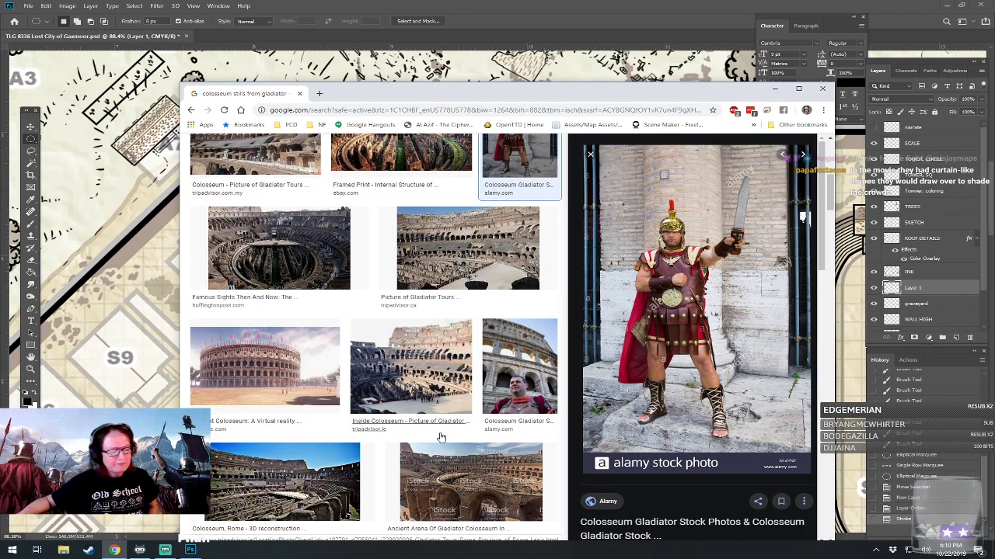
scroll(515, 406, "down", 2)
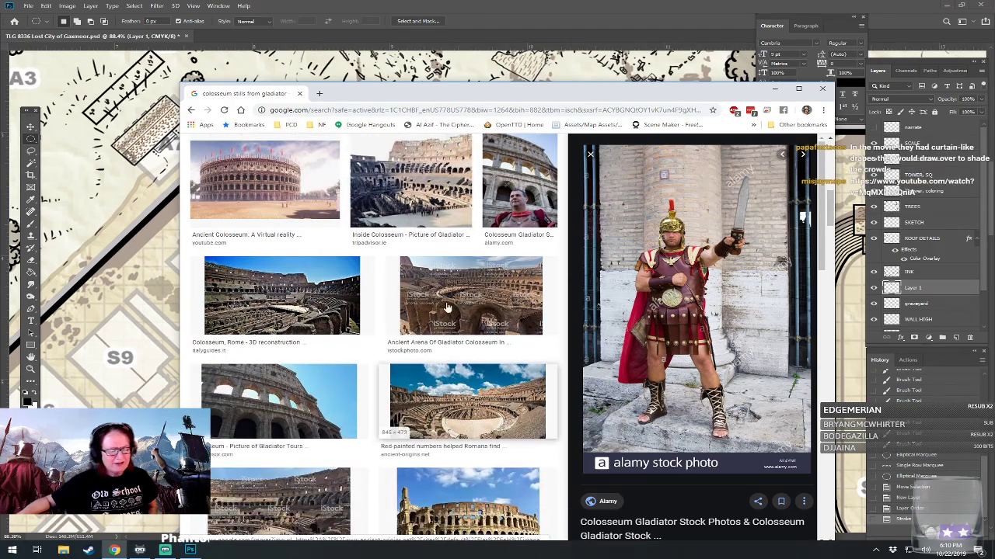
scroll(416, 438, "up", 6)
scroll(416, 437, "up", 2)
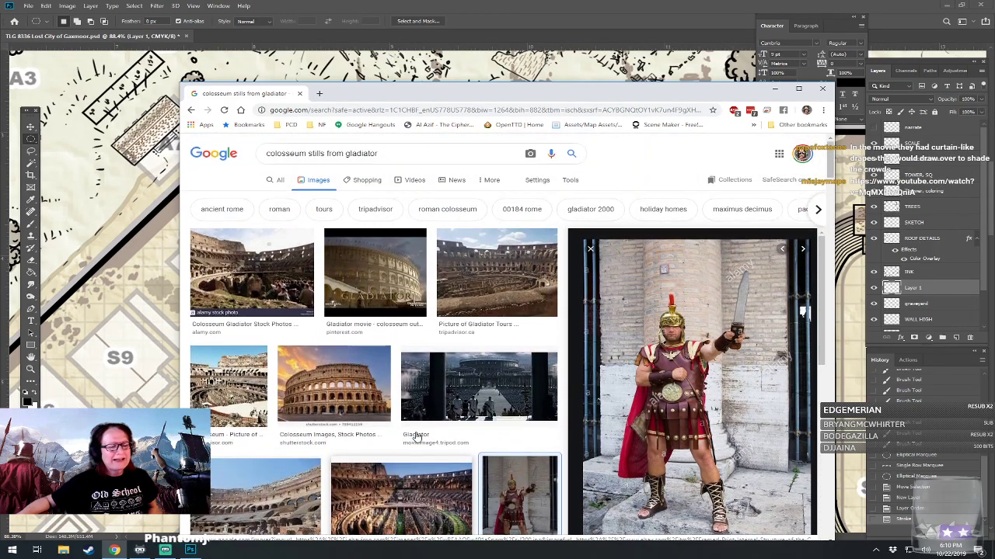
left_click(374, 261)
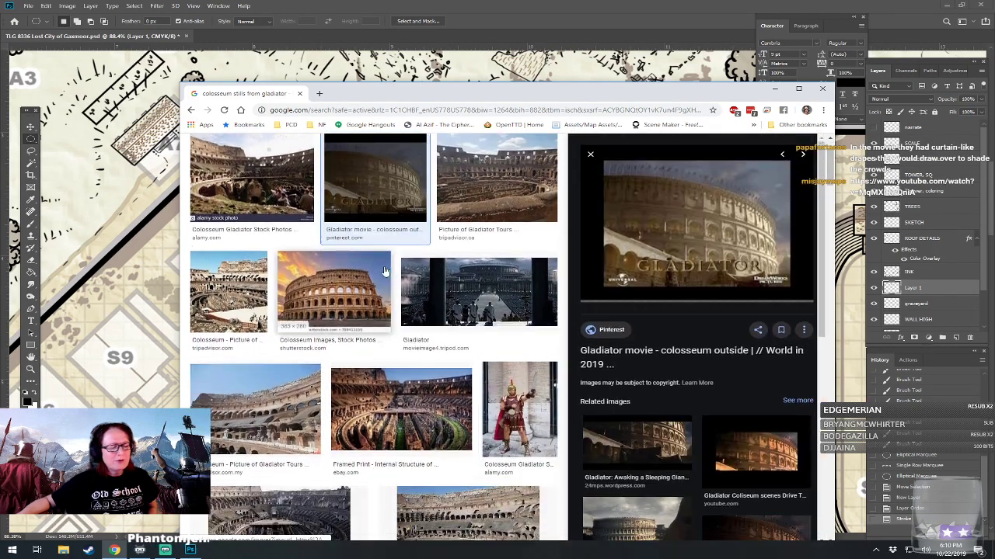
left_click(459, 298)
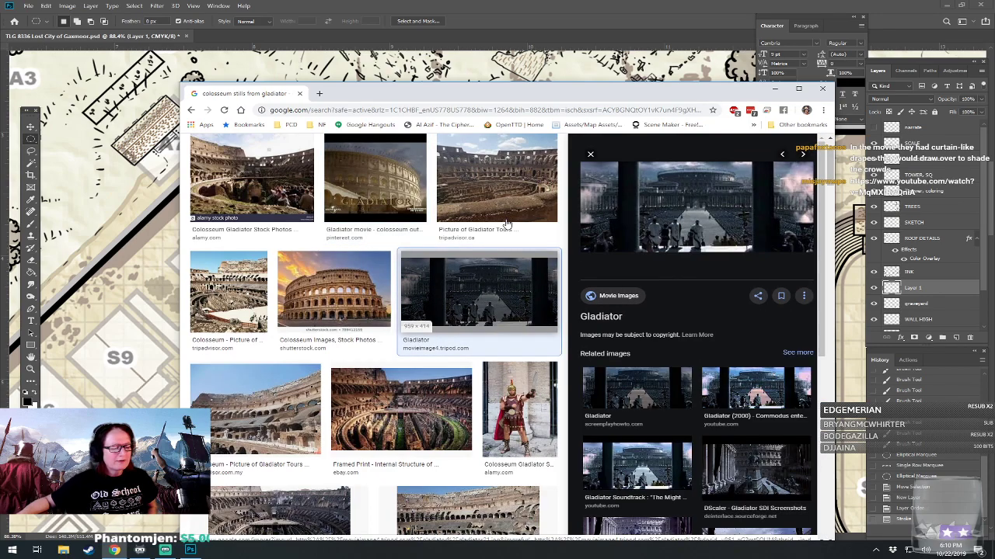
left_click_drag(550, 92, 994, 109)
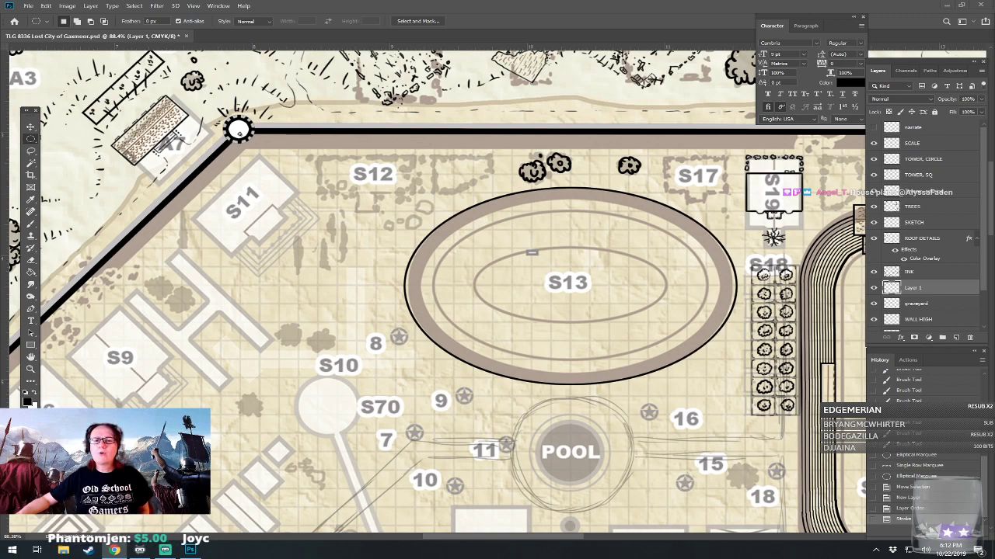
Return to Chrome's "colosseum from above ancient rome" image results, preview the aerial reconstructions, and open the abroadintheyard.com article.
key("alt+Tab")
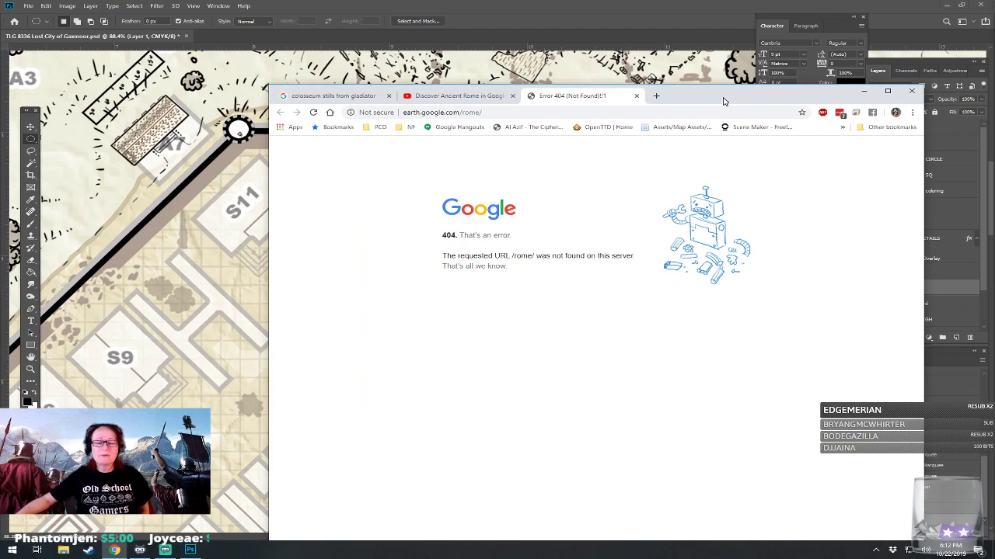
key("alt+Tab")
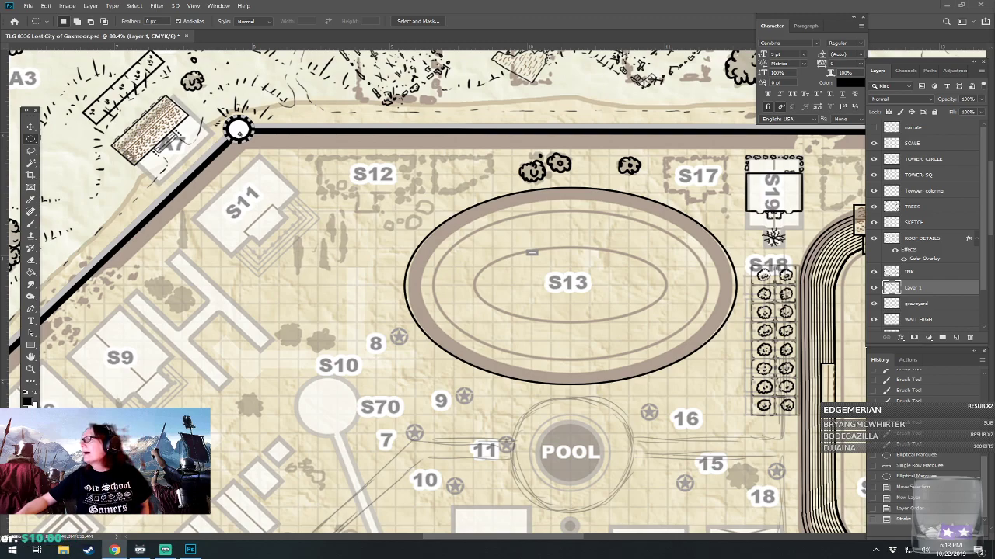
key("alt+Tab")
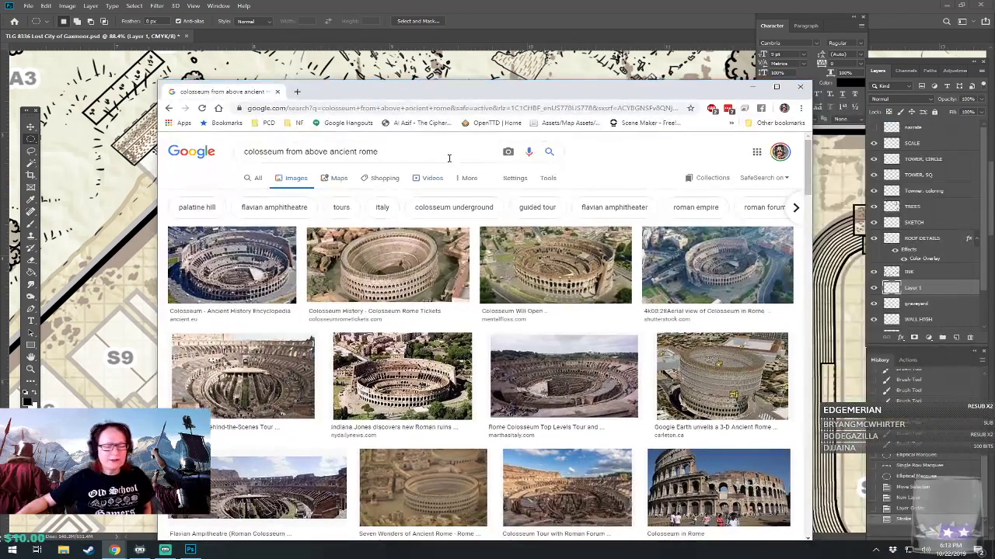
left_click(426, 270)
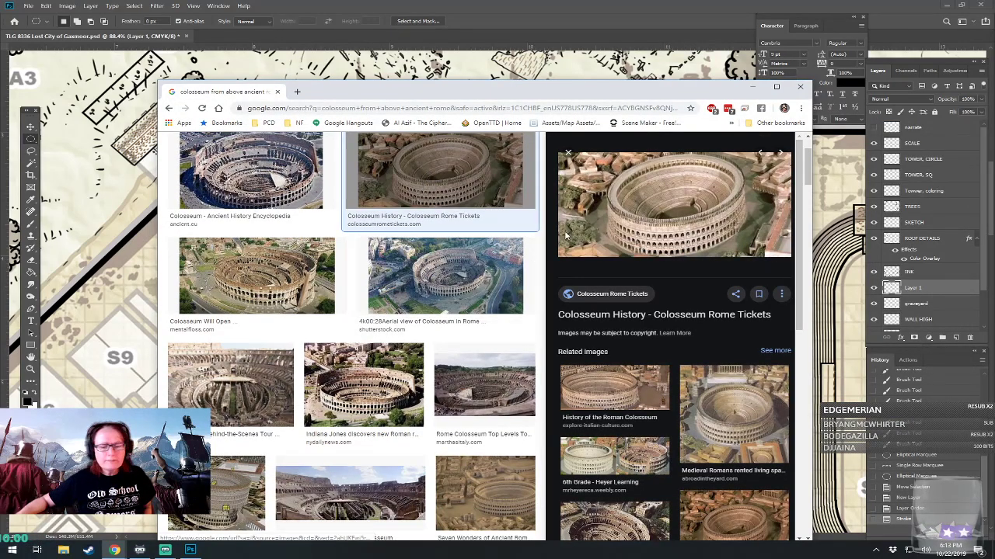
left_click(745, 434)
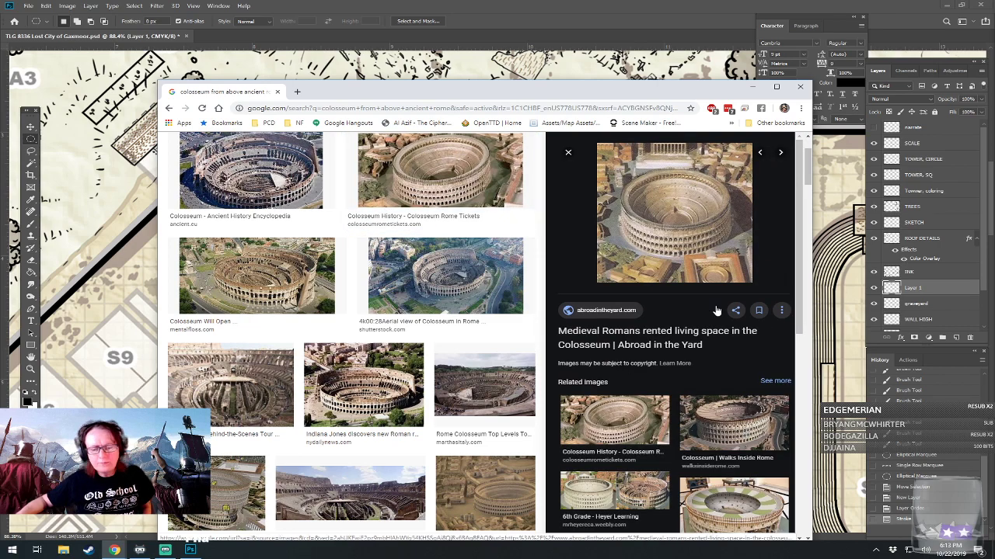
left_click(675, 230)
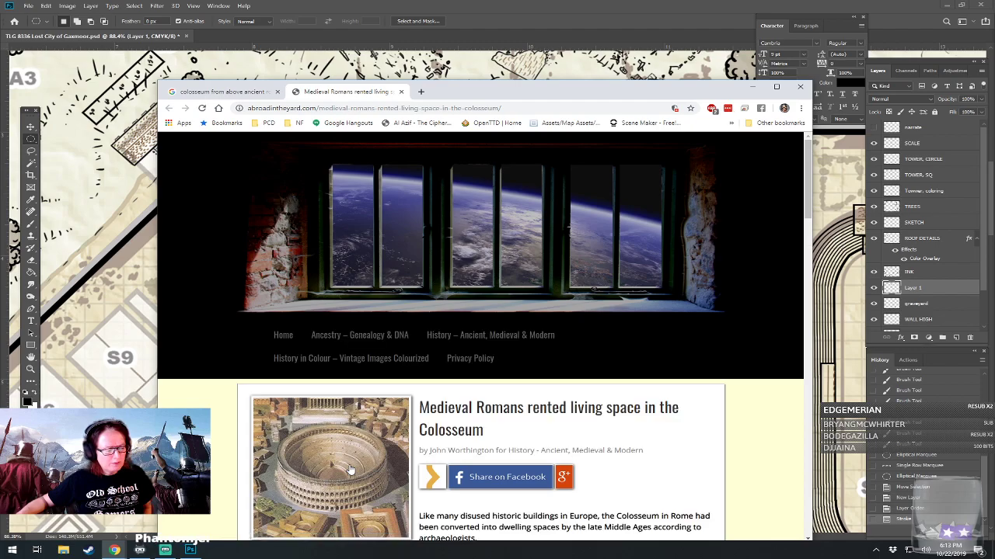
Look through the article's Colosseum illustrations, open its aerial view image in a new tab, and enlarge it to study the seating tiers.
scroll(377, 429, "down", 3)
scroll(346, 205, "down", 3)
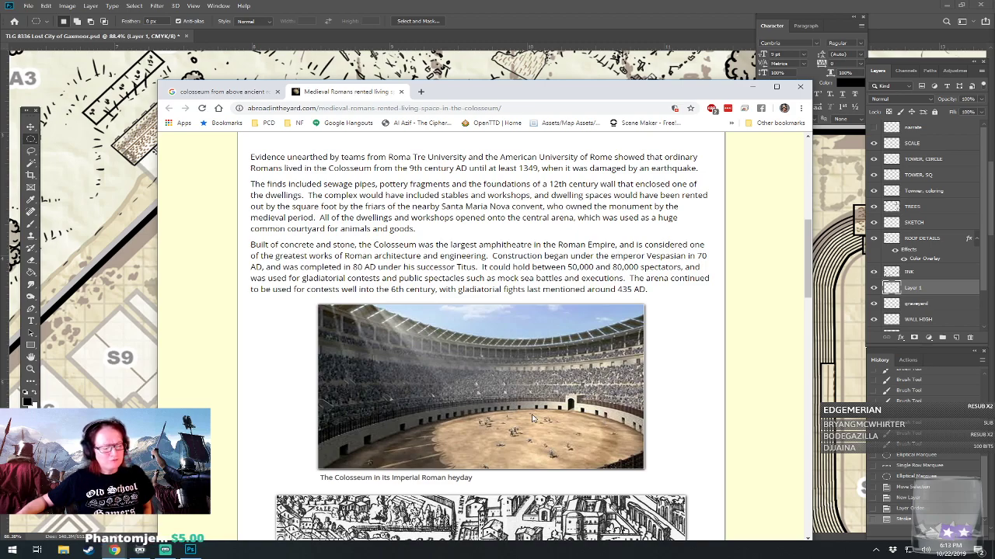
scroll(565, 412, "down", 2)
scroll(420, 388, "up", 5)
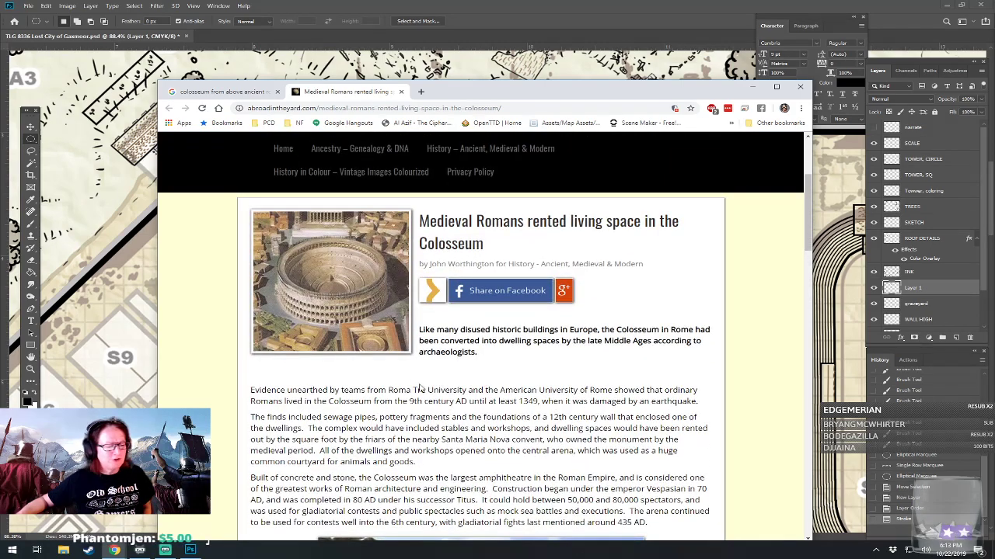
right_click(303, 276)
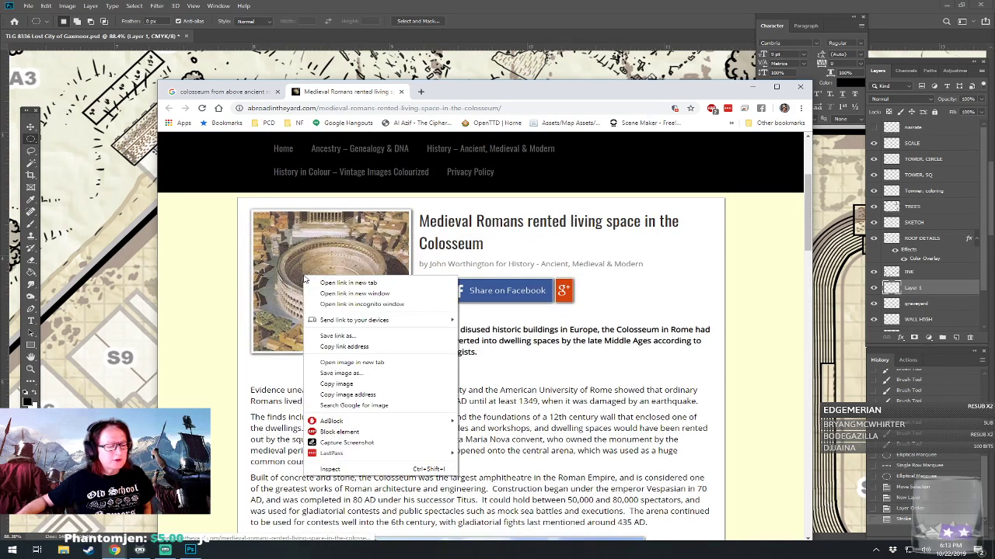
left_click(377, 362)
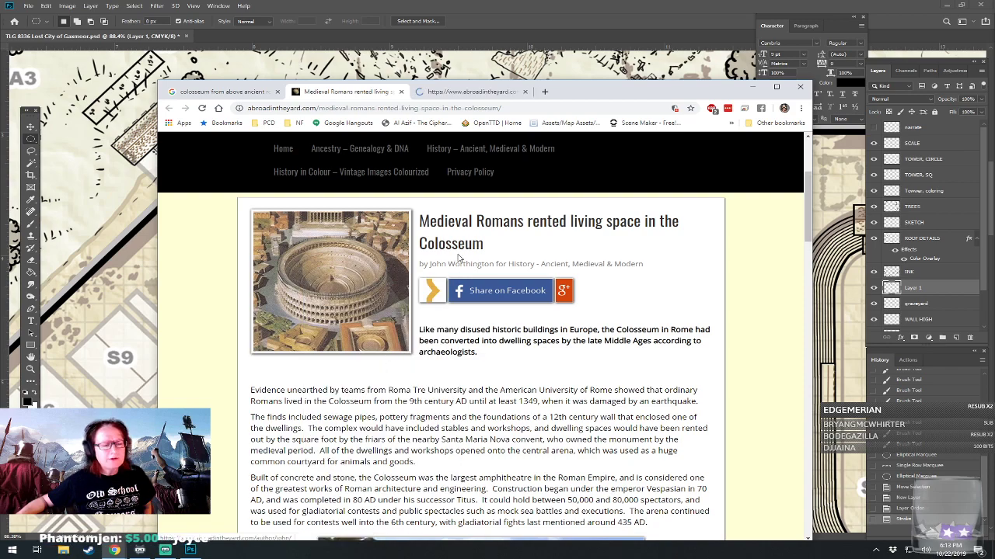
left_click(454, 93)
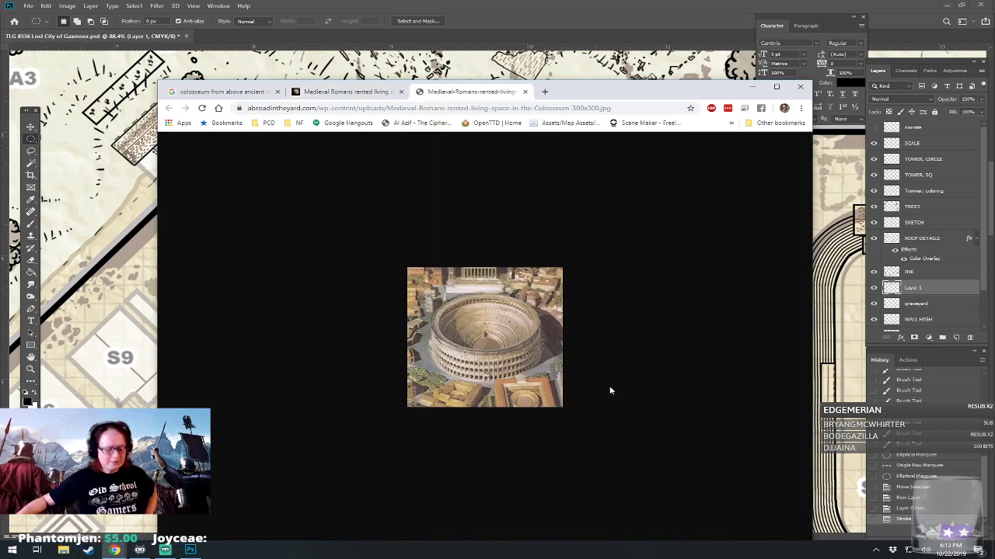
scroll(556, 362, "up", 7)
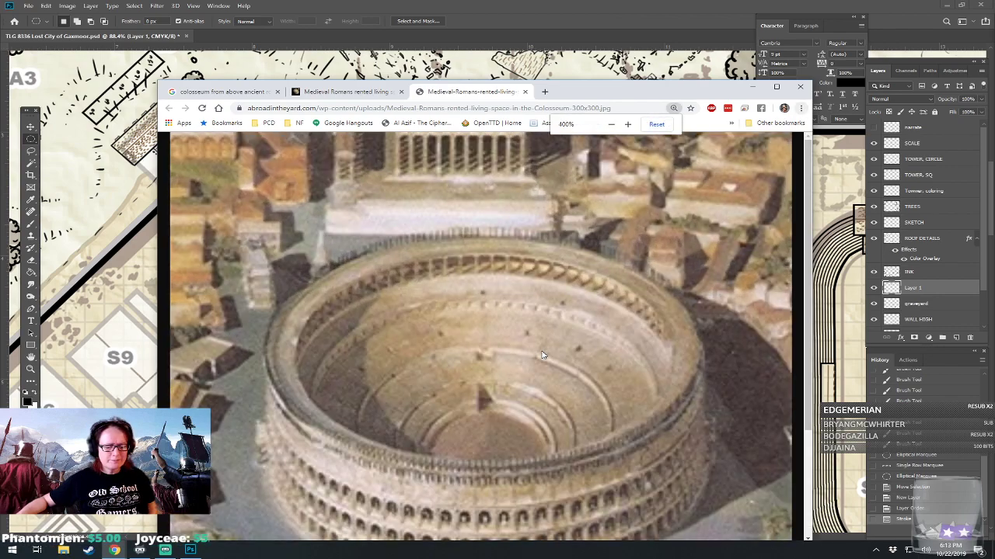
scroll(542, 355, "up", 1)
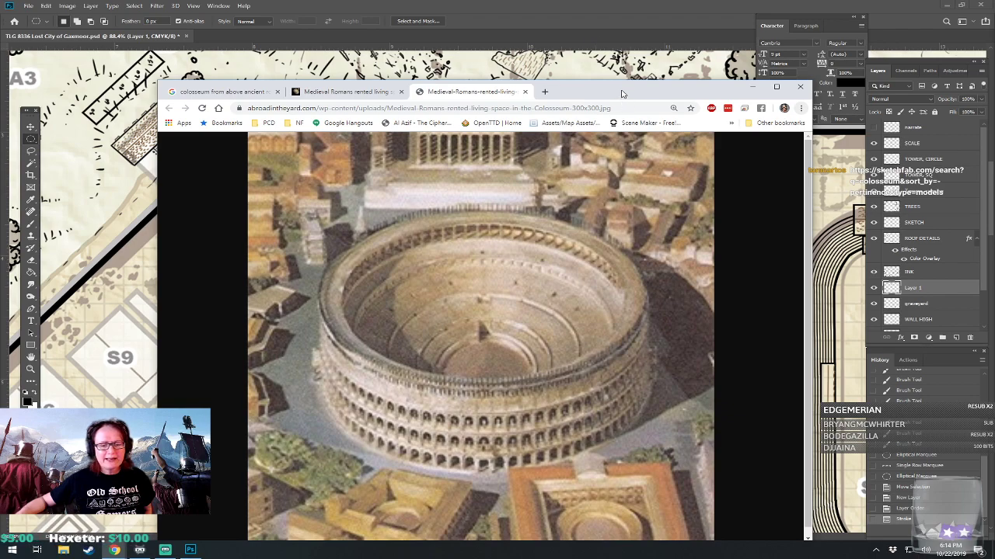
Switch to the Chrome window with Sketchfab's "colosseum" search and examine the 3D model thumbnails for arena reference.
key("alt+Tab")
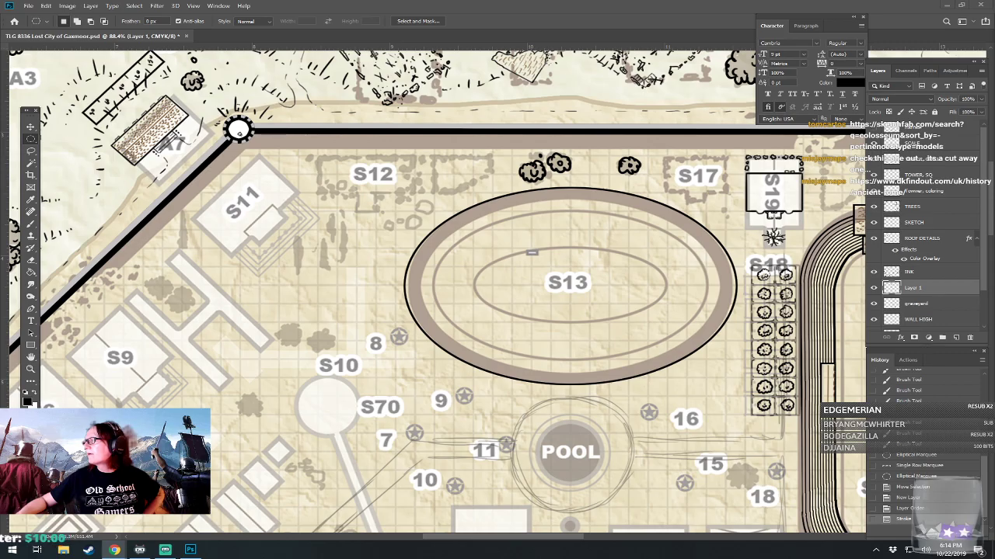
key("alt+Tab")
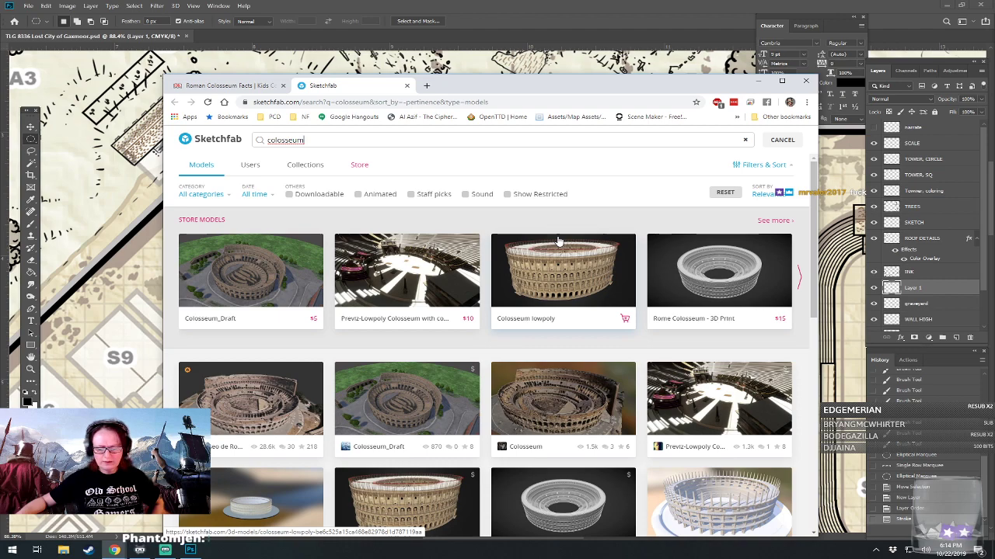
scroll(557, 241, "down", 2)
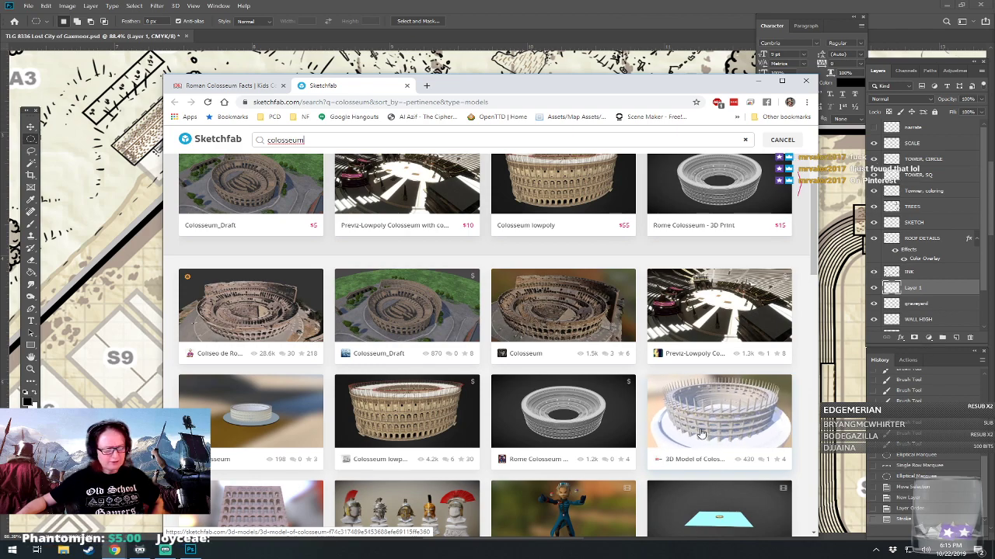
scroll(724, 425, "down", 2)
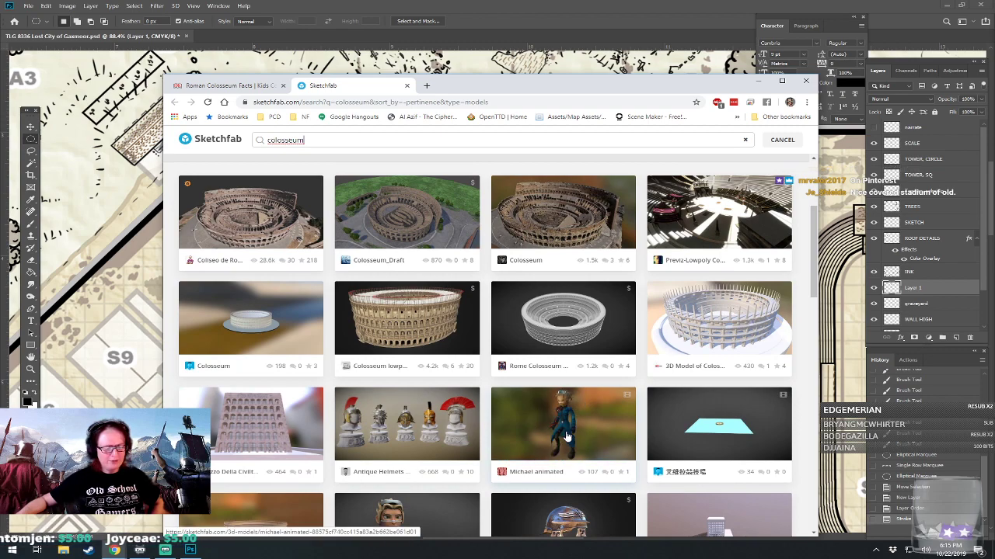
scroll(596, 361, "down", 2)
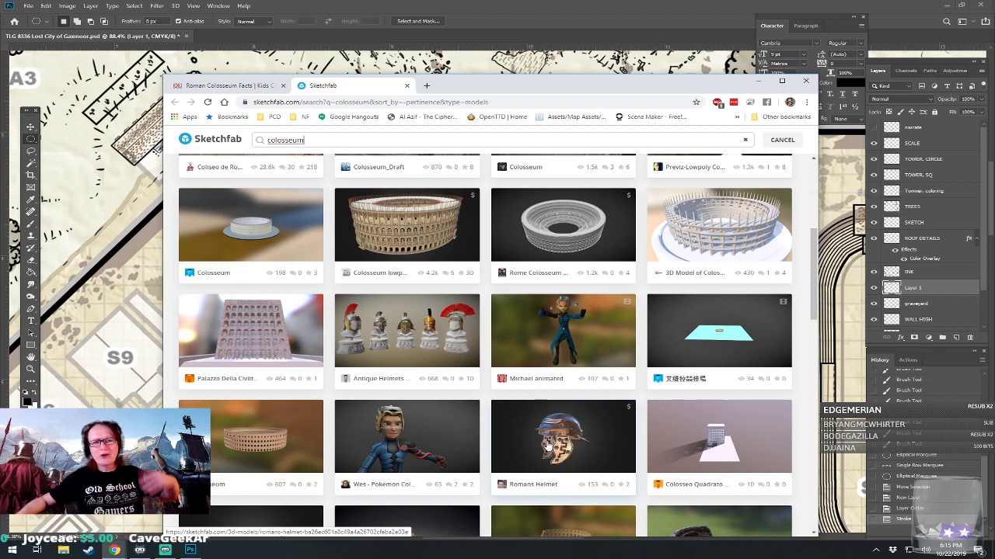
scroll(567, 442, "up", 4)
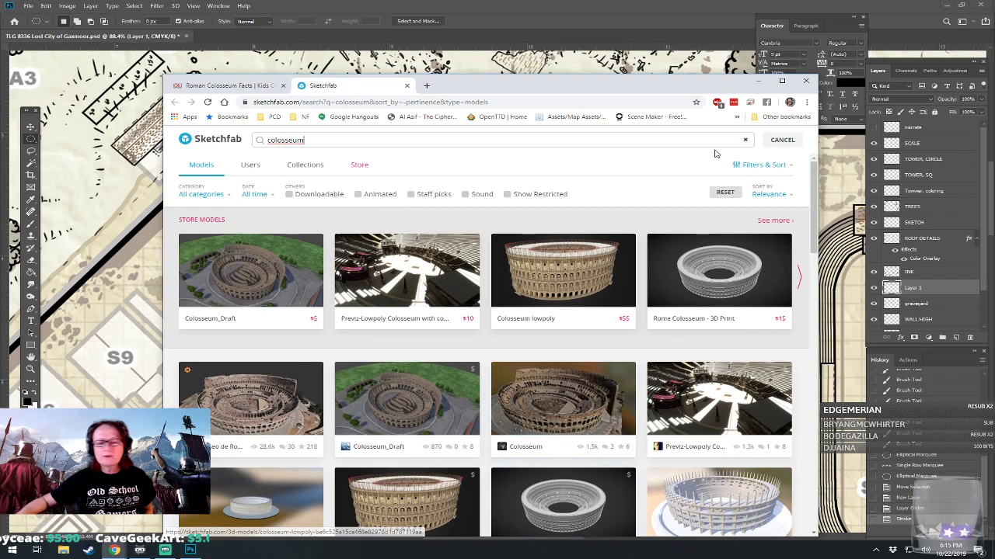
Close Sketchfab, examine the DK Findout Colosseum cutaway and the Gladiators arena painting on Reddit, and return to Photoshop.
left_click(407, 85)
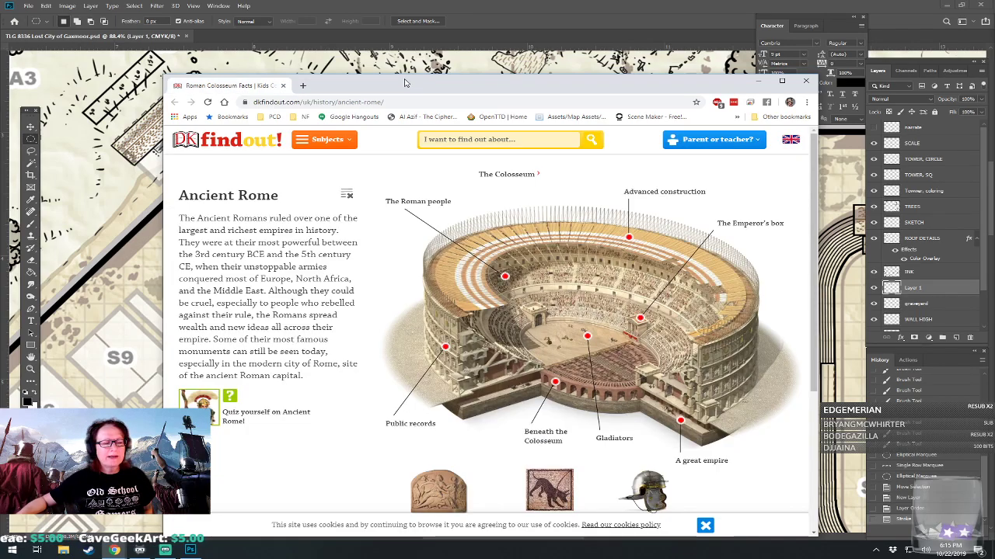
left_click(757, 80)
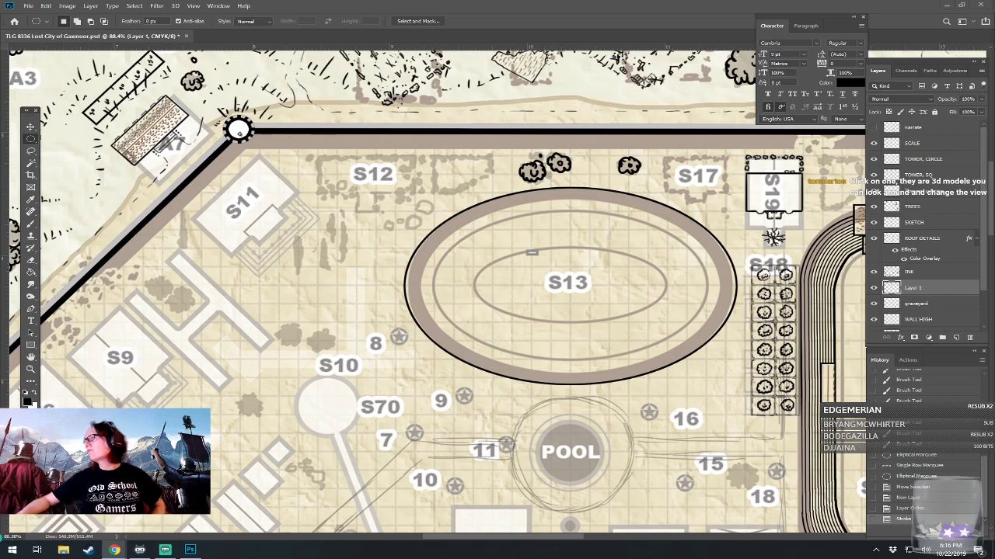
left_click_drag(994, 62, 546, 87)
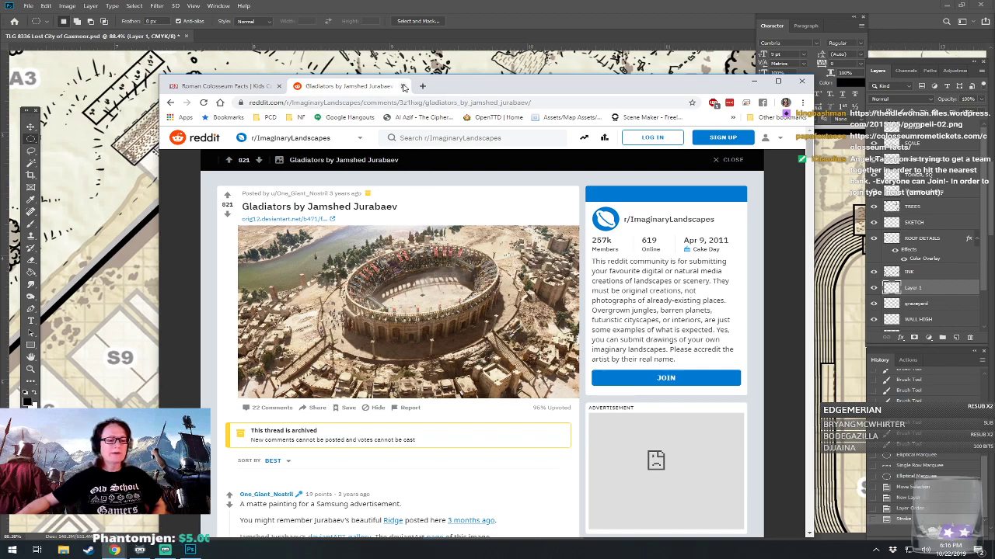
left_click(403, 88)
key("alt+Tab")
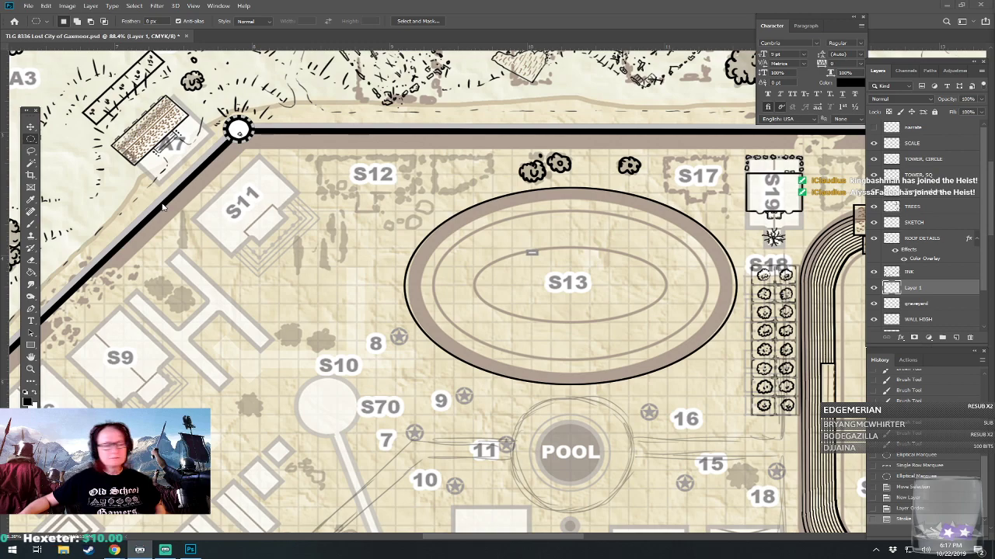
Replace the hidden old selection with a Magic Wand selection of the area inside the S13 oval outline on Layer 1.
key("ctrl+h")
left_click(32, 166)
key("ctrl+d")
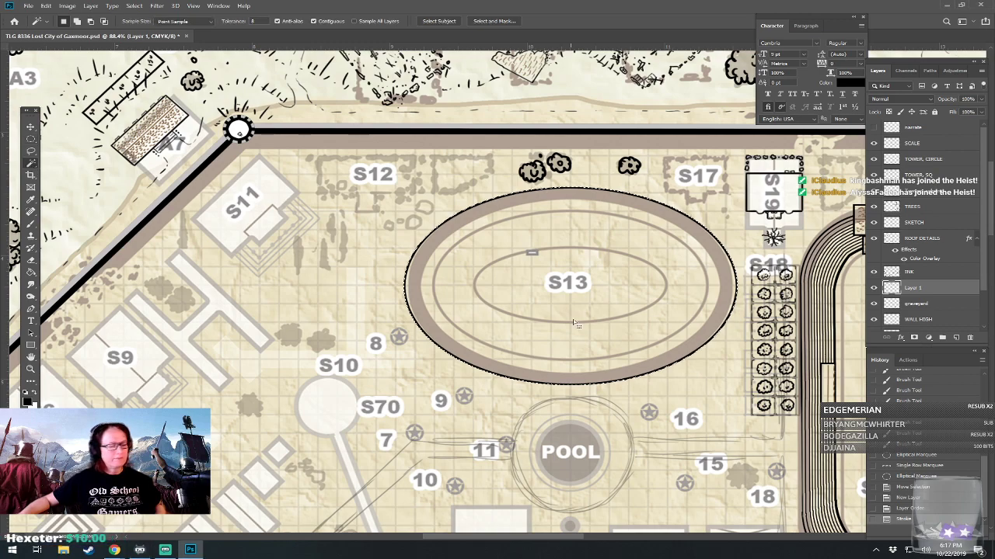
left_click(523, 309)
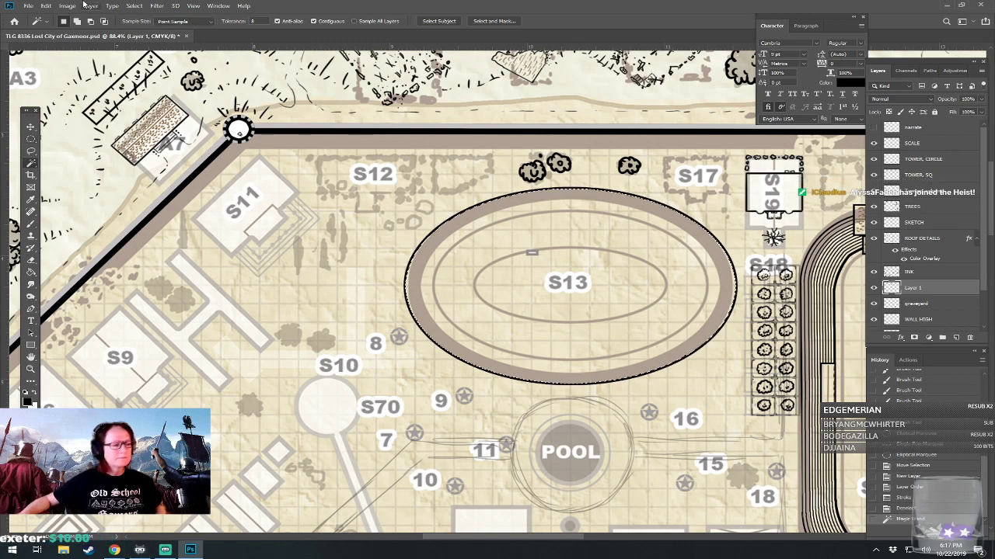
Try contracting the S13 selection by 10 pixels, and undo the contraction.
left_click(133, 7)
mouse_move(169, 141)
left_click(280, 167)
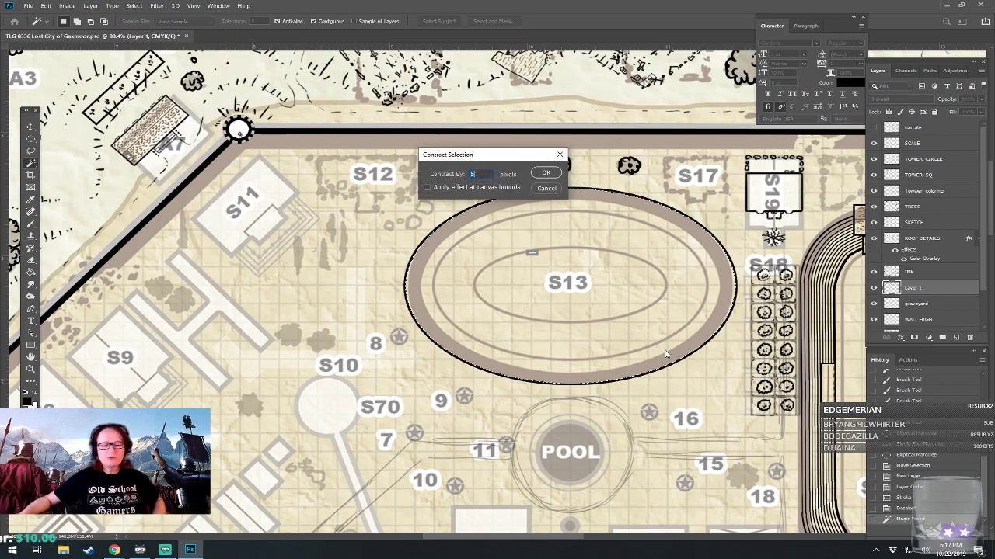
type("10")
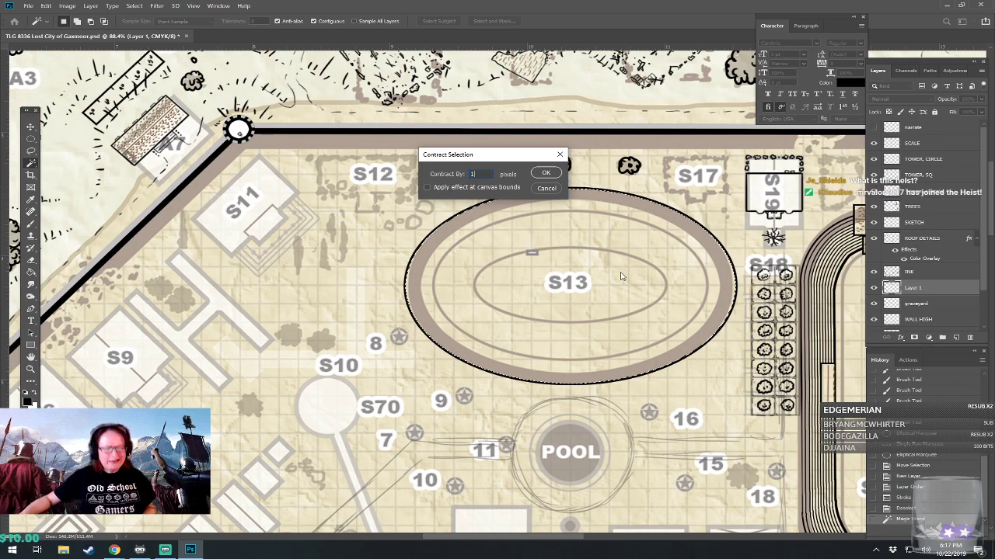
left_click(549, 171)
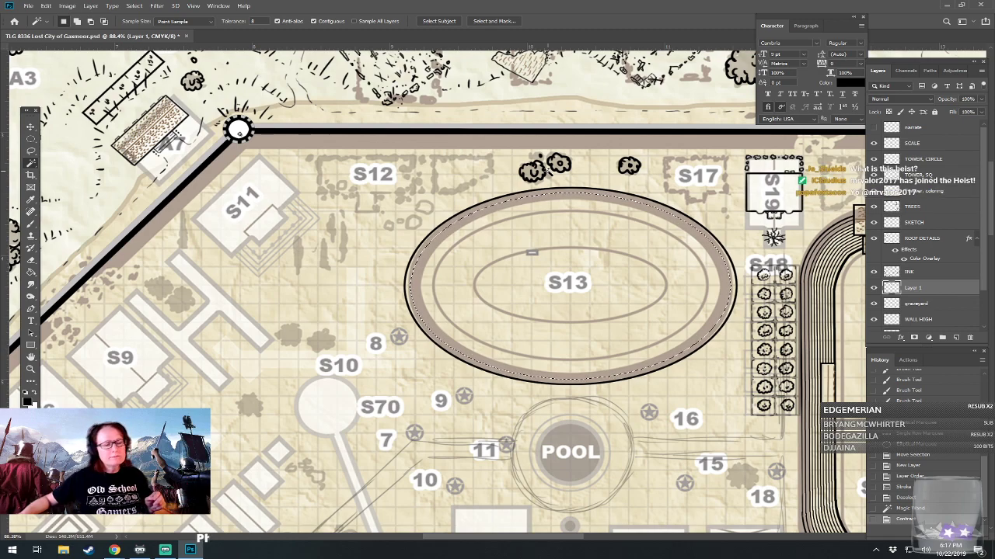
key("ctrl+z")
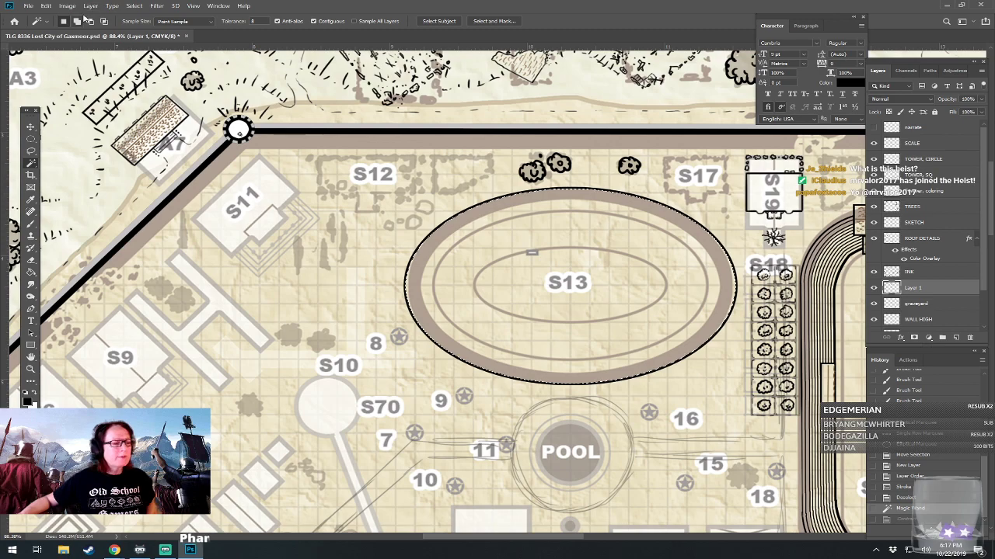
Contract the S13 selection by 15 pixels and stroke it with a 4 px black line, located inside.
left_click(132, 6)
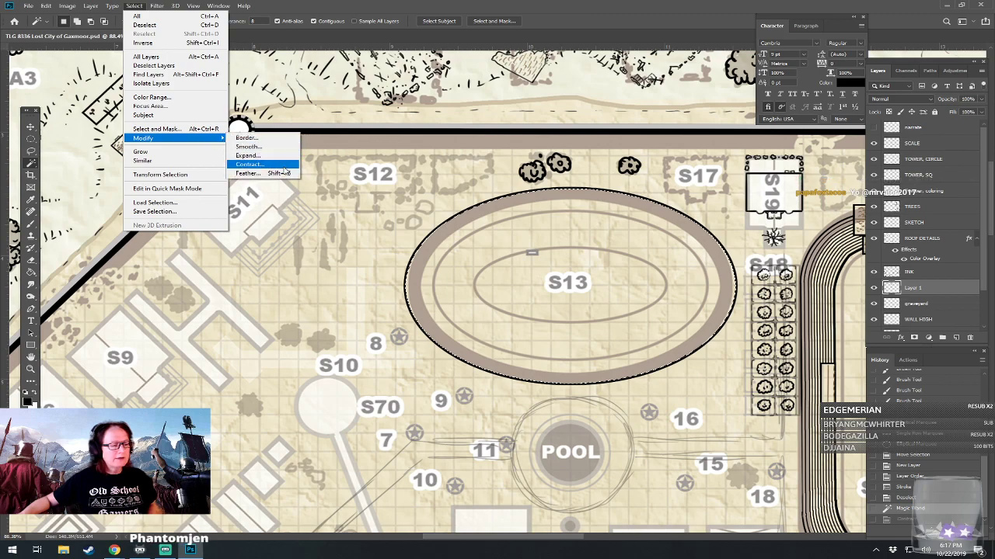
left_click(285, 166)
type("15")
left_click(546, 173)
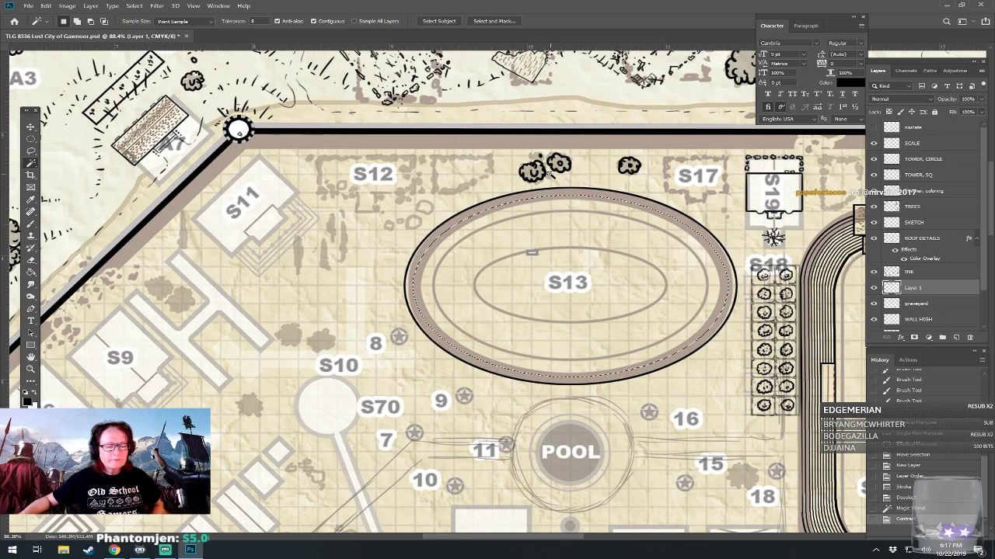
left_click(47, 6)
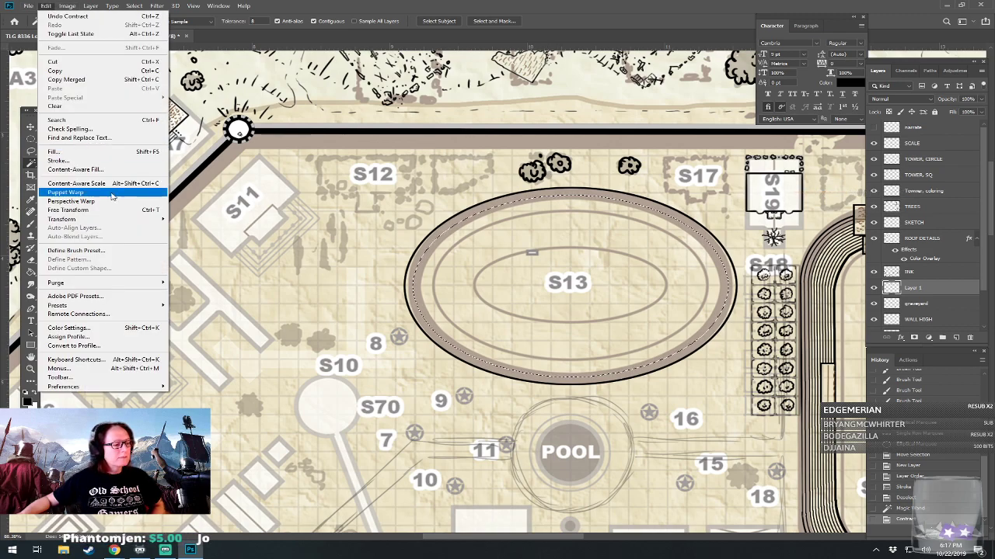
left_click(99, 163)
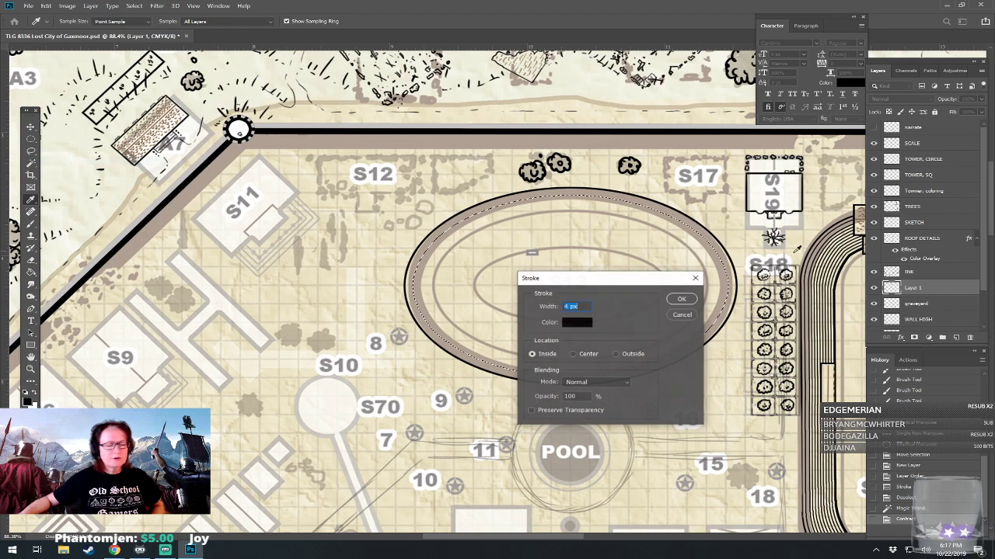
left_click(693, 302)
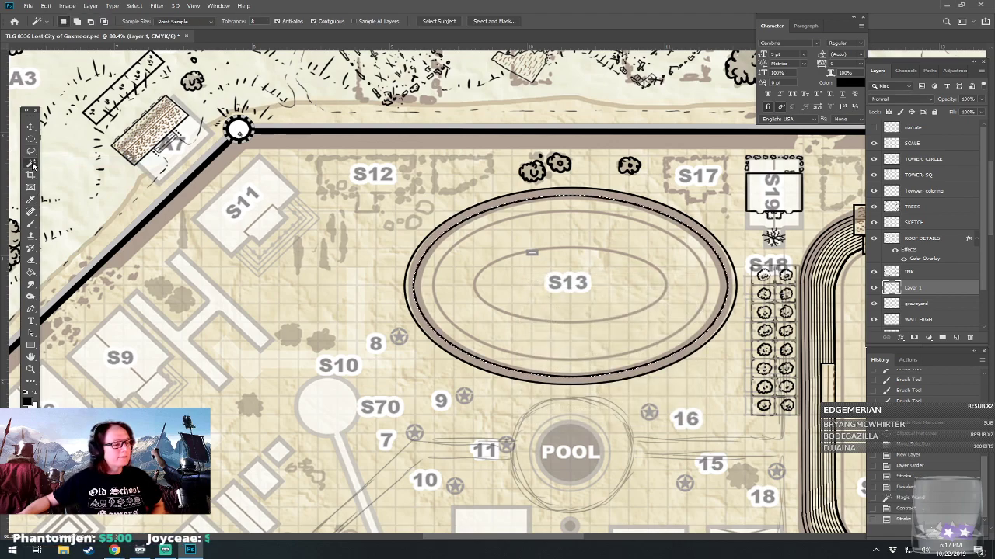
Replace the current selection with a Magic Wand selection of the area inside the inner black S13 oval outline.
key("ctrl+d")
left_click(565, 309)
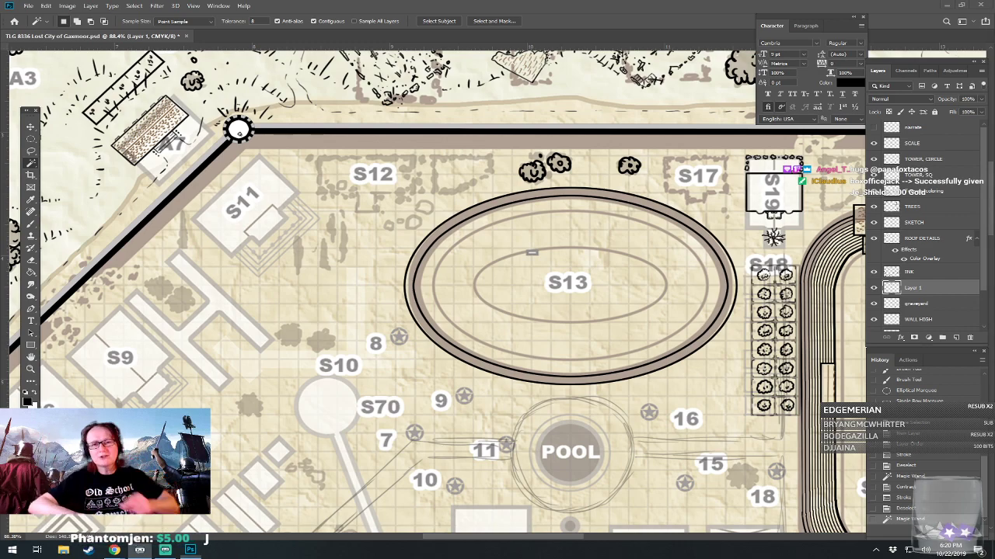
scroll(436, 291, "up", 1)
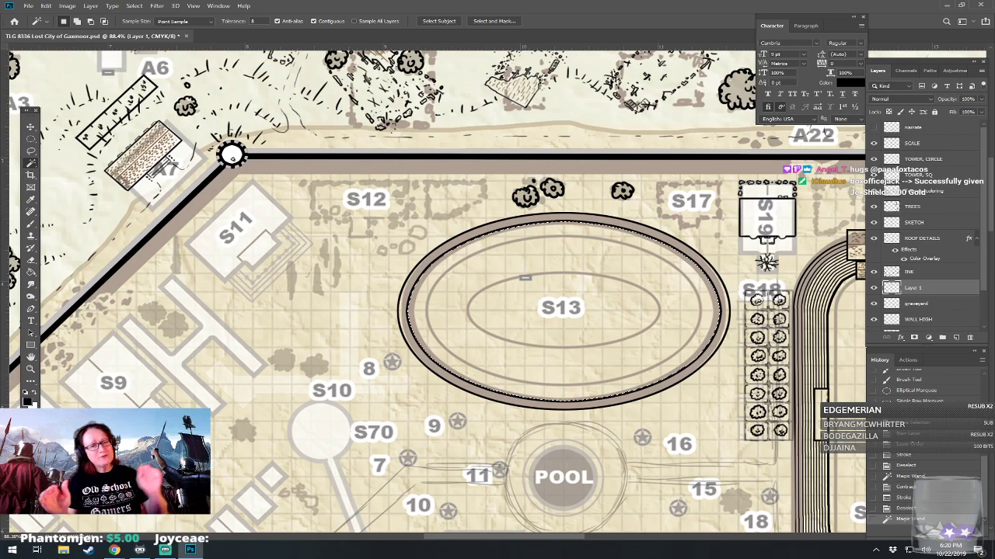
scroll(679, 405, "down", 1)
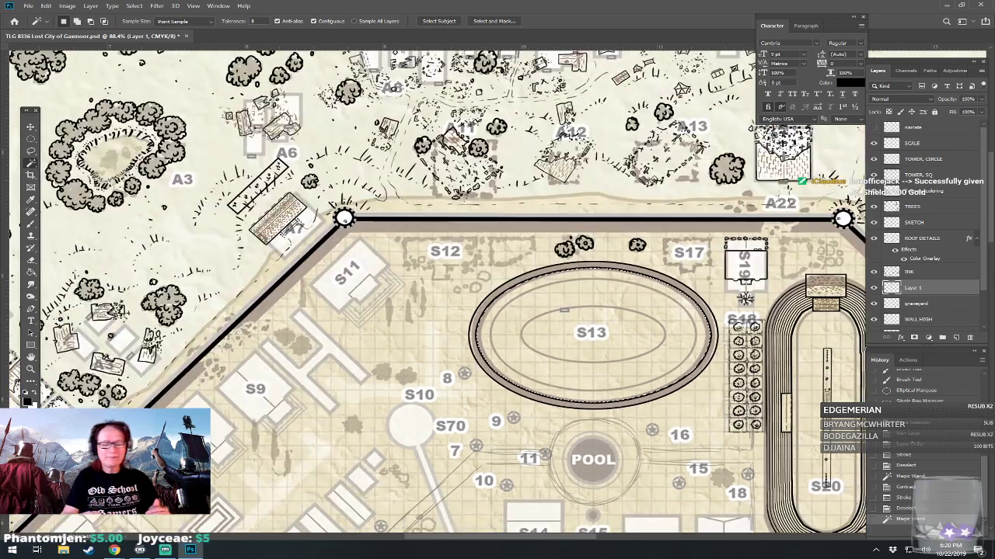
scroll(654, 325, "up", 2)
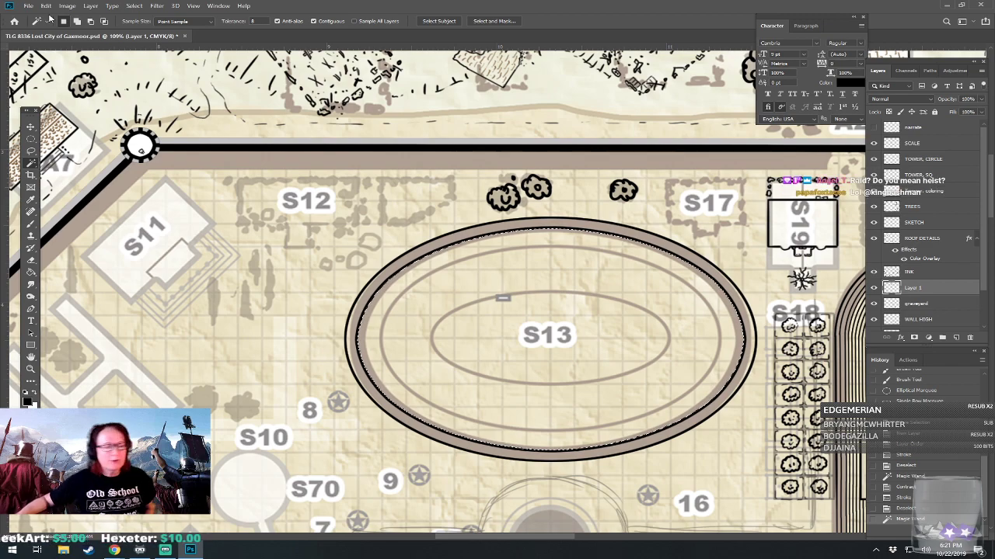
Try contracting the S13 selection to obtain the boundary for the next concentric outline.
left_click(136, 6)
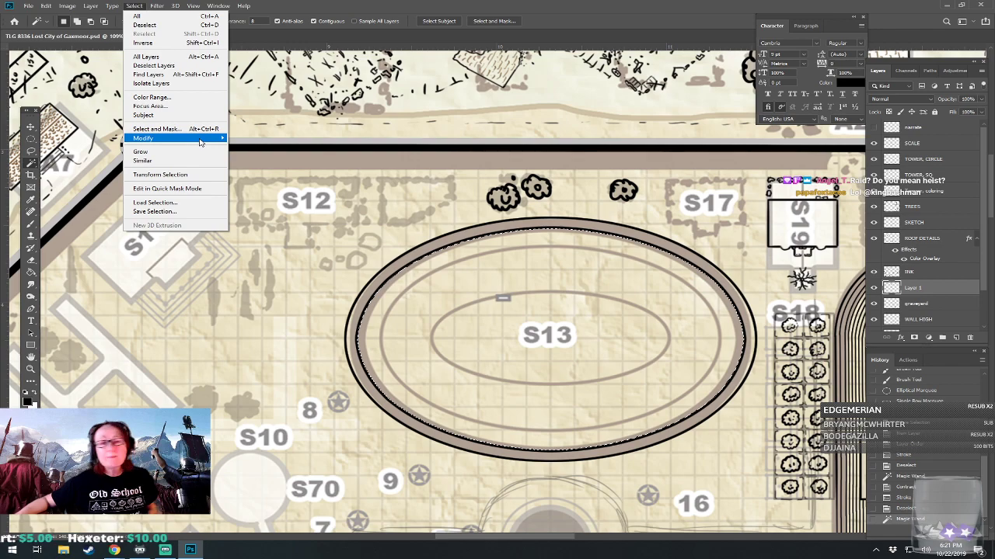
mouse_move(199, 142)
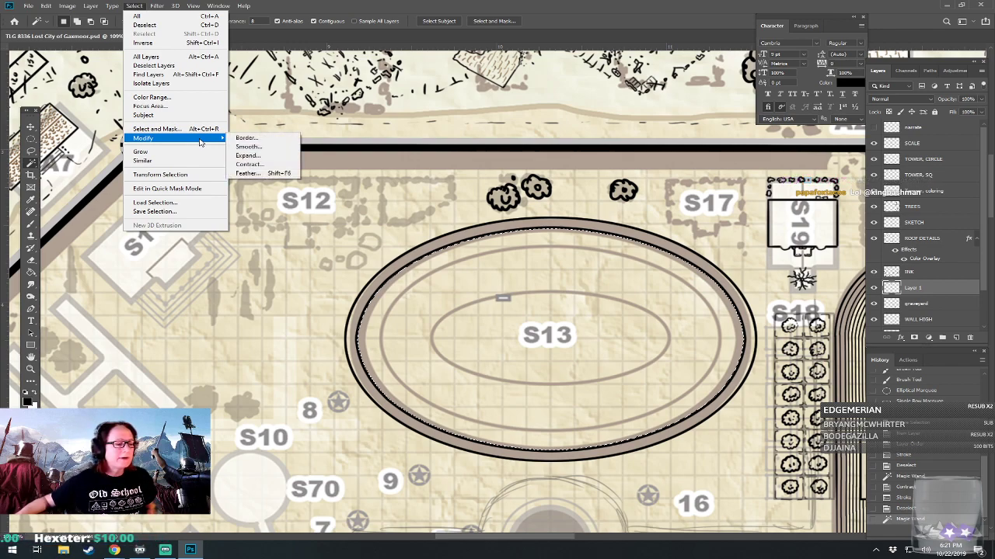
left_click(268, 165)
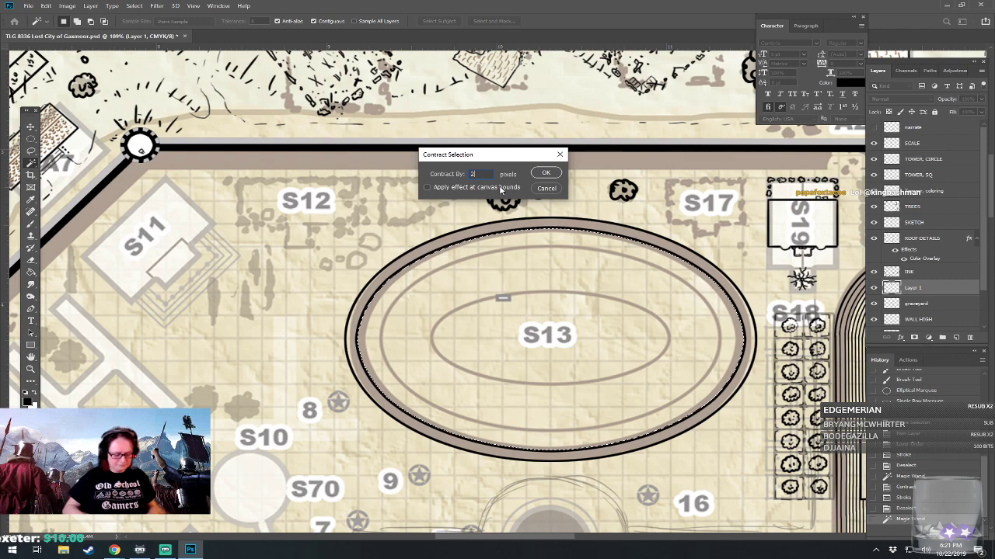
key("Return")
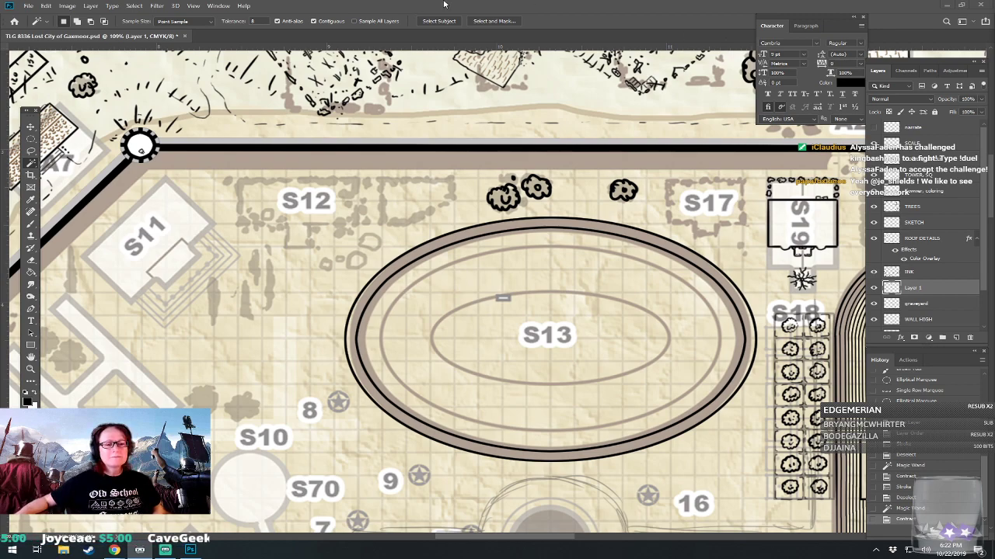
left_click(619, 275)
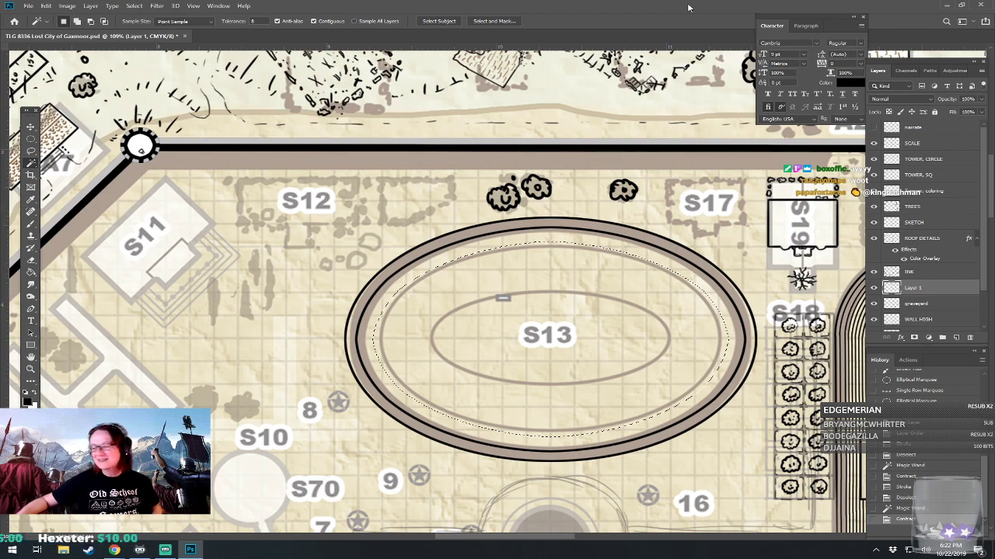
Discard the contracted selection, draw an elliptical marquee over the sketched middle oval of S13, and shift it to the oval's left edge.
left_click(31, 138)
left_click(63, 139)
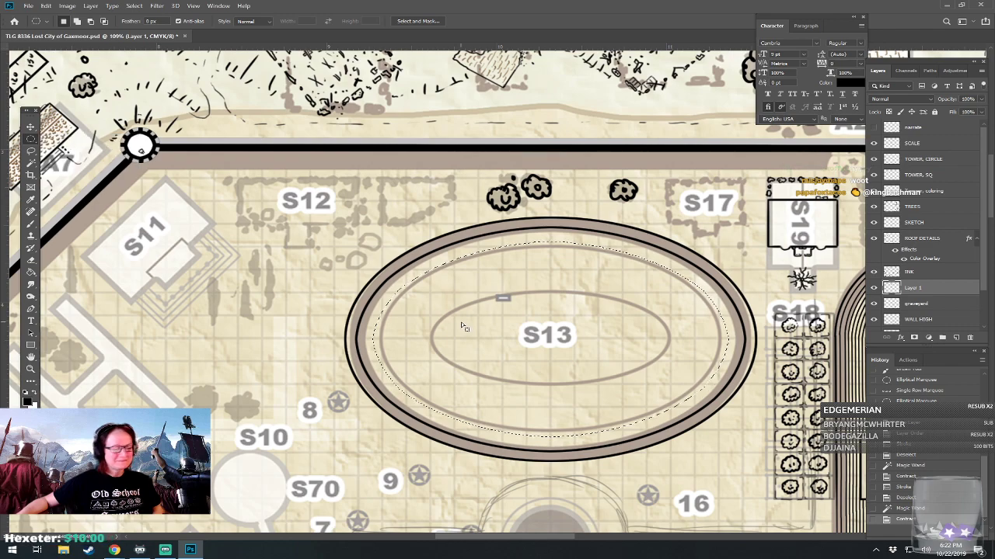
left_click(384, 356)
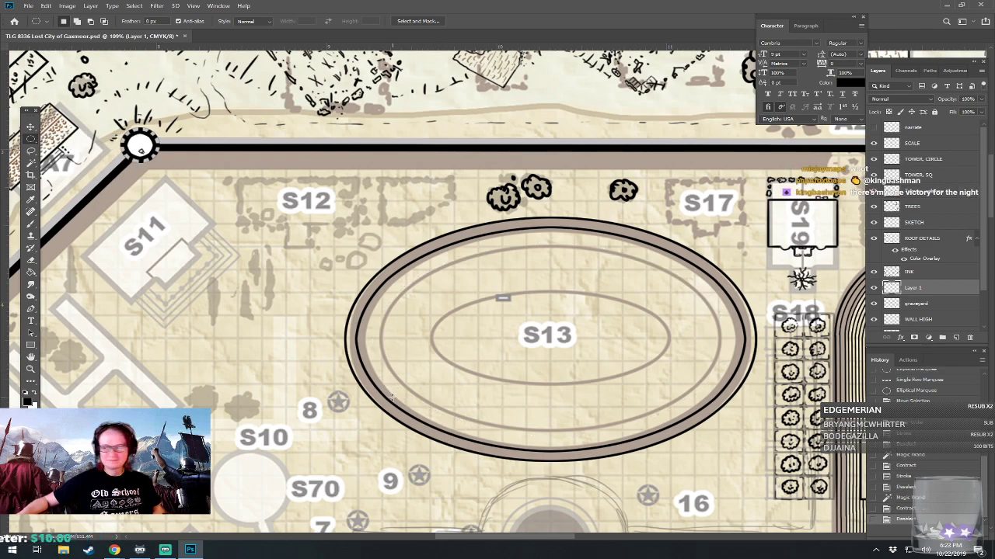
left_click_drag(392, 398, 719, 243)
left_click_drag(663, 317, 651, 335)
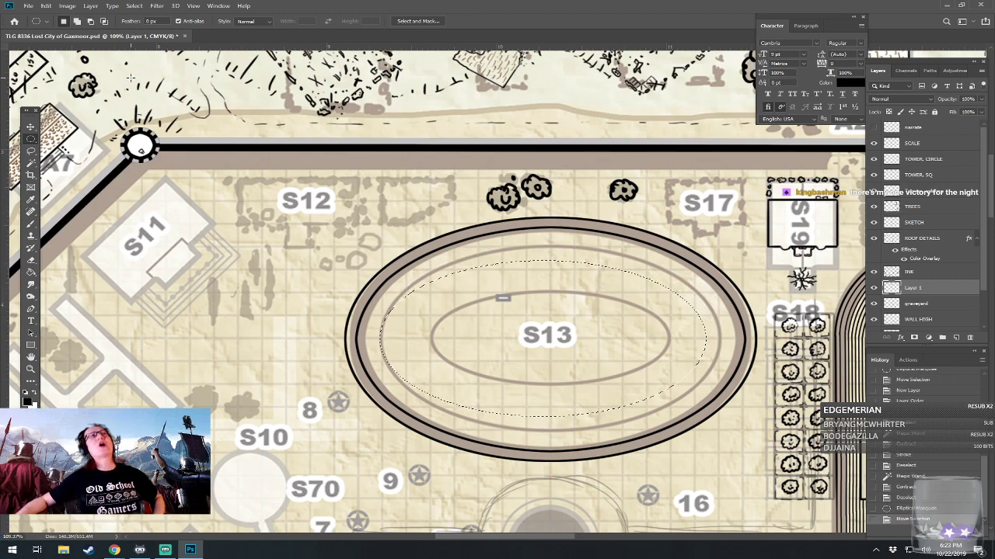
Transform the elliptical selection so its four sides match the sketched middle oval of S13.
left_click(132, 6)
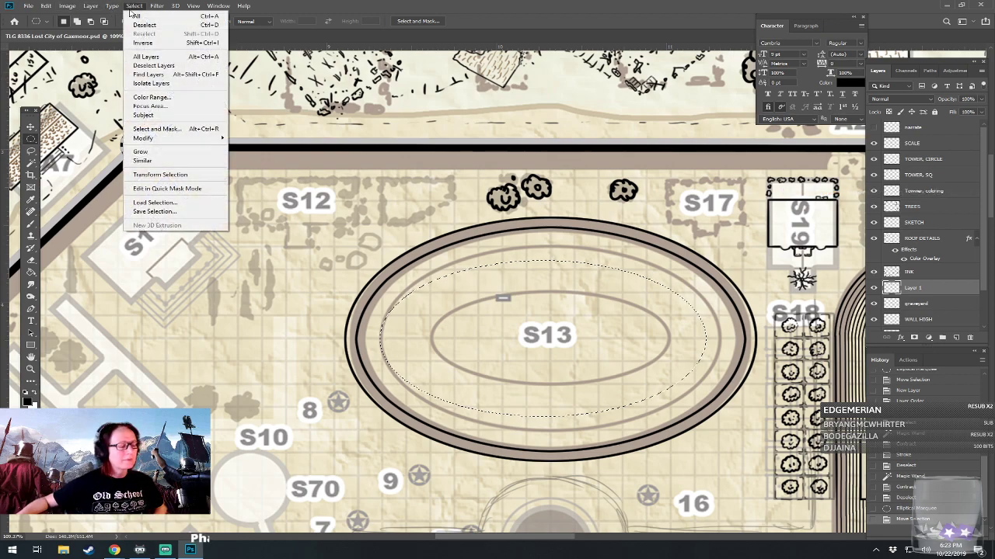
left_click(202, 181)
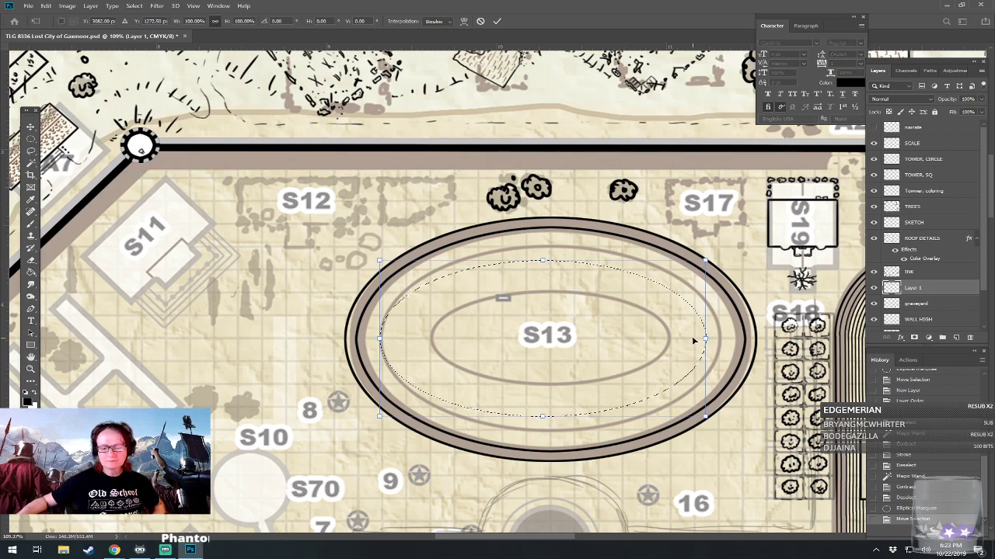
left_click_drag(706, 337, 723, 335)
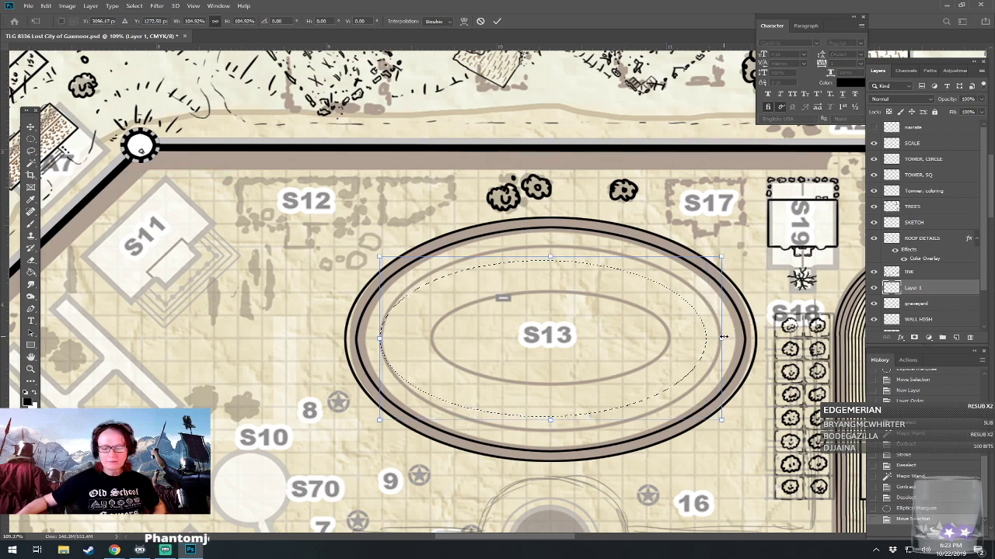
left_click_drag(551, 254, 552, 237)
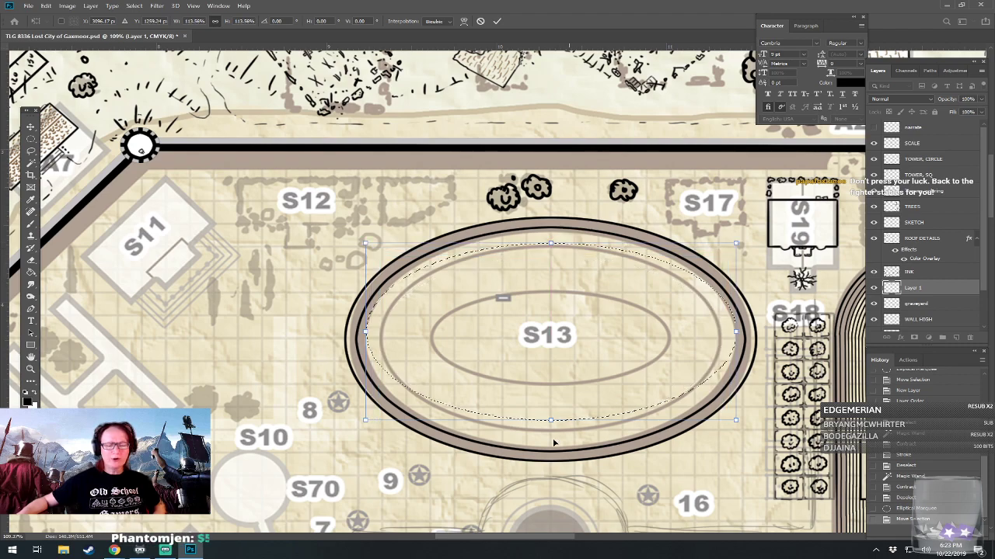
left_click_drag(551, 426, 552, 430)
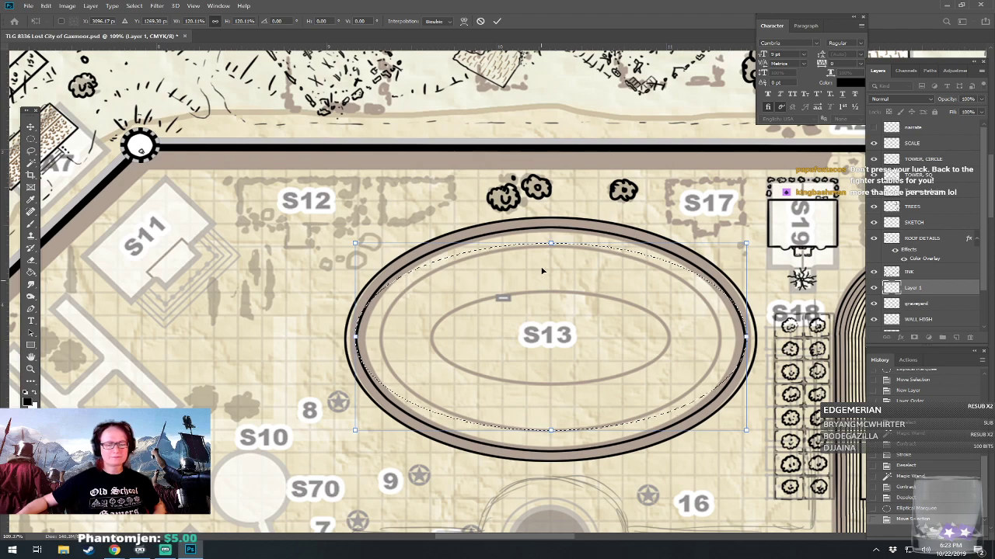
left_click_drag(551, 243, 551, 246)
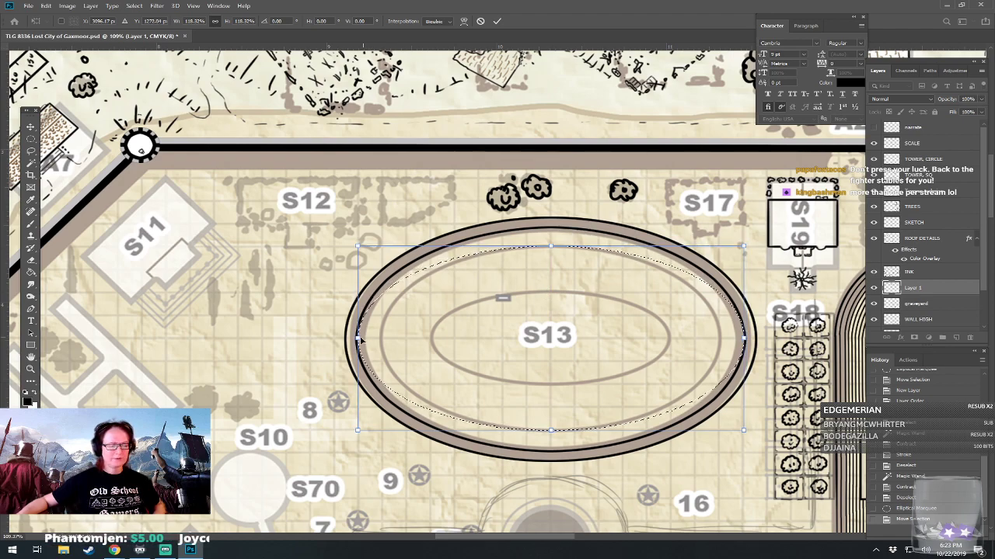
left_click_drag(357, 338, 380, 336)
left_click_drag(744, 338, 721, 339)
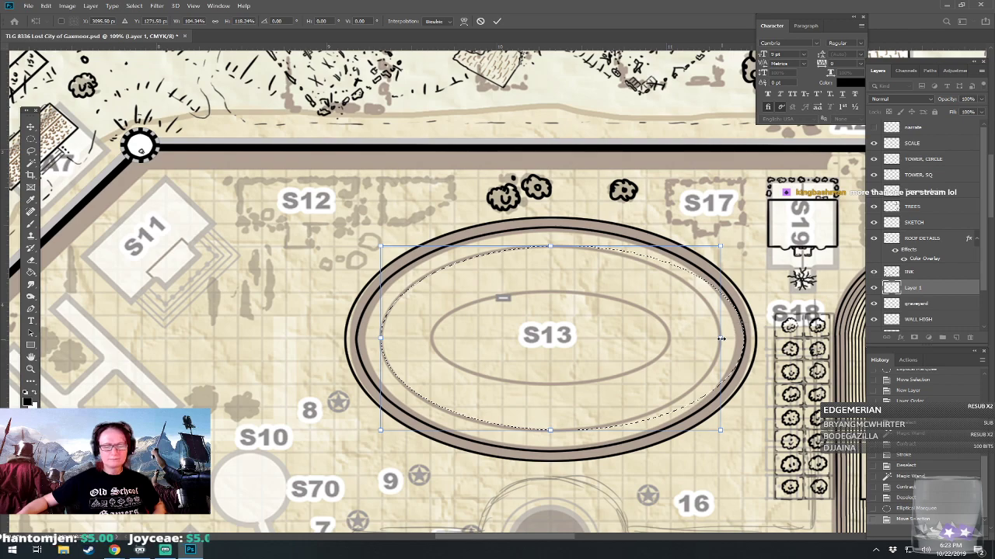
key("Return")
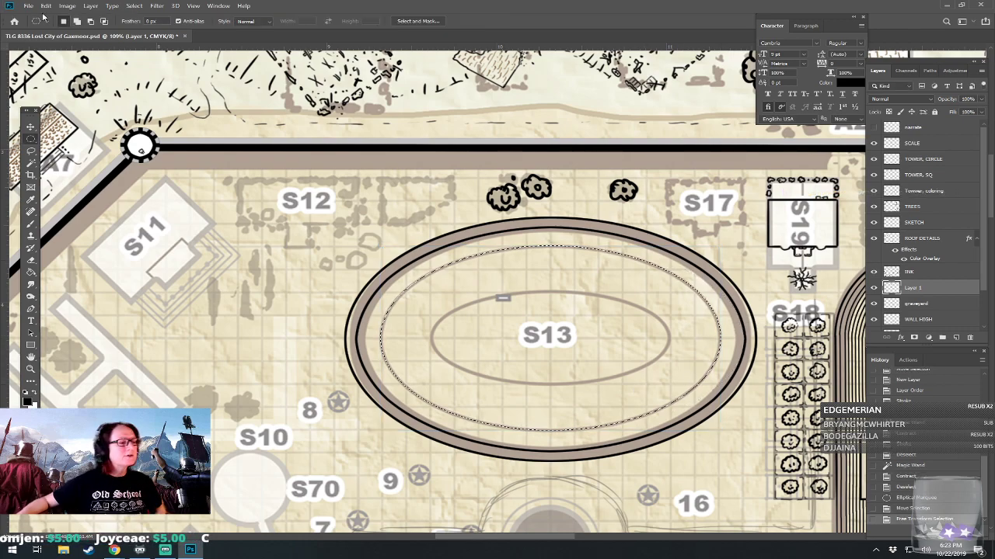
Stroke the fitted oval selection with a 4 px black line, located inside, and deselect it.
left_click(134, 6)
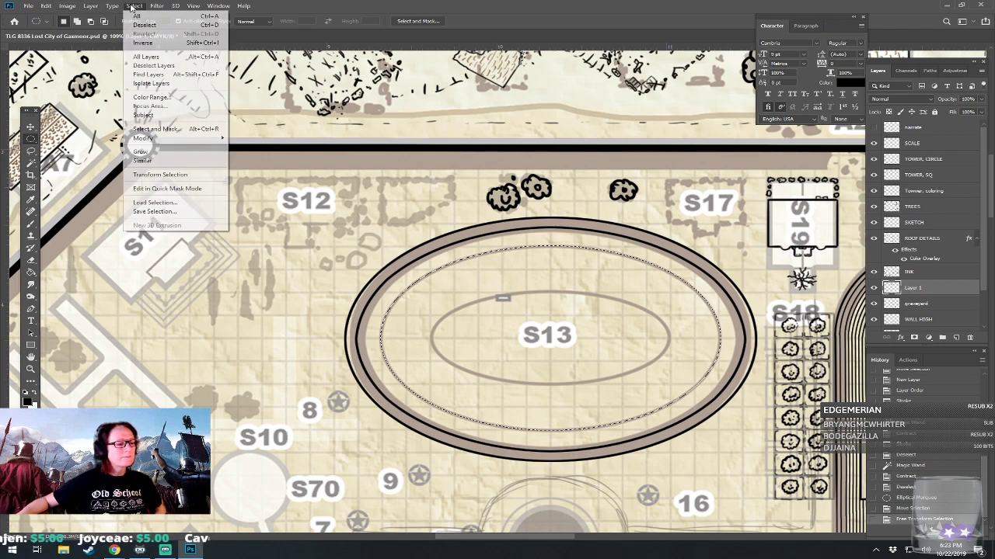
mouse_move(163, 141)
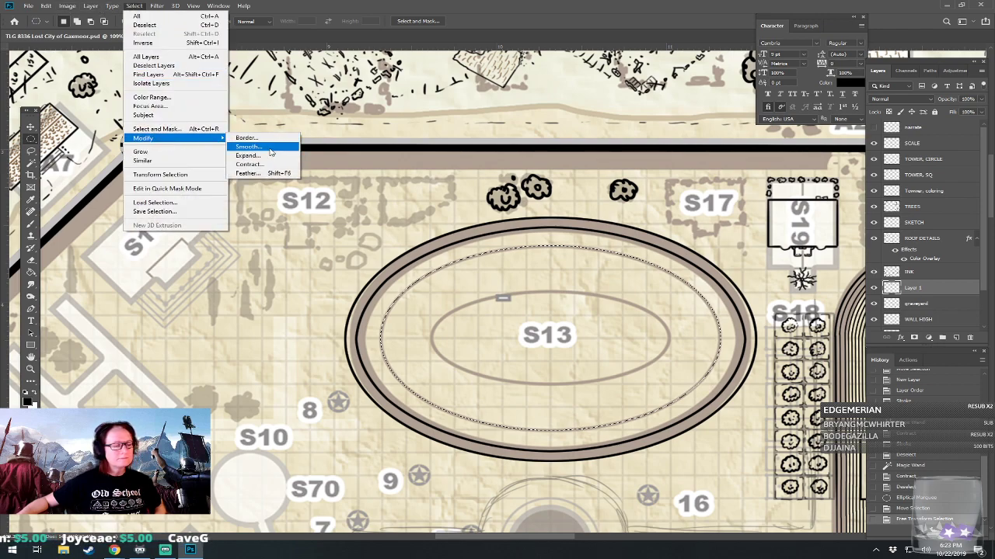
mouse_move(45, 6)
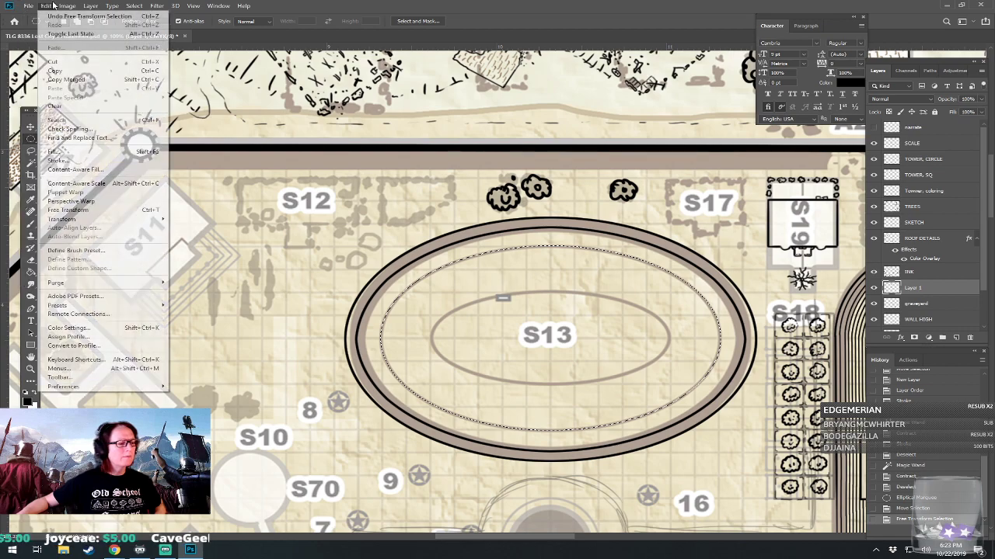
left_click(67, 162)
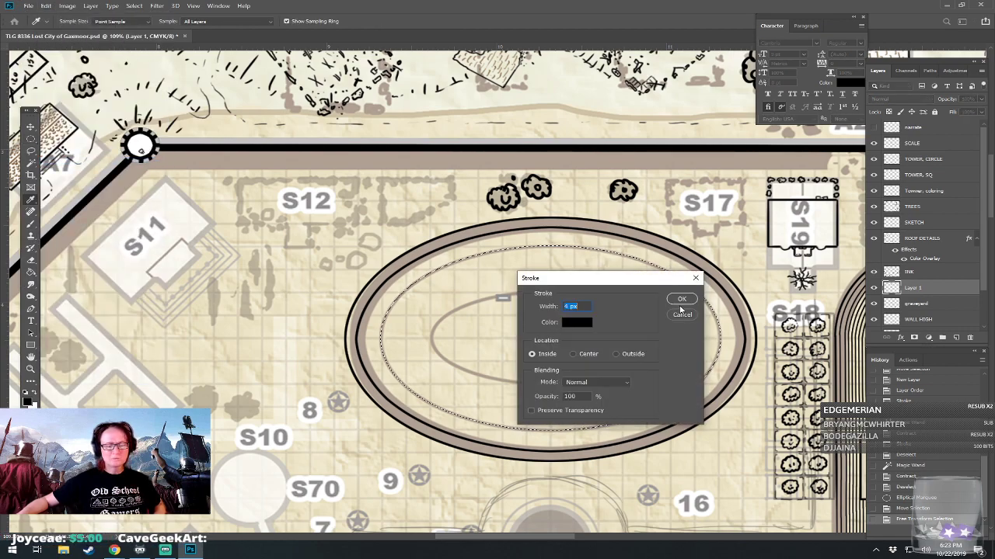
left_click(682, 300)
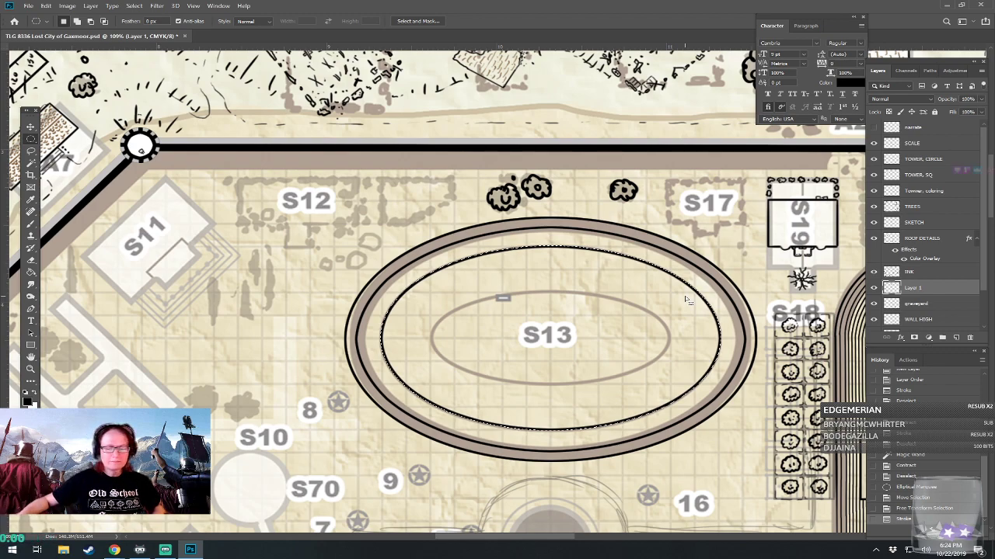
left_click(134, 6)
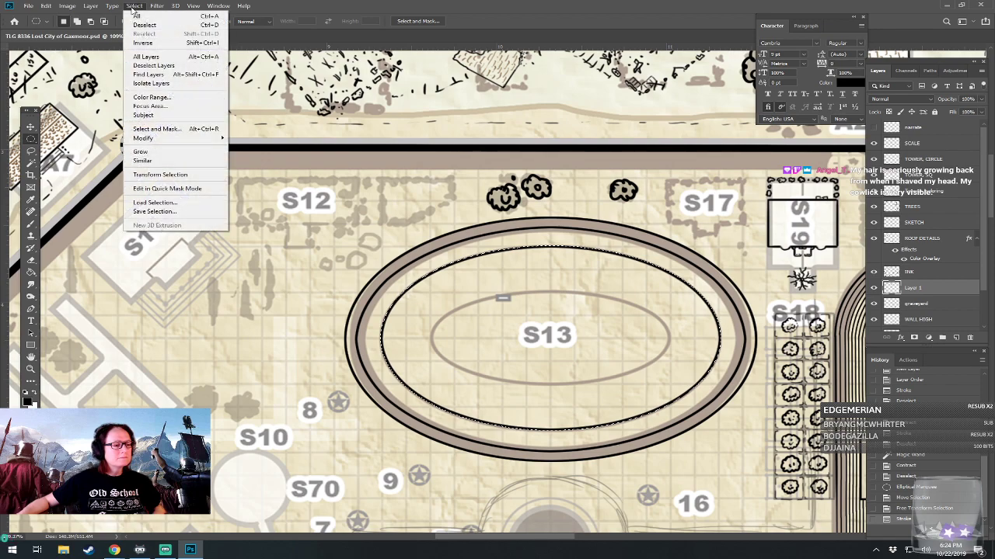
mouse_move(181, 138)
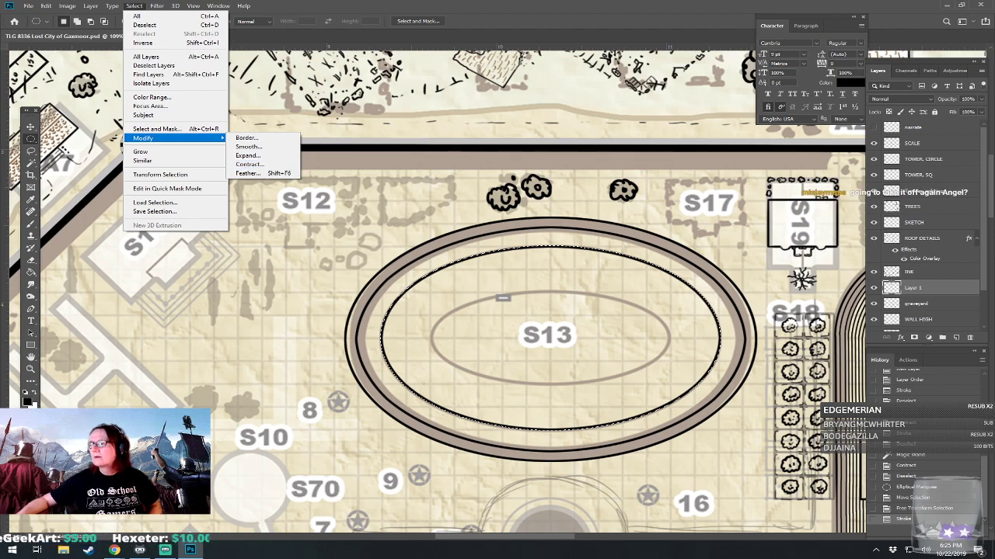
key("ctrl+d")
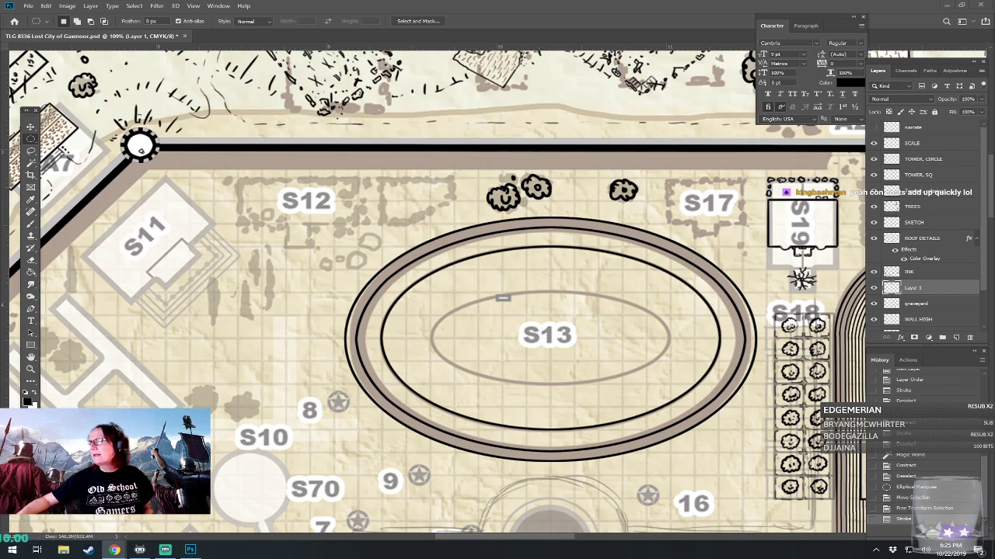
Bring the Chrome window into view and examine the membership levels, project description and goals on the Jeshields RPG Stock Art Patreon page.
left_click_drag(994, 202, 619, 55)
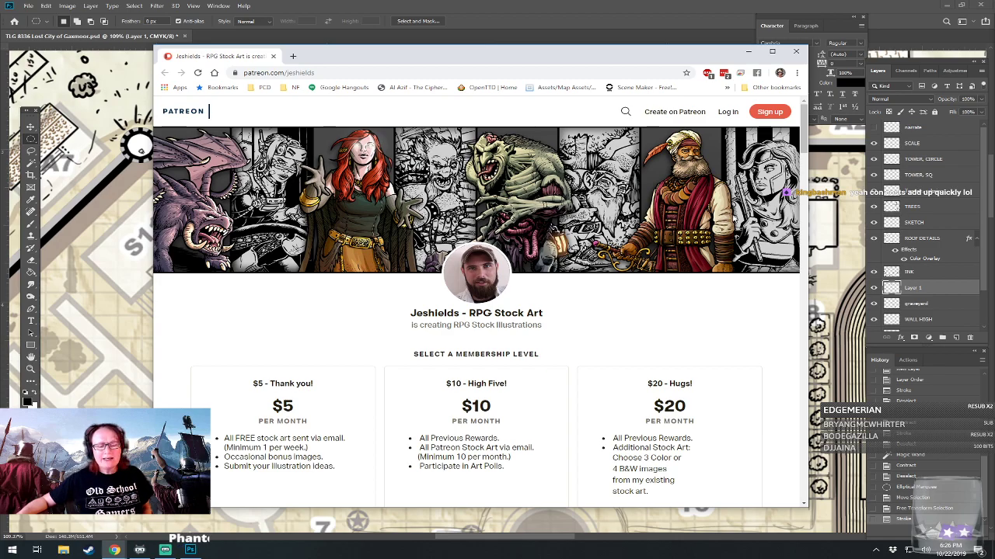
scroll(660, 265, "down", 2)
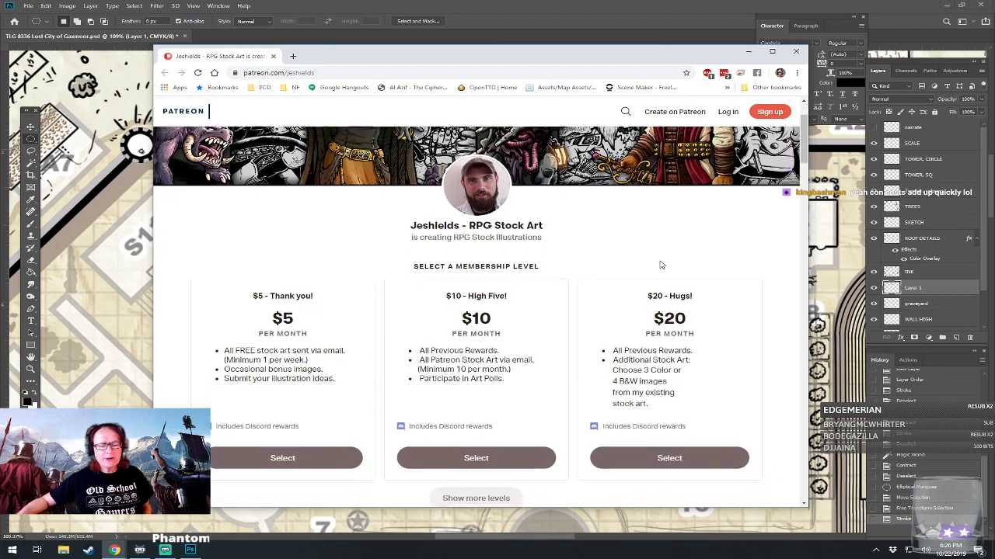
scroll(621, 373, "down", 2)
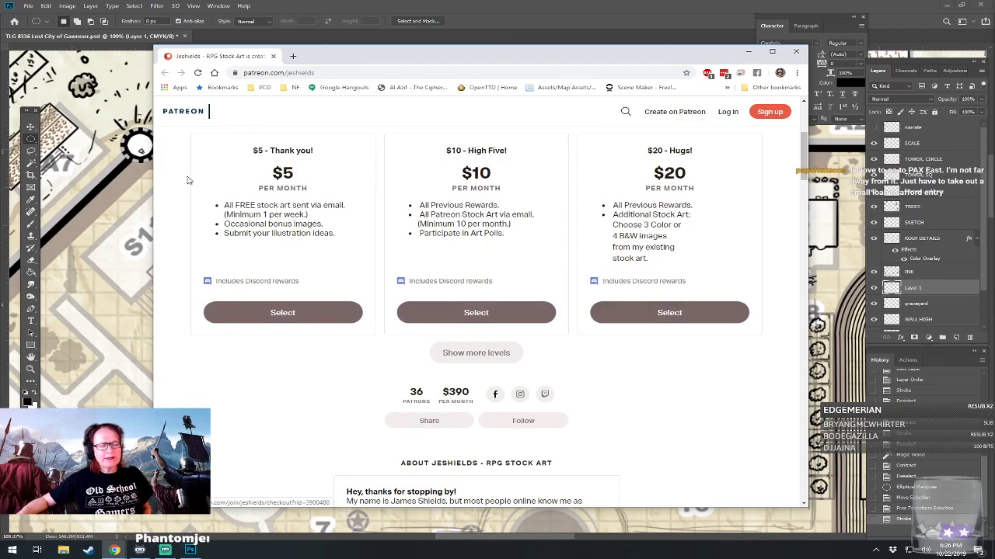
scroll(626, 282, "down", 2)
scroll(626, 281, "down", 8)
scroll(573, 288, "up", 7)
scroll(573, 289, "up", 8)
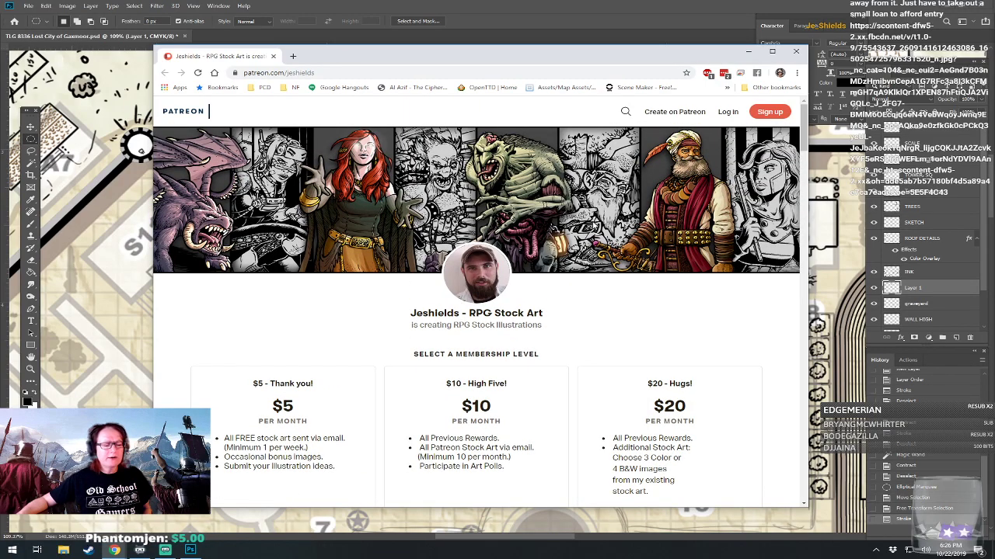
scroll(592, 226, "down", 6)
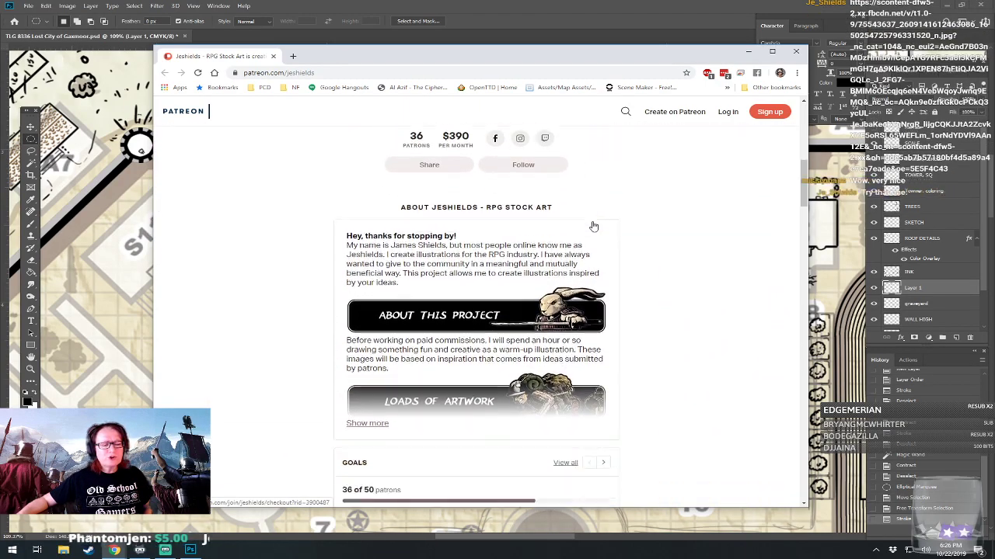
scroll(593, 226, "down", 3)
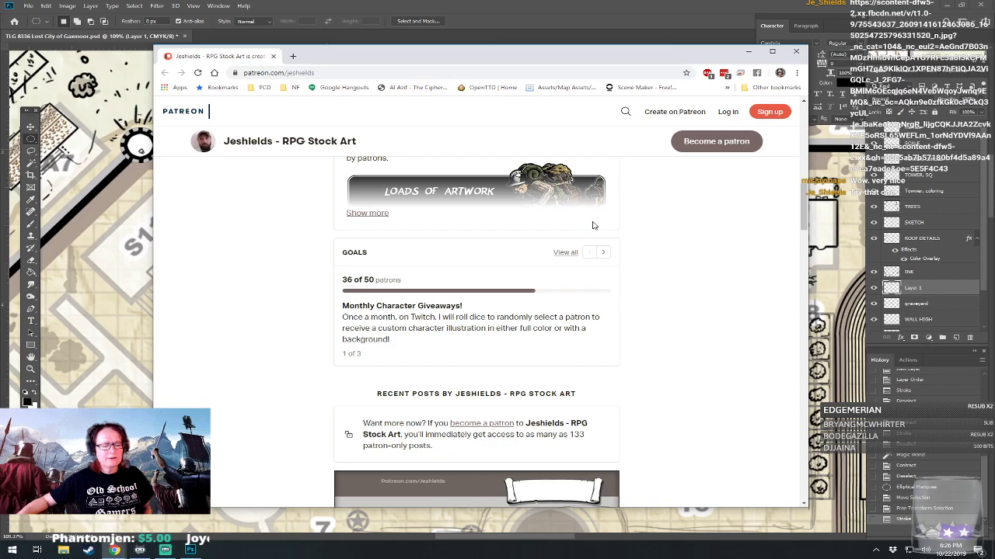
scroll(593, 226, "up", 9)
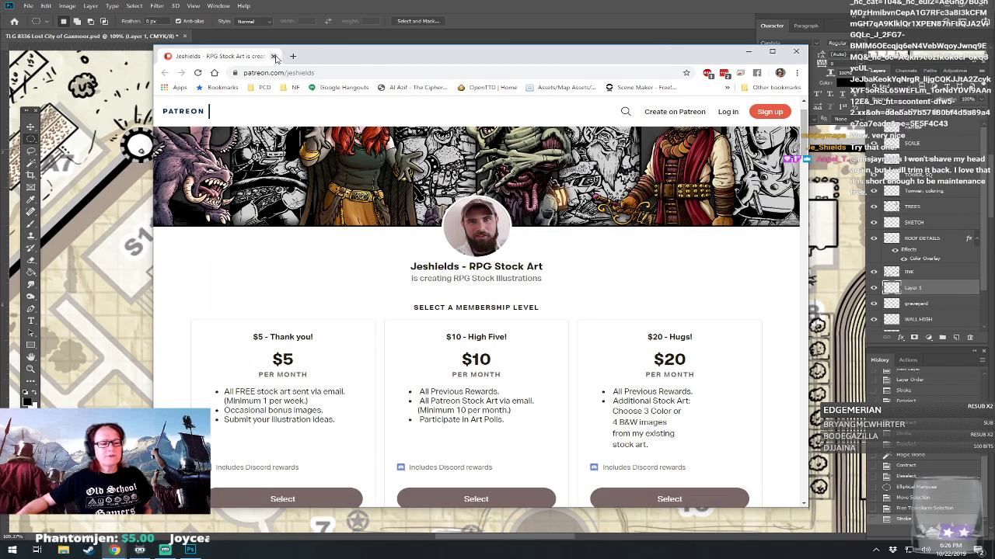
Close the Jeshields RPG Stock Art Patreon page and return to the Gaxmoor map in Photoshop.
left_click(273, 56)
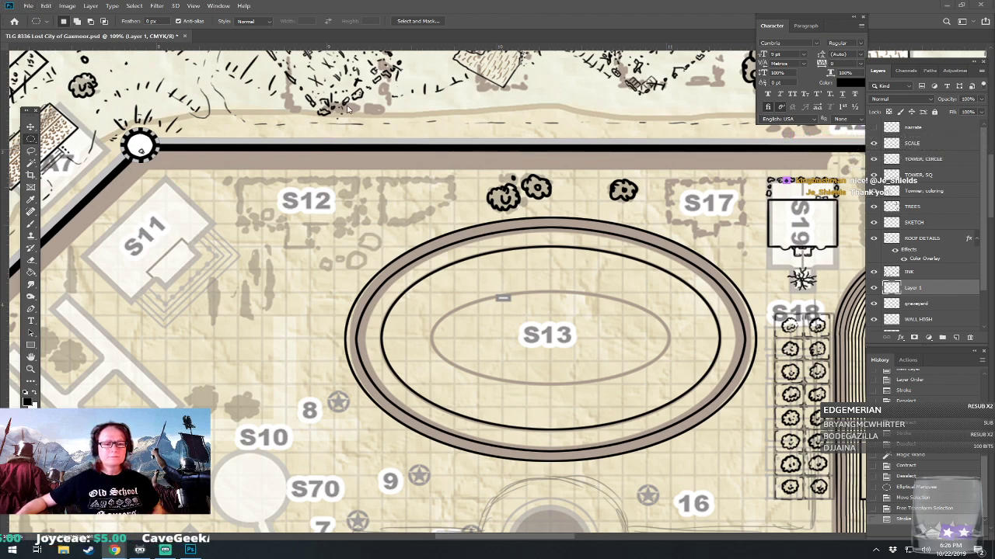
Restore the last oval selection in S13, try contracting it by 50 pixels, and discard the selection.
key("ctrl+shift+d")
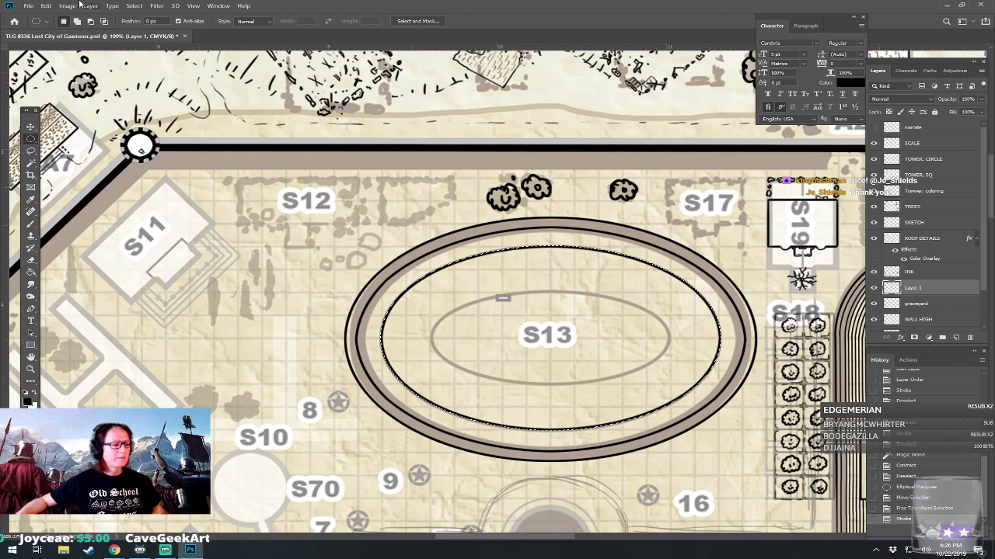
left_click(134, 5)
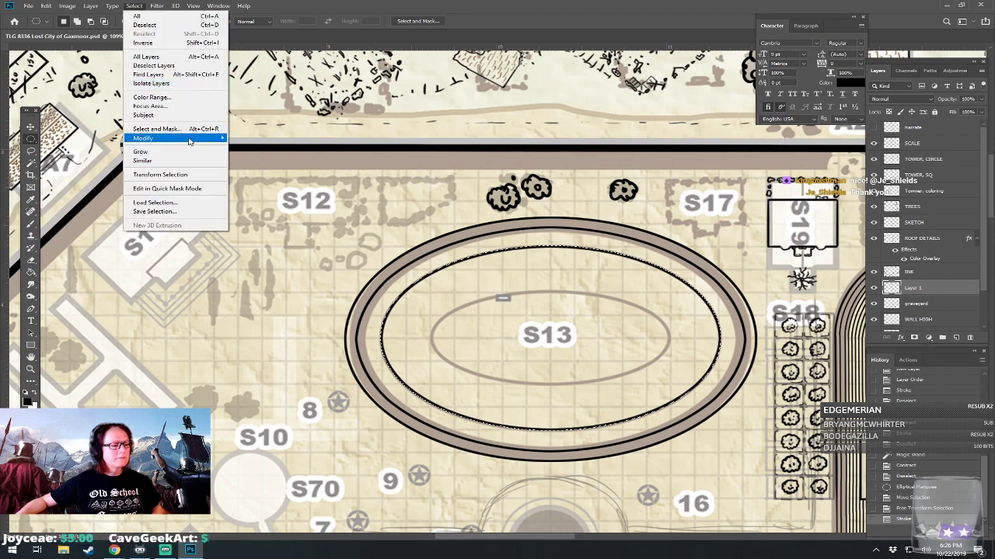
mouse_move(189, 140)
left_click(275, 171)
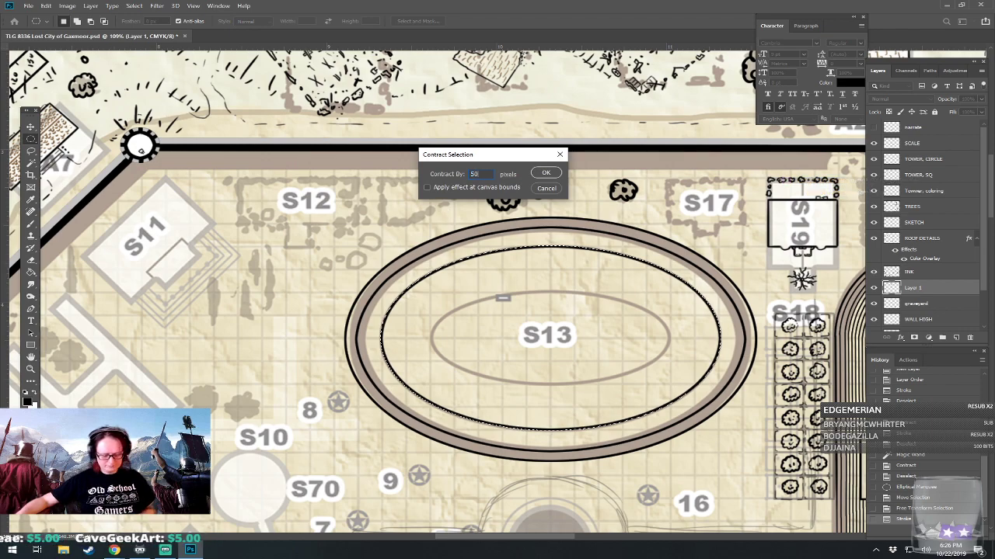
key("Return")
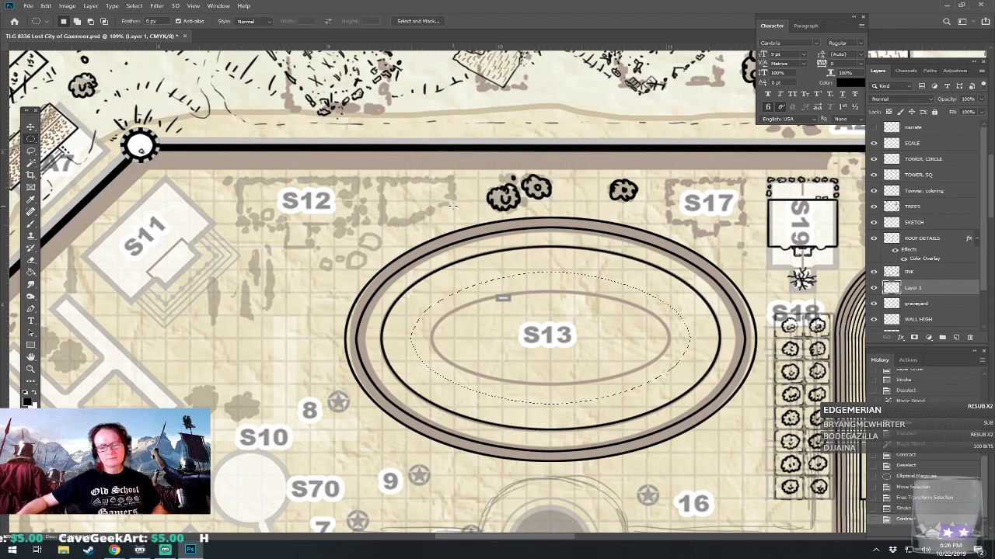
left_click(478, 341)
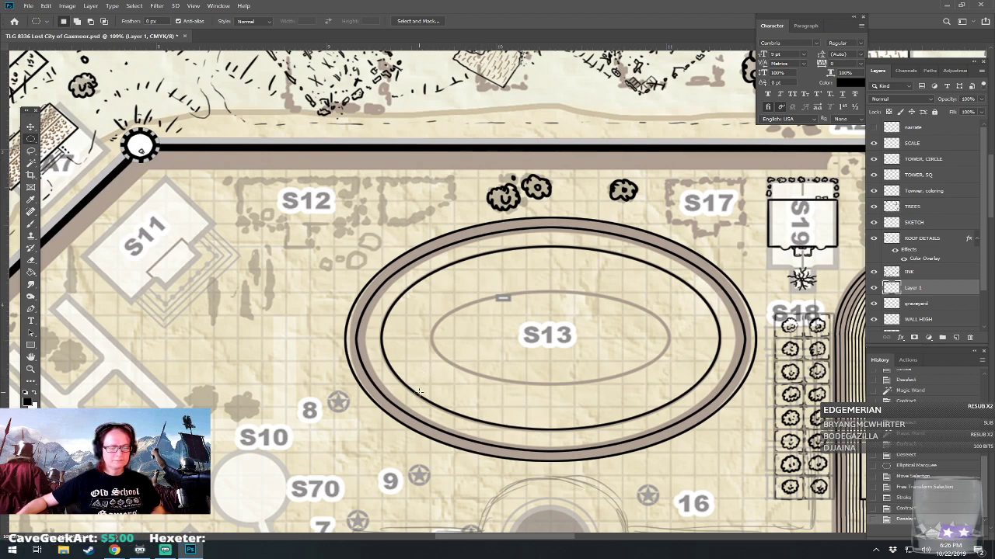
Draw an elliptical selection centred just outside S13's innermost sketched oval, stroke it with a 4 px black line located inside, and deselect.
left_click_drag(426, 390, 666, 340)
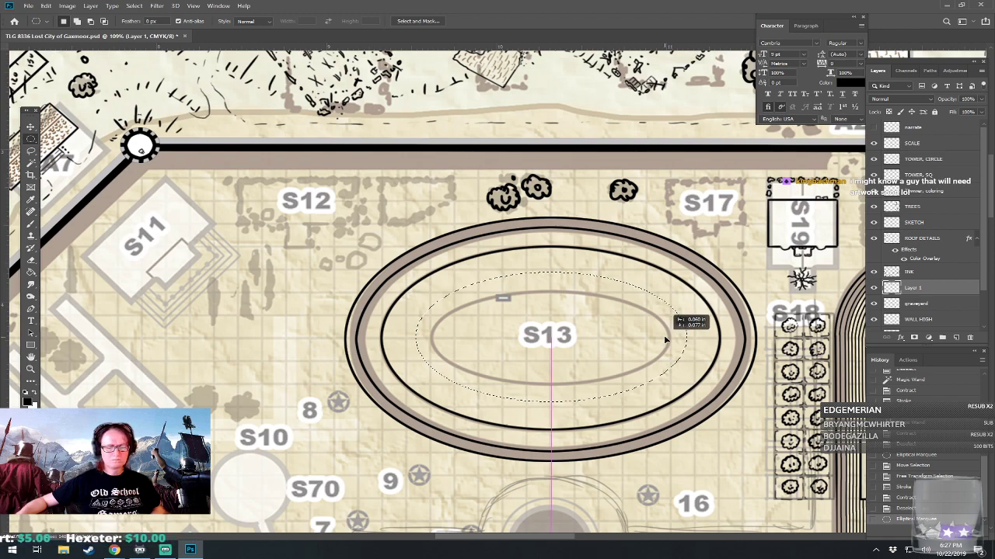
left_click_drag(666, 340, 664, 341)
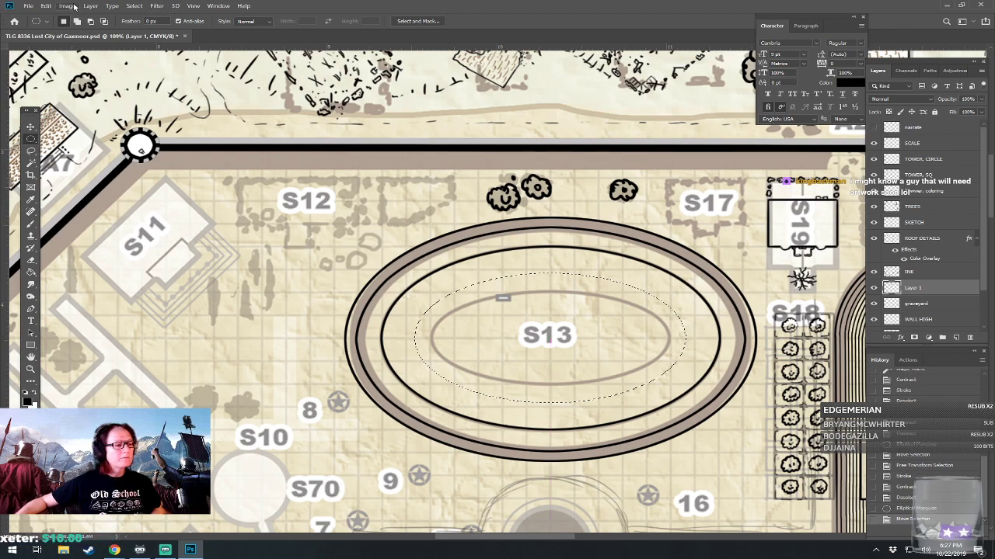
left_click(46, 5)
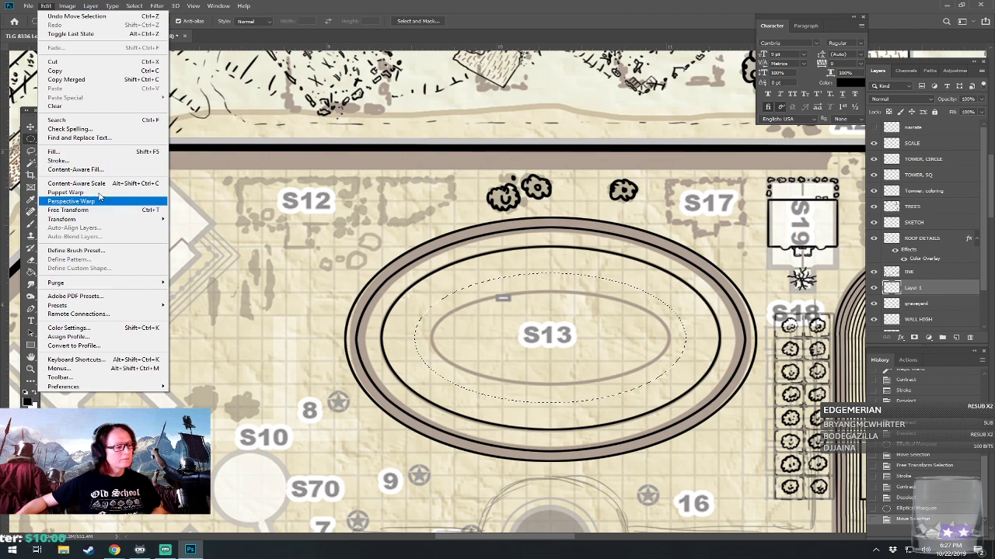
left_click(91, 160)
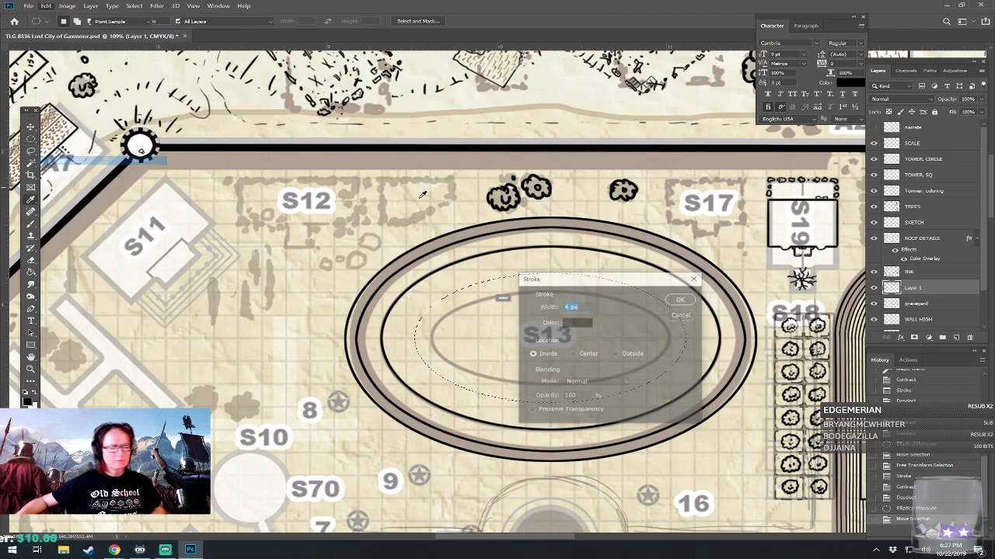
left_click(681, 299)
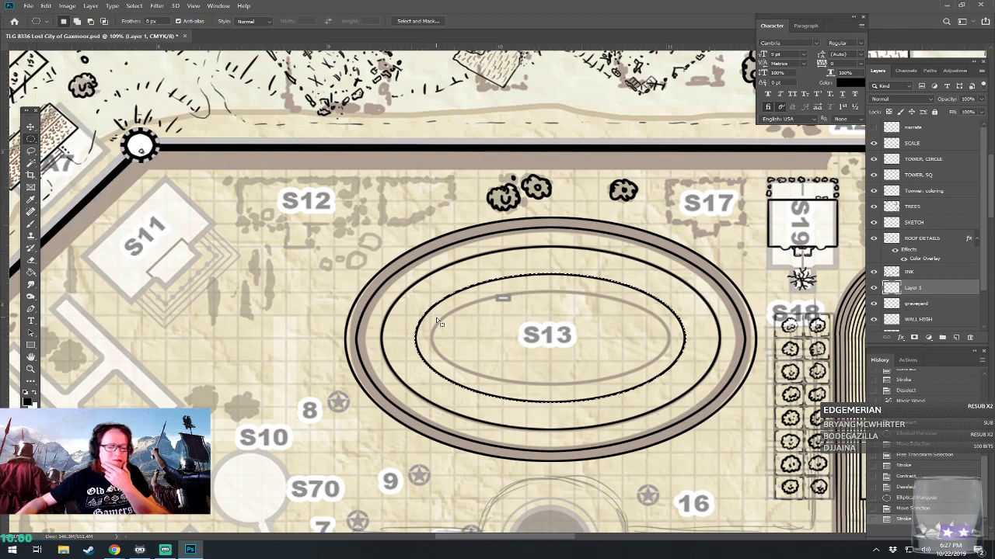
key("ctrl+d")
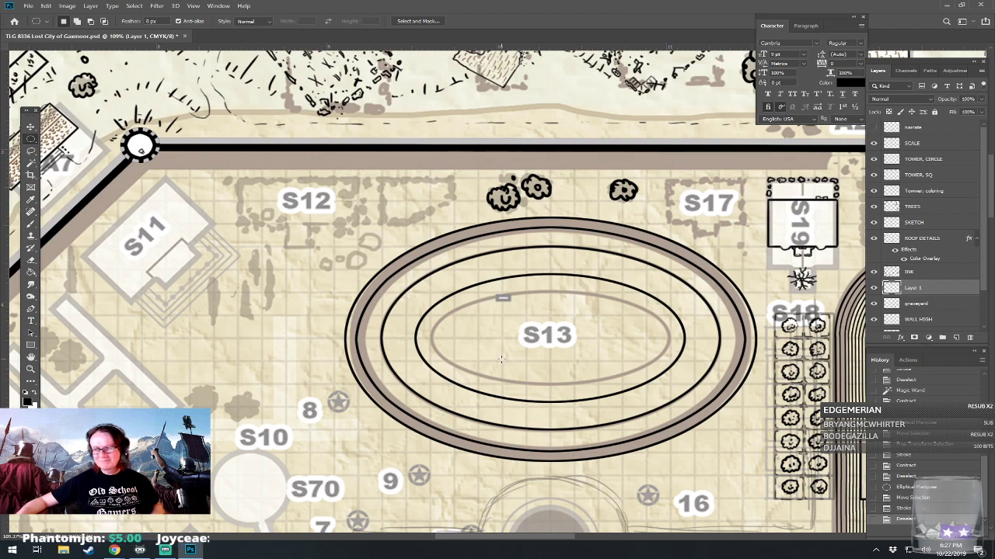
Draw an elliptical marquee over the innermost sketched oval of S13 and widen the selection on both sides toward the sketch.
left_click_drag(459, 379, 659, 290)
left_click_drag(644, 340, 634, 344)
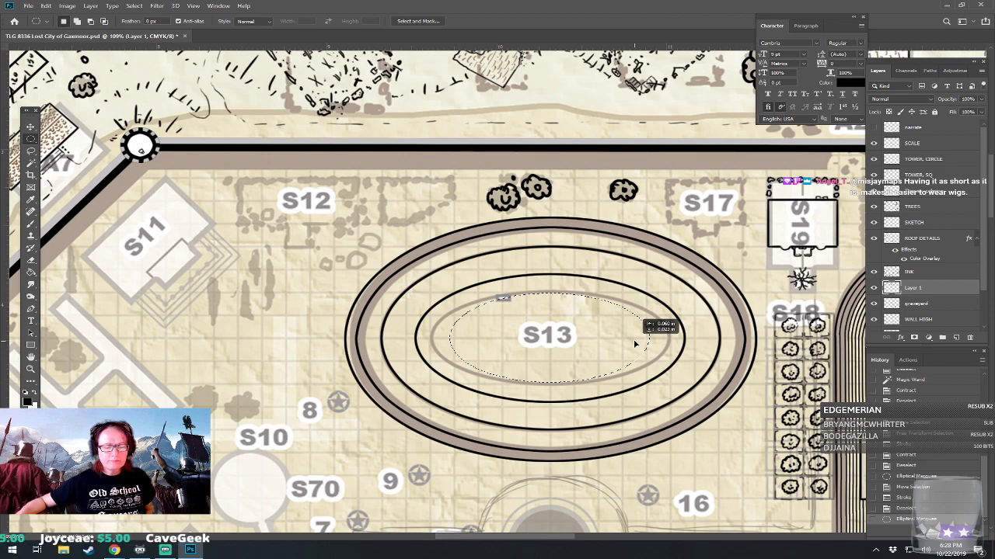
left_click_drag(635, 343, 633, 349)
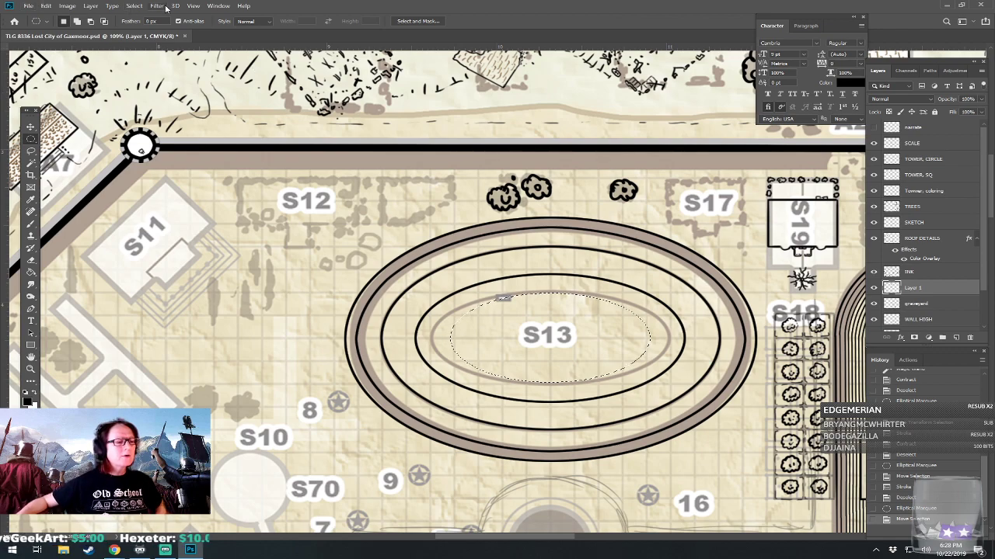
left_click(135, 6)
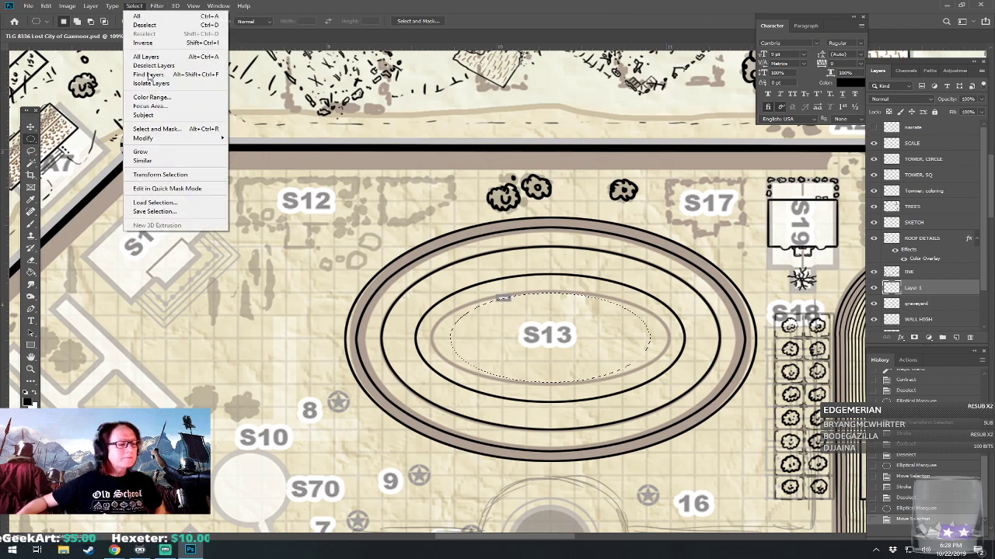
left_click(160, 174)
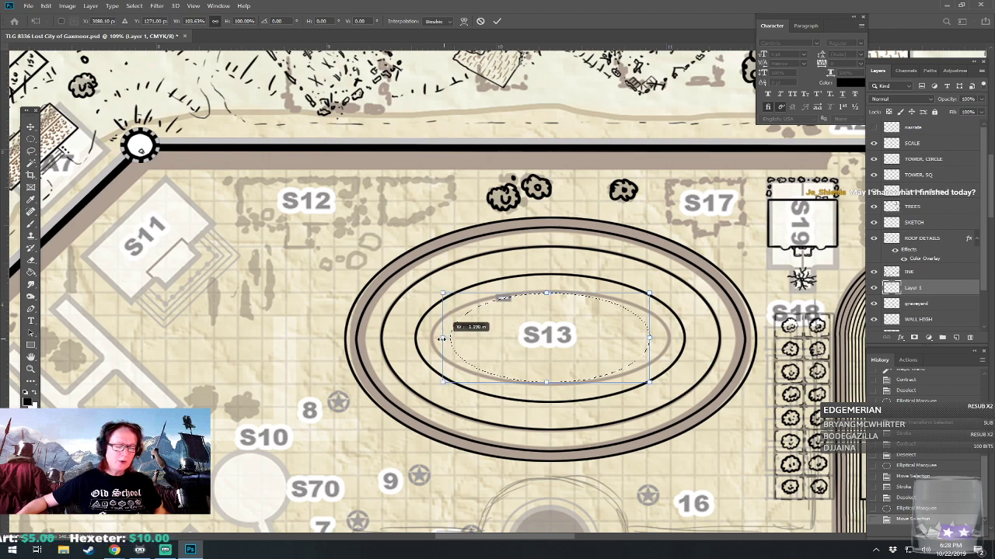
left_click_drag(649, 337, 657, 336)
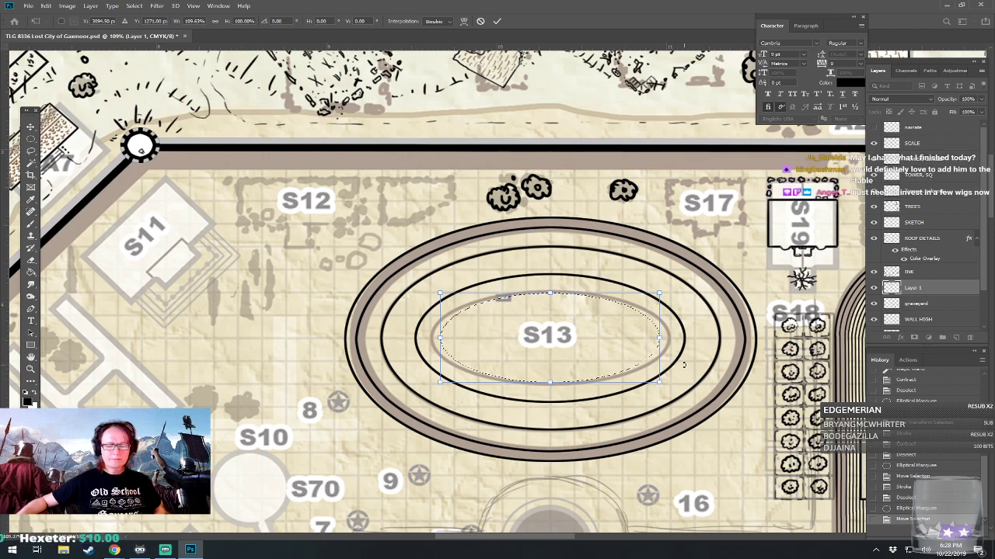
key("Return")
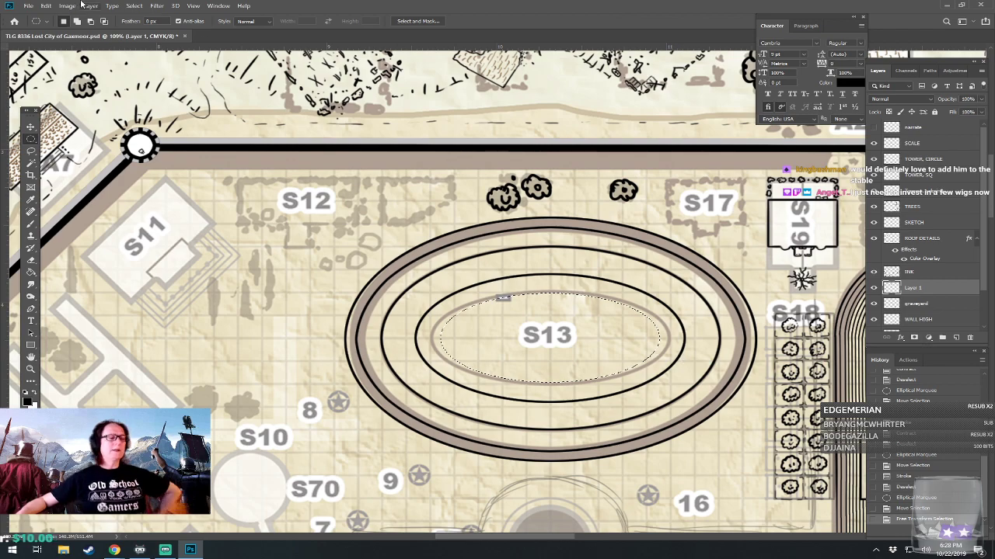
Stroke the innermost oval selection with a 4 px black line, located inside, and deselect it.
left_click(46, 6)
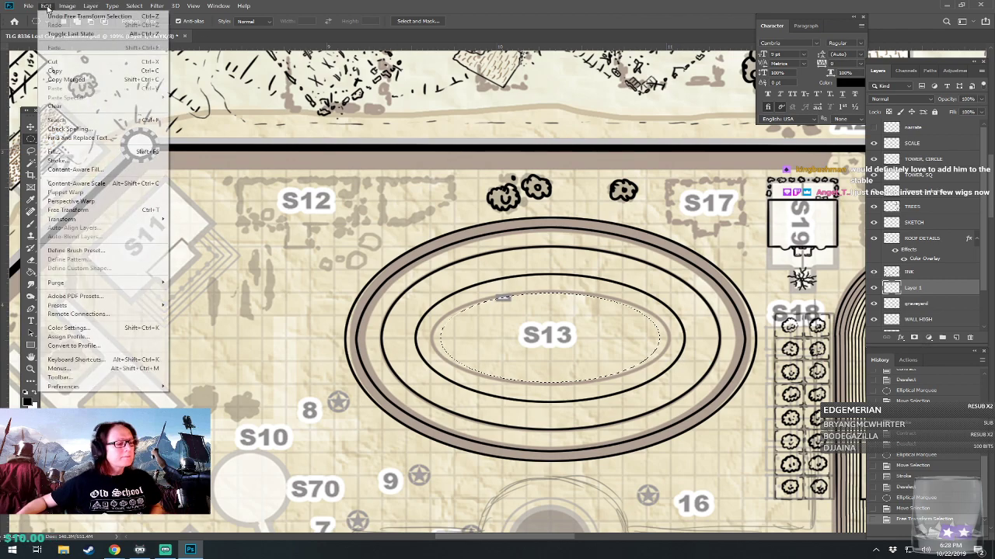
left_click(70, 160)
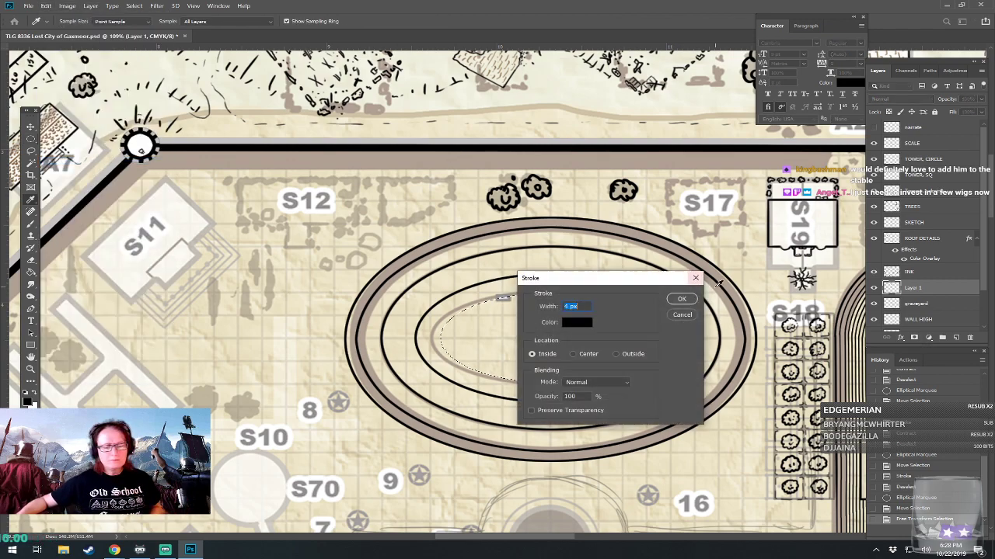
left_click(681, 301)
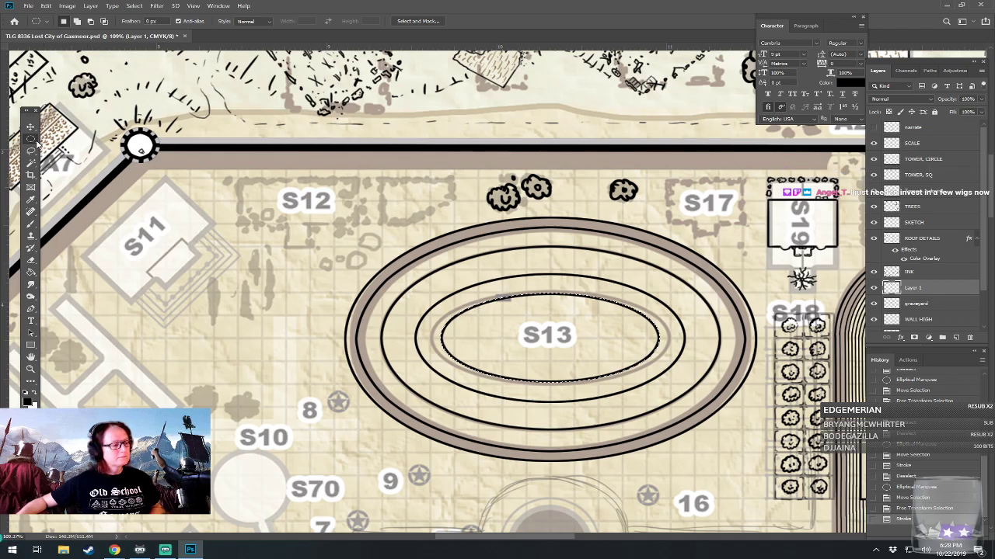
key("ctrl+d")
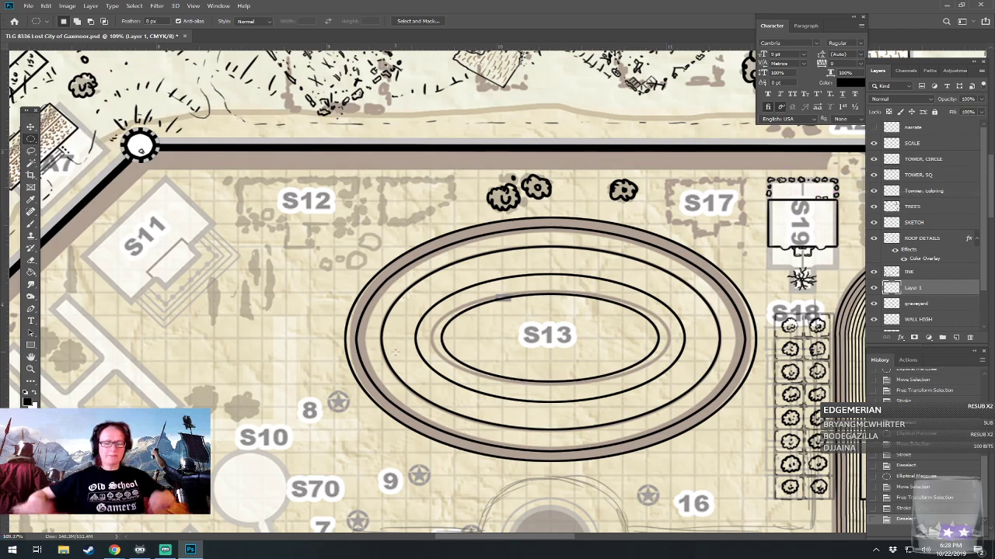
scroll(394, 352, "down", 5)
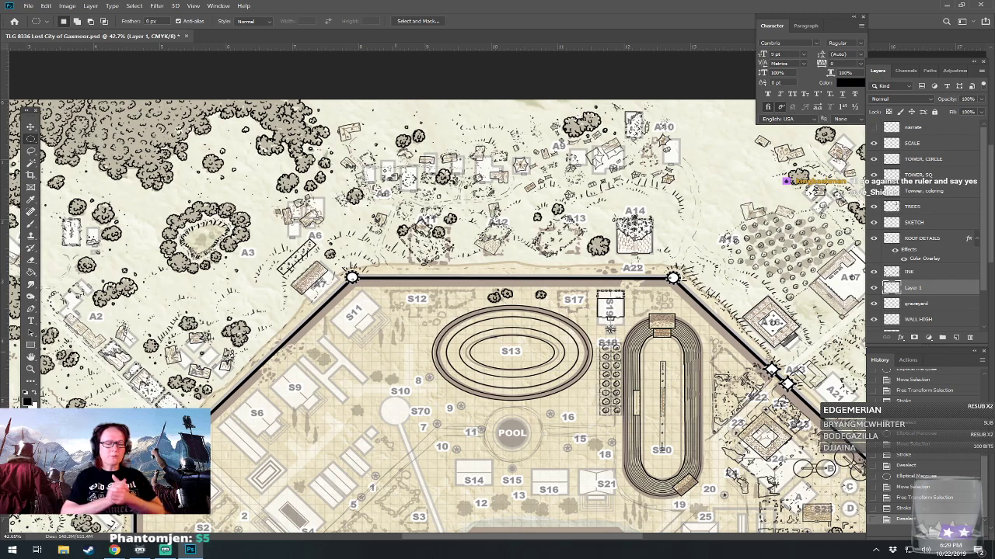
scroll(380, 353, "down", 1)
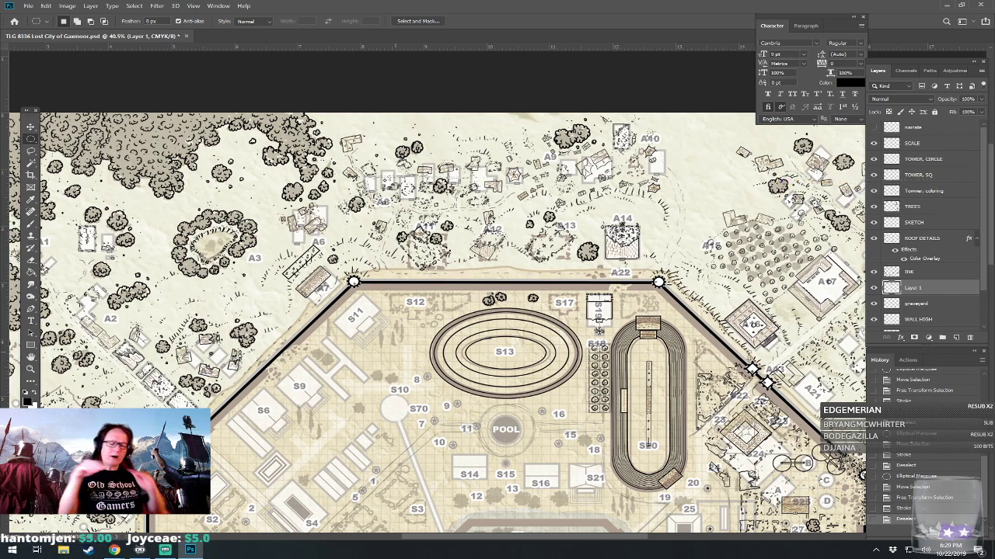
scroll(473, 294, "up", 5)
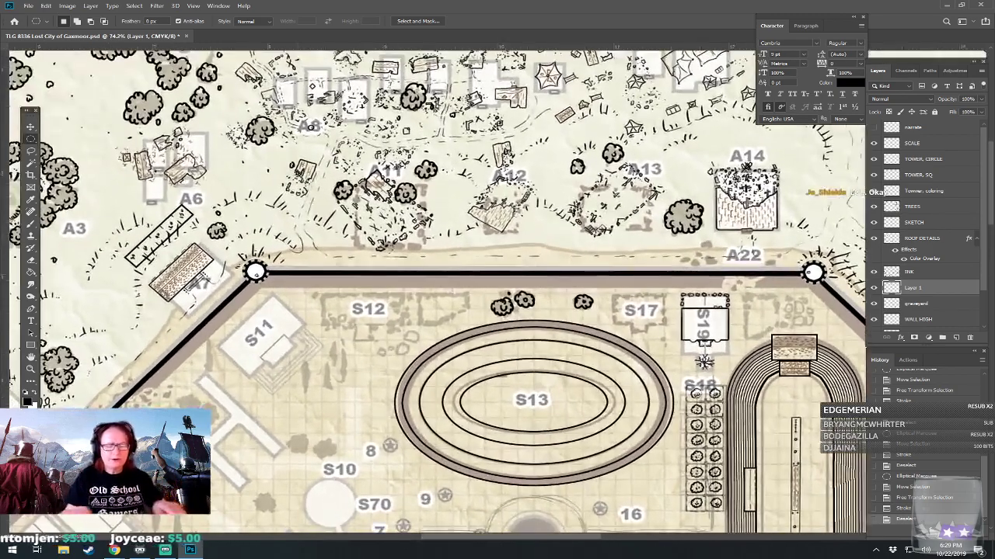
left_click_drag(437, 289, 483, 241)
scroll(709, 304, "up", 2)
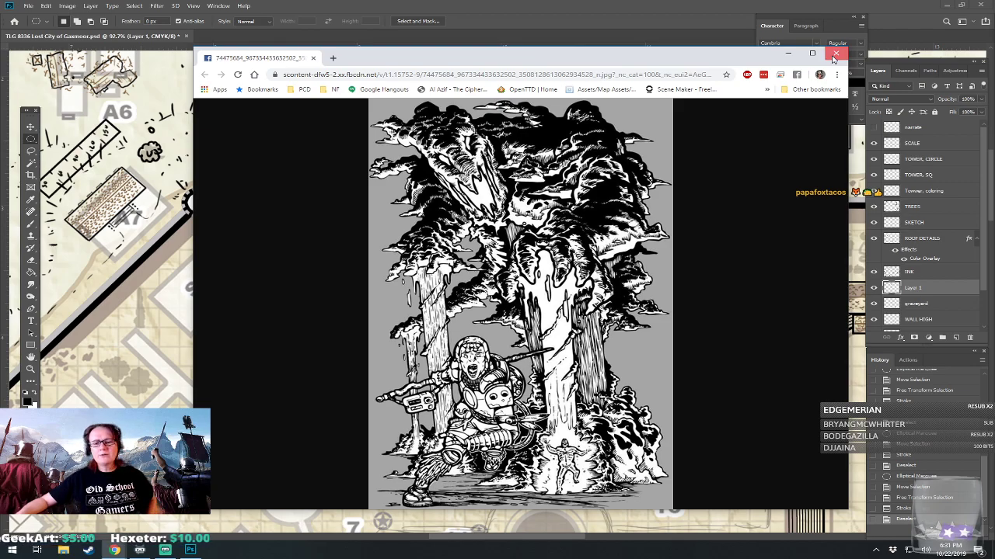
Close the Chrome window showing the black-and-white illustration.
left_click(834, 59)
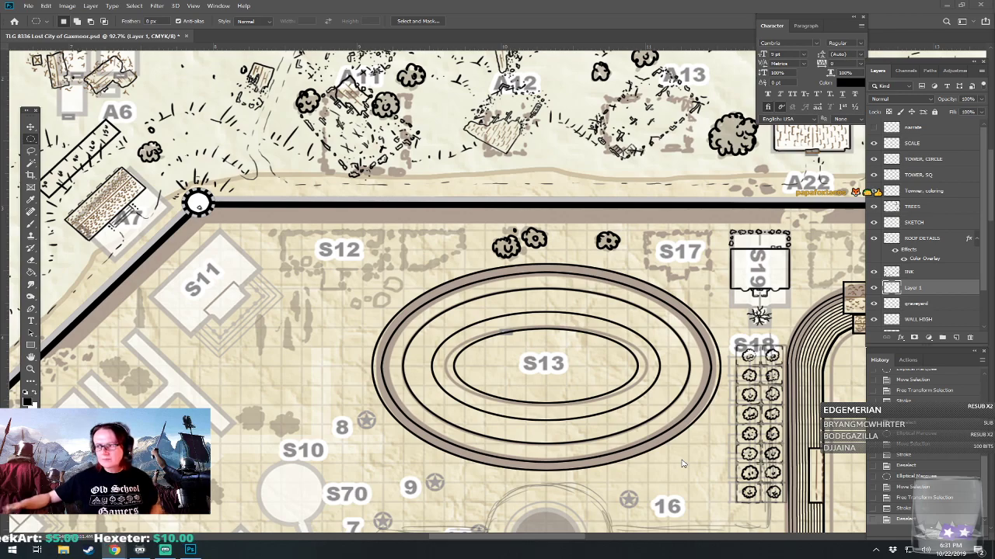
Select the ring between S13's second and third outlines, counted from the outside, with the Magic Wand.
scroll(544, 339, "up", 4)
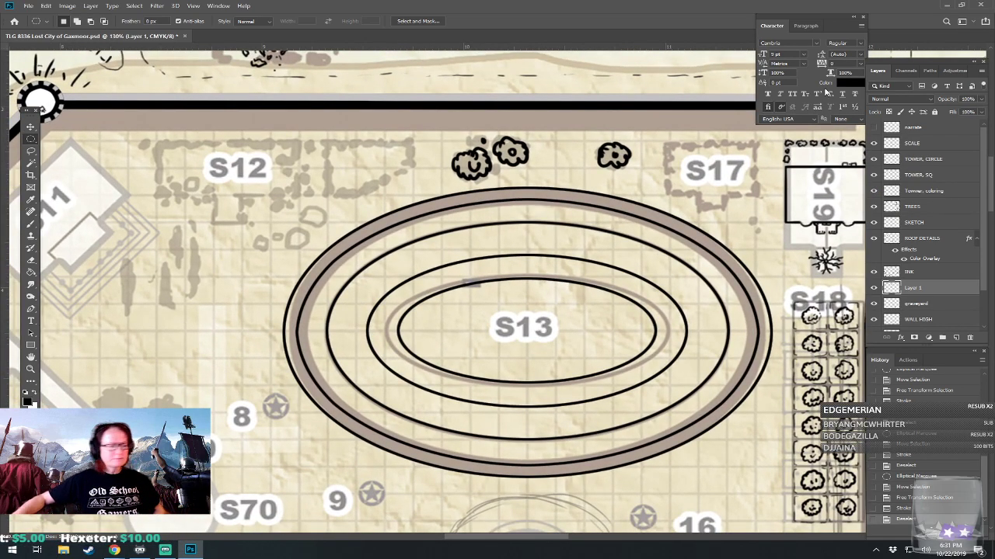
left_click(31, 163)
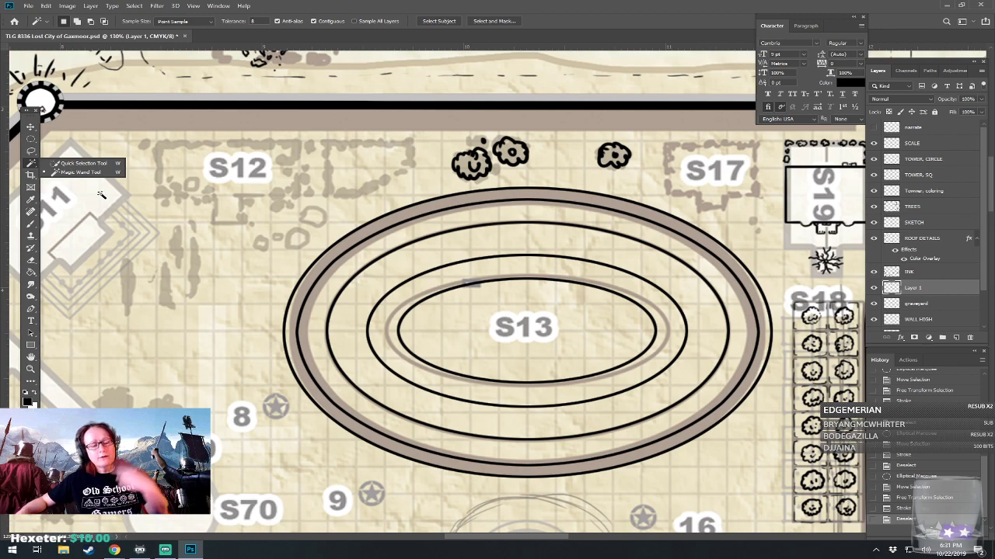
left_click(446, 451)
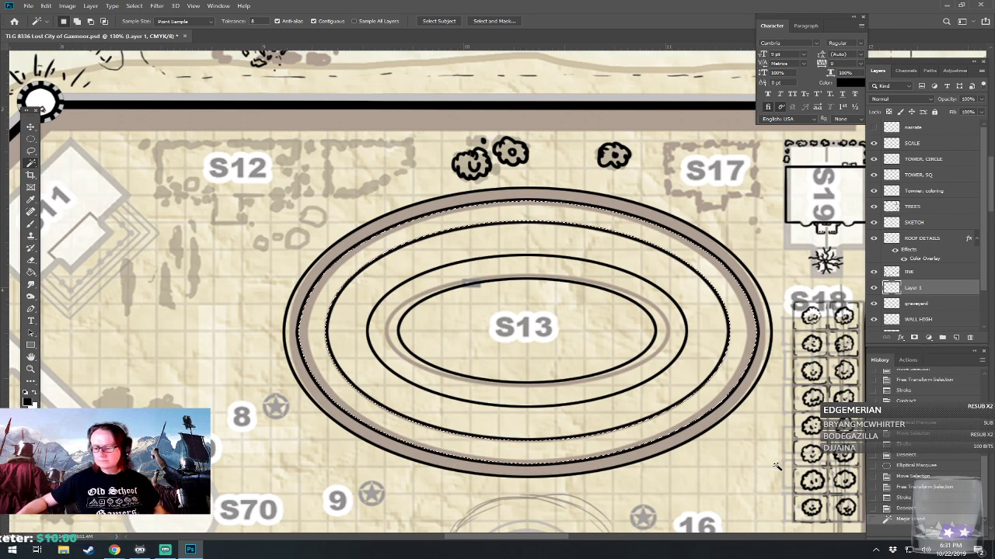
Try filling the ring with step lines using the recorded contract-and-stroke action, and revert the history to the Magic Wand selection.
left_click(907, 361)
scroll(921, 466, "down", 1)
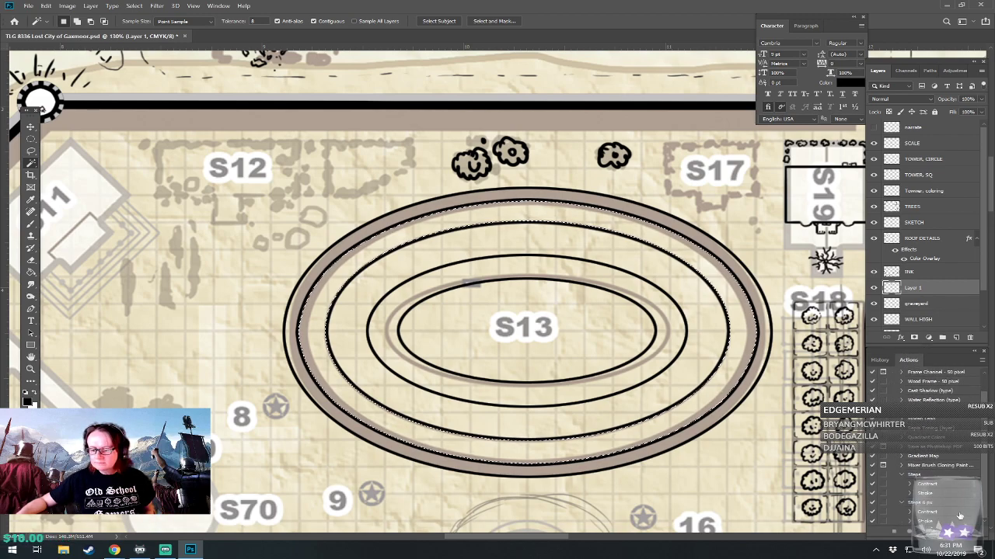
left_click(922, 503)
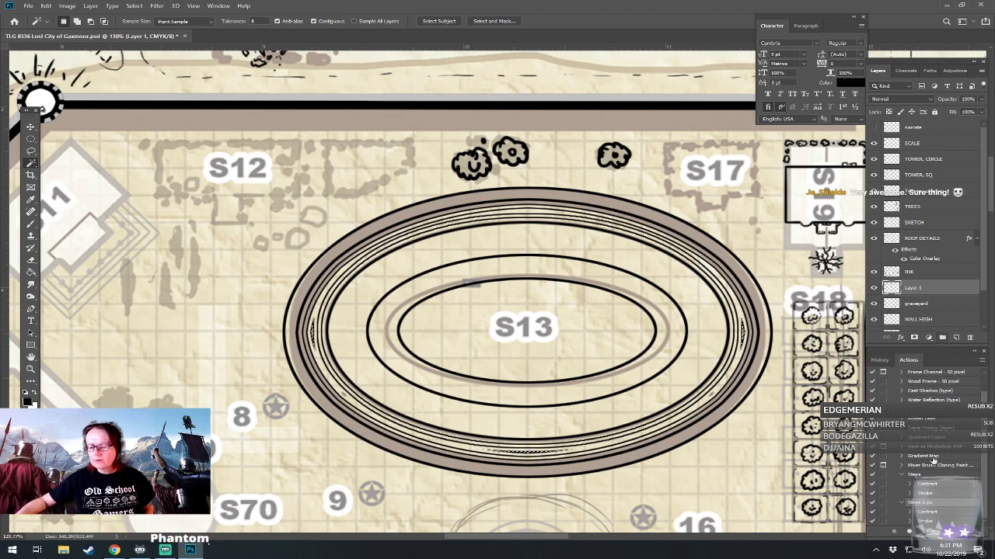
left_click(880, 360)
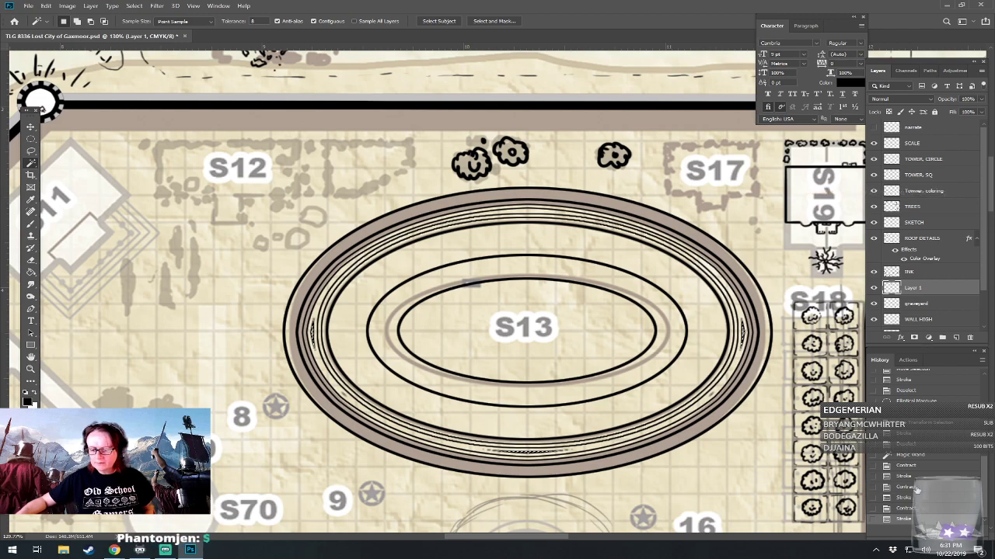
left_click(921, 456)
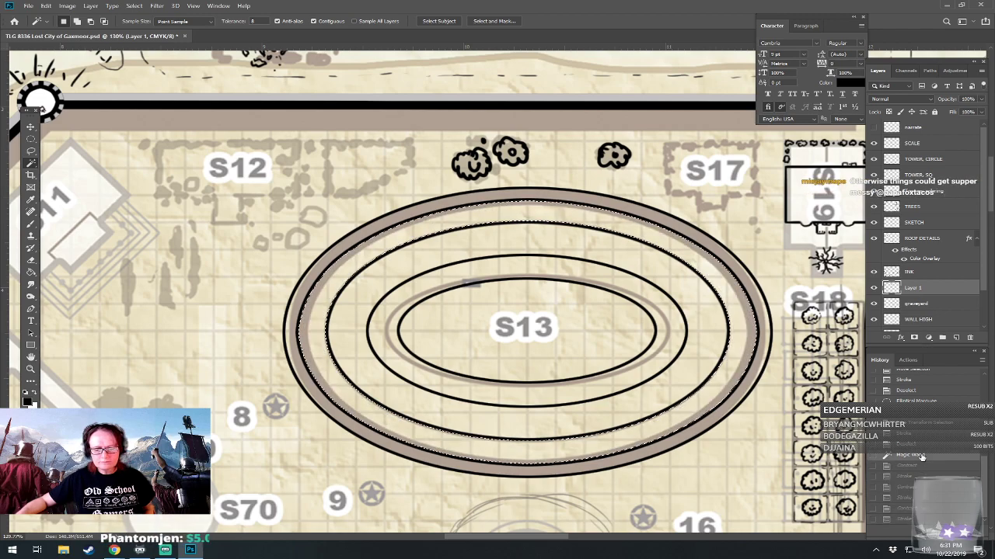
Contract the S13 ring selection slightly and stroke it with a 1 px black line located inside.
left_click(134, 6)
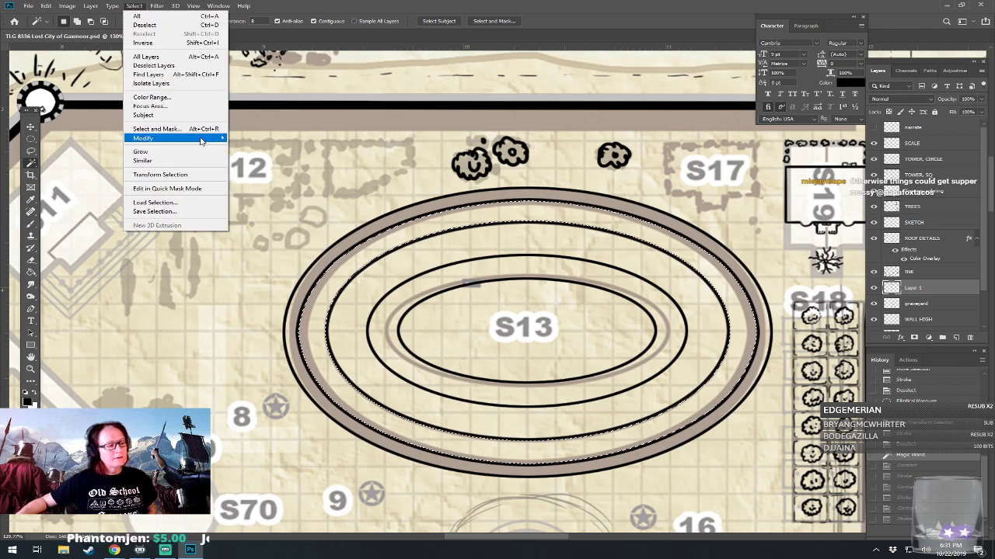
mouse_move(200, 138)
left_click(247, 164)
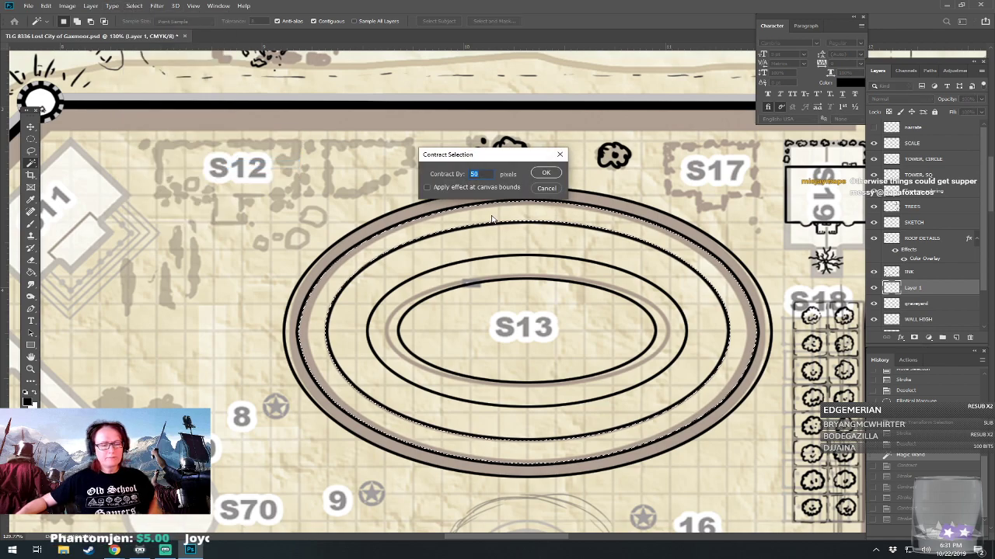
left_click(546, 173)
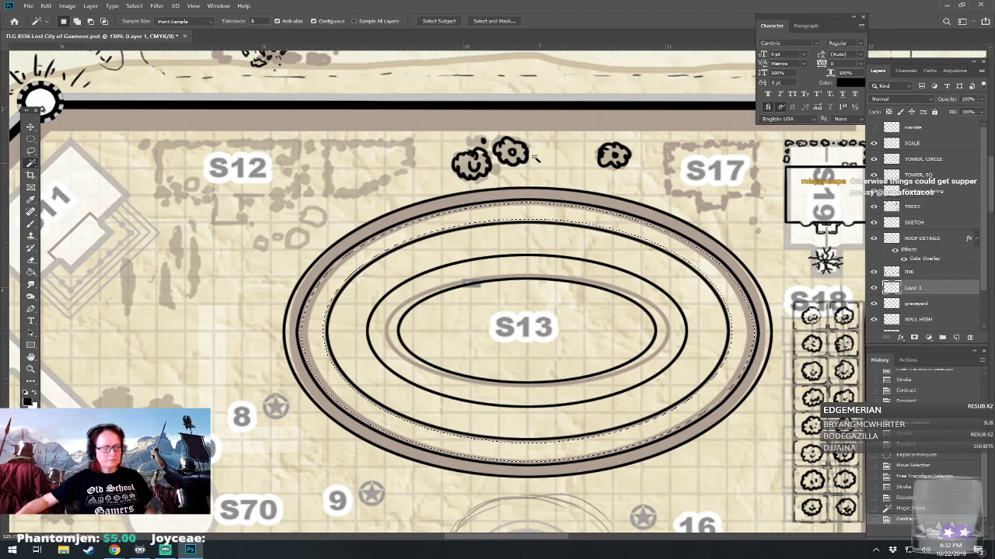
left_click(47, 6)
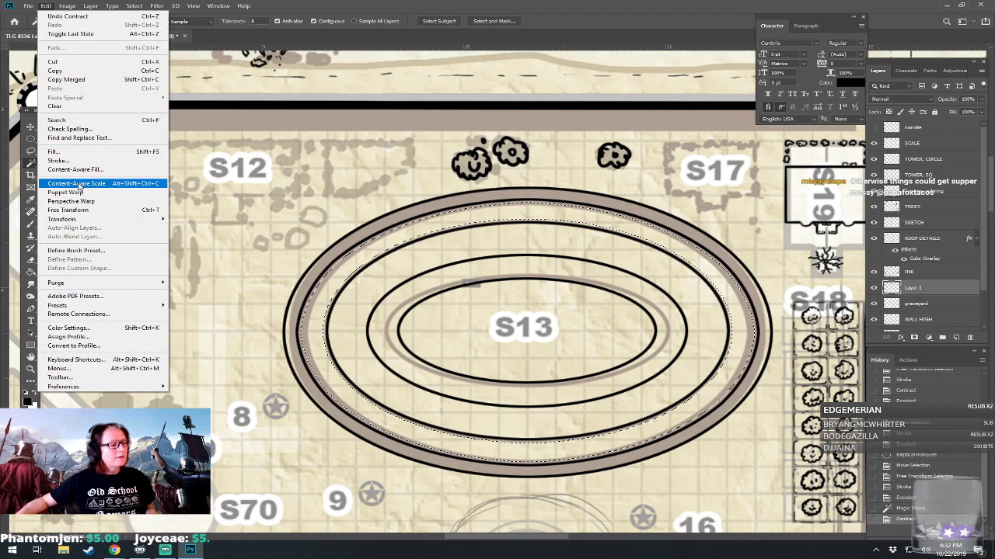
left_click(68, 160)
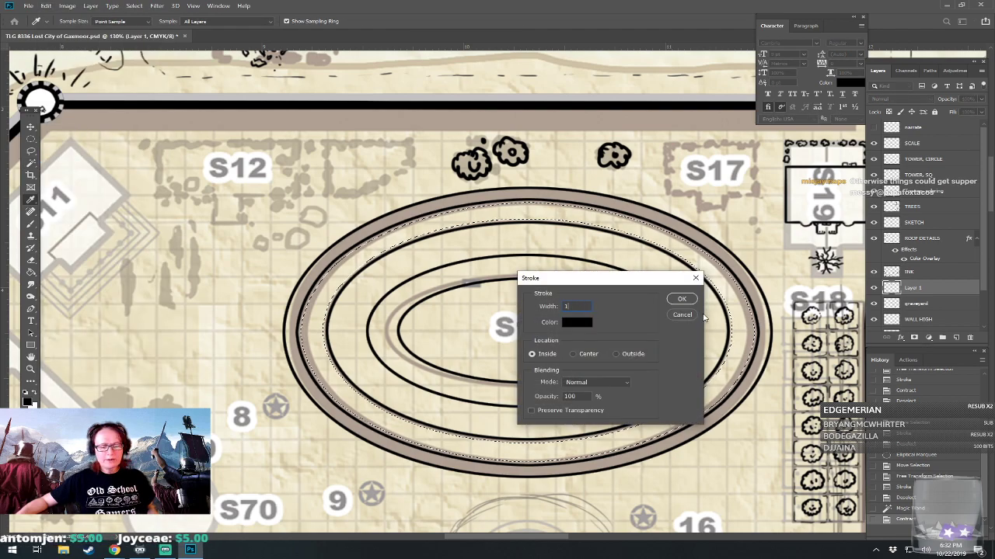
left_click(689, 300)
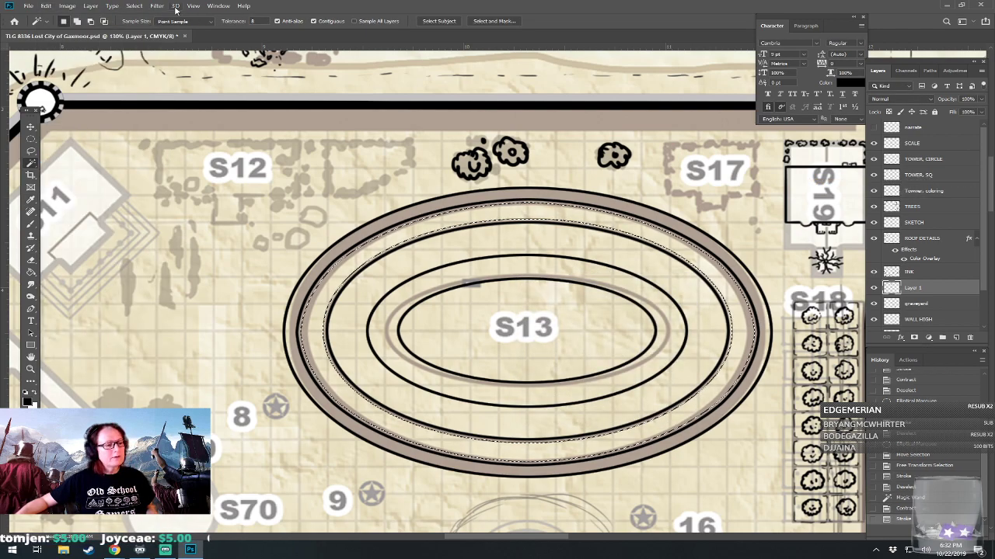
Contract the ring selection by 3 pixels and add another 1 px black stroke inside it.
left_click(128, 7)
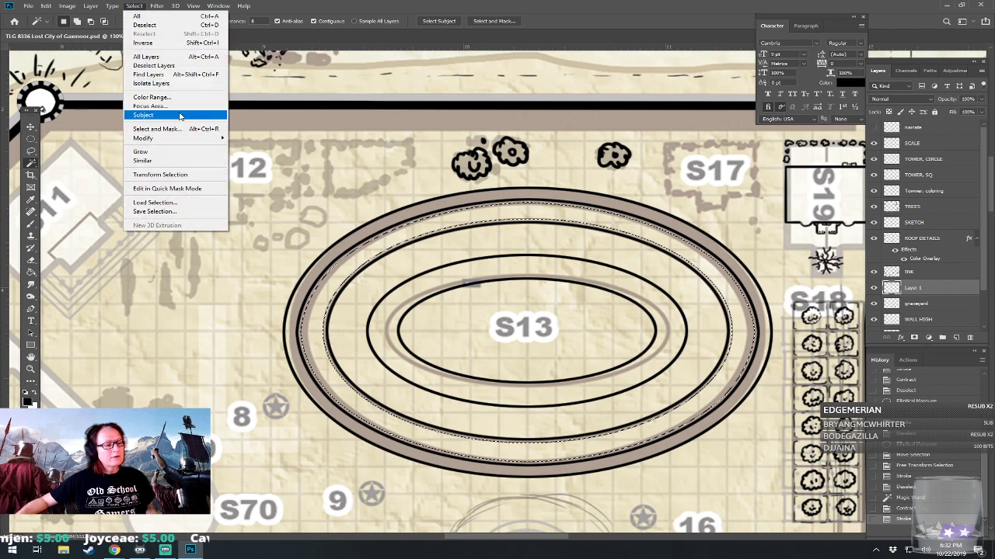
mouse_move(195, 140)
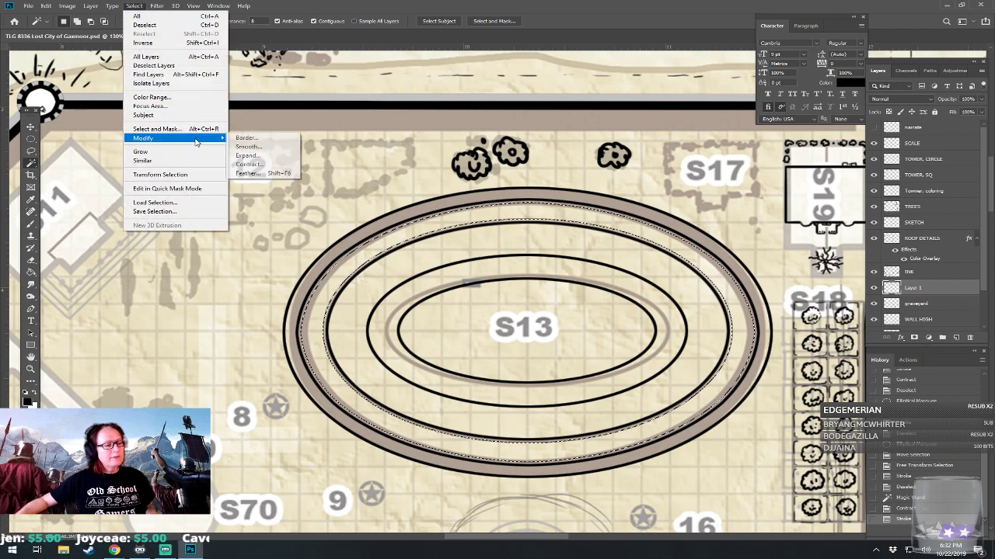
left_click(270, 167)
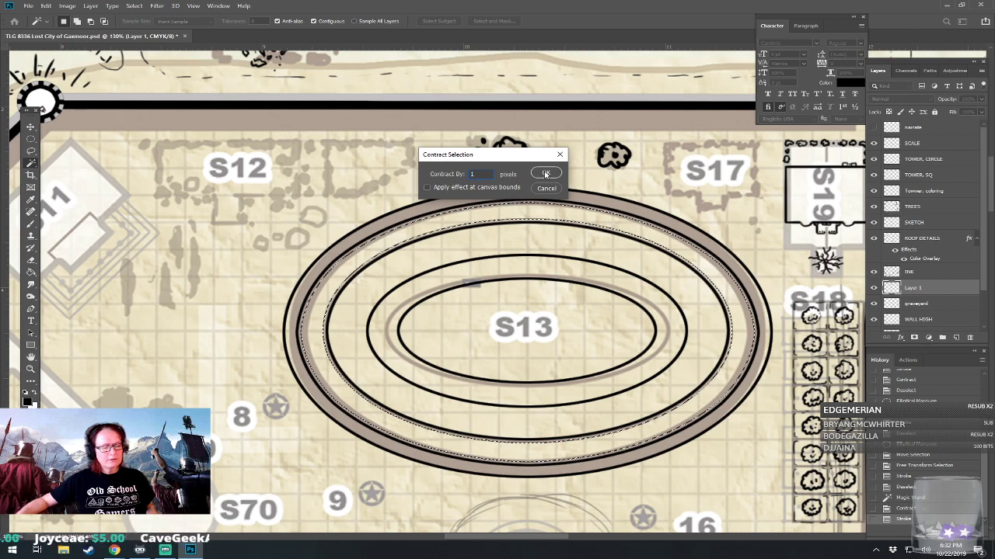
key("BackSpace")
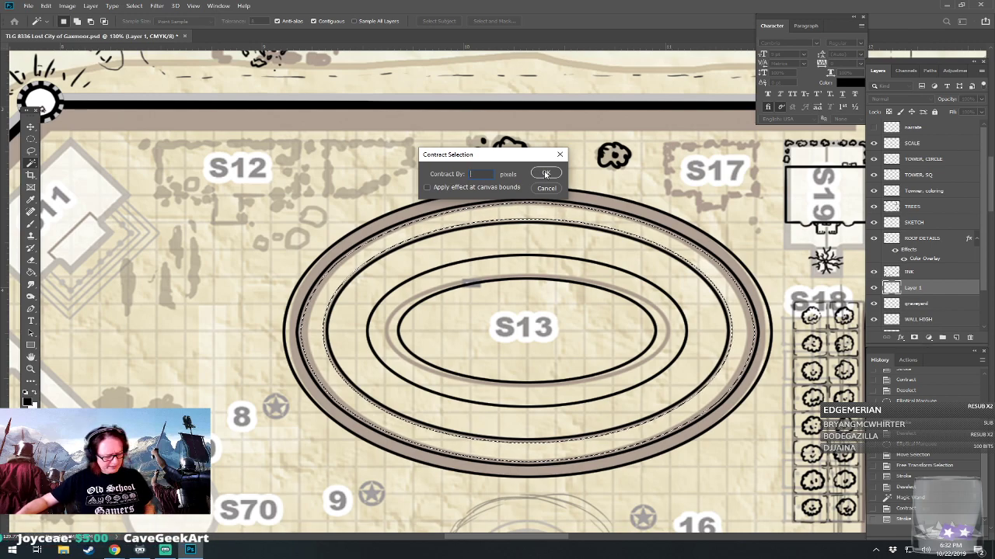
type("3")
left_click(546, 173)
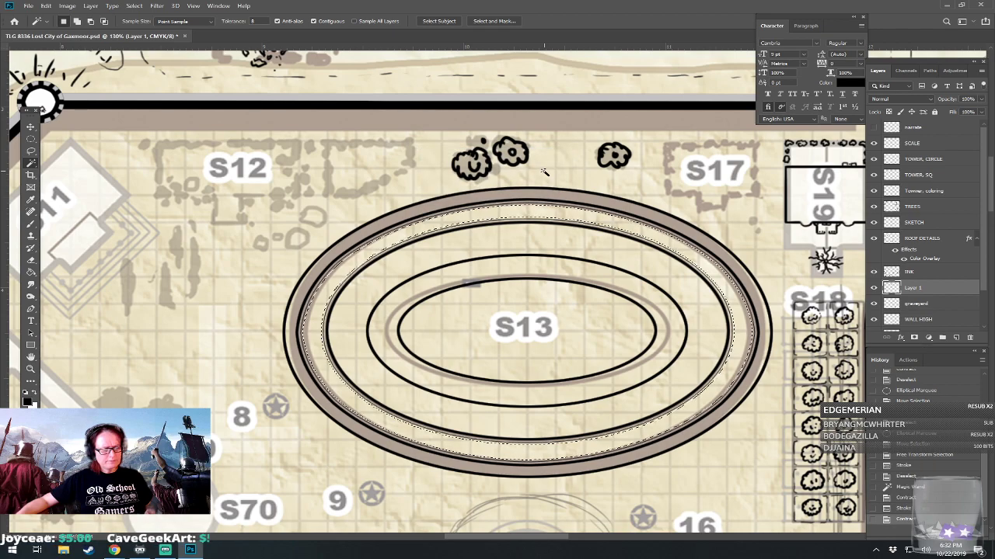
left_click(46, 6)
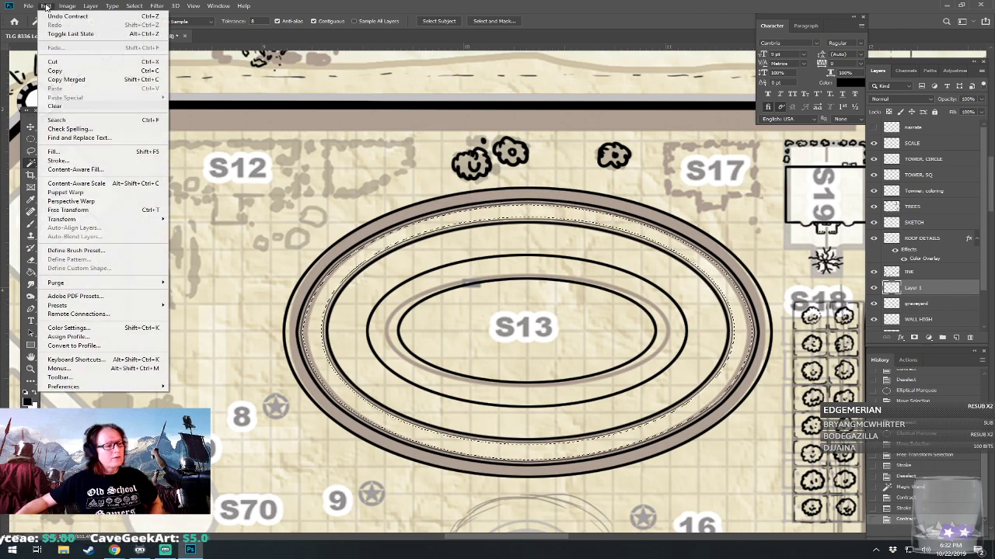
left_click(91, 161)
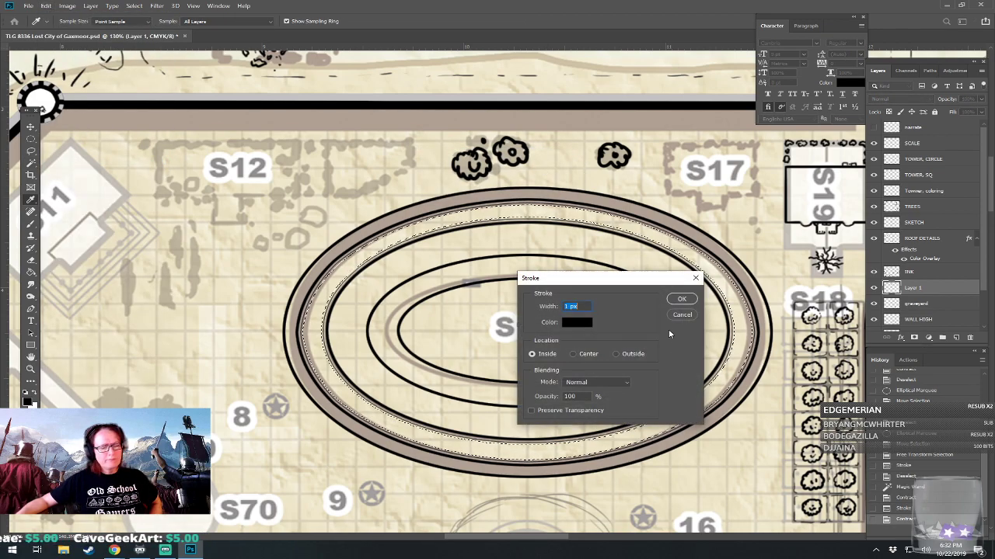
left_click(679, 300)
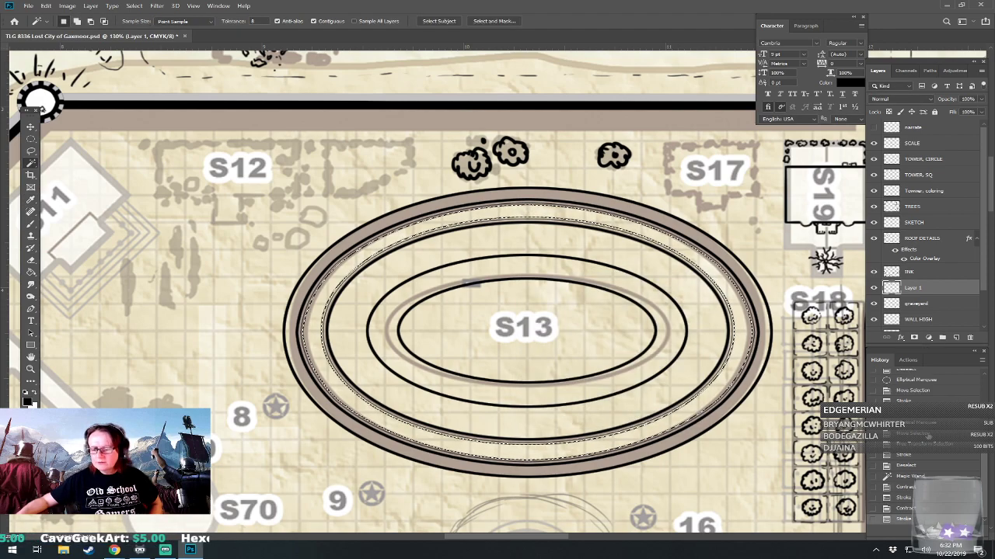
Create a new action named "3px step 1px stroke" in the Default Actions set and start recording it.
left_click(908, 360)
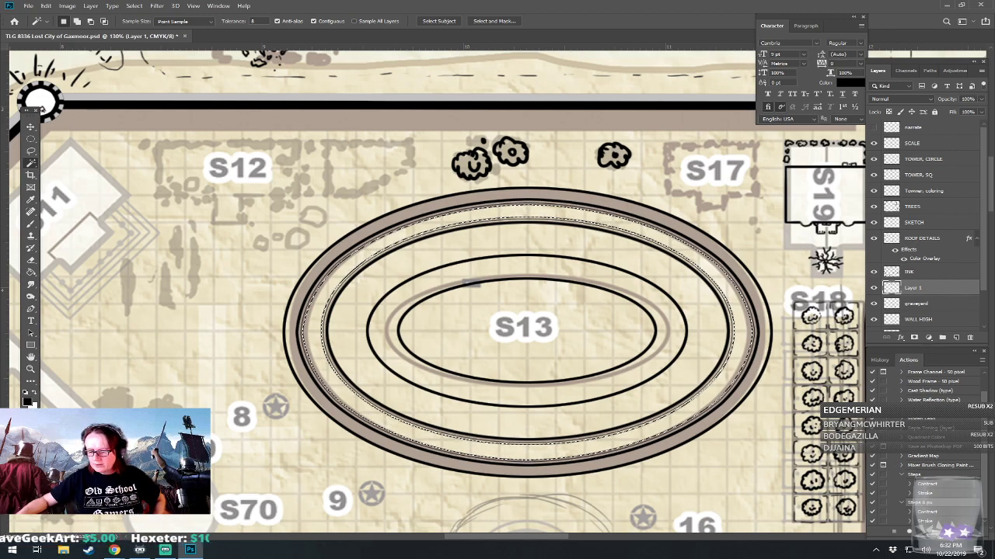
left_click(956, 531)
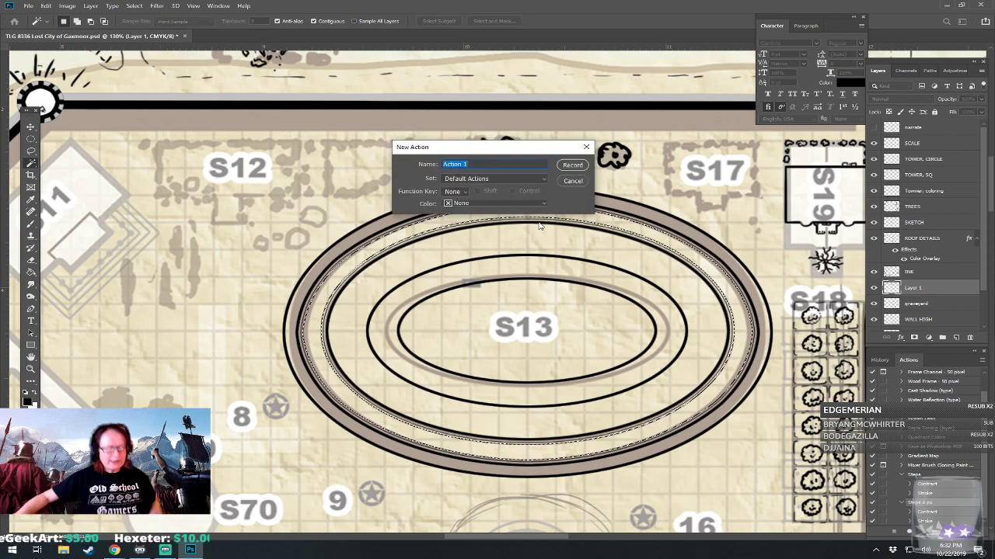
type("3")
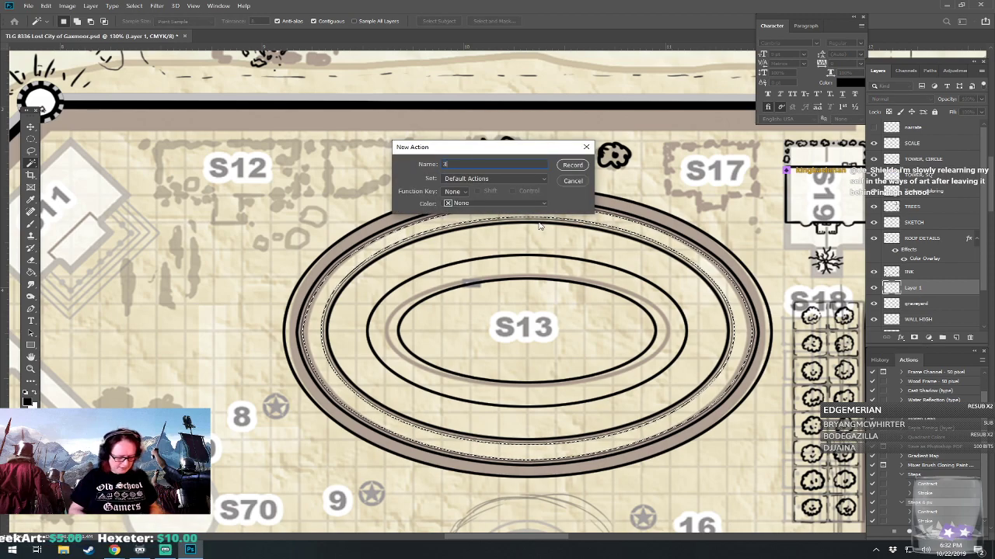
type("px stop")
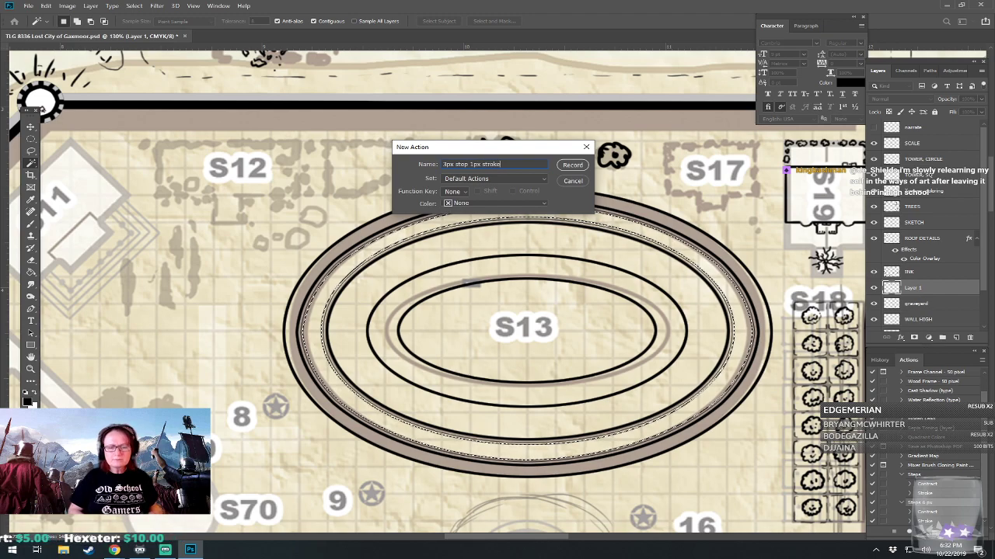
type(" 1px stroke")
key("Return")
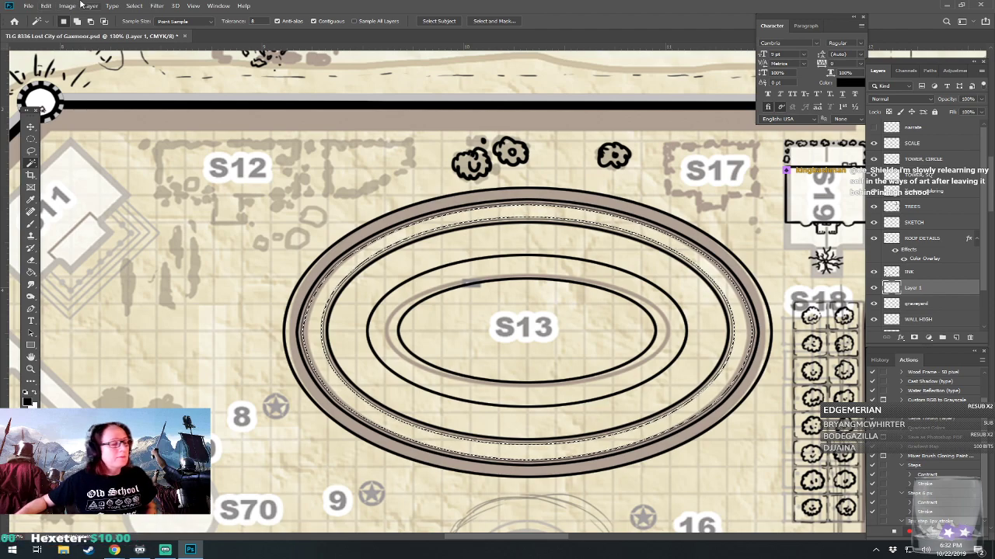
Record a 3 px selection contraction and a 1 px black inside stroke, end the recording, and replay the action across the ring.
left_click(134, 5)
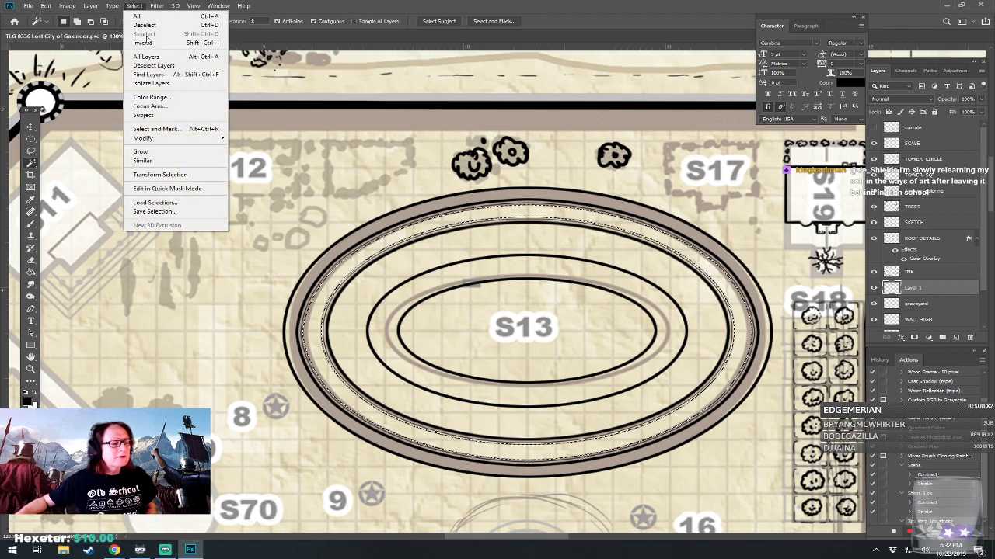
mouse_move(187, 138)
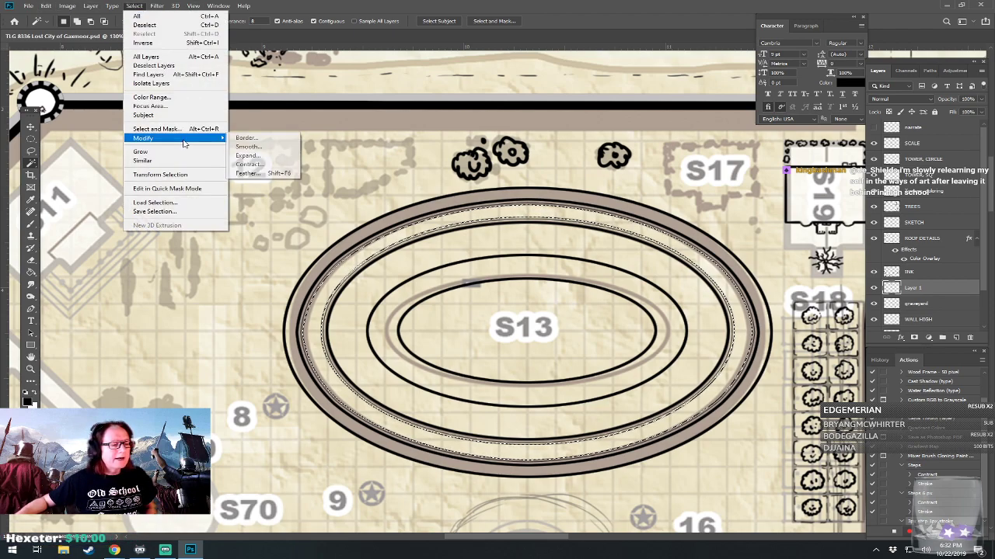
left_click(249, 165)
left_click(548, 173)
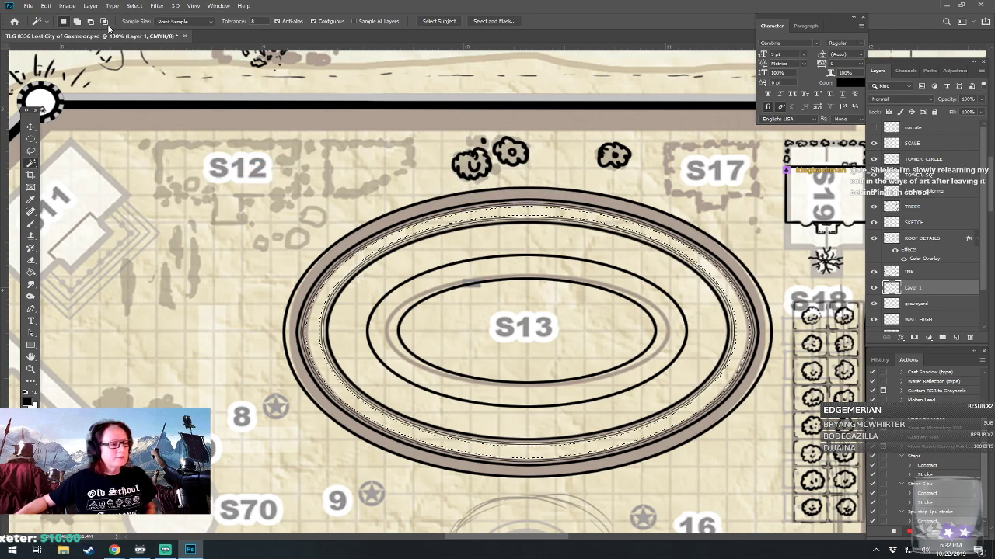
left_click(47, 6)
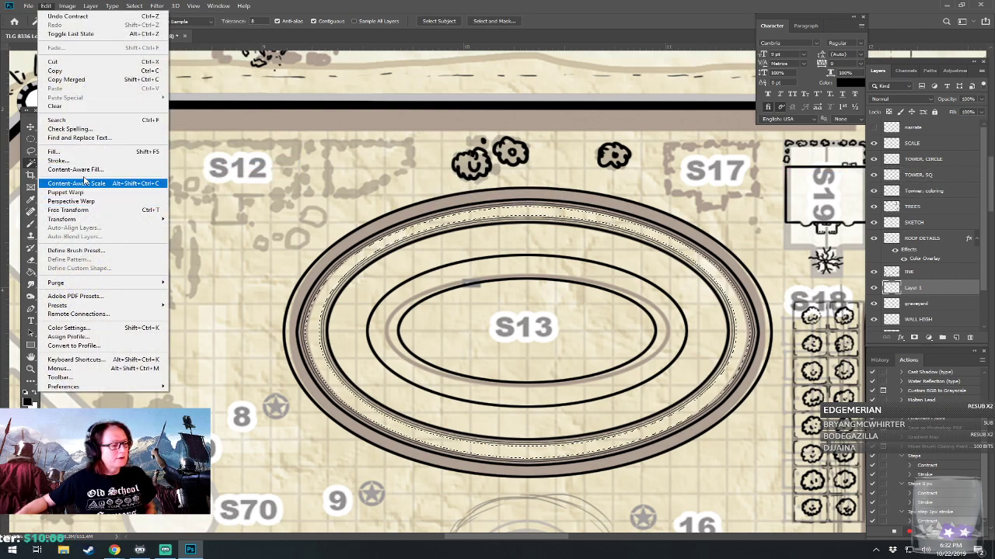
left_click(59, 160)
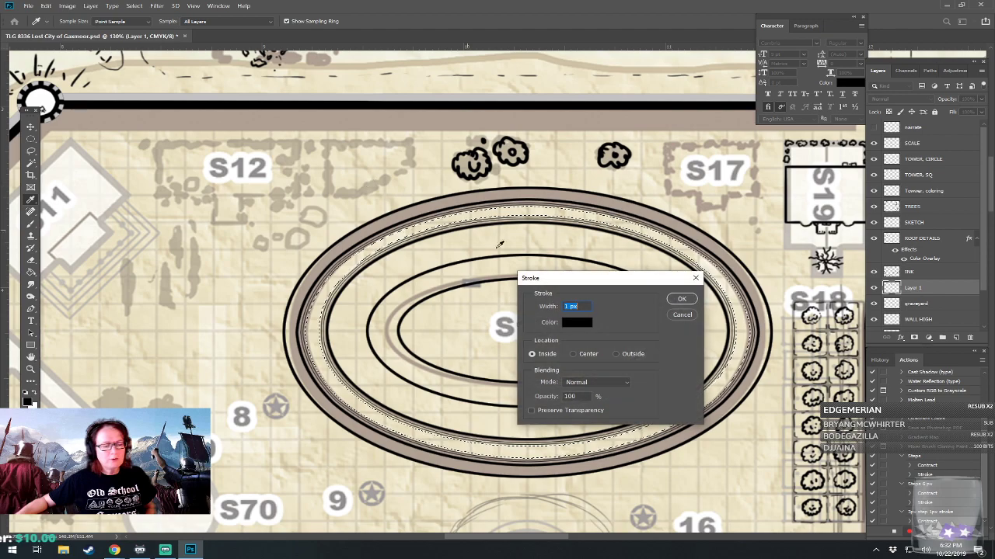
left_click(682, 300)
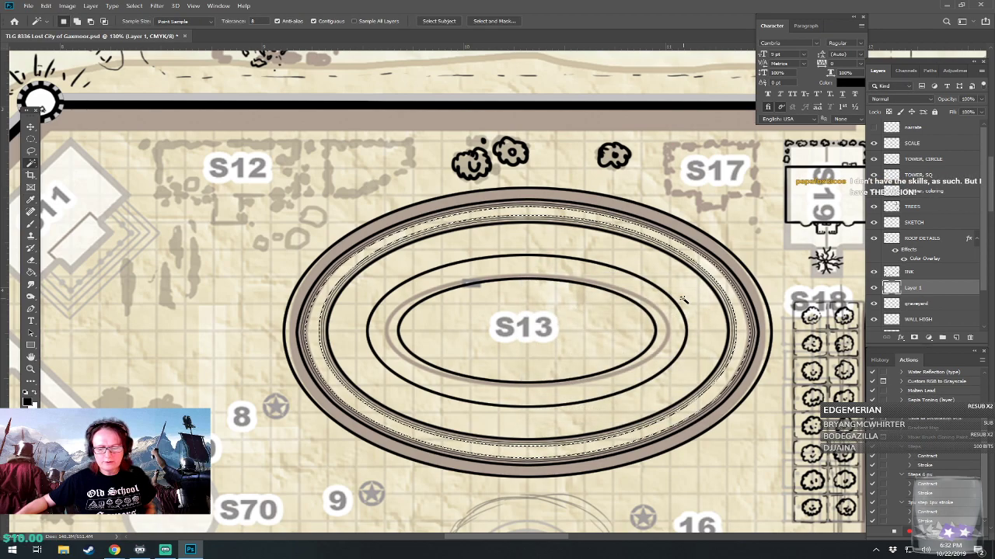
left_click(893, 535)
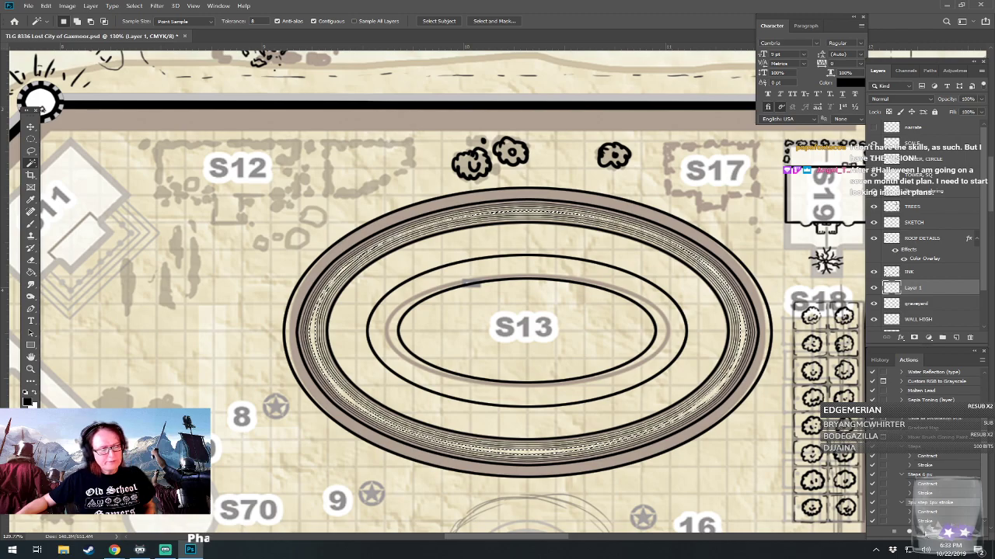
Deselect the ring and examine the density of S13's step lines against the neighbouring racetrack and the whole map.
key("m")
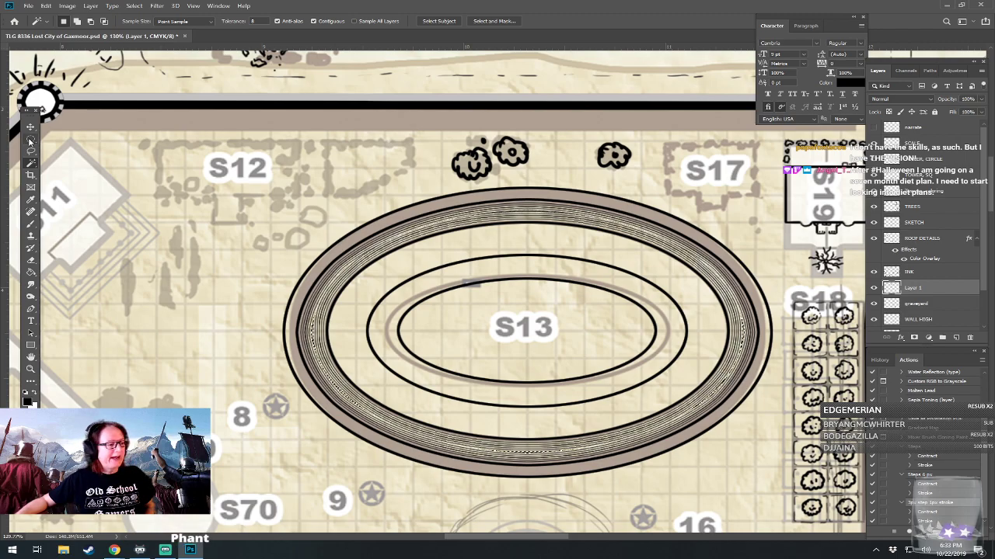
scroll(234, 275, "down", 3)
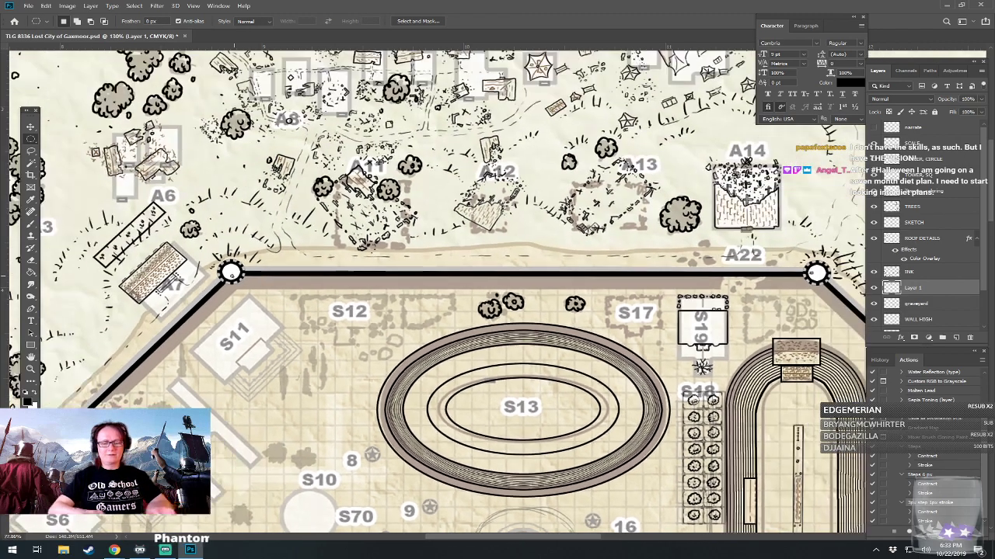
scroll(477, 337, "down", 1)
scroll(477, 337, "up", 3)
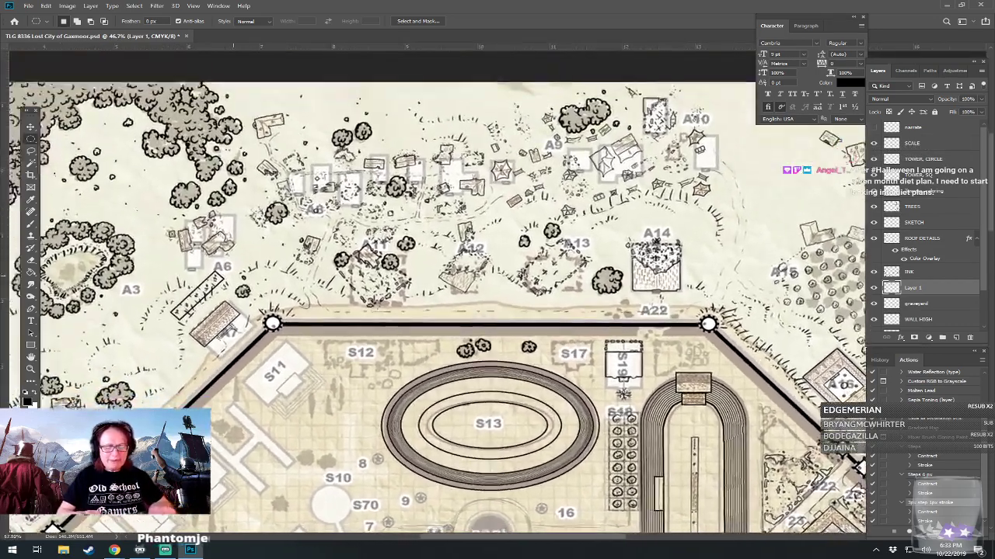
scroll(476, 337, "down", 6)
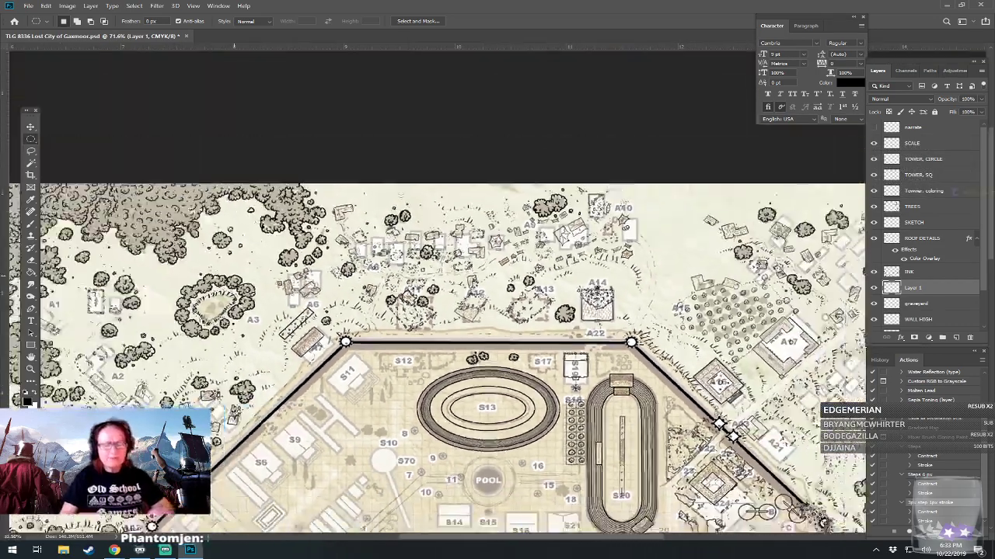
scroll(421, 143, "up", 3)
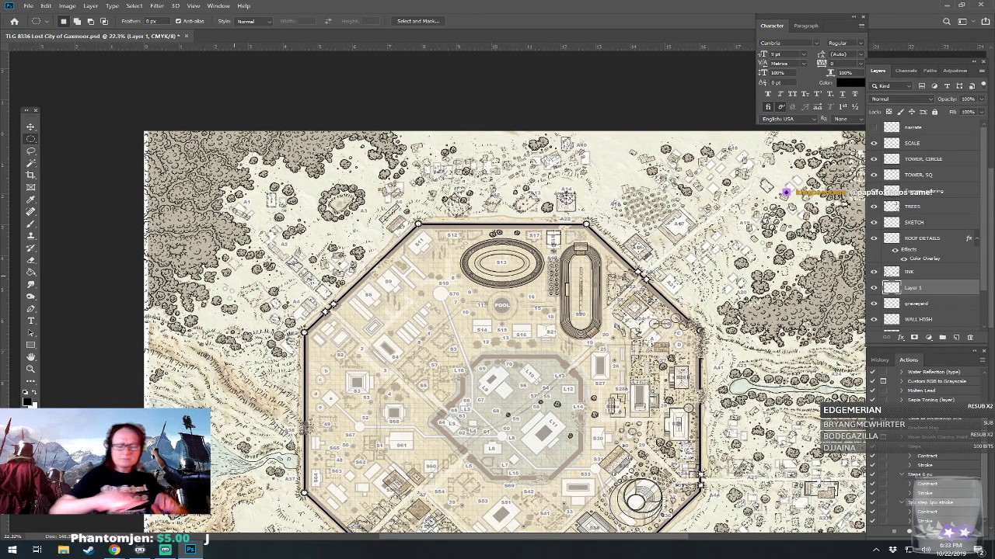
scroll(458, 79, "up", 2)
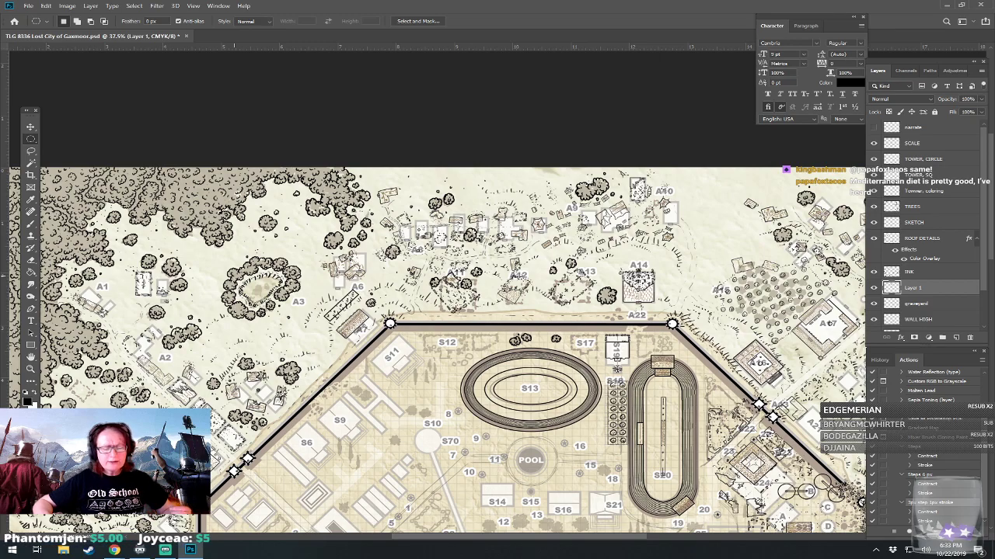
scroll(548, 422, "up", 5)
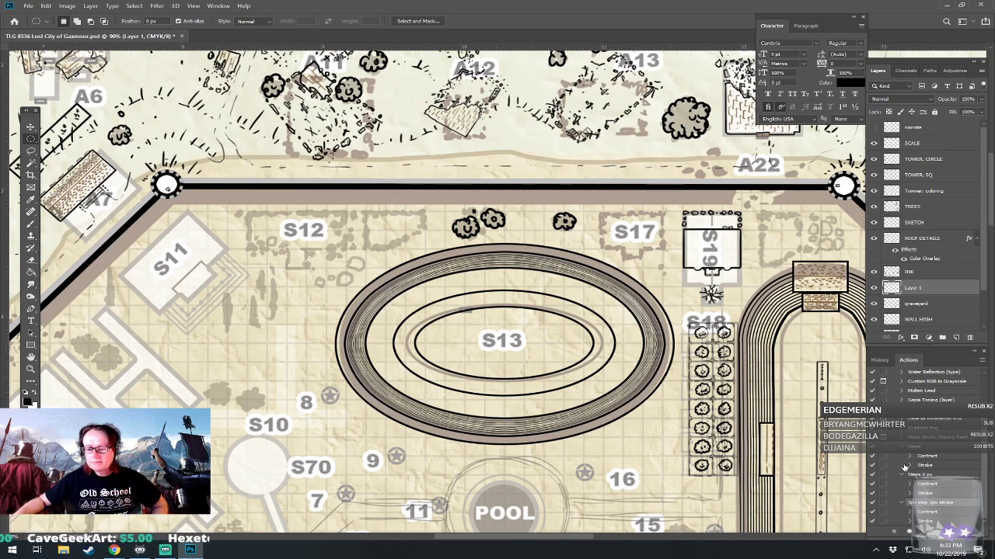
Revert the history to the Magic Wand selection of the S13 ring, before the contractions and 1 px strokes.
left_click(879, 360)
scroll(913, 466, "up", 5)
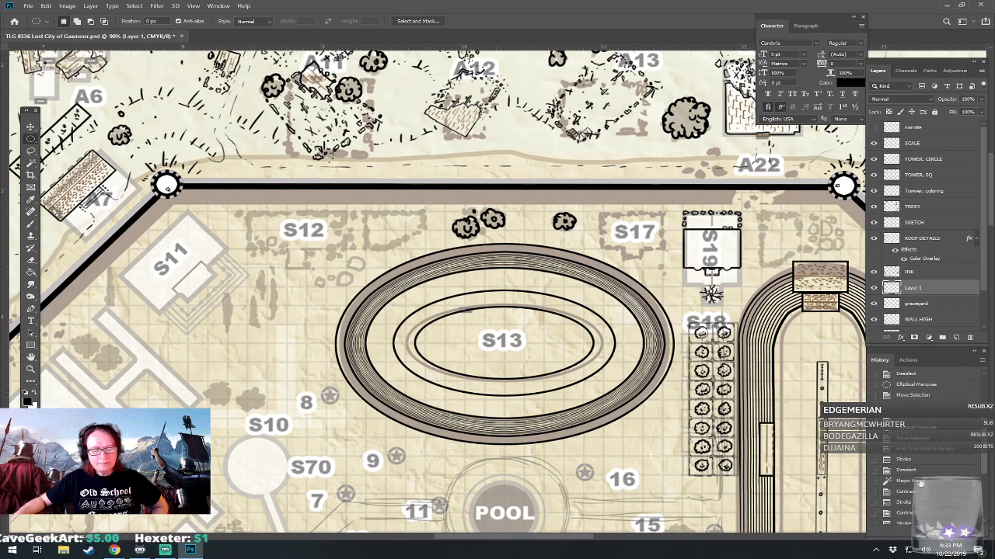
left_click(909, 481)
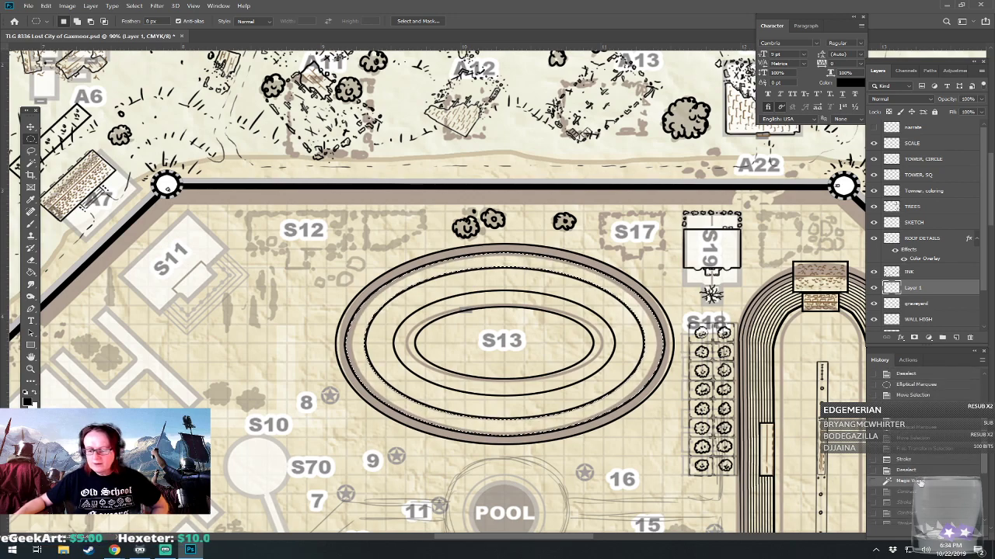
Set the foreground color to a mid gray for stroking S13's step lines.
scroll(919, 482, "down", 2)
left_click(907, 361)
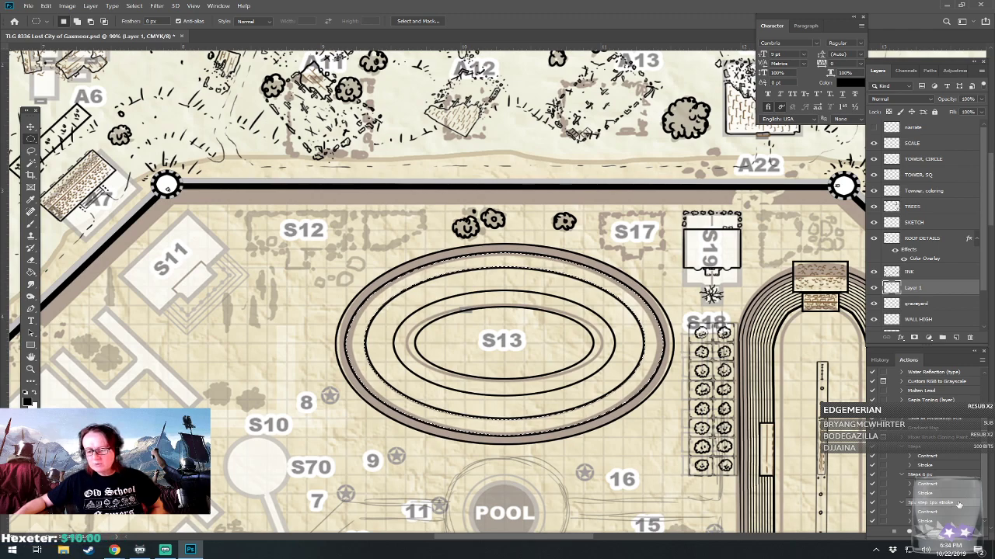
left_click(28, 401)
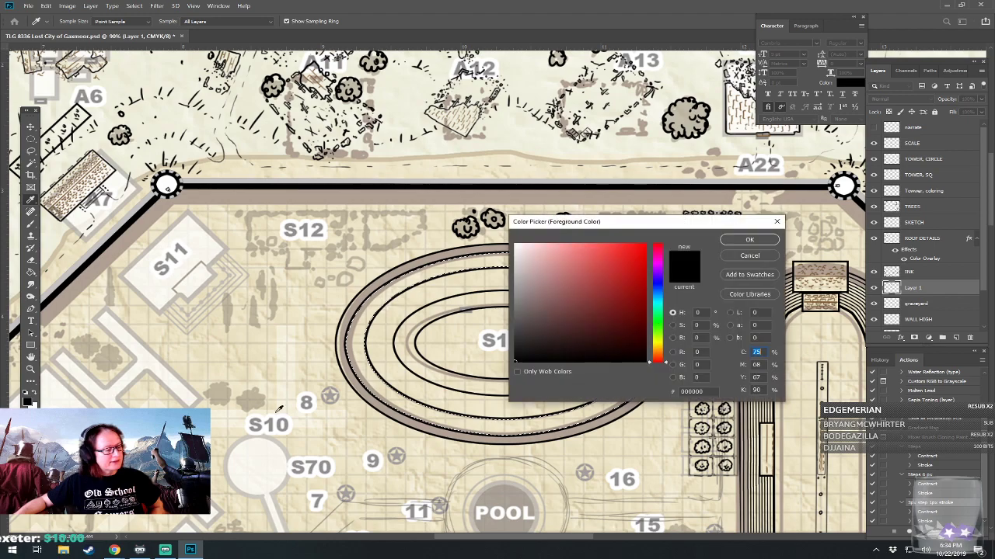
left_click(504, 309)
left_click(504, 309)
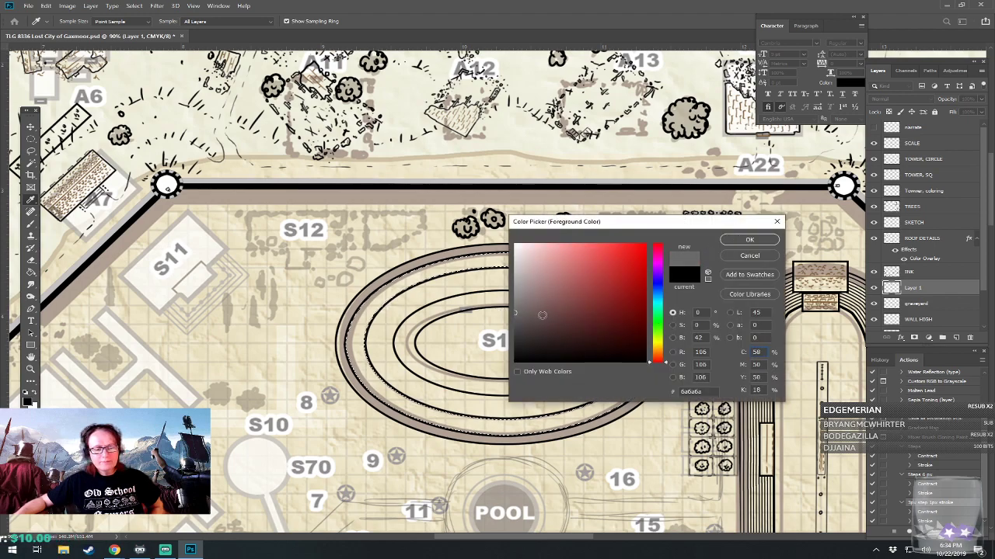
left_click(502, 310)
left_click(776, 241)
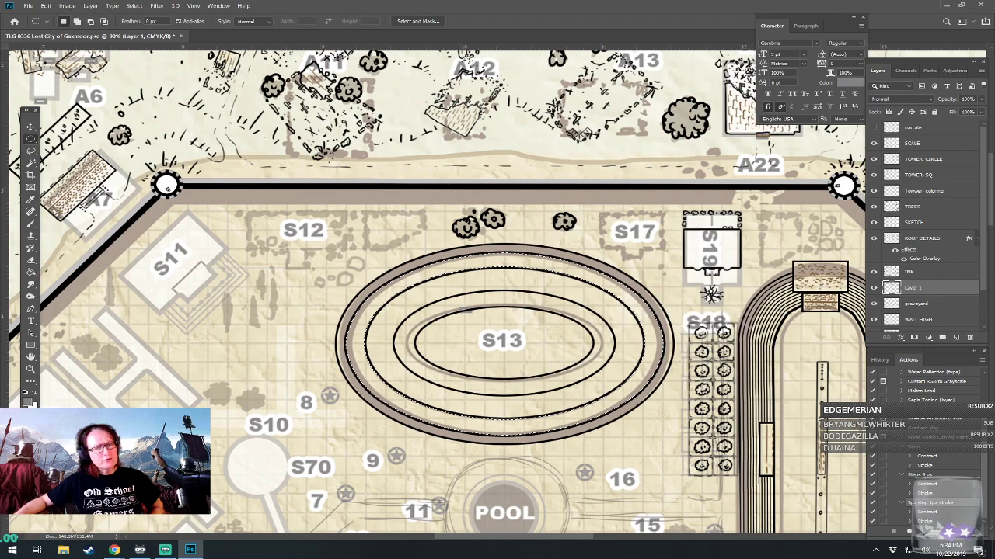
Try filling S13's outer ring by replaying the "3px step 1px stroke" action, and revert the history to before those strokes.
key("x")
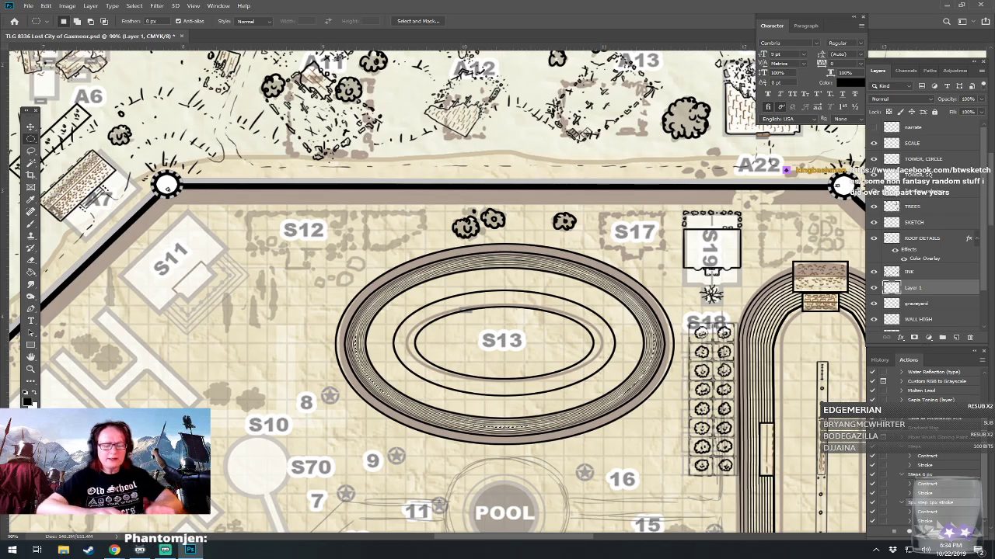
scroll(470, 425, "up", 3)
scroll(470, 425, "down", 6)
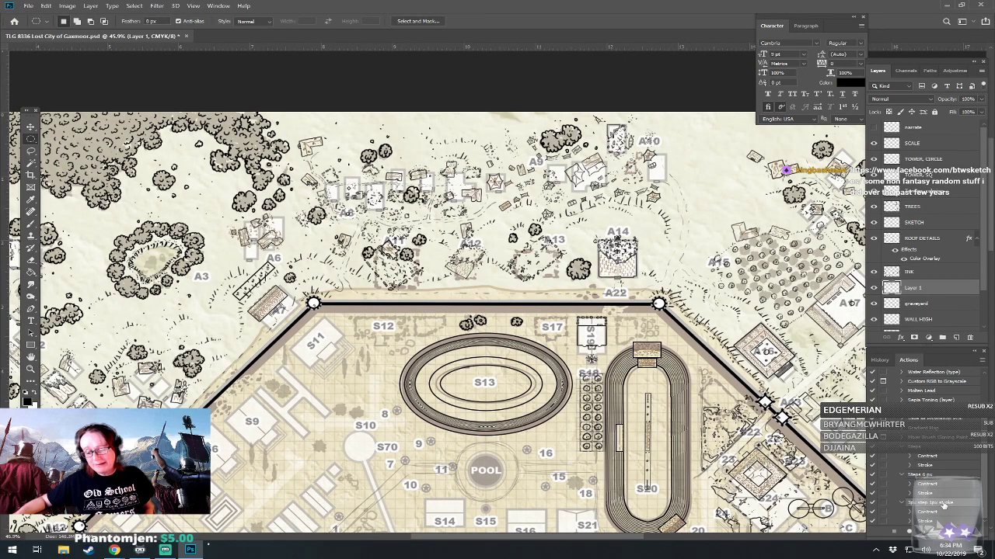
left_click(882, 361)
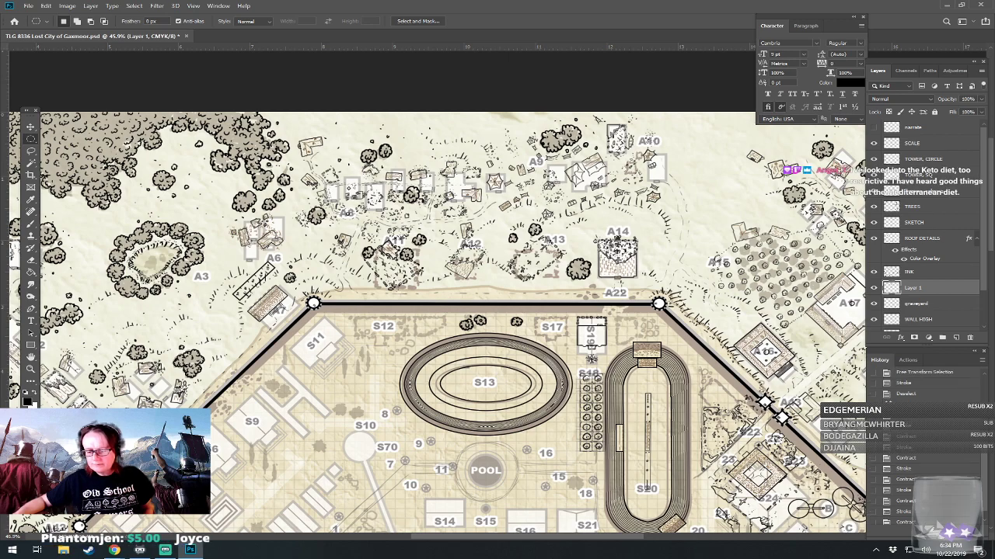
left_click(909, 361)
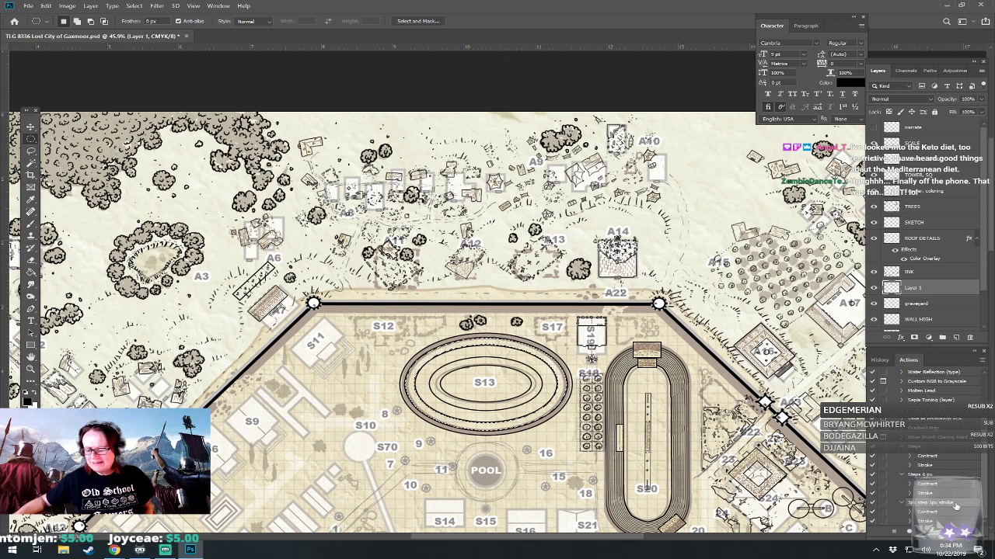
Create a new action named "3px step 1px stroke GRAY" in the Default Actions set and start recording it.
left_click(955, 531)
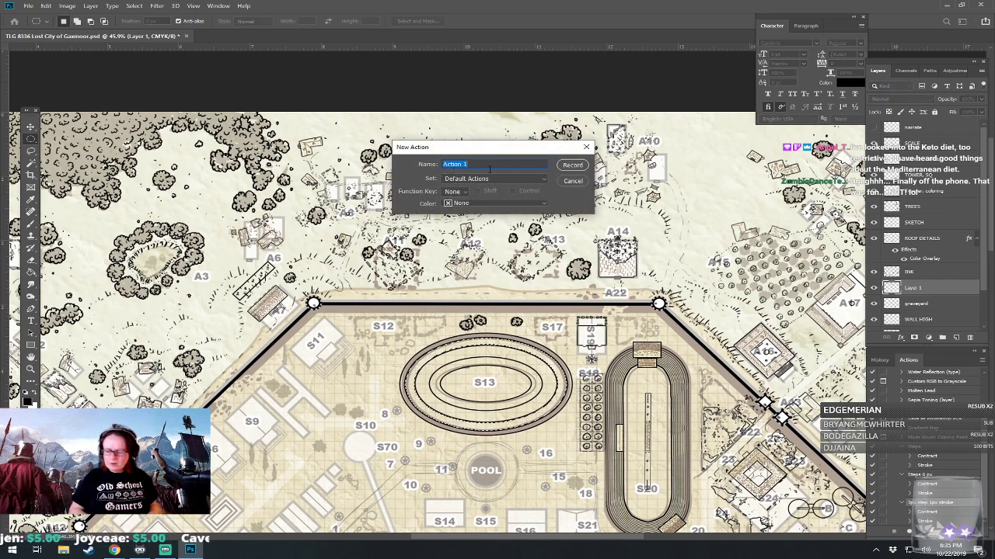
type("3p")
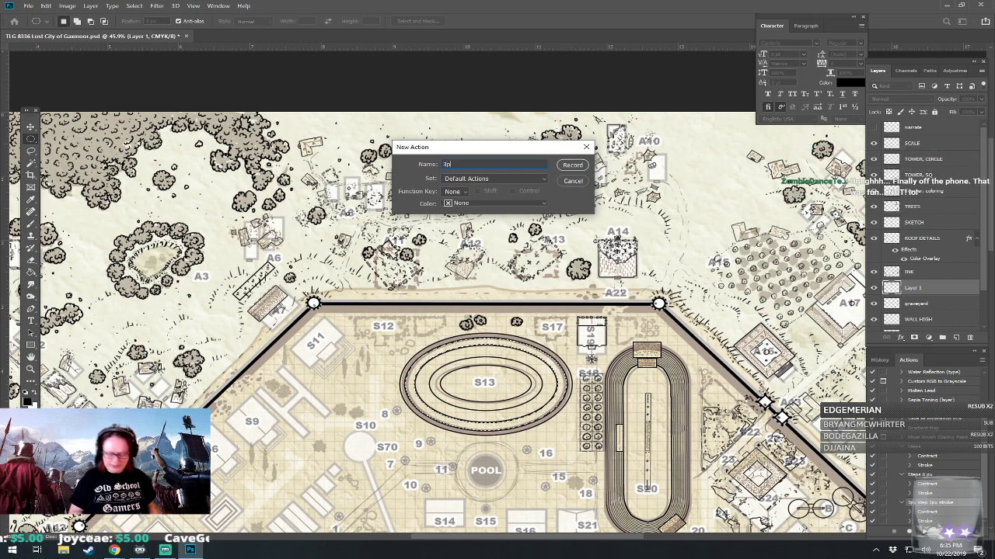
type("x st")
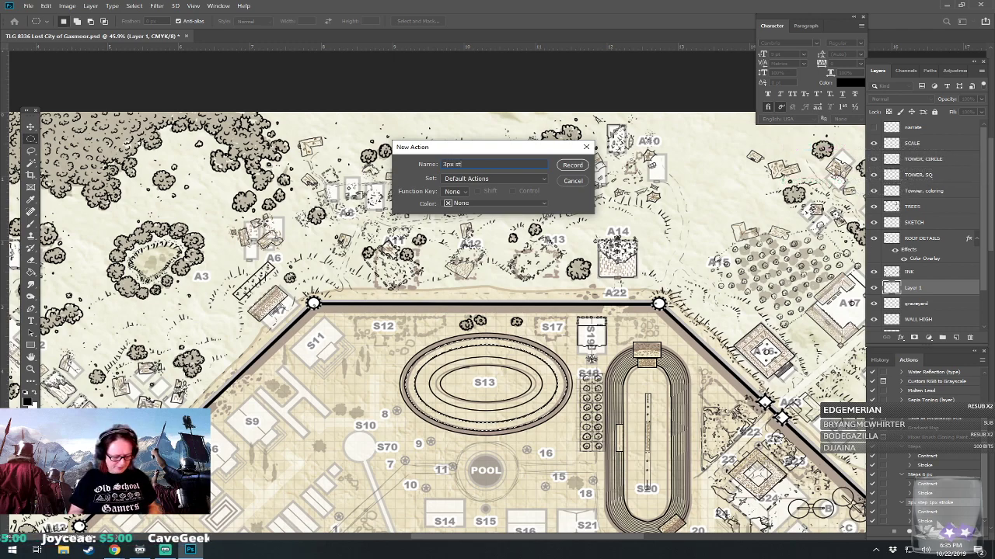
type("ep 1px")
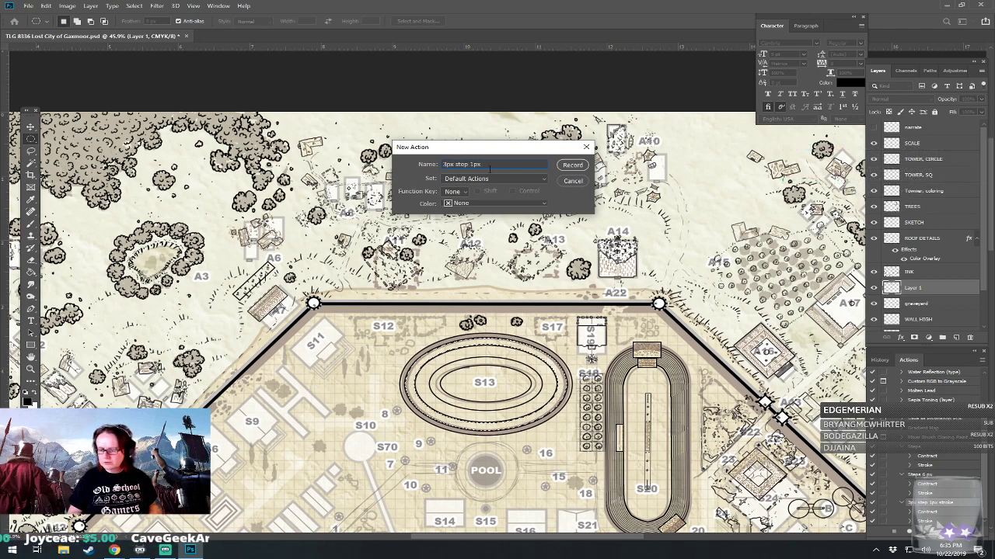
type(" stroke")
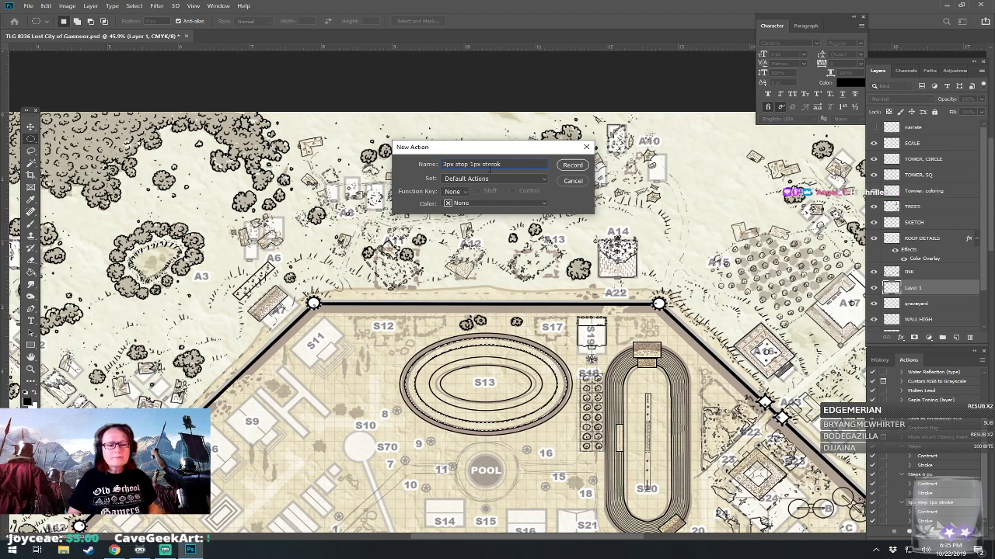
key("BackSpace")
key("BackSpace")
type("r")
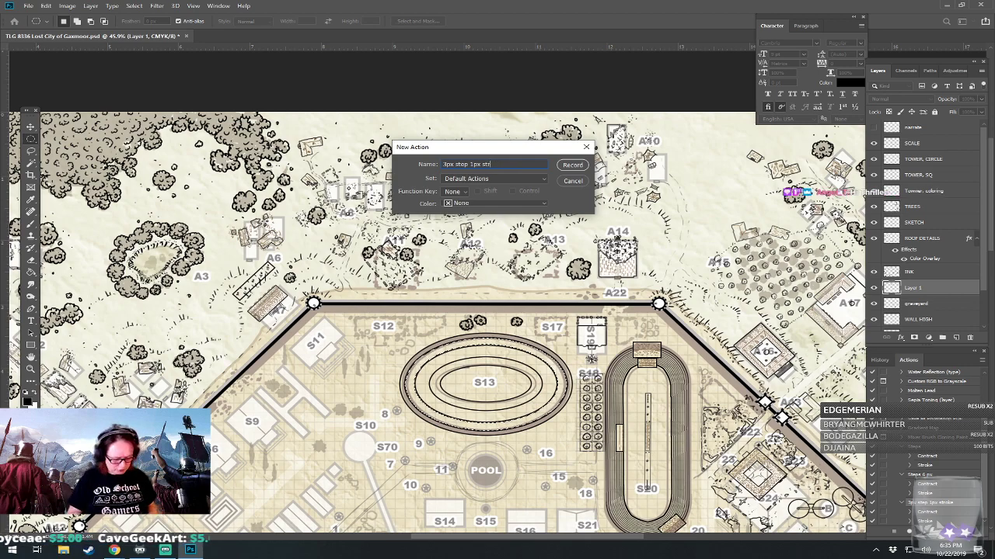
type("oke GRAY")
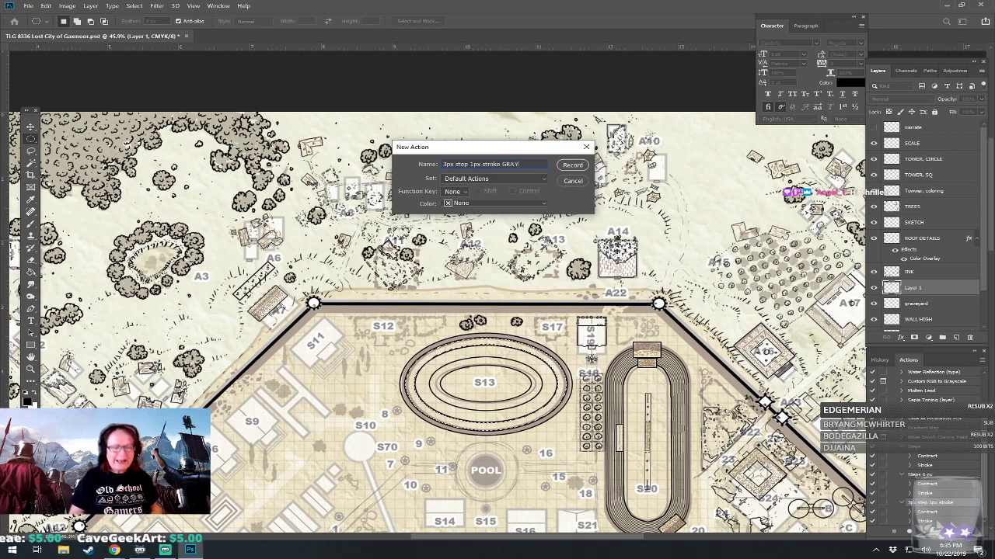
left_click(572, 166)
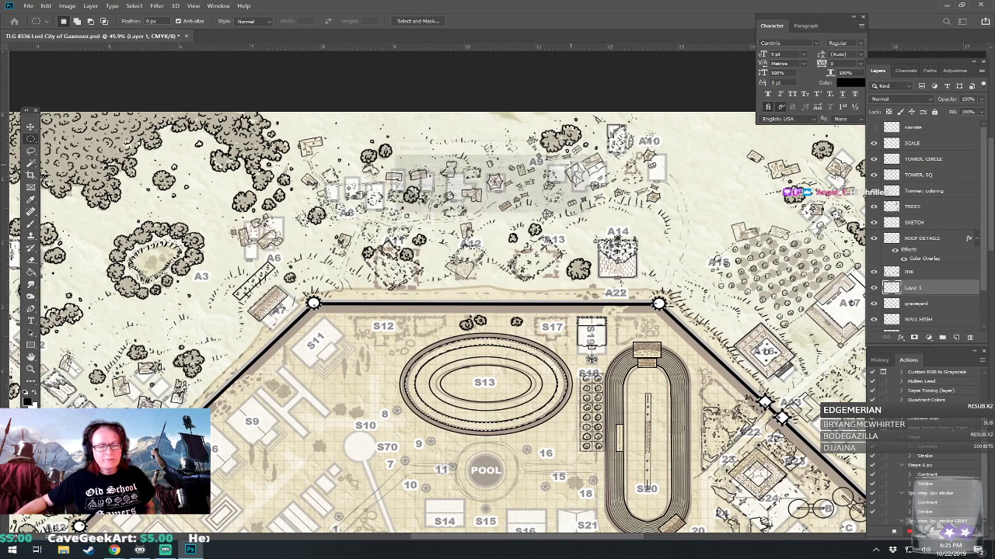
Record a 3 px contraction of the S13 outer ring selection.
left_click(133, 8)
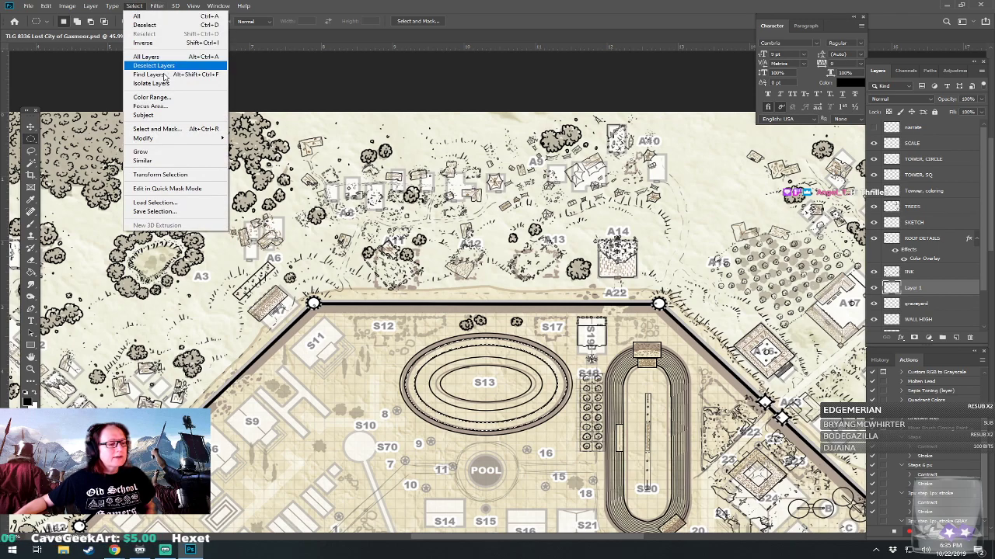
mouse_move(222, 139)
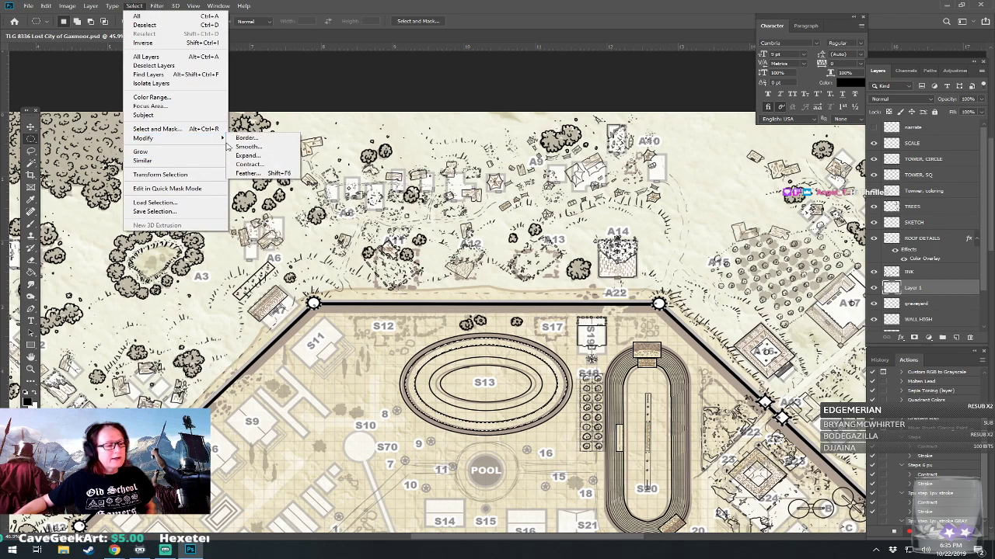
left_click(249, 164)
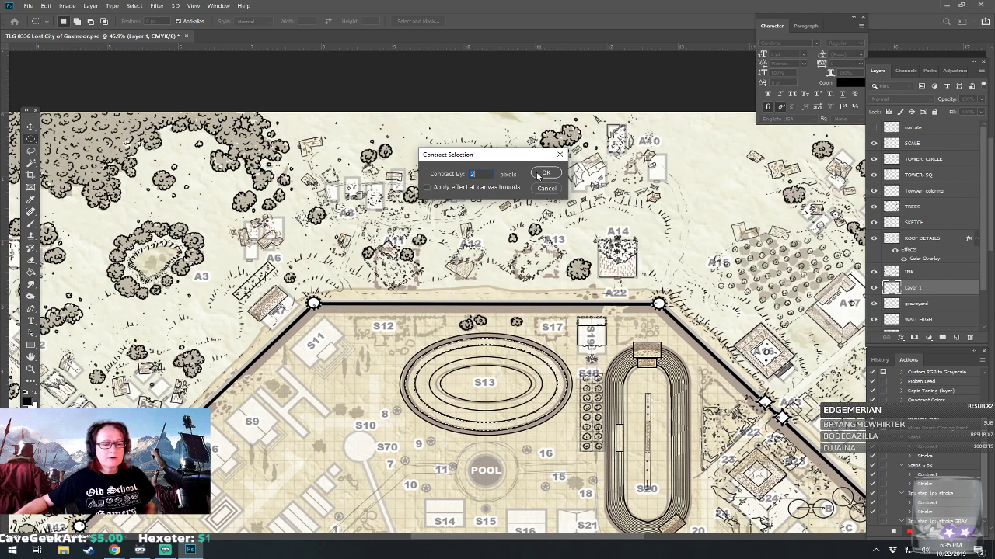
left_click(543, 174)
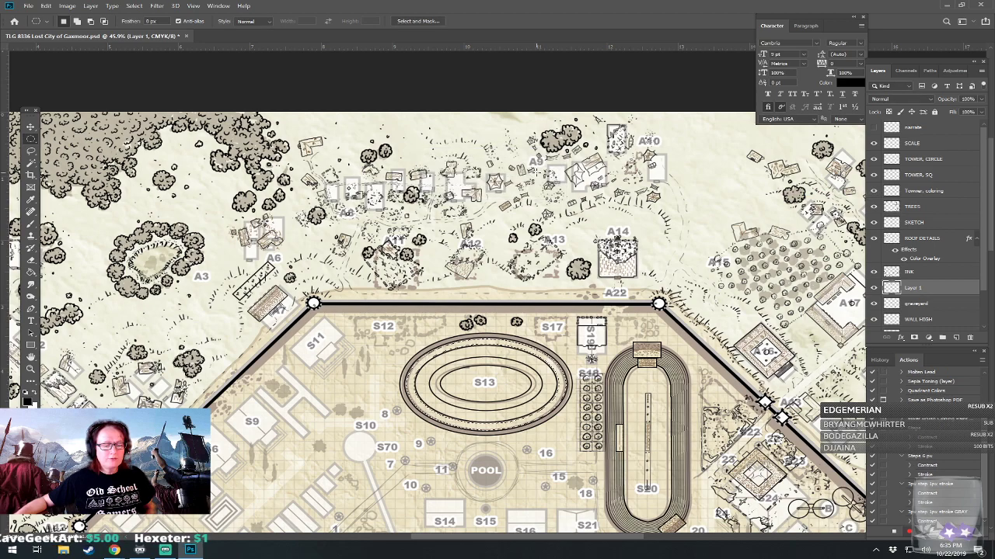
Record a 1 px inside stroke in gray 808080, and replay the finished action across S13's outer ring.
left_click(46, 7)
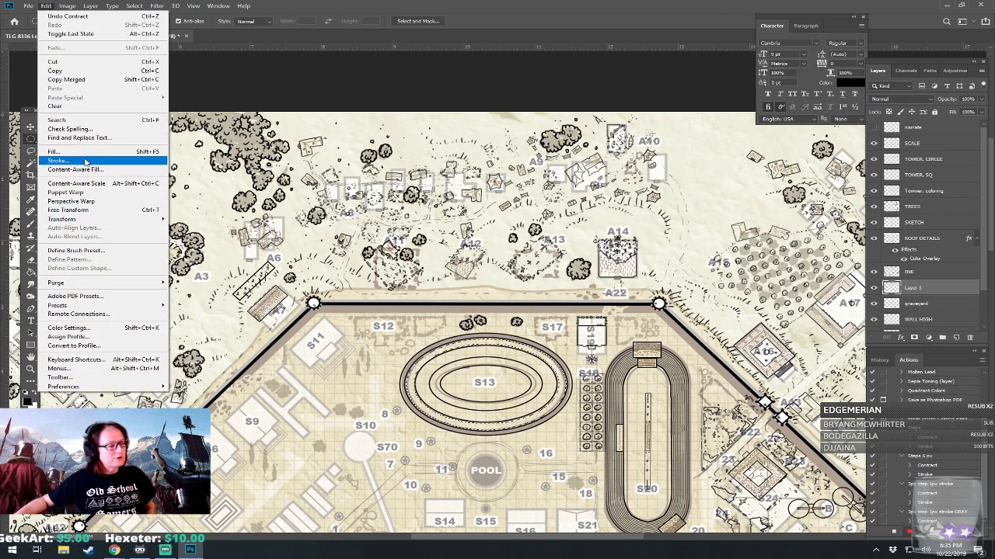
left_click(88, 161)
left_click(576, 324)
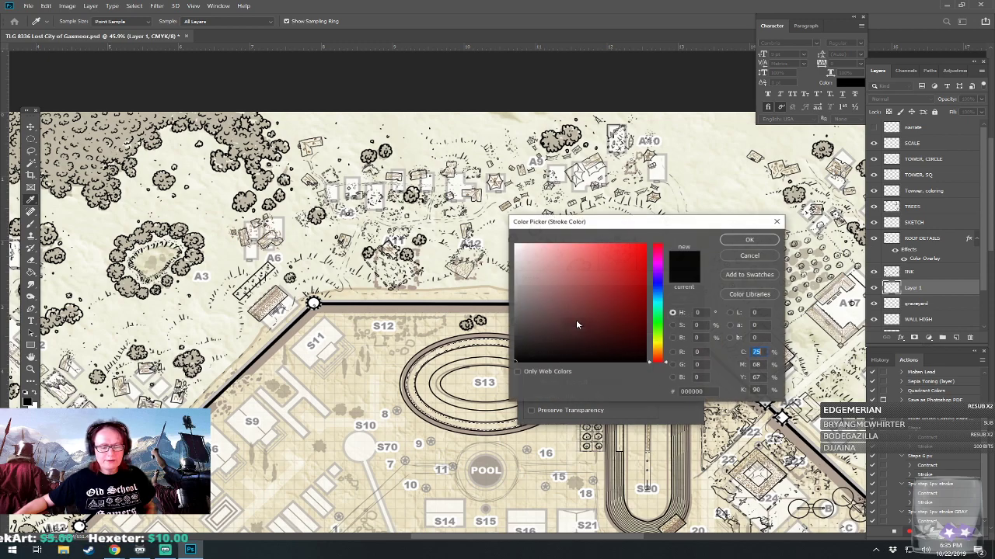
left_click_drag(513, 289, 512, 303)
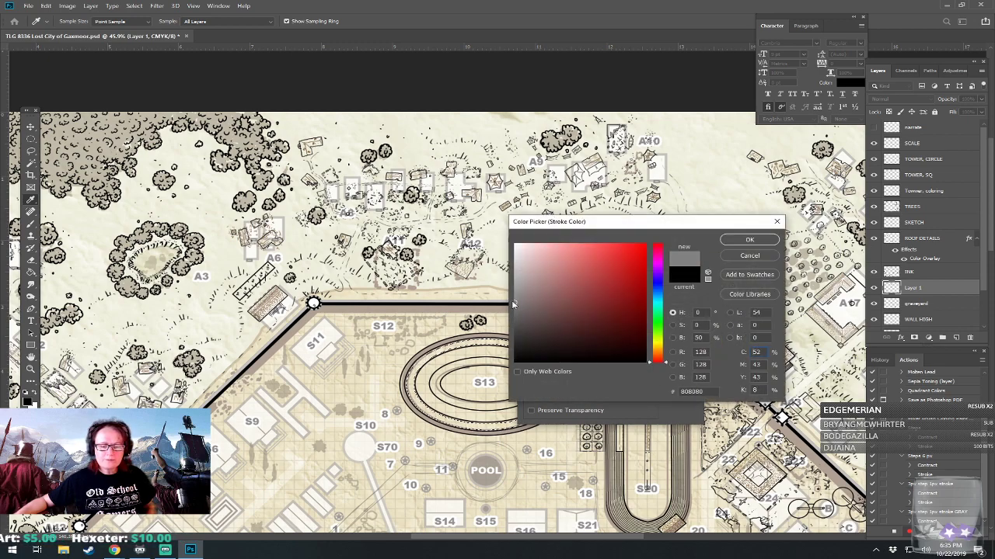
left_click(739, 242)
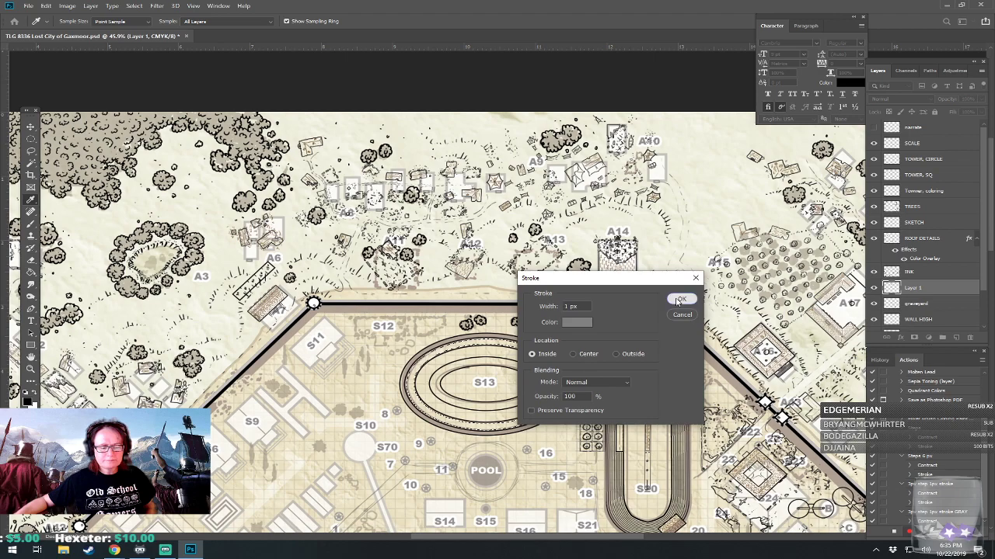
left_click(678, 300)
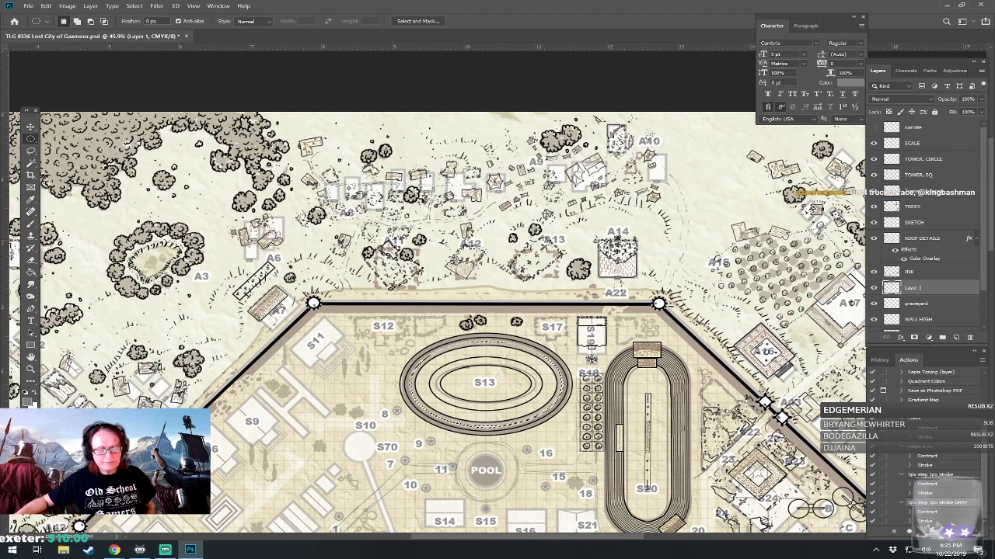
Select the blank ring just inside S13's gray step lines with the Magic Wand.
scroll(476, 403, "up", 3)
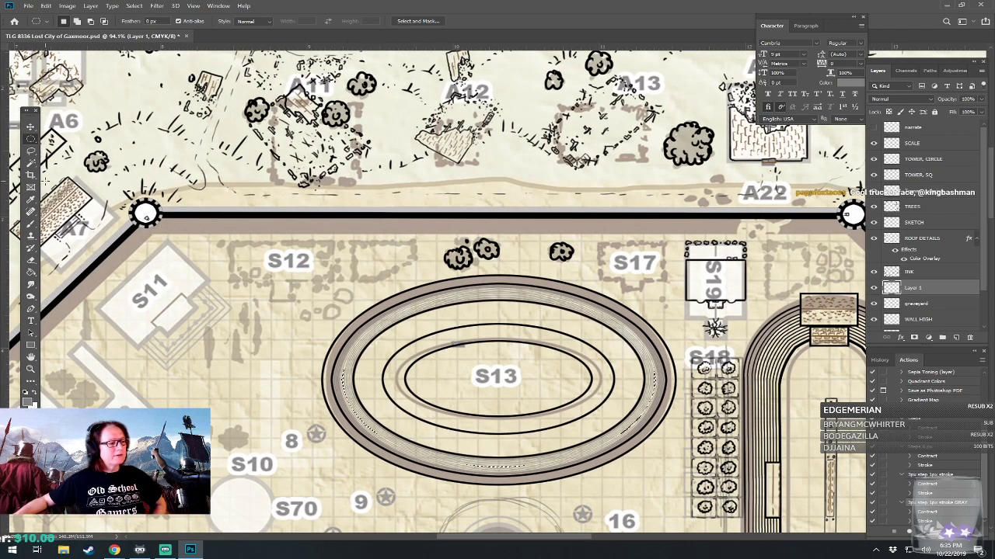
left_click(32, 164)
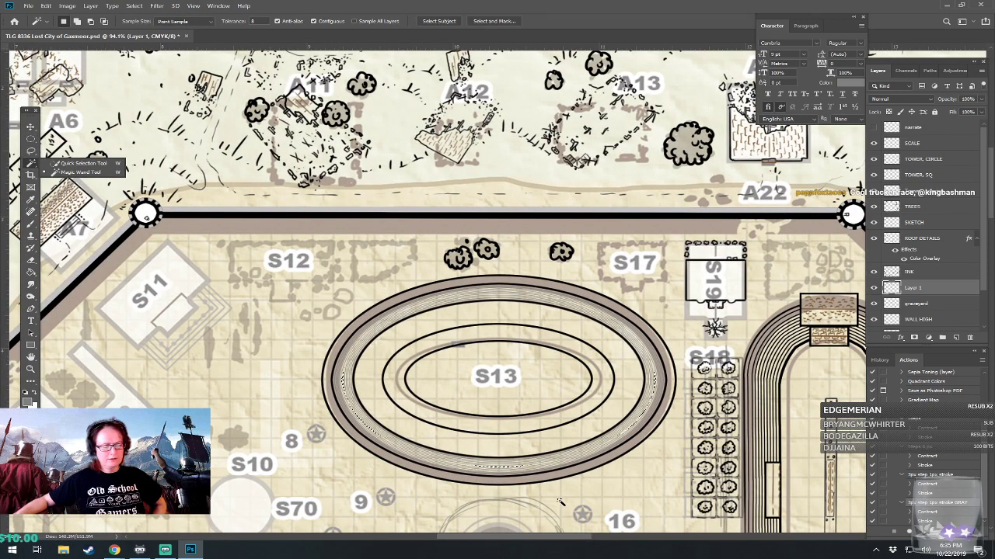
left_click(622, 416)
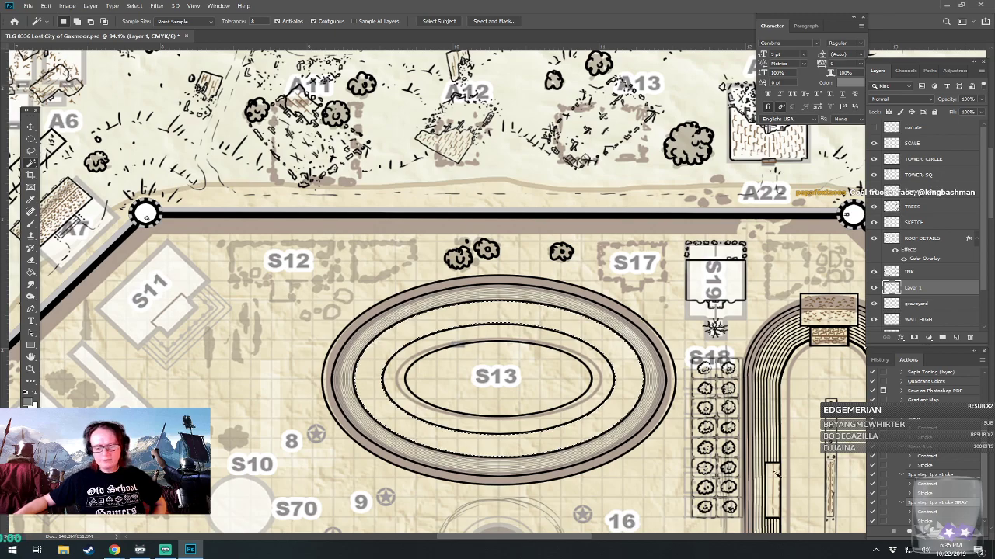
Hide the TRACE layer so the inked linework stands on the plain white background.
scroll(552, 393, "down", 1)
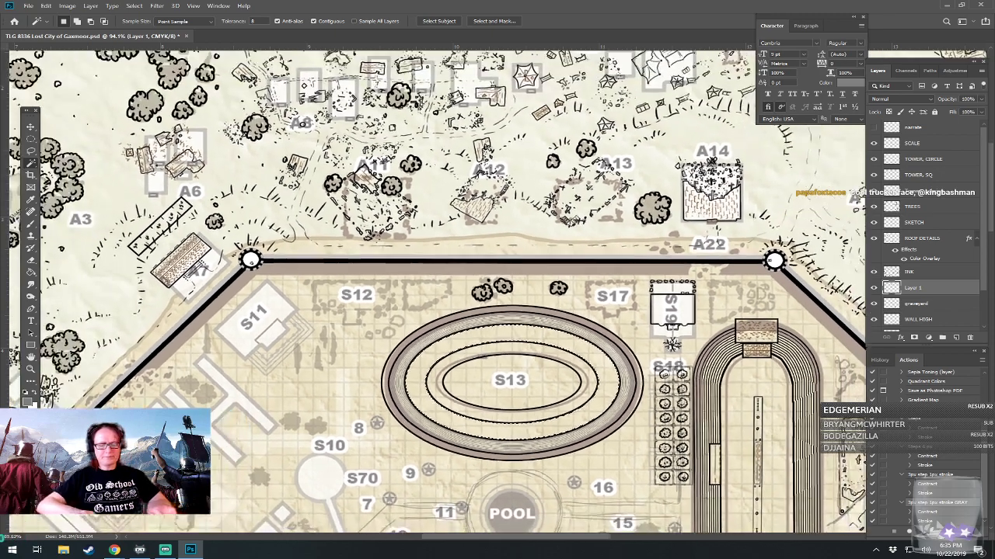
scroll(464, 473, "down", 1)
scroll(925, 303, "down", 2)
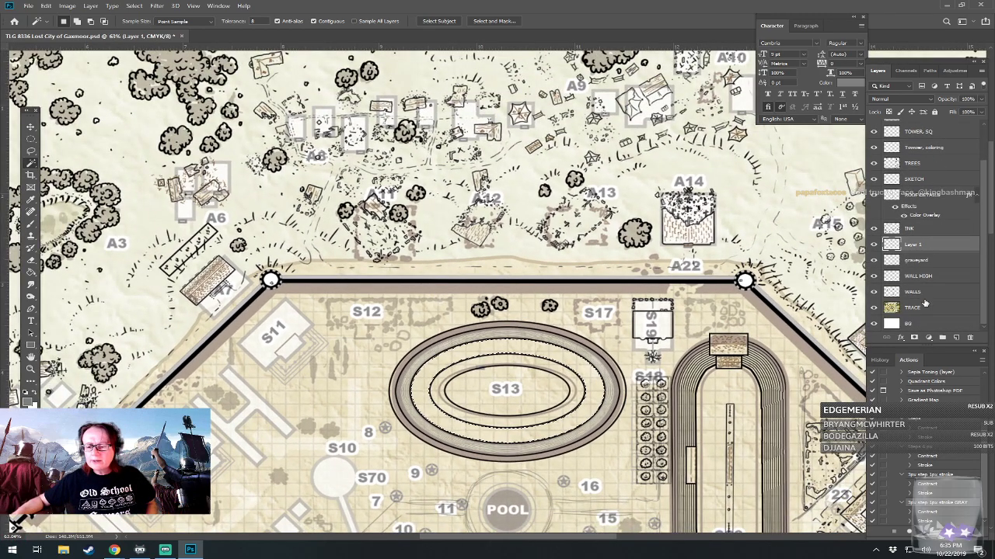
left_click(873, 323)
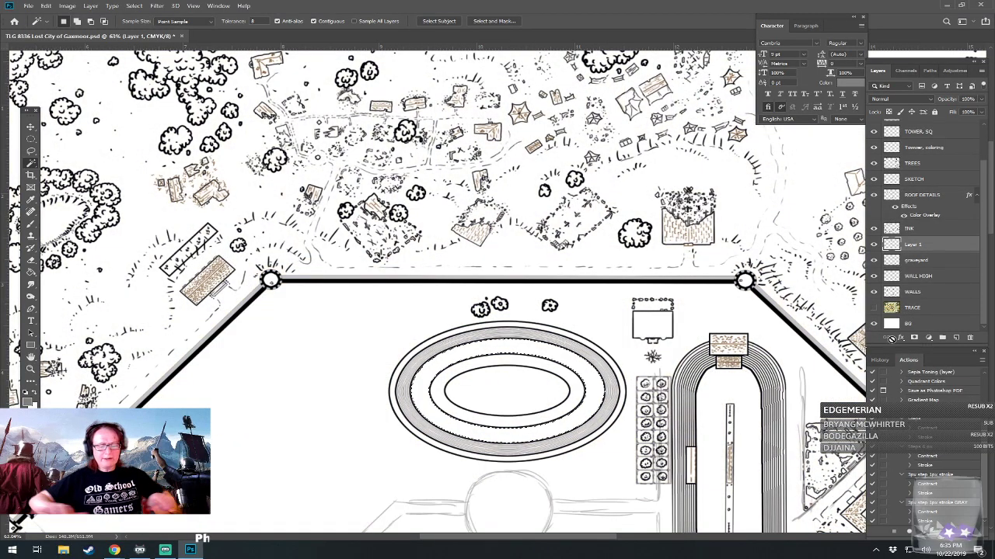
Examine how S13's gray step lines read against the neighbouring racetrack and the whole map at several scales.
scroll(464, 321, "down", 4)
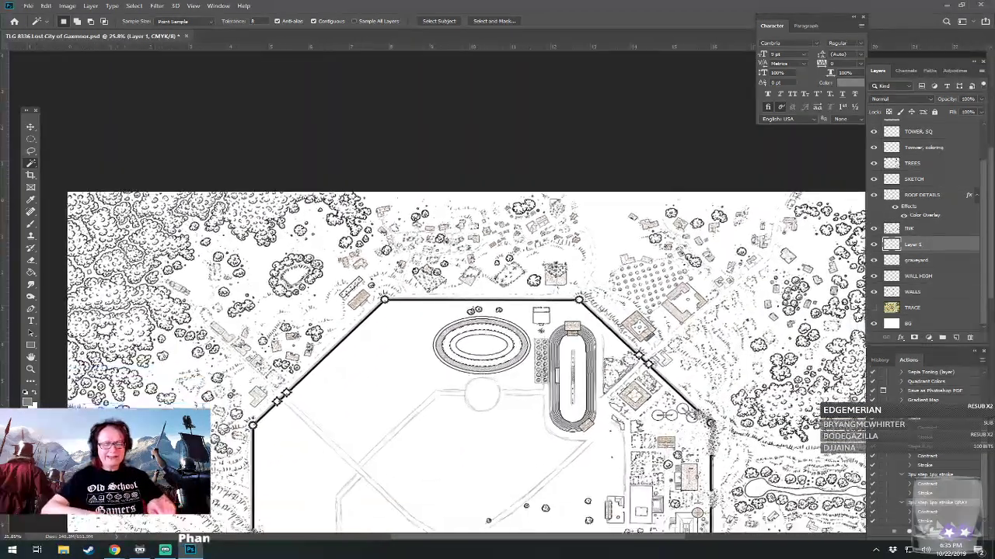
scroll(464, 321, "down", 2)
scroll(464, 321, "up", 1)
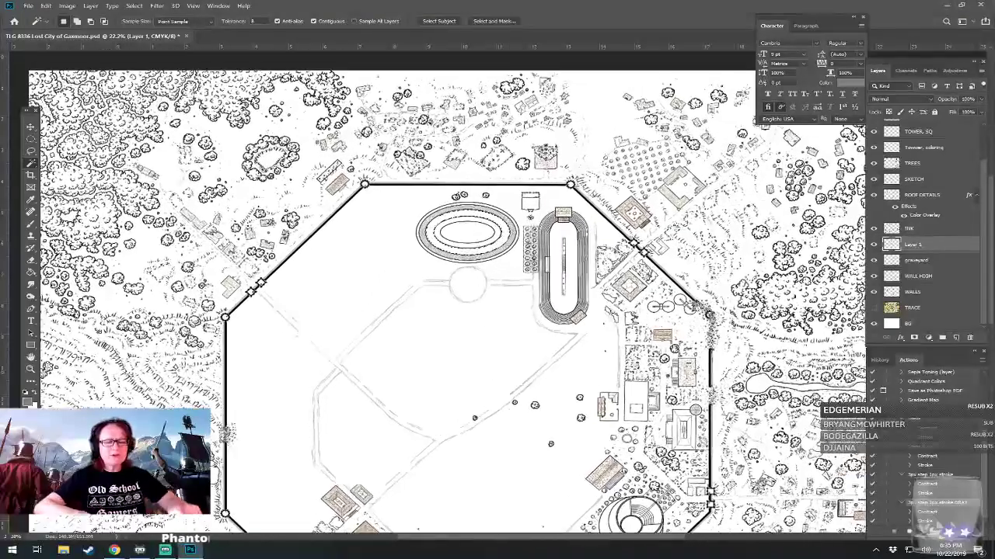
scroll(486, 177, "up", 4)
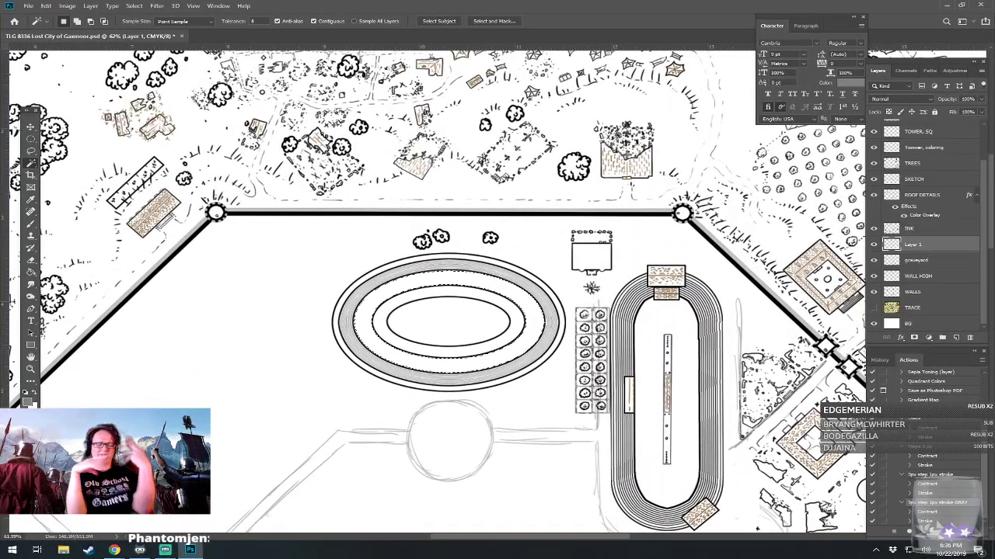
scroll(498, 327, "down", 1)
scroll(684, 435, "up", 2)
scroll(614, 478, "down", 1)
scroll(705, 511, "down", 1)
scroll(706, 512, "down", 1)
scroll(706, 512, "up", 2)
scroll(471, 275, "down", 3)
scroll(471, 275, "up", 1)
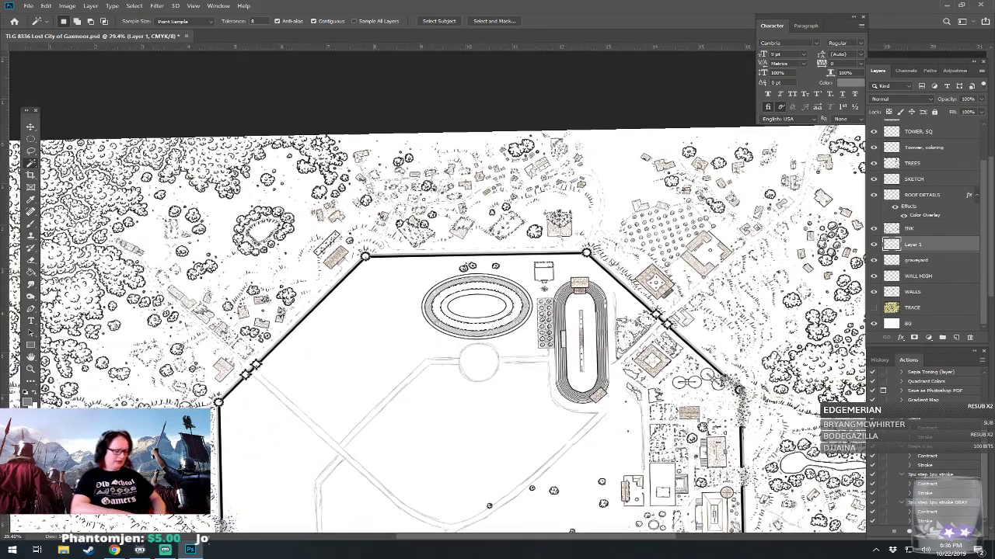
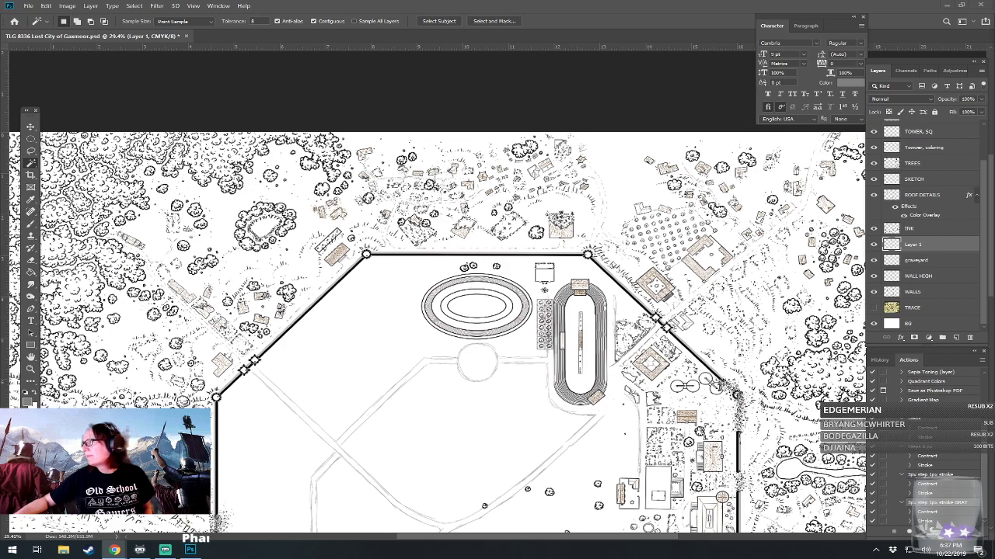
Switch to Chrome and look through the drawings posted on the Facebook page "Sketchings of a bored train wrecker".
key("alt+Tab")
left_click_drag(610, 149, 494, 61)
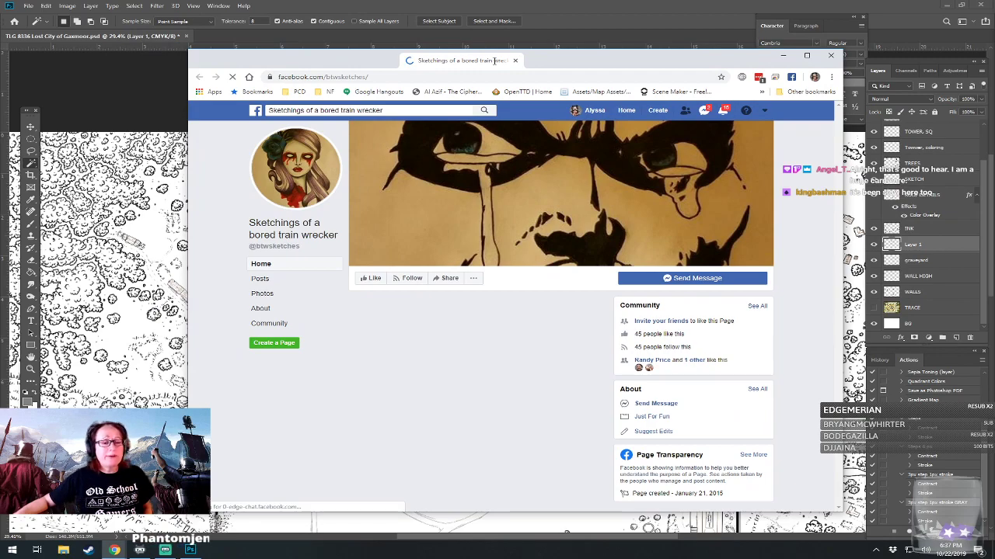
left_click_drag(494, 59, 494, 60)
scroll(478, 254, "down", 2)
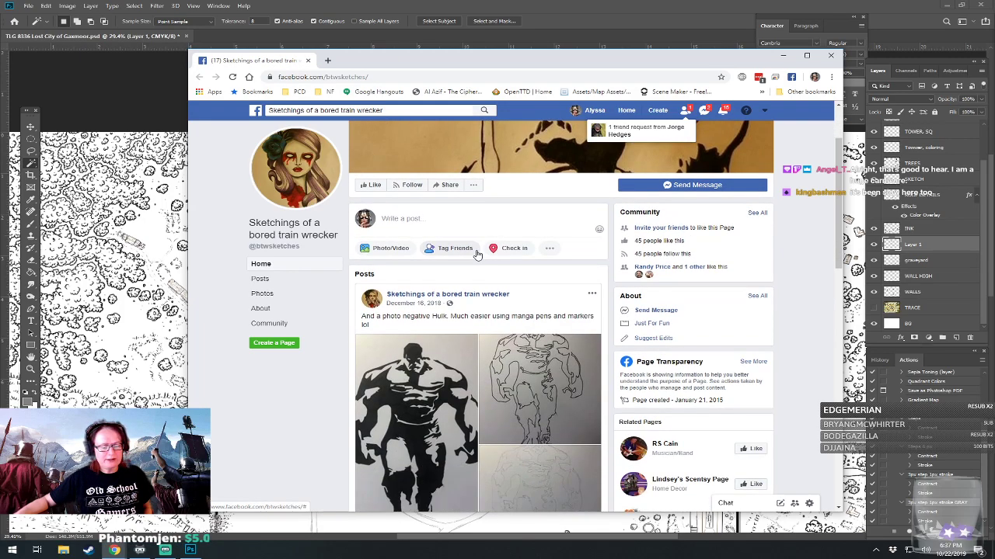
scroll(477, 254, "down", 2)
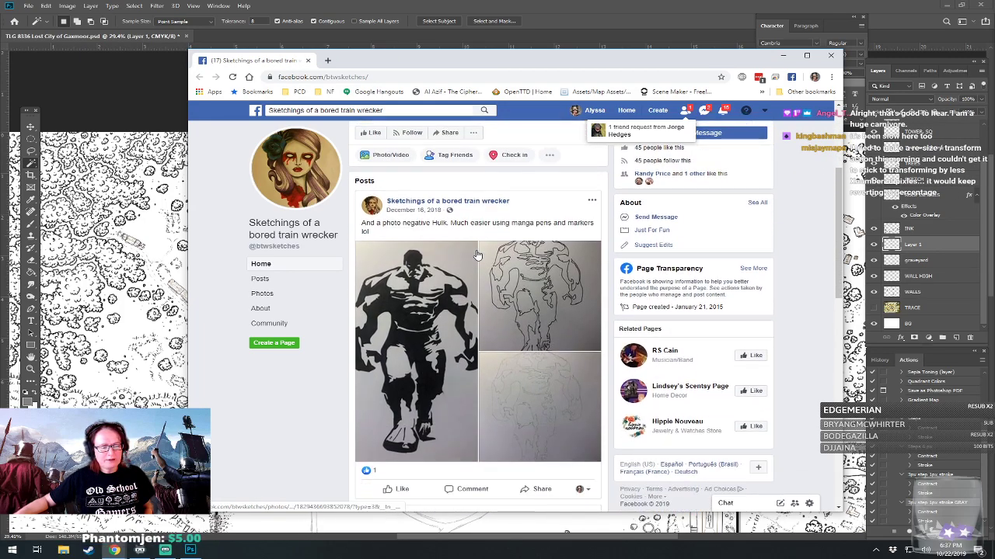
scroll(477, 254, "down", 3)
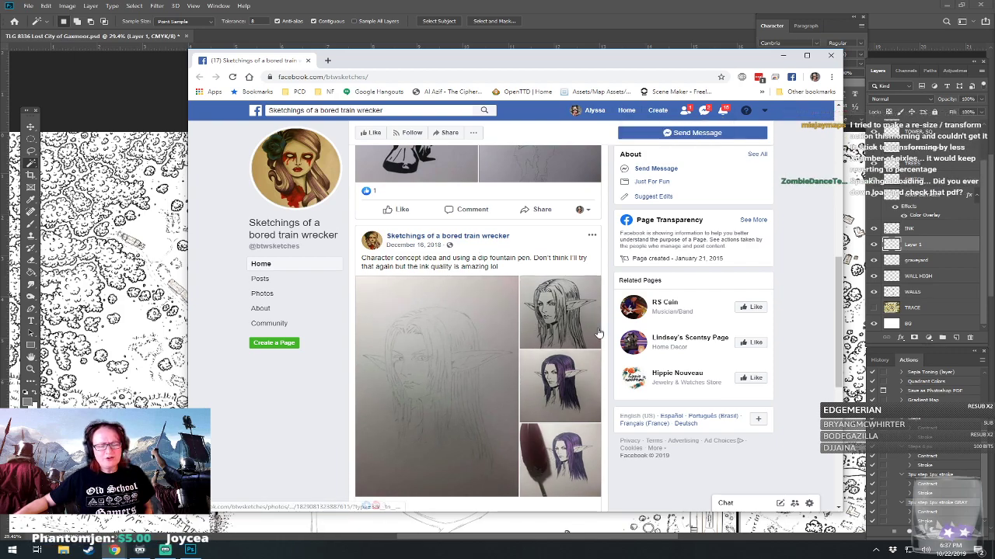
left_click(554, 396)
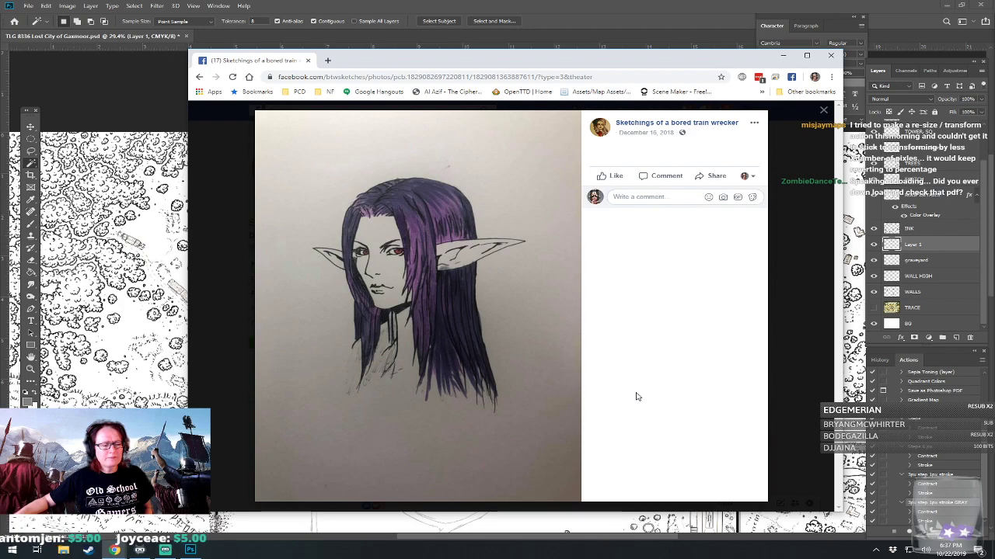
left_click(225, 323)
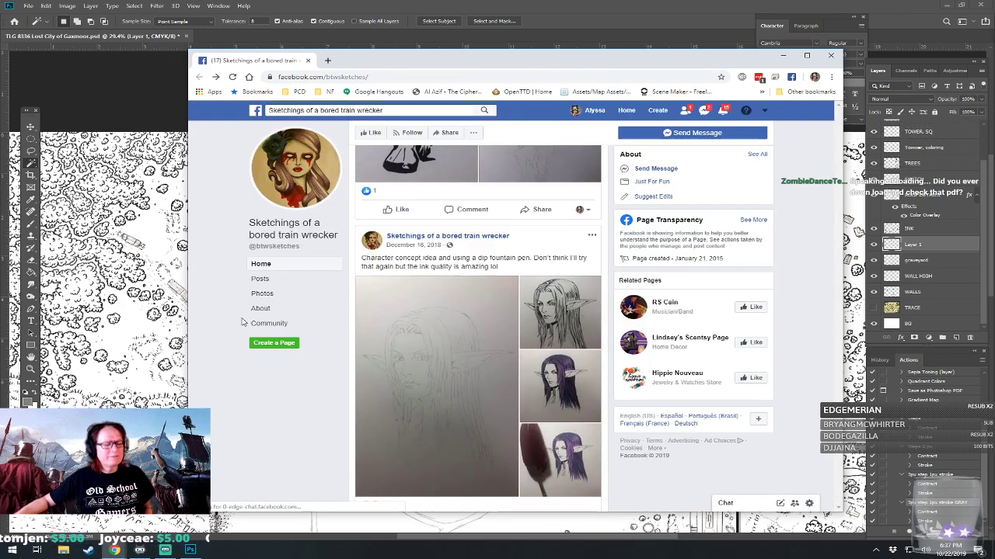
scroll(393, 321, "down", 4)
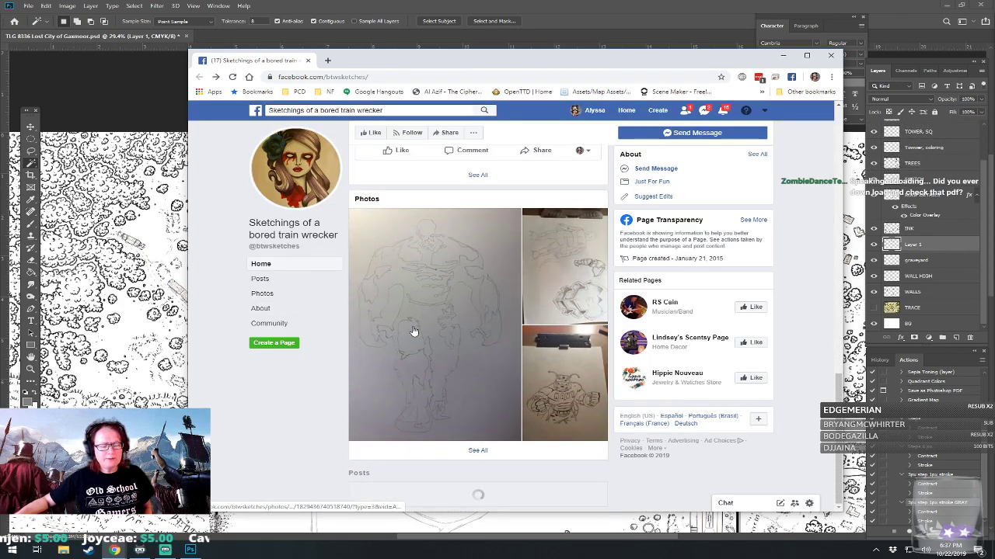
Like the "Sketchings of a bored train wrecker" page, skim its latest posts, and return to the Photoshop map.
scroll(412, 328, "up", 5)
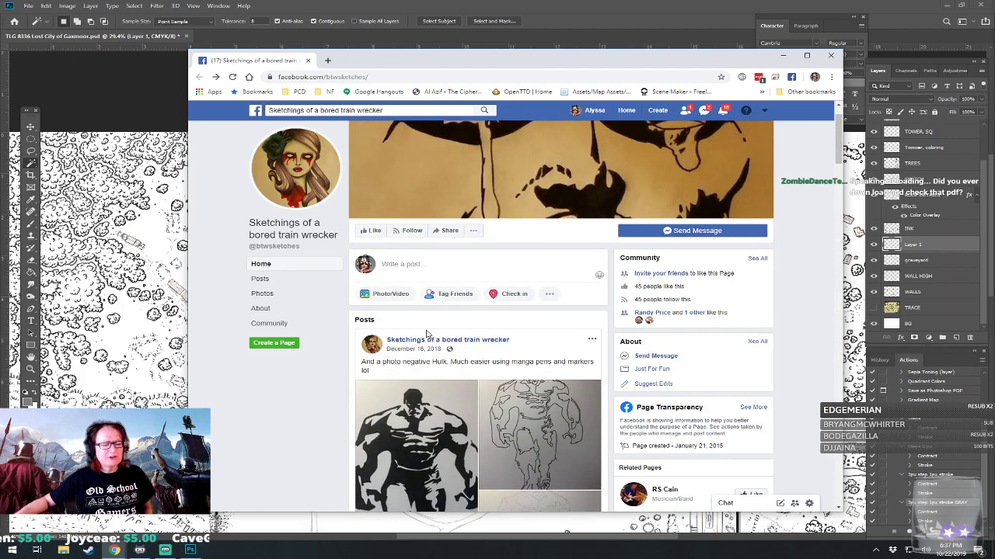
left_click(370, 231)
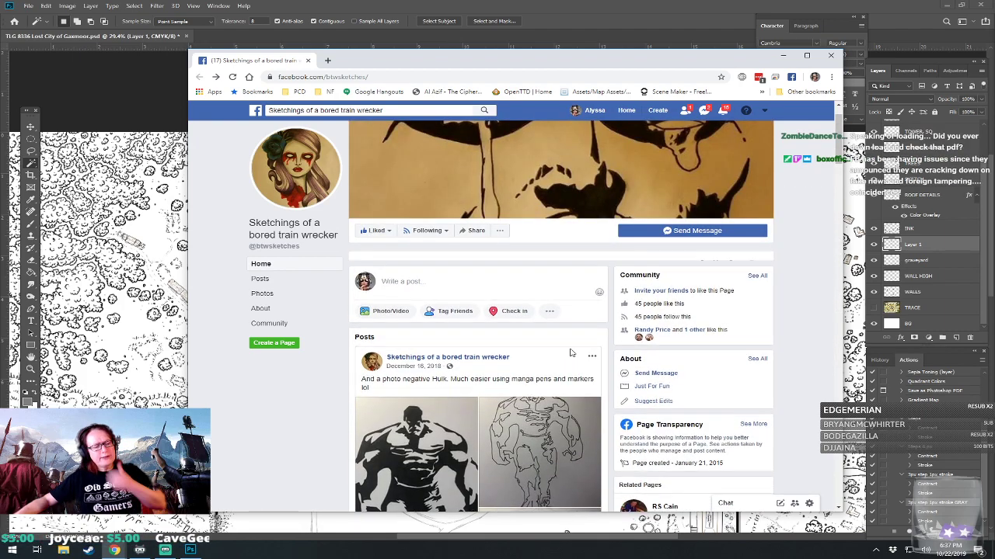
scroll(572, 355, "down", 1)
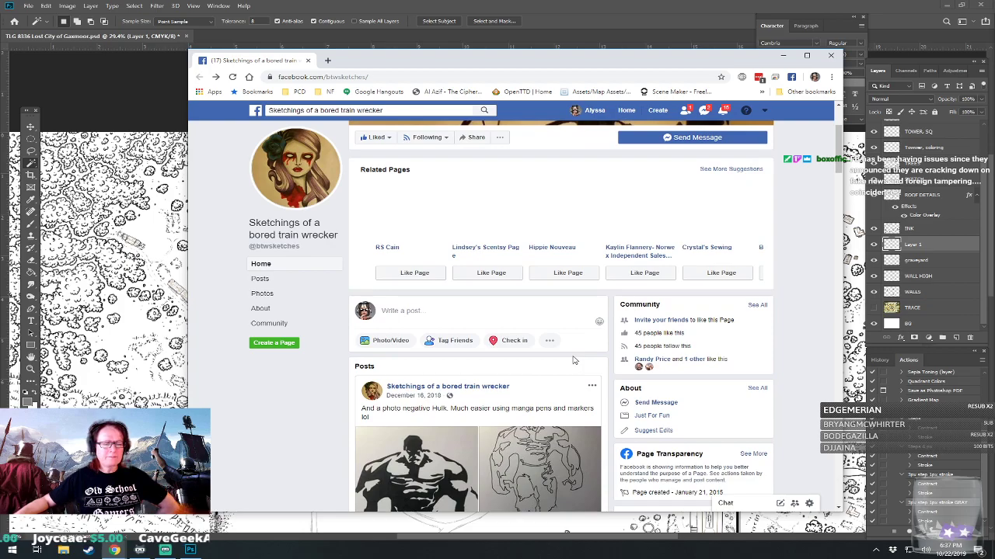
scroll(573, 359, "down", 1)
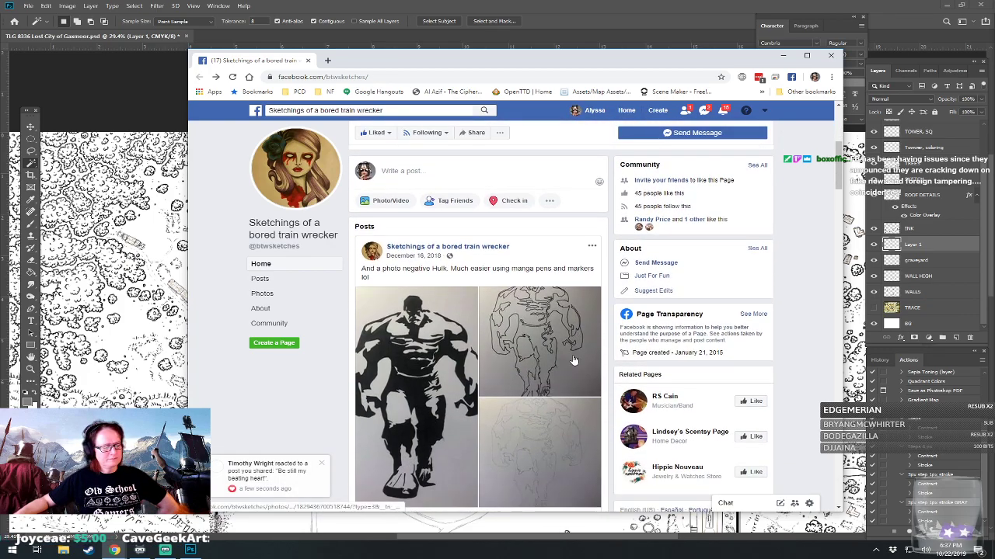
scroll(572, 359, "down", 1)
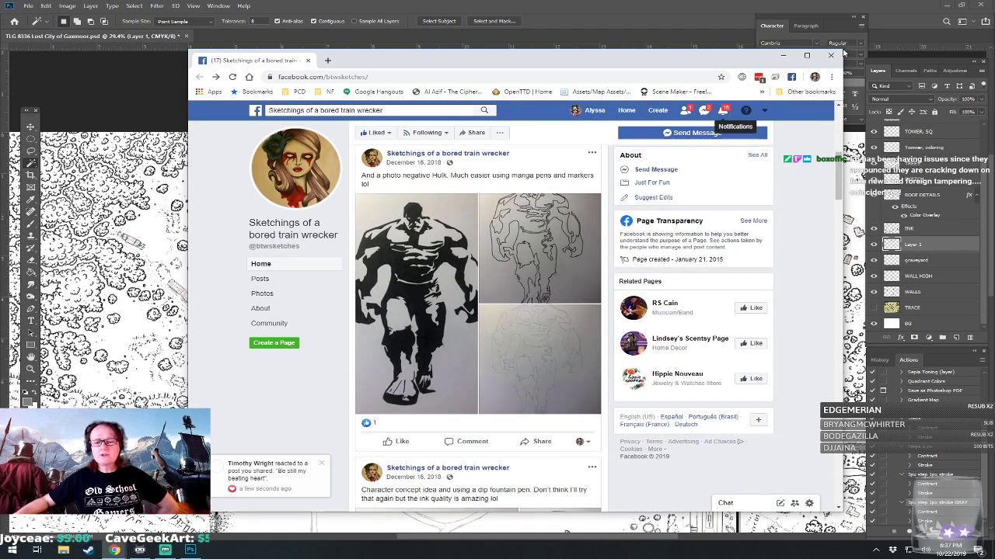
left_click(783, 55)
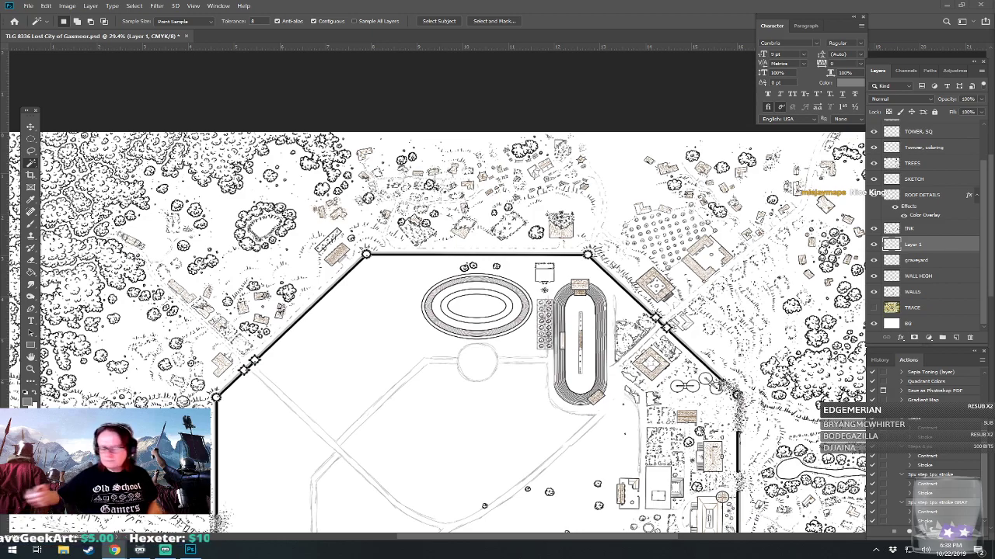
Clear the selection around S13's innermost ring and compare the gray step lines with the surrounding map.
scroll(449, 268, "up", 3)
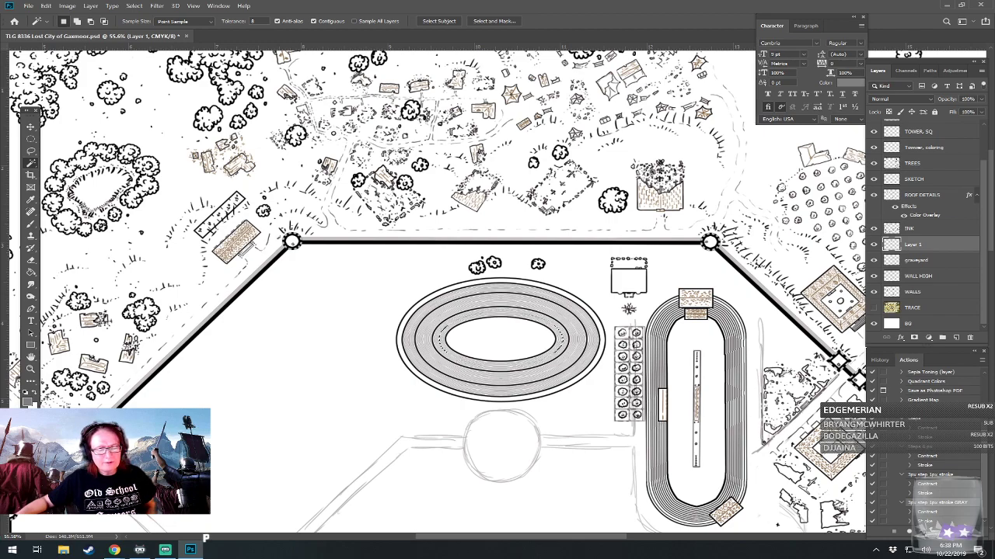
key("ctrl+d")
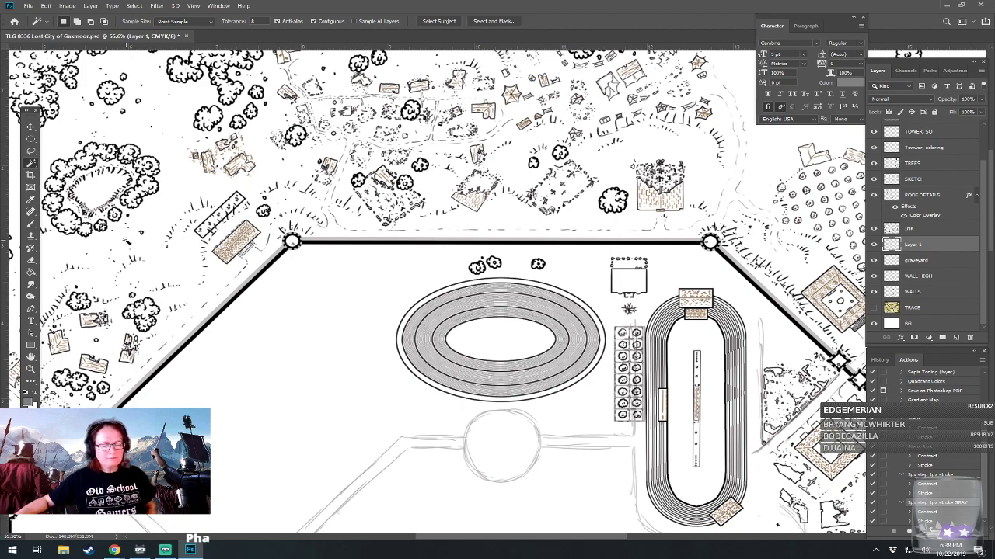
scroll(140, 288, "down", 3)
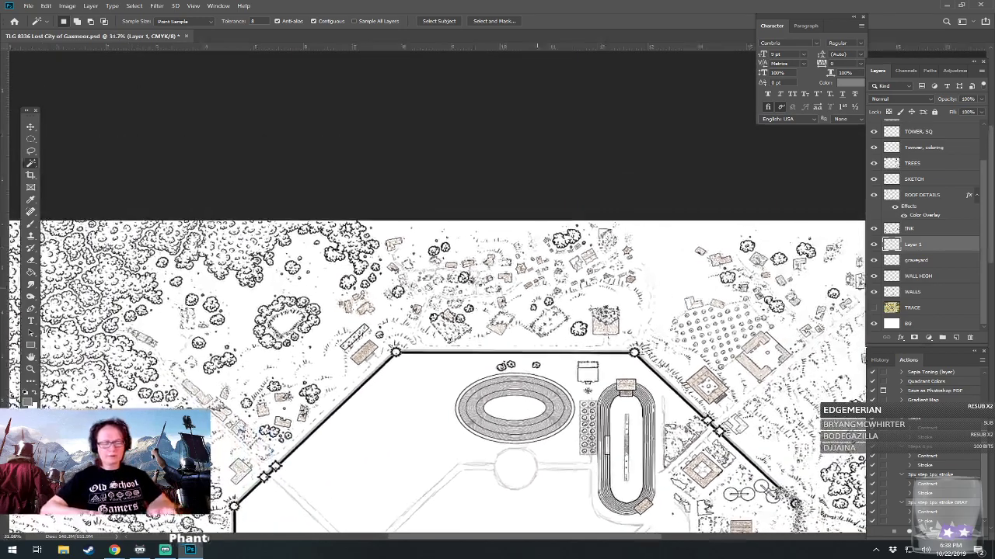
scroll(550, 412, "up", 2)
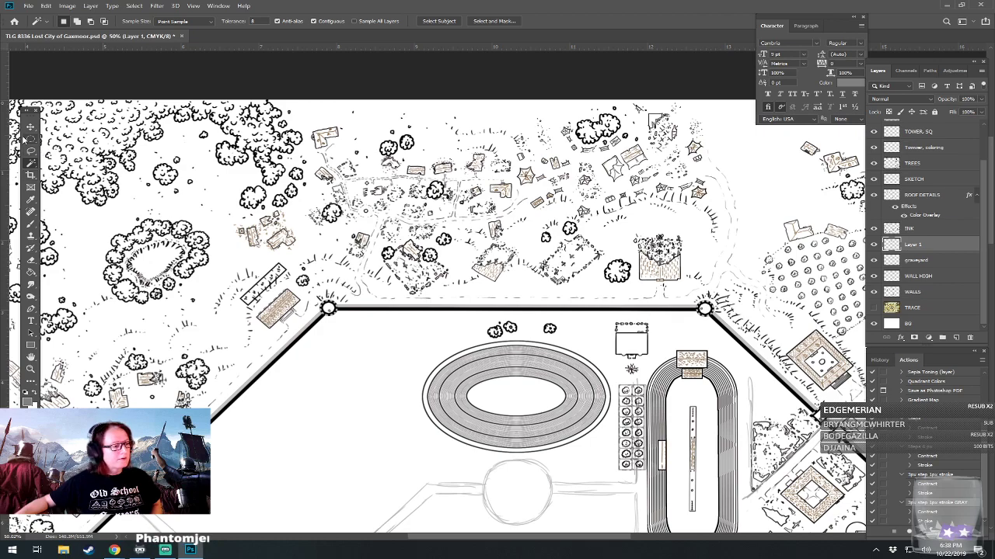
Examine S13's concentric step lines up close and against the neighbouring racetrack and city wall.
left_click_drag(30, 138, 86, 148)
left_click(104, 225)
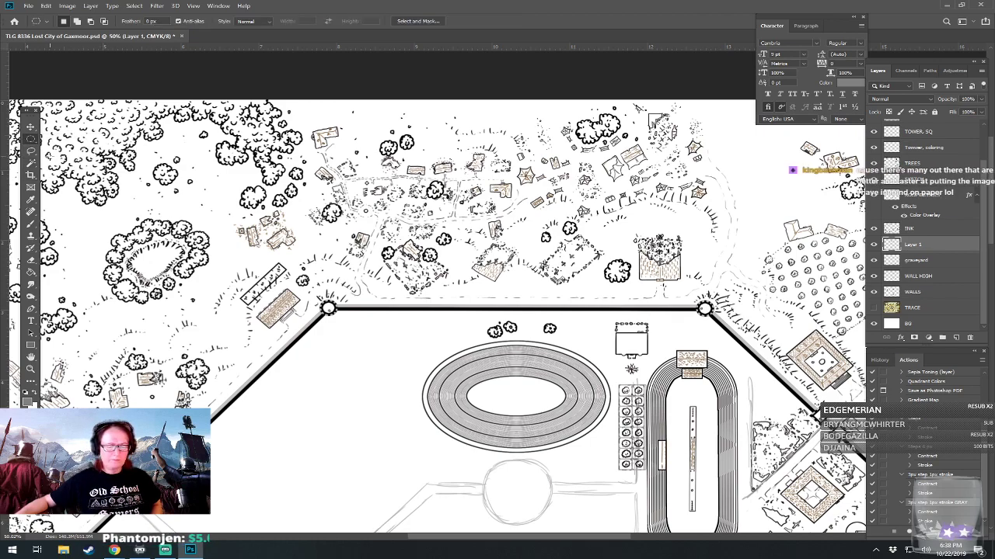
scroll(435, 288, "down", 2)
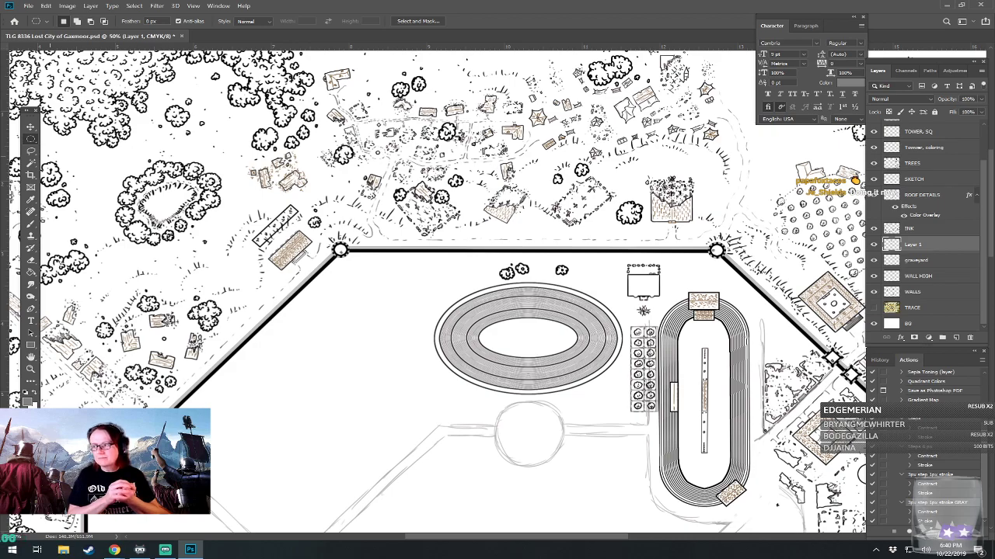
scroll(502, 312, "up", 3)
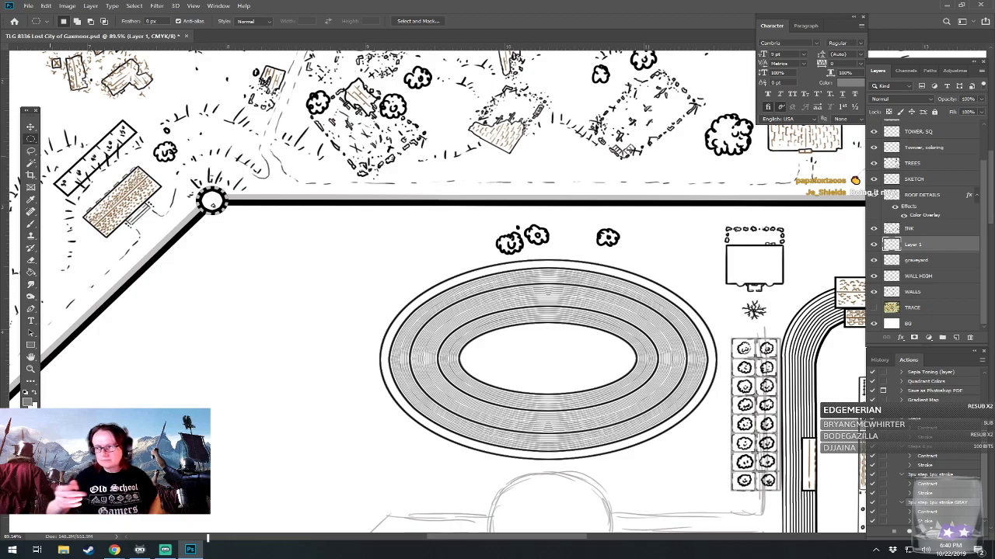
scroll(586, 318, "up", 3)
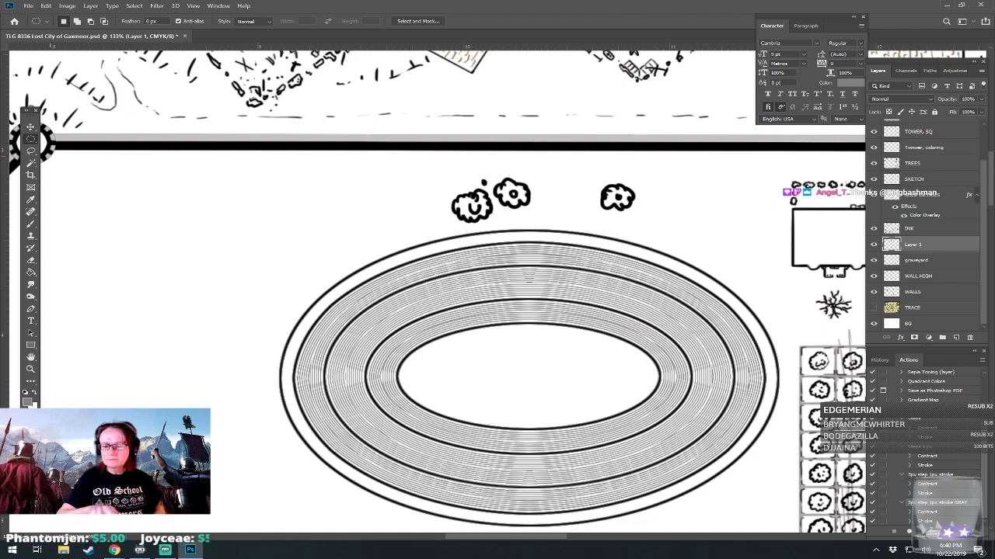
scroll(513, 451, "up", 4)
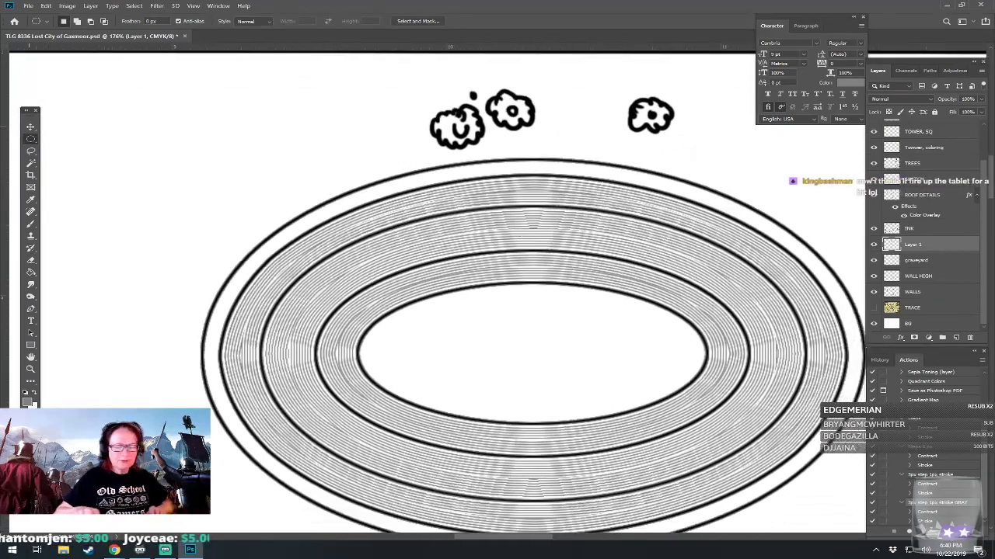
left_click_drag(513, 451, 507, 443)
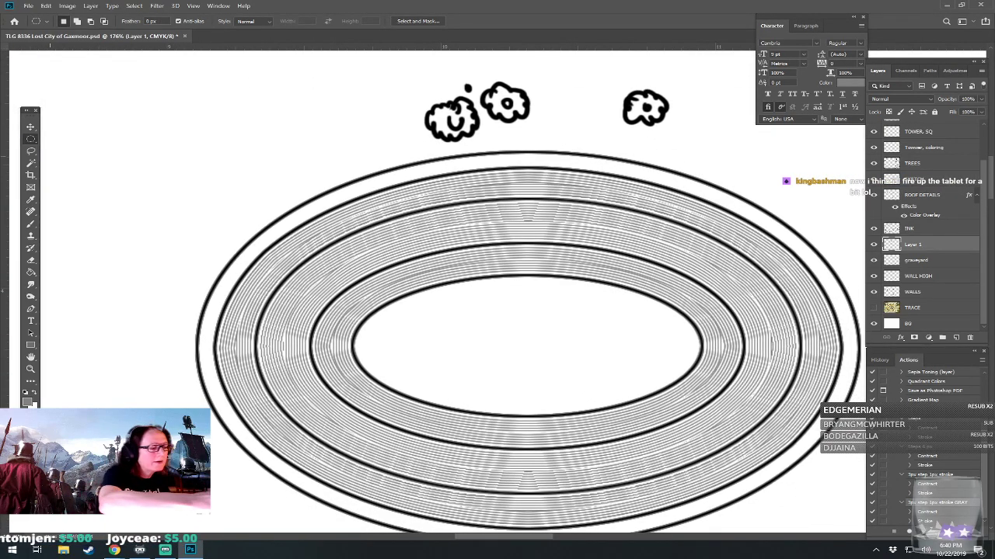
With a small round Eraser, cut a straight horizontal aisle through the gray step lines on S13's west side on Layer 1.
left_click(33, 261)
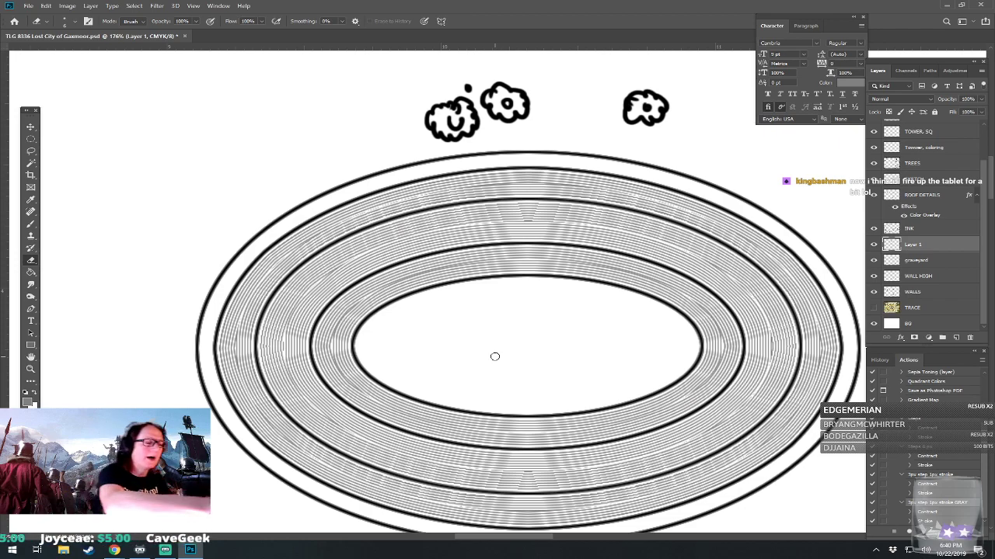
left_click(74, 22)
left_click(100, 154)
key("Return")
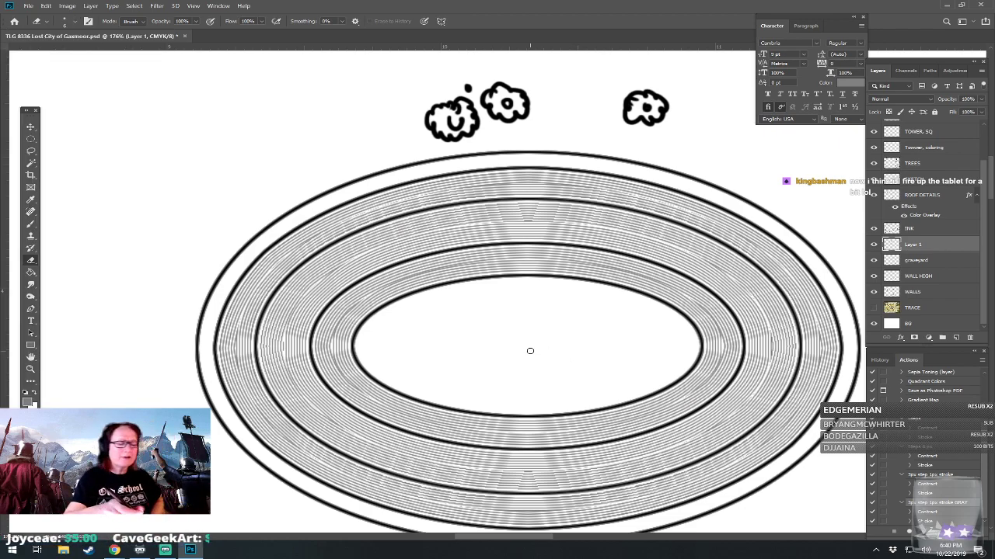
left_click_drag(530, 352, 648, 364)
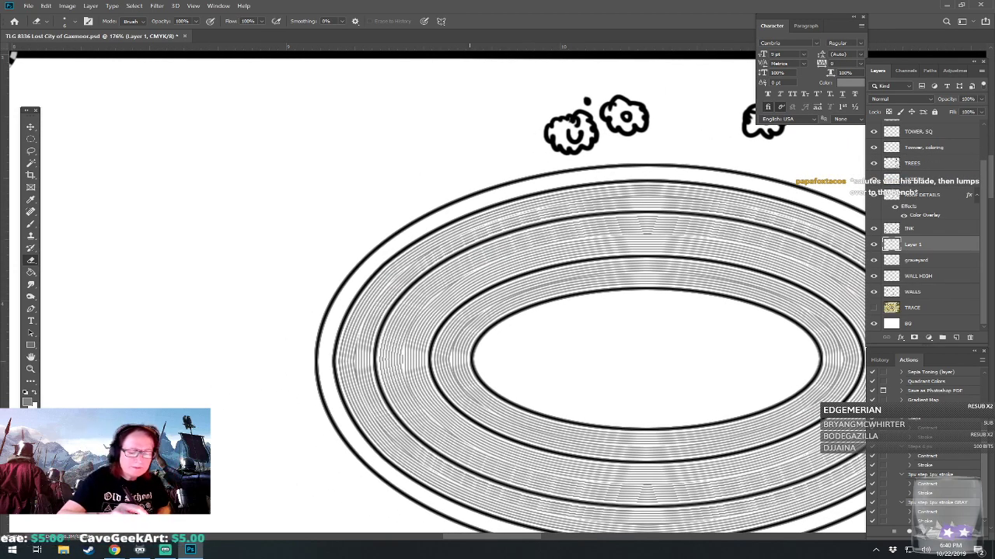
mouse_move(466, 359)
left_mouse_down()
mouse_move(305, 358)
mouse_move(188, 418)
left_mouse_up()
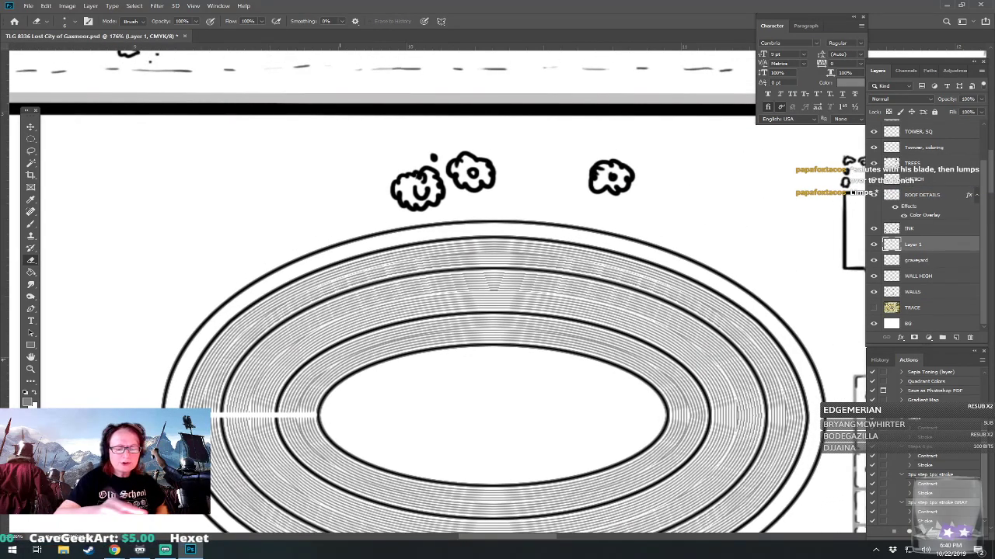
Erase matching straight aisles through S13's step lines on the north, south and east sides of the oval.
left_click_drag(494, 342, 500, 117)
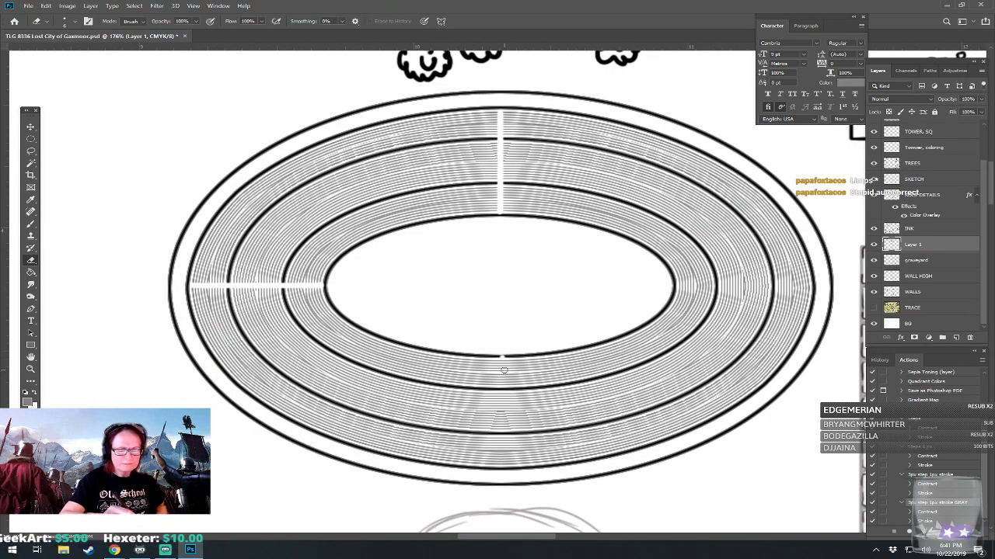
mouse_move(502, 360)
left_mouse_down()
mouse_move(502, 463)
mouse_move(384, 535)
left_mouse_up()
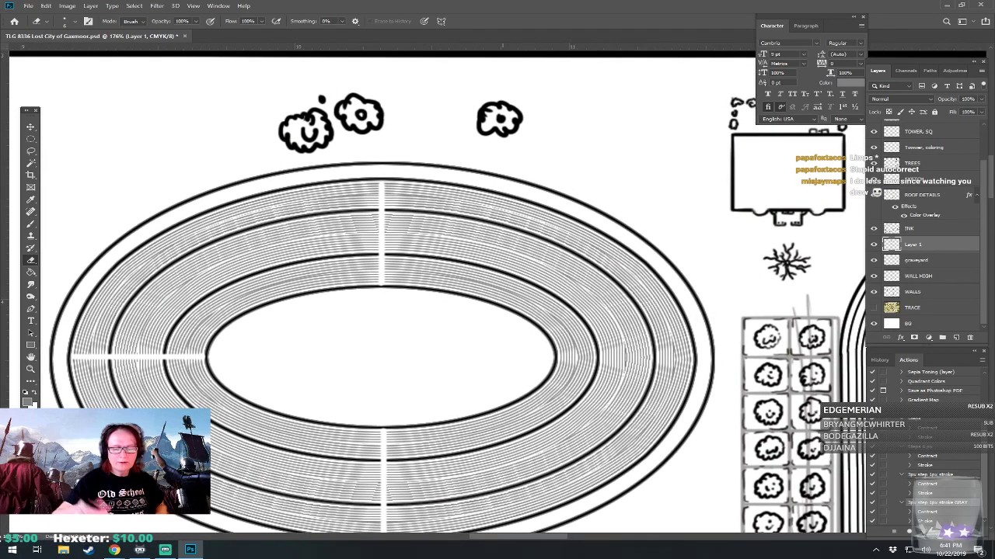
mouse_move(571, 357)
left_mouse_down()
mouse_move(688, 363)
mouse_move(751, 323)
left_mouse_up()
scroll(688, 363, "down", 3)
scroll(689, 363, "up", 1)
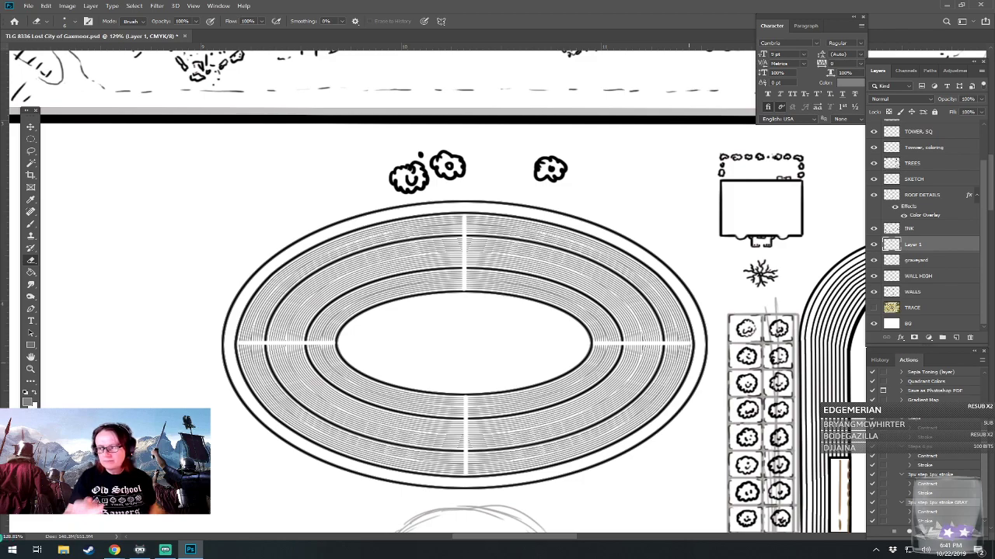
Erase a straight diagonal aisle through the step lines in S13's northeast quarter and check it at 100% zoom.
mouse_move(689, 327)
left_mouse_down()
mouse_move(712, 336)
mouse_move(695, 324)
mouse_move(704, 328)
left_mouse_up()
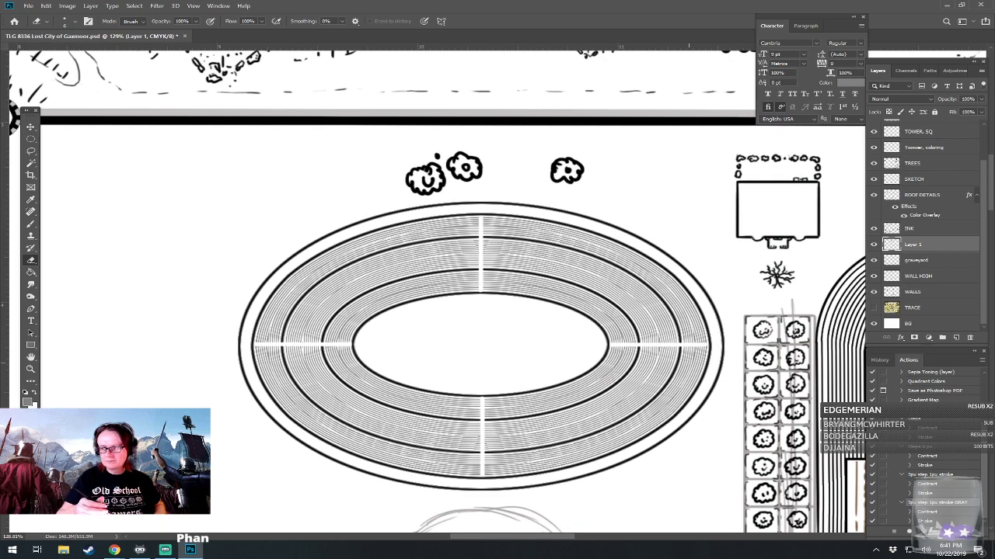
left_click_drag(704, 328, 661, 346)
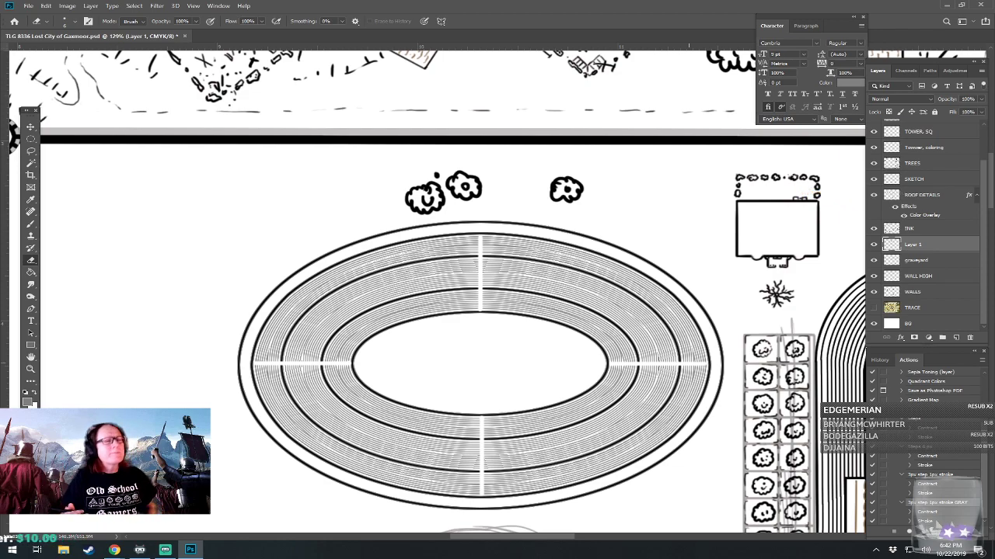
left_click_drag(11, 138, 50, 143)
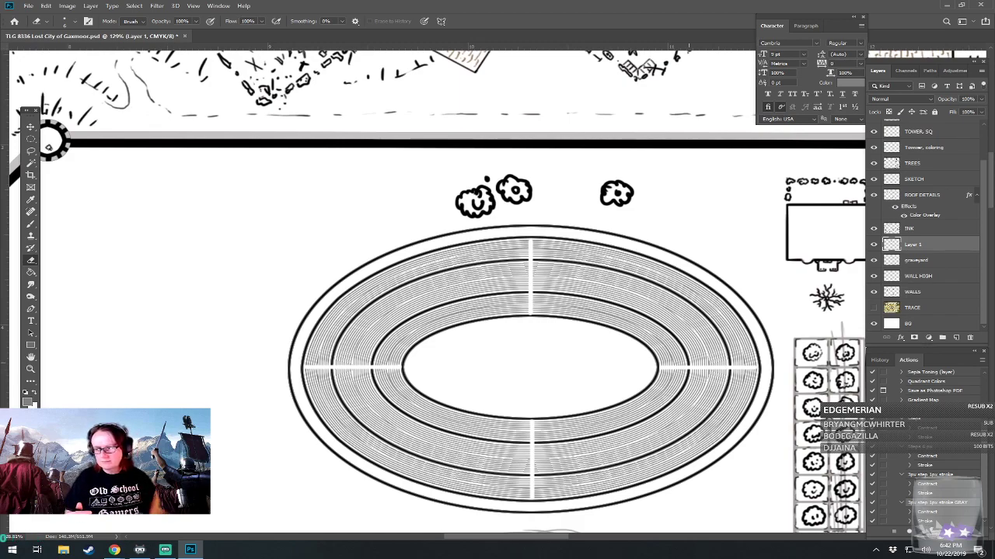
scroll(615, 416, "up", 5)
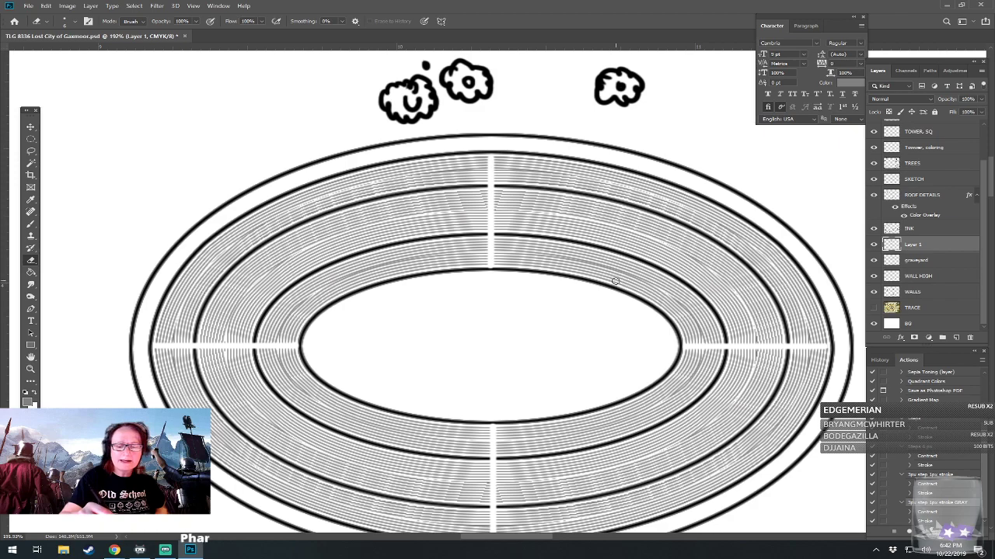
left_click(695, 199, "shift")
key("ctrl+1")
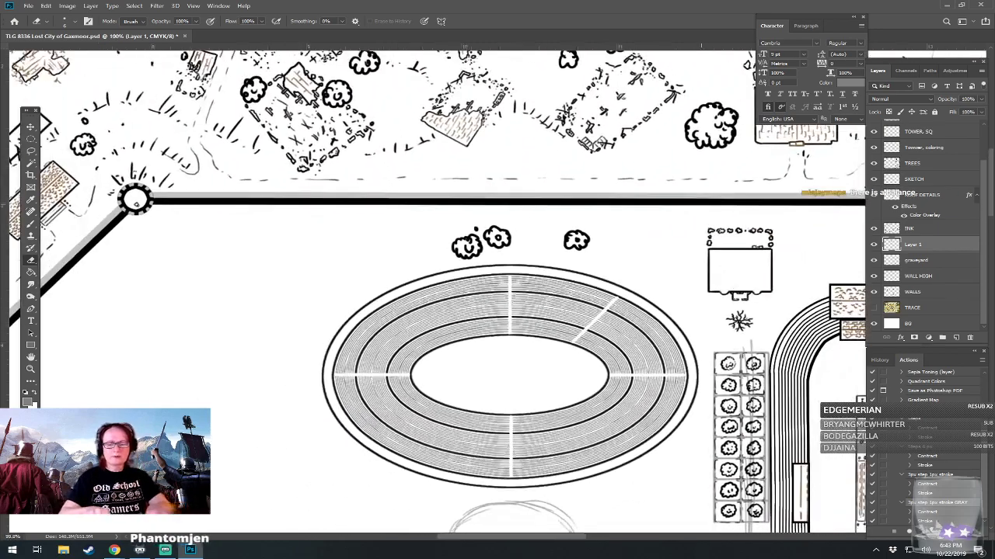
Erase straight diagonal aisles through the oval arena's seating rings at lower left, upper left and lower right, and save the file.
scroll(419, 492, "up", 3)
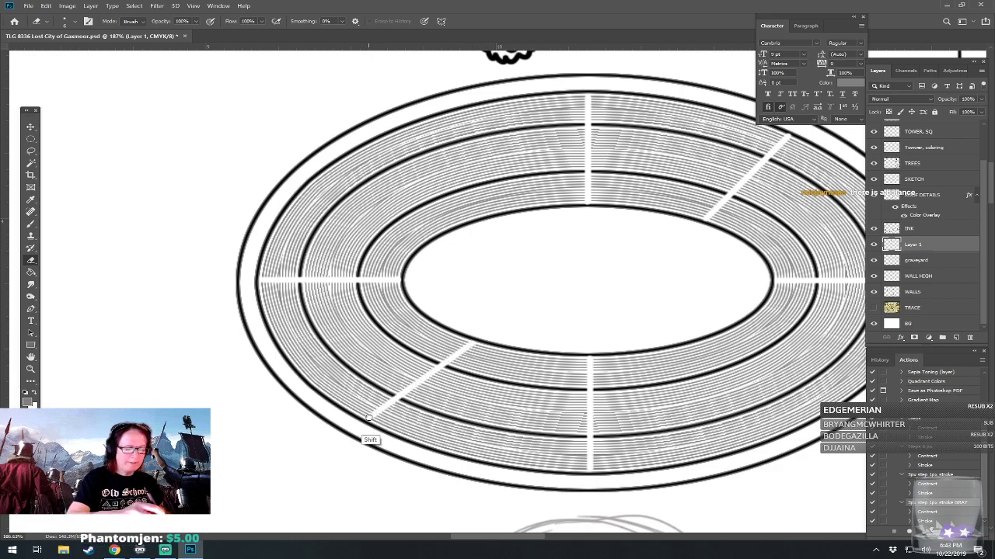
scroll(368, 420, "down", 4)
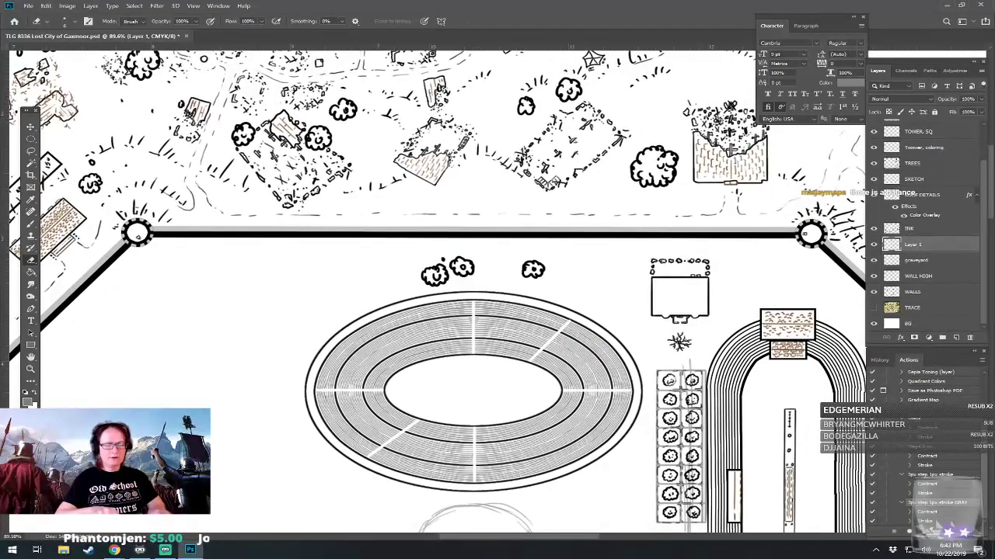
scroll(371, 443, "up", 4)
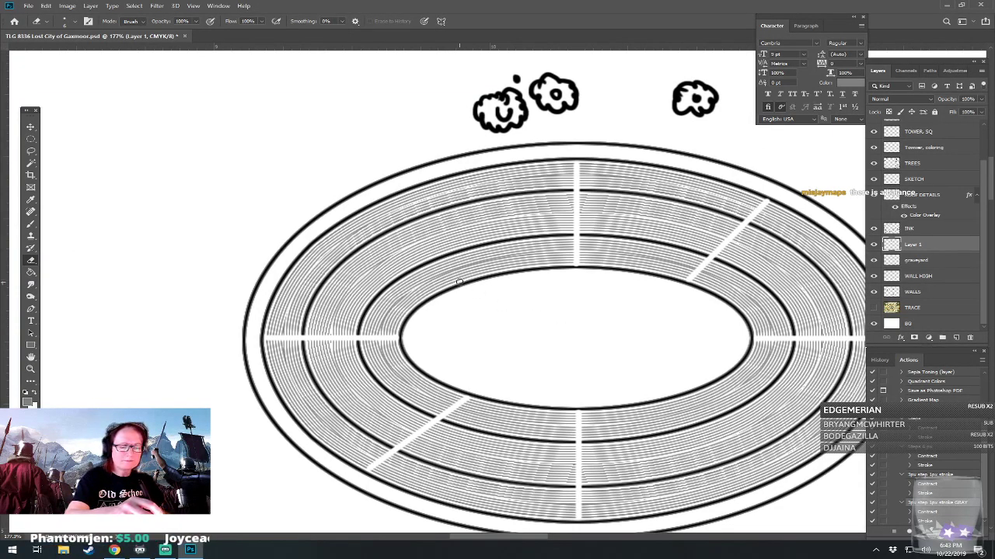
left_click(392, 214, "shift")
scroll(392, 213, "down", 5)
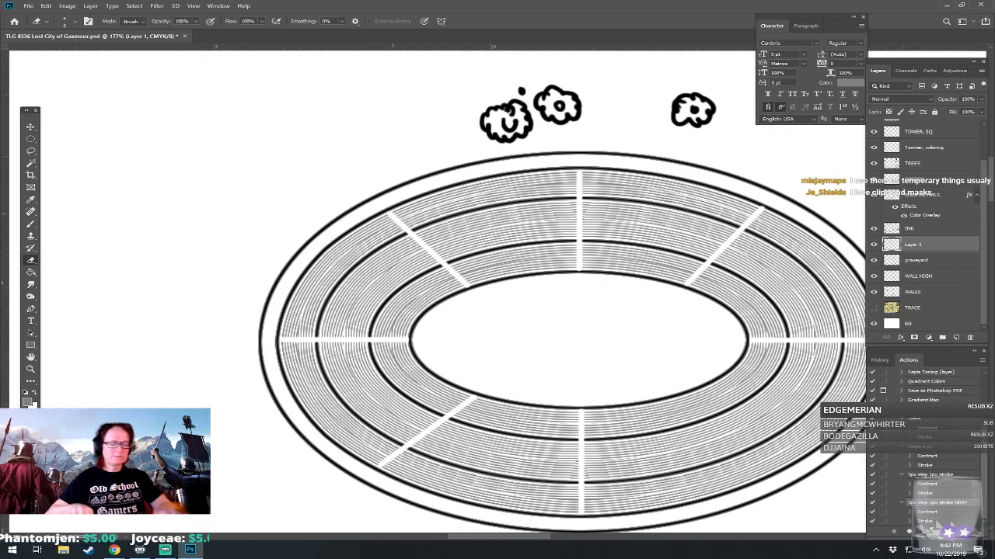
scroll(479, 293, "up", 4)
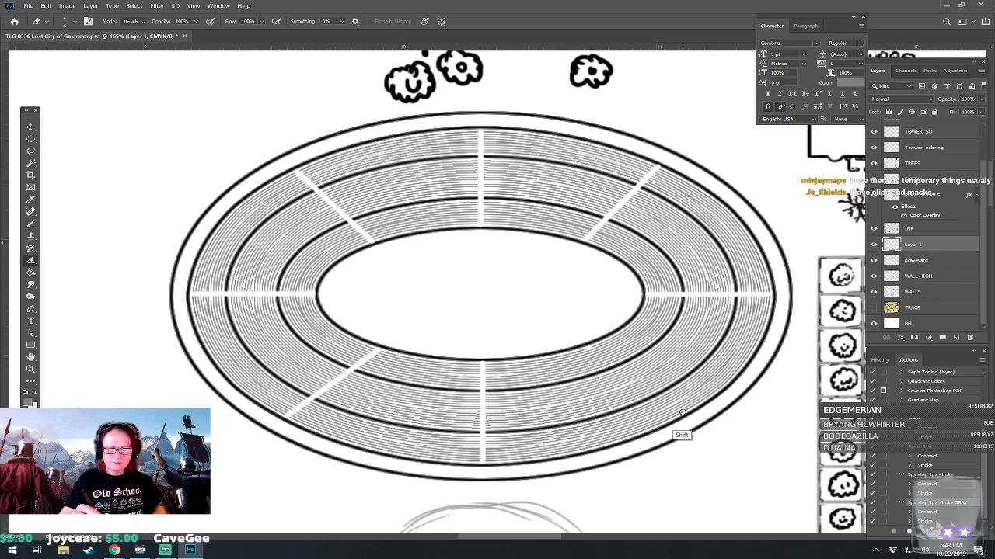
scroll(681, 412, "down", 3)
scroll(513, 418, "down", 3)
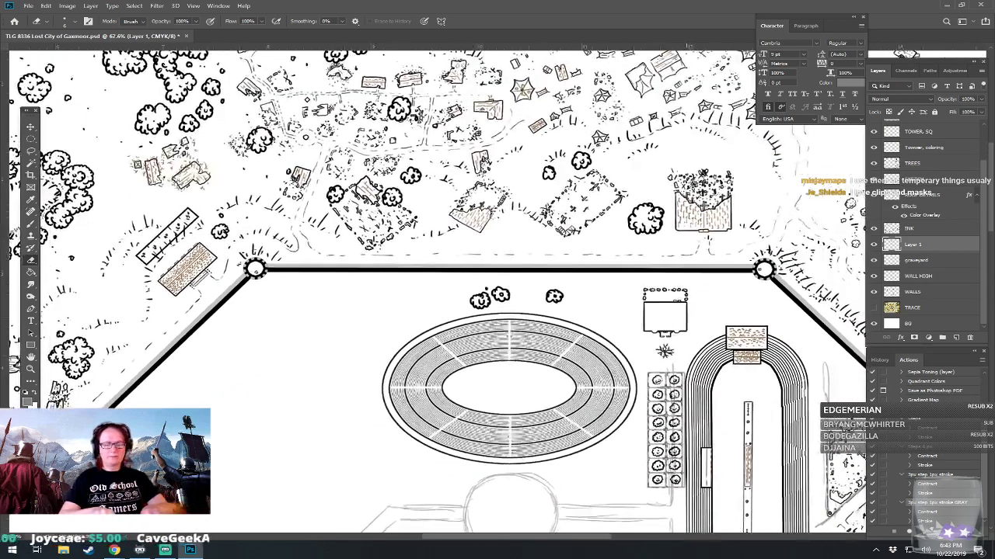
scroll(513, 418, "down", 1)
scroll(458, 302, "up", 3)
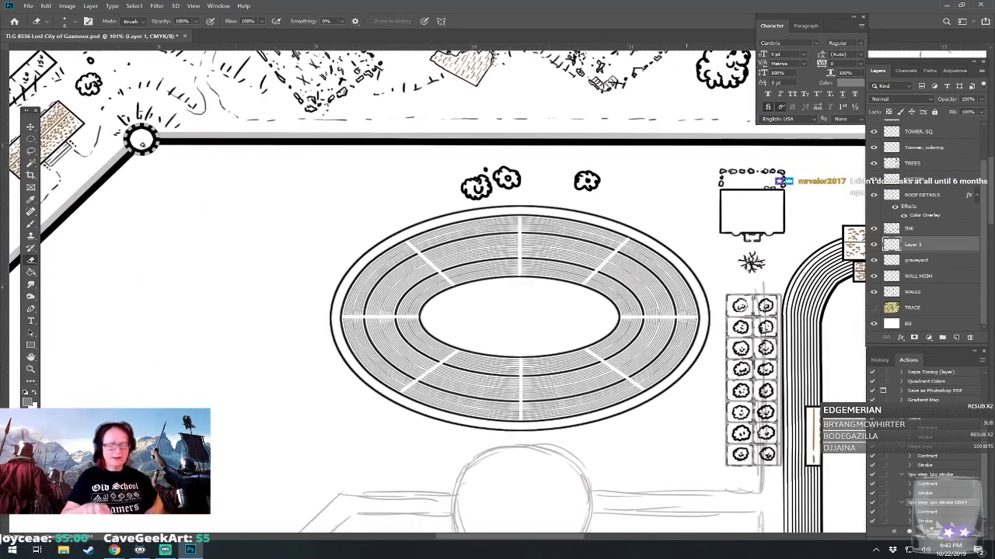
scroll(453, 291, "down", 1)
key("ctrl+s")
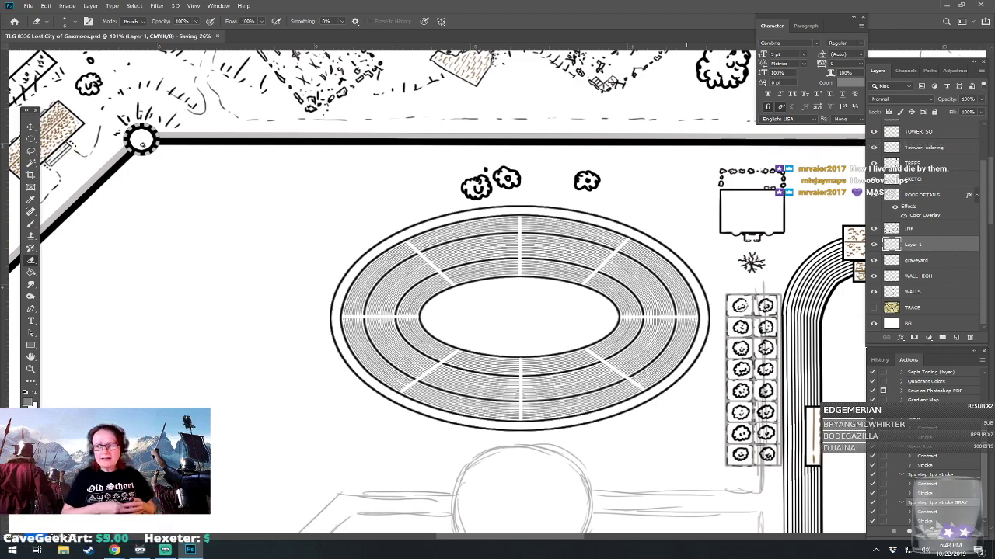
Examine the walled city as a whole, the two arenas along its north wall and the ruins outside it.
left_click_drag(686, 310, 669, 275)
scroll(509, 350, "down", 5)
scroll(508, 350, "up", 1)
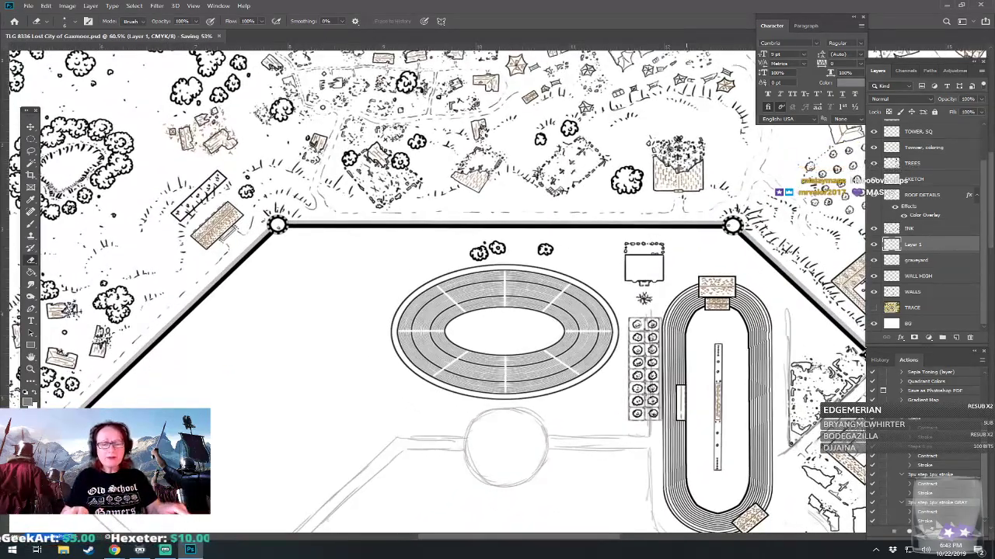
scroll(509, 350, "down", 4)
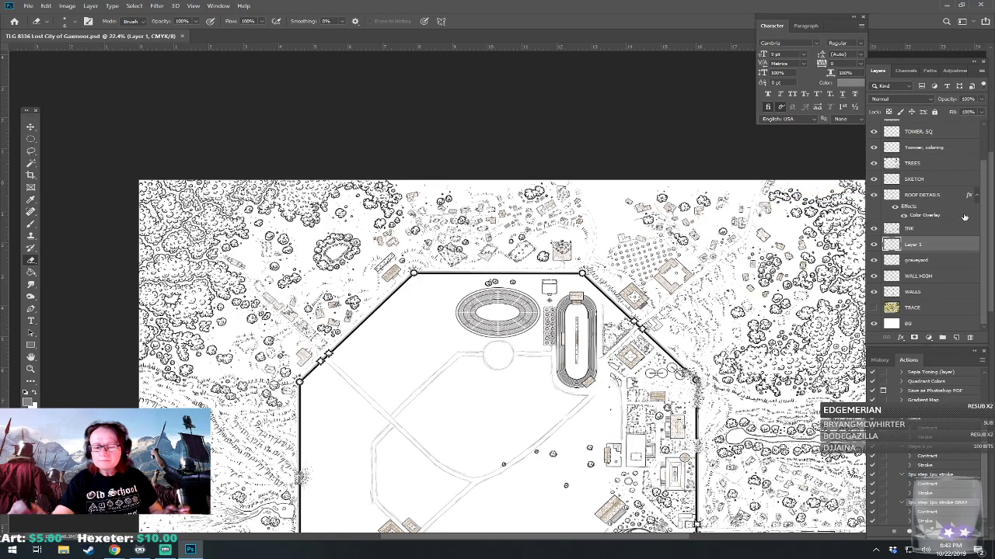
scroll(498, 310, "down", 2)
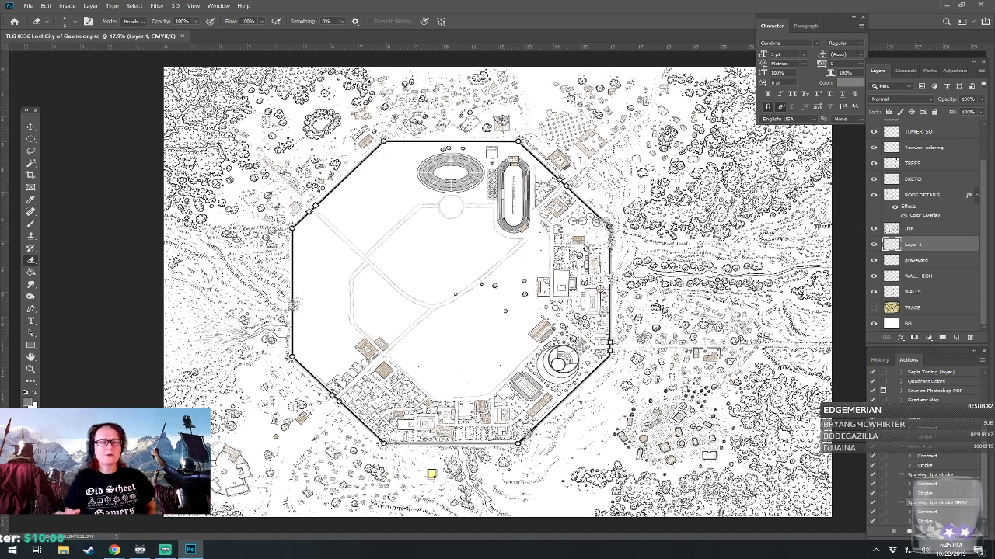
scroll(470, 287, "up", 5)
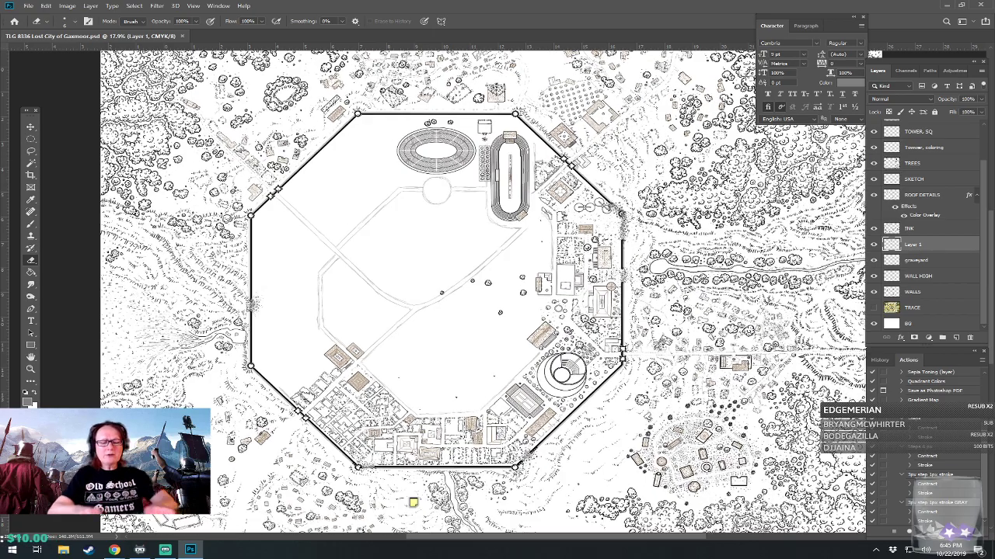
scroll(470, 288, "down", 3)
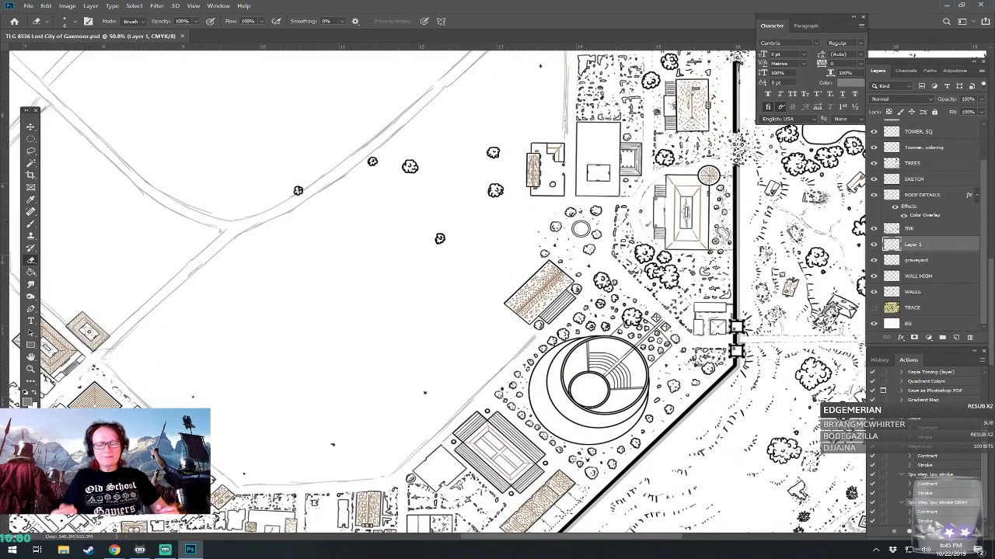
scroll(435, 288, "up", 10)
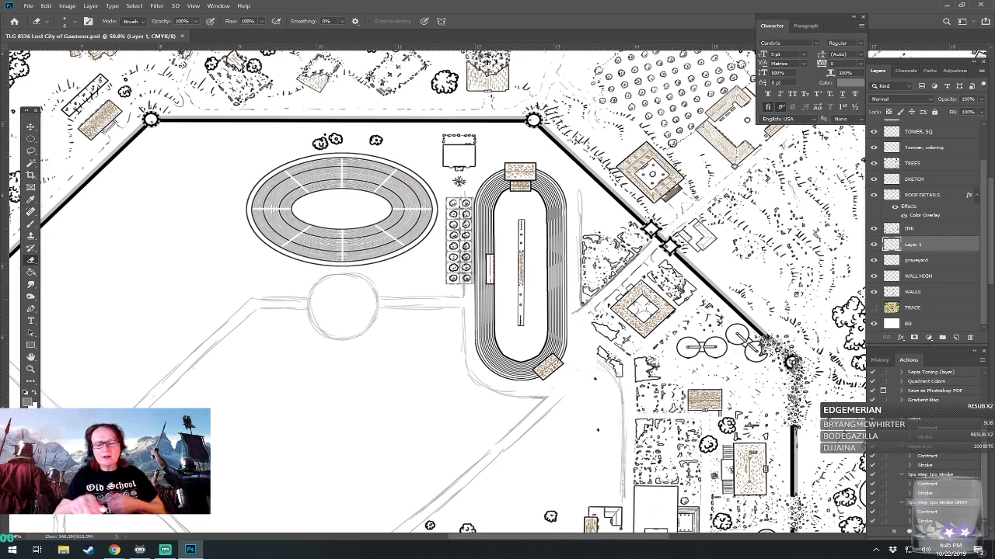
scroll(435, 288, "up", 3)
scroll(435, 288, "left", 2)
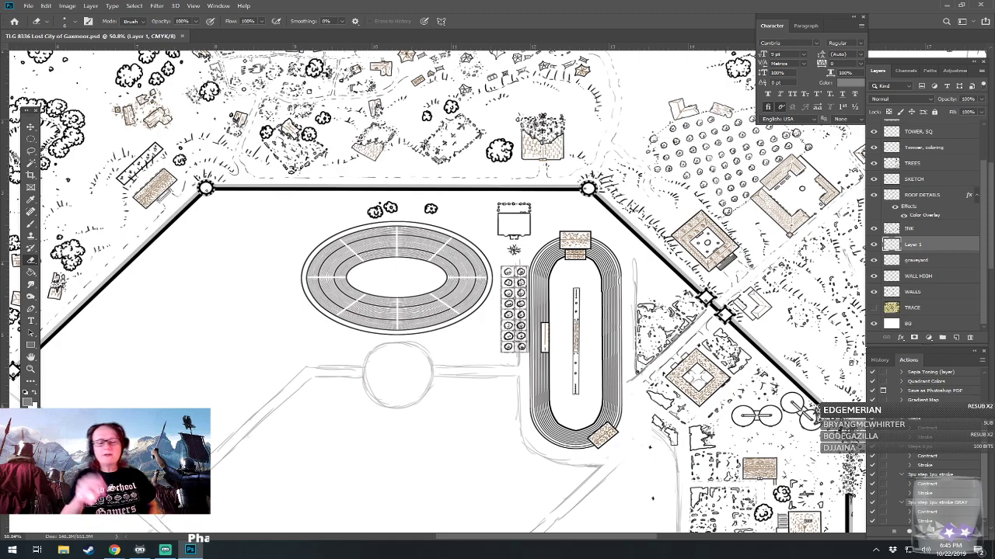
scroll(613, 425, "down", 4)
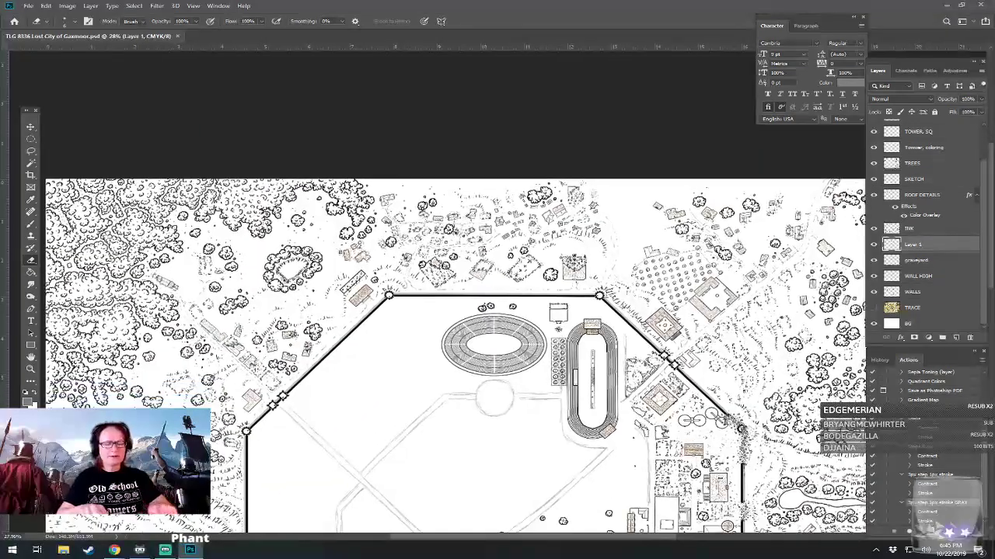
scroll(518, 419, "up", 2)
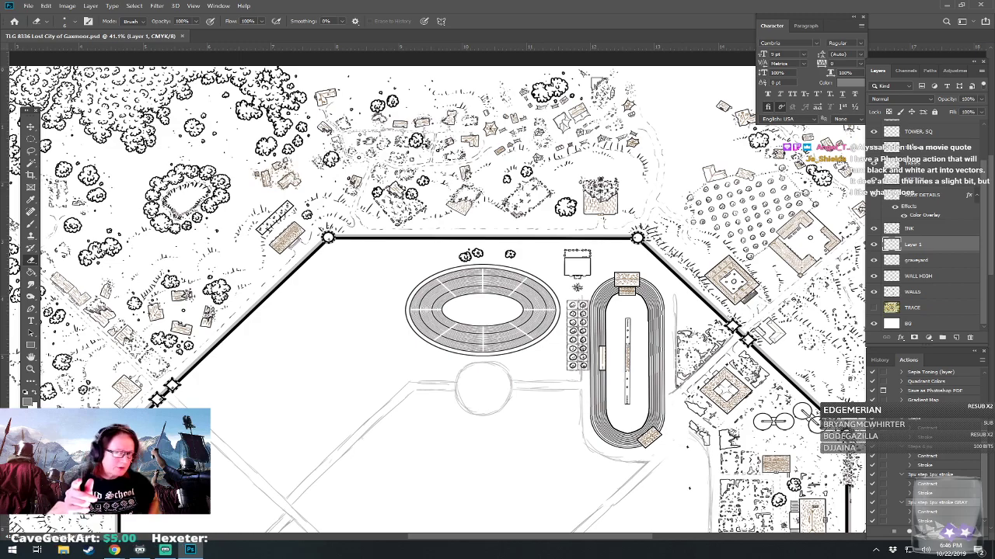
scroll(461, 340, "up", 3)
scroll(461, 339, "up", 4)
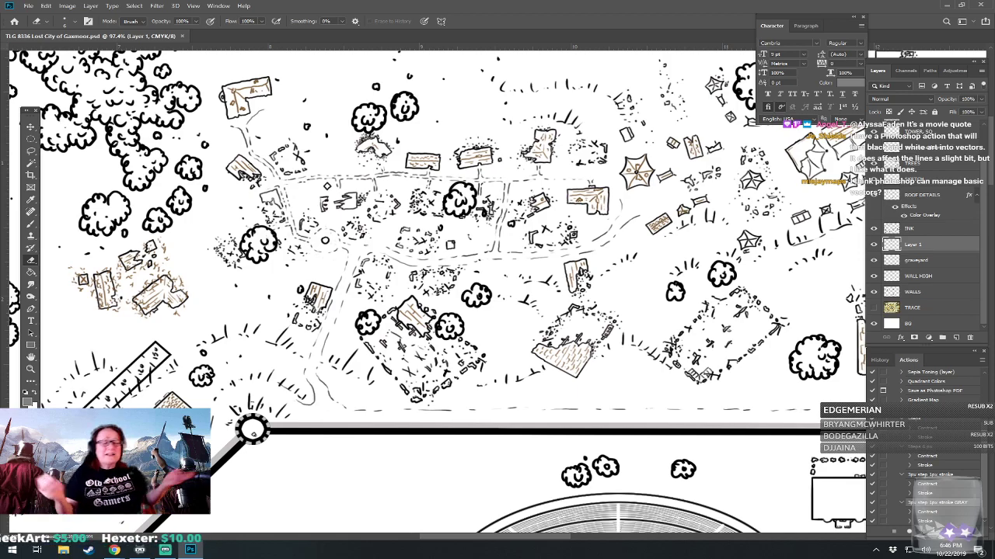
scroll(660, 272, "down", 1)
scroll(468, 298, "down", 4)
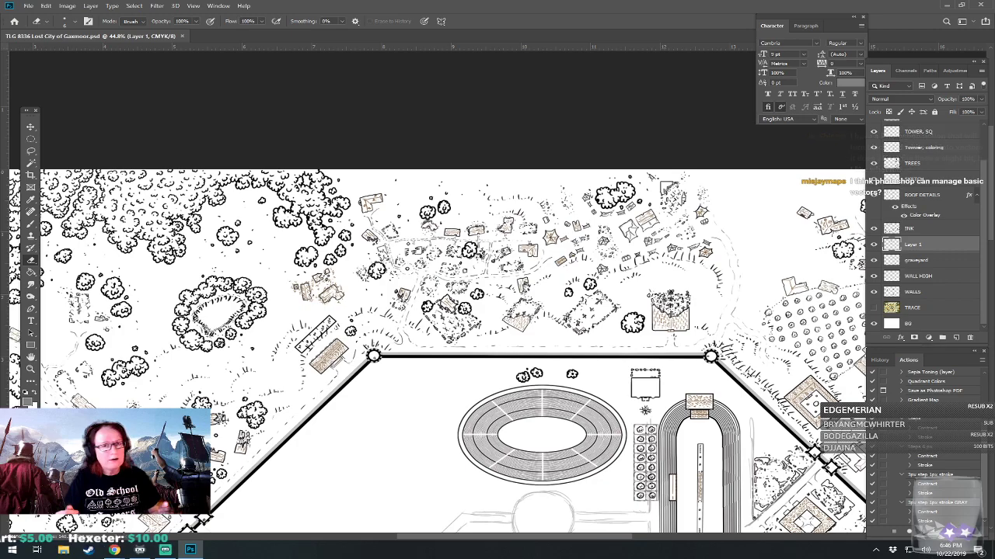
Add a new layer directly above Layer 1 for the oval arena and reset the drawing colours to default black and white.
scroll(437, 292, "up", 5)
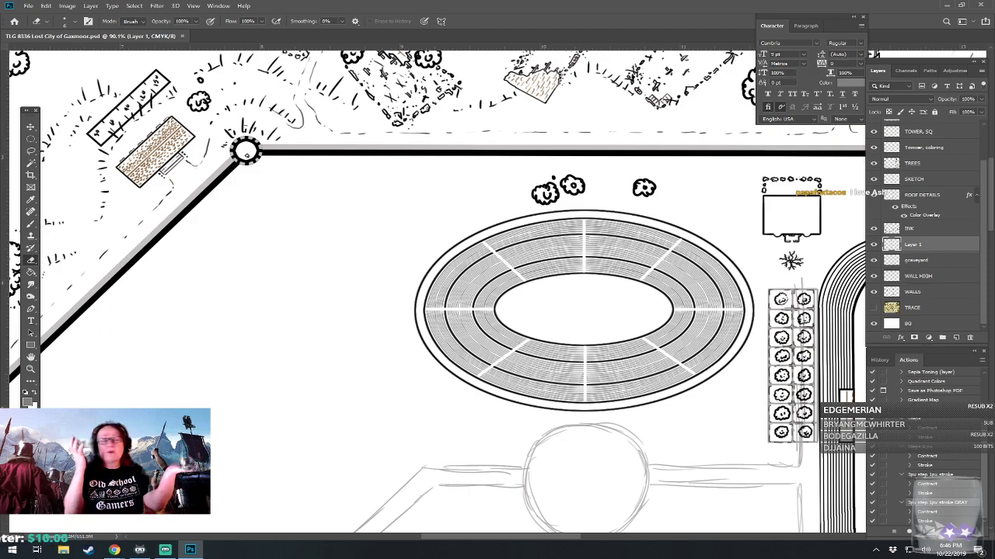
scroll(697, 319, "up", 3)
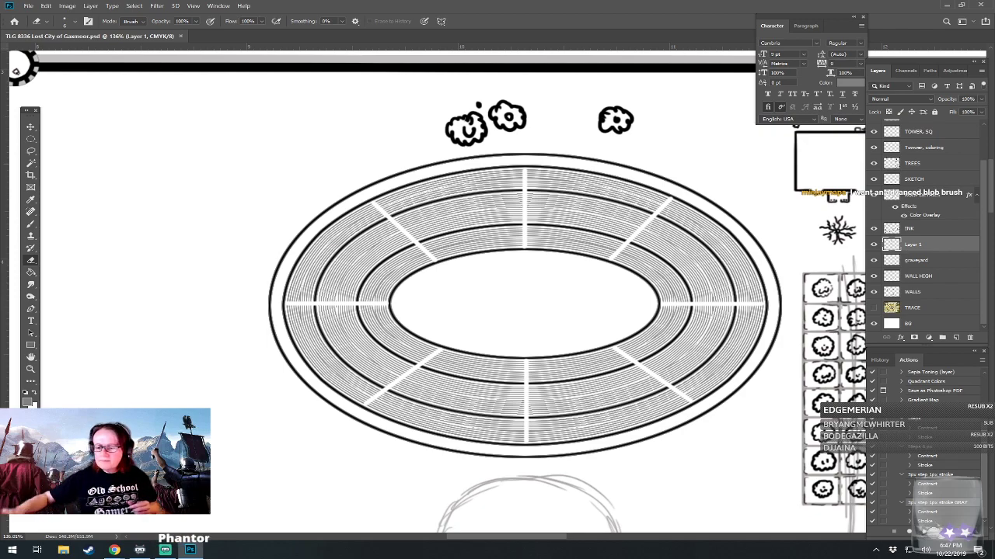
left_click(956, 337)
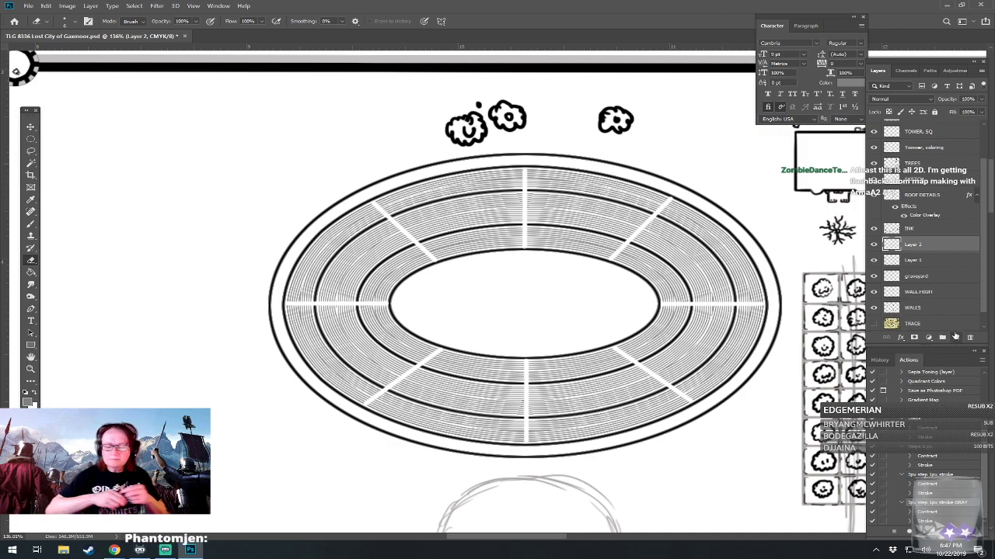
left_click_drag(513, 311, 536, 334)
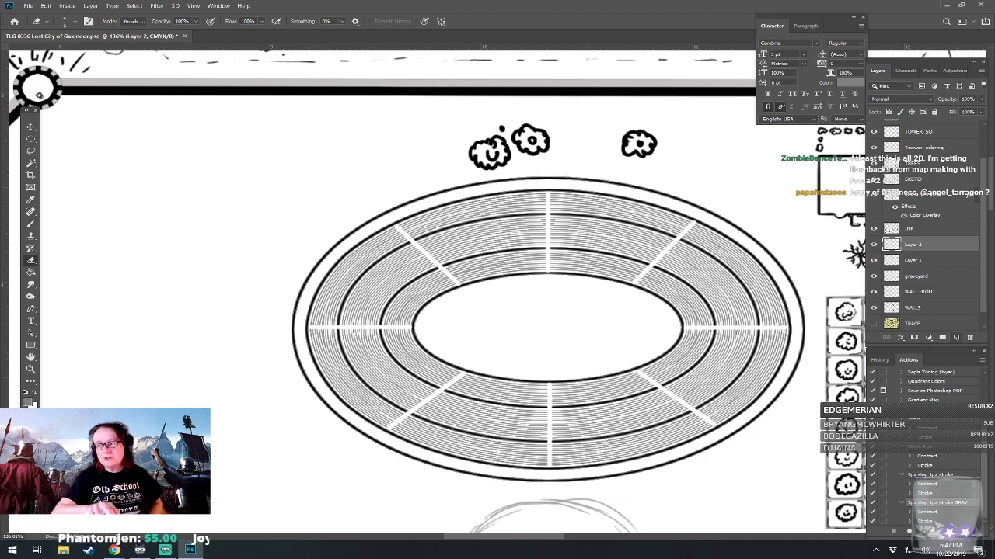
left_click_drag(296, 321, 312, 346)
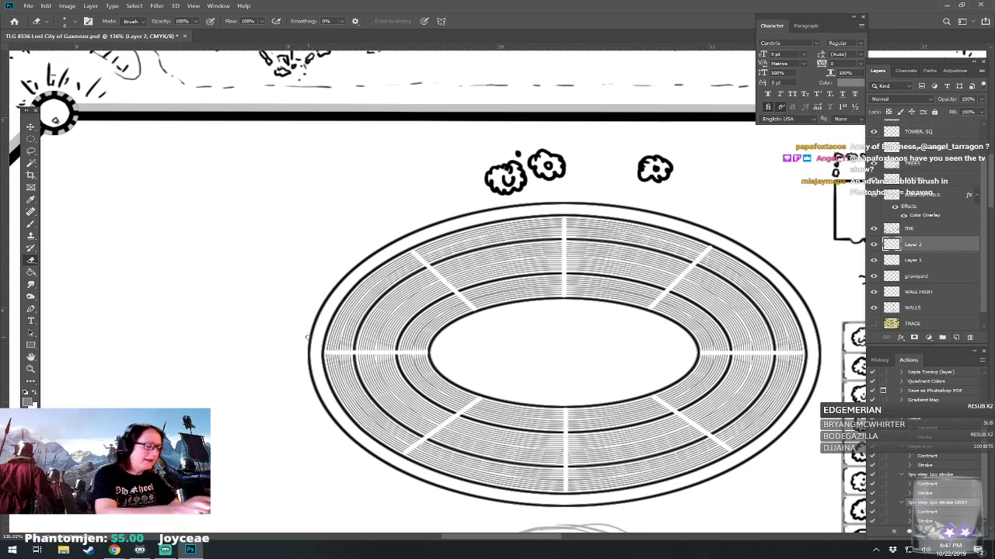
left_click(25, 393)
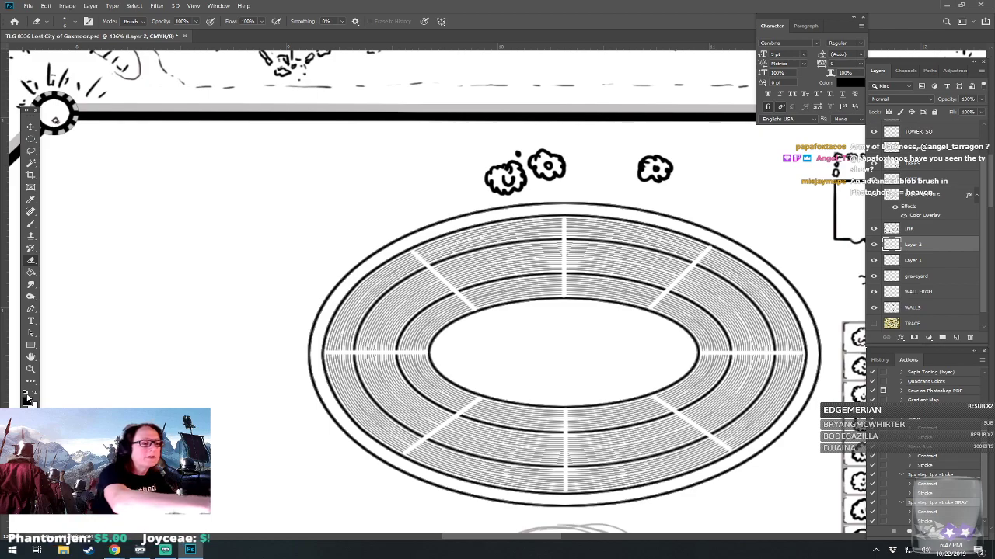
Set the Eraser's tip size to 12 px.
left_click(66, 21)
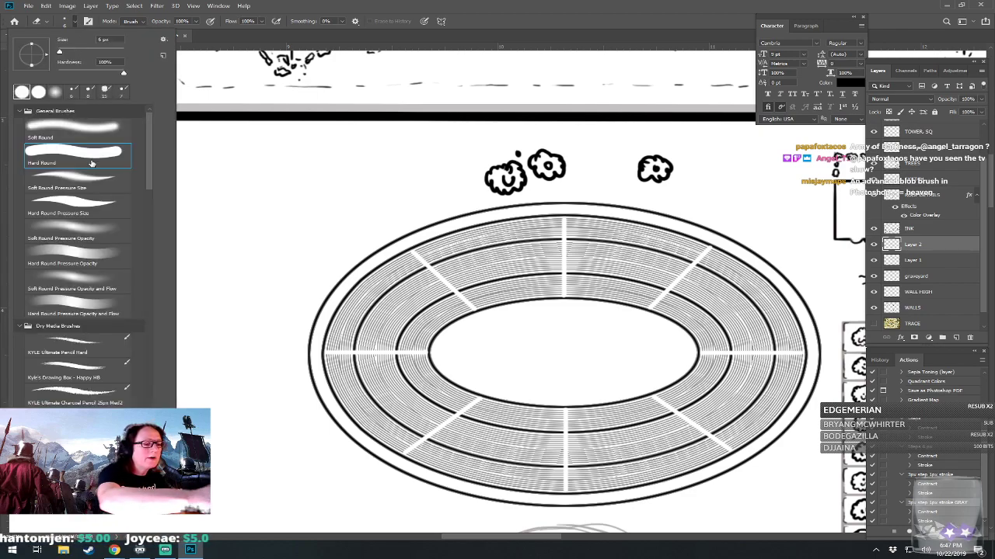
left_click(114, 40)
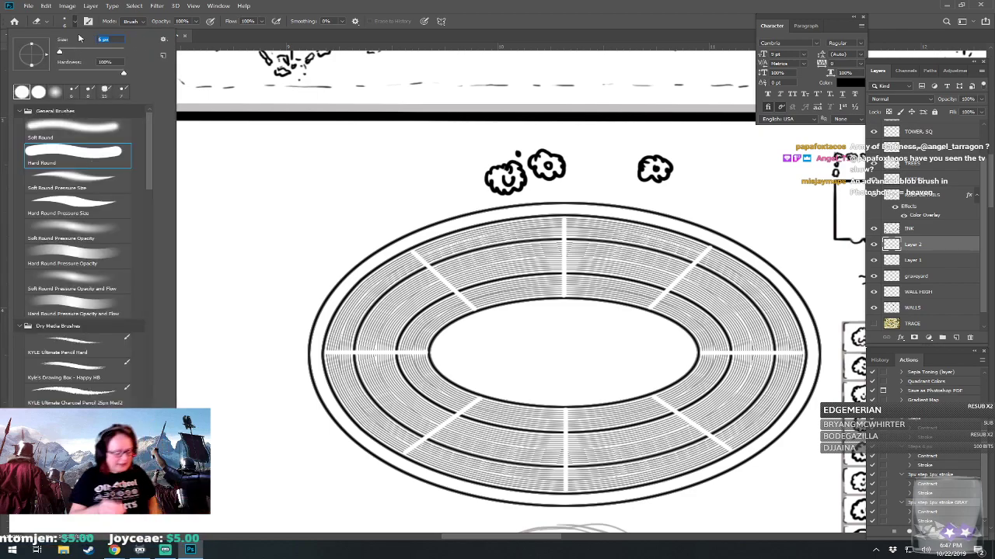
type("12")
key("Return")
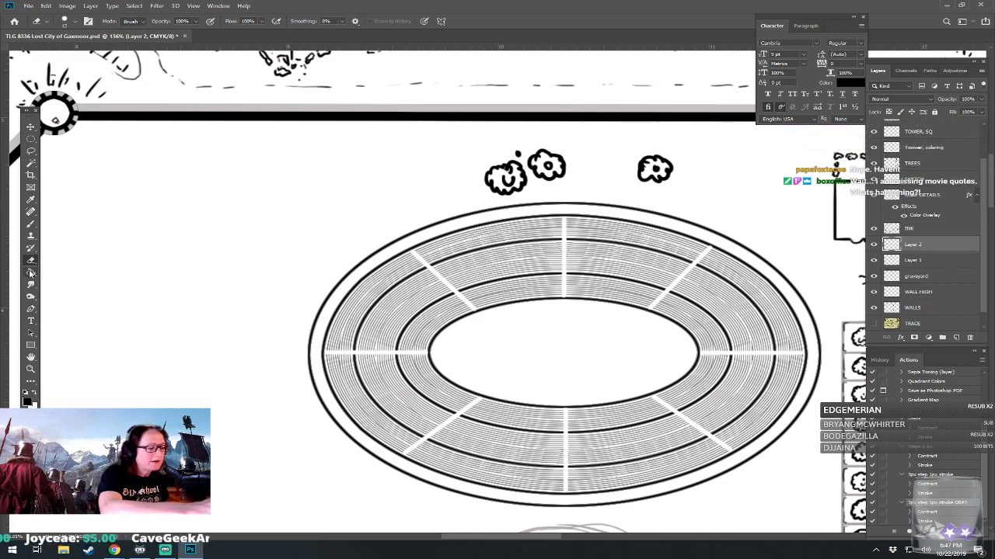
Set up the Brush tool with the Hard Round tip at a size of 12 px.
left_click(36, 223)
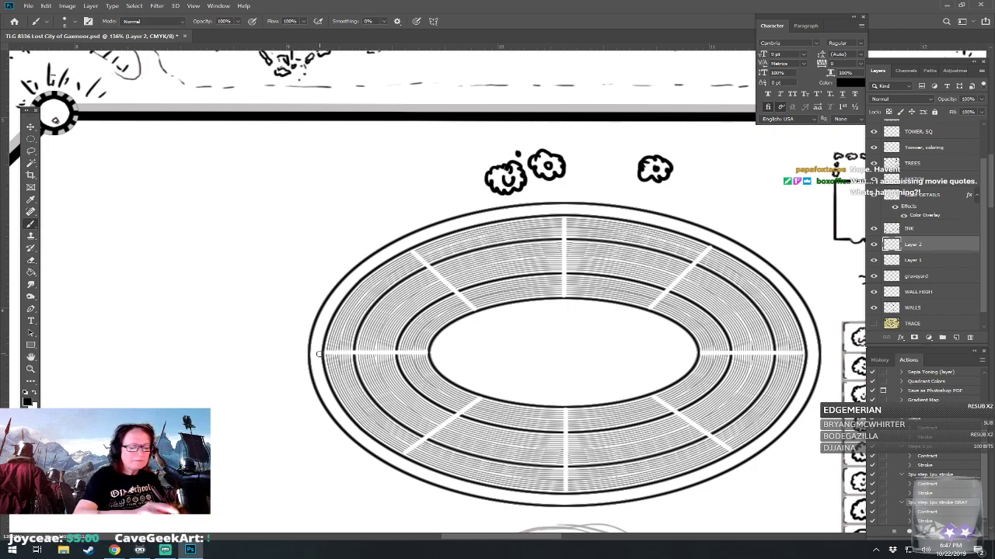
left_click(75, 21)
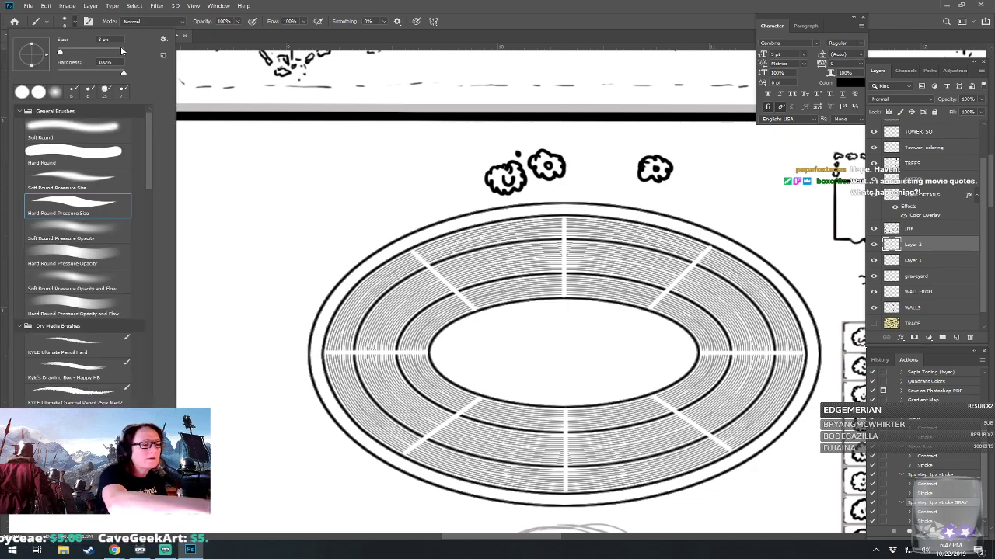
left_click(70, 153)
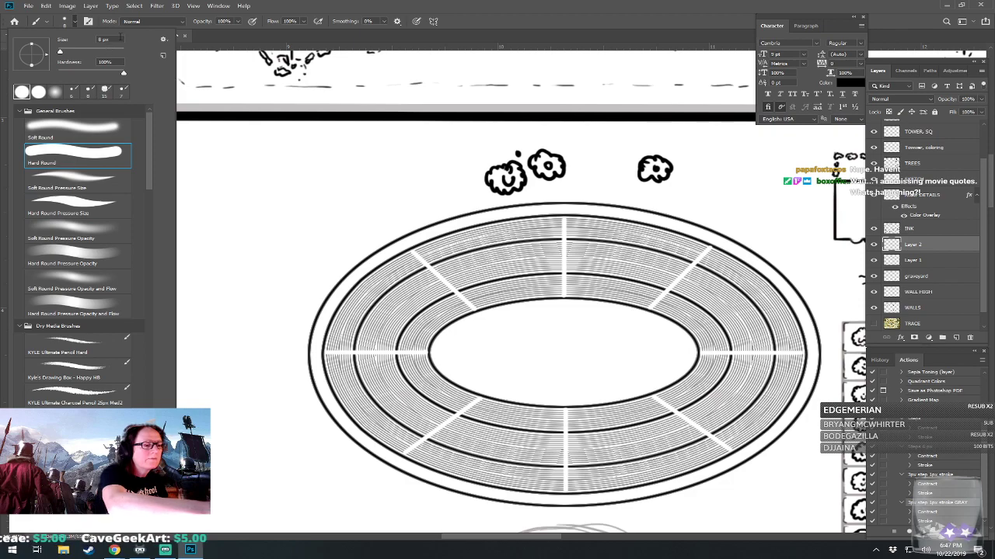
type("12")
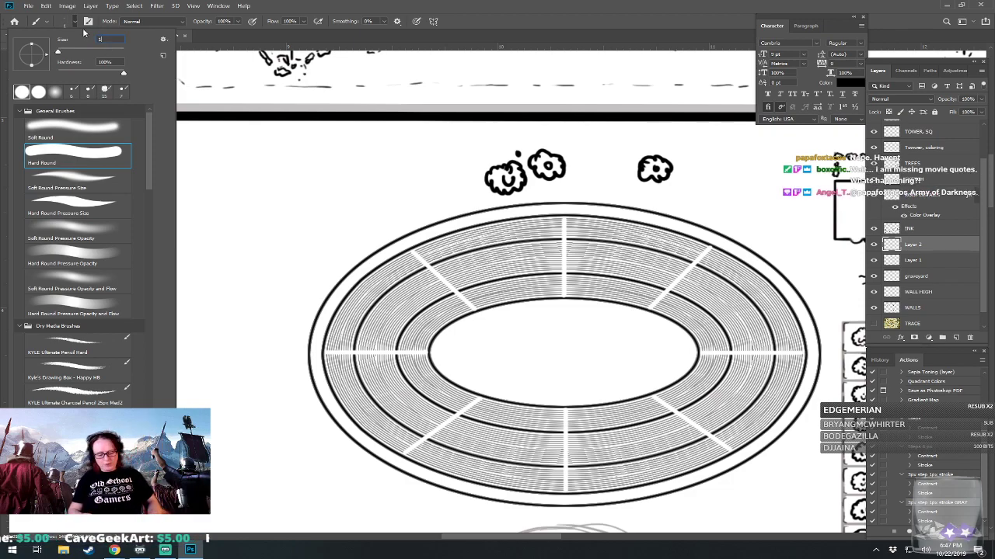
key("Return")
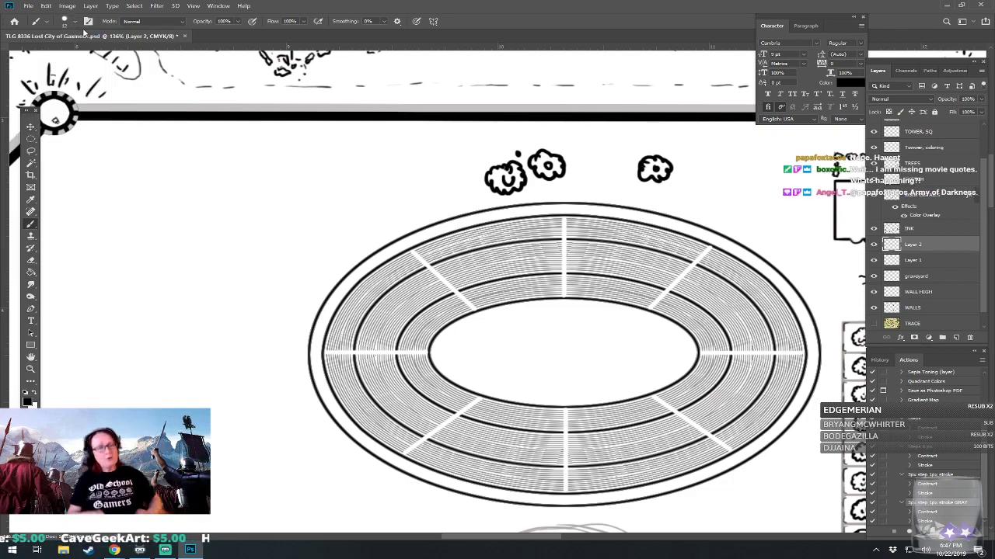
Paint eight black dots in the oval arena's outer band, one at the outer end of each white aisle.
left_click(314, 352)
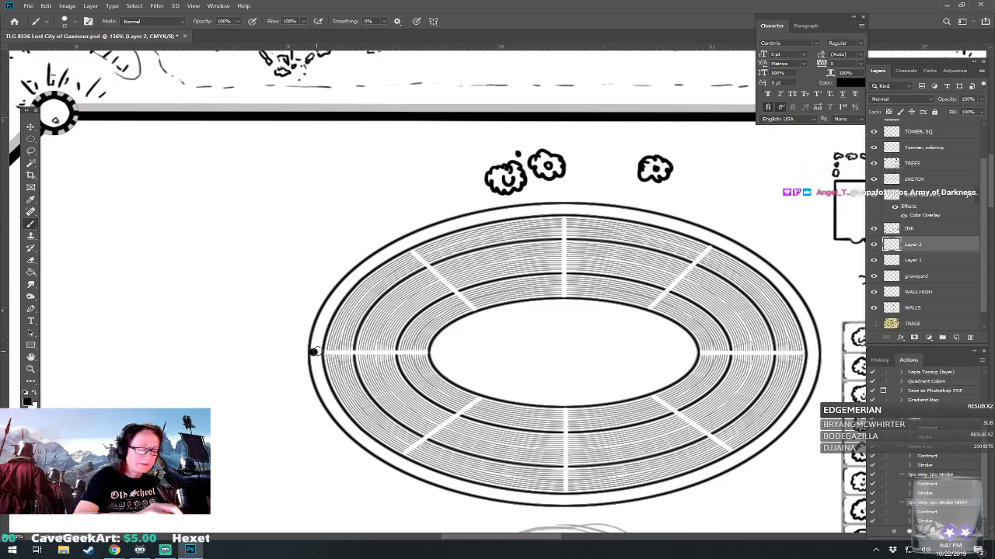
left_click(403, 242)
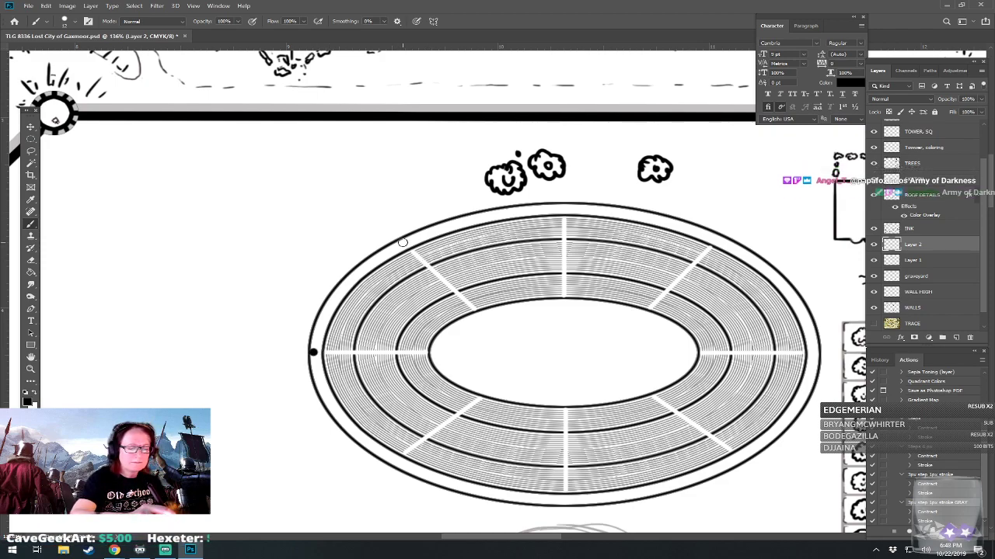
left_click(563, 207)
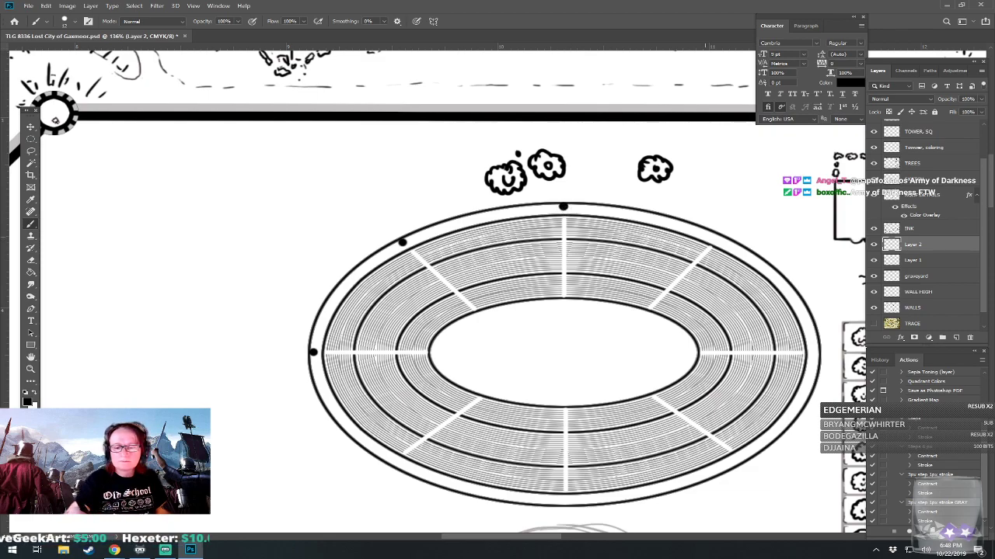
left_click(716, 237)
left_click_drag(711, 247, 596, 153)
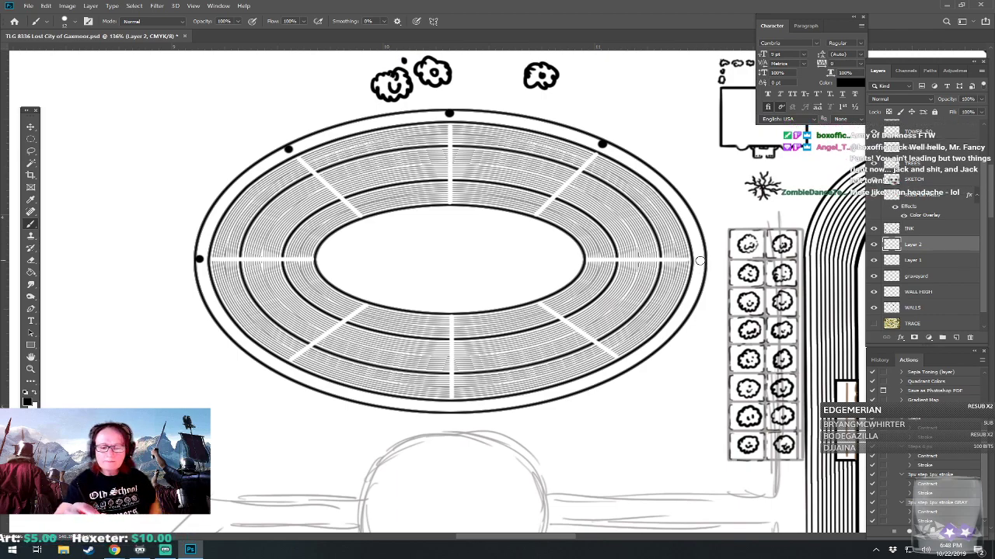
left_click(702, 259)
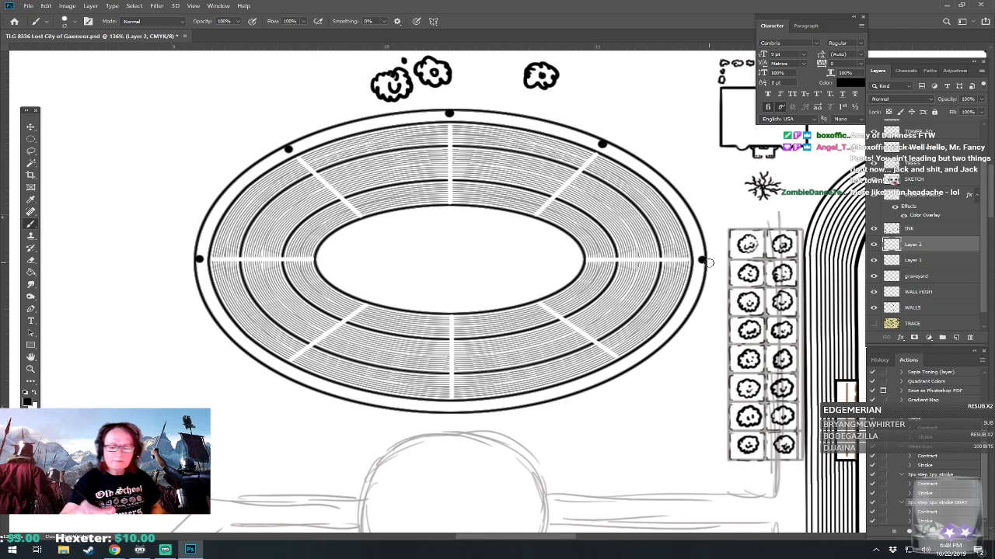
left_click(627, 366)
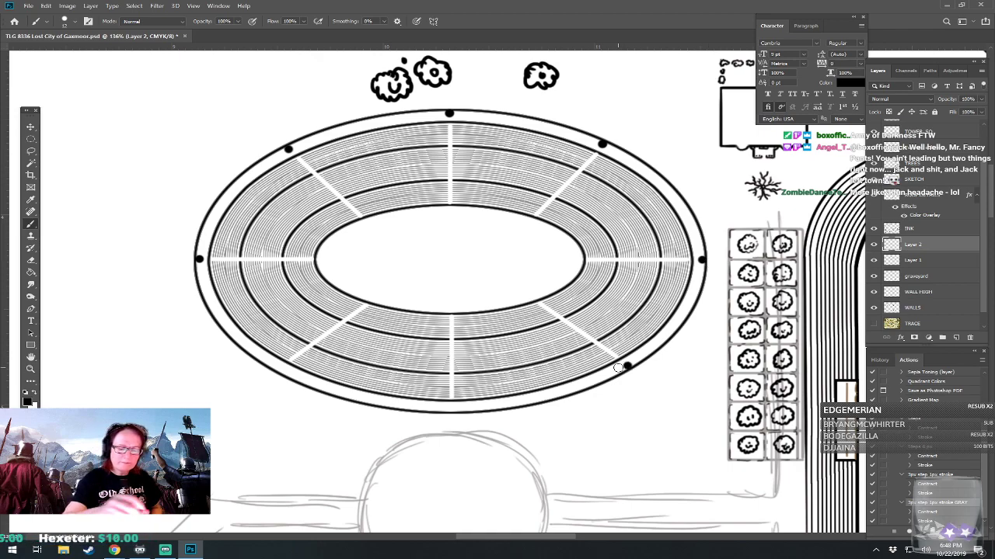
left_click(451, 407)
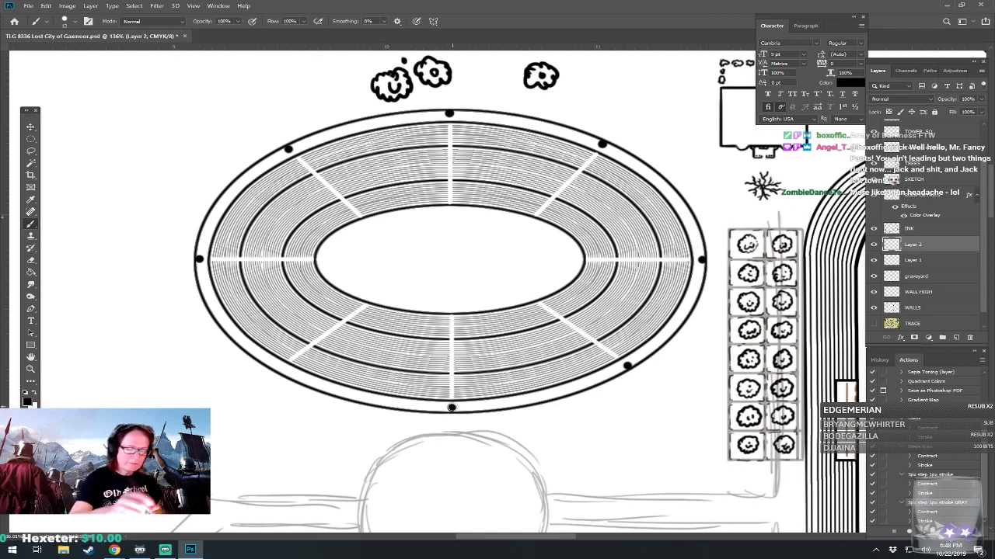
left_click(279, 369)
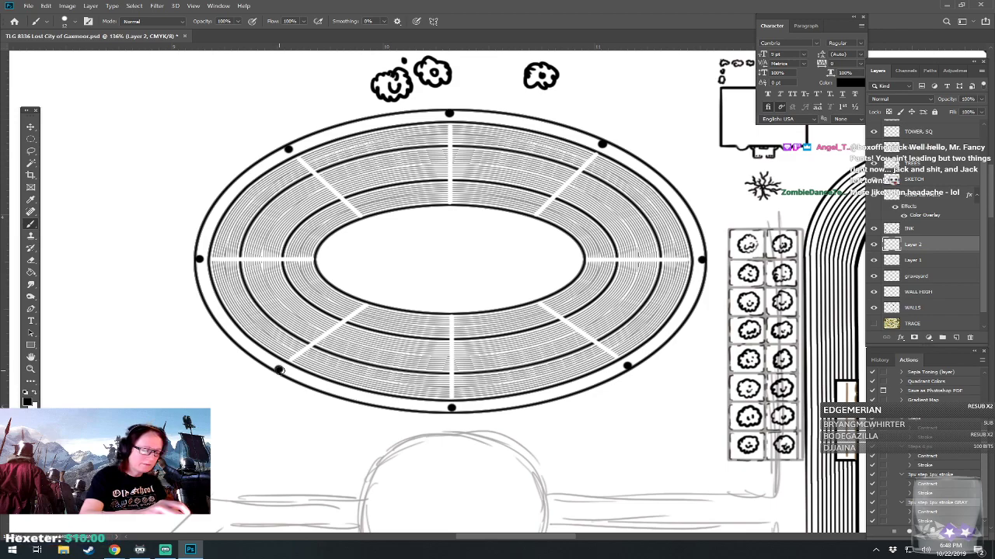
Add one black dot midway between each pair of neighbouring aisle dots around the arena's outer band.
left_click_drag(279, 370, 334, 424)
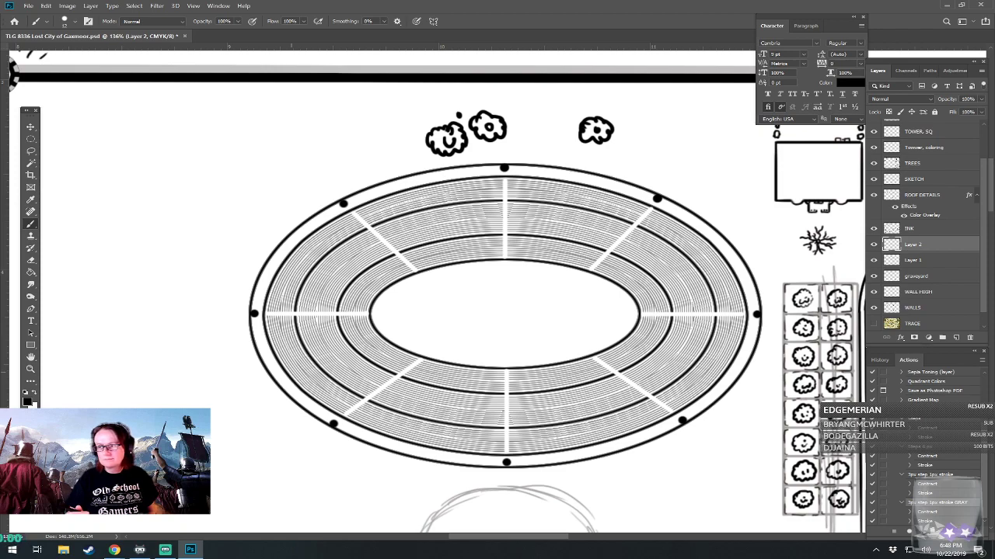
left_click(286, 246)
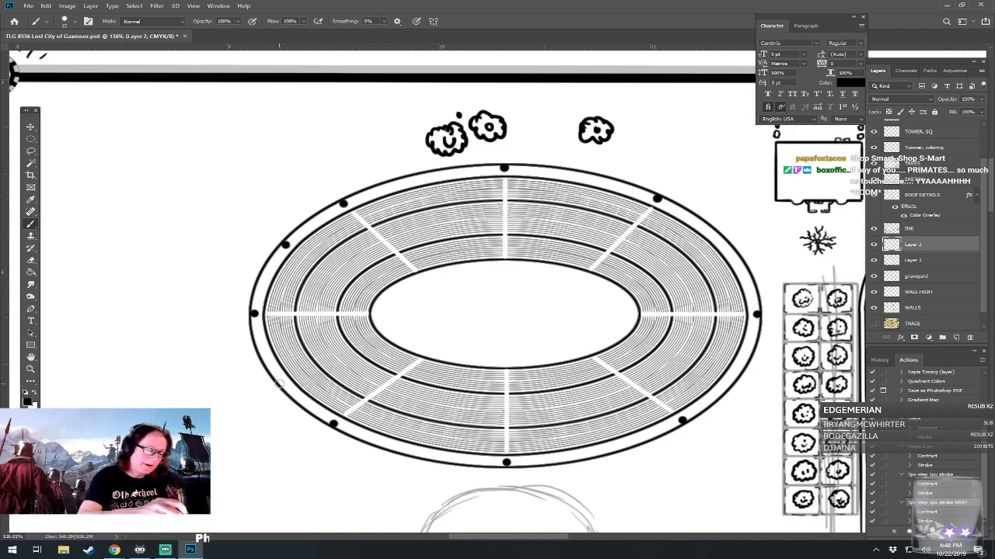
left_click(281, 381)
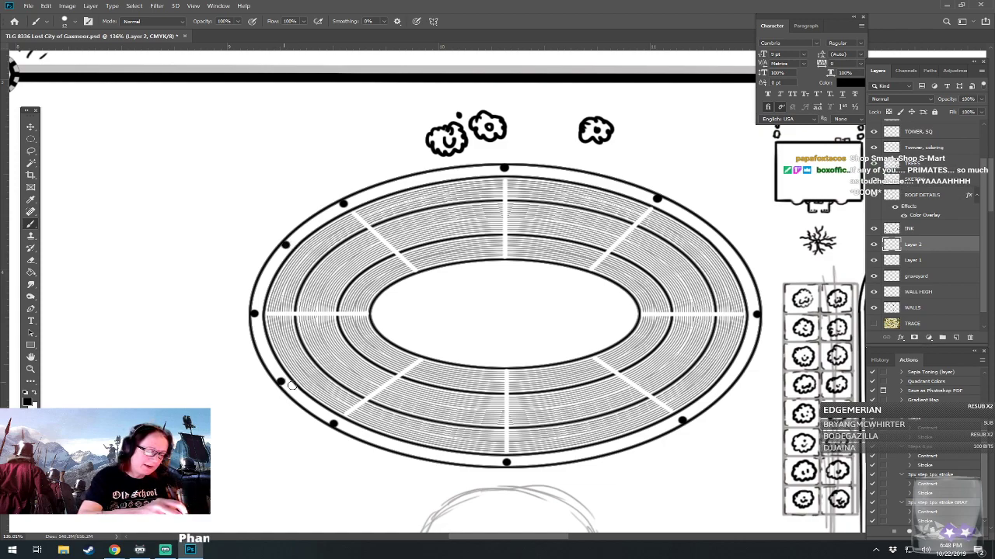
left_click(421, 454)
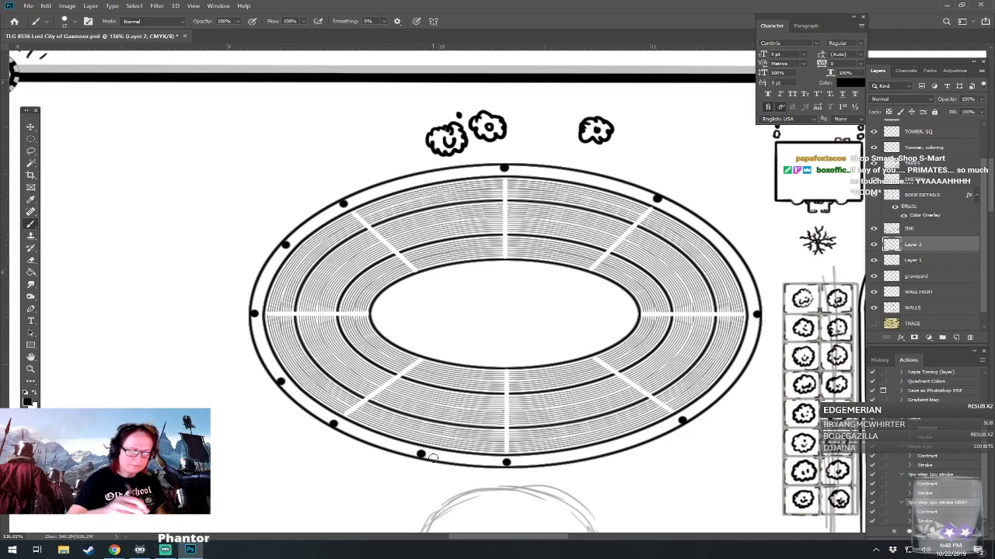
left_click(603, 451)
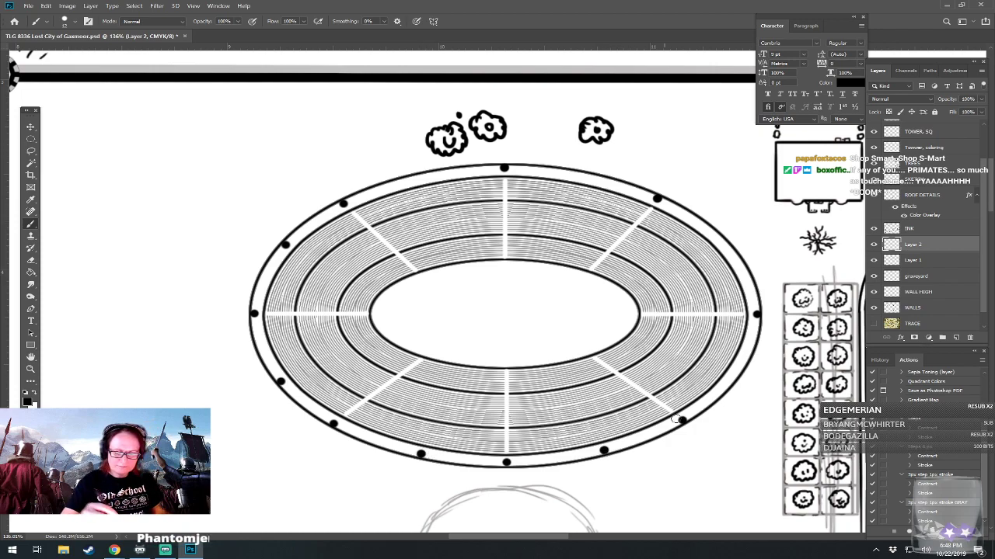
left_click(735, 375)
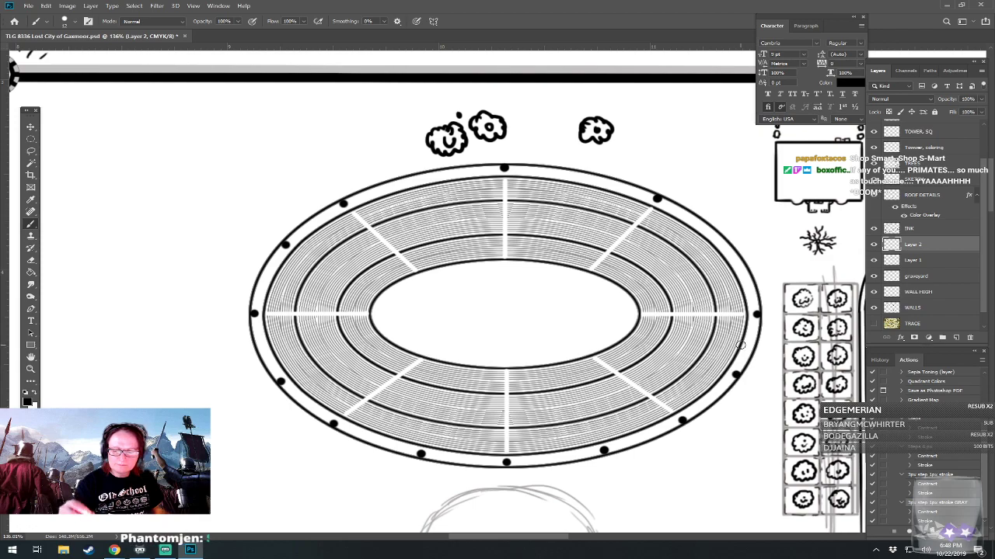
left_click(725, 247)
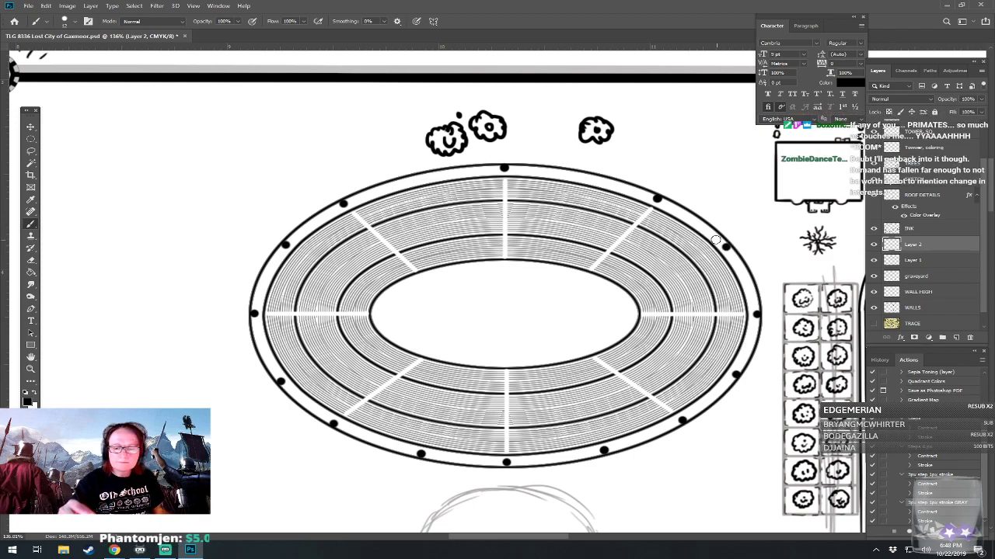
left_click(588, 176)
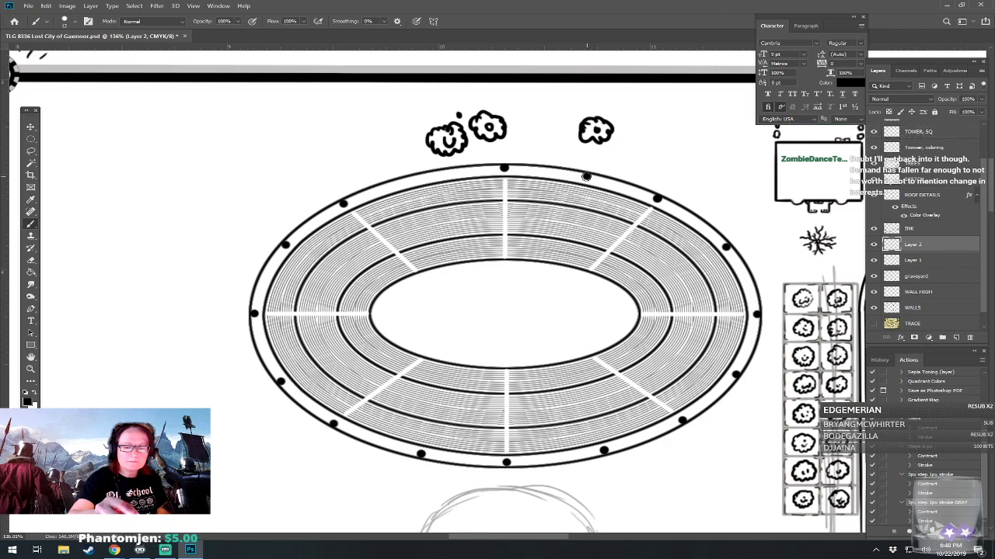
left_click(423, 177)
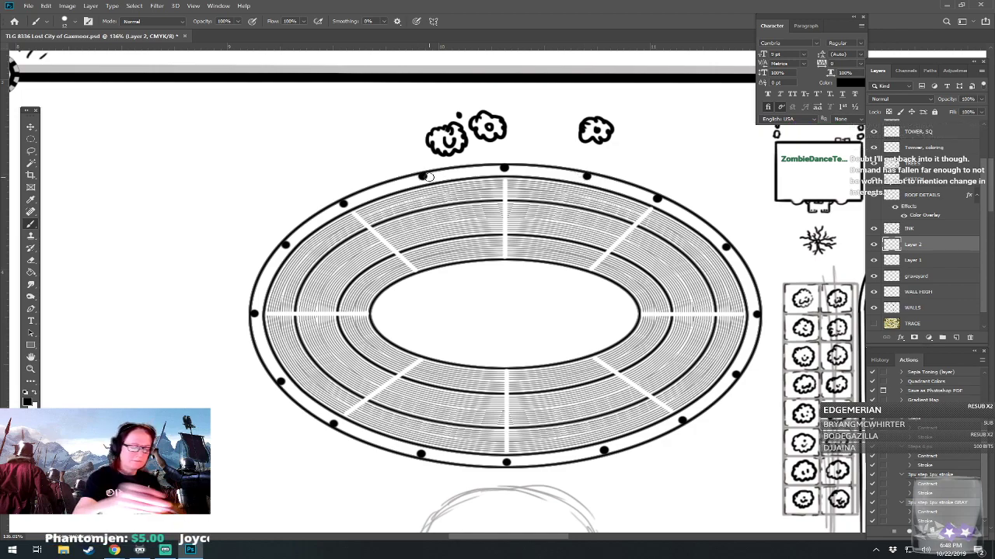
Fill the remaining gaps around the arena's outer band with one black dot halfway between each pair of existing dots.
left_click(260, 349)
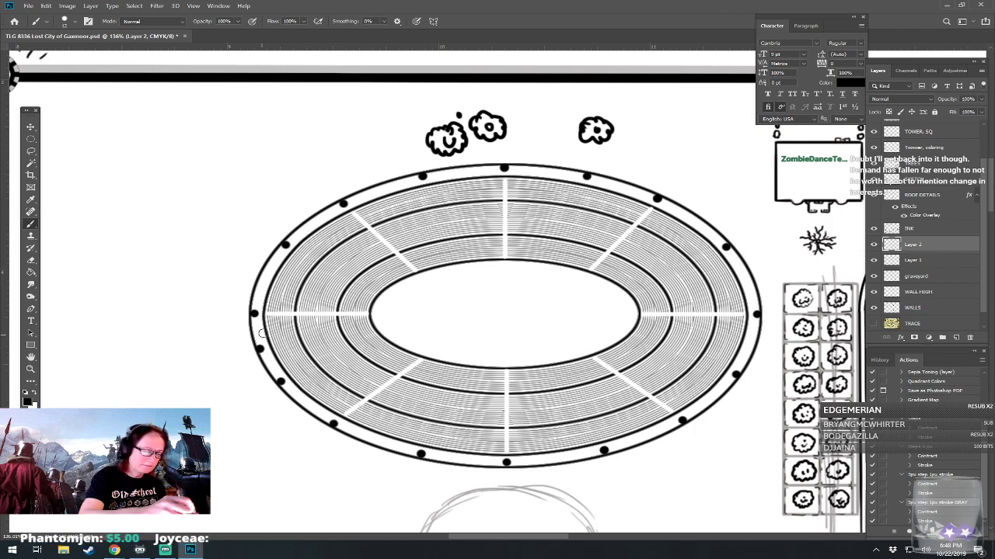
left_click(263, 276)
left_click(314, 220)
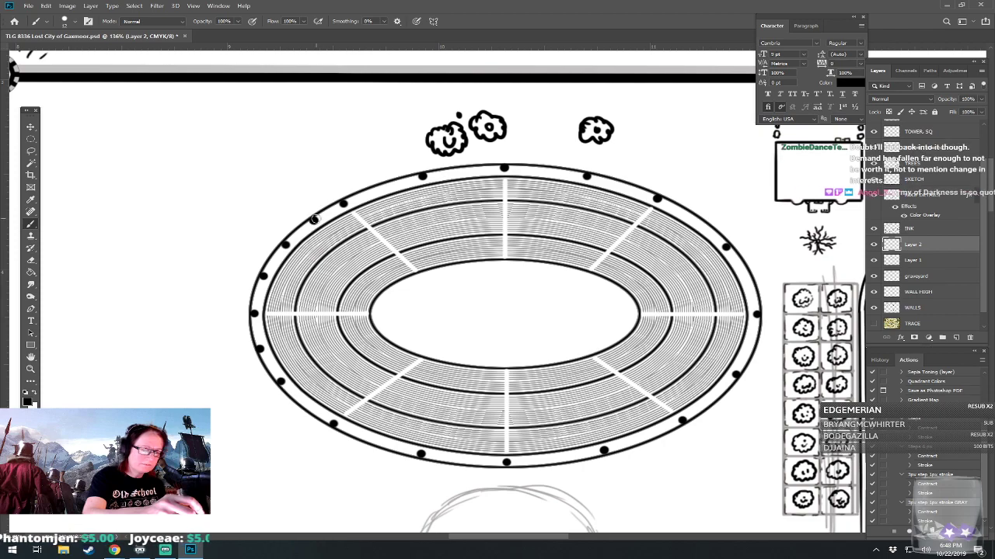
left_click(384, 188)
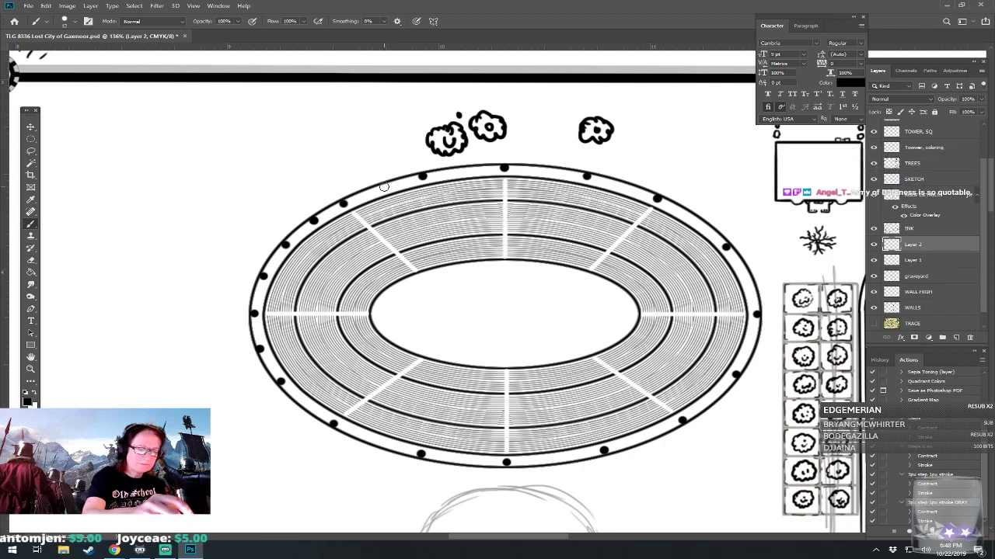
left_click(463, 170)
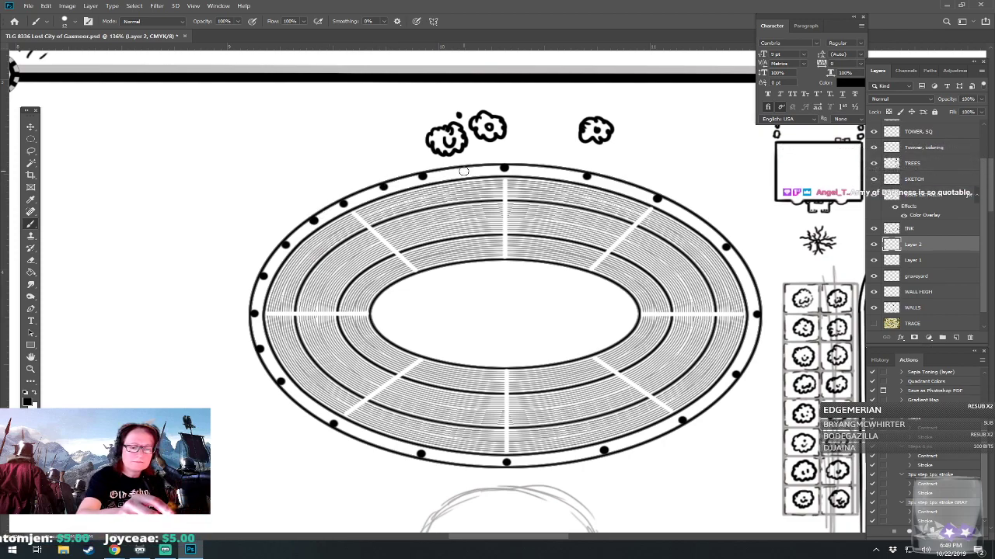
left_click(547, 170)
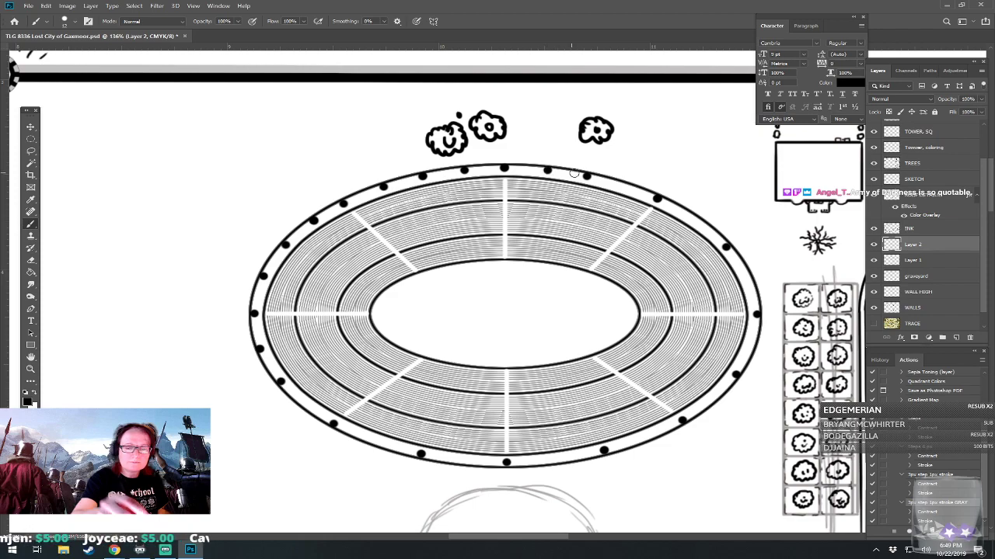
left_click(622, 186)
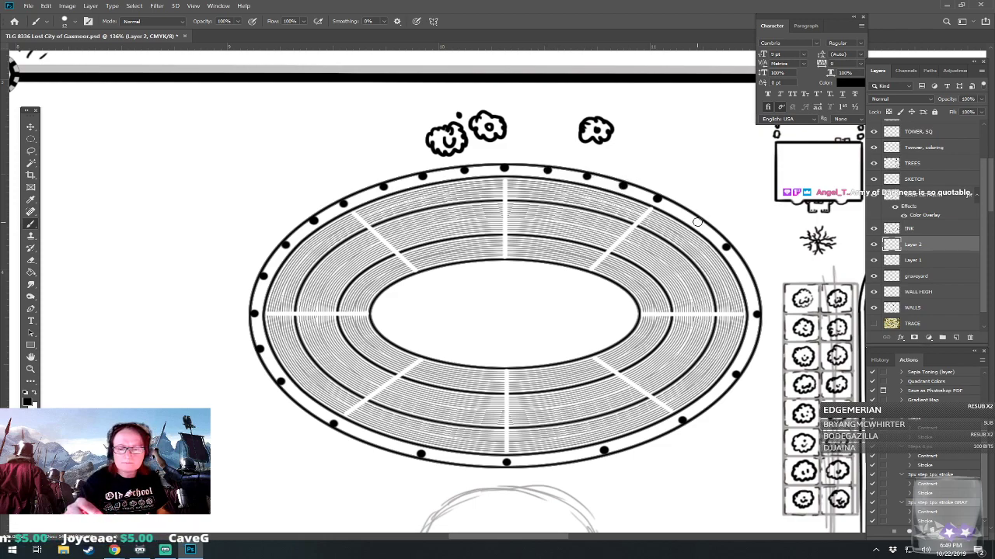
left_click(697, 223)
left_click(746, 280)
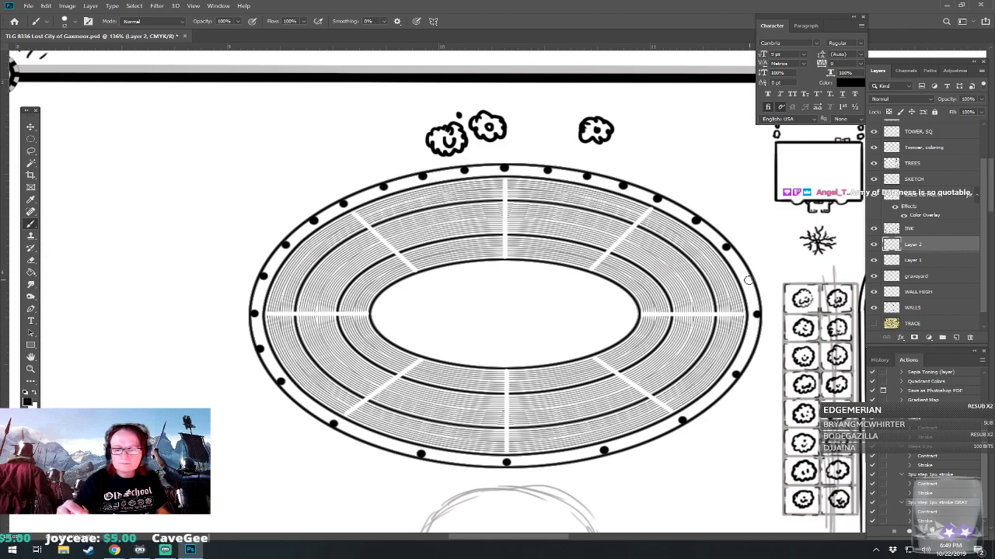
left_click(750, 347)
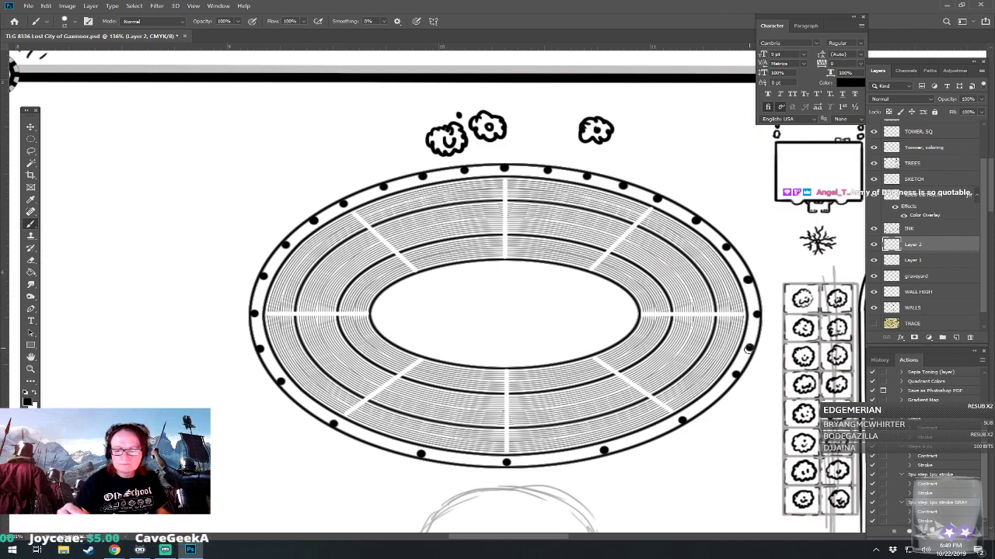
left_click(712, 401)
left_click(645, 438)
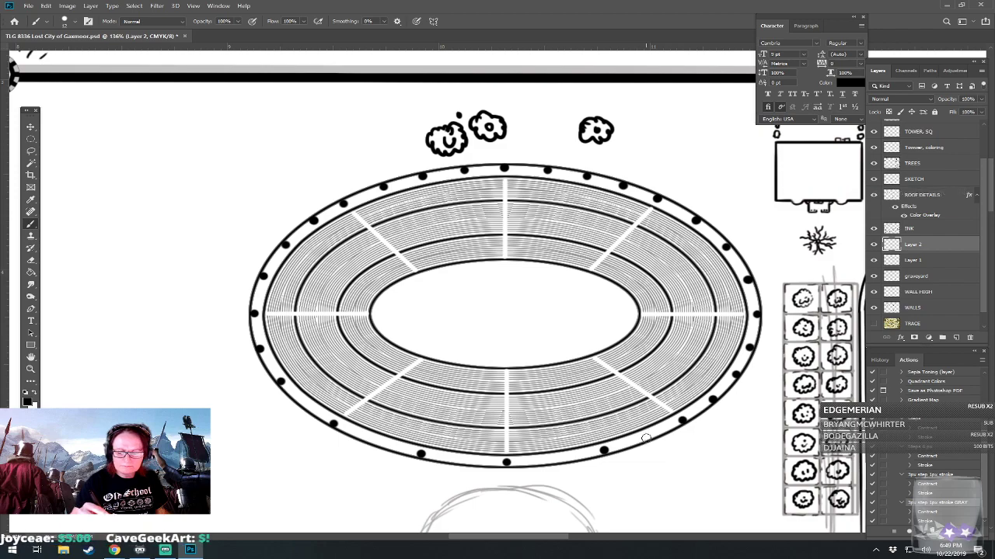
left_click(556, 459)
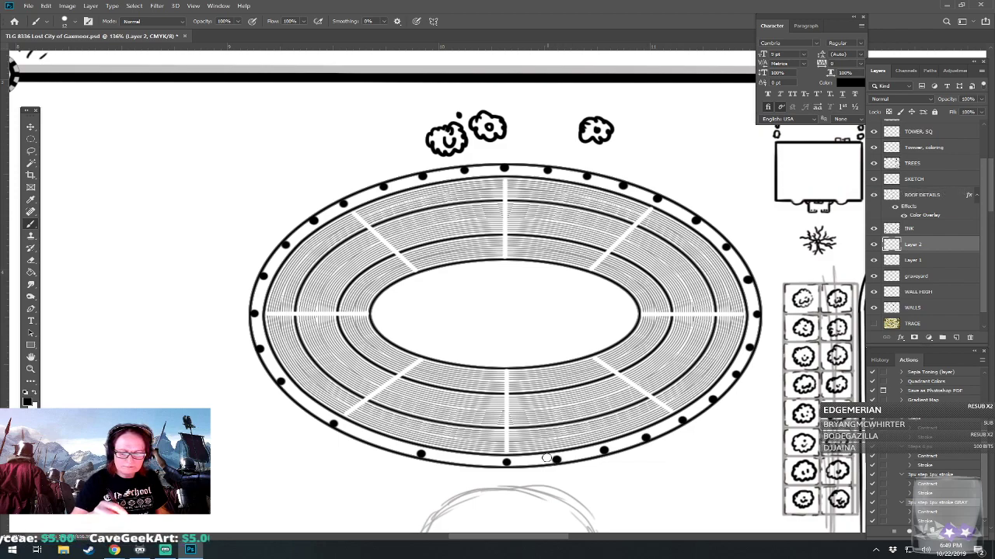
left_click(463, 460)
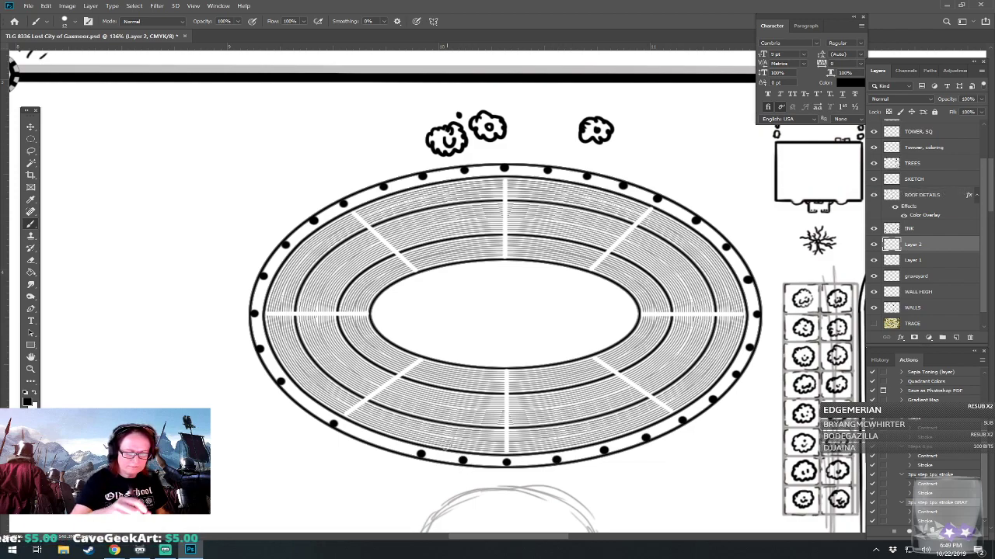
left_click(374, 442)
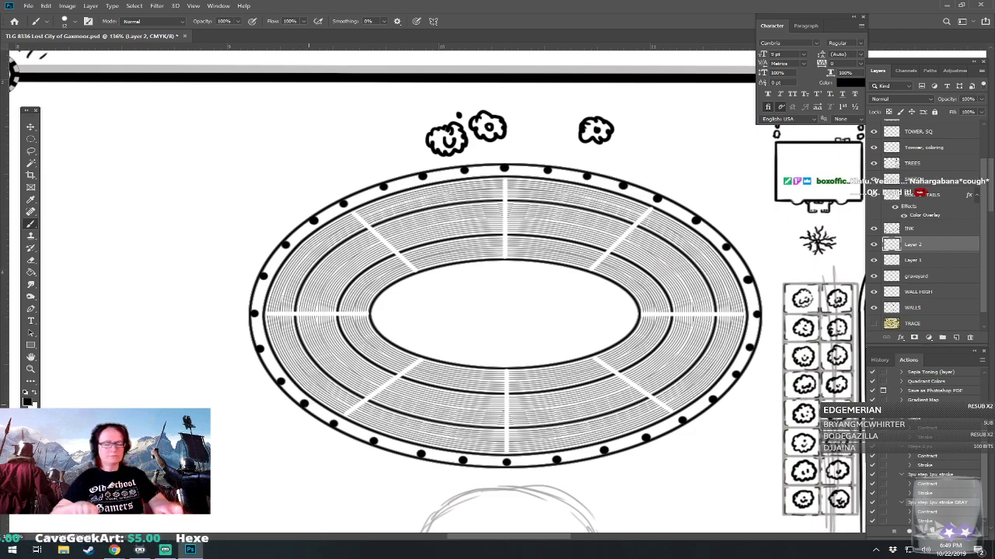
Examine the dotted oval arena in relation to the north wall, the neighbouring long arena and the sketched roads below it.
scroll(413, 450, "down", 5)
scroll(437, 292, "down", 3)
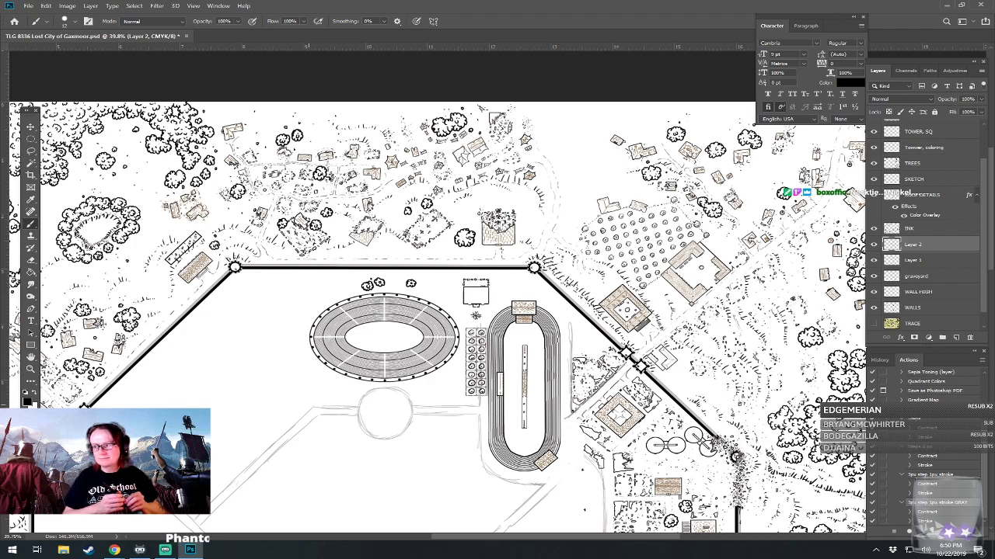
scroll(435, 311, "left", 1)
scroll(435, 311, "left", 3)
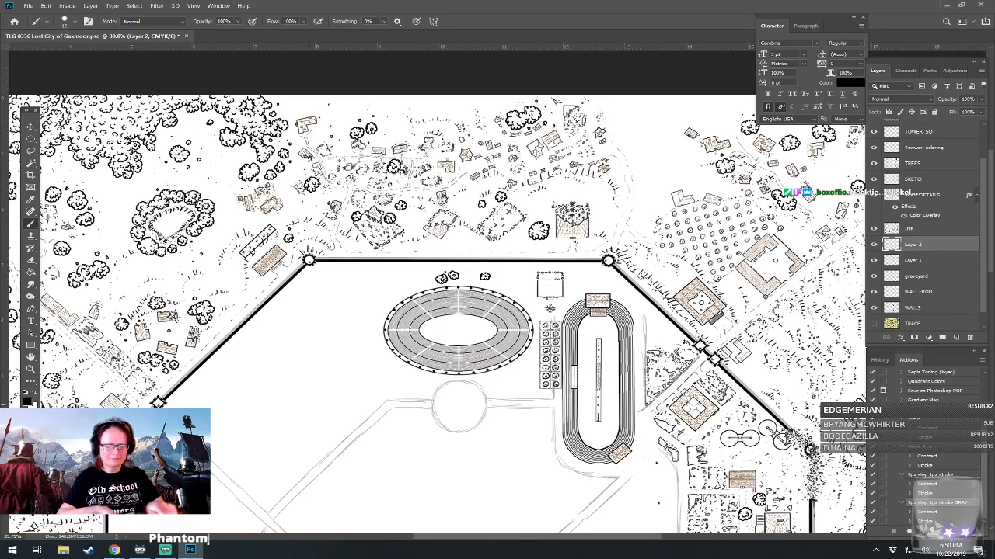
scroll(435, 311, "left", 3)
scroll(524, 384, "up", 2)
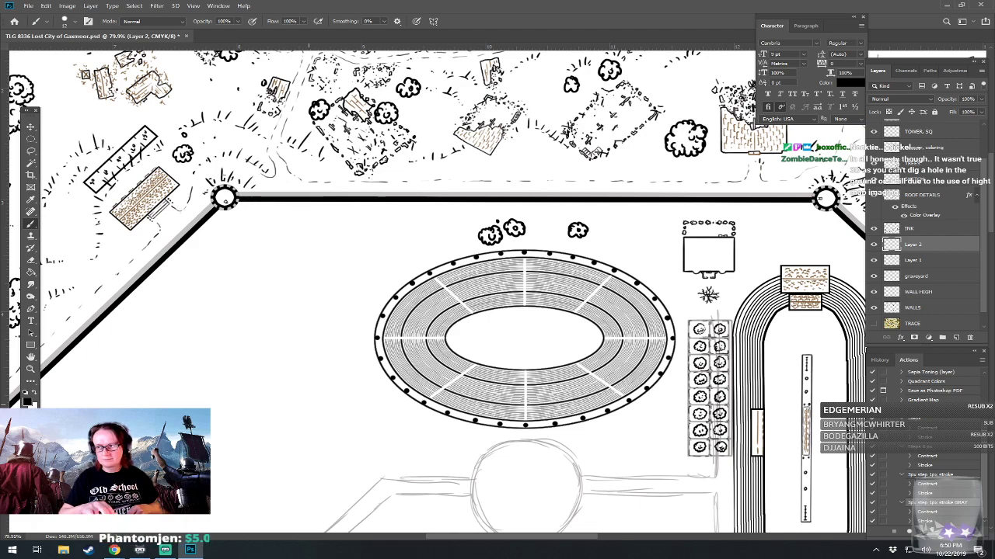
left_click_drag(308, 405, 280, 427)
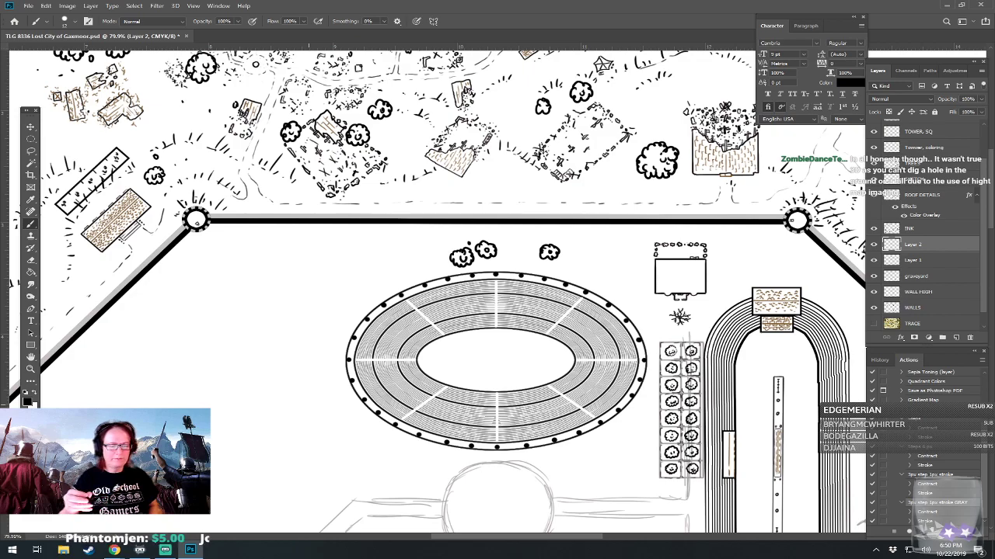
left_click_drag(279, 427, 342, 405)
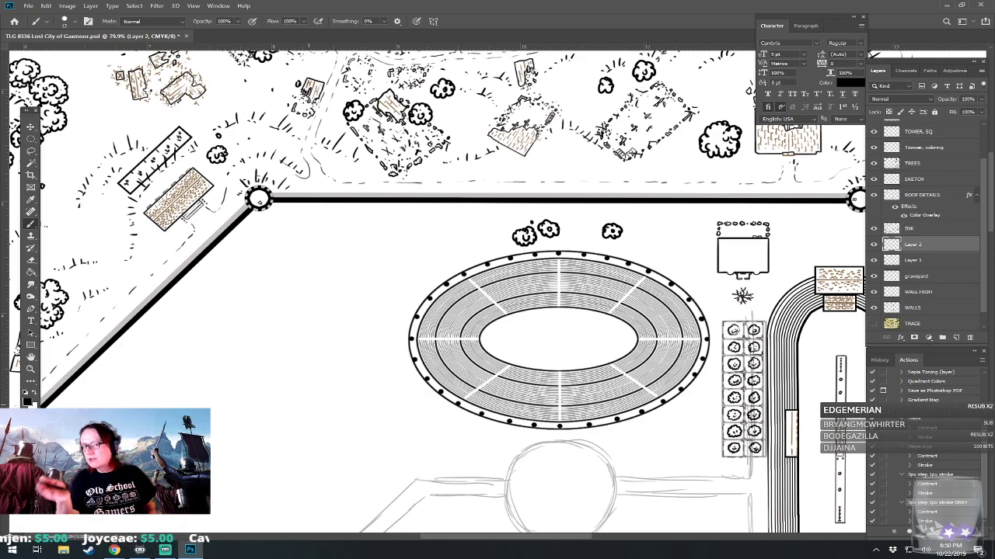
left_click_drag(454, 292, 436, 310)
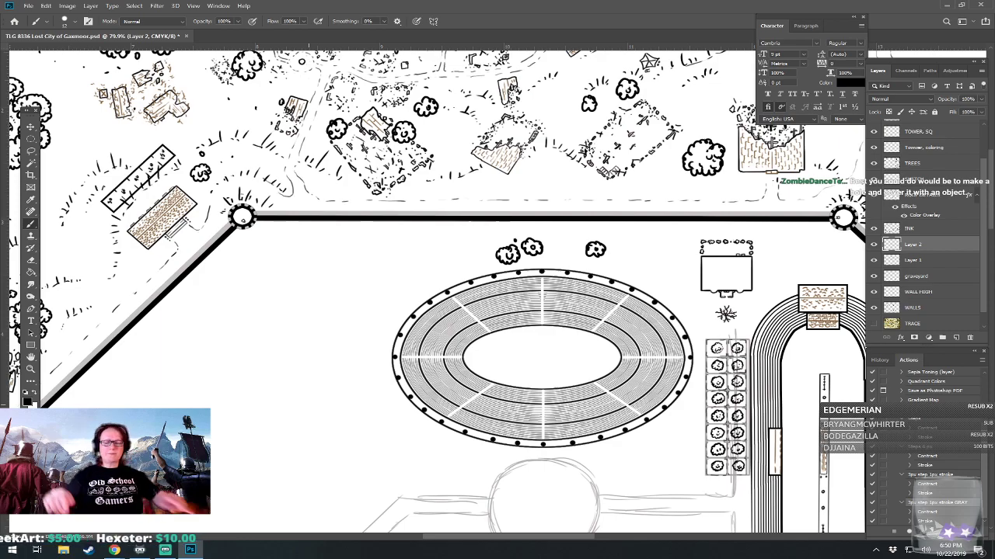
Check the oval arena against the whole walled city and save the map document.
scroll(498, 280, "down", 7)
scroll(498, 280, "down", 2)
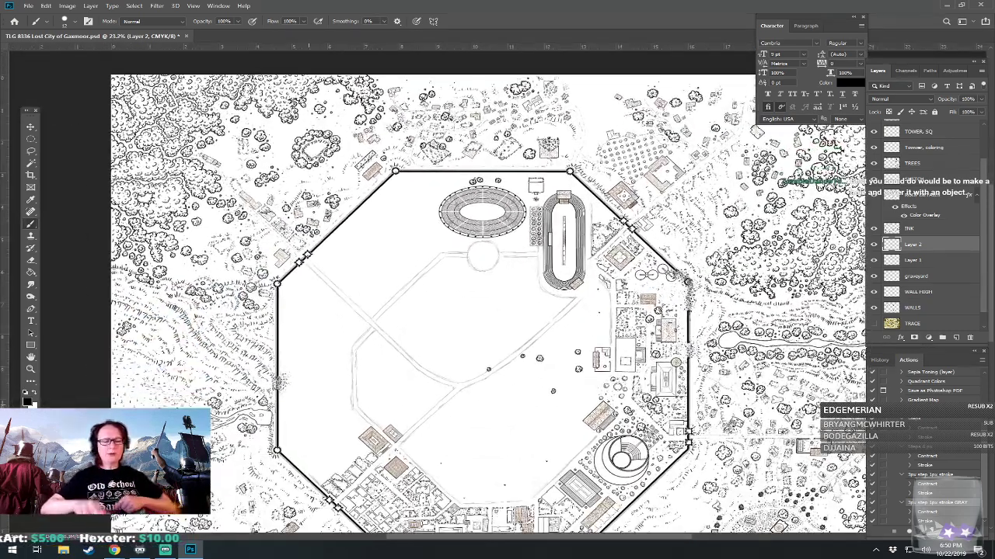
key("ctrl+s")
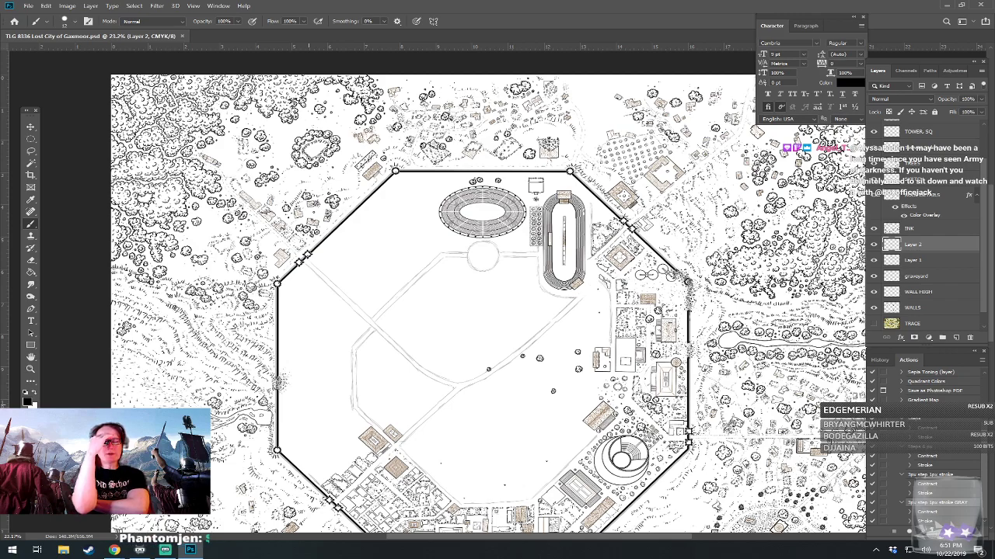
Create a new layer above the arena's Layer 2 and reduce the Hard Round brush to a thin line size.
scroll(440, 181, "up", 8)
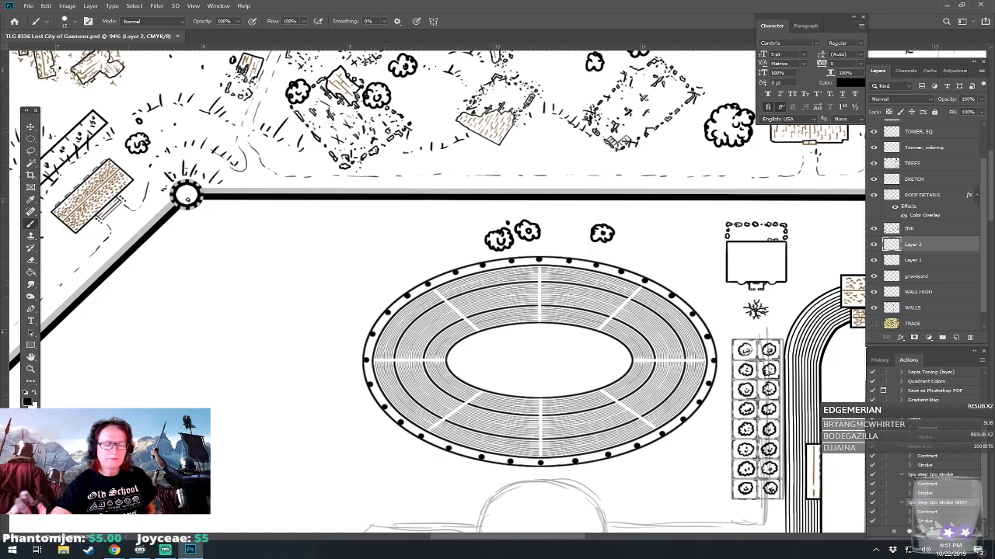
left_click(956, 337)
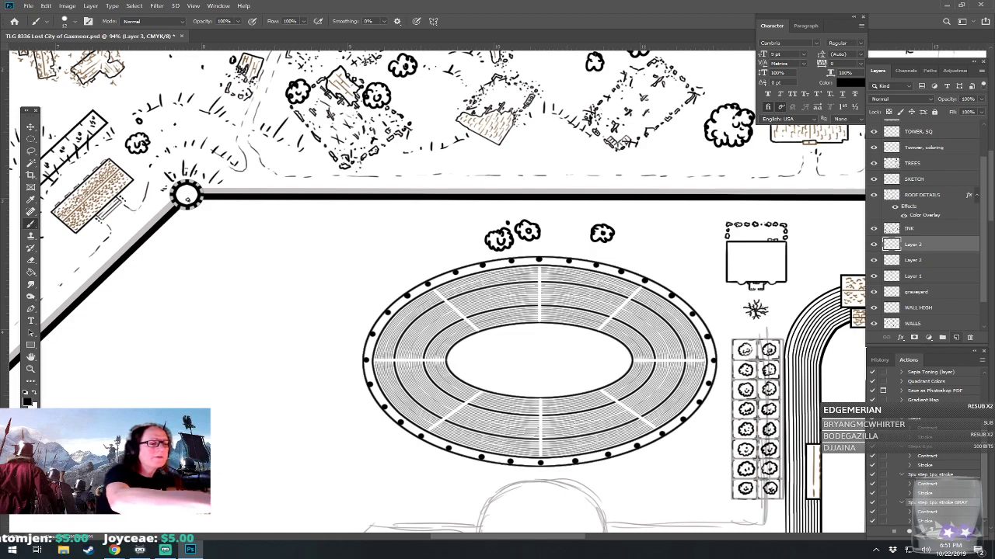
left_click(72, 21)
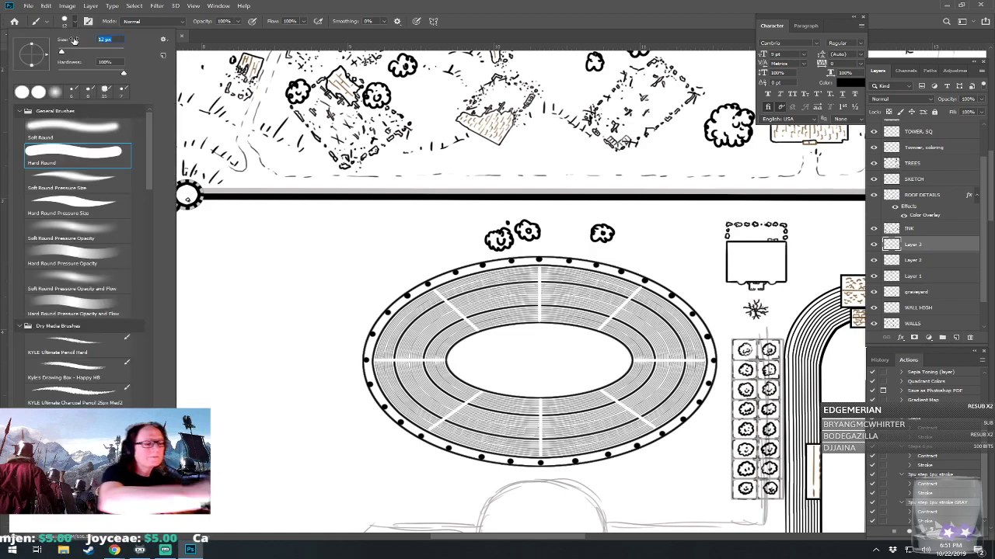
key("Return")
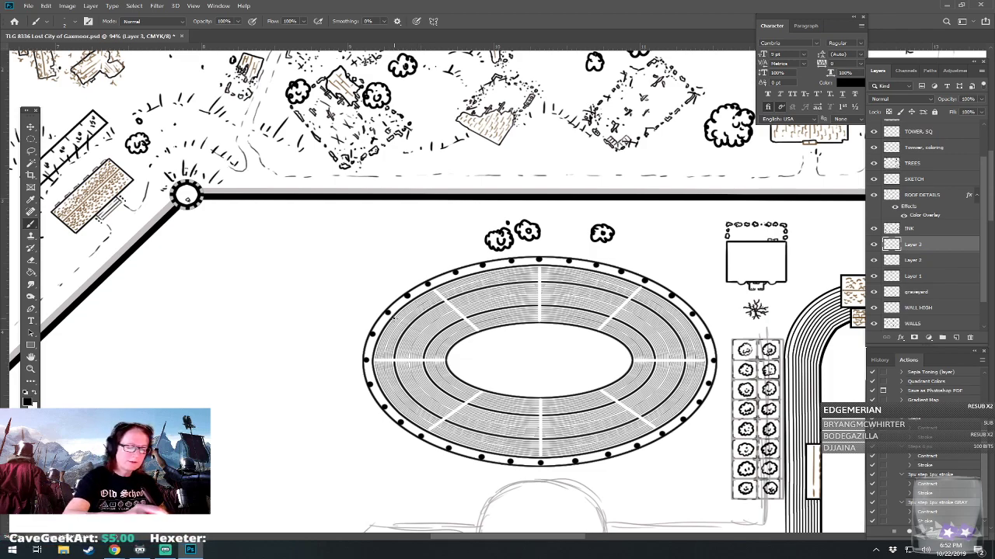
key("shift")
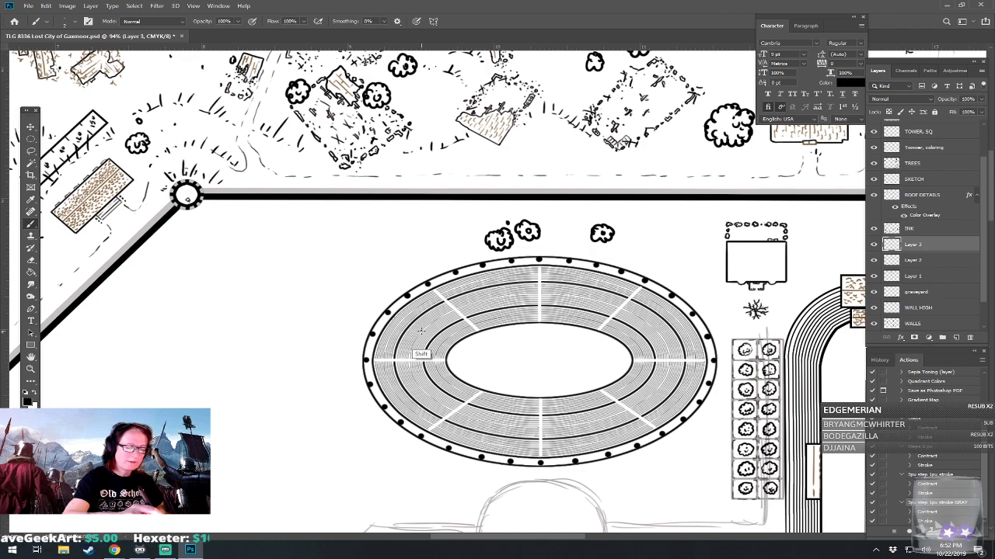
left_click(420, 330, "shift")
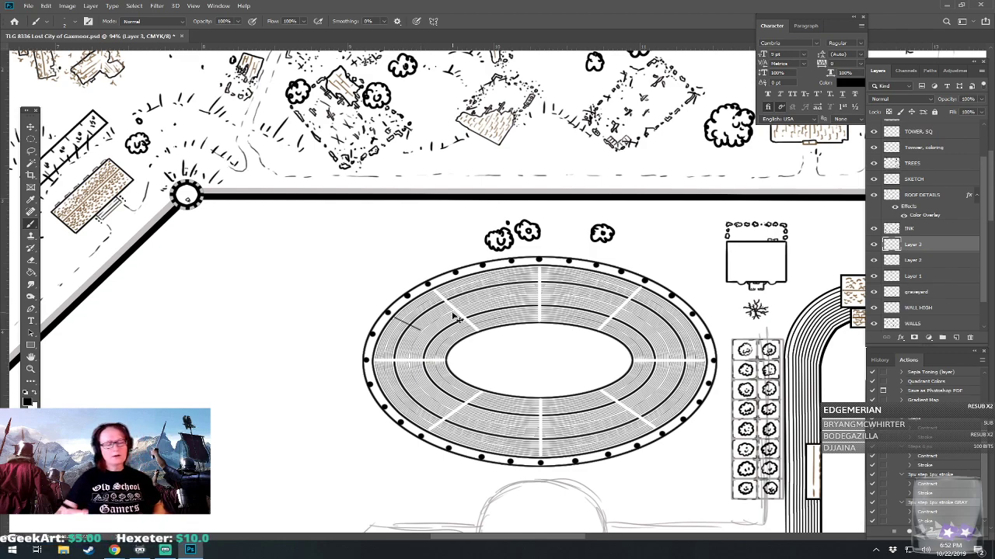
key("ctrl+z")
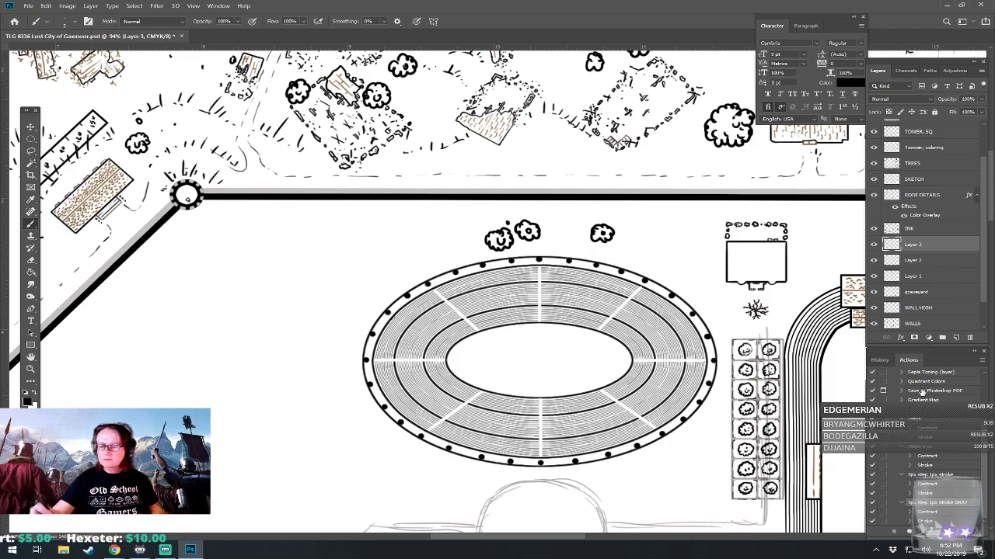
left_click(879, 360)
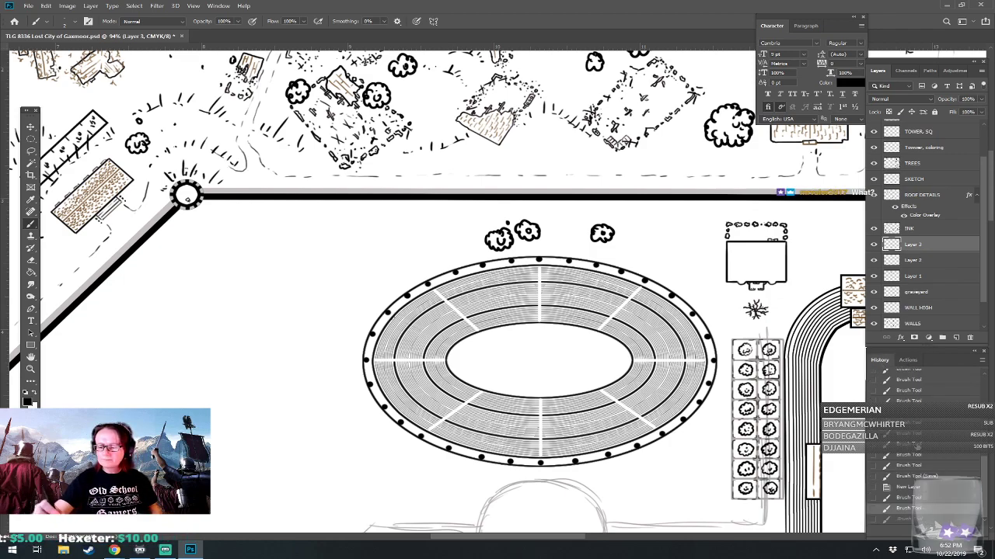
left_click(910, 496)
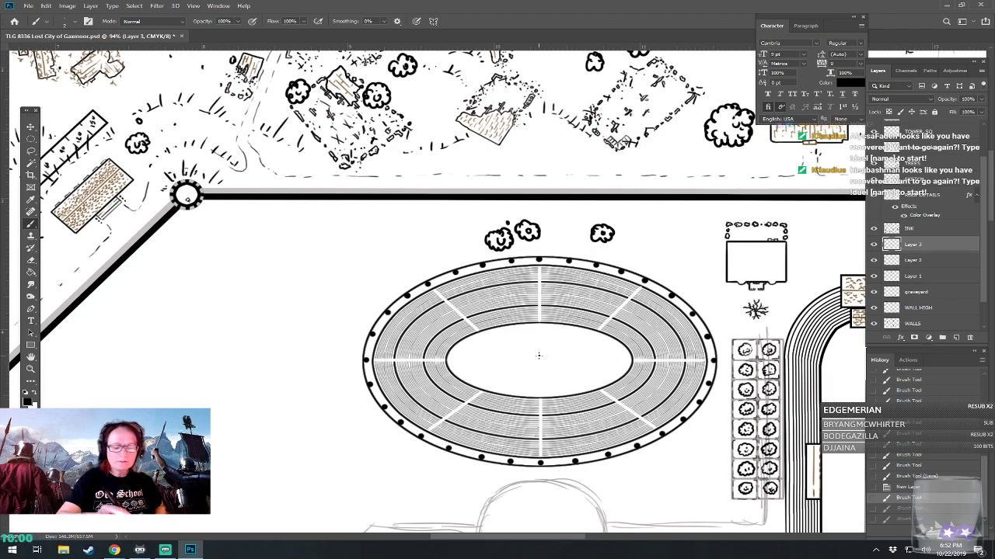
Mark the oval arena's centre with a dot and rule four thin black lines across the arena along its white aisles.
left_click(538, 357)
left_click(537, 356)
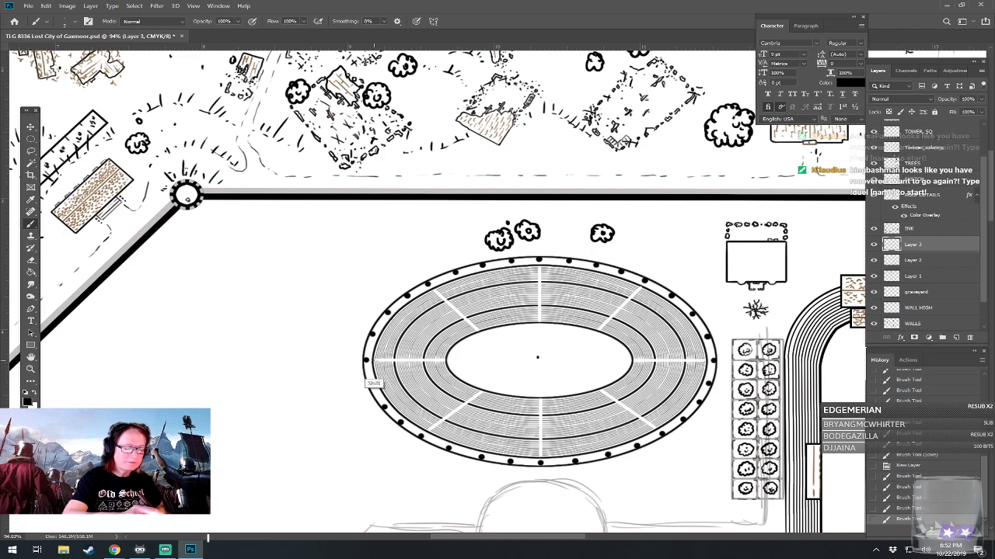
left_click_drag(449, 360, 637, 360)
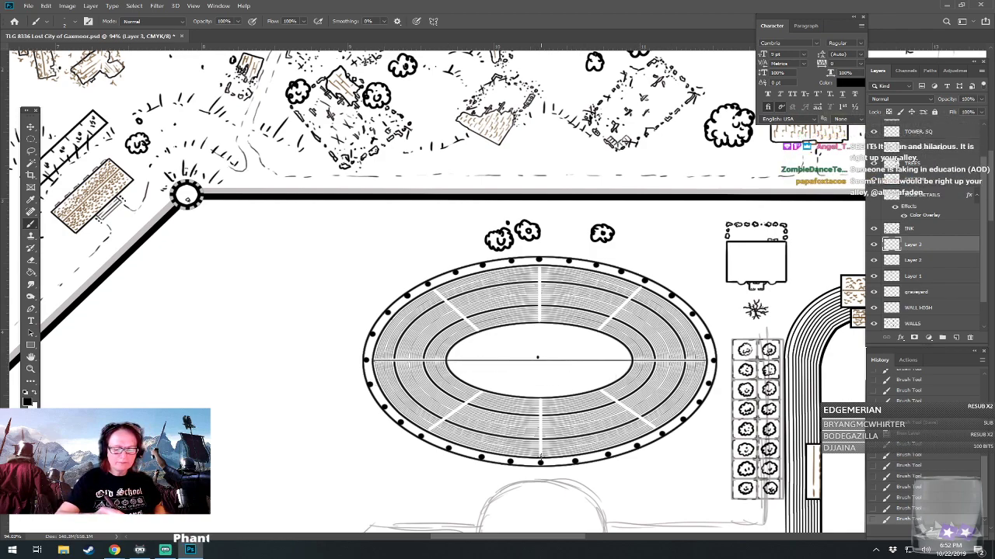
mouse_move(541, 466)
left_mouse_down()
mouse_move(542, 268)
mouse_move(539, 293)
mouse_move(533, 279)
left_mouse_up()
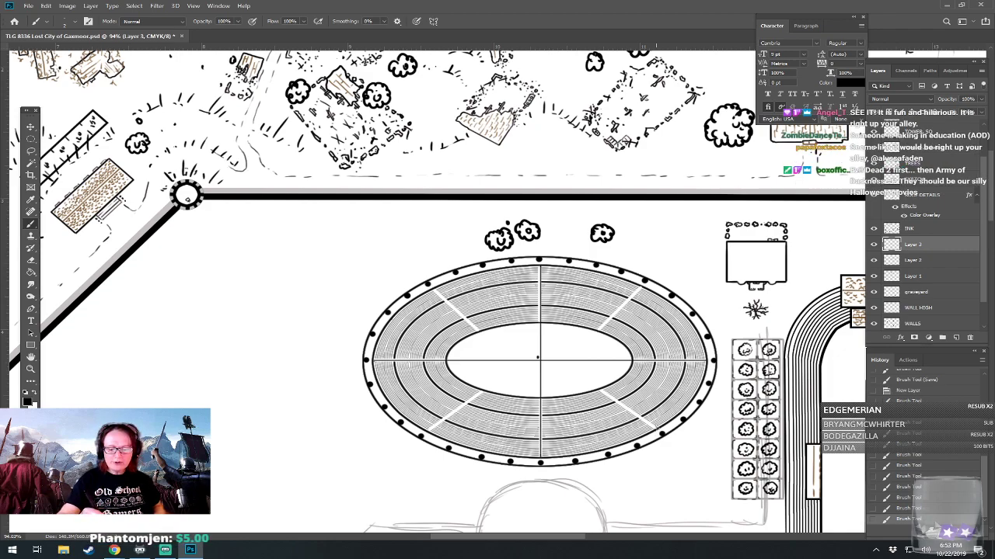
left_click(439, 297, "shift")
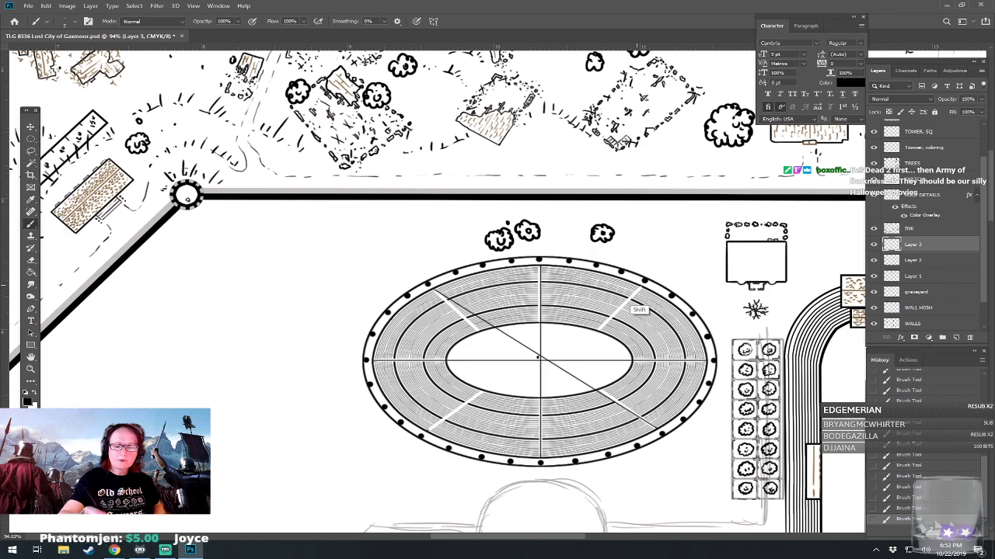
left_click(640, 292, "shift")
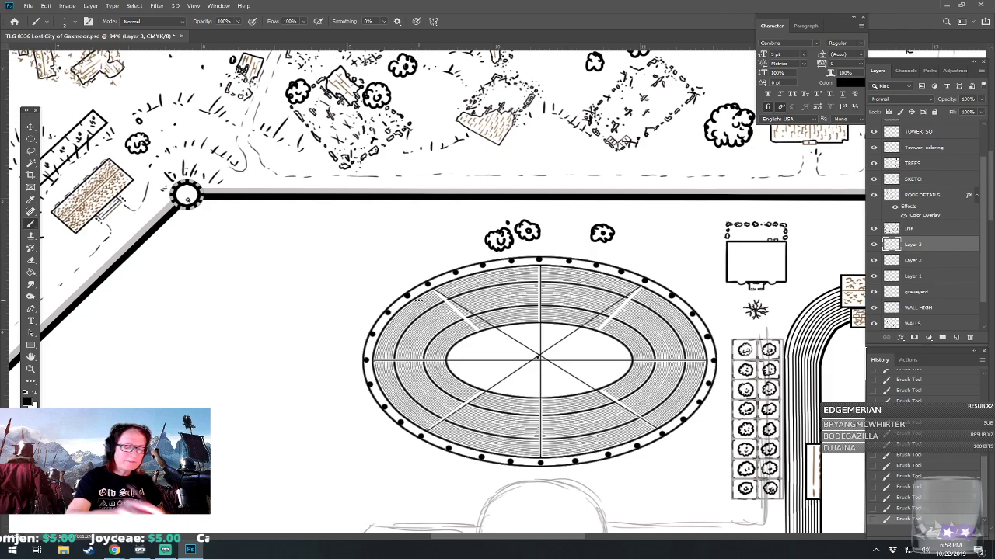
Rule three thin lines through the arena's centre, joining opposite dots between the northwest-southeast aisle and the horizontal aisle.
left_click(672, 419, "shift")
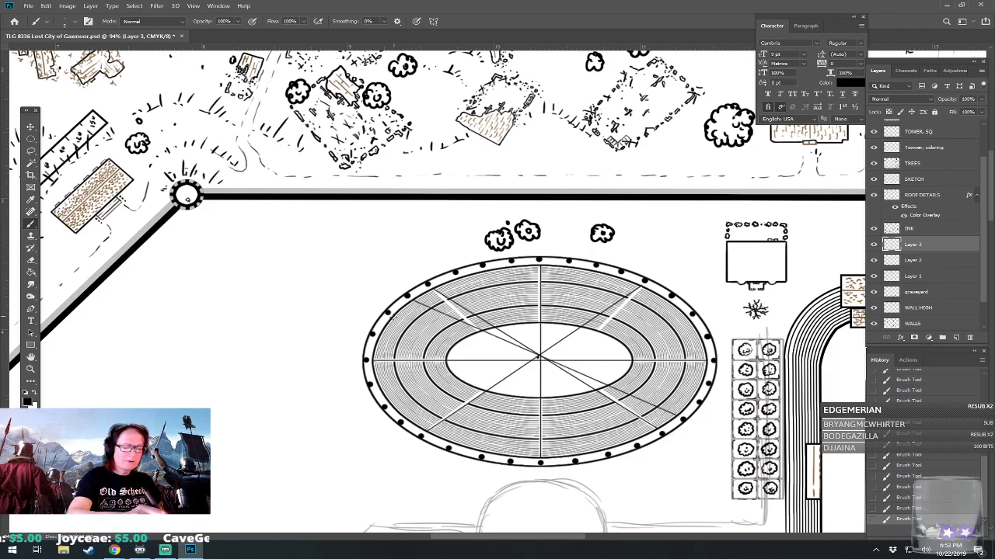
left_click(668, 398, "shift")
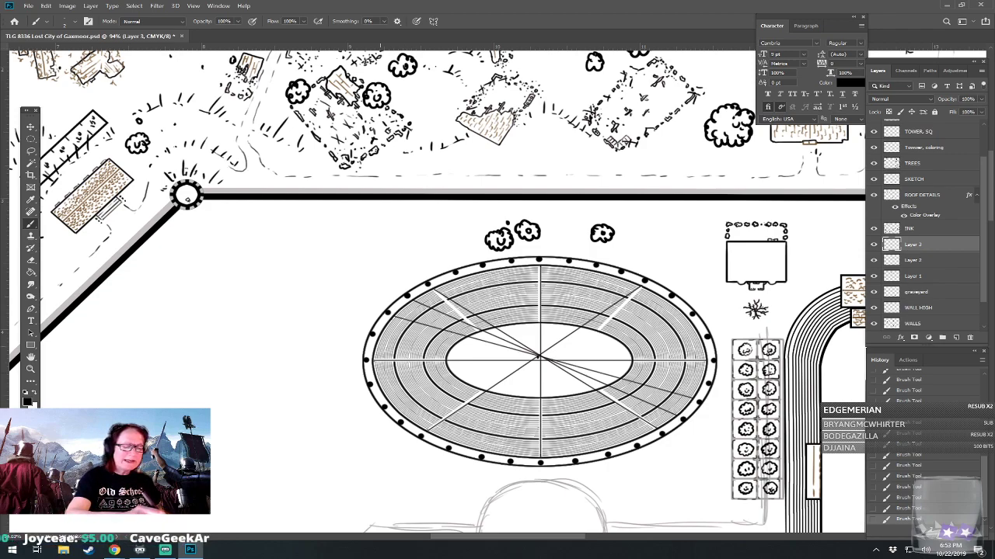
left_click(703, 386, "shift")
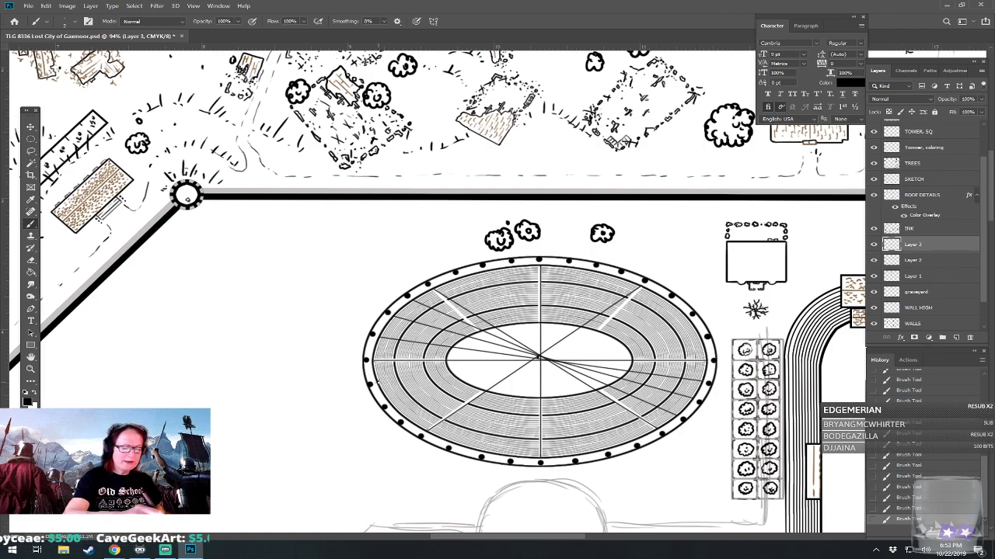
Rule three thin lines through the arena's centre, joining opposite dots between the horizontal aisle and the southwest-northeast aisle.
left_click(381, 379)
left_click(673, 346, "shift")
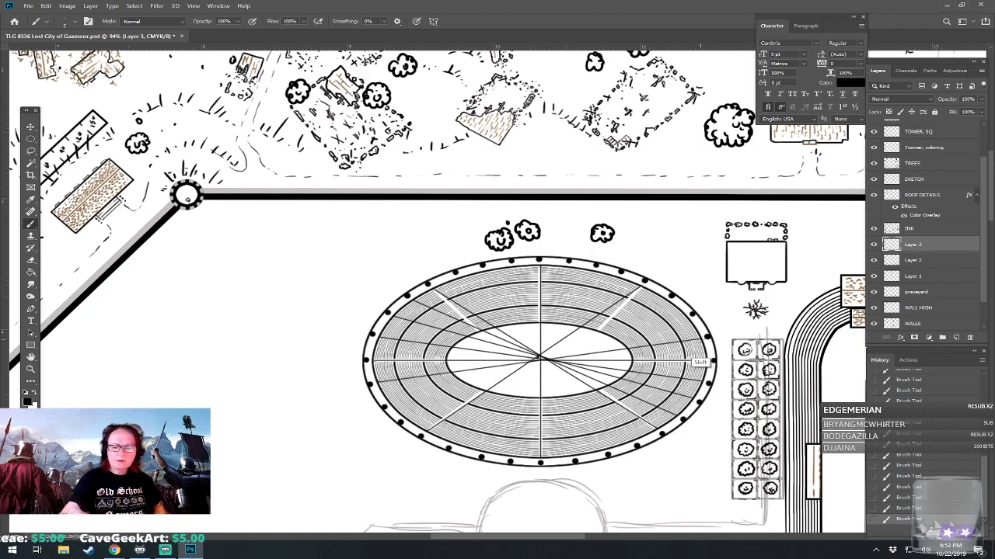
left_click(395, 403)
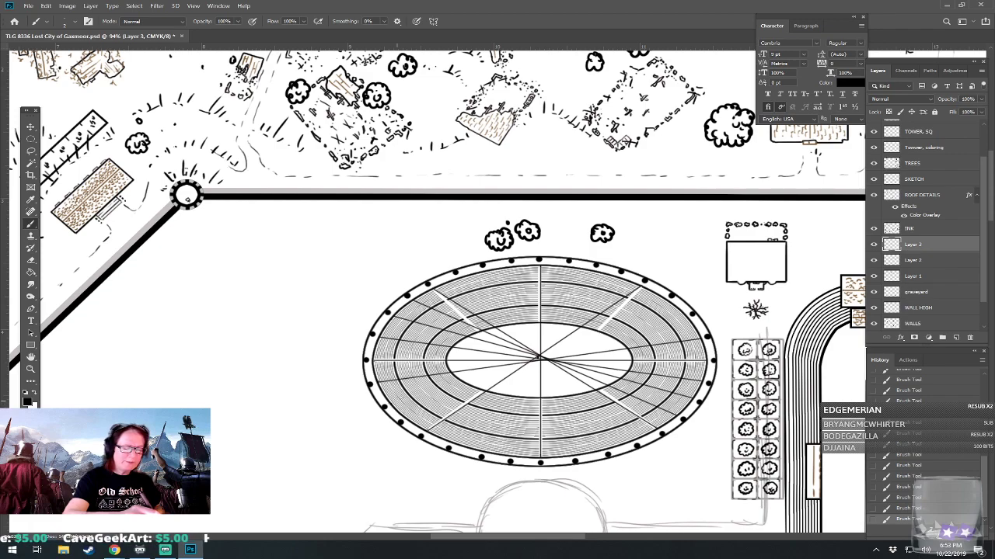
left_click(680, 337, "shift")
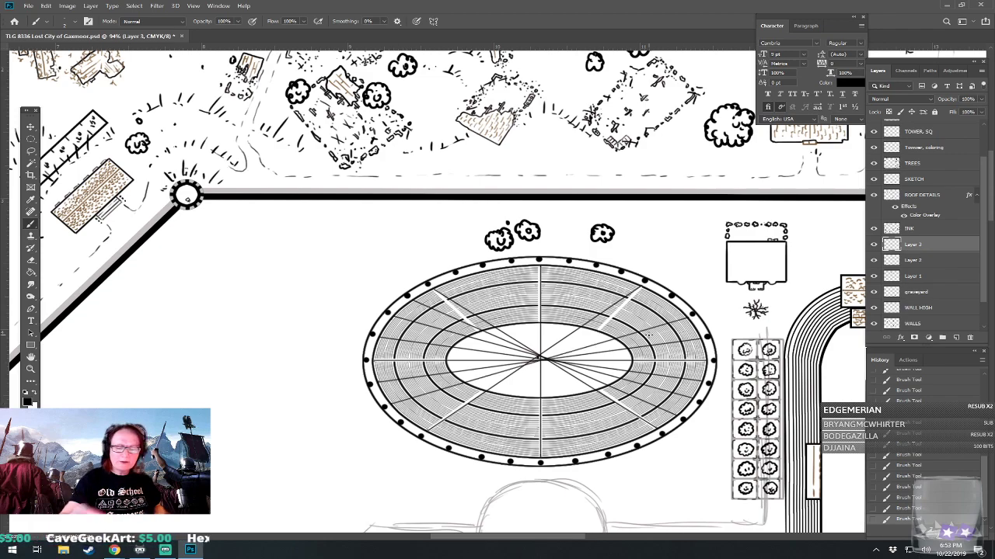
left_click(412, 418)
left_click(672, 299, "shift")
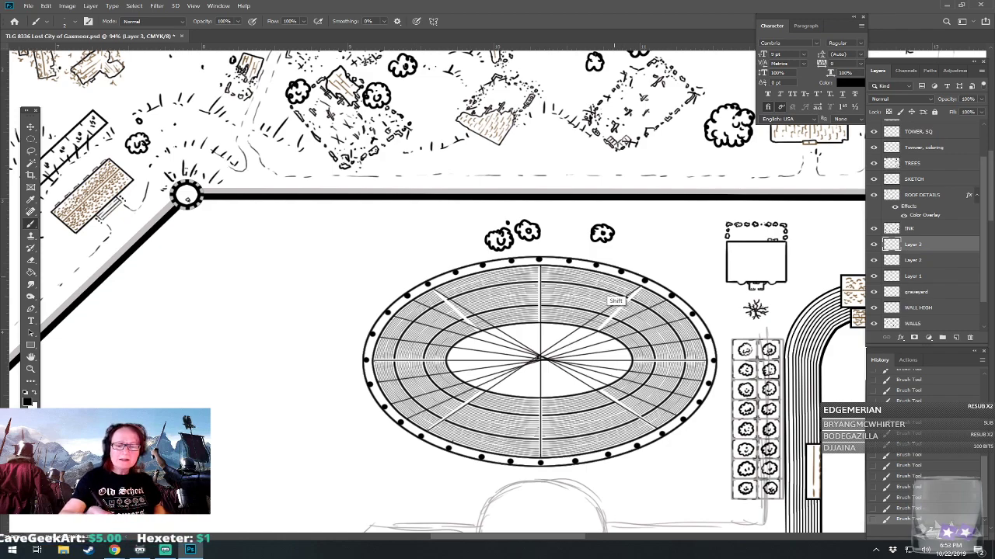
Rule three thin lines through the arena's centre, joining opposite dots between the southwest-northeast aisle and the vertical aisle.
left_click(622, 276, "shift")
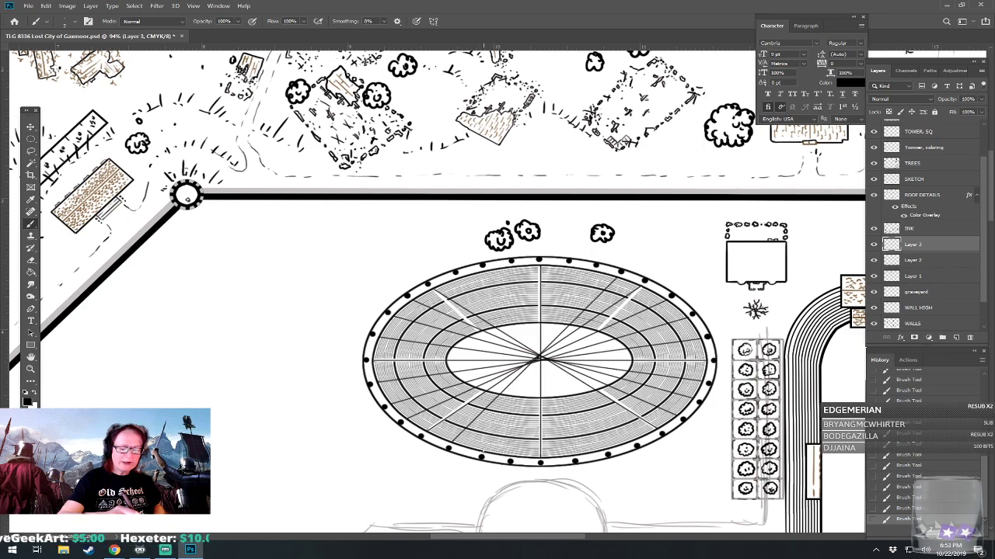
left_click(605, 275, "shift")
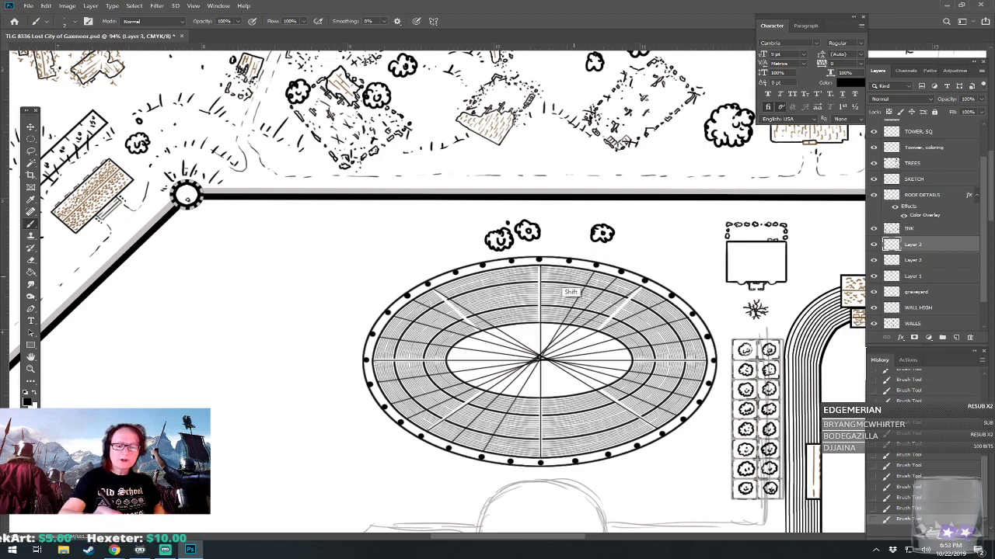
left_click(580, 268, "shift")
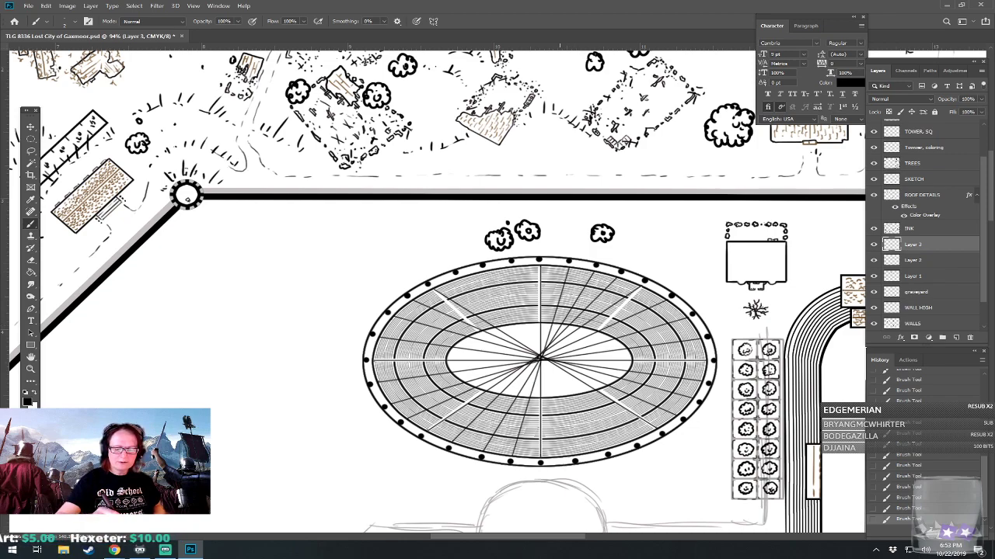
Rule three thin lines through the arena's centre, joining opposite dots between the vertical aisle and the northwest-southeast aisle.
left_click(511, 268, "shift")
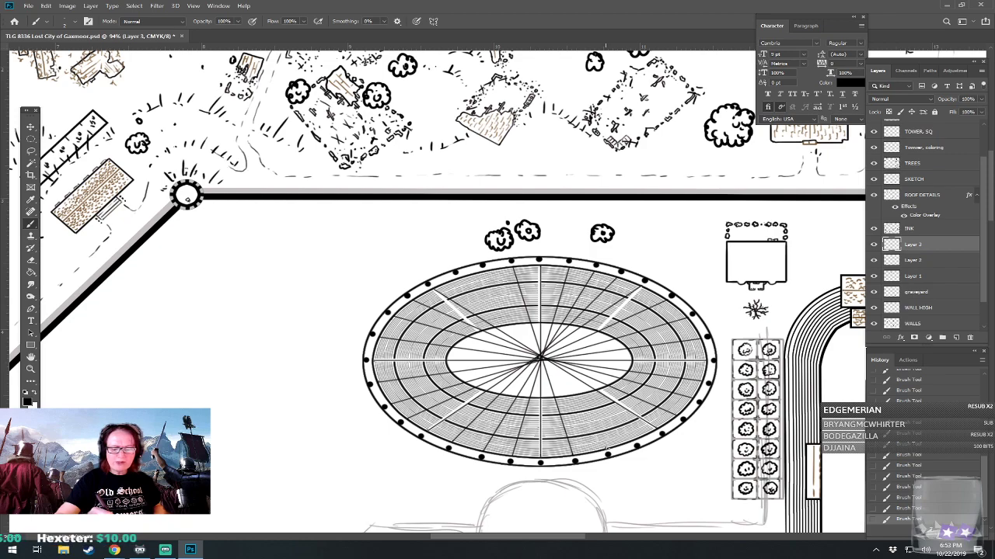
left_click(477, 268, "shift")
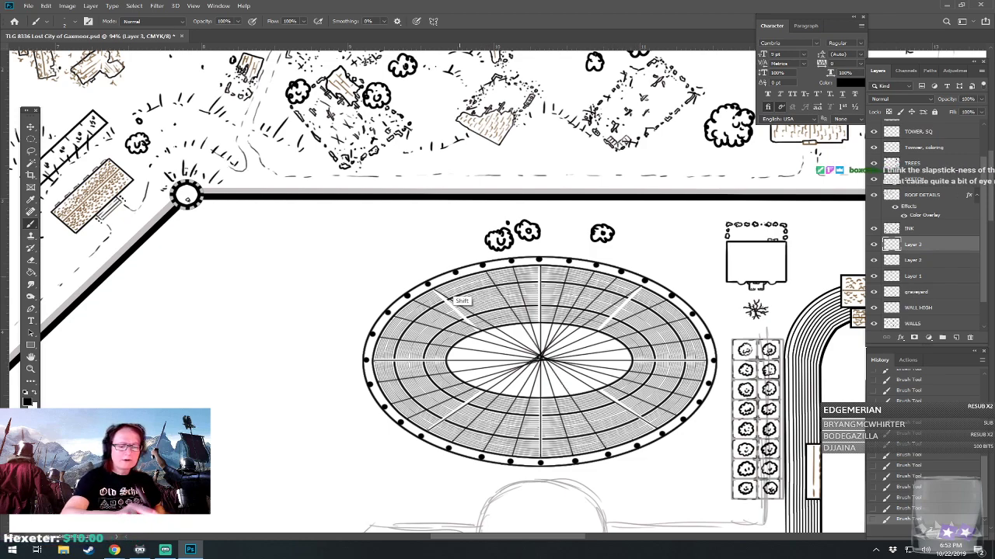
left_click(458, 275, "shift")
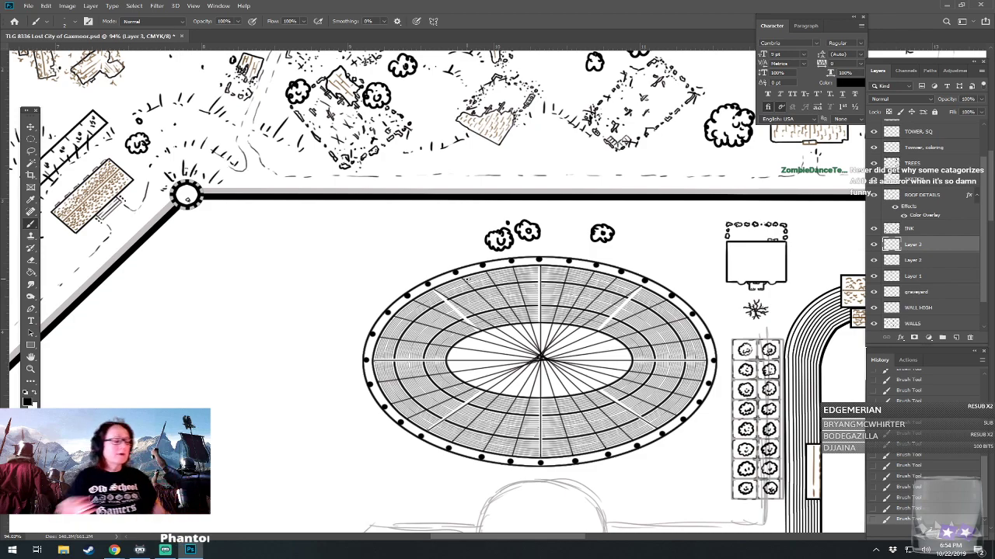
Make an elliptical marquee selection around the arena's central field and inner seating, and align it with the arena's centre.
key("m")
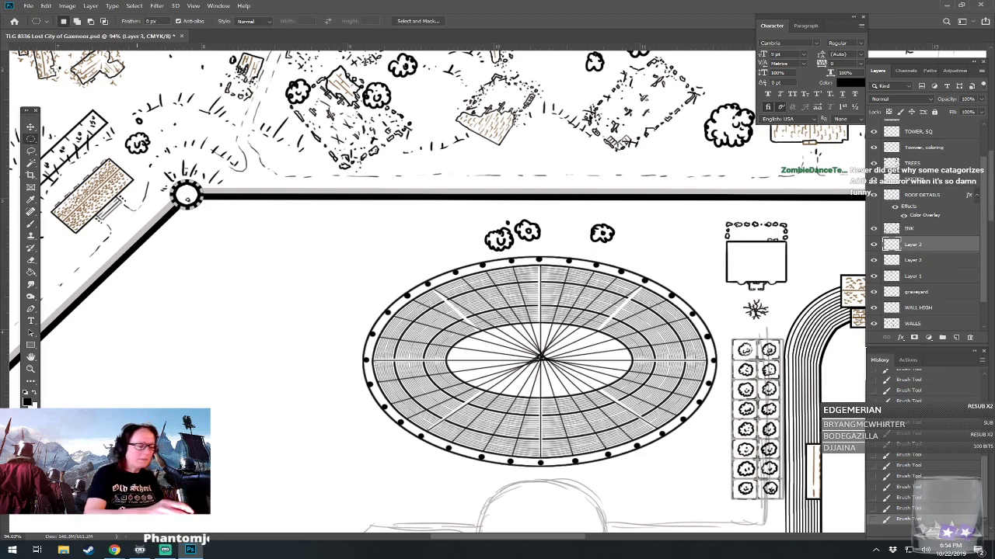
left_click_drag(233, 394, 346, 322)
left_click_drag(310, 400, 612, 372)
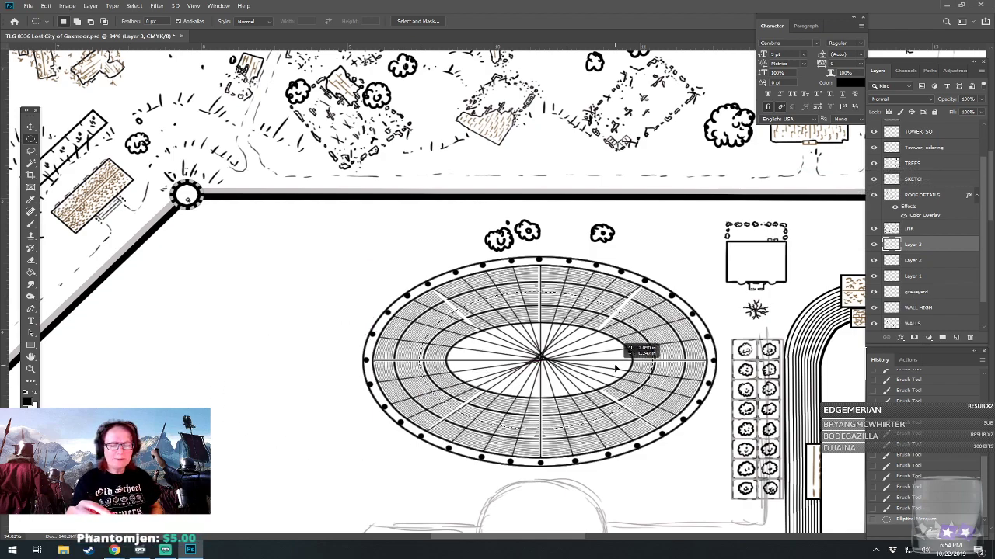
left_click_drag(616, 369, 612, 374)
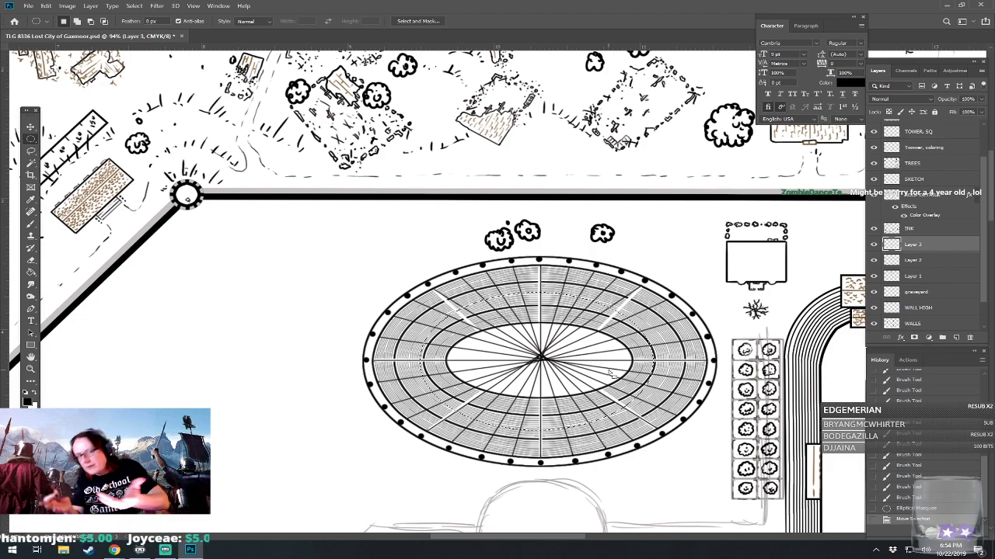
Transform the elliptical selection, widening it on both sides to about 117% and stretching its height to about 102%.
left_click(134, 6)
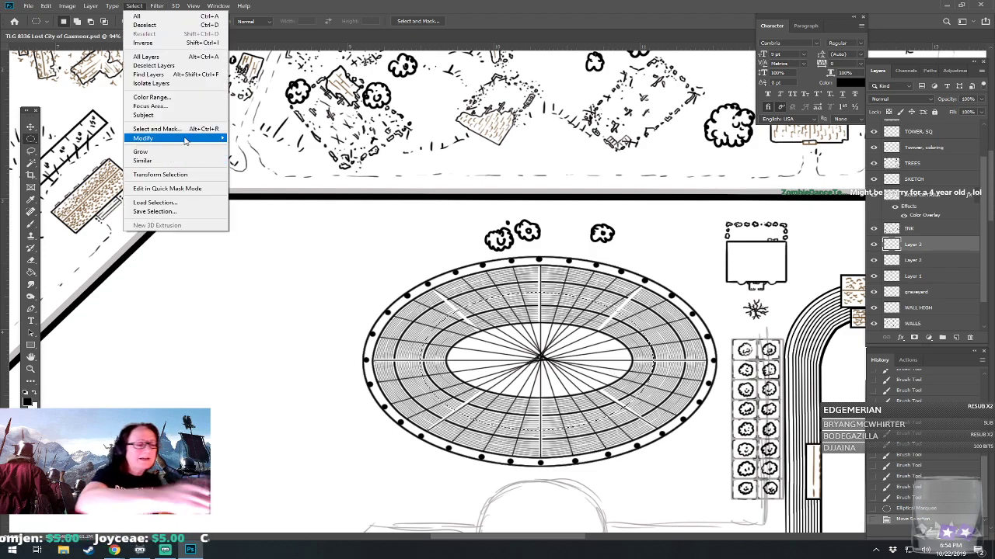
mouse_move(185, 140)
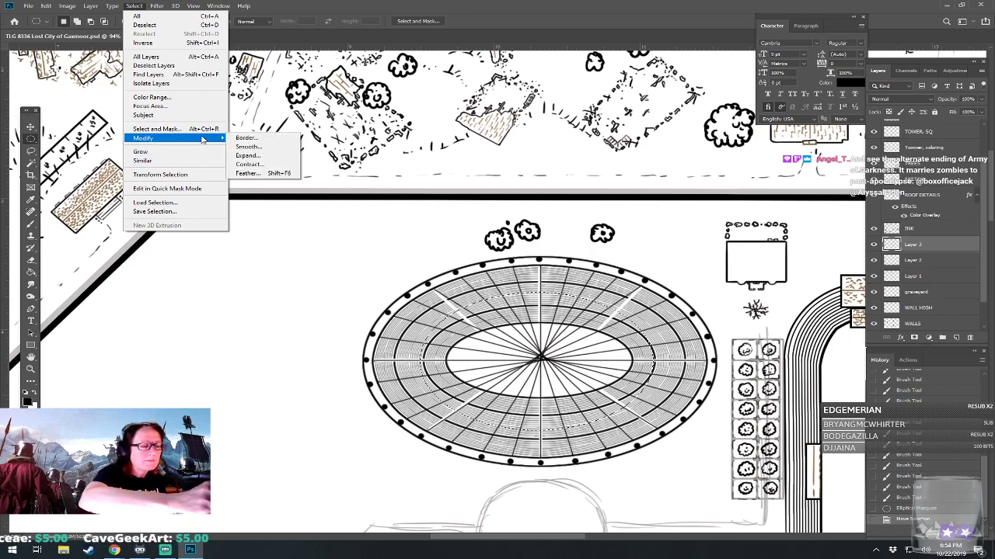
left_click(191, 176)
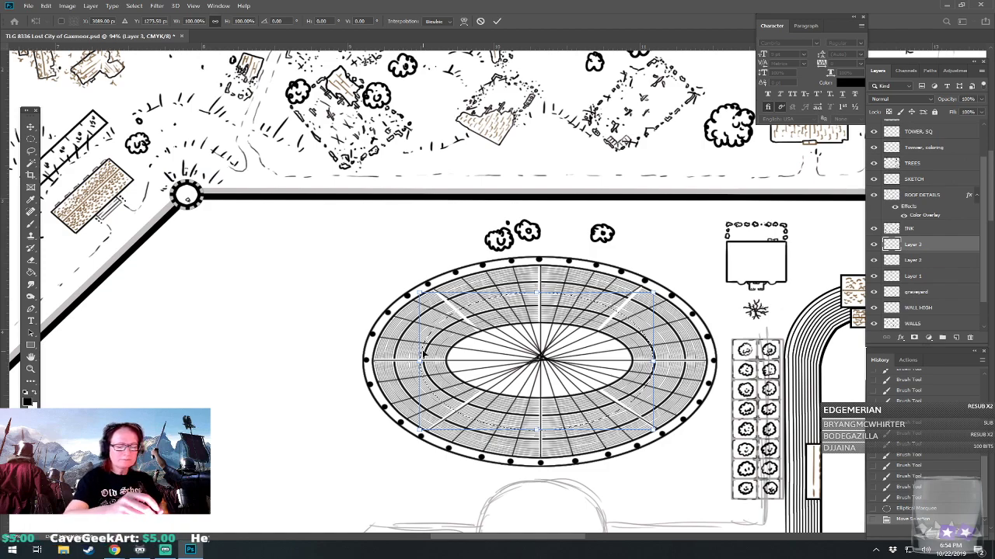
left_click_drag(417, 361, 403, 359)
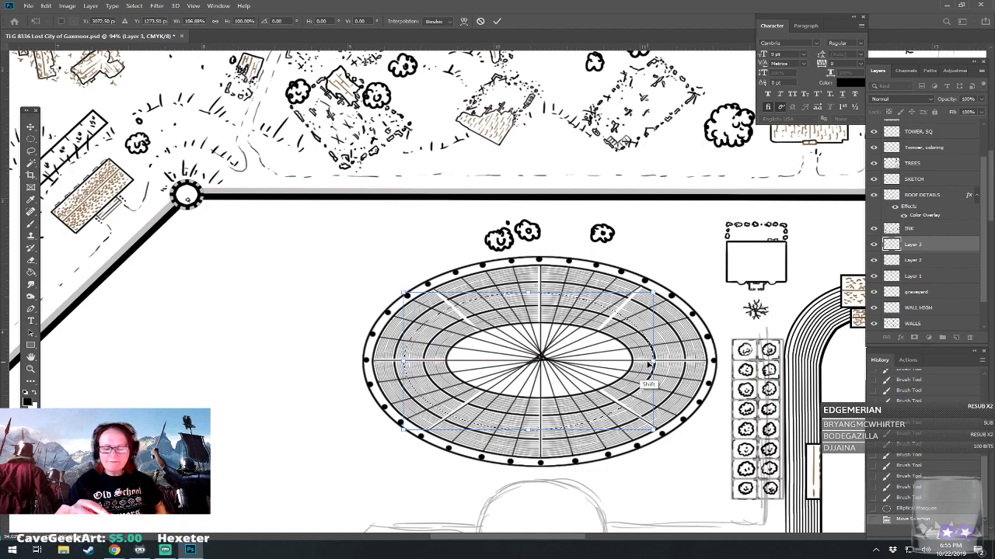
left_click_drag(653, 361, 678, 360)
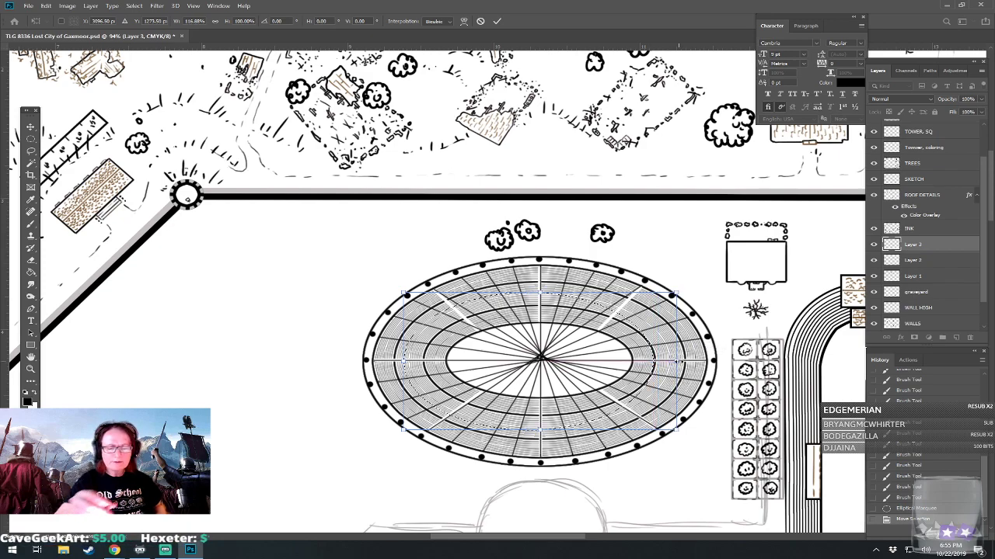
left_click_drag(541, 293, 542, 290)
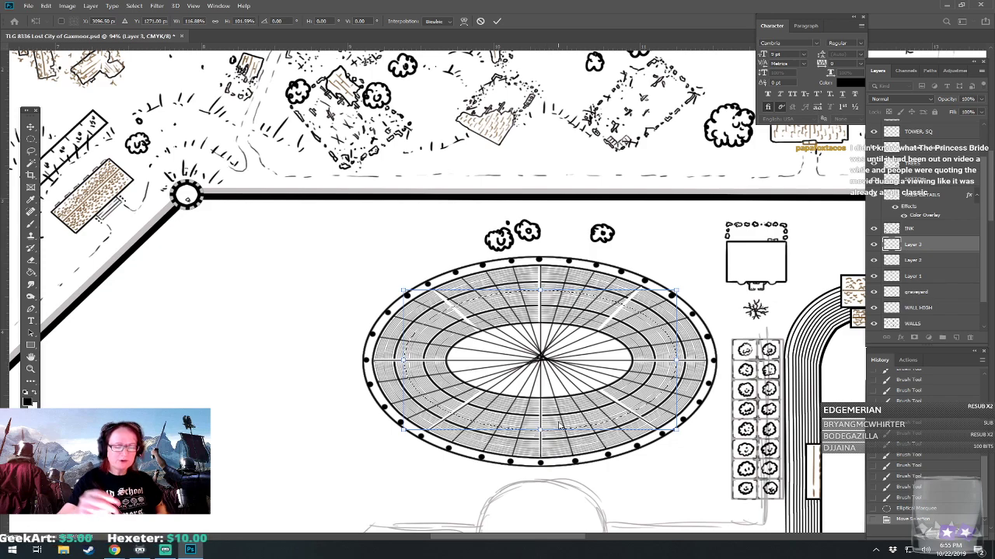
key("Return")
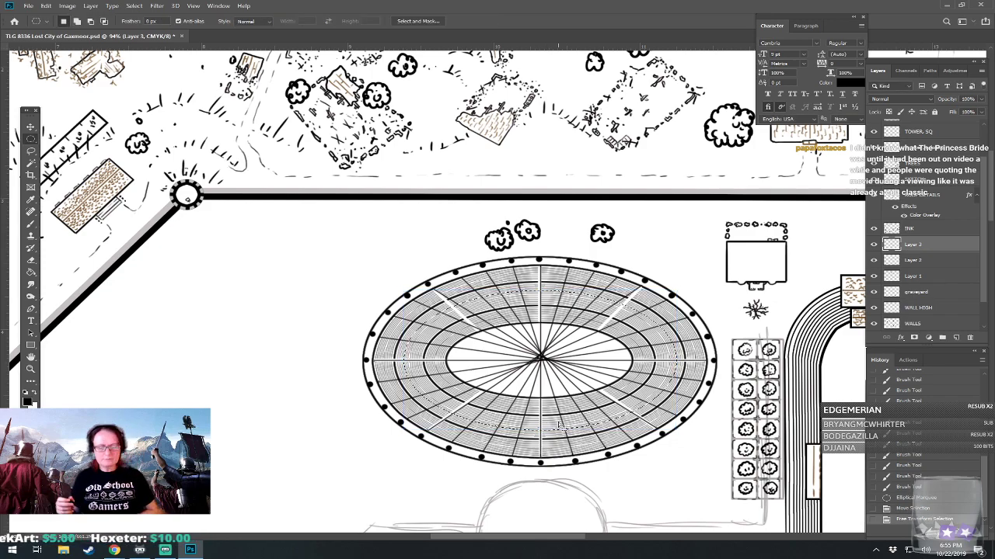
Clear the thin radial lines inside the selection on the current layer, deselect, and save the map.
key("Delete")
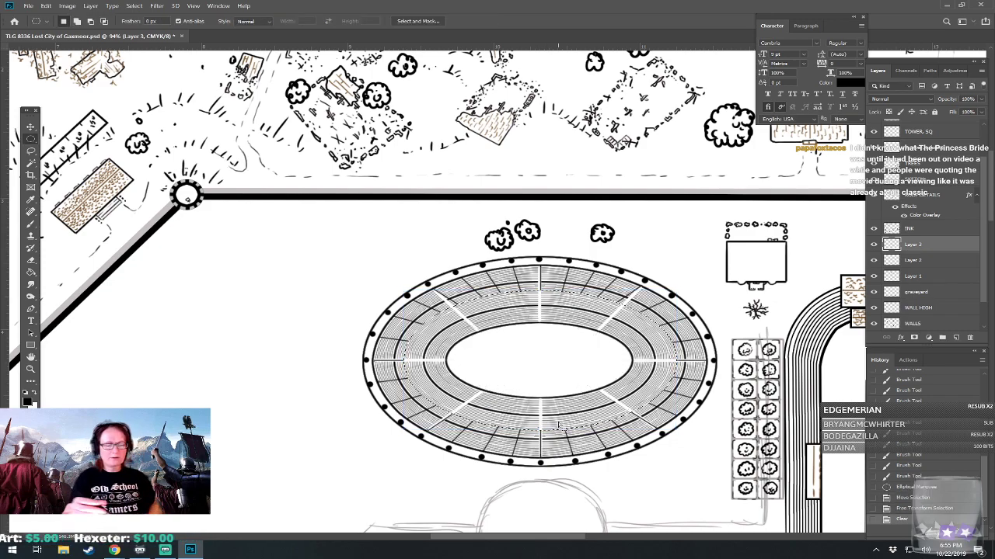
key("ctrl+d")
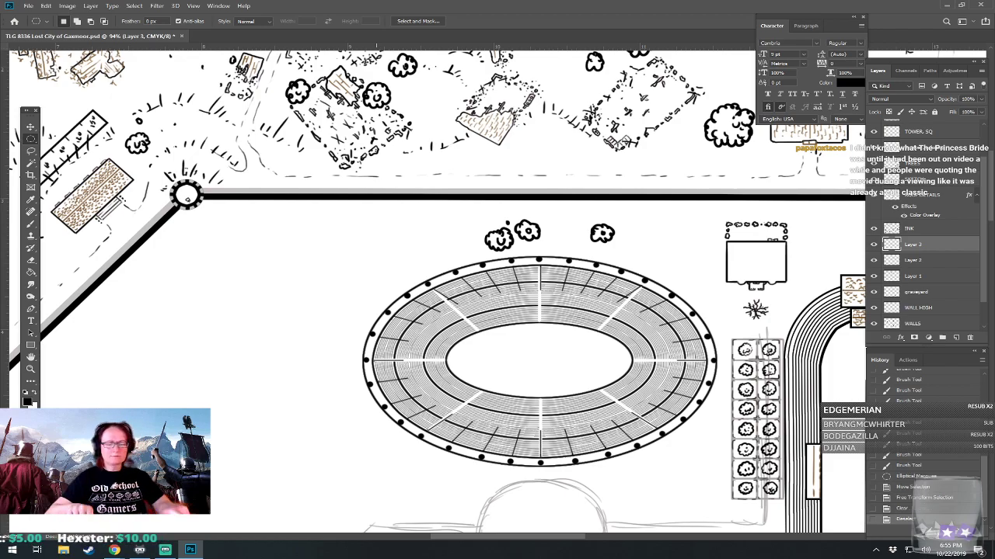
scroll(429, 341, "down", 5)
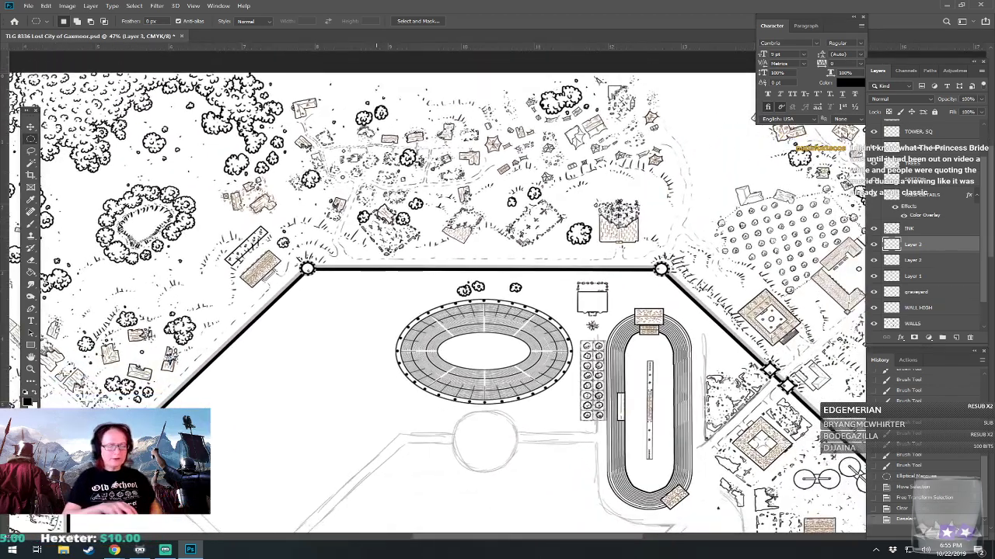
key("ctrl+s")
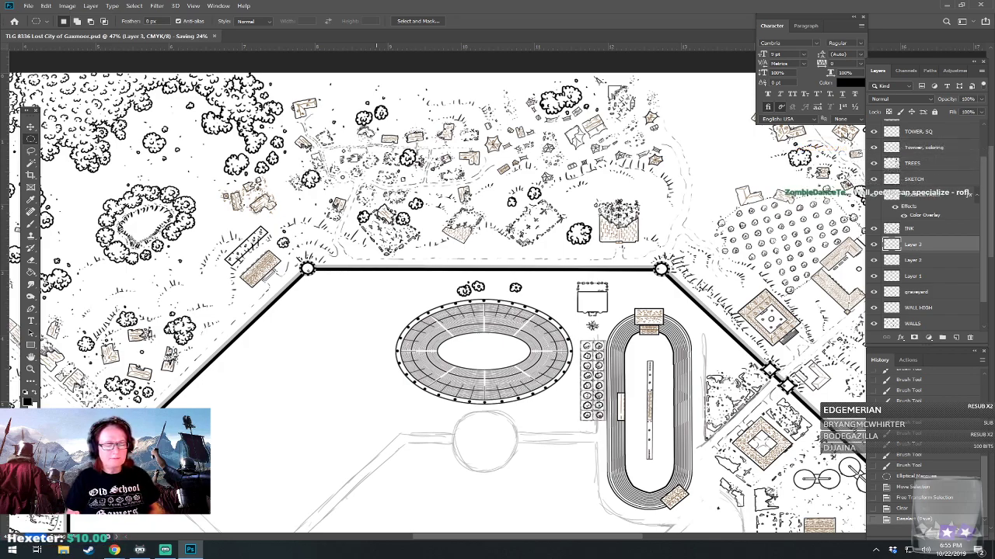
scroll(435, 295, "down", 3)
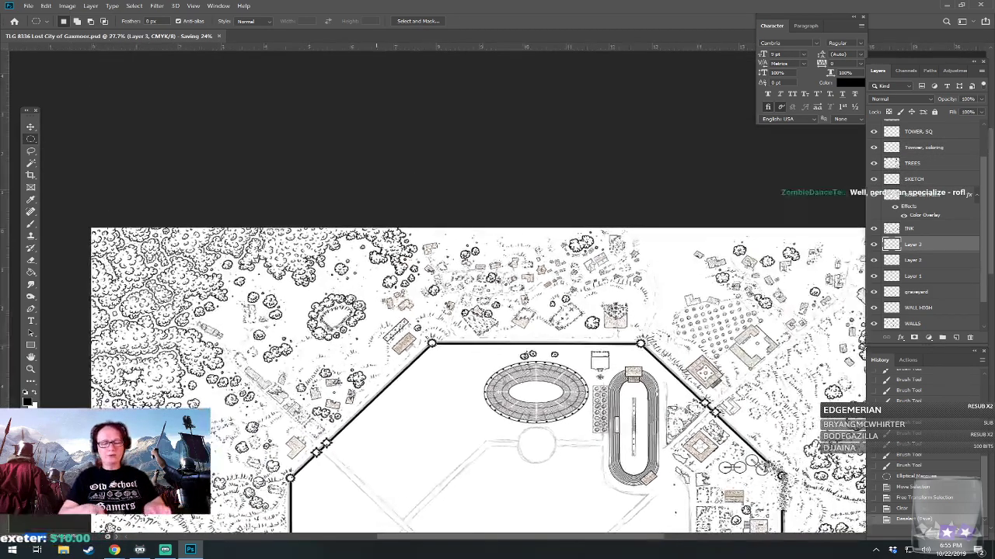
Switch to the browser to examine the cutaway Colosseum illustration on the Ancient Rome page, and return to Photoshop.
scroll(598, 334, "up", 2)
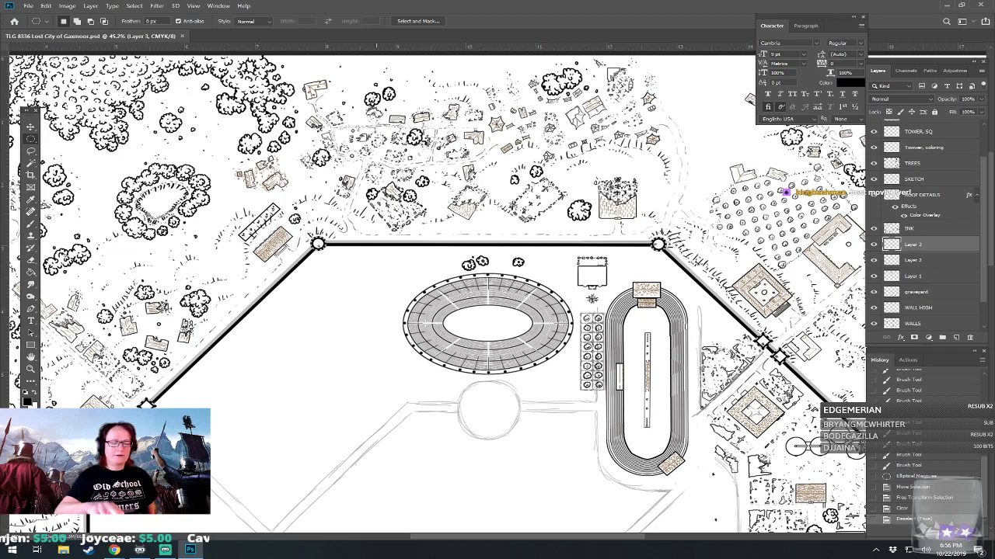
scroll(436, 295, "left", 3)
scroll(561, 300, "up", 4)
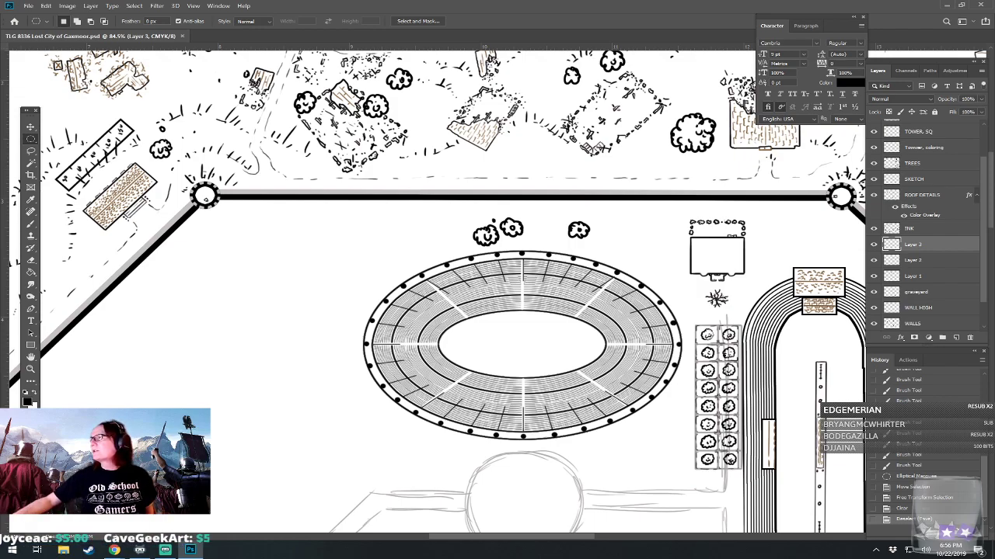
key("alt+Tab")
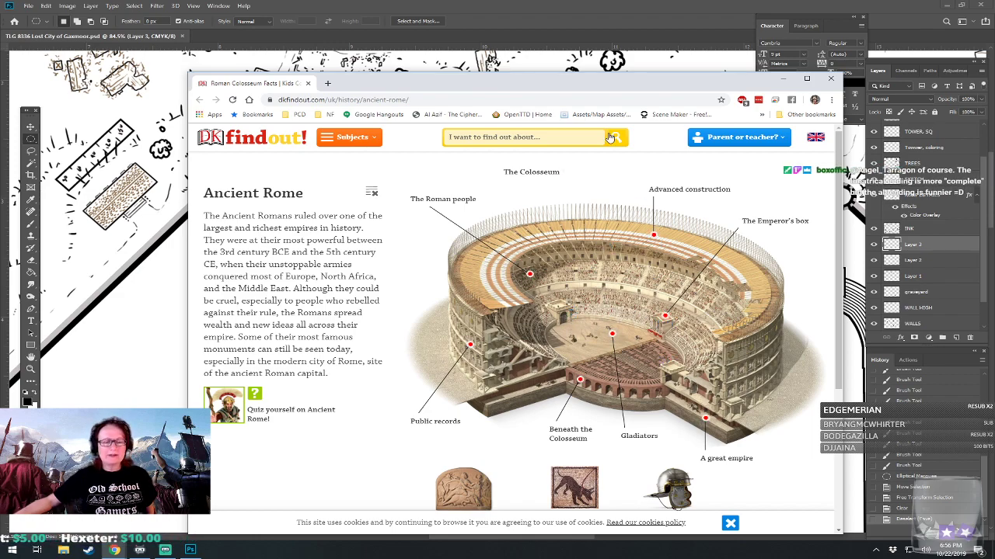
left_click_drag(613, 87, 759, 139)
key("alt+Tab")
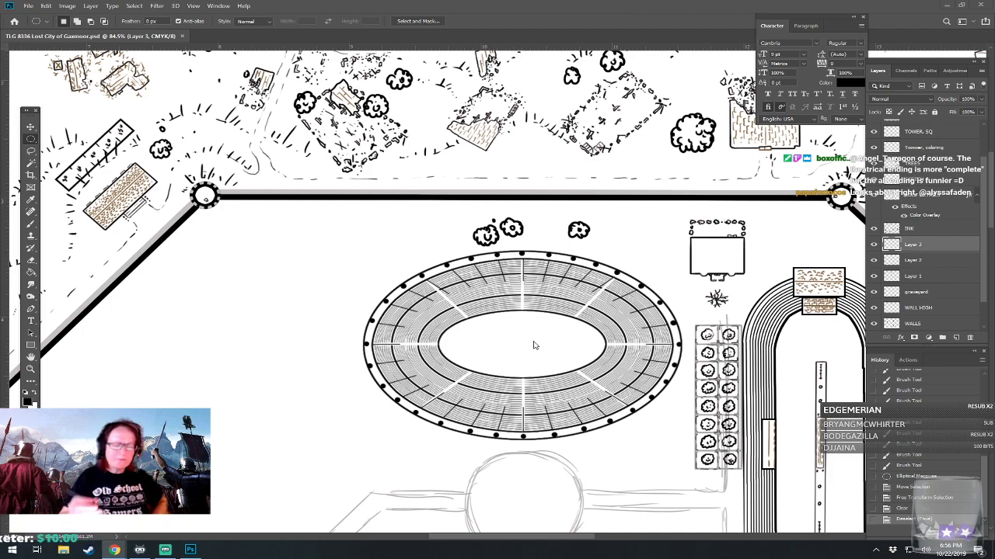
Show the narrate layer and clear all the old strokes from it.
scroll(516, 270, "up", 2)
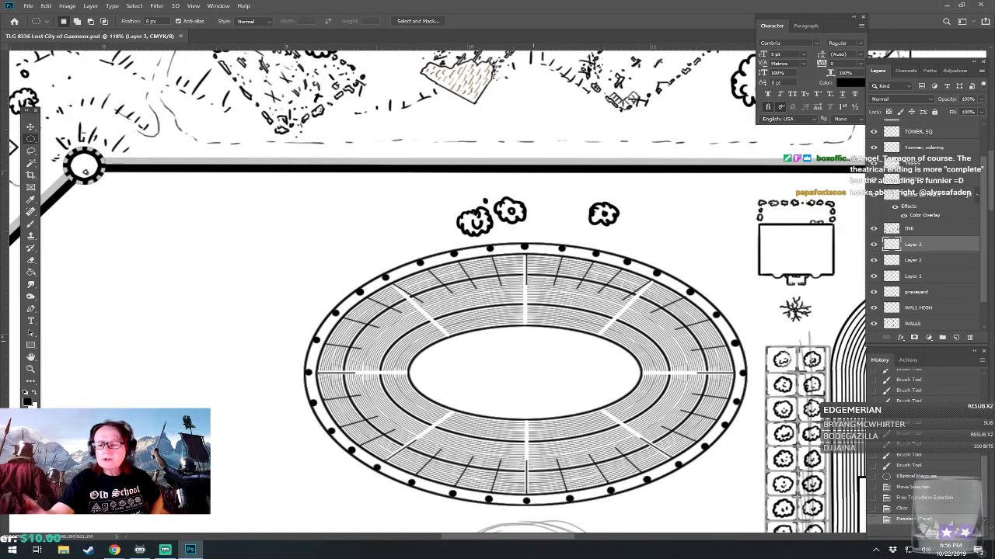
scroll(955, 155, "up", 2)
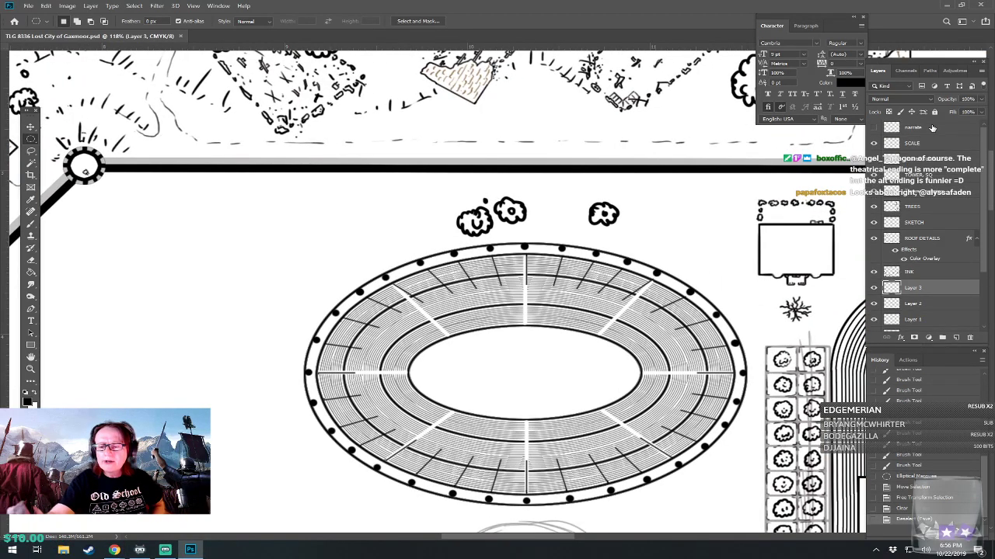
left_click(933, 126)
left_click(874, 127)
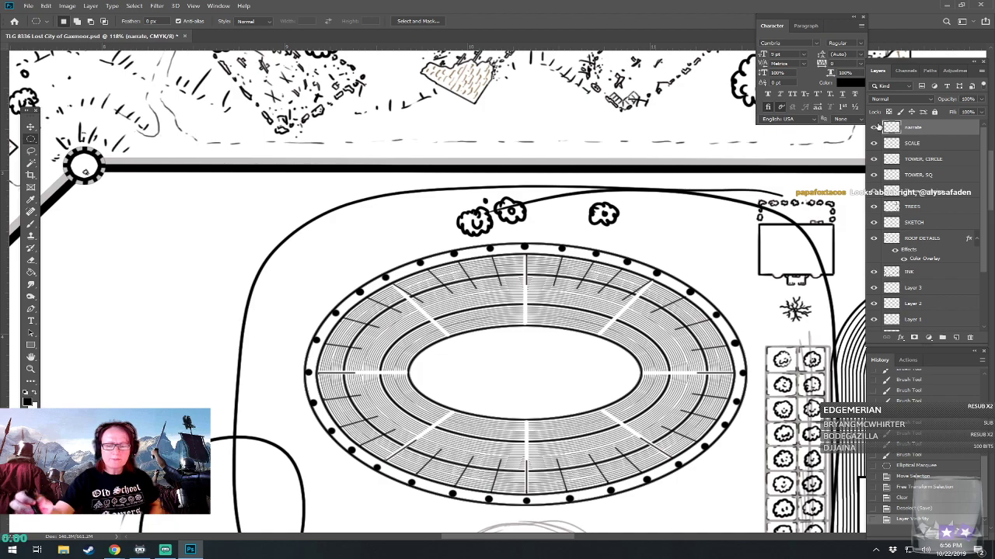
key("ctrl+a")
key("Delete")
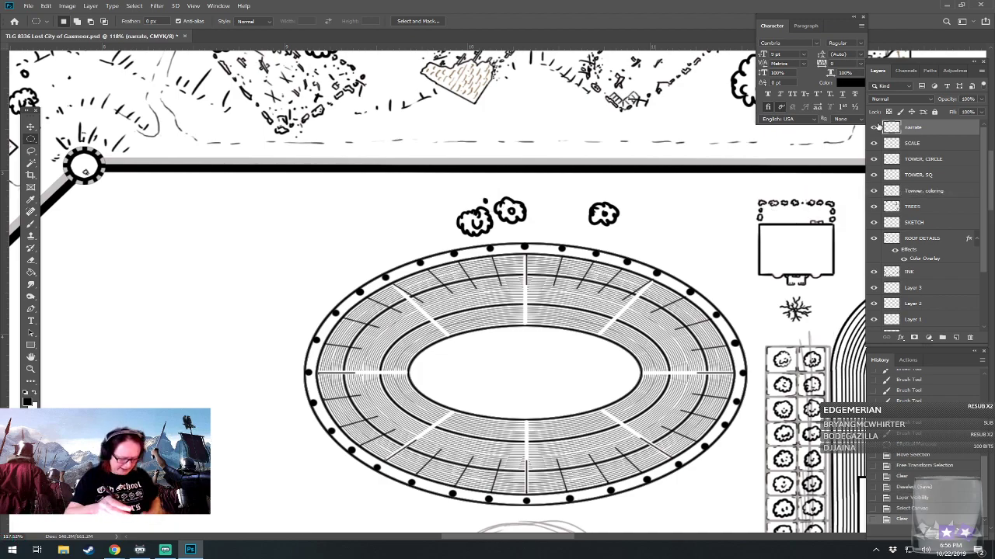
Set up the Hard Round Pressure Size brush at 8 px with a bright red foreground colour.
key("b")
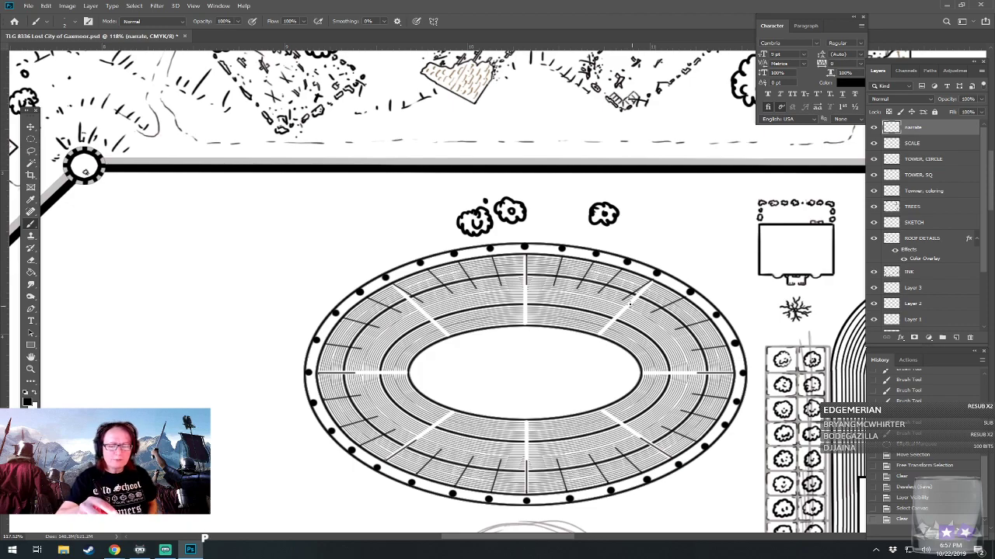
left_click(66, 23)
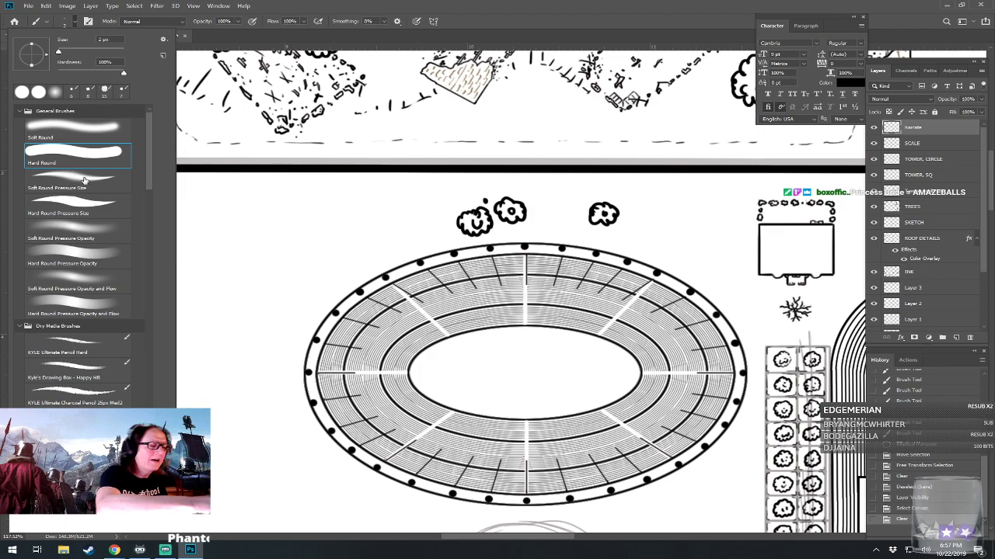
left_click(78, 203)
left_click(109, 40)
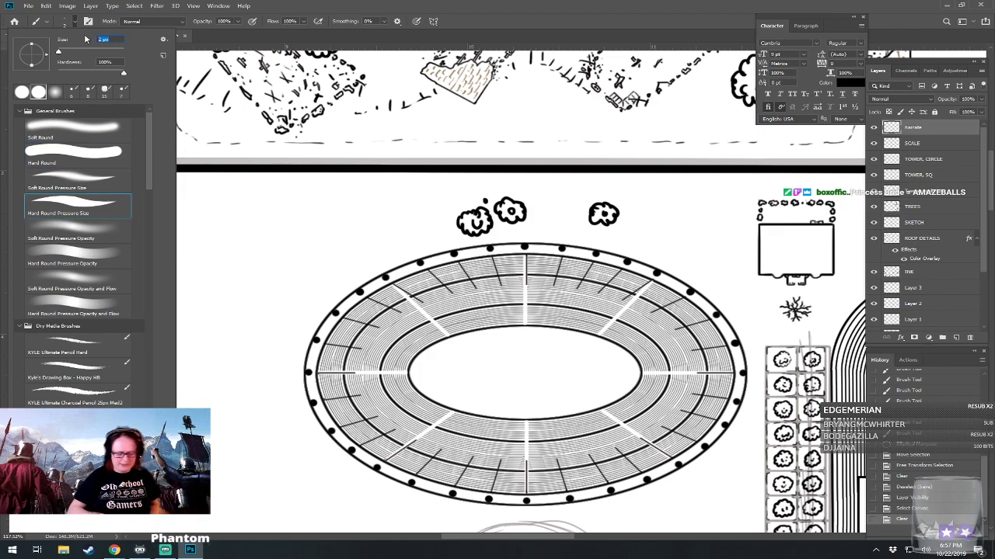
key("Return")
key("i")
left_click(27, 397)
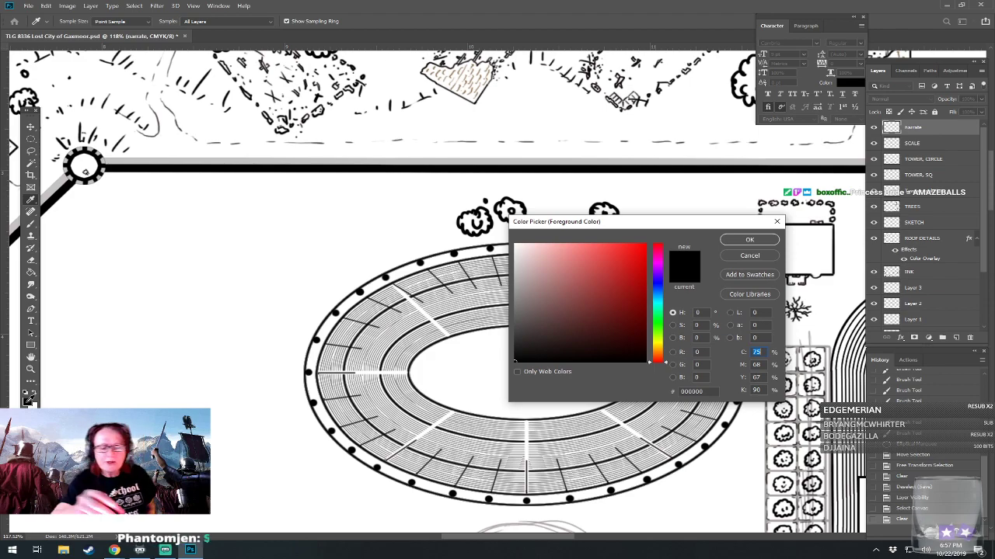
left_click(623, 259)
left_click(749, 239)
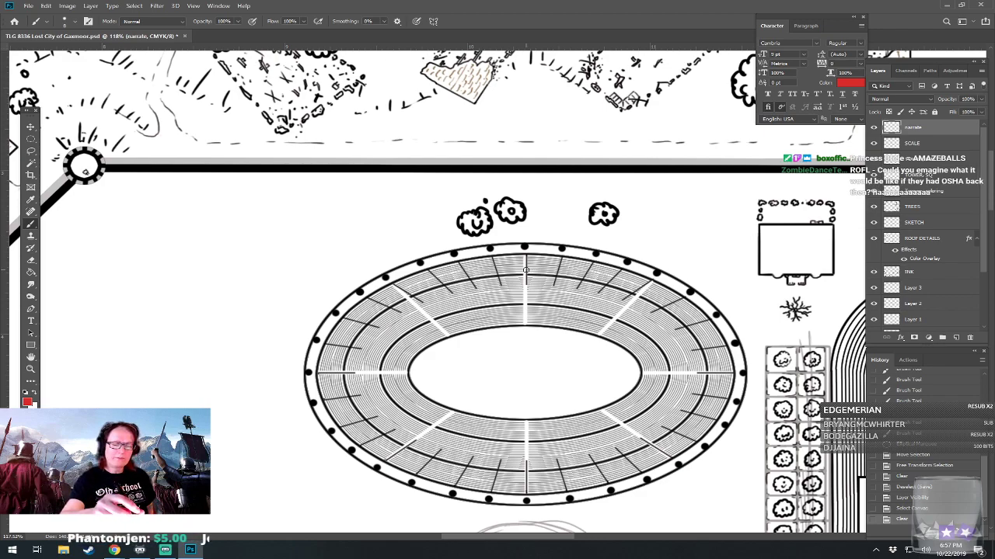
Sketch red annotation strokes along the arena's outer seating and a curved stroke outside its west side on the narrate layer.
mouse_move(501, 276)
left_mouse_down()
mouse_move(634, 304)
mouse_move(672, 321)
mouse_move(694, 349)
mouse_move(706, 382)
mouse_move(681, 422)
mouse_move(651, 452)
mouse_move(584, 486)
left_mouse_up()
left_click_drag(509, 275, 397, 286)
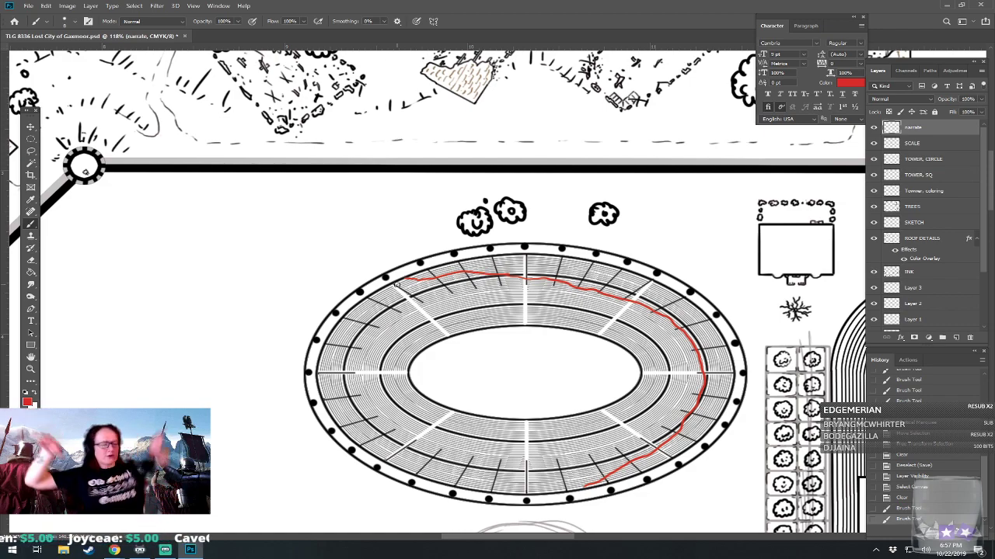
left_click(267, 317)
left_click_drag(256, 371, 323, 481)
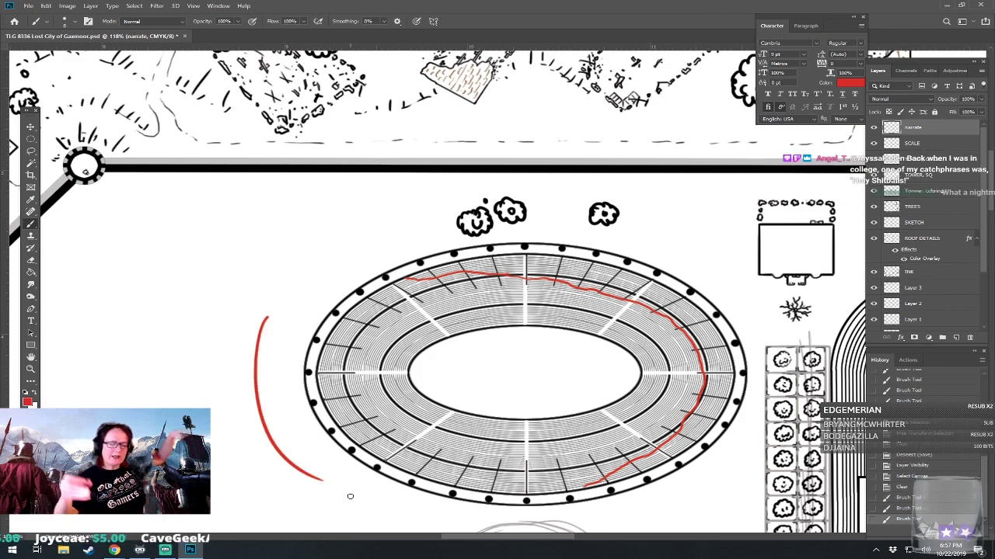
left_click_drag(688, 352, 689, 368)
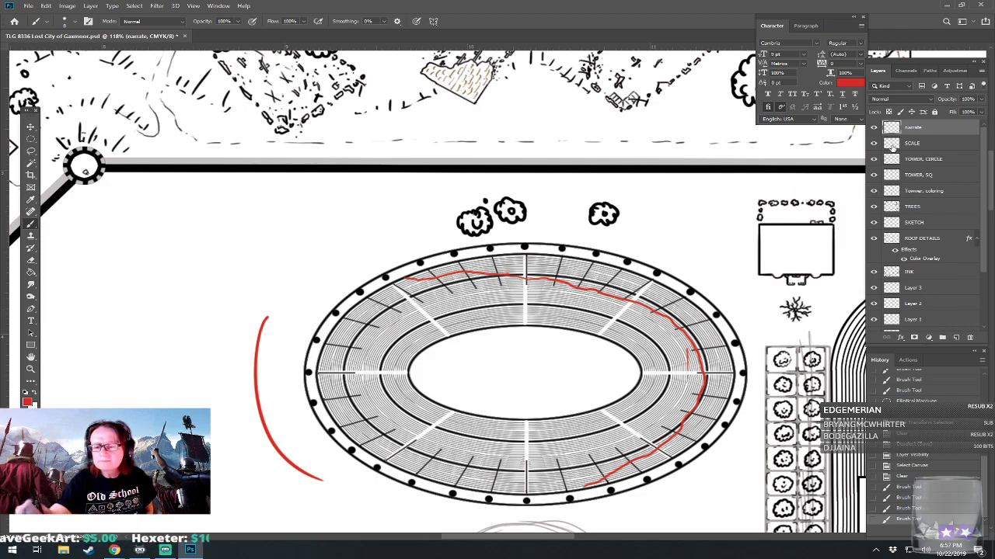
Hide the narrate layer and add a new empty layer directly above Layer 3.
left_click(872, 127)
left_click(916, 288)
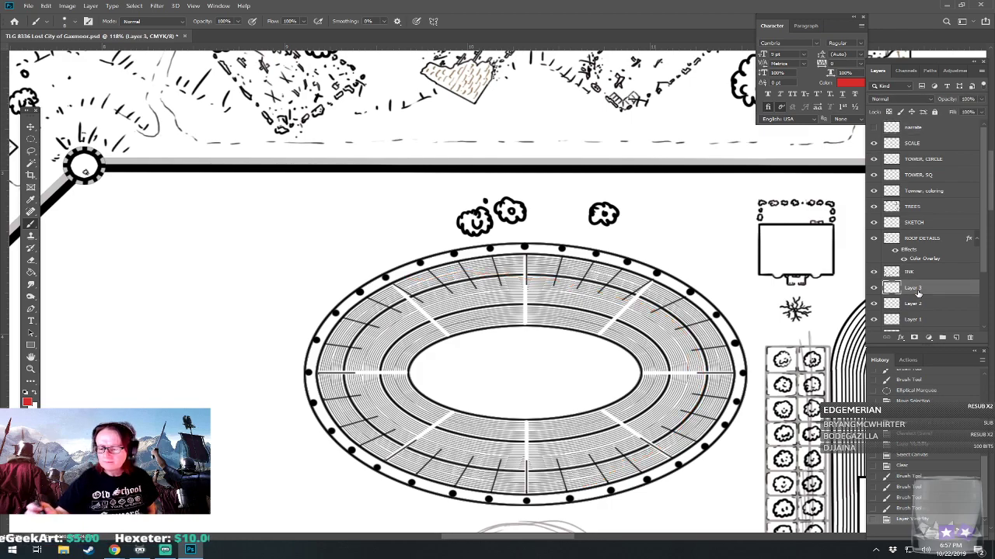
left_click(955, 338)
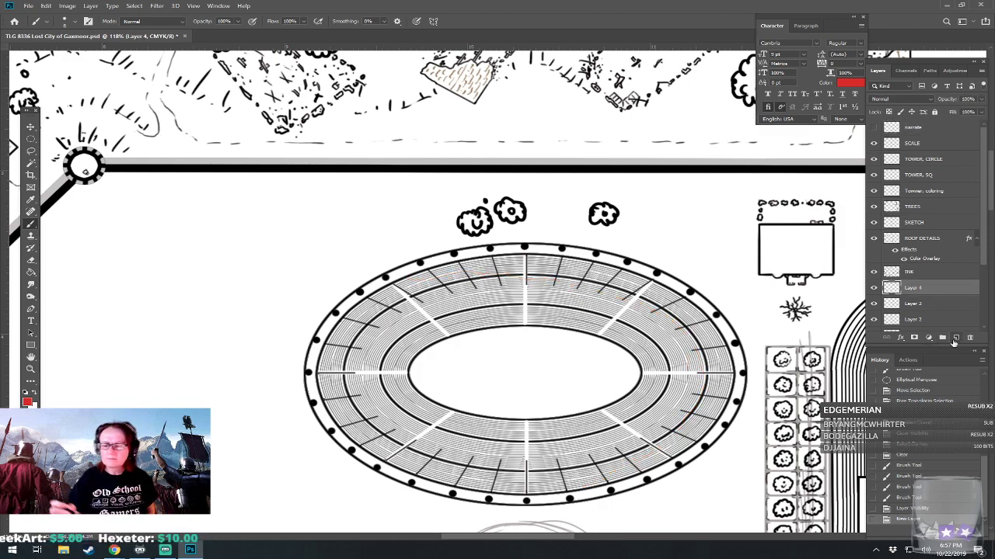
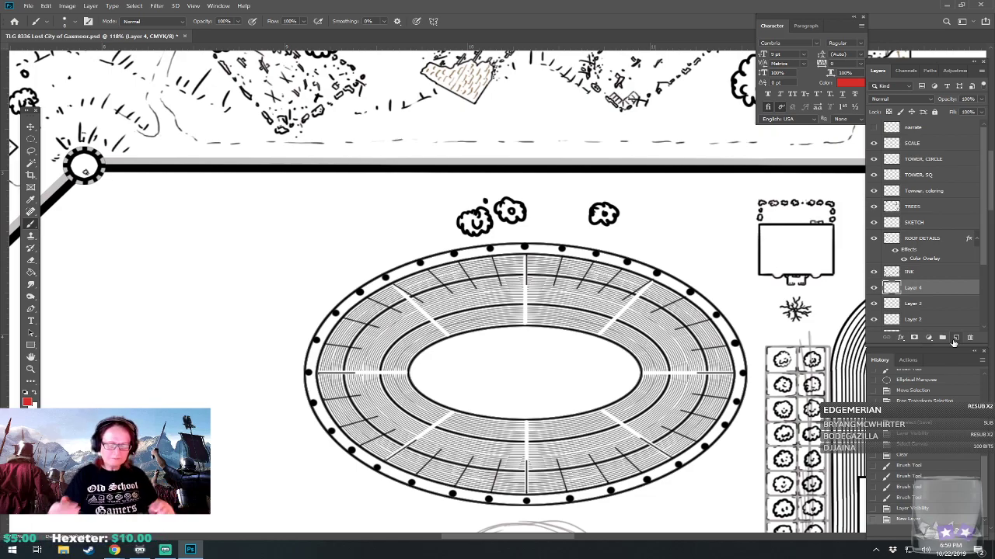
Reduce the size of the Hard Round Pressure Size brush for thinner strokes on Layer 4.
key("ctrl+plus")
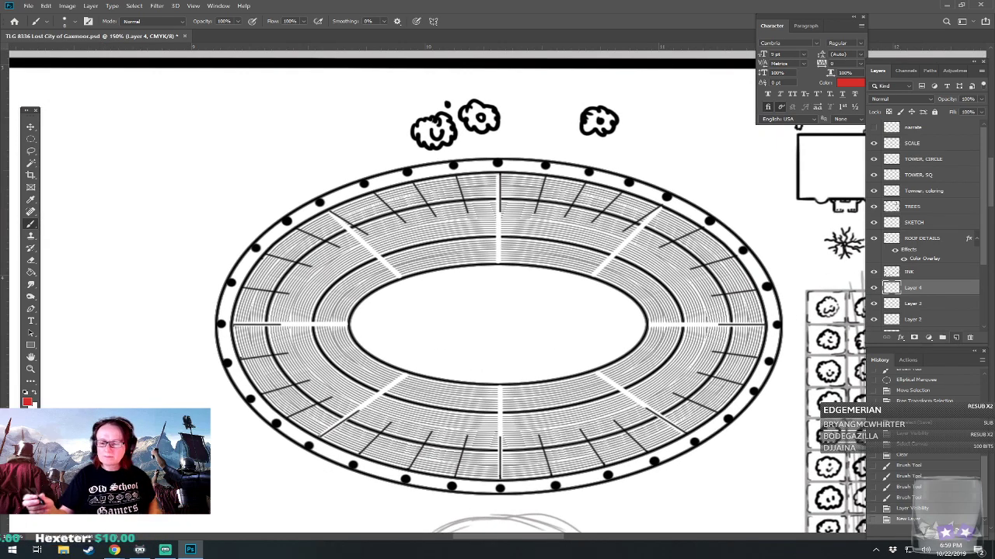
key("ctrl+comma")
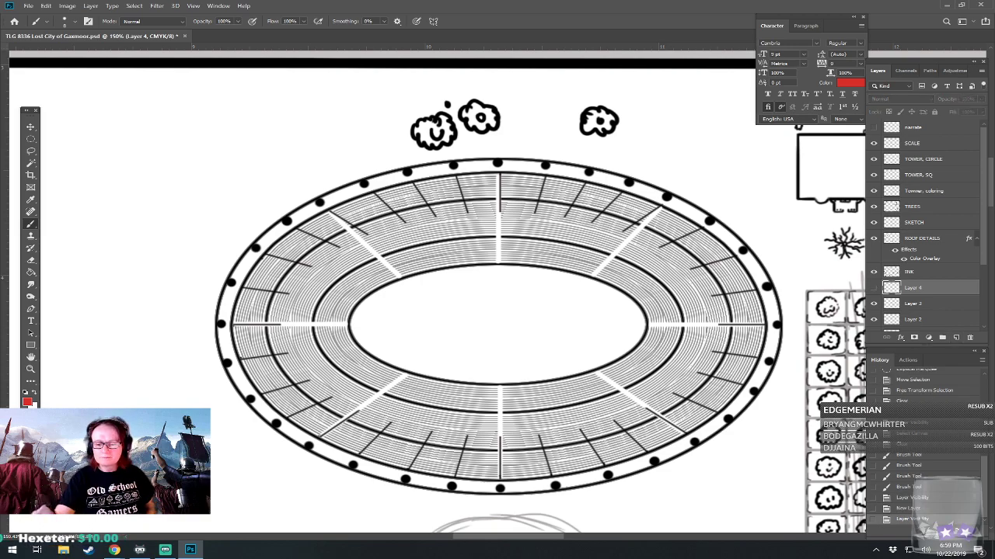
key("ctrl+comma")
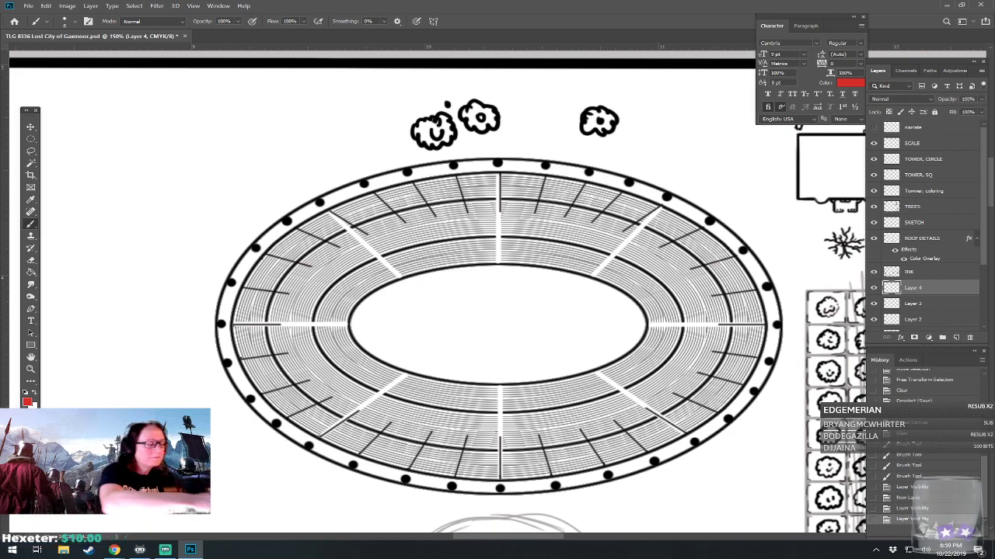
left_click(42, 21)
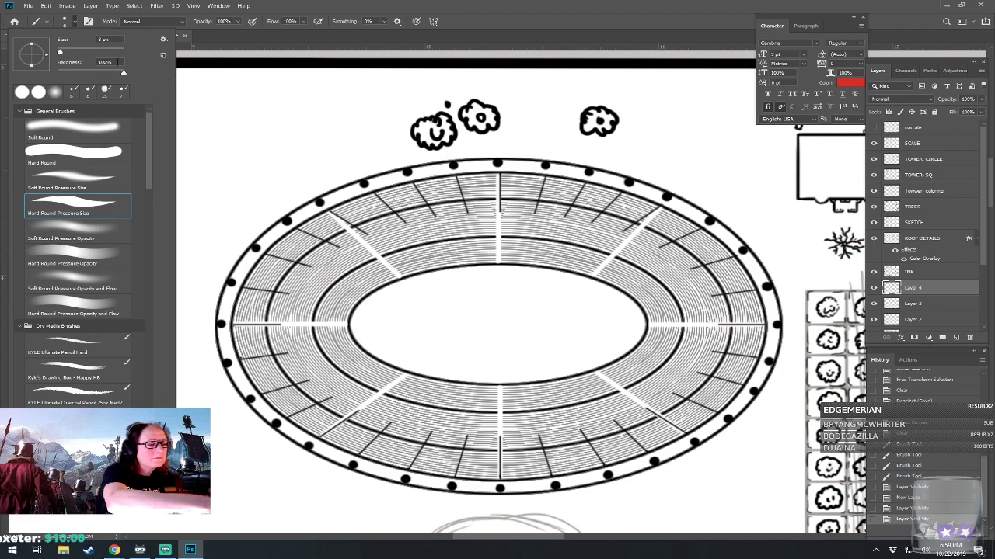
left_click(115, 39)
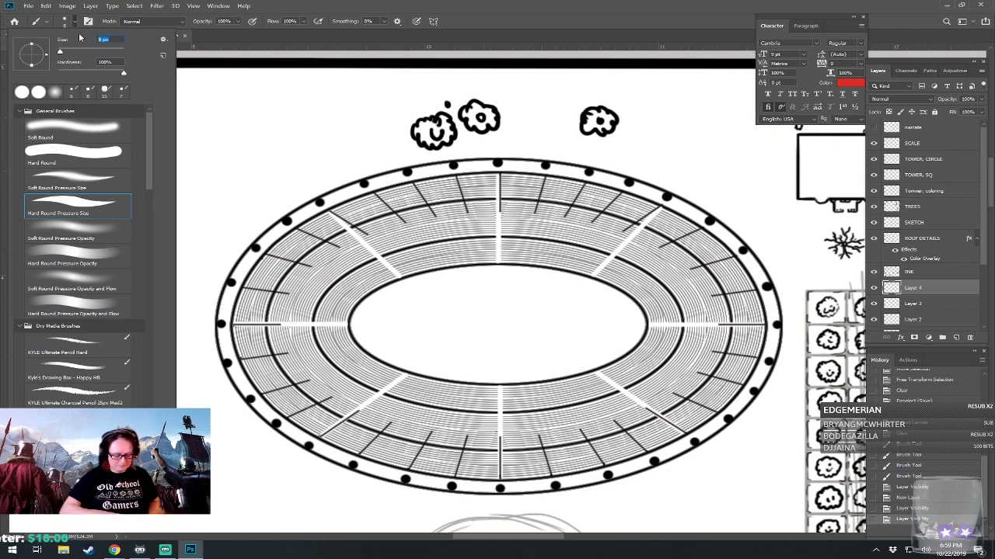
key("Return")
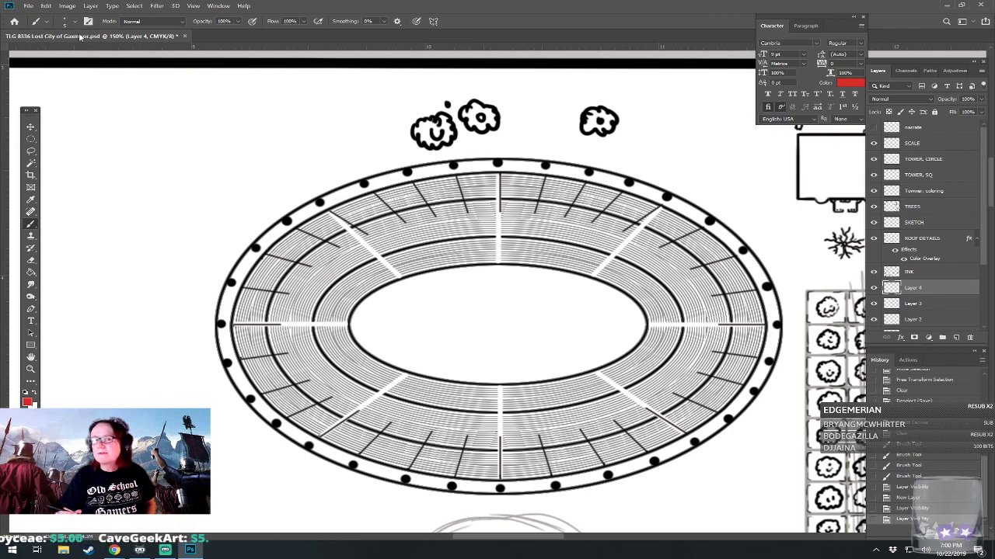
left_click_drag(294, 324, 317, 393)
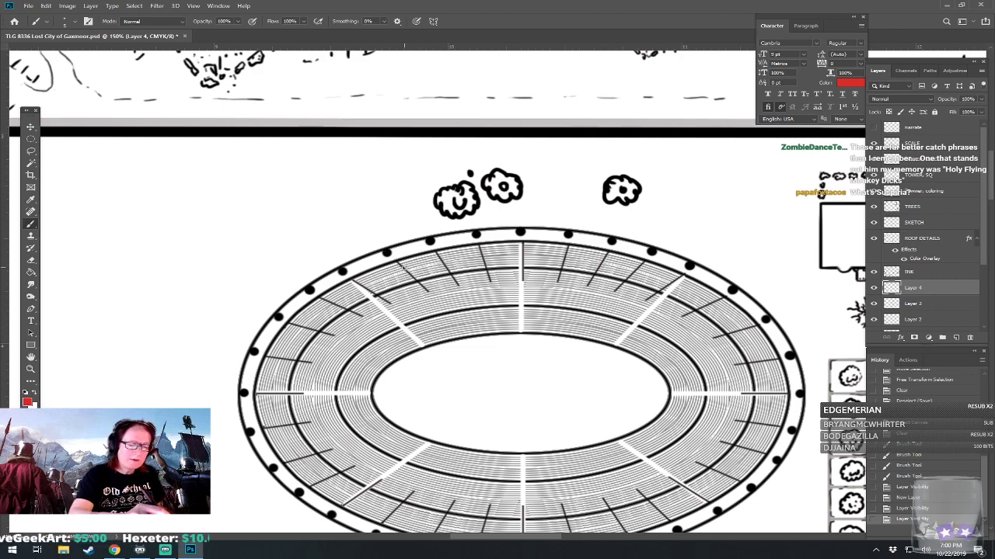
left_click_drag(408, 266, 420, 265)
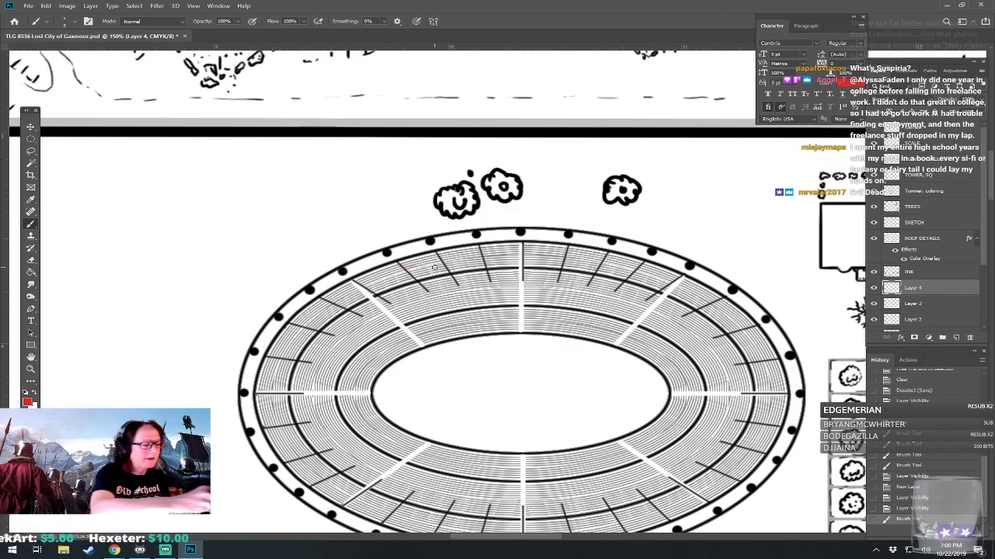
left_click_drag(138, 246, 201, 292)
left_click_drag(215, 258, 220, 249)
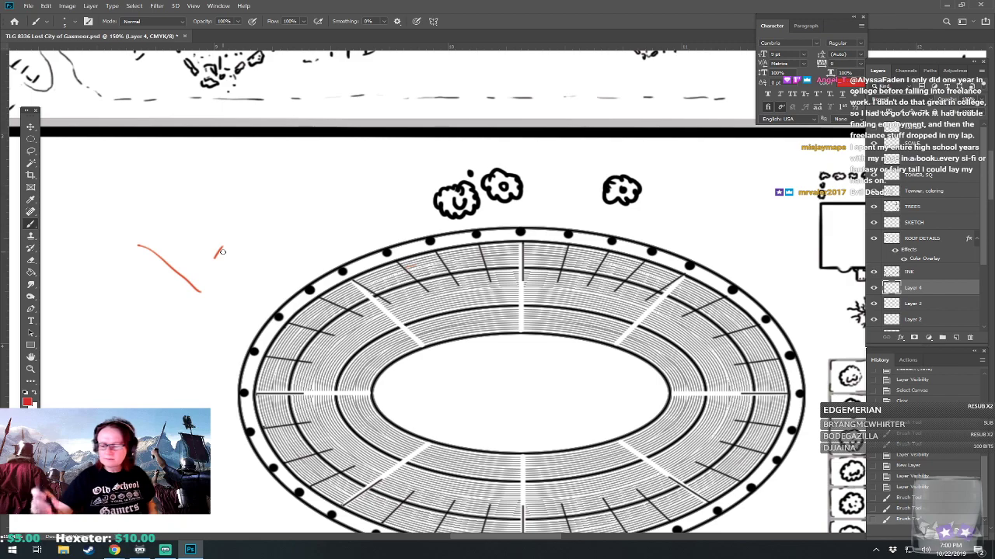
left_click(915, 487)
Restore the default black foreground and draw a thin irregular line on Layer 4 through the arena's outer seating, from north clockwise to south.
left_click(25, 393)
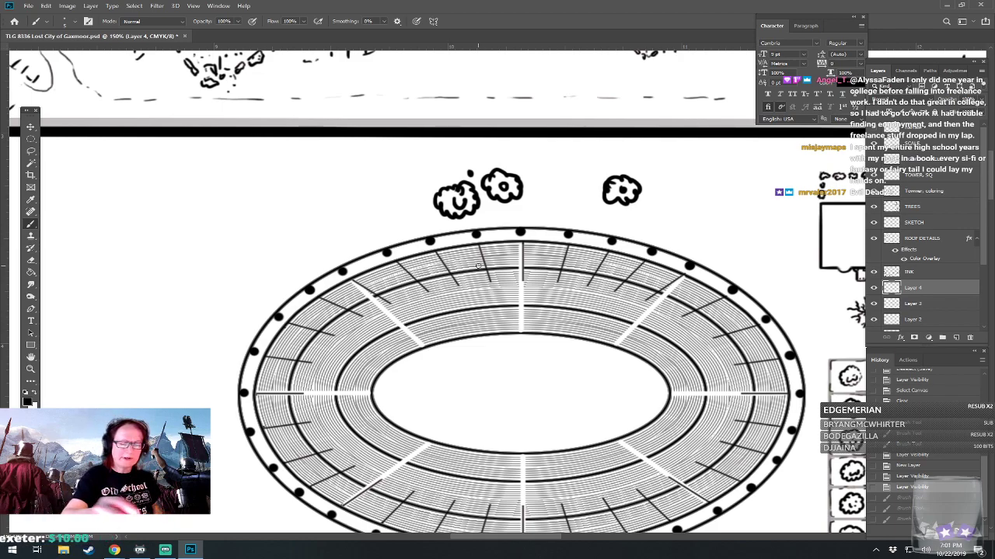
mouse_move(455, 264)
left_mouse_down()
mouse_move(489, 271)
mouse_move(486, 264)
mouse_move(508, 263)
mouse_move(572, 273)
mouse_move(562, 275)
mouse_move(702, 319)
mouse_move(684, 319)
mouse_move(727, 345)
mouse_move(716, 339)
mouse_move(740, 377)
mouse_move(739, 369)
mouse_move(733, 424)
left_mouse_up()
scroll(730, 428, "down", 2)
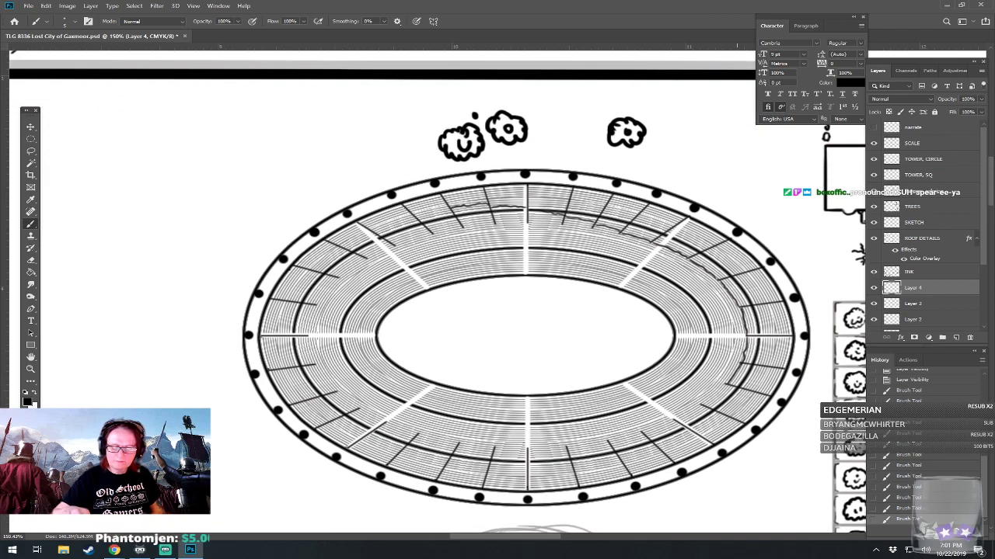
left_click_drag(709, 404, 725, 387)
left_click_drag(682, 422, 702, 407)
left_click_drag(651, 437, 681, 427)
left_click_drag(620, 455, 654, 443)
left_click_drag(577, 474, 620, 462)
left_click_drag(529, 482, 574, 480)
left_click_drag(485, 485, 529, 486)
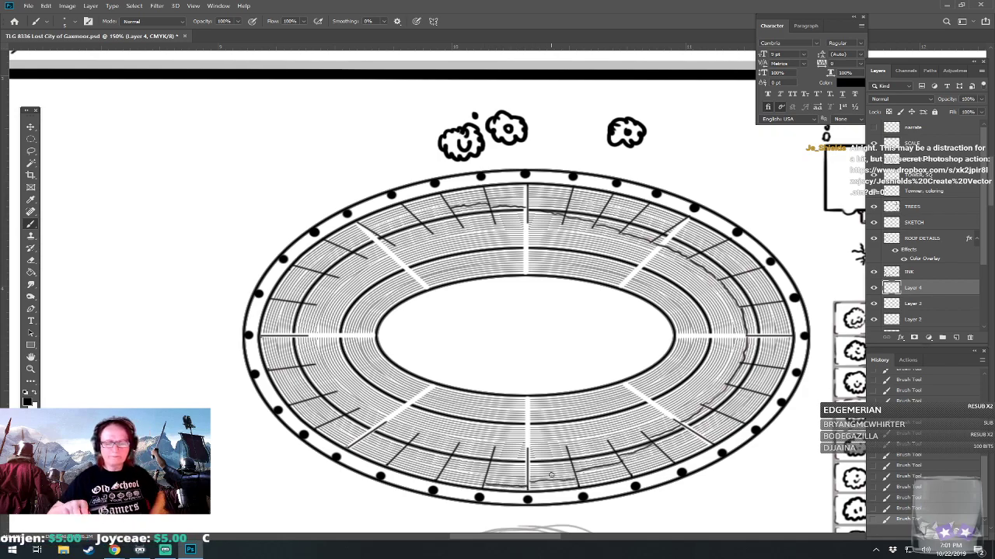
Extend the thin irregular black line along the northwest part of the arena's outer seating.
scroll(550, 475, "down", 4)
scroll(551, 475, "down", 1)
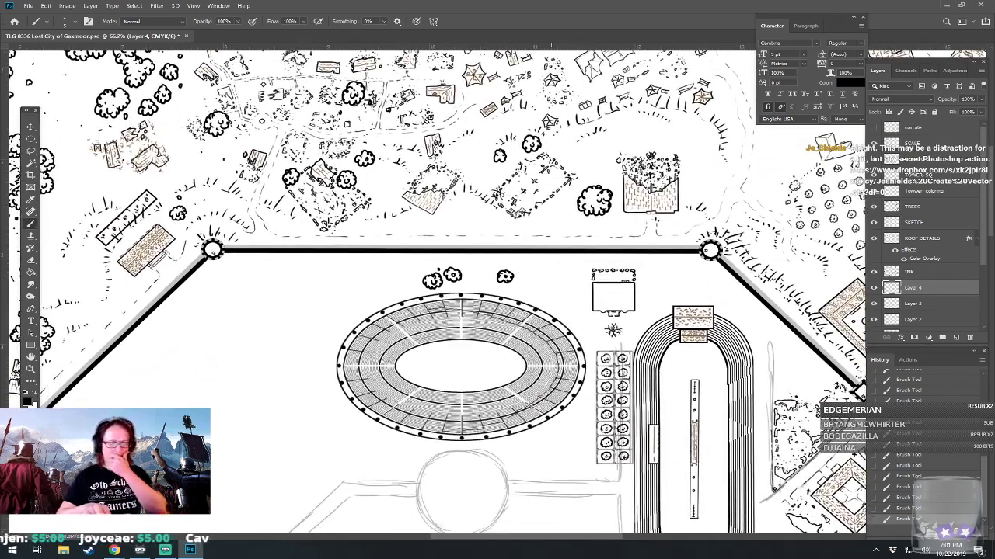
scroll(468, 419, "up", 2)
scroll(468, 419, "up", 3)
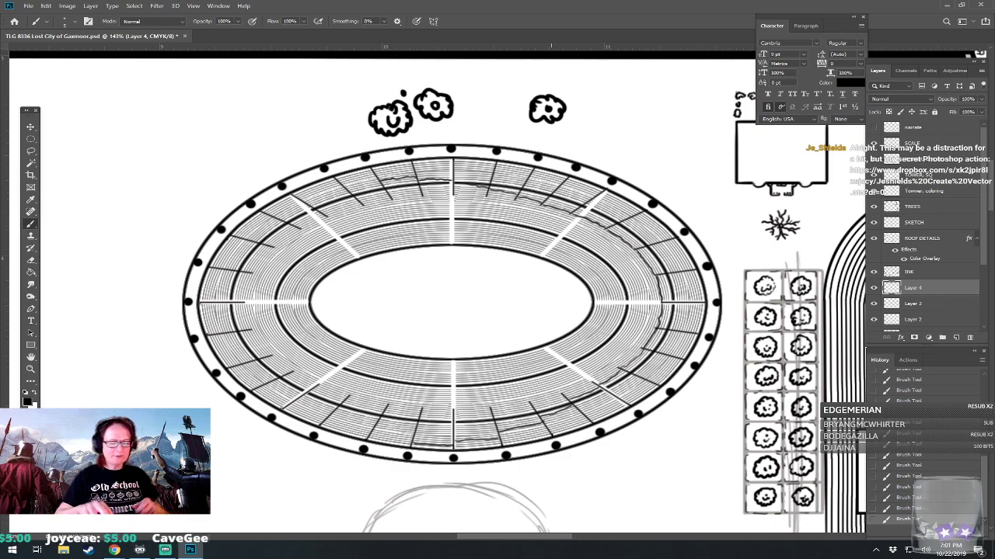
left_click_drag(468, 419, 502, 444)
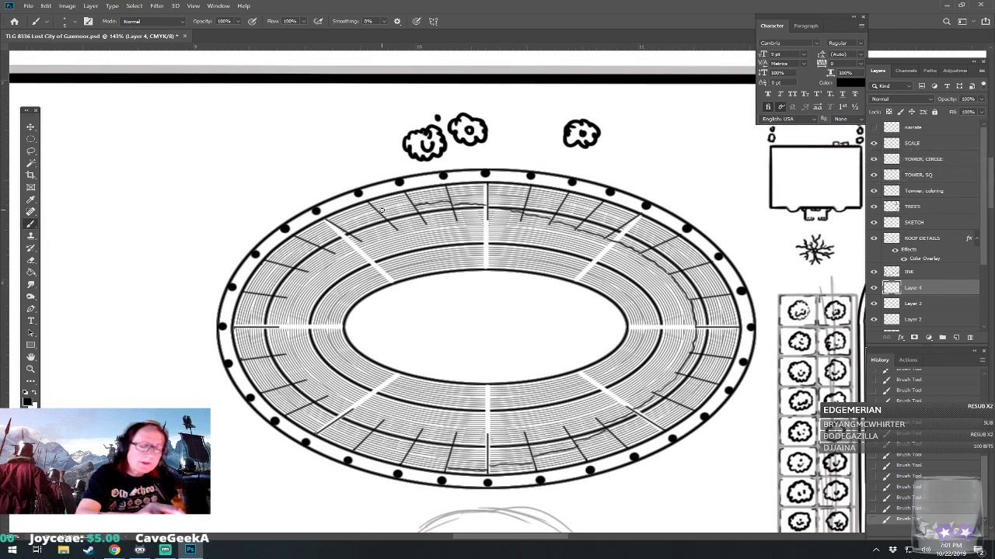
left_click_drag(339, 223, 370, 209)
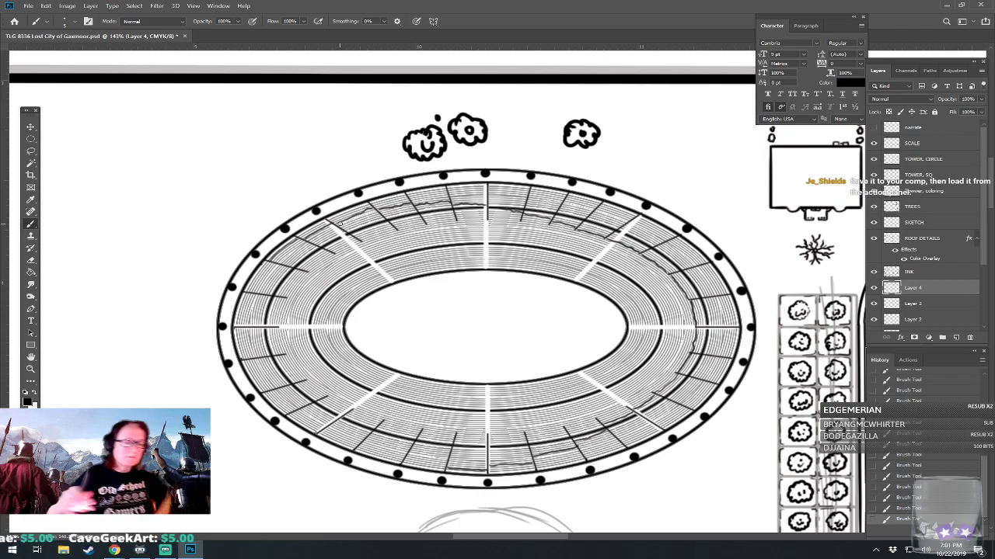
scroll(445, 460, "down", 5)
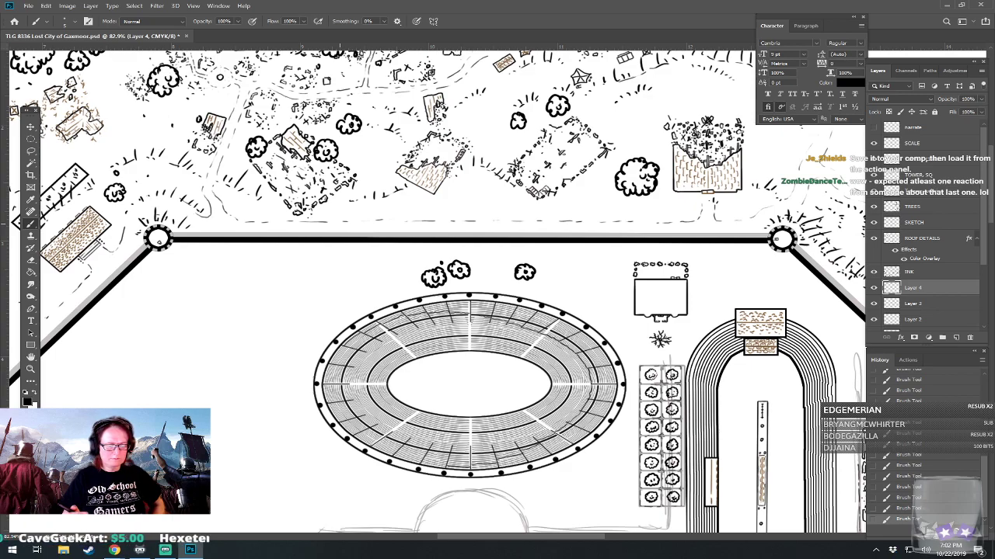
scroll(482, 389, "down", 4)
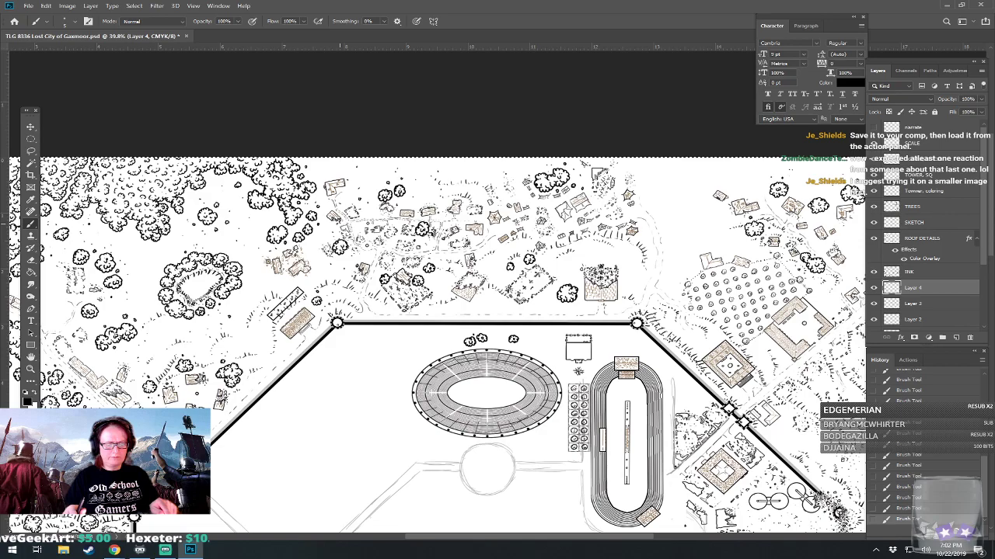
scroll(479, 435, "up", 4)
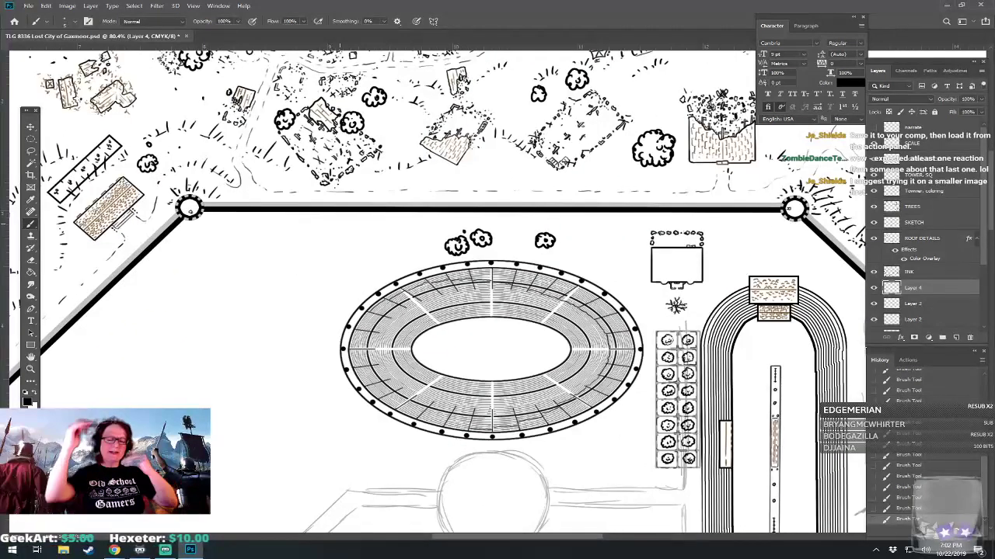
scroll(529, 380, "up", 3)
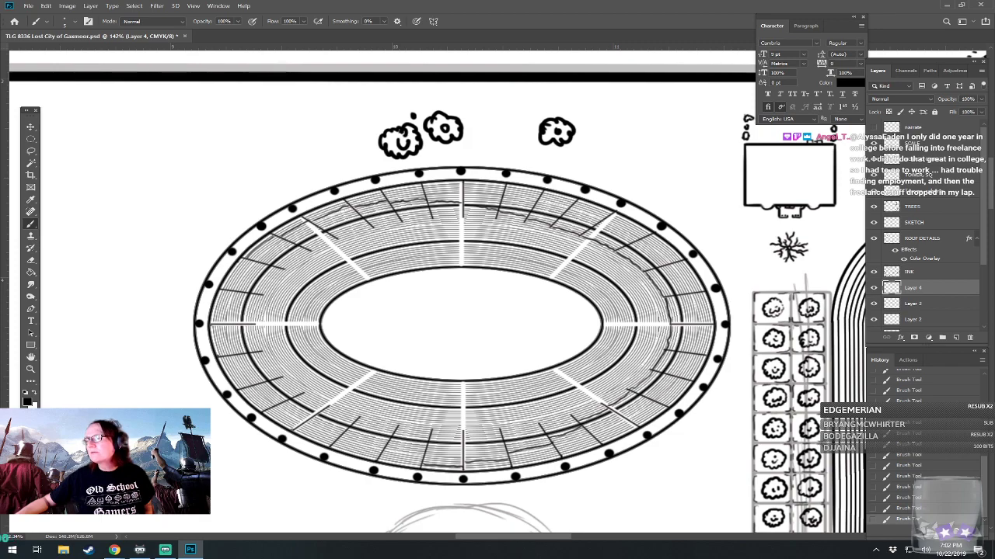
Show the recorded actions with the Create Vector set and save the map document.
key("alt+Tab")
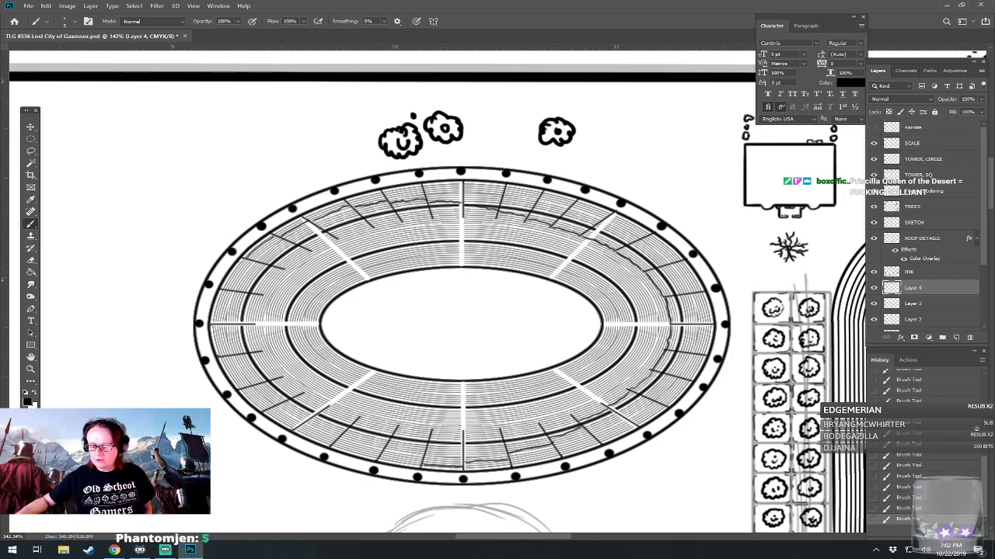
left_click(906, 361)
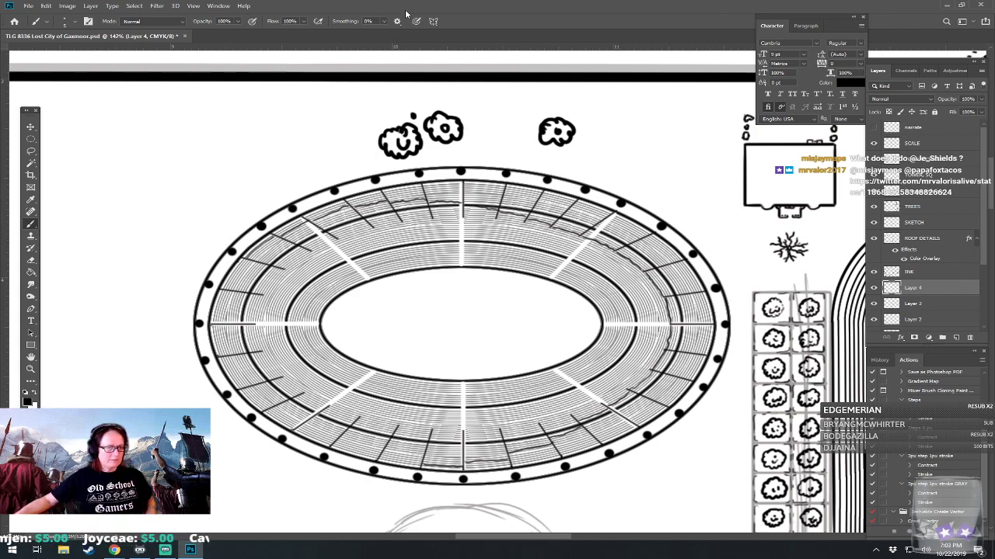
key("ctrl+s")
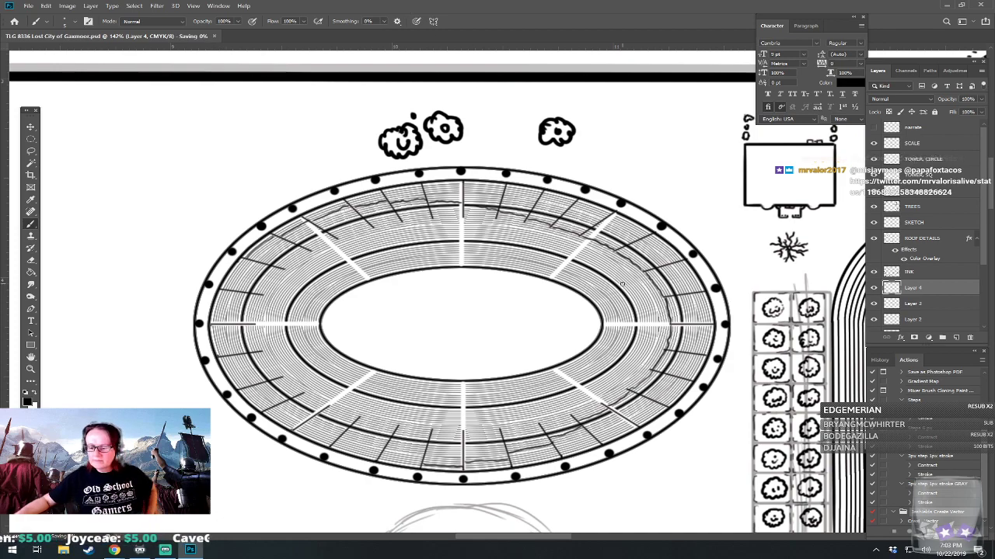
left_click(893, 512)
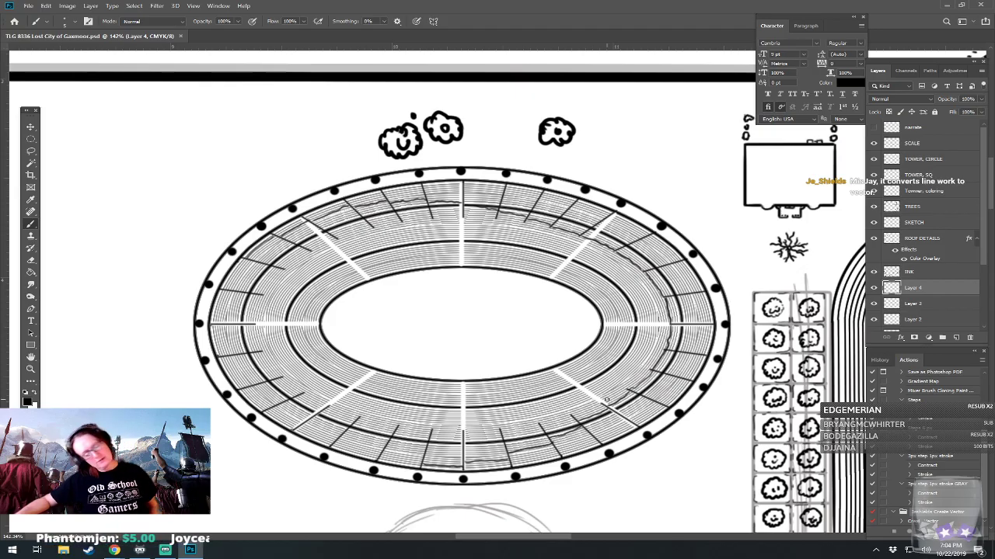
key("ctrl+0")
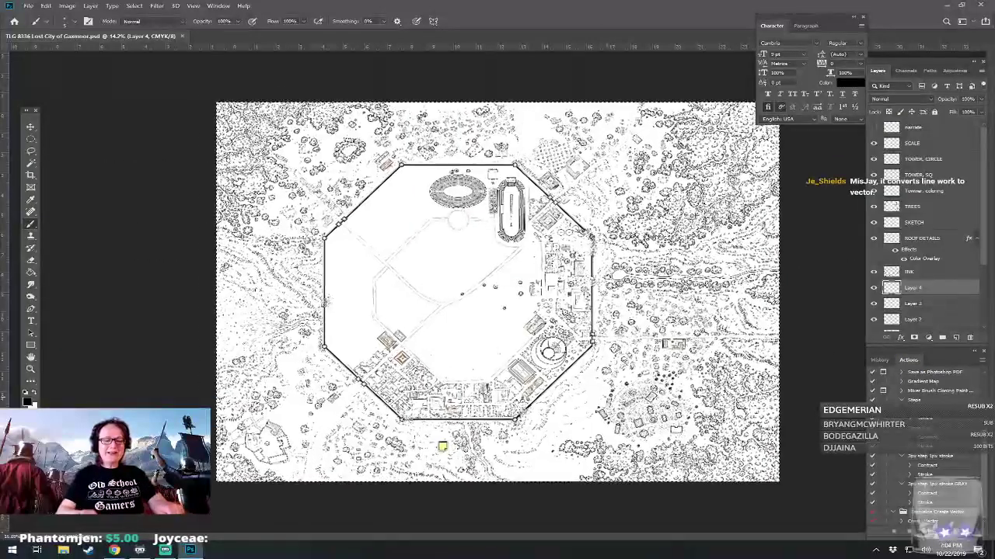
key("ctrl+0")
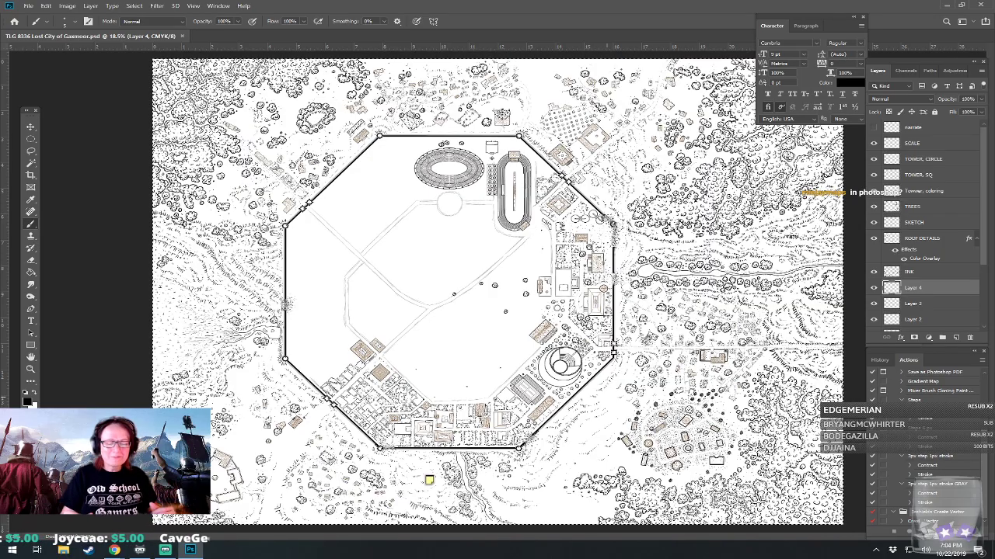
scroll(519, 275, "up", 2)
scroll(417, 124, "up", 5)
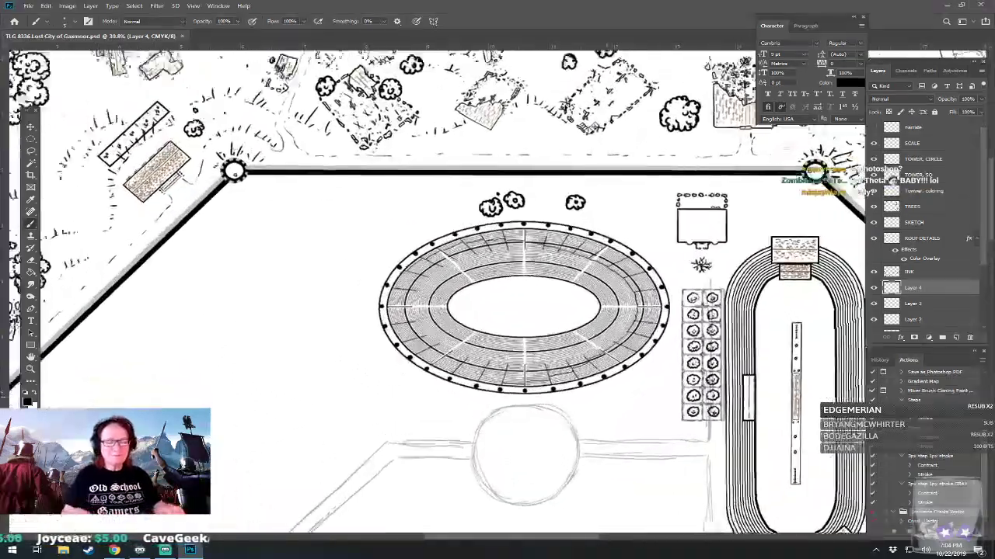
scroll(530, 289, "up", 2)
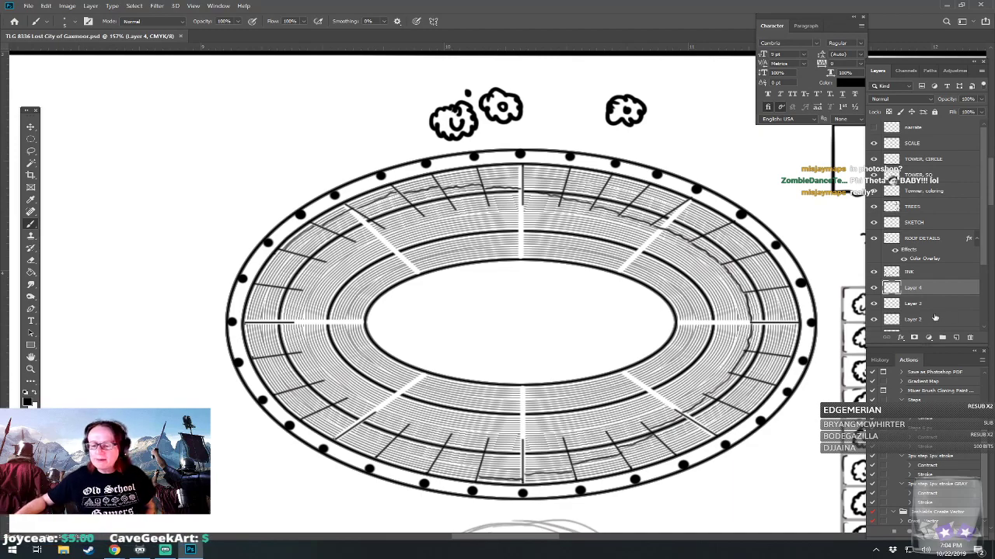
Return to the history list, check what Layer 1 contains by hiding and showing it, and make it the active layer.
left_click(878, 360)
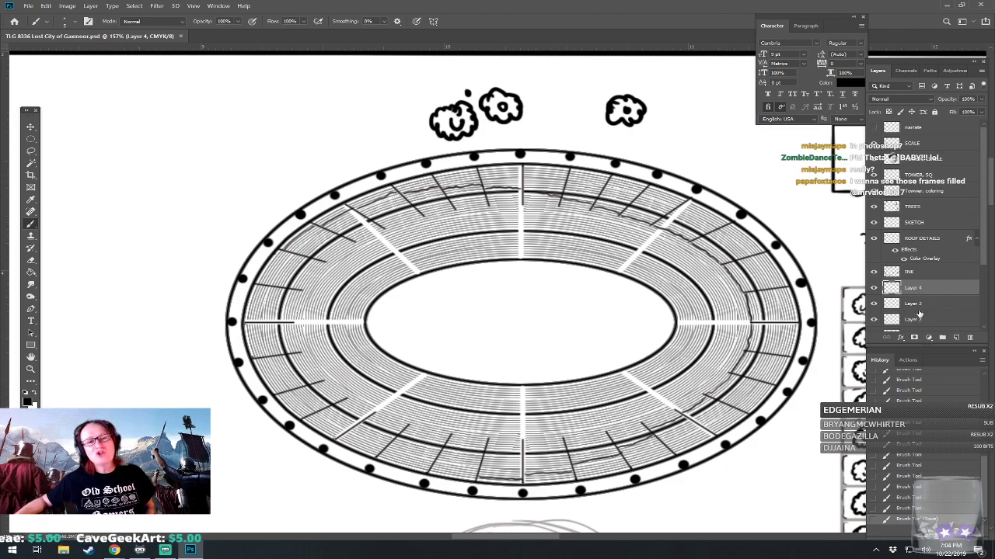
scroll(919, 313, "down", 3)
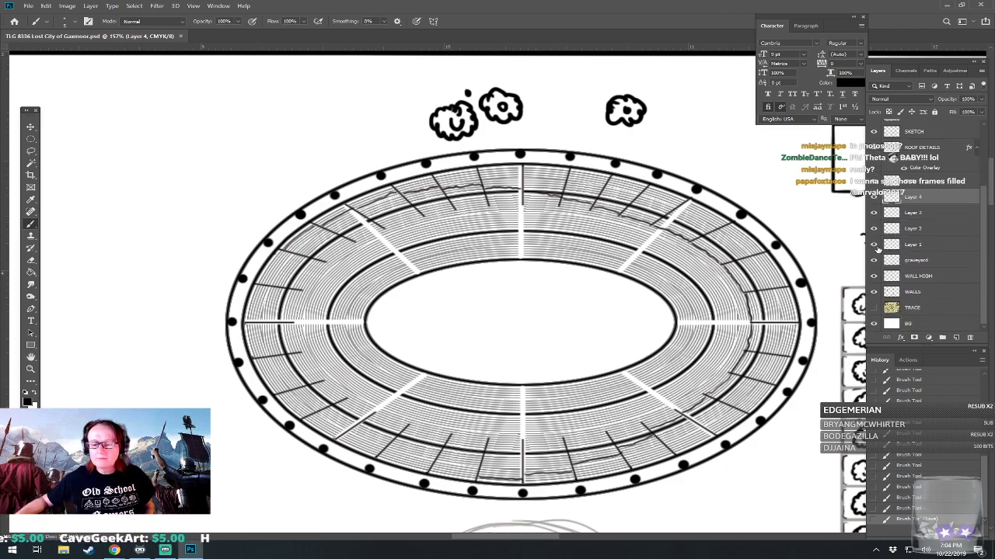
left_click(875, 244)
left_click(874, 244)
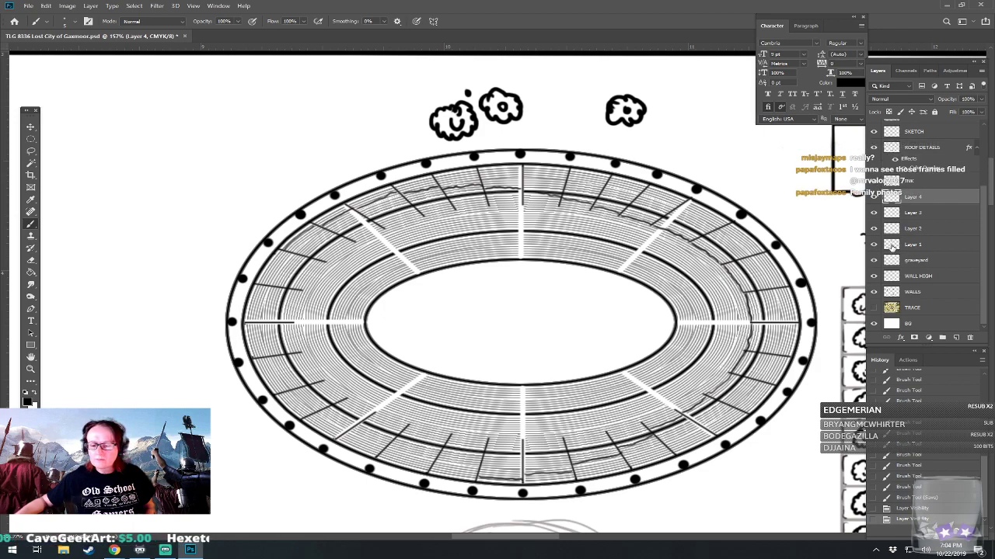
left_click(919, 246)
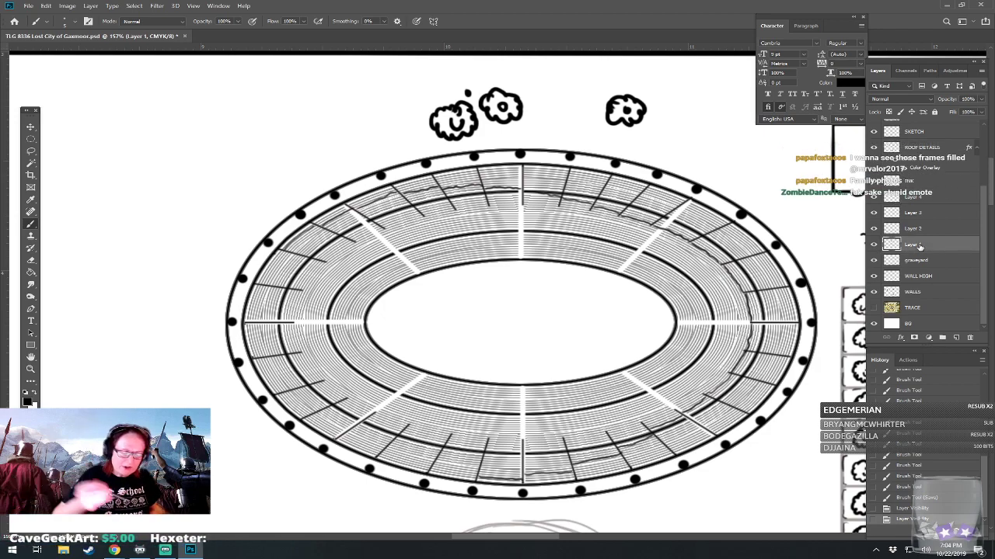
On Layer 1, erase the seating lines between the irregular line and the outer wall beside the south aisle, using a smaller eraser.
scroll(539, 520, "up", 3)
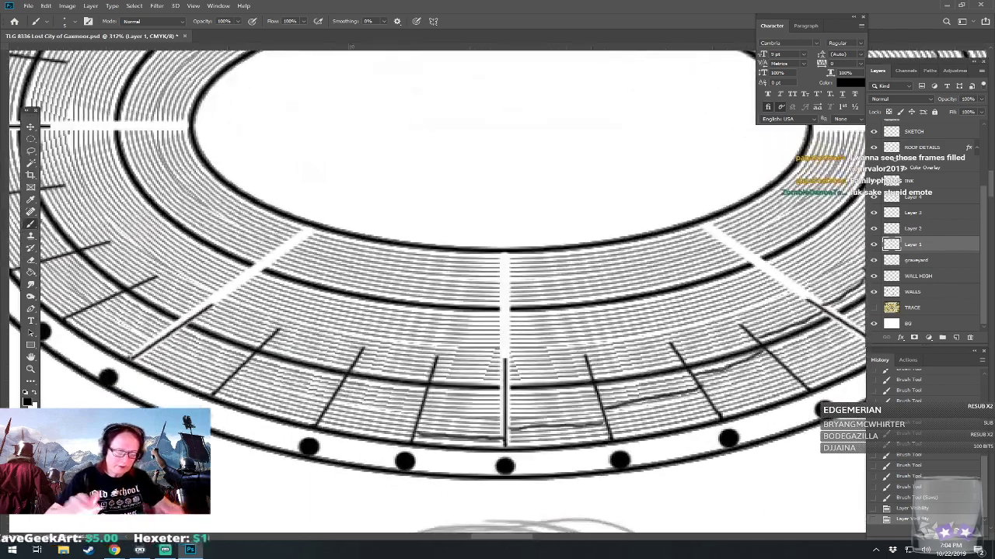
left_click(424, 436)
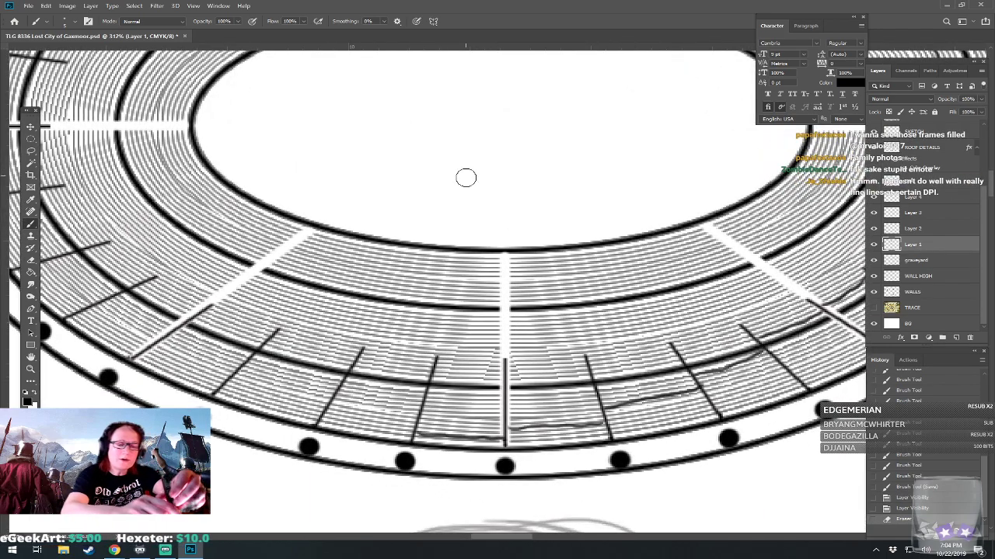
key("bracketleft")
key("bracketleft")
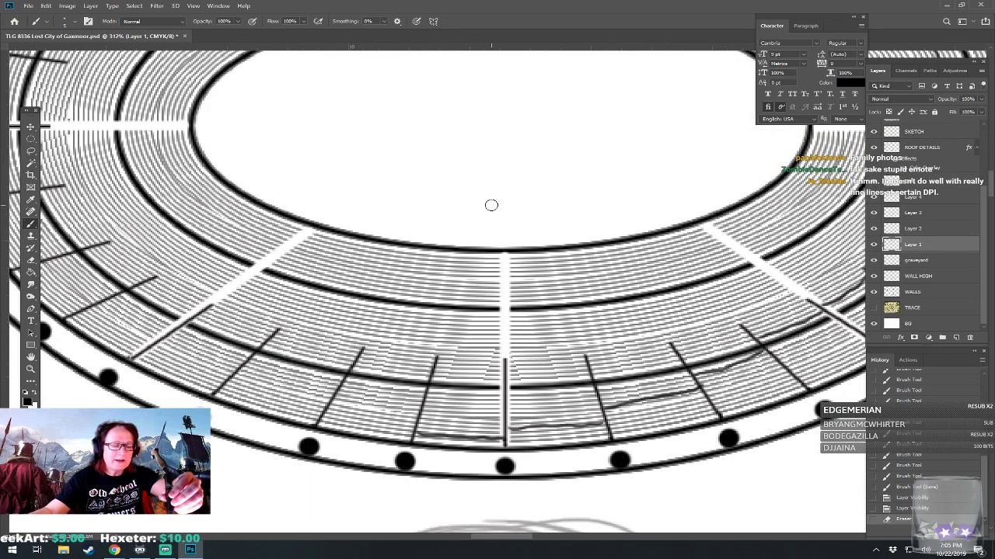
left_click_drag(412, 437, 432, 440)
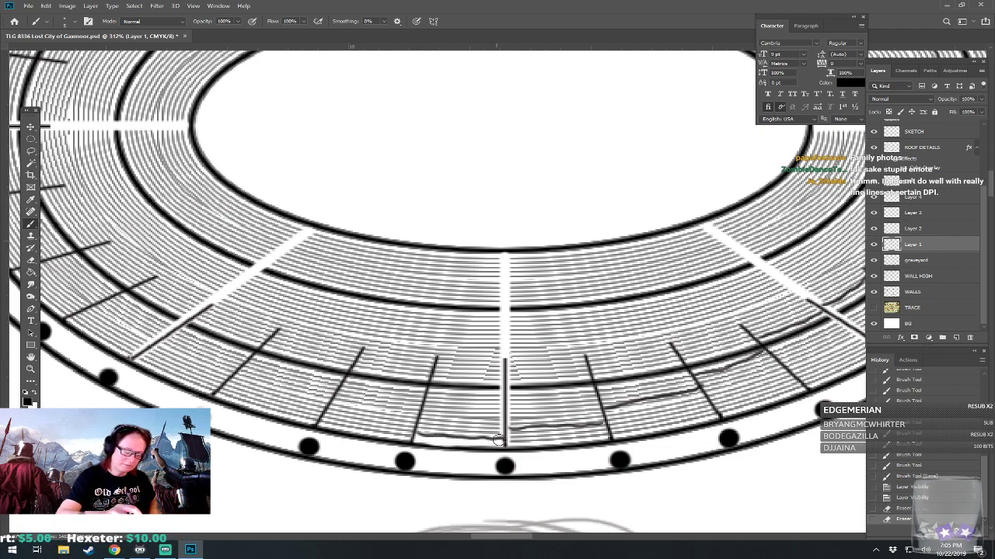
left_click_drag(519, 439, 516, 432)
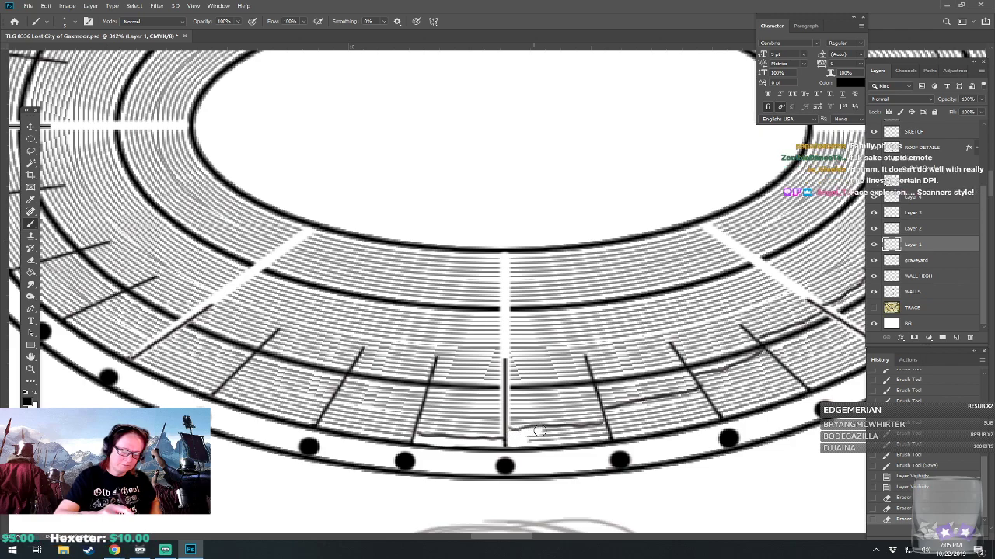
mouse_move(599, 427)
left_mouse_down()
mouse_move(605, 432)
mouse_move(526, 439)
left_mouse_up()
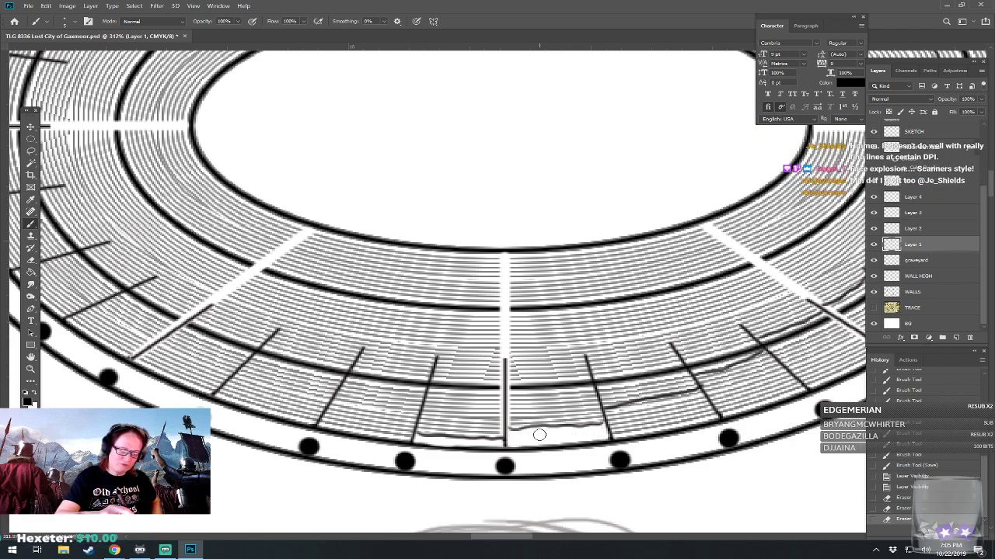
Erase the Layer 1 seating lines outside the irregular line through the arena's southeast and east sections.
mouse_move(625, 422)
left_mouse_down()
mouse_move(617, 431)
mouse_move(710, 411)
mouse_move(697, 398)
mouse_move(611, 413)
mouse_move(699, 408)
mouse_move(677, 418)
mouse_move(520, 442)
left_mouse_up()
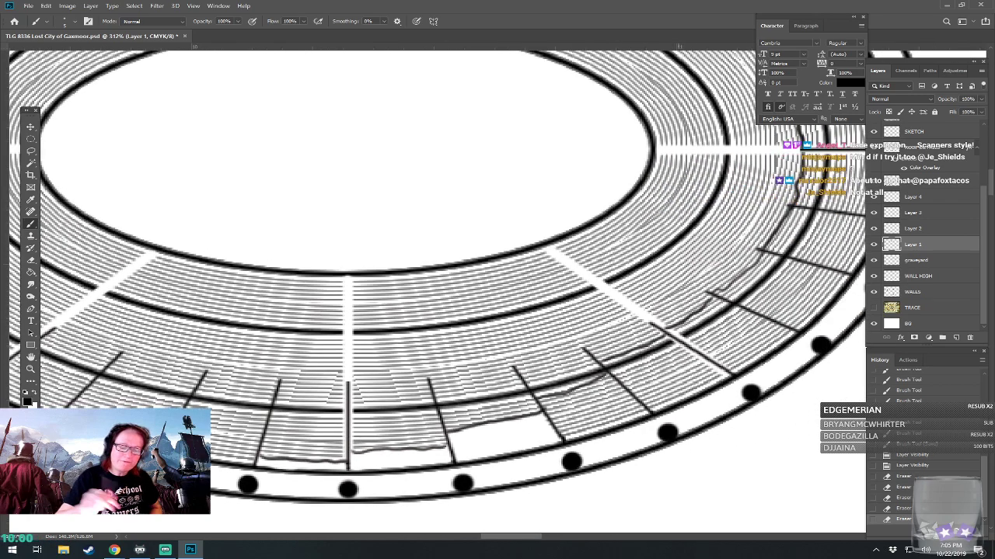
mouse_move(565, 416)
left_mouse_down()
mouse_move(606, 381)
mouse_move(622, 394)
mouse_move(575, 404)
mouse_move(564, 435)
mouse_move(643, 409)
mouse_move(617, 390)
mouse_move(616, 401)
mouse_move(572, 418)
mouse_move(654, 390)
mouse_move(614, 376)
mouse_move(693, 349)
mouse_move(631, 396)
mouse_move(656, 387)
mouse_move(654, 375)
mouse_move(615, 364)
mouse_move(688, 336)
mouse_move(706, 341)
mouse_move(649, 407)
mouse_move(700, 383)
mouse_move(672, 392)
mouse_move(704, 368)
mouse_move(577, 451)
left_mouse_up()
mouse_move(587, 396)
left_mouse_down()
mouse_move(656, 356)
mouse_move(609, 401)
mouse_move(650, 390)
mouse_move(640, 431)
mouse_move(697, 391)
mouse_move(681, 400)
mouse_move(702, 362)
mouse_move(690, 360)
mouse_move(689, 349)
mouse_move(639, 359)
mouse_move(647, 351)
mouse_move(632, 364)
mouse_move(652, 357)
mouse_move(682, 314)
mouse_move(697, 320)
mouse_move(709, 307)
mouse_move(694, 357)
mouse_move(712, 367)
mouse_move(681, 383)
mouse_move(712, 380)
mouse_move(753, 334)
mouse_move(755, 325)
mouse_move(715, 334)
mouse_move(695, 301)
mouse_move(683, 310)
mouse_move(712, 264)
mouse_move(710, 318)
mouse_move(744, 267)
mouse_move(726, 302)
mouse_move(732, 316)
mouse_move(761, 295)
mouse_move(765, 319)
mouse_move(781, 284)
mouse_move(766, 272)
mouse_move(539, 469)
left_mouse_up()
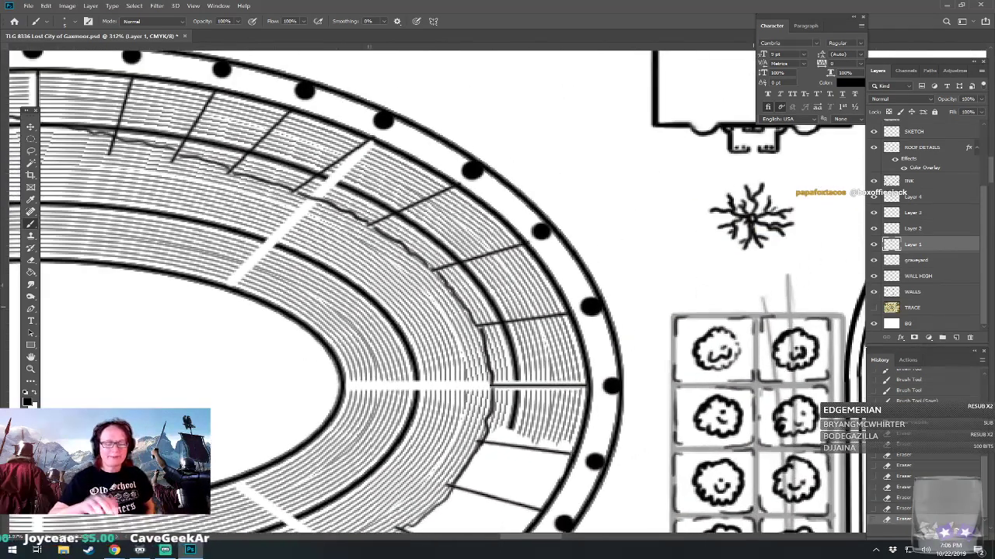
mouse_move(497, 433)
left_mouse_down()
mouse_move(505, 387)
mouse_move(501, 432)
mouse_move(517, 378)
mouse_move(542, 434)
mouse_move(551, 442)
mouse_move(558, 424)
mouse_move(567, 439)
mouse_move(575, 397)
mouse_move(556, 377)
mouse_move(567, 406)
left_mouse_up()
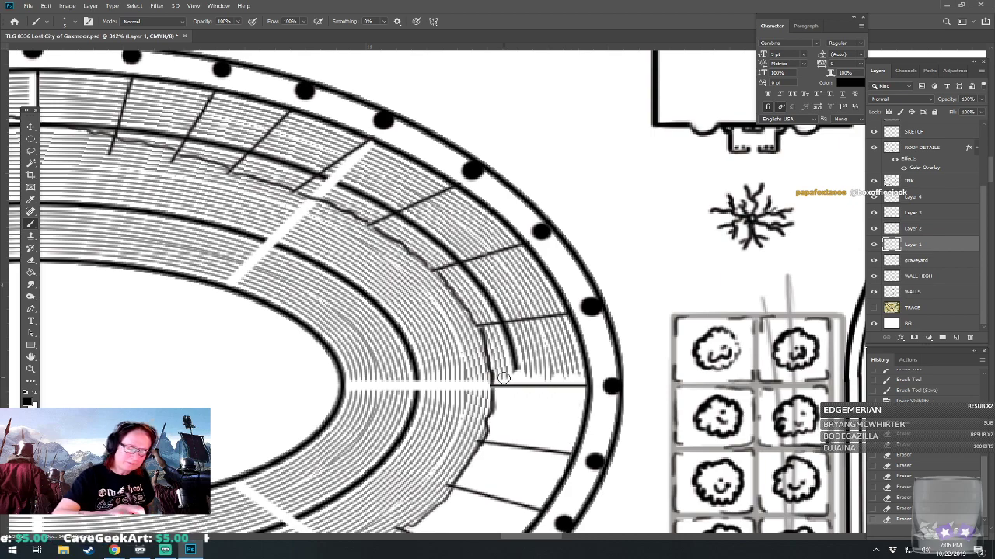
mouse_move(495, 358)
left_mouse_down()
mouse_move(485, 330)
mouse_move(505, 342)
mouse_move(514, 334)
mouse_move(528, 355)
mouse_move(544, 350)
mouse_move(558, 319)
mouse_move(573, 365)
mouse_move(555, 351)
mouse_move(555, 384)
mouse_move(609, 463)
left_mouse_up()
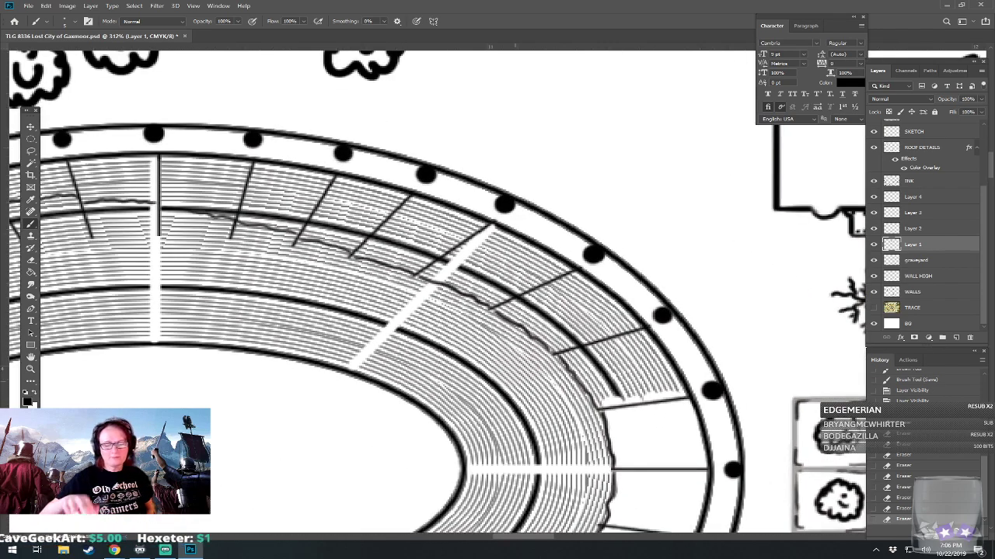
Clear the Layer 1 seating lines outside the irregular line from just above the east aisle to just before the northeast aisle.
mouse_move(576, 363)
left_mouse_down()
mouse_move(603, 403)
mouse_move(600, 385)
mouse_move(616, 400)
mouse_move(617, 335)
mouse_move(633, 343)
mouse_move(637, 335)
mouse_move(674, 388)
mouse_move(639, 345)
mouse_move(643, 400)
mouse_move(656, 410)
mouse_move(667, 393)
mouse_move(583, 351)
left_mouse_up()
mouse_move(496, 303)
left_mouse_down()
mouse_move(554, 347)
mouse_move(515, 306)
mouse_move(581, 300)
mouse_move(577, 328)
mouse_move(564, 286)
mouse_move(572, 275)
mouse_move(618, 317)
left_mouse_up()
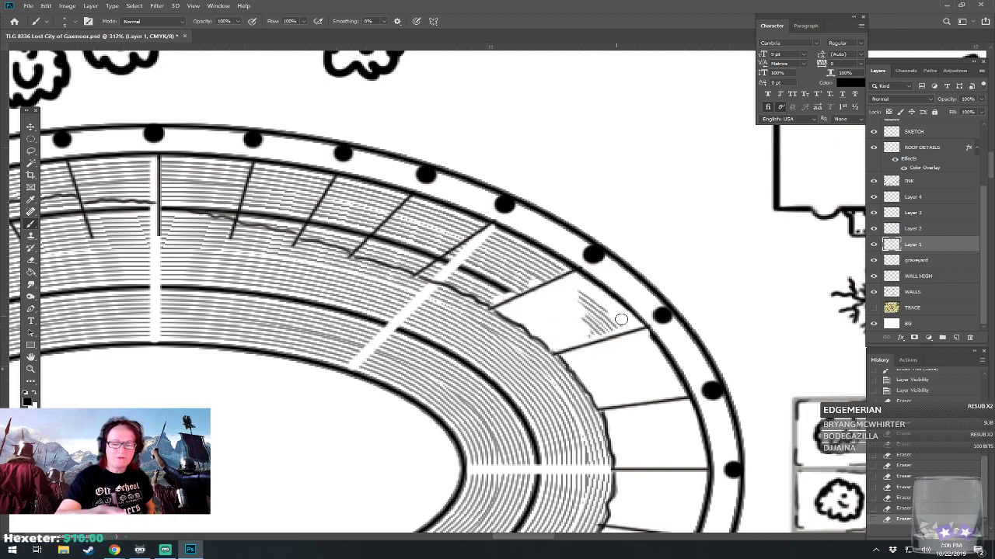
left_click_drag(654, 357, 637, 351)
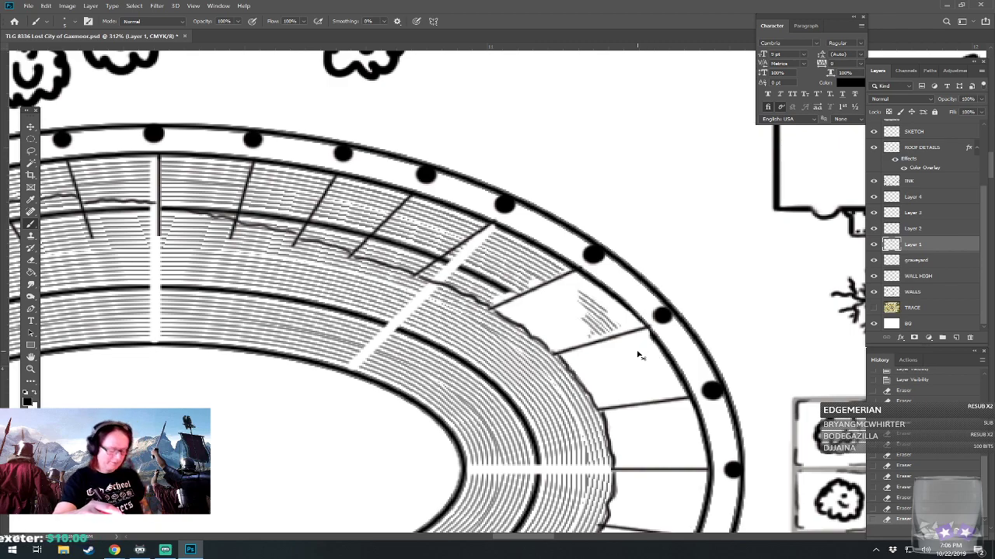
key("ctrl+z")
mouse_move(579, 291)
left_mouse_down()
mouse_move(638, 333)
mouse_move(605, 312)
mouse_move(598, 331)
mouse_move(527, 303)
mouse_move(560, 329)
mouse_move(547, 291)
mouse_move(556, 289)
mouse_move(506, 309)
left_mouse_up()
mouse_move(518, 318)
left_mouse_down()
mouse_move(556, 349)
mouse_move(585, 350)
mouse_move(577, 326)
mouse_move(564, 326)
mouse_move(585, 342)
left_mouse_up()
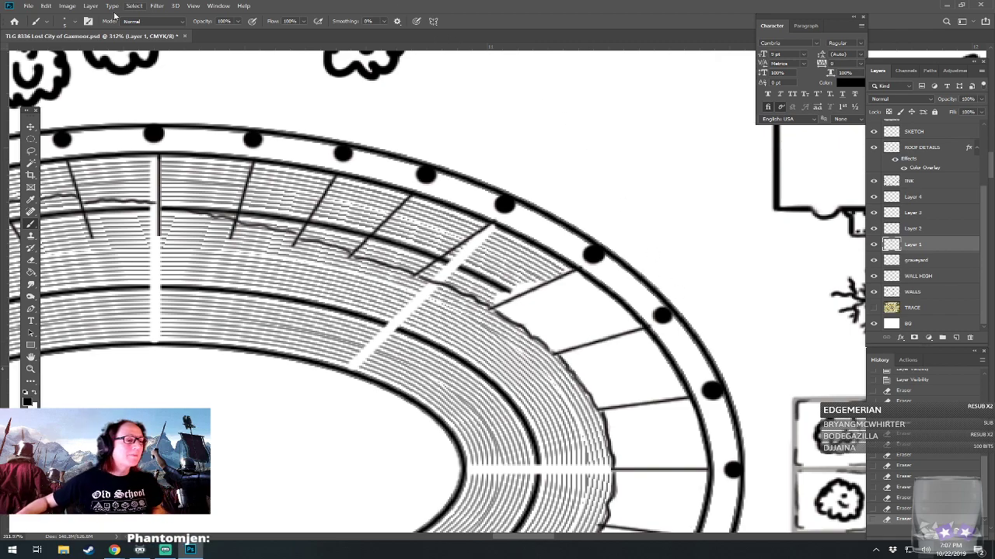
Save the map as a new version named "TLG 8336 Lost City of Gaxmoor 1.psd".
left_click(28, 6)
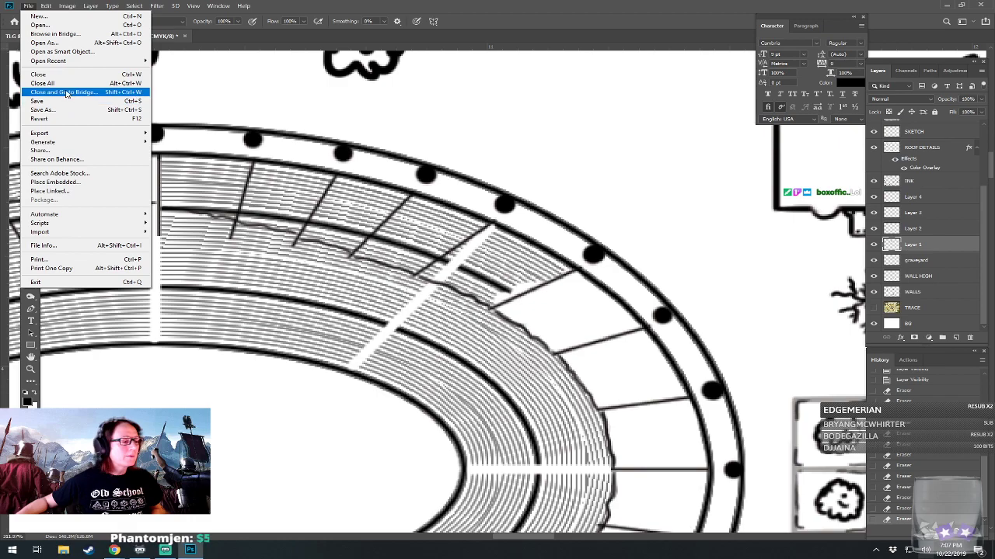
left_click(307, 184)
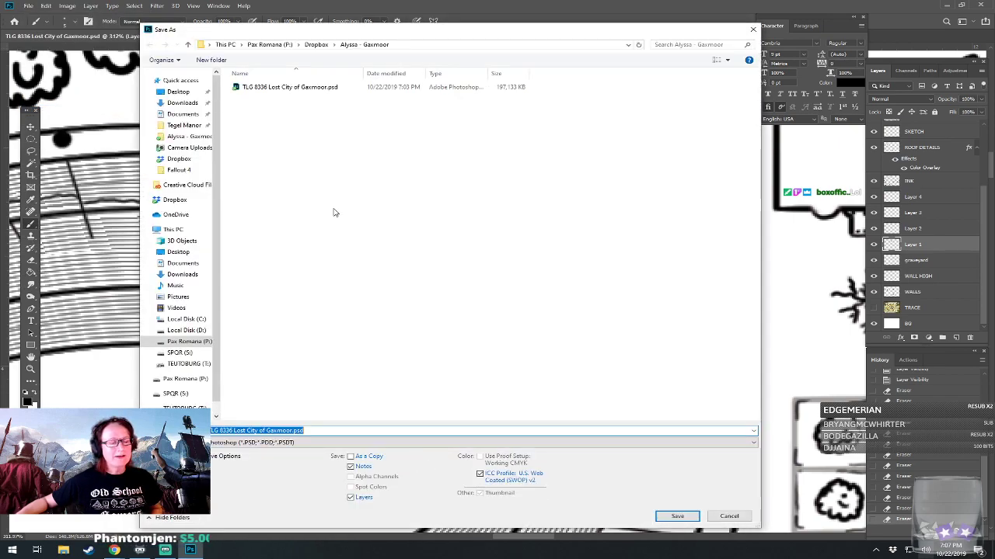
left_click(293, 430)
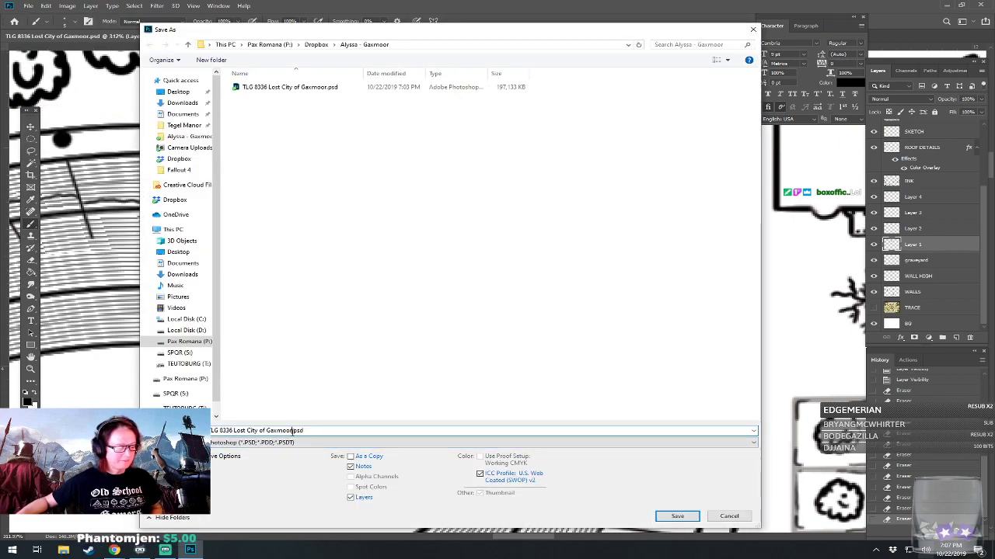
type("1")
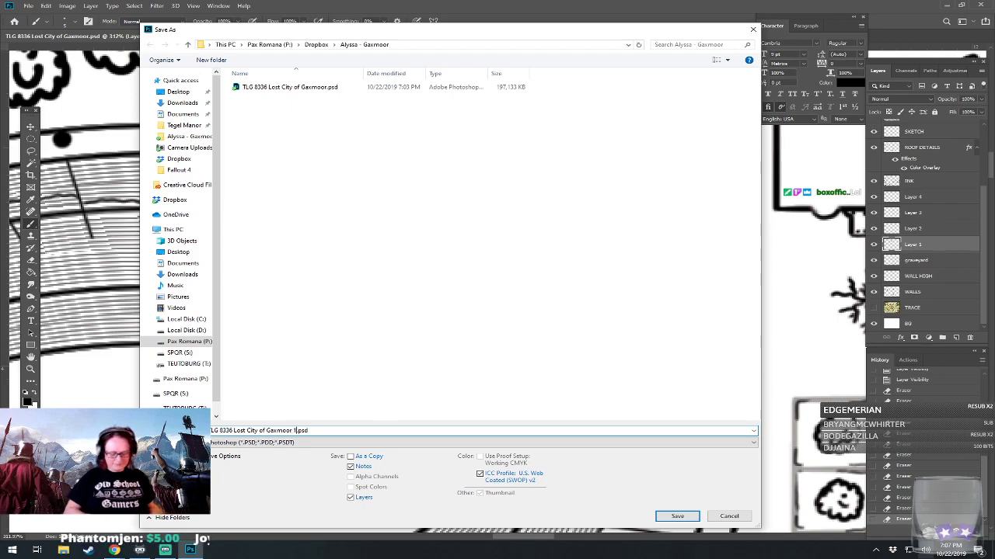
key("Return")
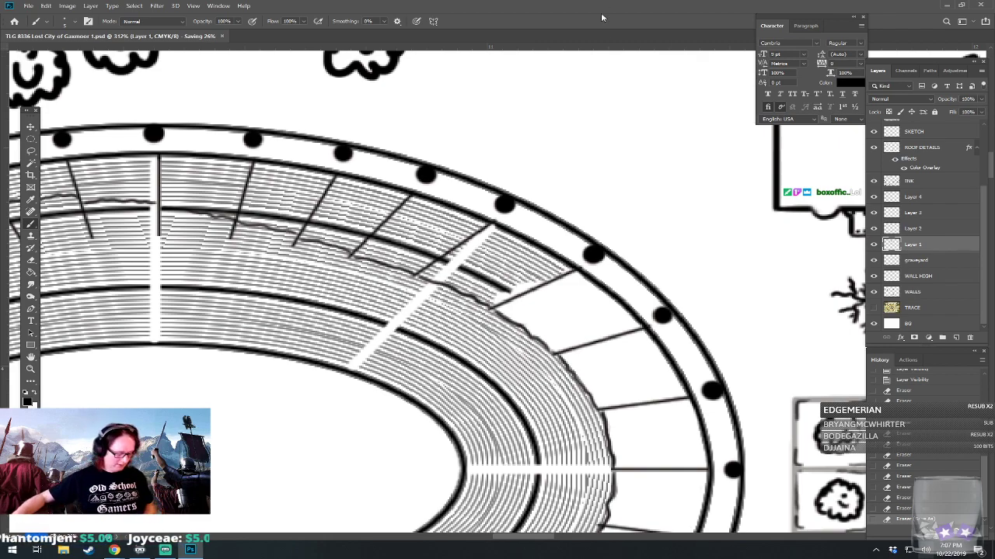
Erase the seating lines outside the irregular line from the northeast aisle to the north aisle, leaving the radial lines.
mouse_move(411, 240)
left_mouse_down()
mouse_move(526, 400)
mouse_move(524, 363)
left_mouse_up()
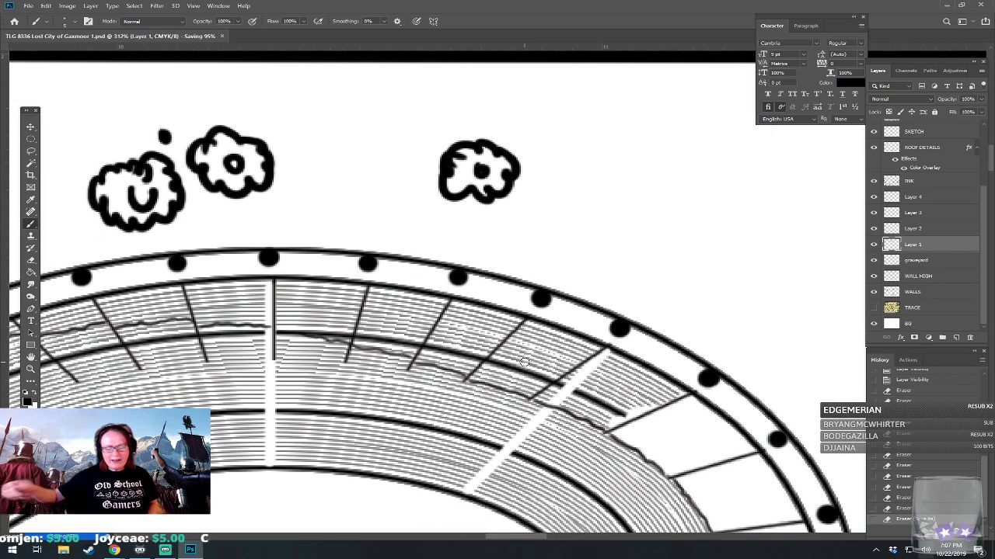
mouse_move(582, 379)
left_mouse_down()
mouse_move(621, 412)
mouse_move(559, 389)
mouse_move(542, 398)
mouse_move(603, 418)
left_mouse_up()
mouse_move(553, 380)
left_mouse_down()
mouse_move(575, 372)
mouse_move(645, 397)
mouse_move(606, 365)
mouse_move(671, 391)
mouse_move(629, 376)
mouse_move(665, 400)
left_mouse_up()
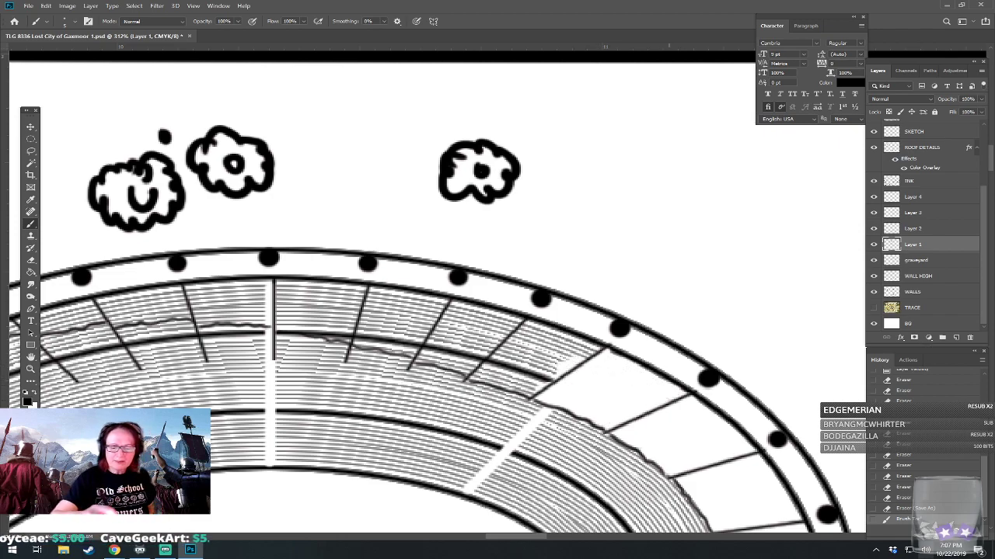
left_click_drag(565, 359, 536, 366)
mouse_move(522, 326)
left_mouse_down()
mouse_move(588, 353)
mouse_move(497, 335)
mouse_move(480, 359)
mouse_move(542, 376)
mouse_move(470, 373)
mouse_move(528, 390)
left_mouse_up()
mouse_move(472, 346)
left_mouse_down()
mouse_move(450, 360)
mouse_move(463, 367)
mouse_move(419, 345)
mouse_move(474, 339)
mouse_move(439, 312)
mouse_move(509, 324)
mouse_move(454, 320)
mouse_move(483, 336)
mouse_move(697, 369)
left_mouse_up()
mouse_move(571, 362)
left_mouse_down()
mouse_move(617, 382)
mouse_move(579, 367)
mouse_move(616, 365)
mouse_move(567, 349)
mouse_move(604, 347)
mouse_move(587, 330)
mouse_move(663, 348)
mouse_move(494, 323)
mouse_move(593, 328)
mouse_move(505, 332)
mouse_move(573, 338)
mouse_move(489, 333)
mouse_move(501, 341)
mouse_move(494, 352)
mouse_move(550, 352)
mouse_move(528, 344)
mouse_move(547, 352)
mouse_move(548, 365)
mouse_move(510, 358)
mouse_move(562, 369)
left_mouse_up()
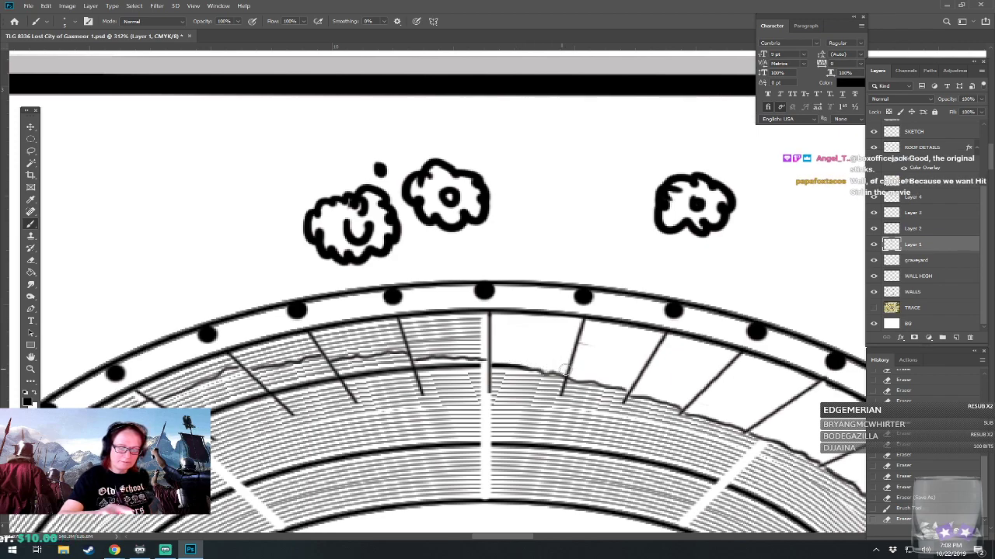
Erase the seating lines outside the irregular line from the north aisle round to the northwest aisle.
scroll(614, 353, "down", 8)
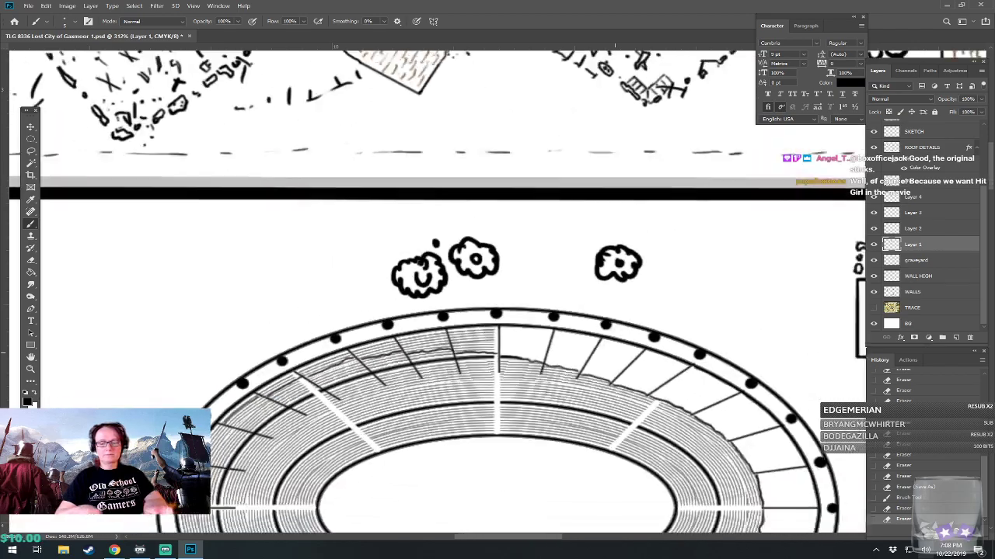
scroll(615, 353, "up", 2)
scroll(614, 352, "up", 2)
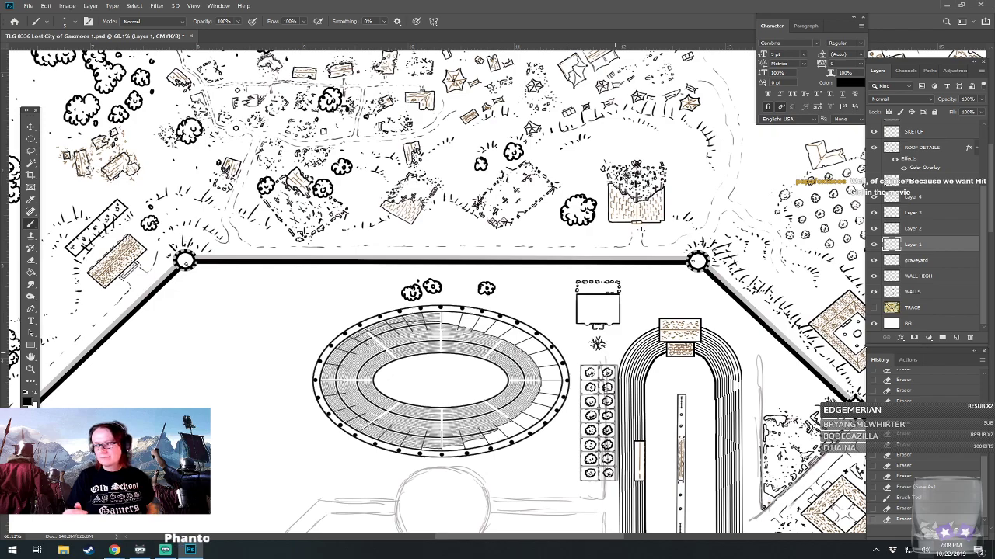
scroll(394, 340, "up", 7)
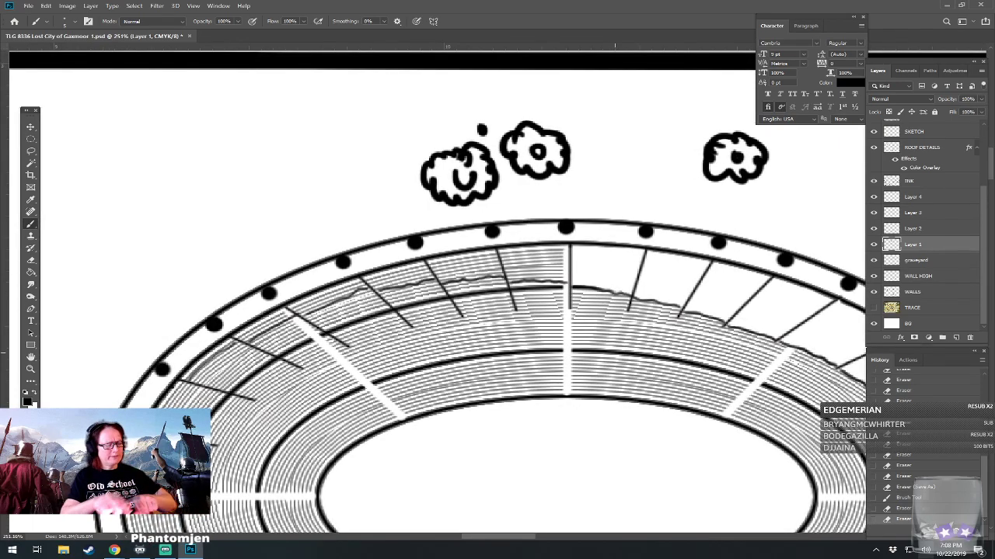
scroll(436, 296, "up", 3)
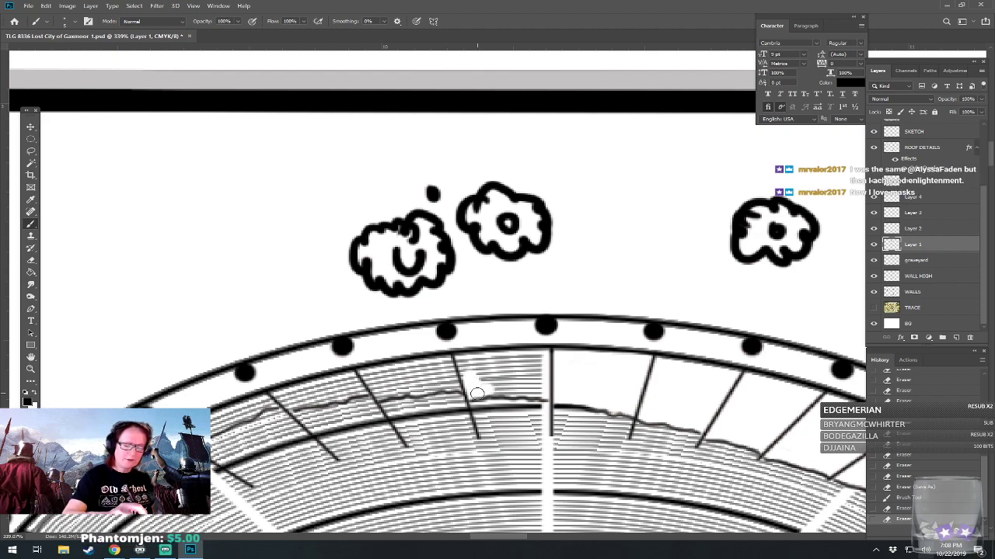
mouse_move(505, 392)
left_mouse_down()
mouse_move(544, 393)
mouse_move(502, 371)
mouse_move(551, 359)
mouse_move(488, 359)
mouse_move(479, 370)
mouse_move(428, 382)
mouse_move(463, 387)
mouse_move(377, 395)
mouse_move(422, 382)
mouse_move(393, 387)
mouse_move(377, 377)
mouse_move(453, 365)
mouse_move(488, 378)
mouse_move(668, 351)
left_mouse_up()
mouse_move(511, 371)
left_mouse_down()
mouse_move(498, 375)
mouse_move(561, 360)
mouse_move(536, 359)
mouse_move(555, 351)
mouse_move(485, 369)
mouse_move(524, 354)
mouse_move(393, 408)
mouse_move(402, 391)
mouse_move(311, 447)
mouse_move(447, 373)
mouse_move(586, 324)
left_mouse_up()
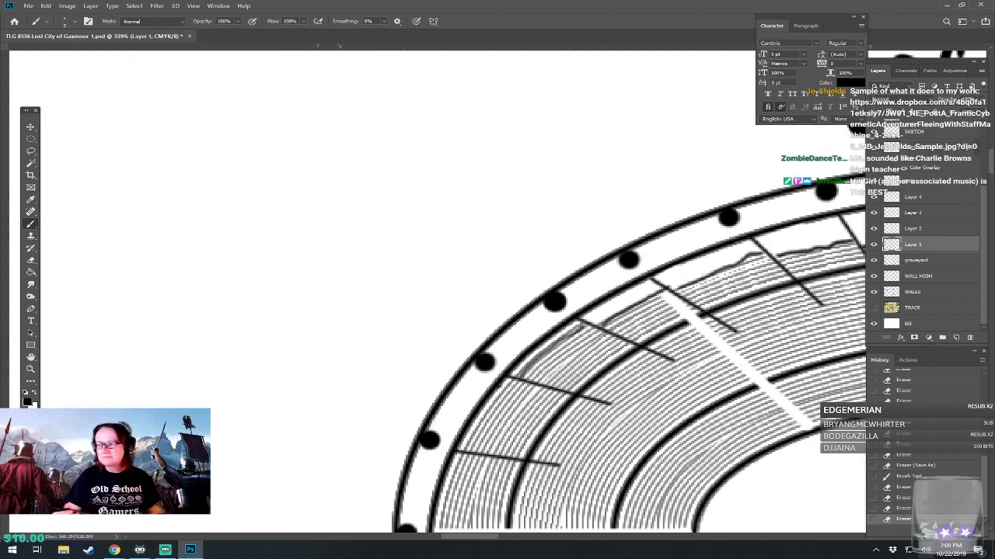
Undo the last erasure beyond the northwest aisle and erase the thin strip outside the irregular line again with a smaller eraser.
scroll(621, 311, "down", 3)
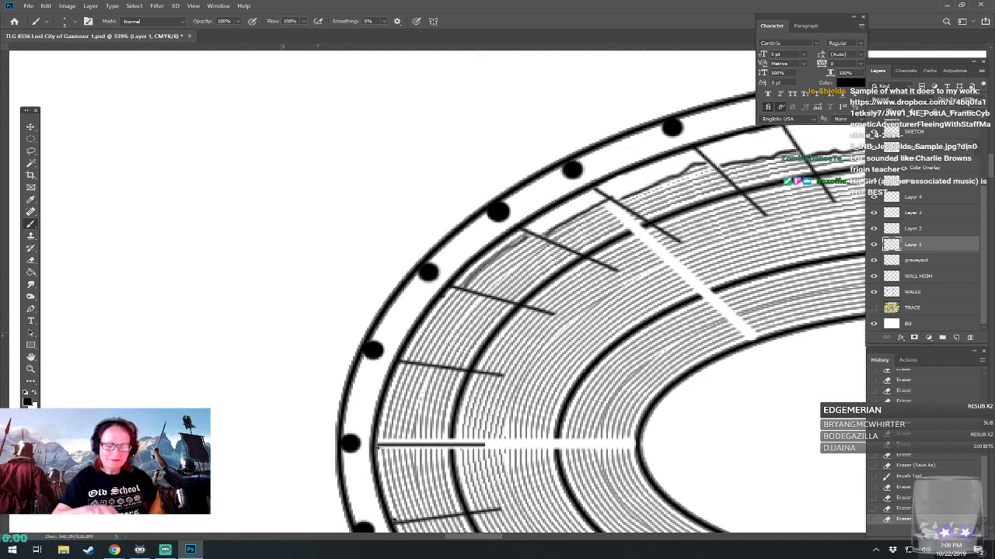
scroll(621, 311, "up", 4)
scroll(521, 303, "up", 2)
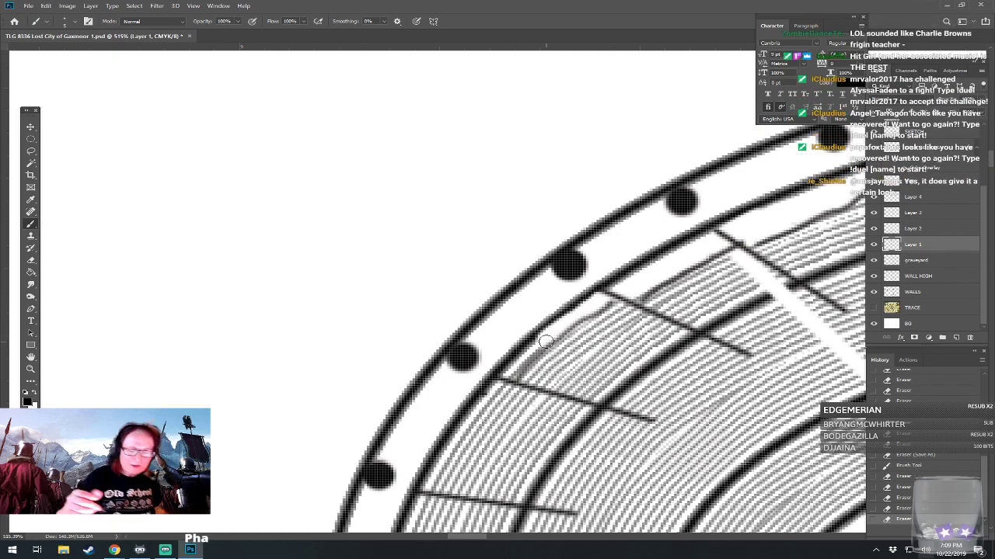
key("ctrl+z")
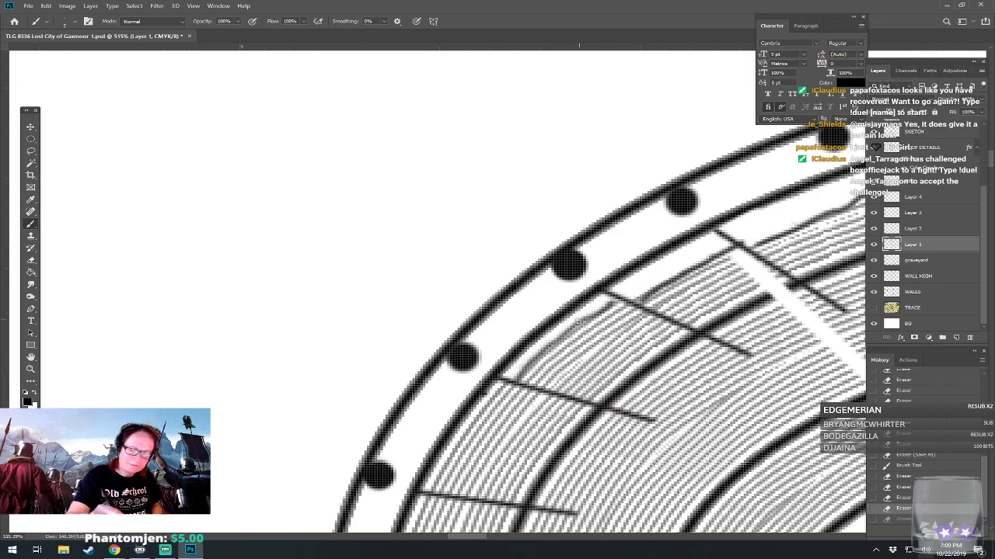
scroll(591, 308, "down", 10)
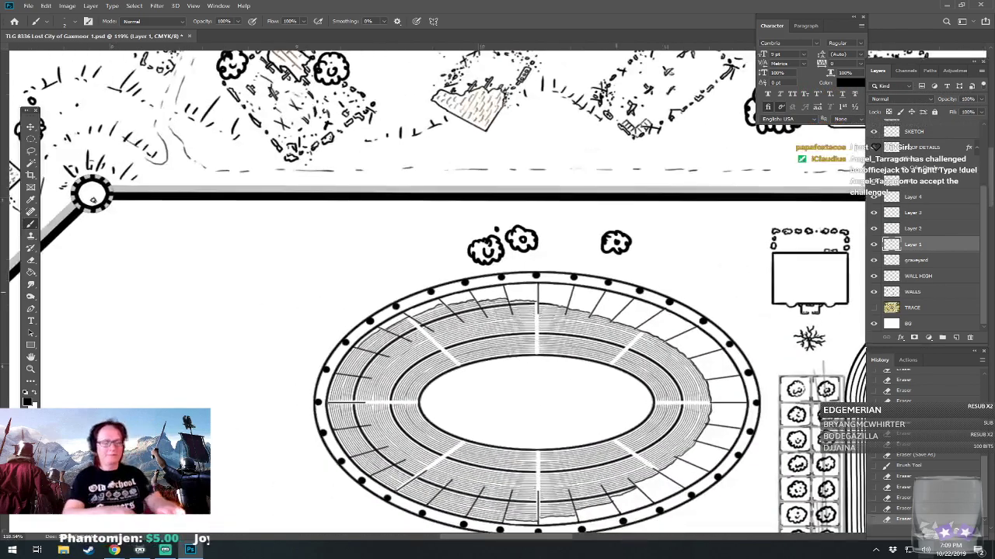
Switch to the web browser to view the linked sample image, close it, and look over the arena within the whole map.
left_click_drag(590, 308, 406, 212)
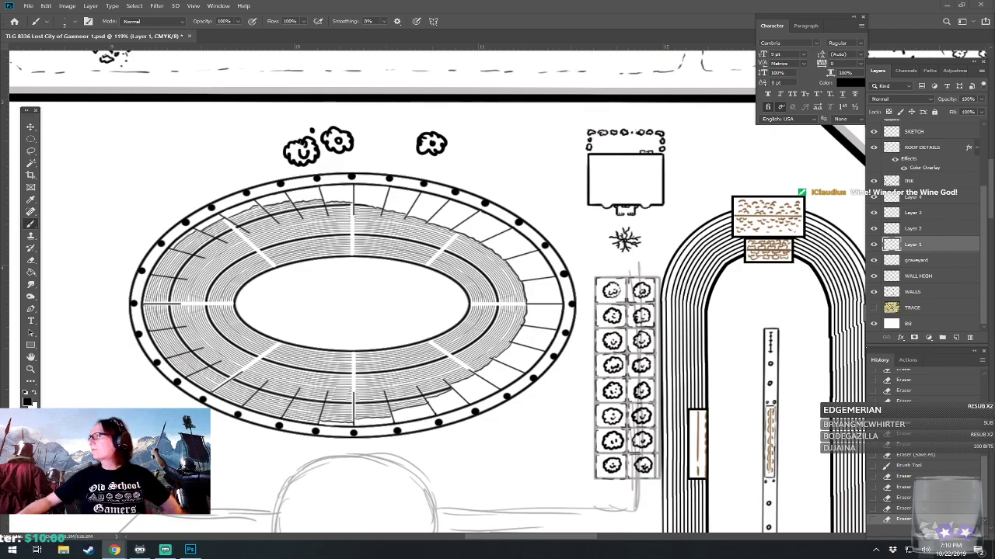
key("alt+Tab")
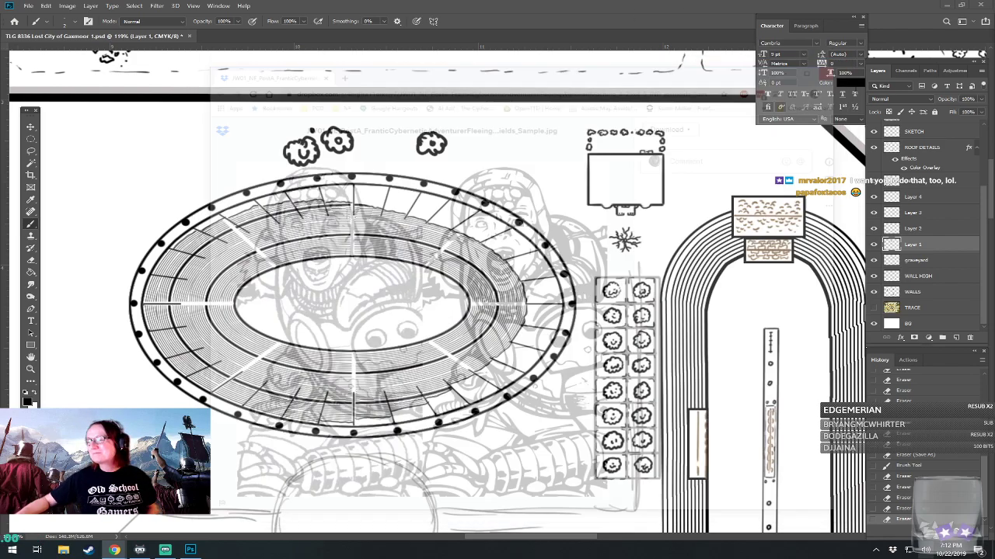
left_click(836, 65)
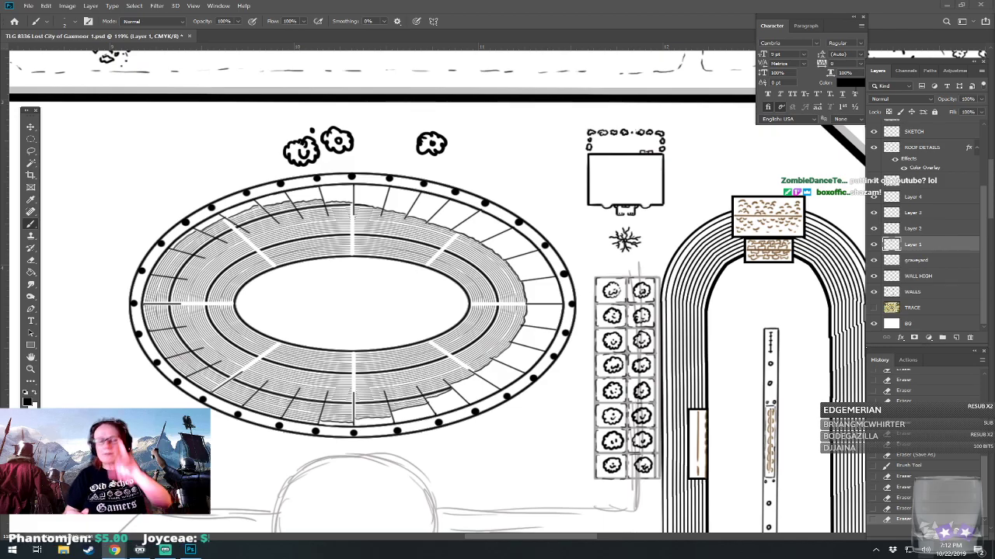
scroll(491, 372, "down", 5)
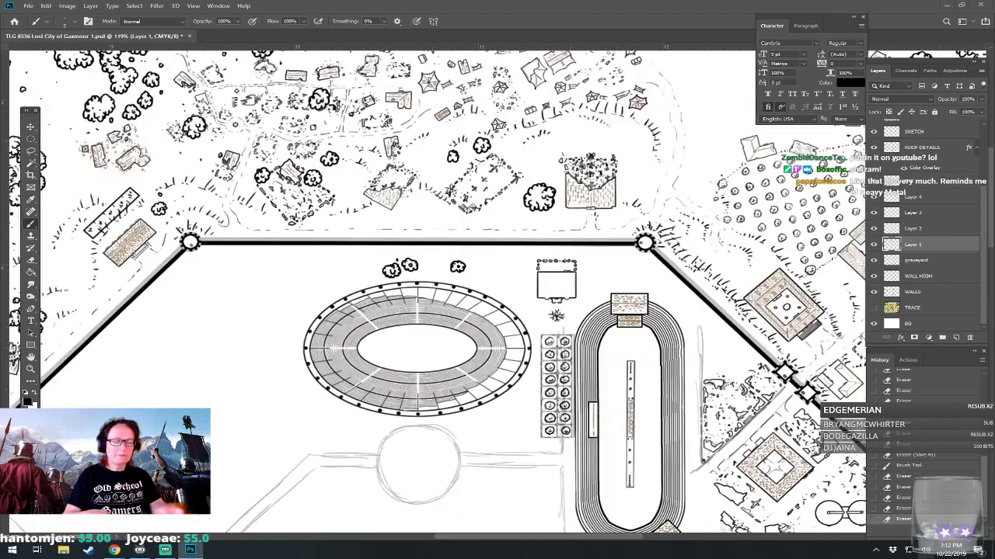
scroll(385, 218, "up", 2)
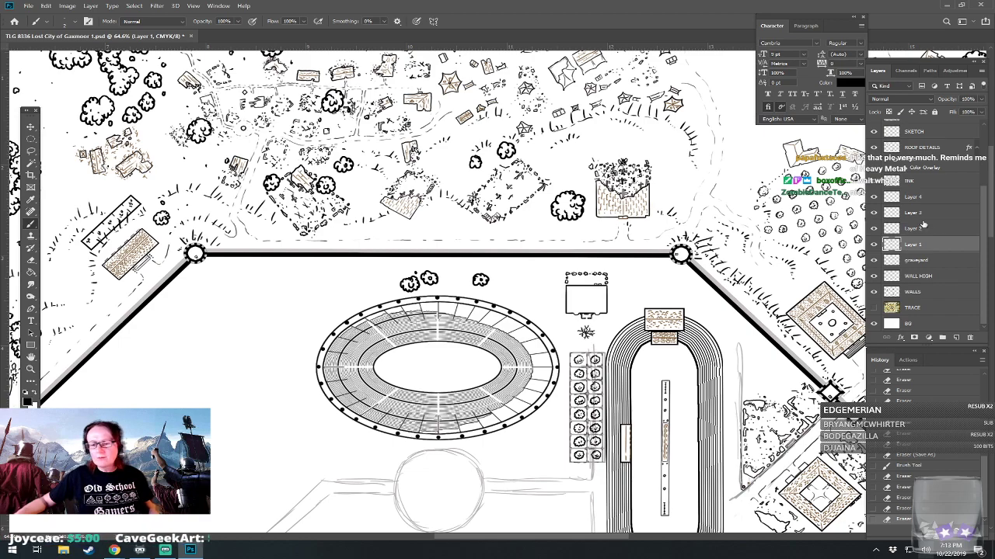
Merge Layer 1, Layer 2, Layer 3 and Layer 4 of the arena drawing into one layer.
left_click(915, 199, "shift")
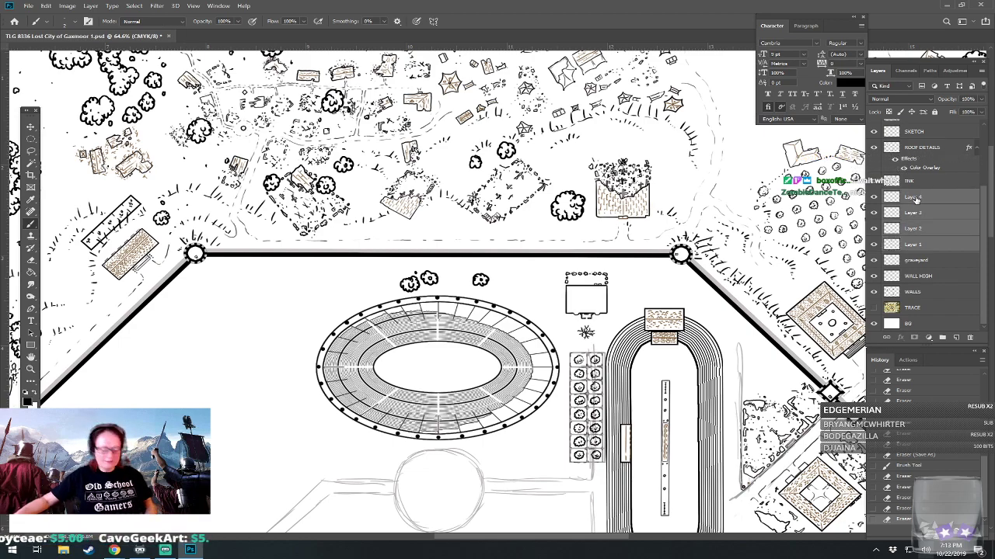
key("ctrl+e")
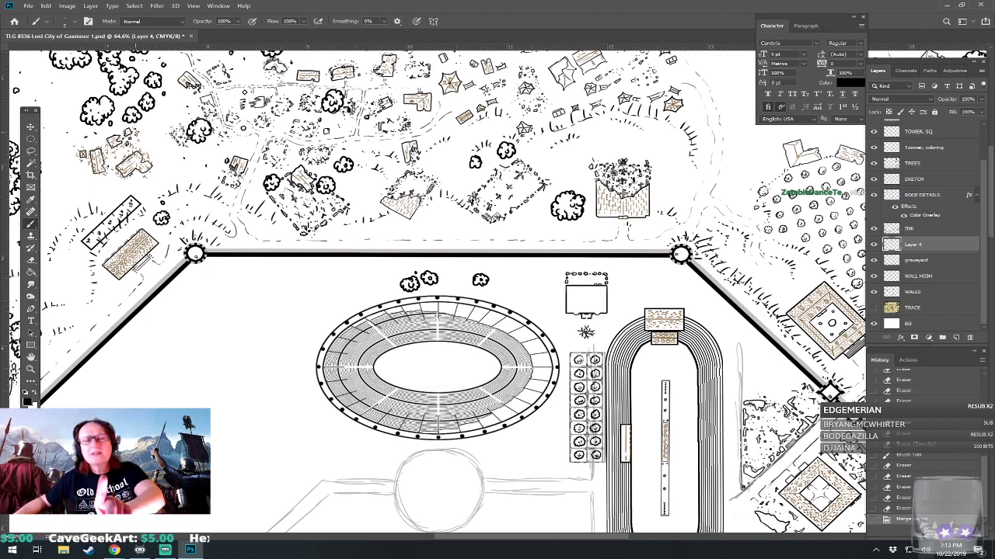
Free-transform the merged arena layer, scaling it to 99.89% and rotating it to about -19.78°.
left_click(31, 127)
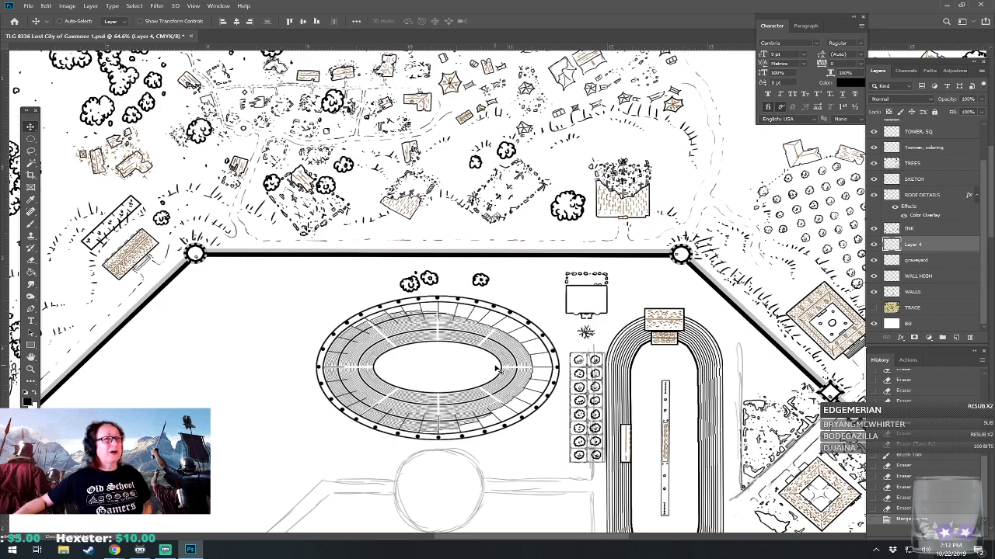
left_click_drag(497, 370, 498, 370)
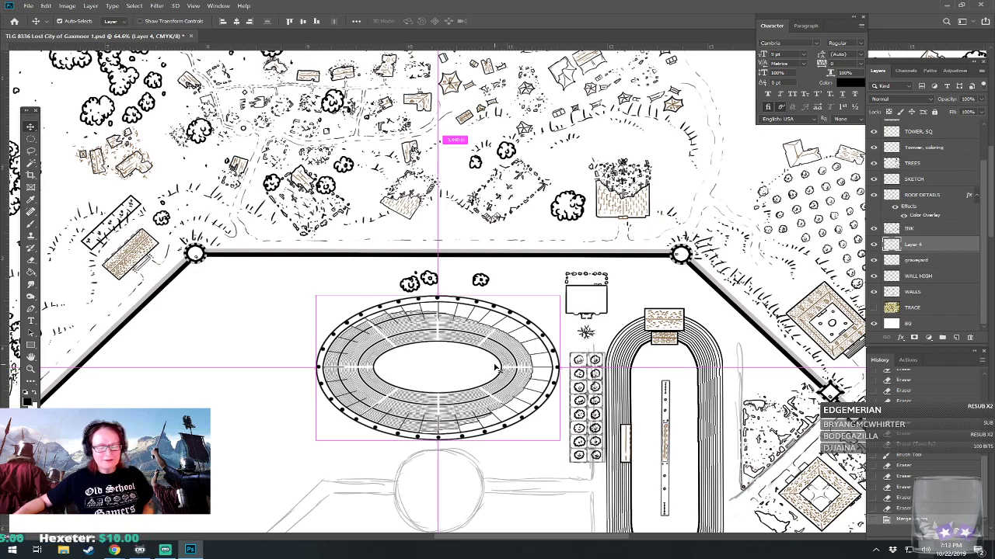
key("ctrl+t")
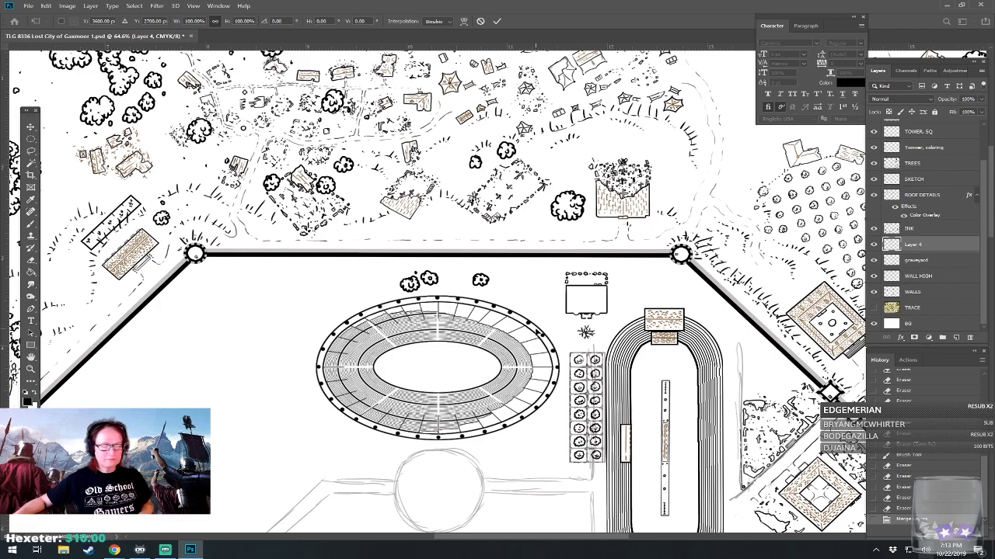
mouse_move(512, 362)
left_mouse_down()
mouse_move(481, 366)
mouse_move(508, 364)
left_mouse_up()
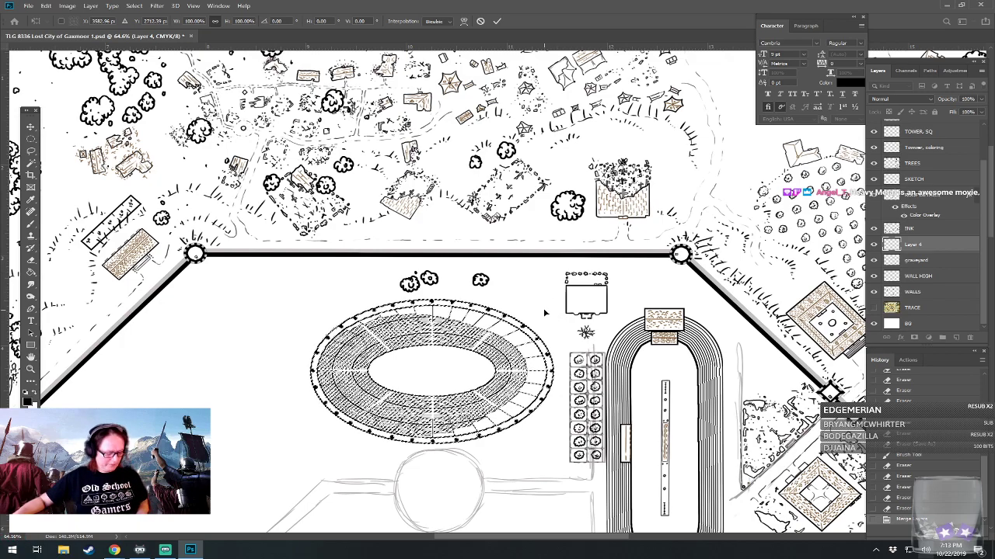
scroll(544, 313, "down", 6)
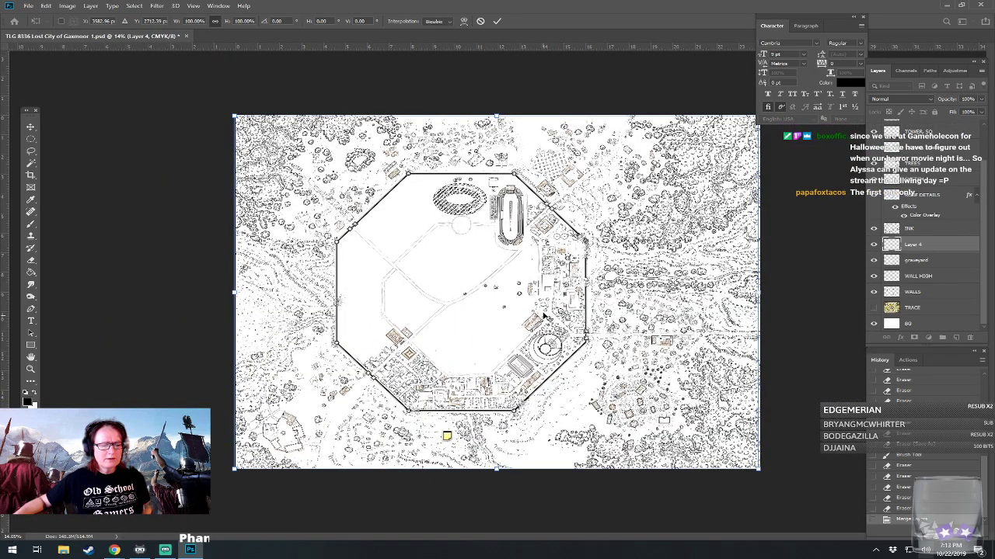
scroll(512, 278, "up", 1)
scroll(513, 278, "up", 3)
scroll(514, 278, "down", 5)
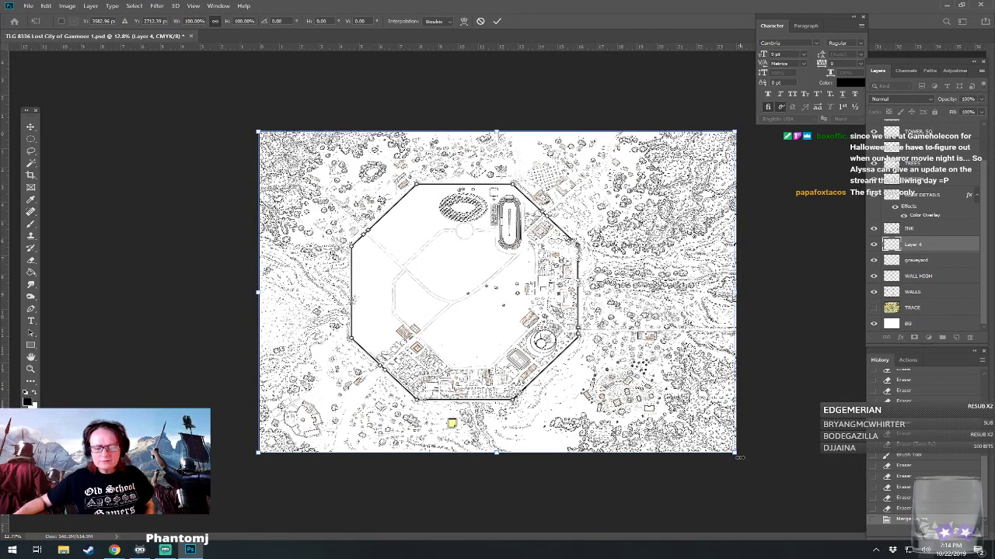
left_click_drag(743, 453, 738, 460)
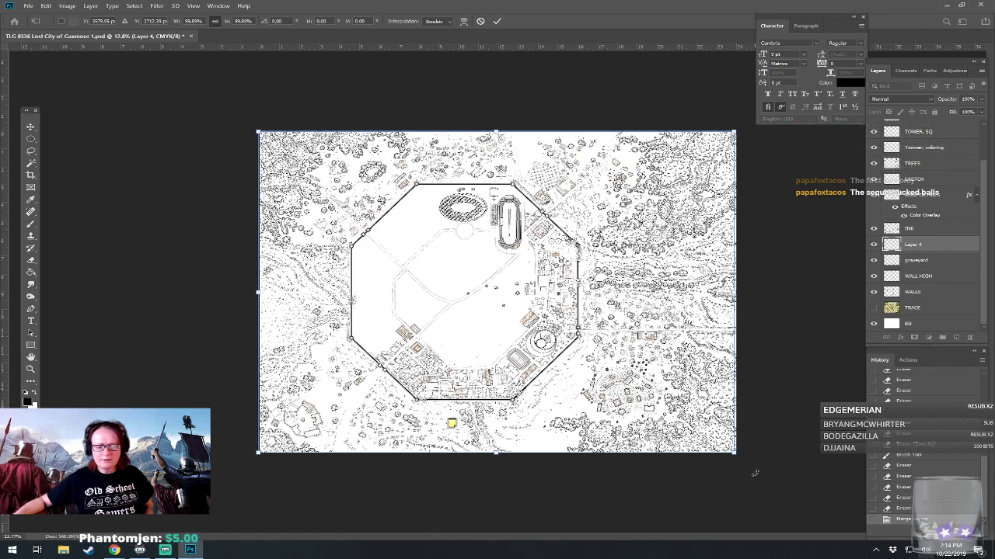
left_click_drag(755, 472, 841, 388)
key("Return")
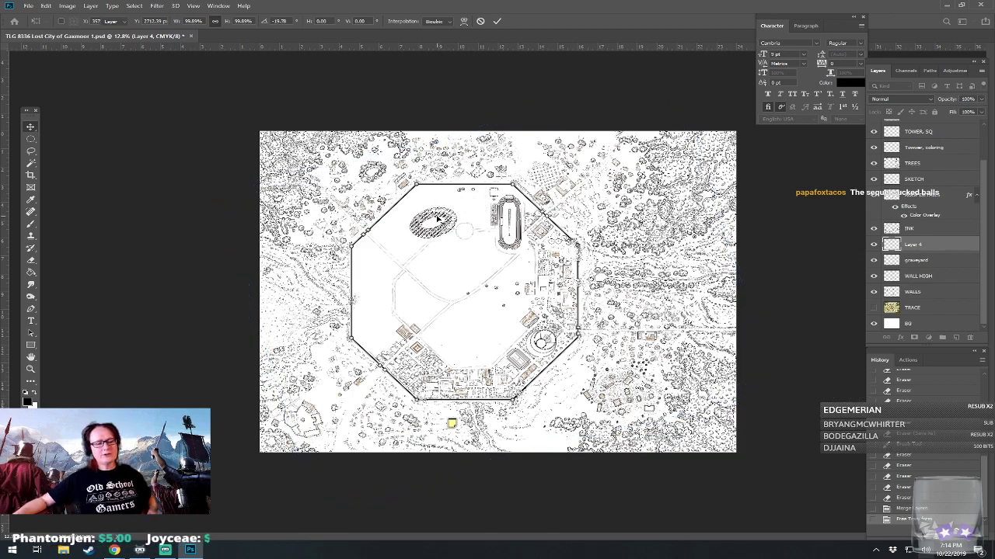
Move the rotated arena between the north wall and the round sketch, just west of the planting rows, and clear the selection.
scroll(439, 224, "up", 5)
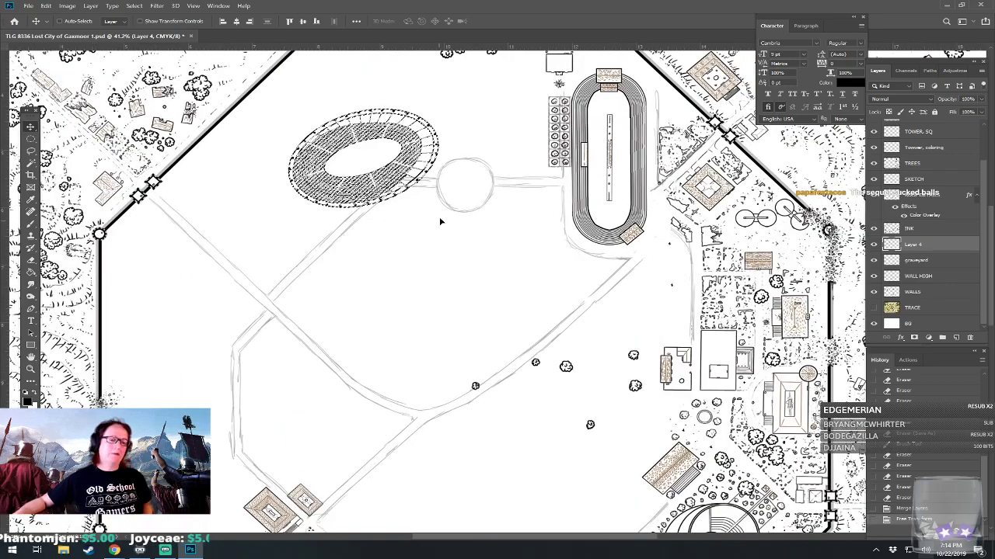
mouse_move(490, 348)
left_mouse_down()
mouse_move(498, 398)
mouse_move(597, 345)
left_mouse_up()
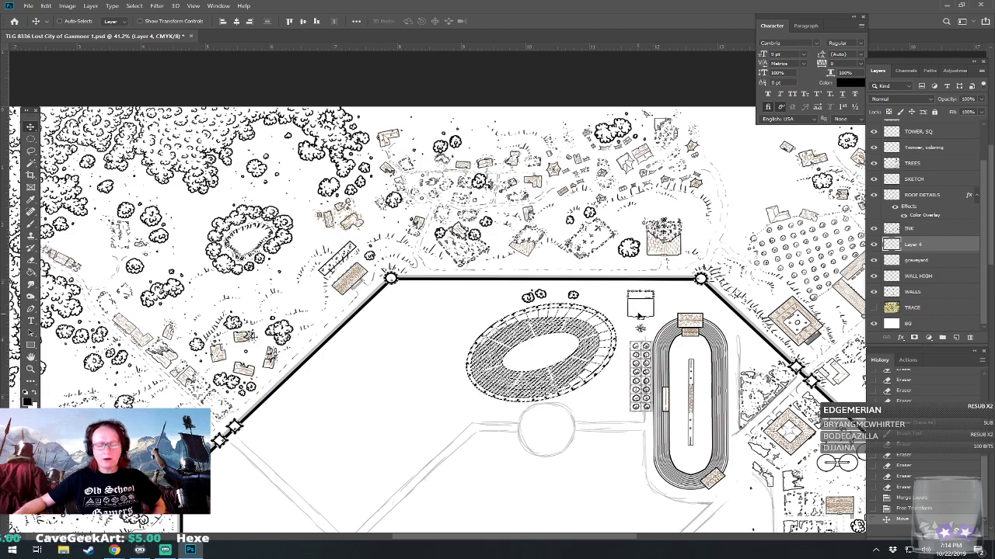
scroll(690, 470, "up", 2)
scroll(781, 495, "up", 1)
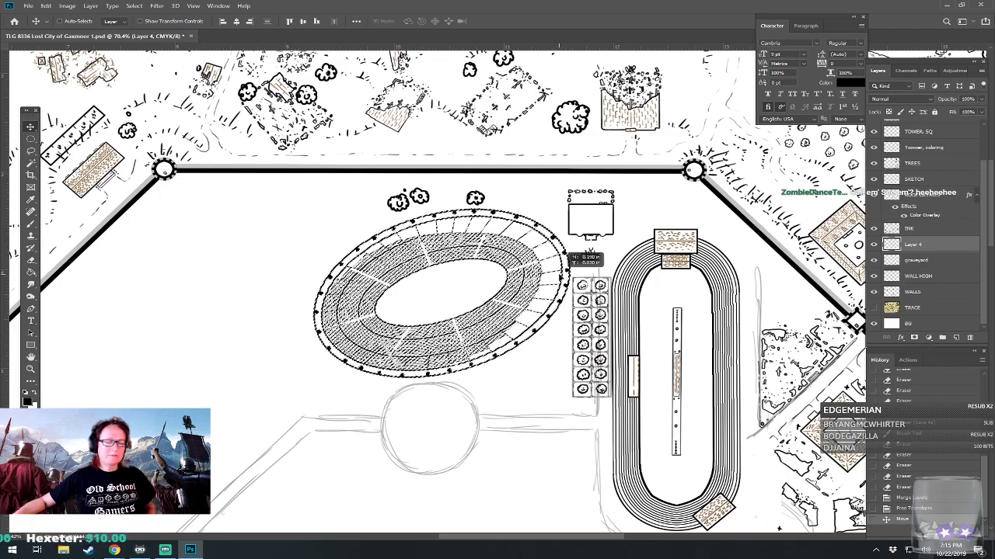
left_click_drag(558, 270, 513, 287)
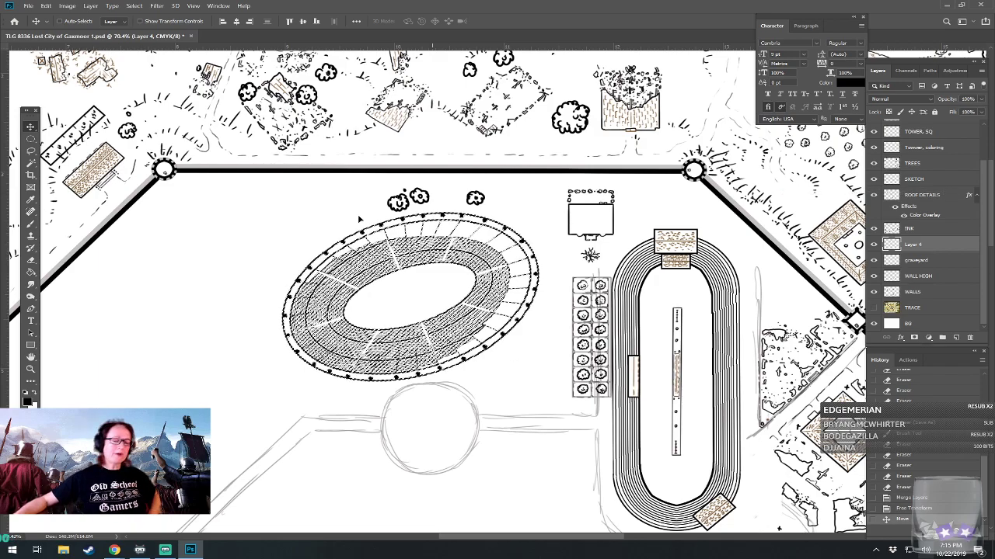
left_click(30, 139)
left_click(179, 272)
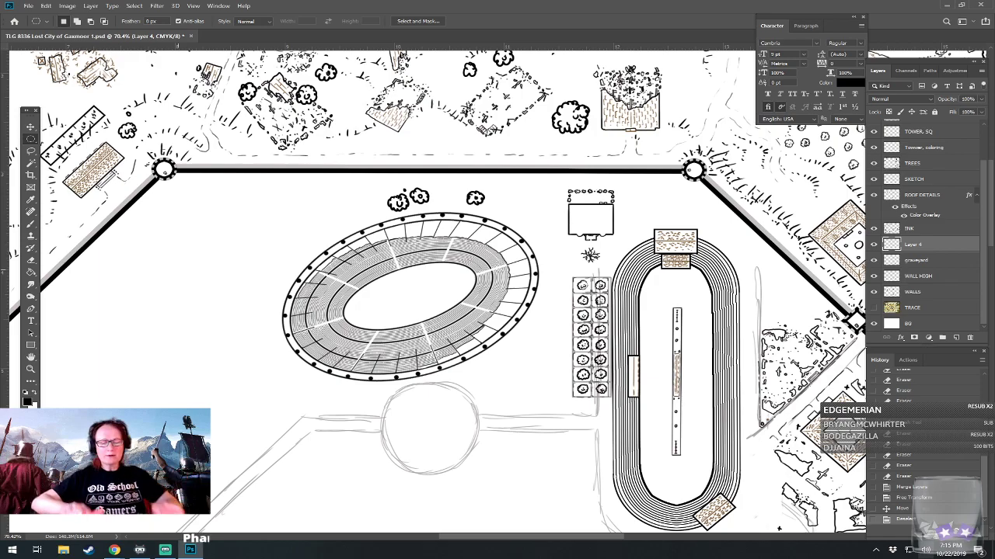
Select the small building and planting rows beside the racetrack on the INK layer and move them slightly west.
scroll(739, 339, "up", 3)
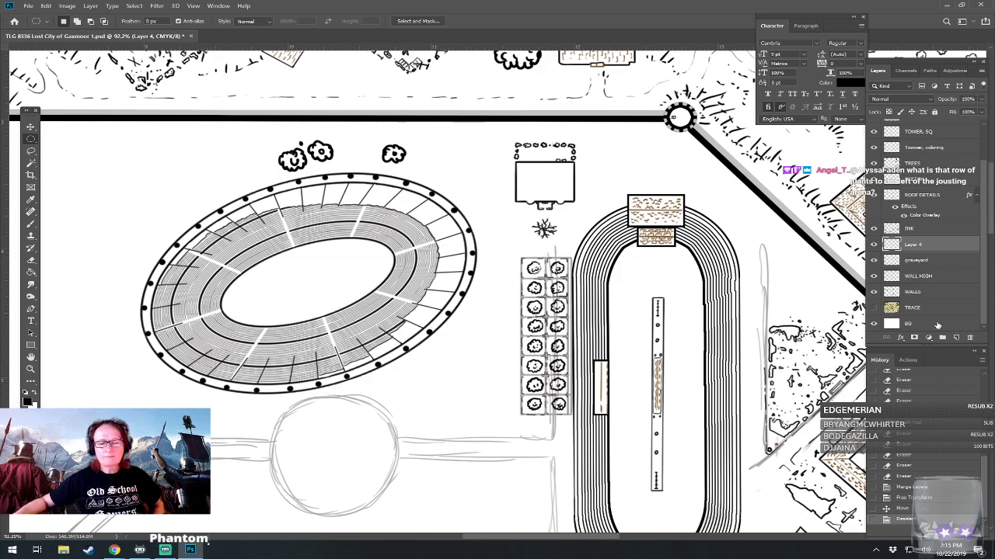
left_click(907, 230)
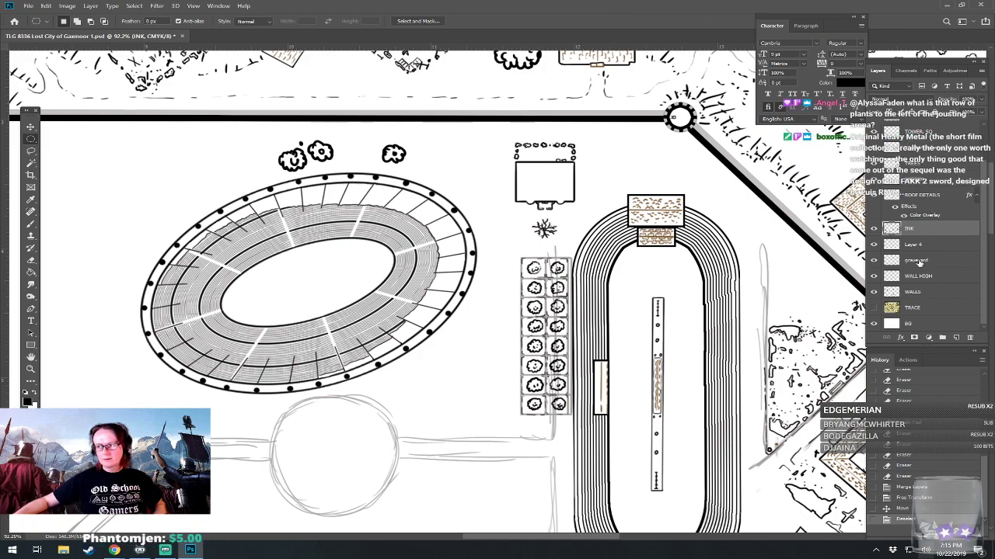
left_click_drag(31, 138, 70, 140)
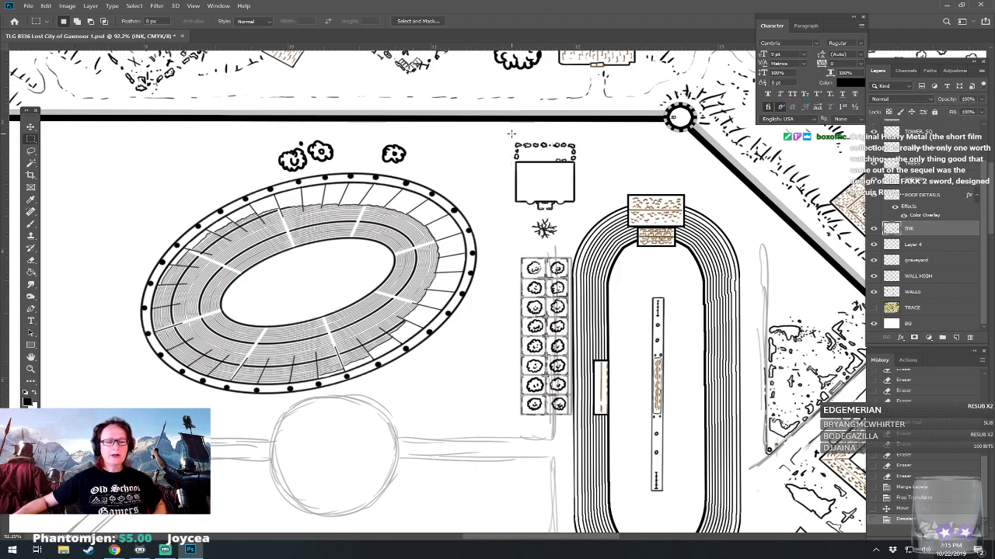
left_click_drag(503, 133, 576, 426)
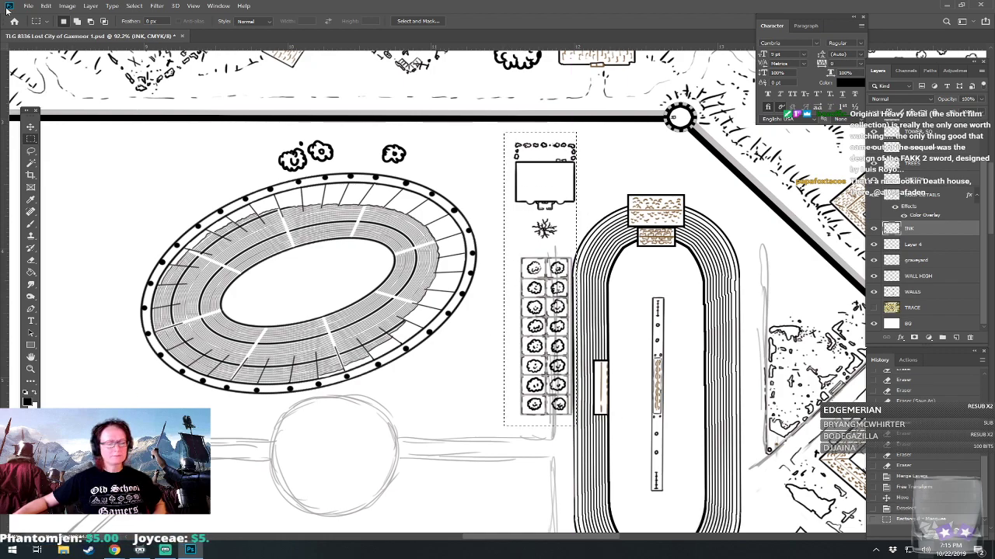
left_click(30, 128)
left_click_drag(540, 174, 520, 171)
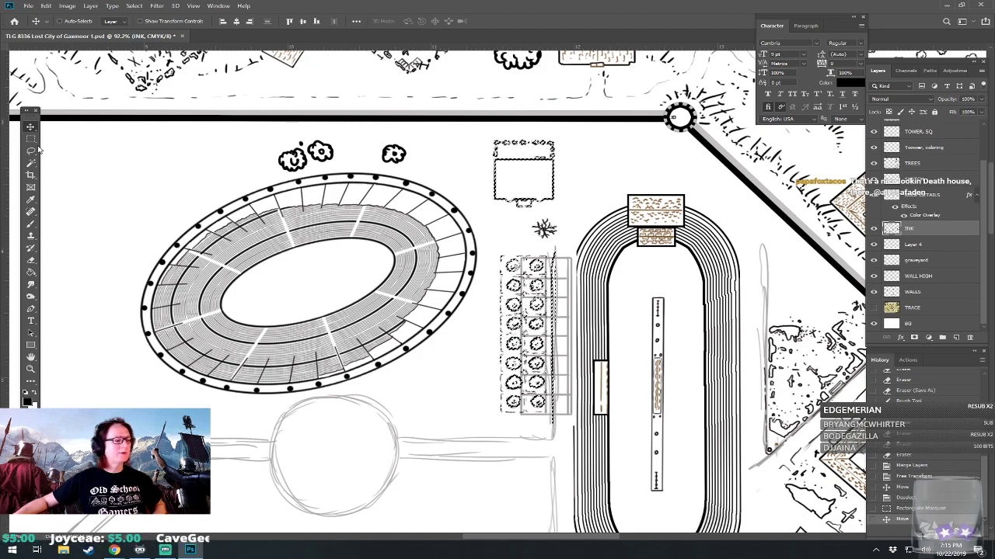
Select the bare tree below the small building and move it slightly west on the TREES layer.
key("m")
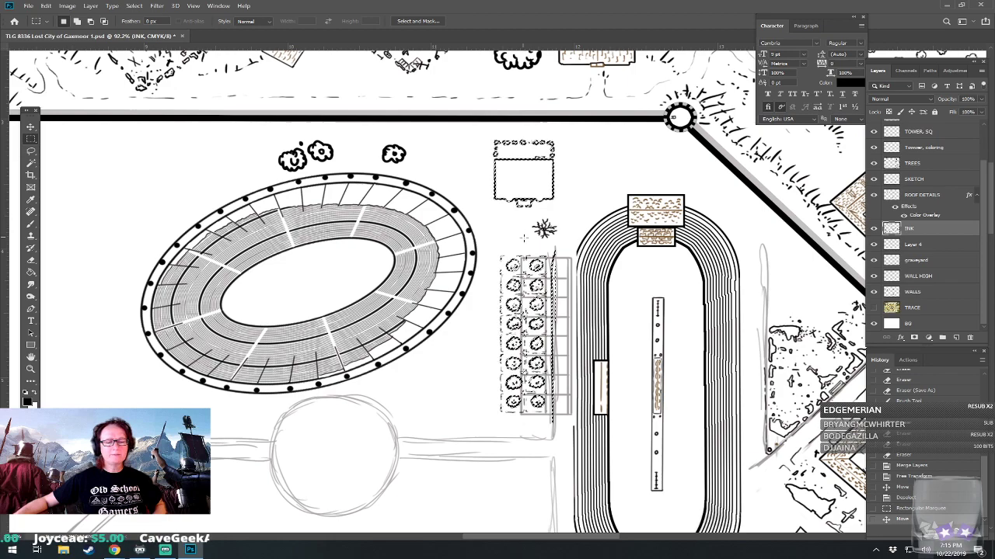
left_click_drag(525, 220, 568, 245)
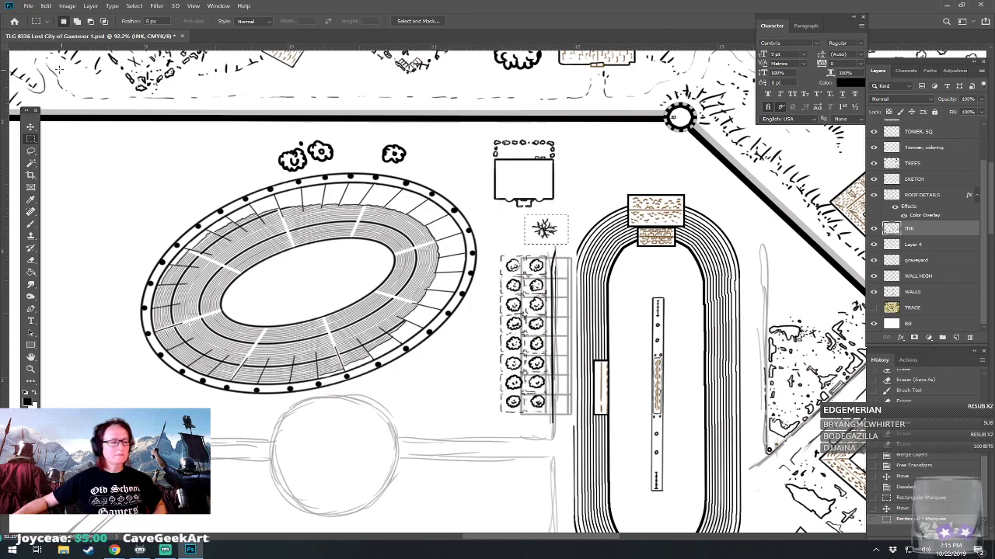
left_click(29, 128)
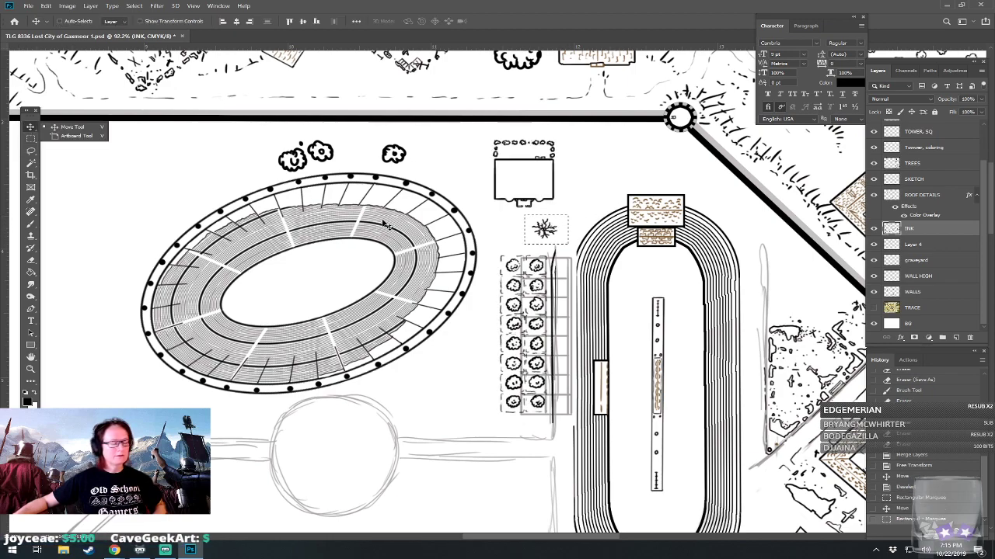
left_click(538, 239)
left_click(478, 202)
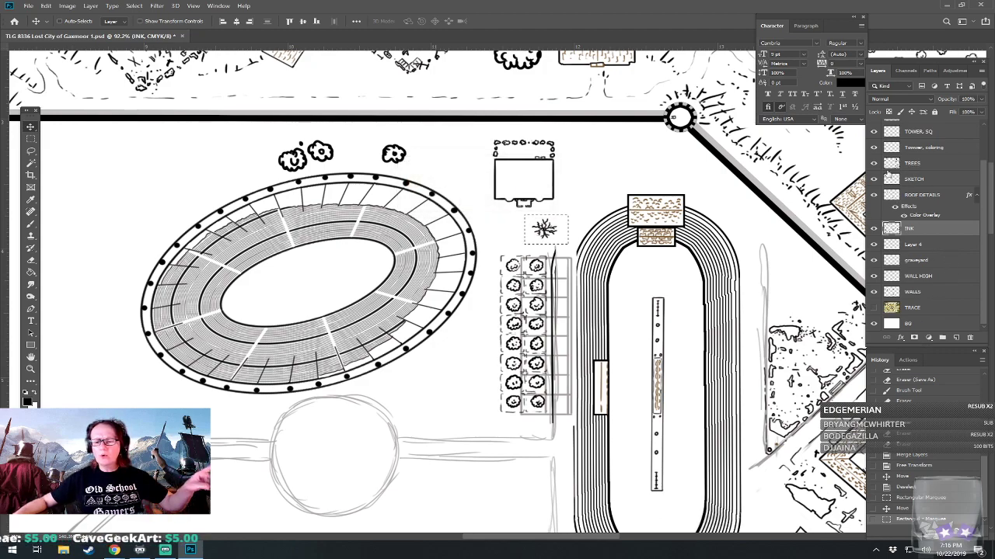
left_click(911, 164)
left_click_drag(543, 230, 524, 233)
left_click(31, 139, "alt")
left_click(31, 138, "alt")
left_click(573, 200)
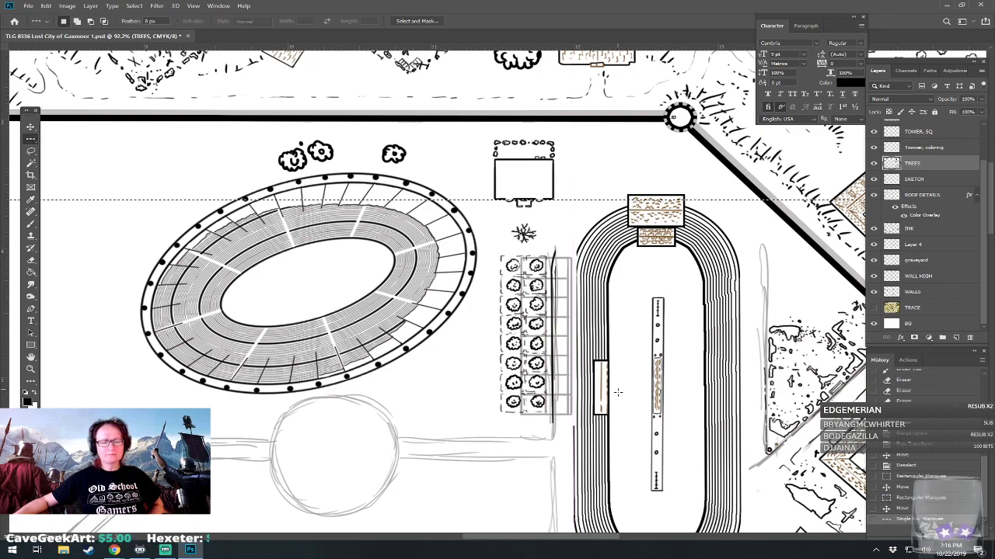
left_click(574, 396)
left_click(421, 380)
left_click(31, 138)
left_click(48, 140)
key("ctrl+d")
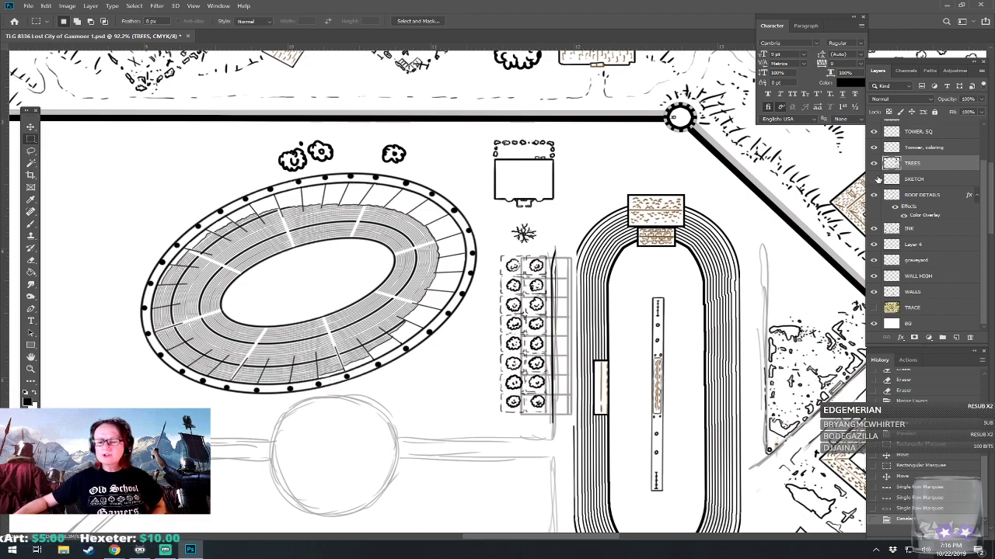
Hide the SKETCH layer to check the racetrack's inked edge, and revert the moves of the building, planting rows and tree.
left_click(874, 178)
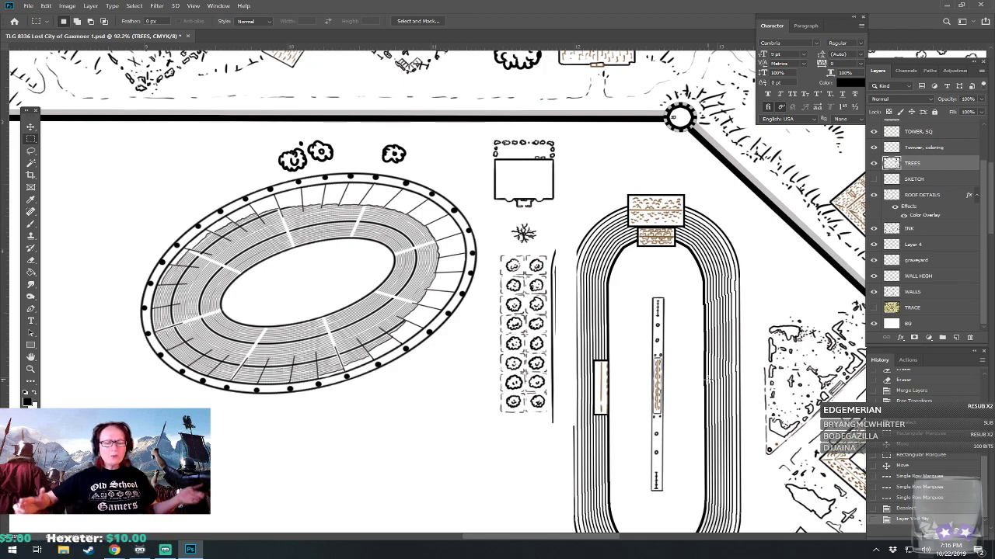
scroll(536, 376, "up", 3)
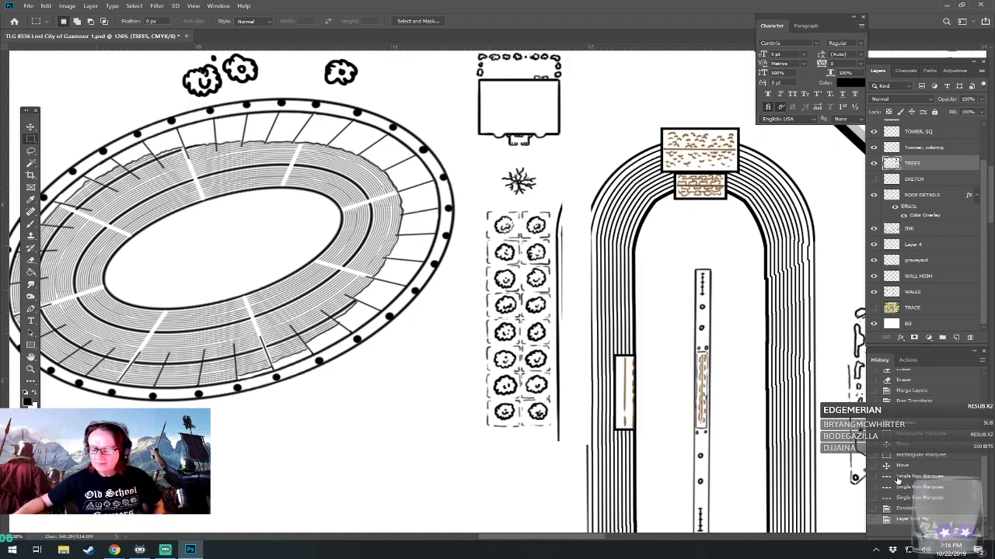
left_click(902, 459)
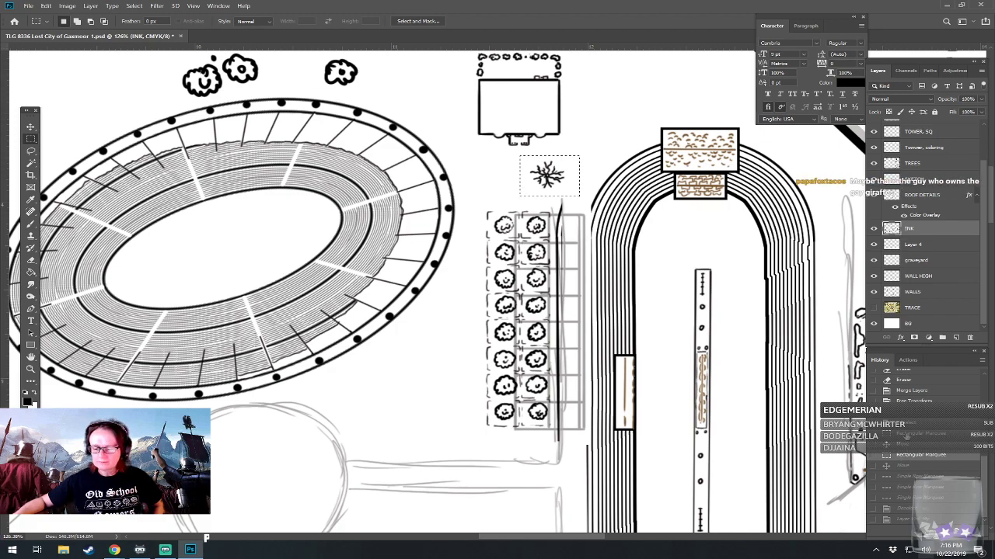
key("ctrl+z")
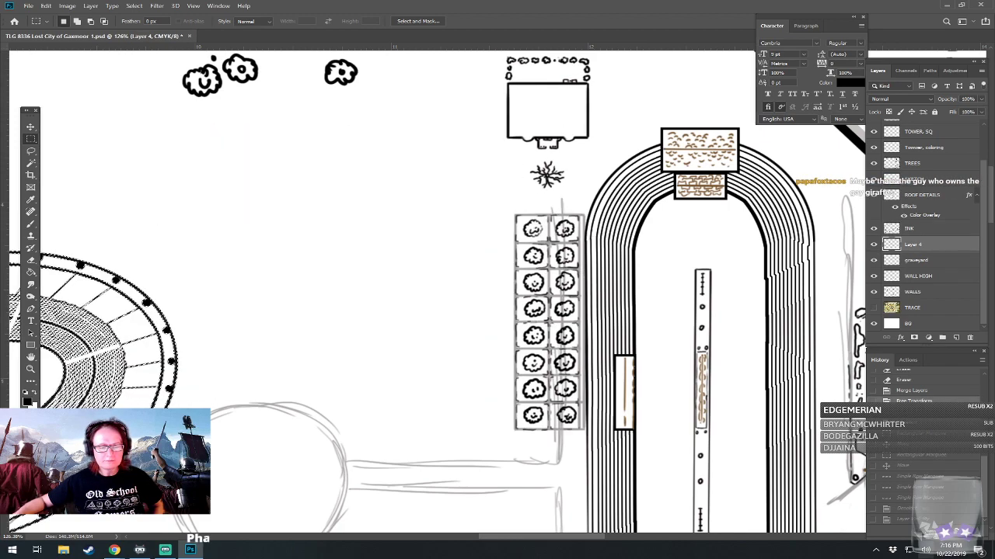
key("ctrl+z")
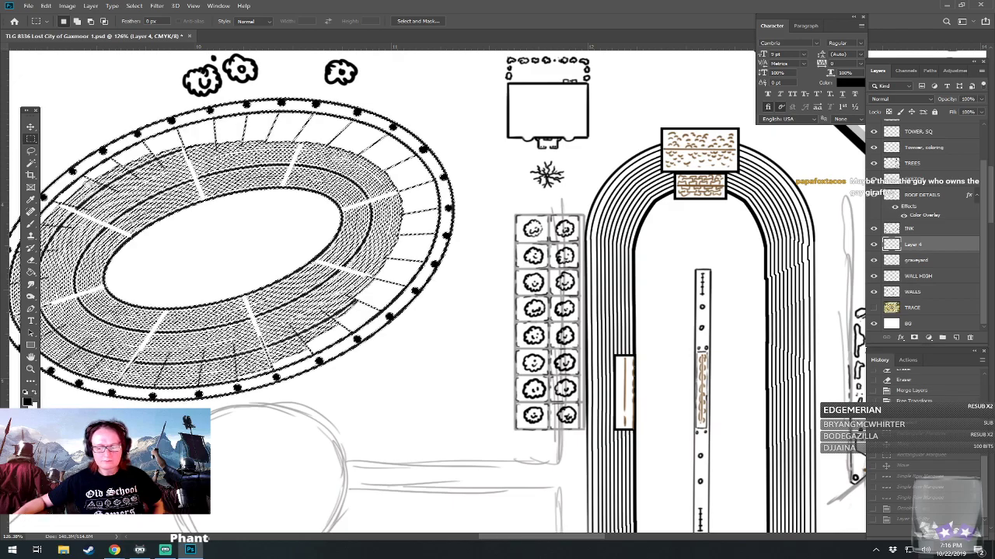
key("ctrl+z")
key("ctrl+z")
key("ctrl+z")
key("ctrl+z")
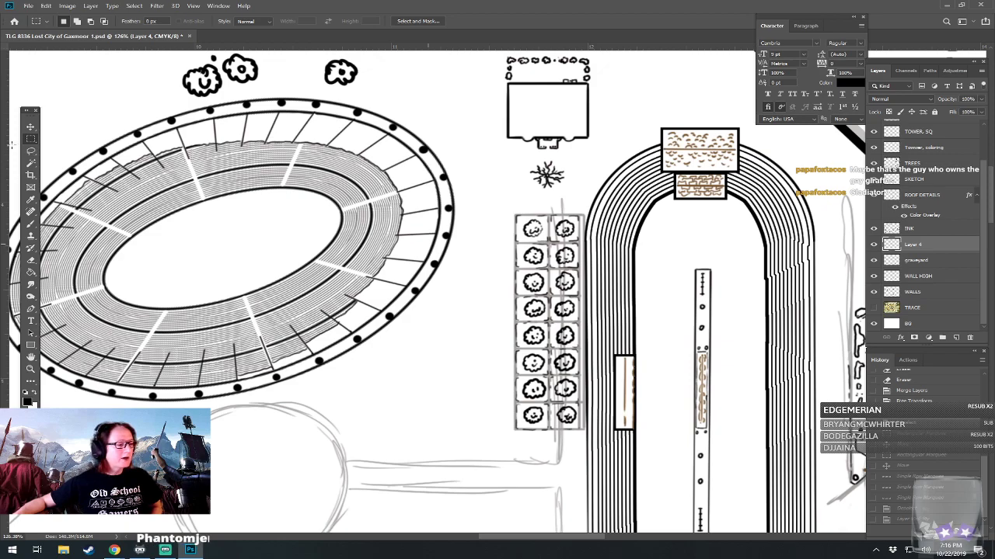
Select the small building and planting rows beside the racetrack on the INK layer and move them slightly west and north.
scroll(543, 361, "up", 3)
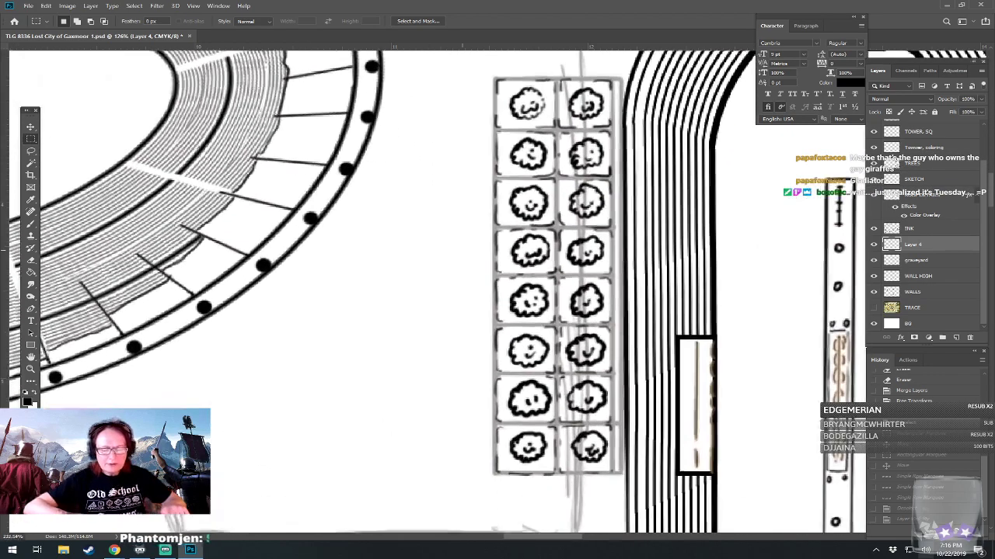
scroll(495, 418, "down", 3)
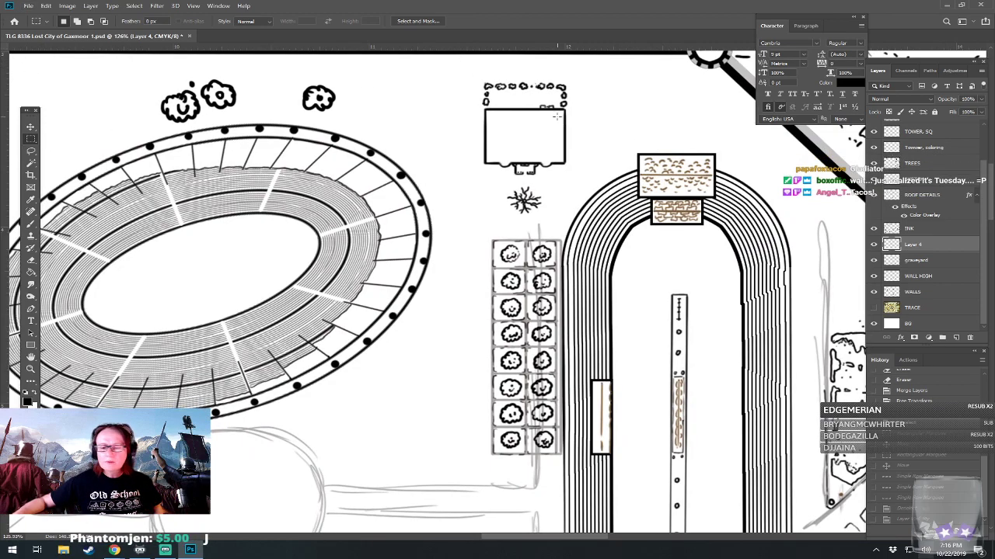
key("alt+bracketright")
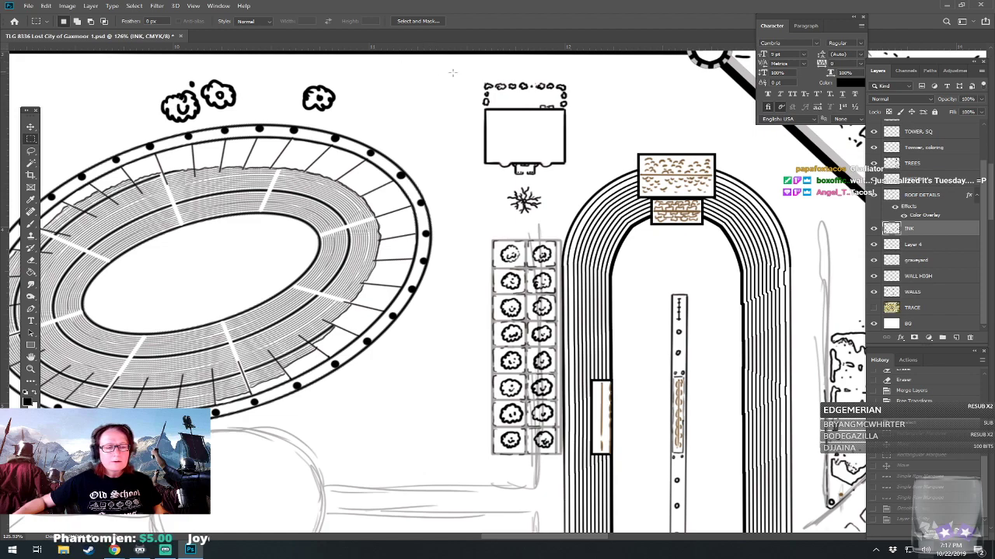
left_click_drag(477, 75, 570, 202)
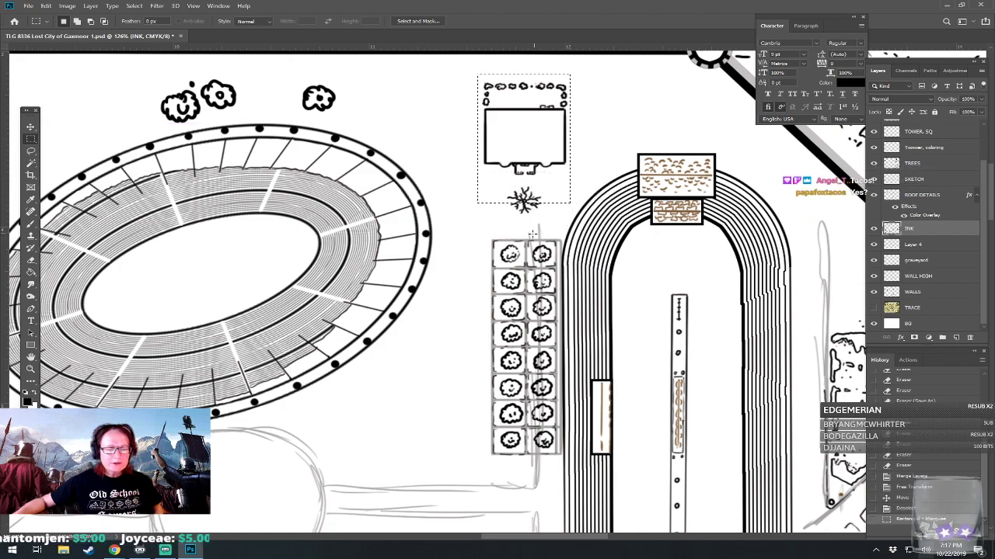
left_click_drag(485, 227, 562, 458)
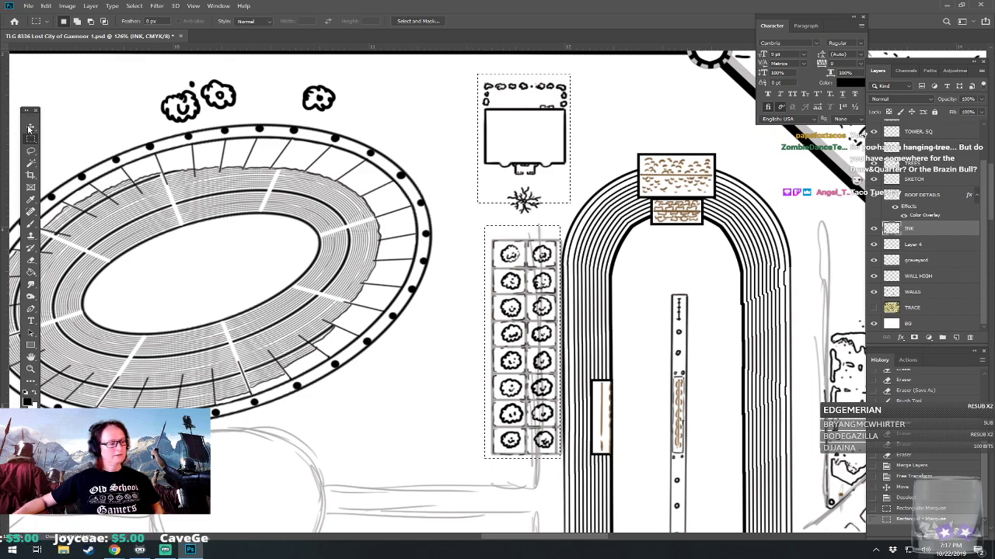
key("v")
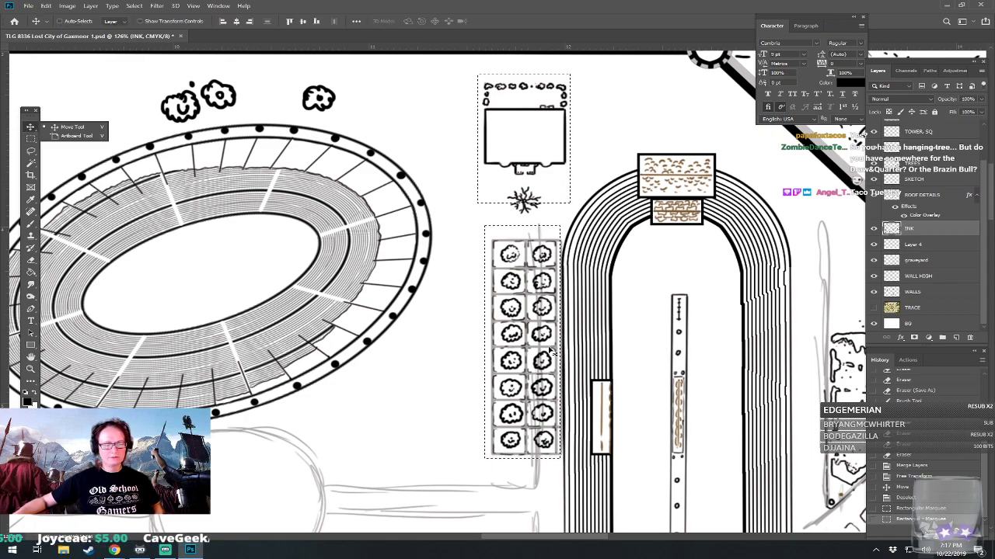
mouse_move(550, 351)
left_mouse_down()
mouse_move(532, 360)
mouse_move(532, 350)
left_mouse_up()
left_click_drag(580, 173, 588, 197)
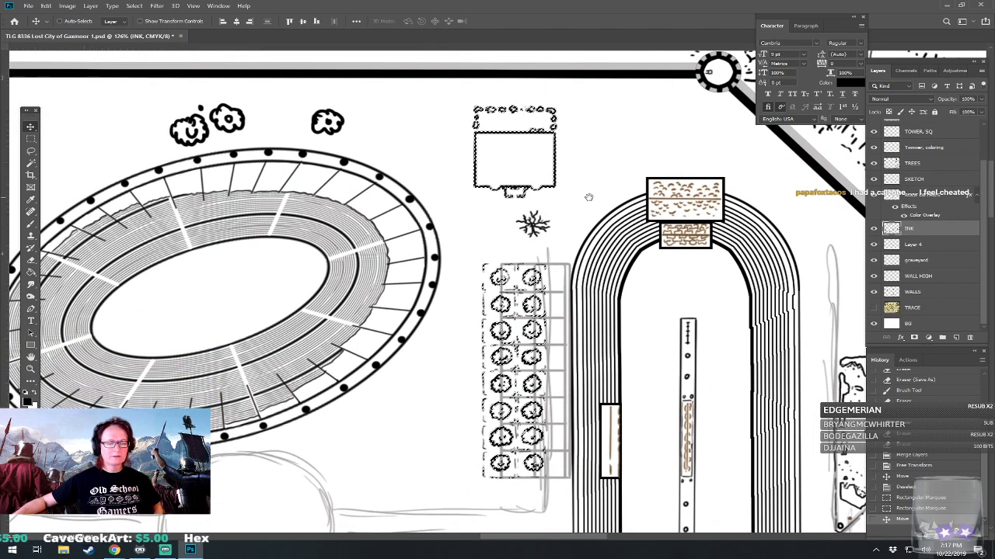
left_click_drag(552, 174, 552, 166)
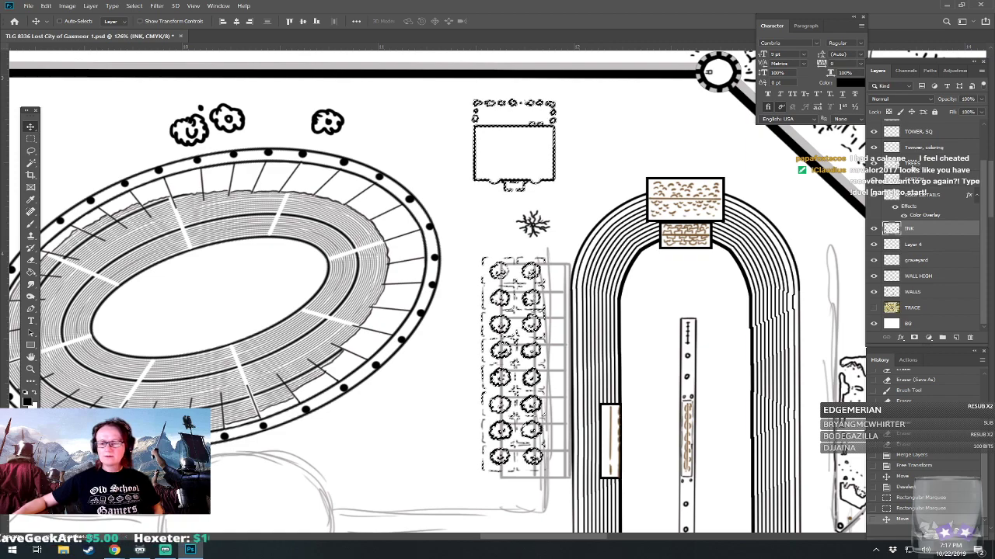
Select the bare tree below the small building on the TREES layer, move it slightly west, and clear the selection.
left_click(920, 165)
key("m")
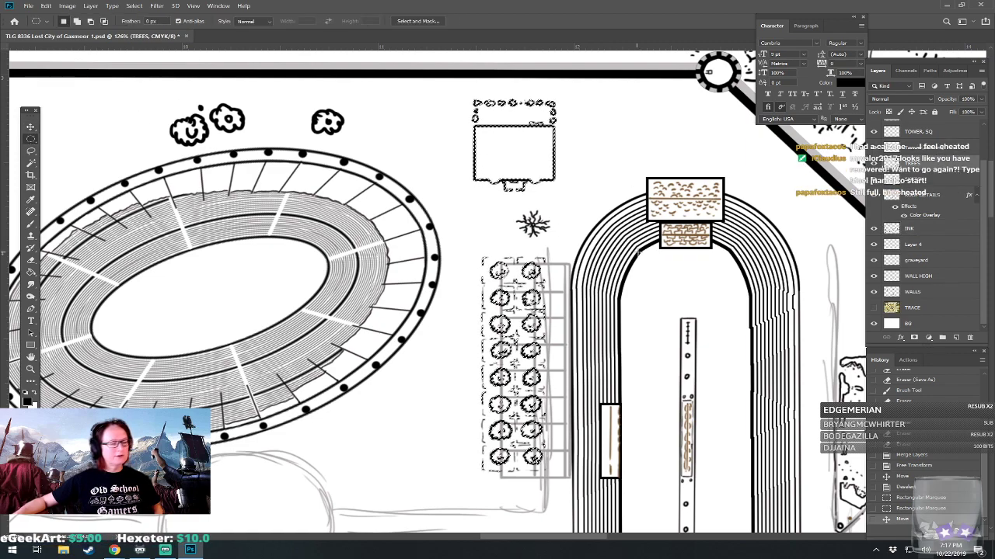
left_click_drag(500, 241, 566, 204)
left_click_drag(31, 127, 44, 127)
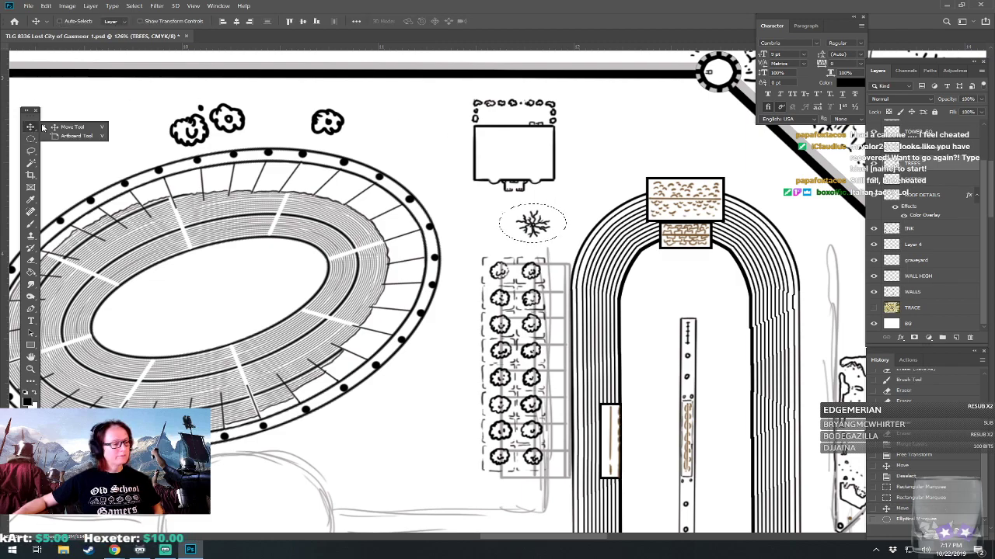
left_click(81, 126)
left_click_drag(539, 223, 516, 224)
left_click(30, 140)
left_click(108, 141)
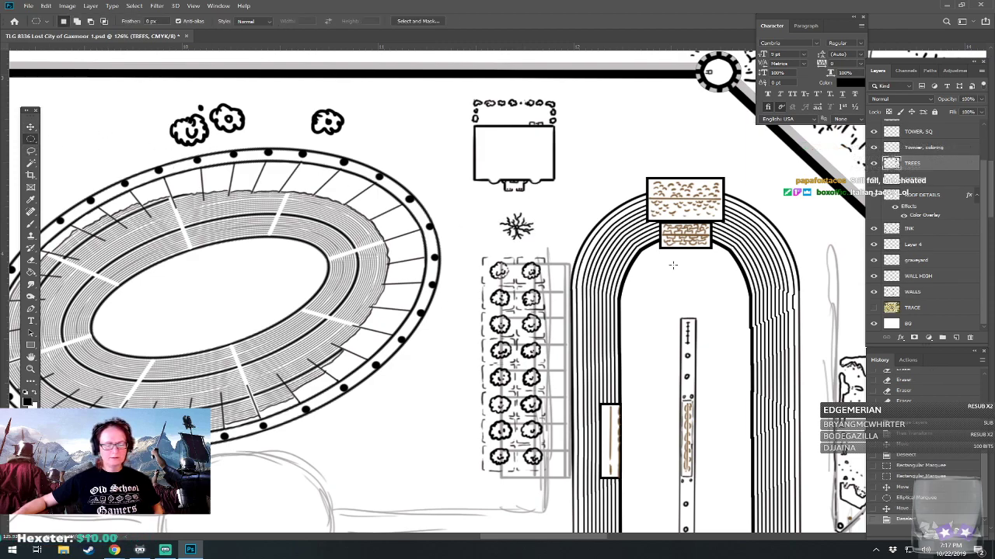
Hide the SKETCH layer, check the whole map, and save the document.
left_click(873, 181)
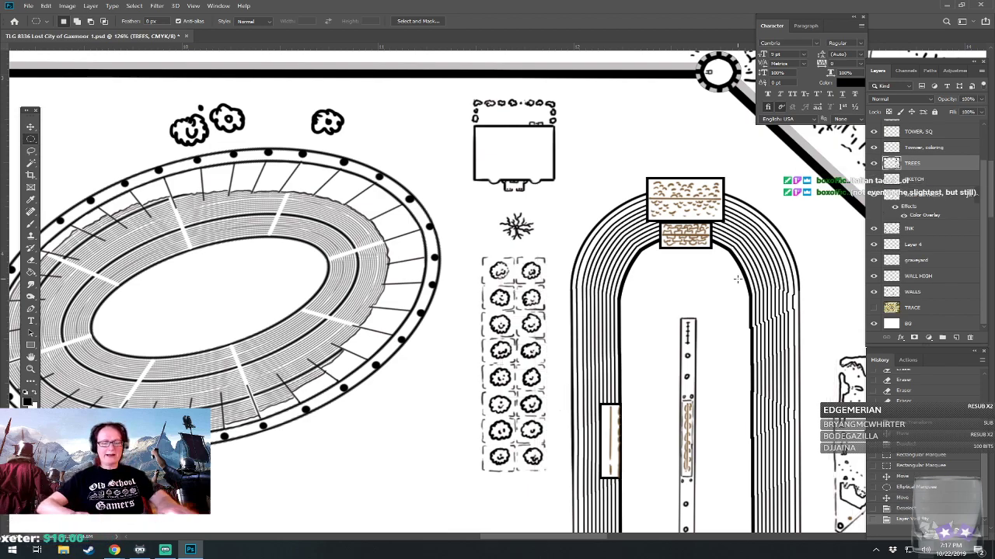
key("ctrl+minus")
key("ctrl+minus")
key("ctrl+minus")
scroll(489, 133, "down", 10)
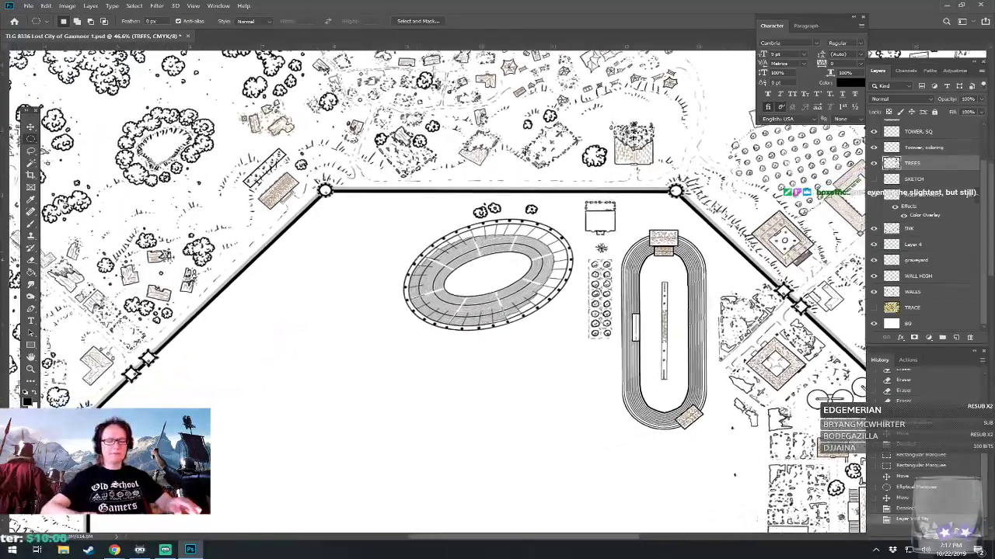
scroll(490, 132, "down", 6)
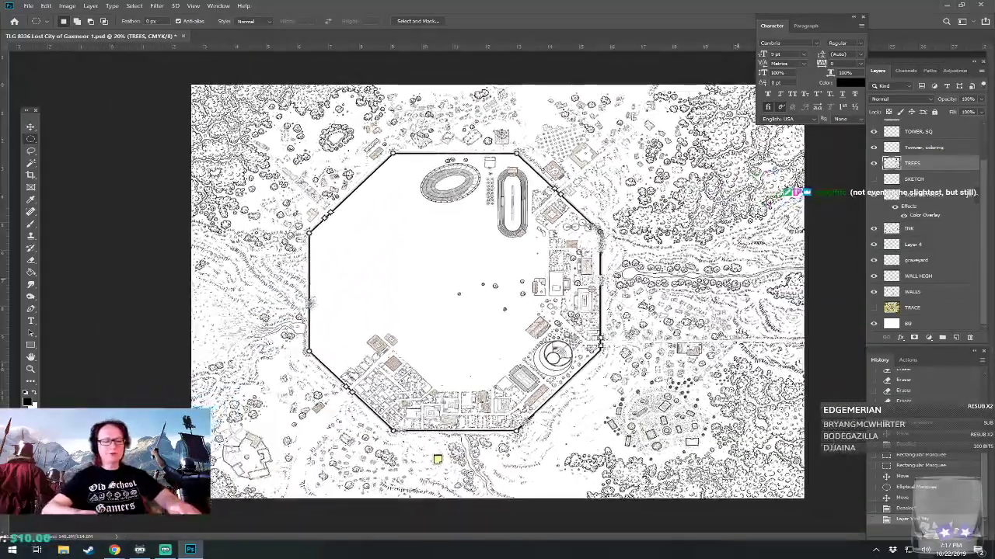
key("ctrl+s")
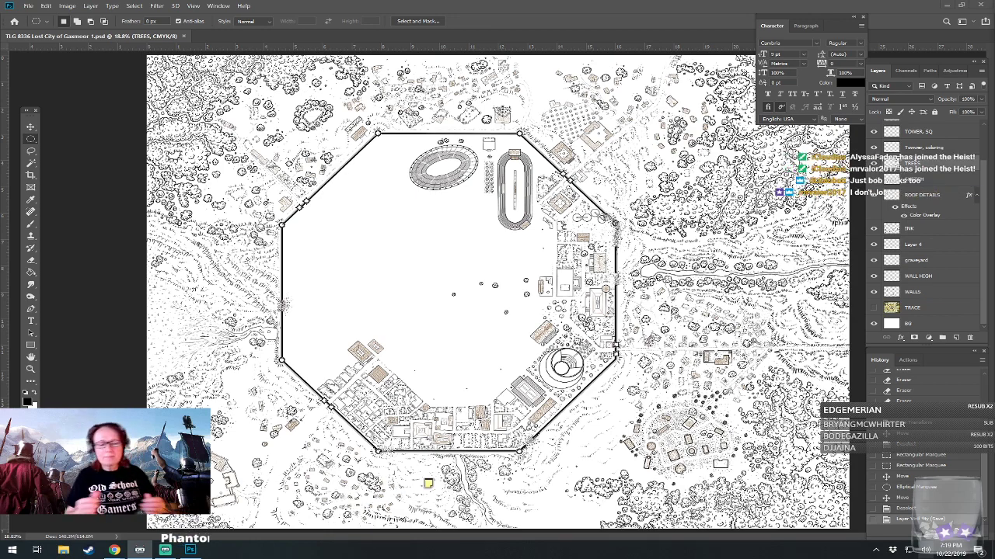
Examine the arena, small building, planting rows and racetrack in relation to the north wall.
scroll(586, 262, "up", 2)
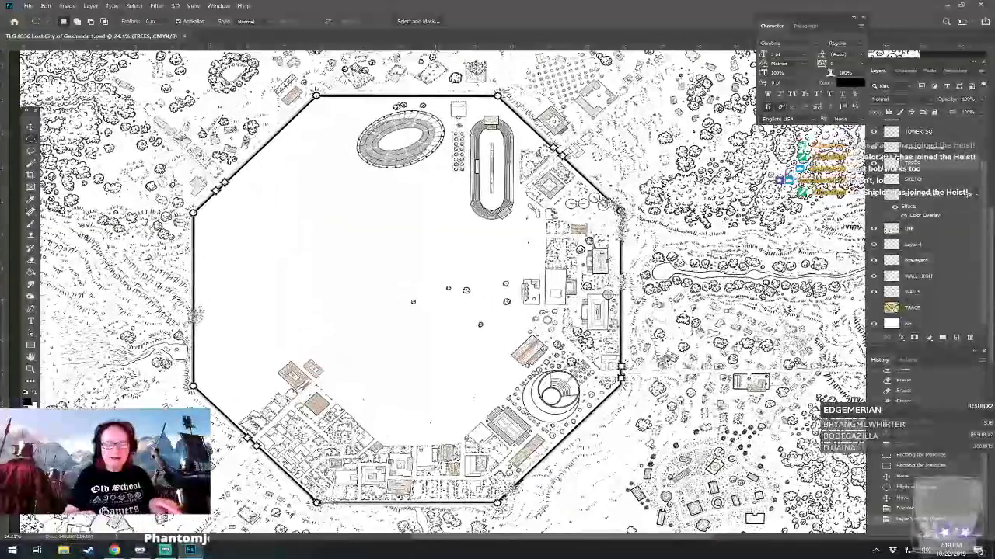
scroll(619, 129, "up", 3)
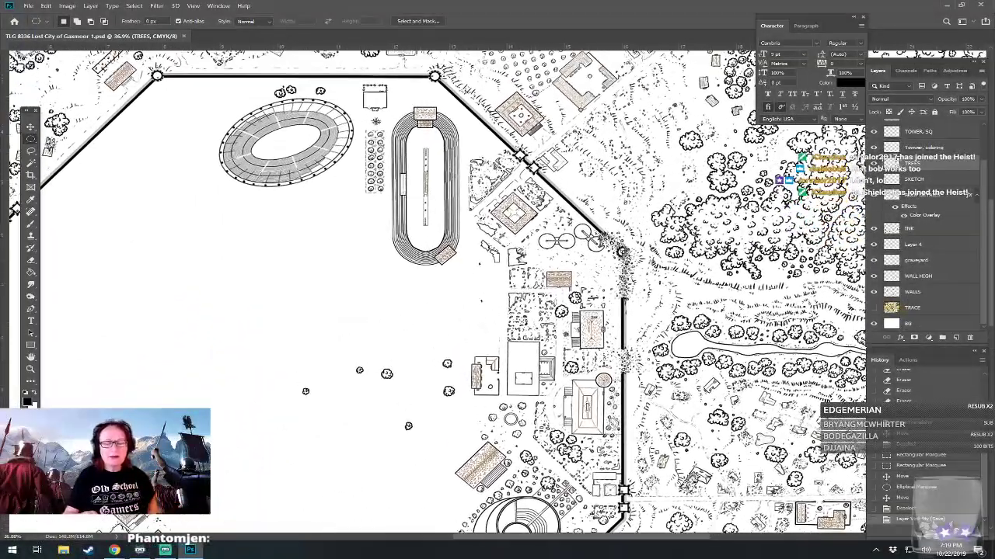
scroll(439, 290, "up", 2)
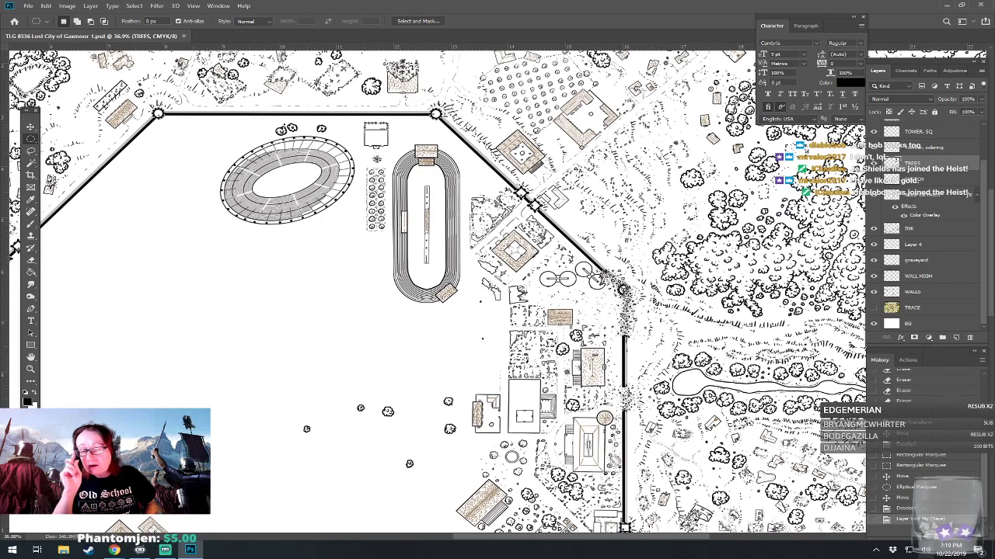
scroll(439, 289, "up", 3)
scroll(439, 289, "left", 3)
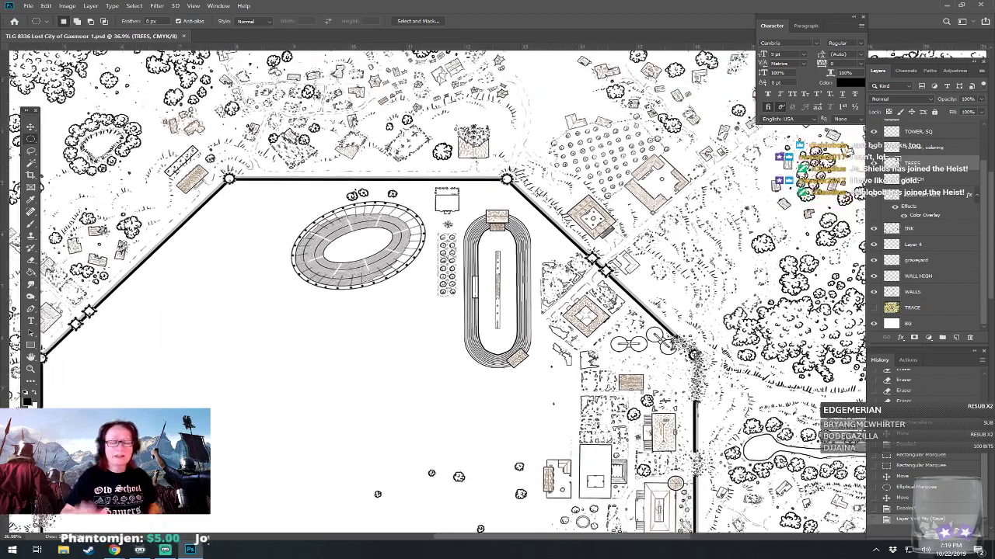
scroll(439, 289, "up", 2)
scroll(439, 289, "left", 2)
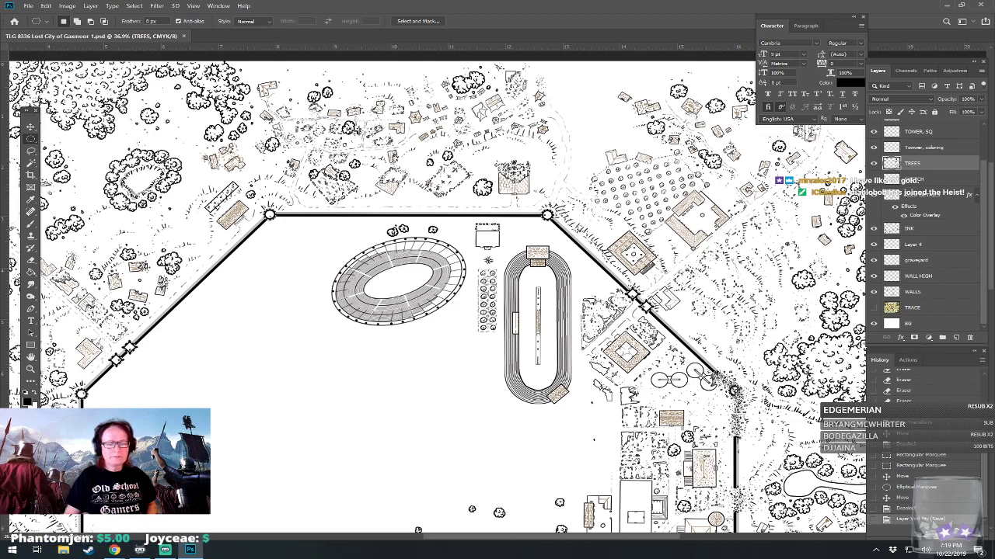
scroll(594, 368, "up", 3)
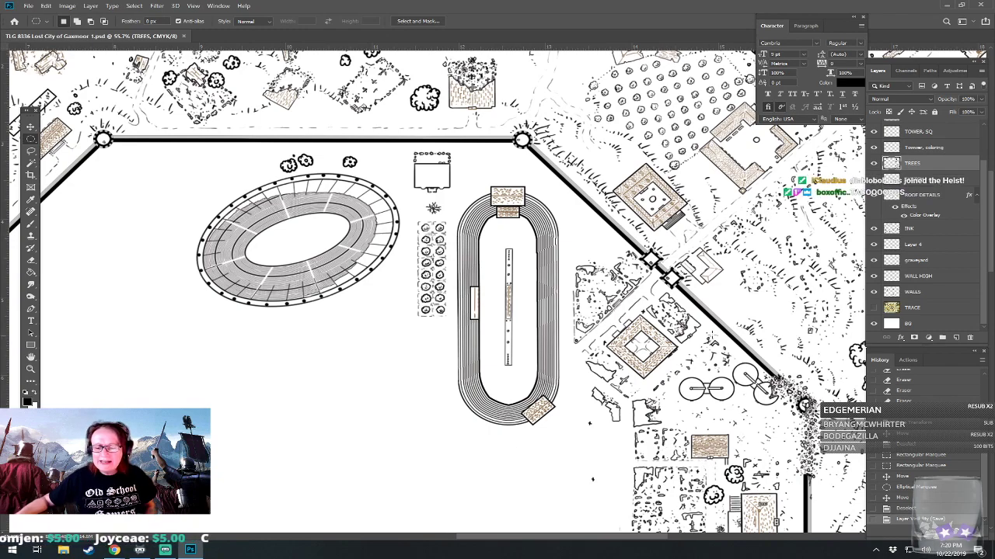
Show the TRACE layer and examine the reference buildings around the arena, up to ruin S17 along the north wall.
left_click(873, 307)
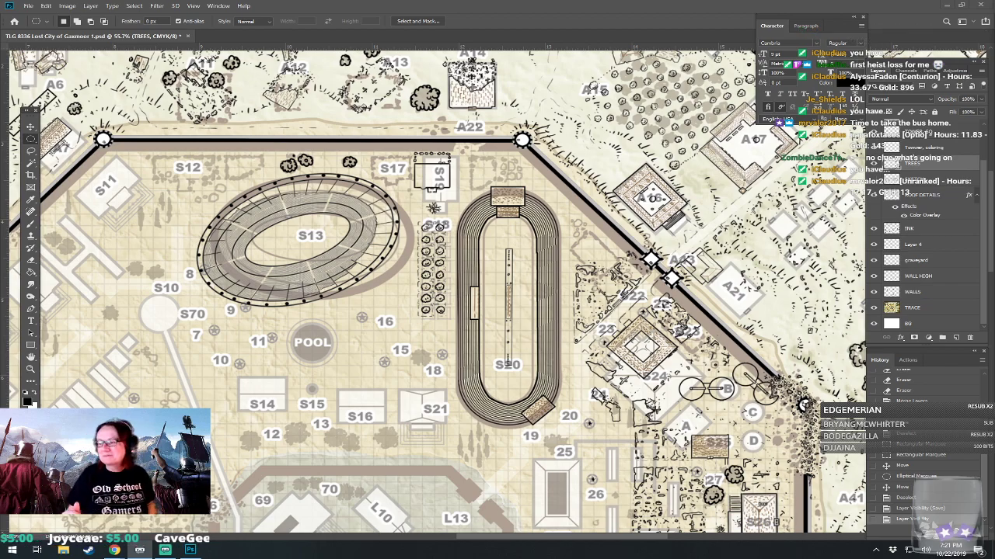
left_click_drag(389, 265, 379, 327)
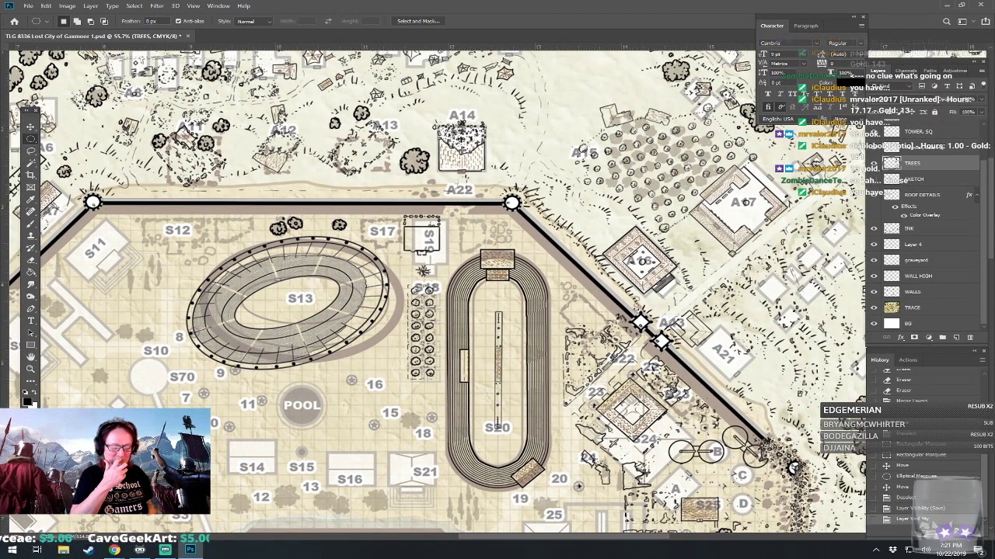
left_click_drag(466, 350, 516, 274)
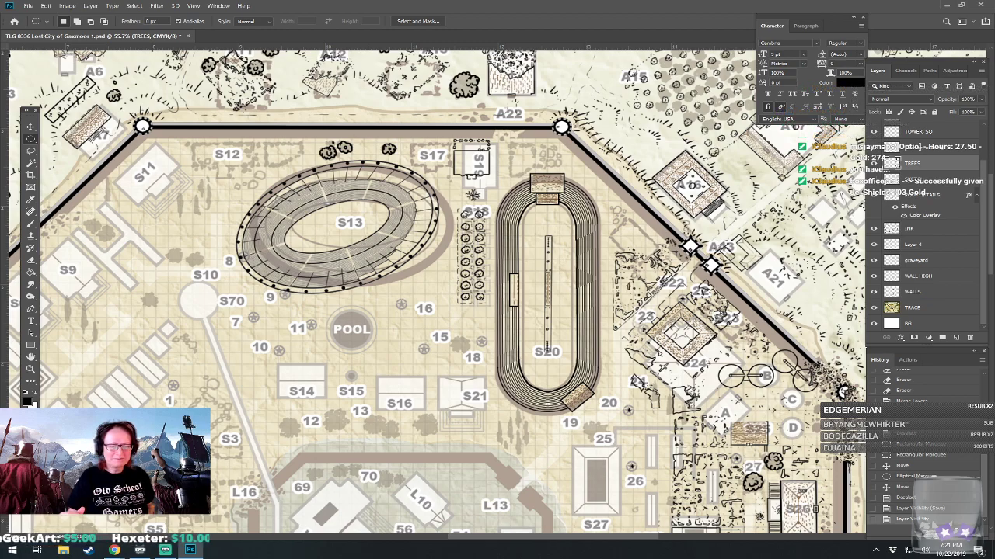
left_click_drag(435, 311, 479, 267)
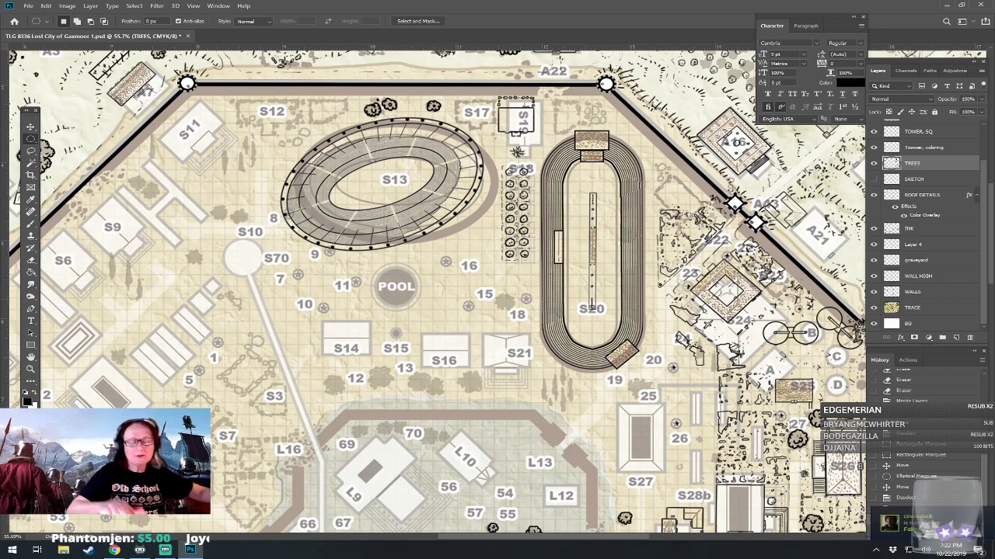
scroll(326, 233, "down", 1)
scroll(326, 218, "up", 4)
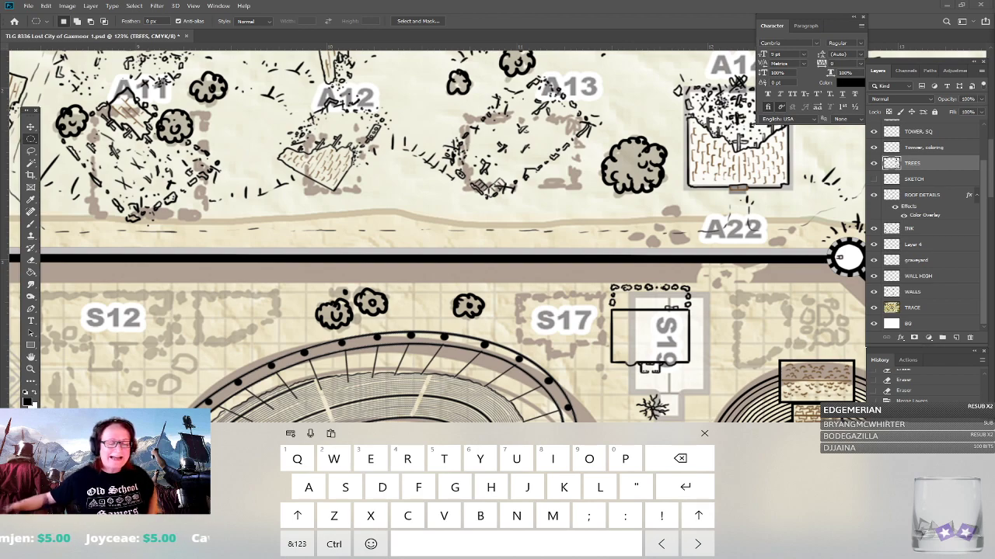
left_click(704, 434)
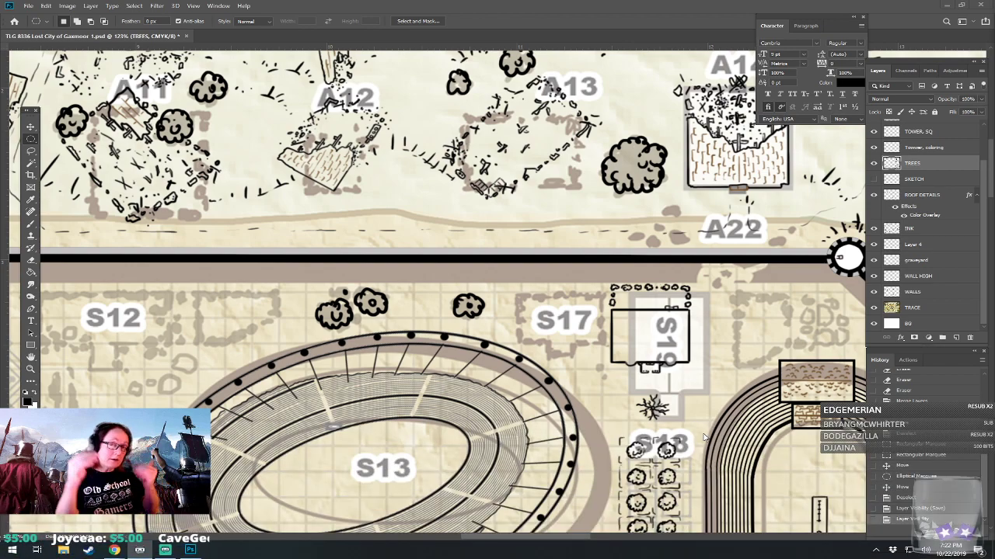
scroll(629, 382, "up", 2)
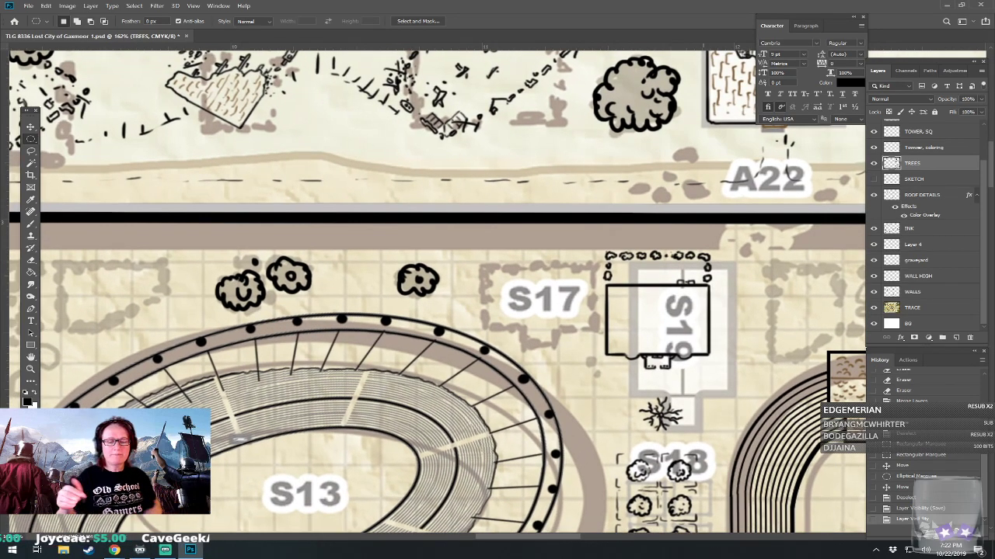
scroll(435, 288, "up", 1)
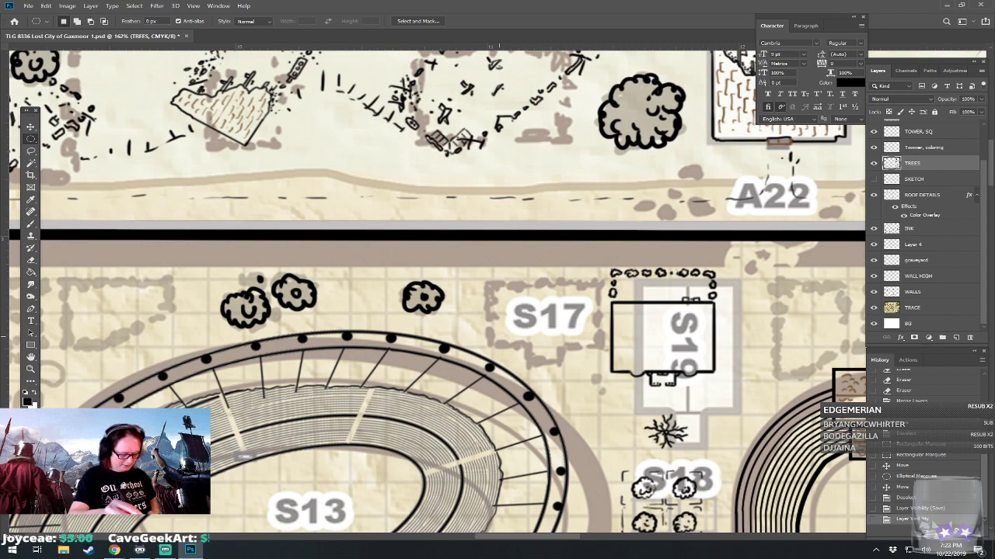
On the INK layer, brush the outline of ruin S17 with intact western walls, a jagged broken edge and crumbling stones along the east and south.
key("b")
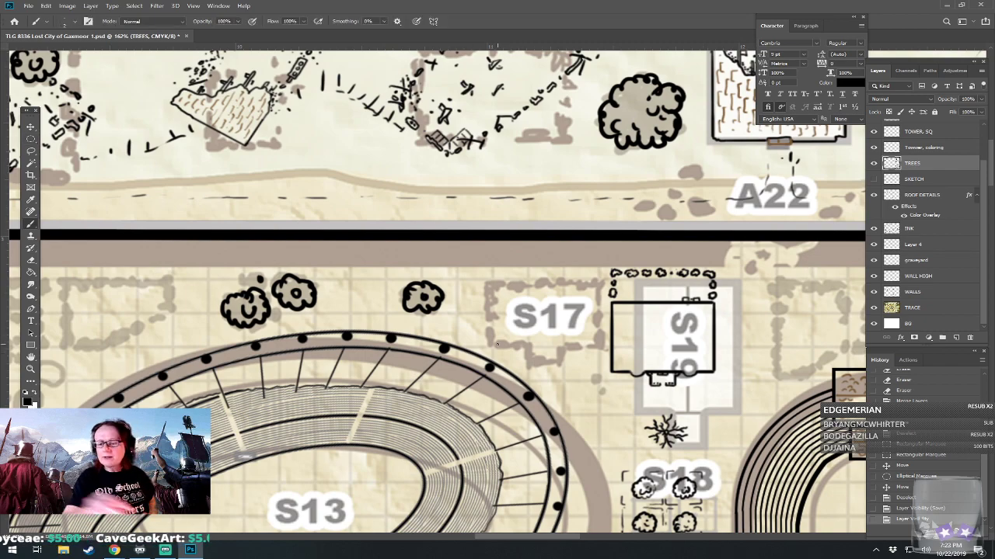
left_click(911, 231)
left_click(924, 244, "shift")
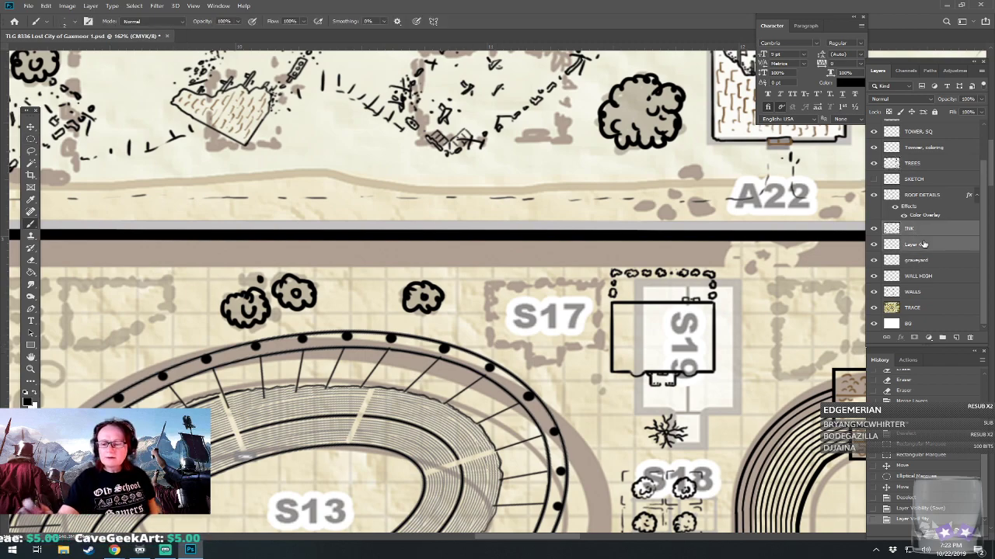
left_click(909, 230)
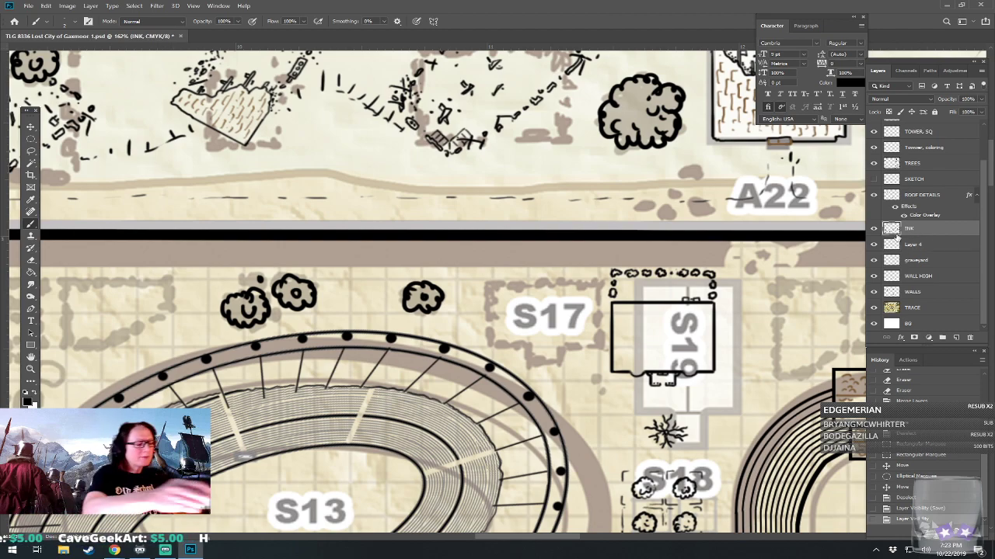
left_click(68, 21)
left_click(109, 38)
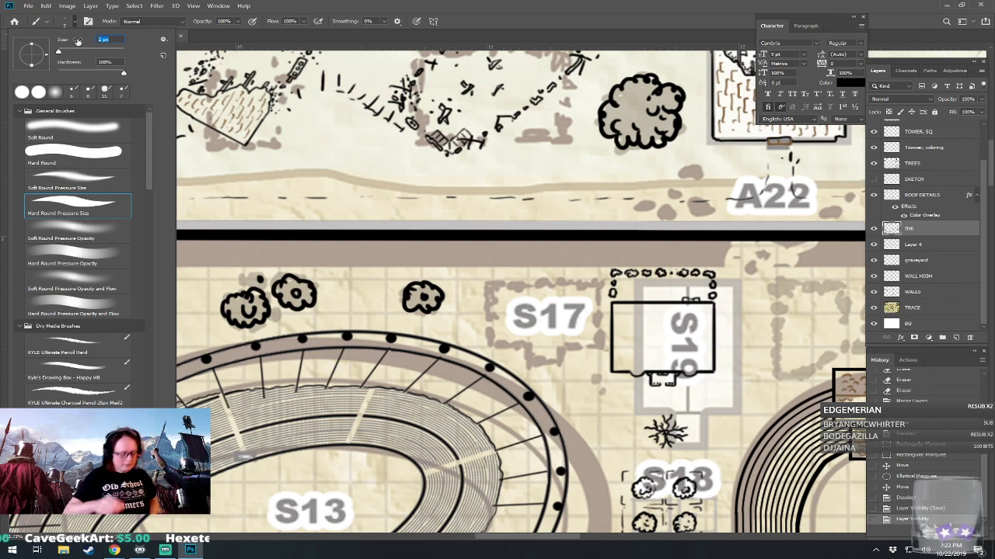
key("Return")
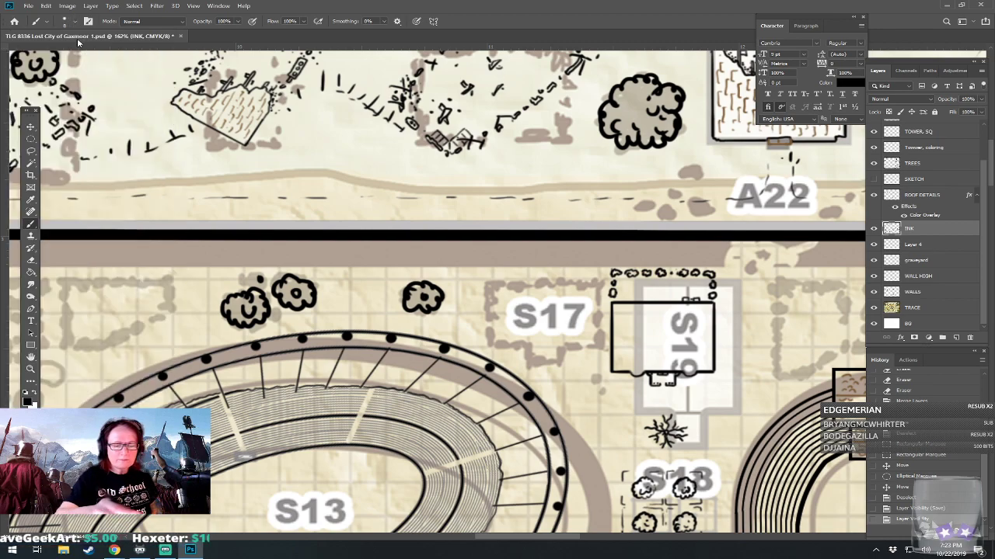
mouse_move(487, 269)
left_mouse_down()
mouse_move(496, 340)
mouse_move(486, 332)
mouse_move(537, 339)
left_mouse_up()
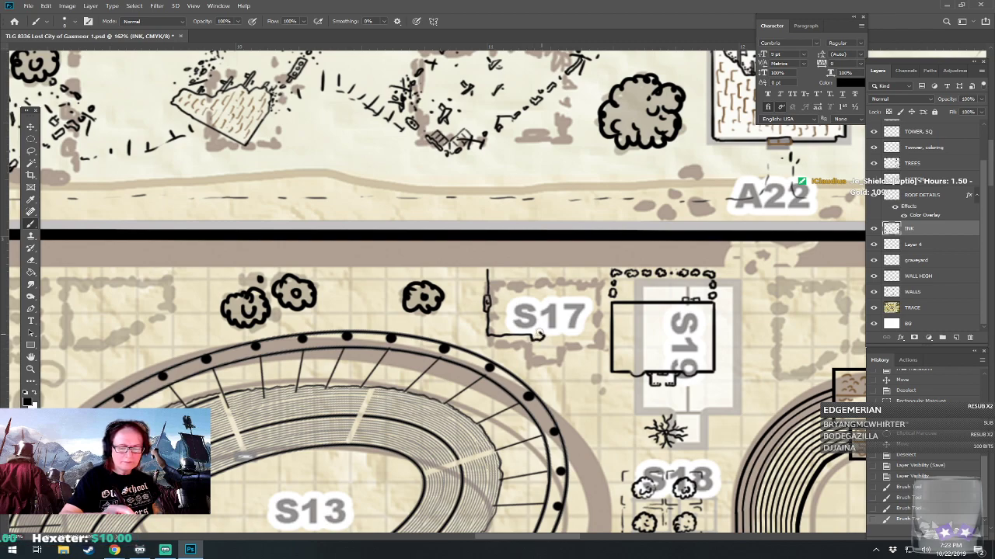
mouse_move(524, 317)
left_mouse_down()
mouse_move(530, 294)
mouse_move(519, 291)
mouse_move(562, 275)
mouse_move(486, 270)
left_mouse_up()
mouse_move(584, 270)
left_mouse_down()
mouse_move(600, 272)
mouse_move(590, 270)
mouse_move(595, 320)
mouse_move(601, 314)
mouse_move(589, 334)
mouse_move(560, 352)
mouse_move(533, 352)
mouse_move(531, 364)
mouse_move(562, 366)
left_mouse_up()
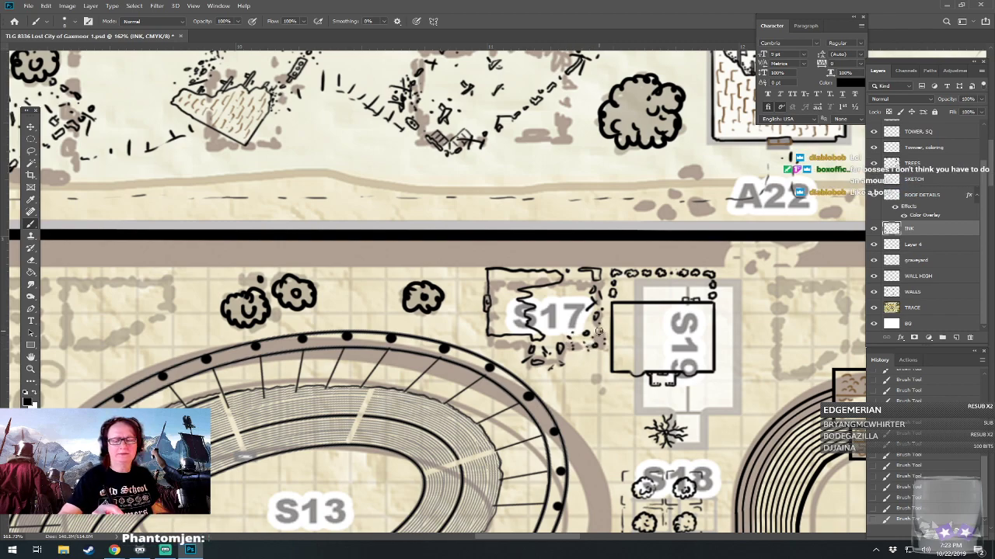
Fill the collapsed eastern part of ruin S17 with fallen beams and scattered rubble marks, removing the stray thick stroke.
left_click_drag(533, 307, 561, 307)
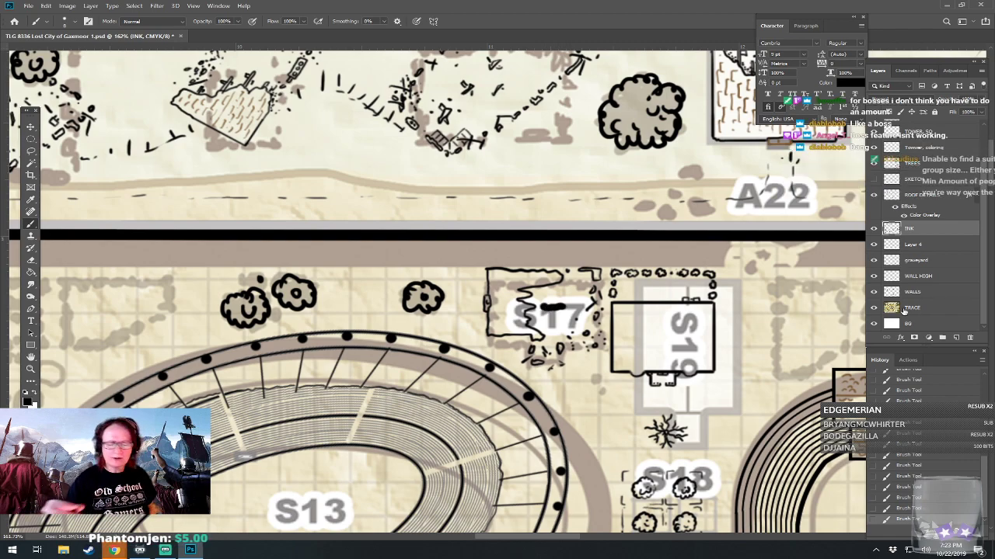
left_click(915, 504)
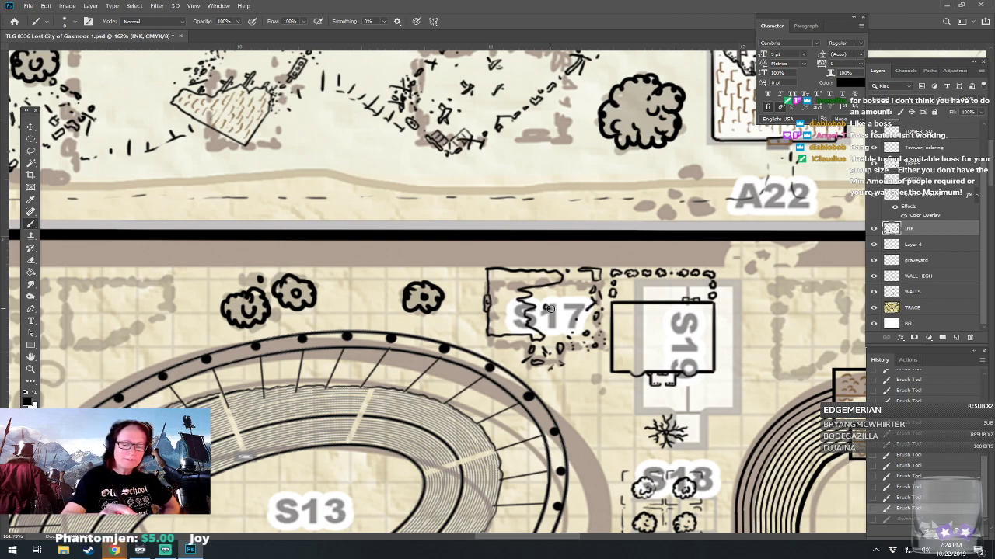
left_click_drag(552, 301, 555, 305)
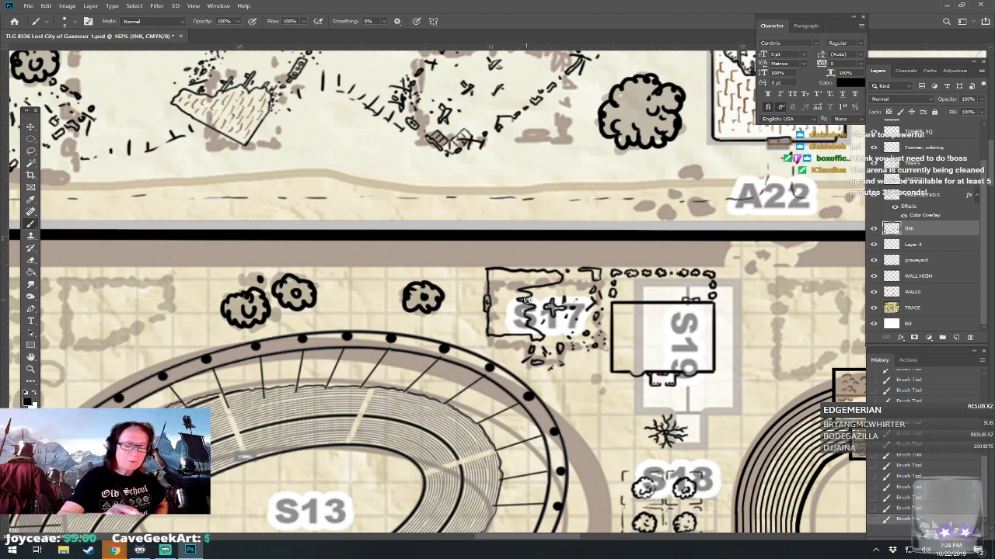
left_click_drag(527, 290, 560, 289)
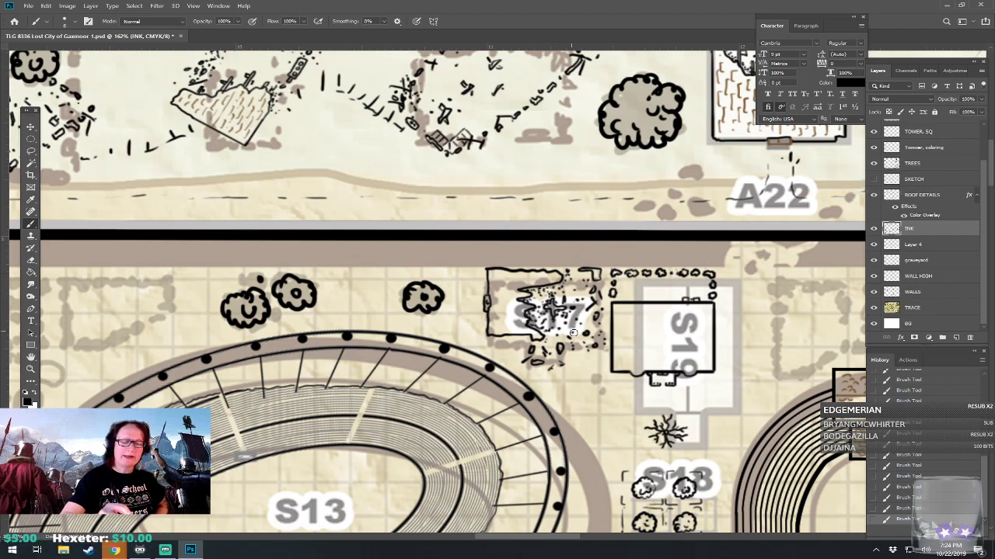
Examine the traced features around the arena, pool and racetrack, as far as the gate in the northeast wall.
scroll(432, 369, "down", 7)
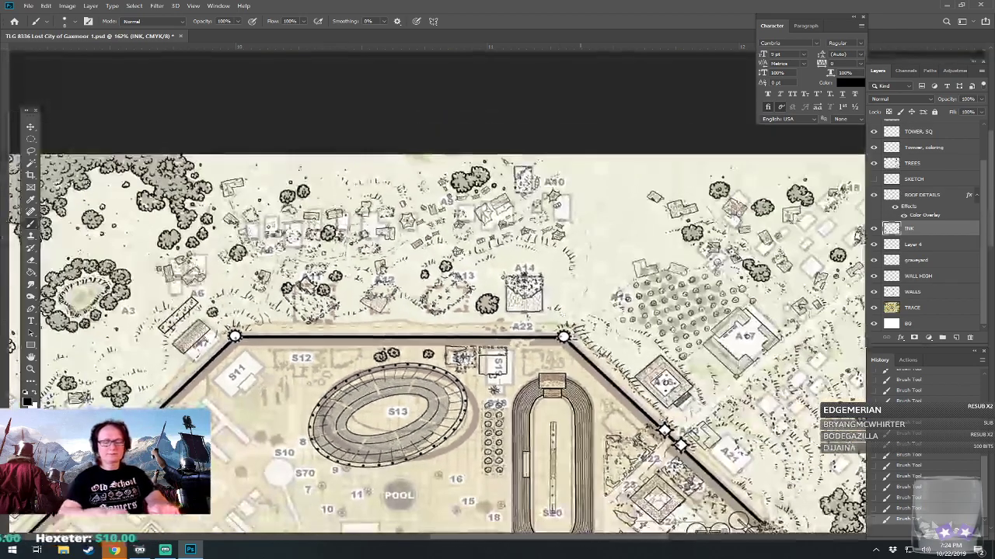
scroll(419, 427, "up", 3)
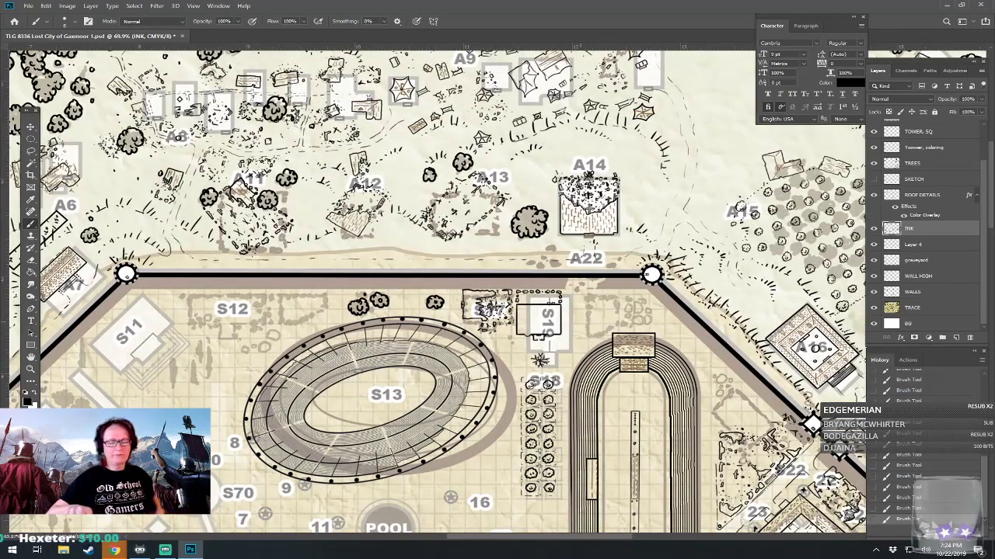
mouse_move(435, 404)
left_mouse_down()
mouse_move(432, 237)
mouse_move(404, 261)
mouse_move(394, 239)
left_mouse_up()
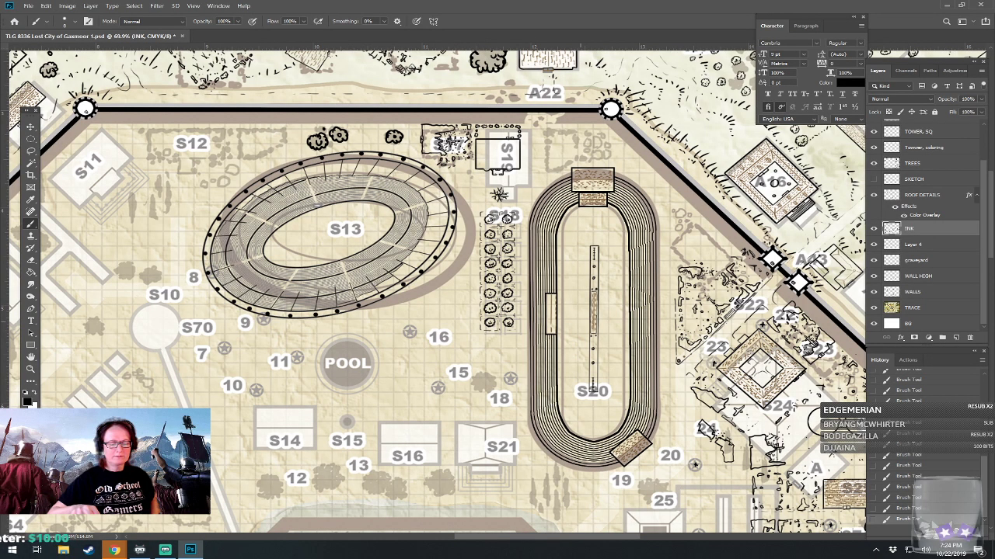
scroll(528, 505, "down", 5)
scroll(529, 505, "up", 3)
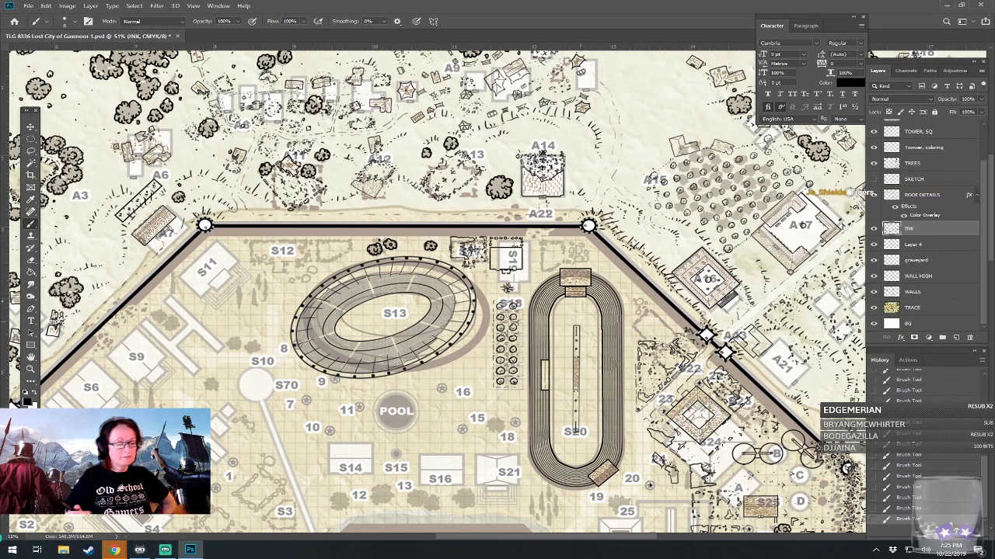
left_click_drag(529, 334, 453, 293)
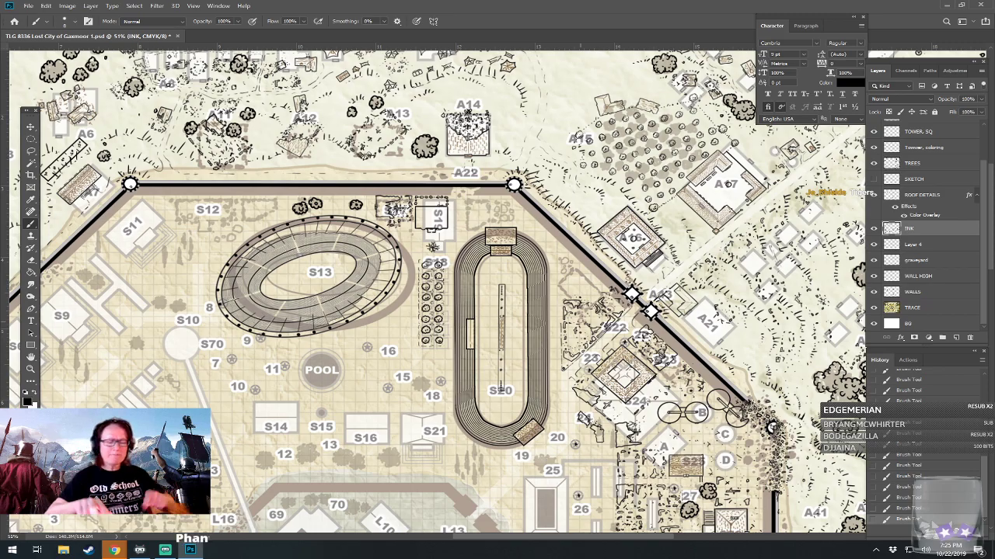
scroll(584, 368, "up", 3)
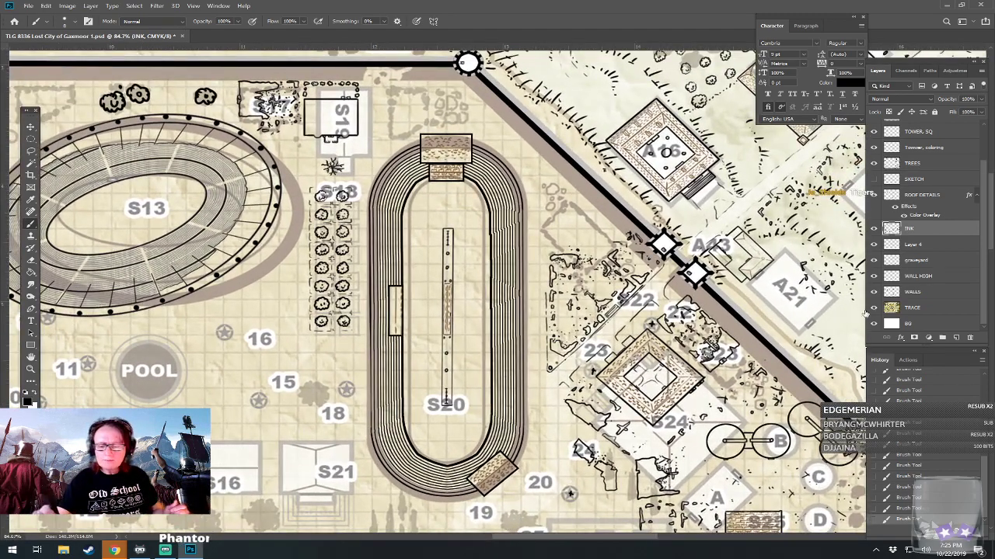
Hide the TRACE layer and check the inked map as a whole, then up close around the north wall's eastern corner.
left_click(874, 308)
scroll(864, 314, "down", 2)
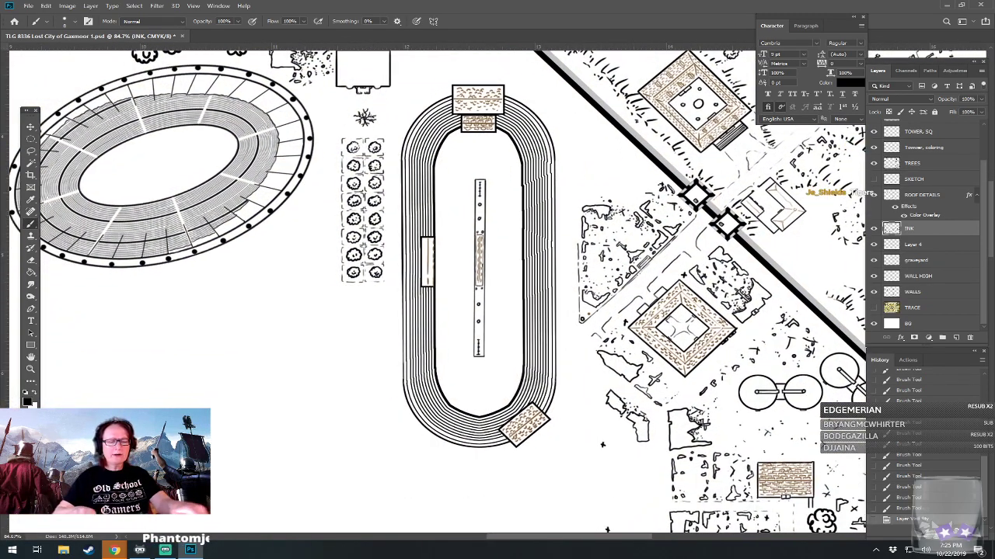
scroll(509, 281, "down", 5)
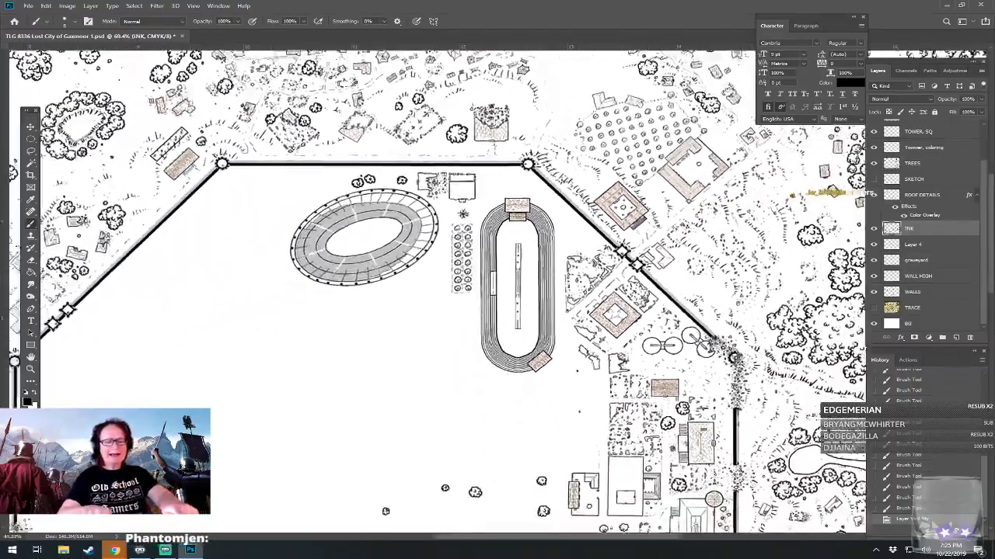
scroll(509, 281, "down", 5)
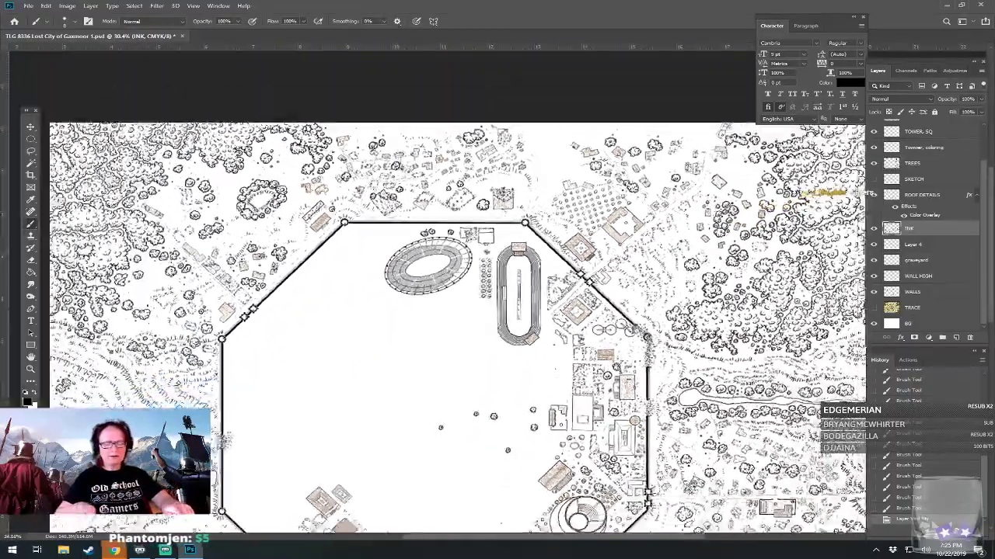
scroll(509, 281, "up", 2)
scroll(509, 281, "up", 2)
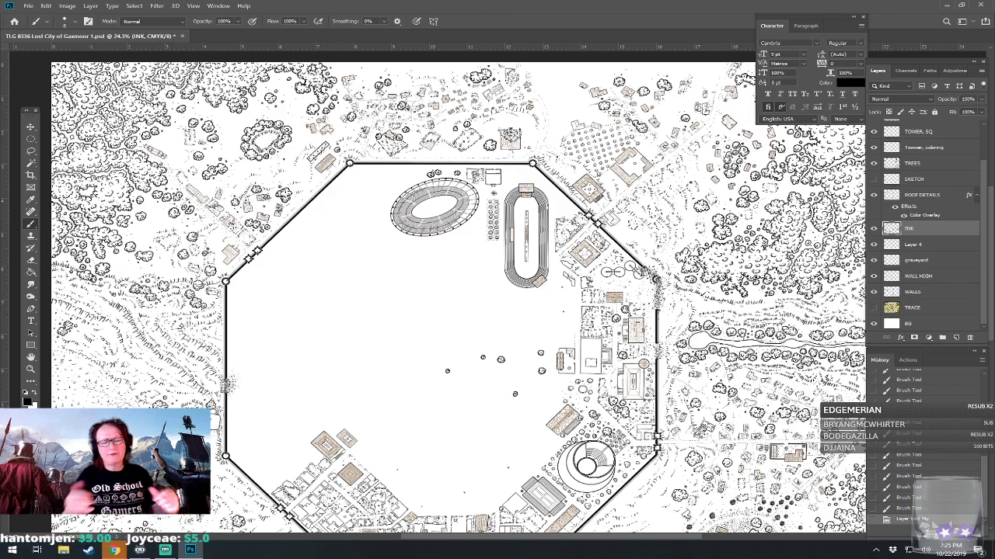
scroll(498, 234, "up", 5)
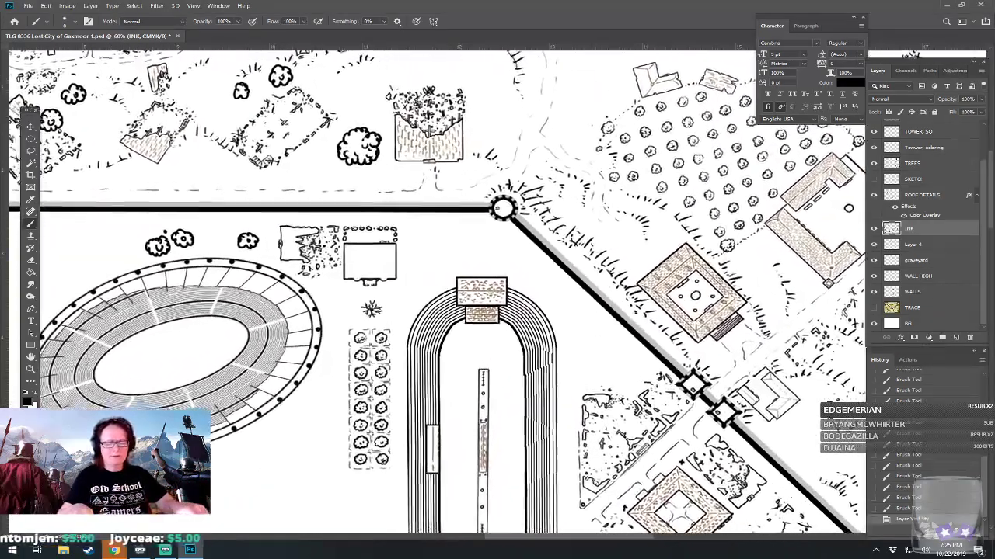
scroll(516, 116, "up", 2)
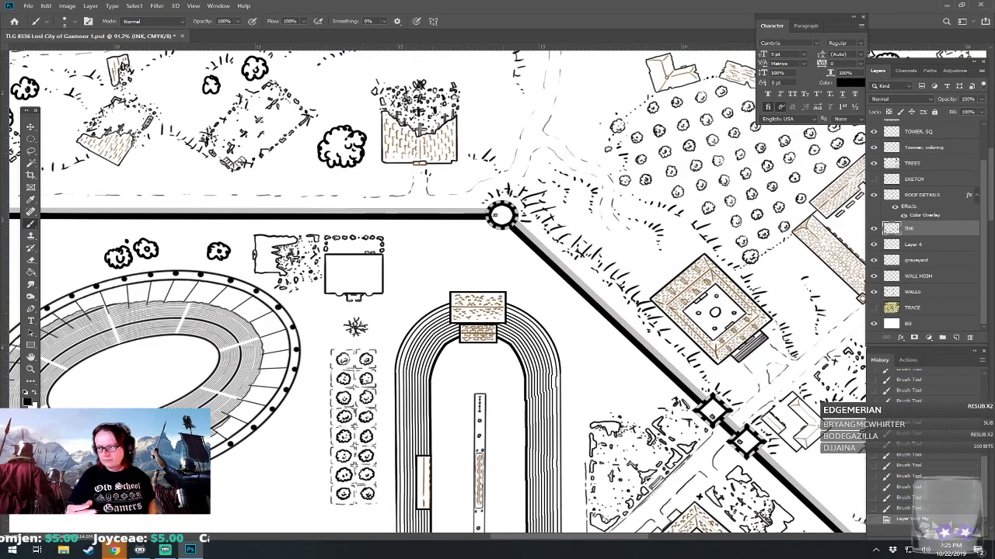
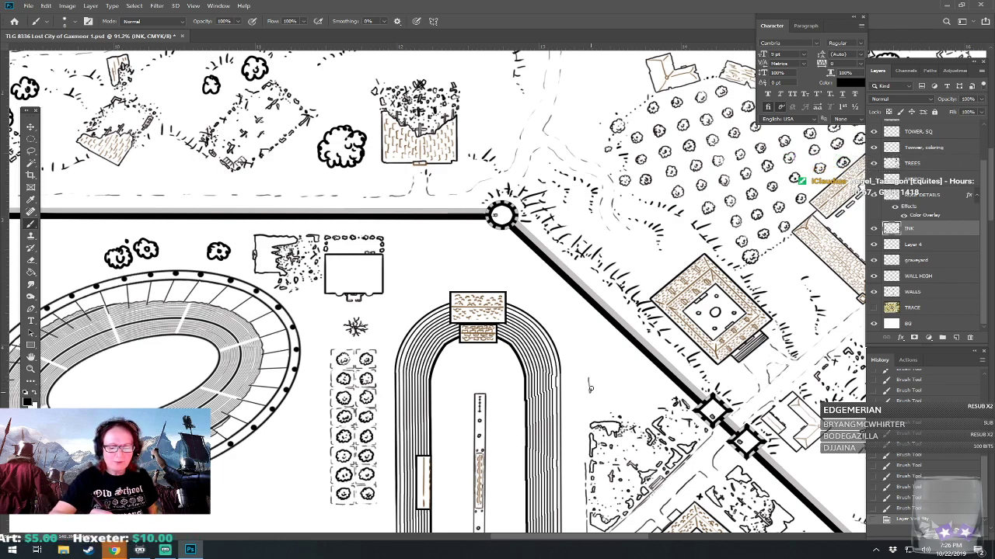
Ink broken wall fragments and scattered rubble between the racetrack and the northeast wall, from the ruins by the gate up toward the corner tower.
mouse_move(590, 388)
left_mouse_down()
mouse_move(592, 401)
mouse_move(600, 388)
left_mouse_up()
mouse_move(594, 382)
left_mouse_down()
mouse_move(617, 399)
mouse_move(643, 398)
left_mouse_up()
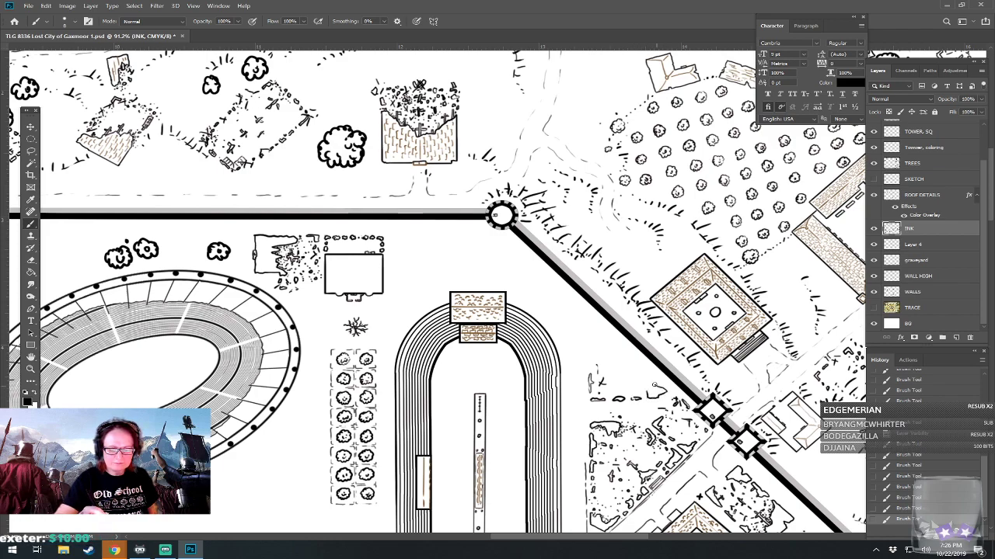
left_click_drag(649, 386, 634, 371)
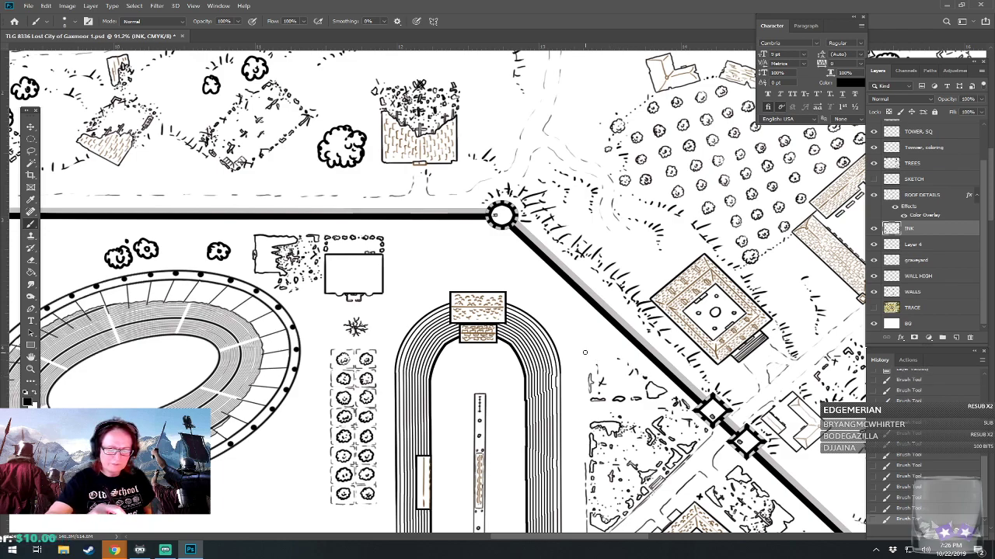
left_click_drag(585, 347, 588, 352)
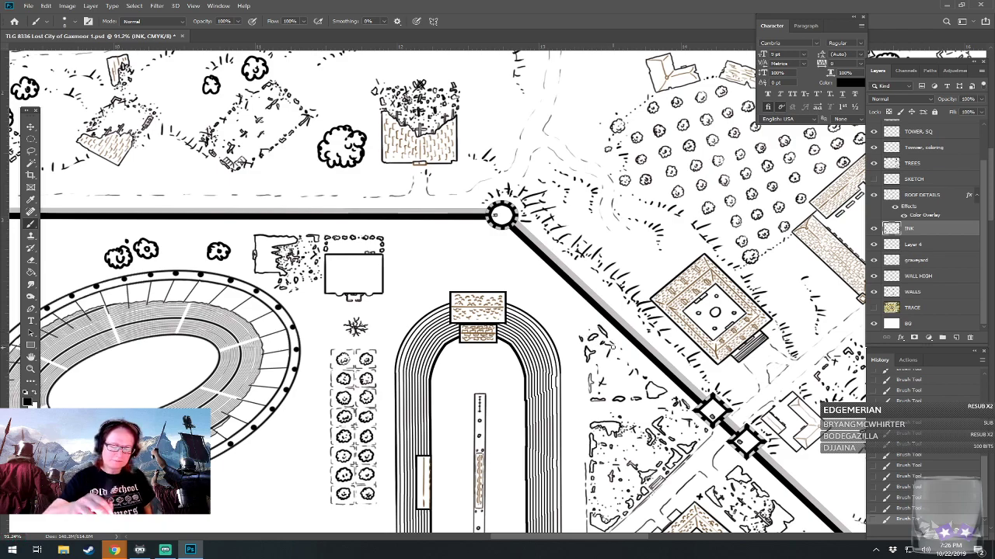
scroll(611, 346, "up", 3)
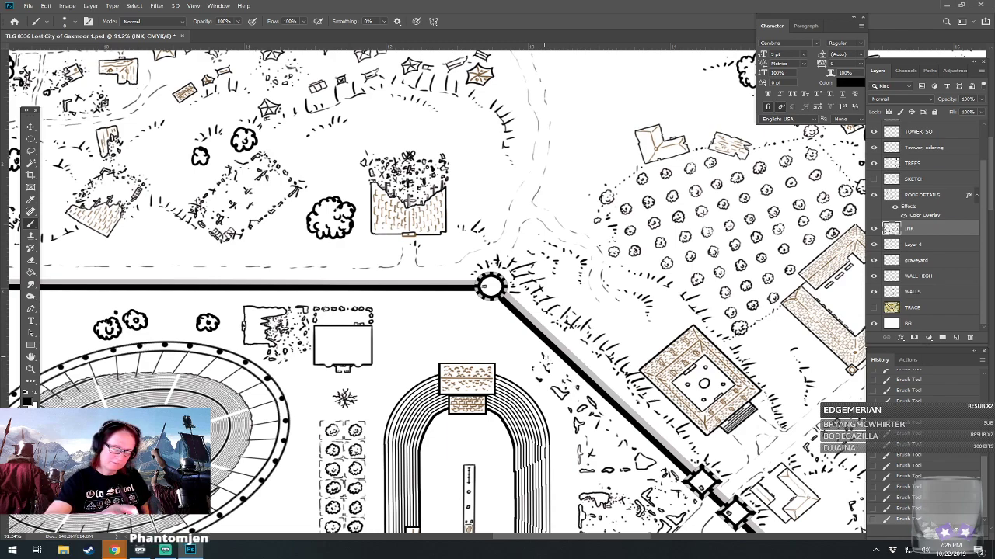
left_click_drag(550, 363, 590, 398)
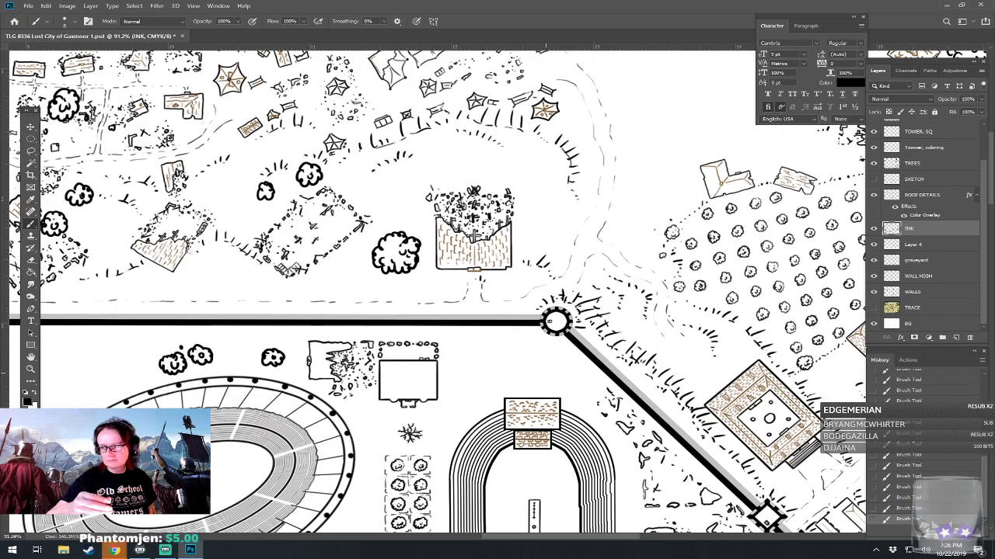
Ink a ruin's broken wall fragments and scattered rubble between the square building and the racetrack's northern end.
scroll(543, 295, "right", 2)
scroll(544, 296, "down", 1)
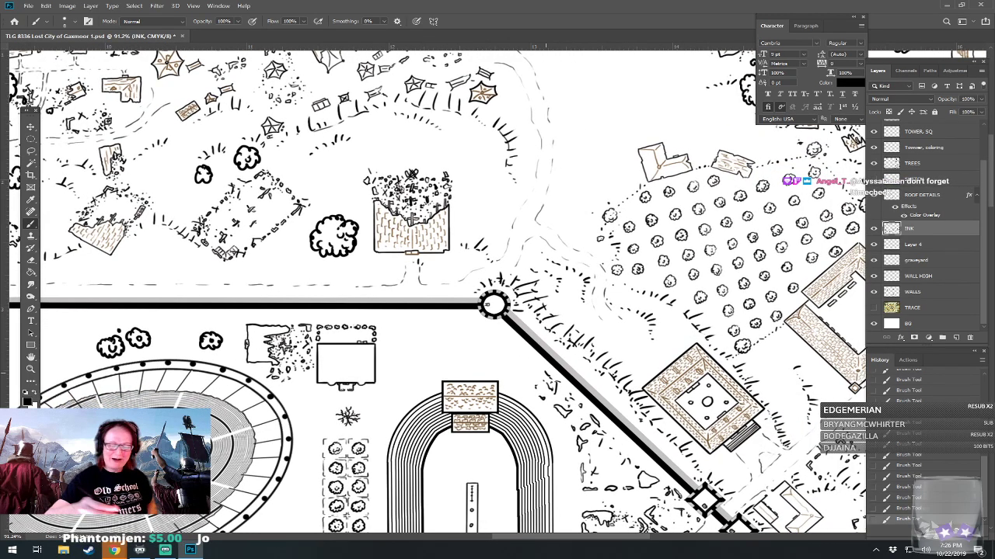
scroll(497, 295, "left", 2)
scroll(497, 295, "down", 1)
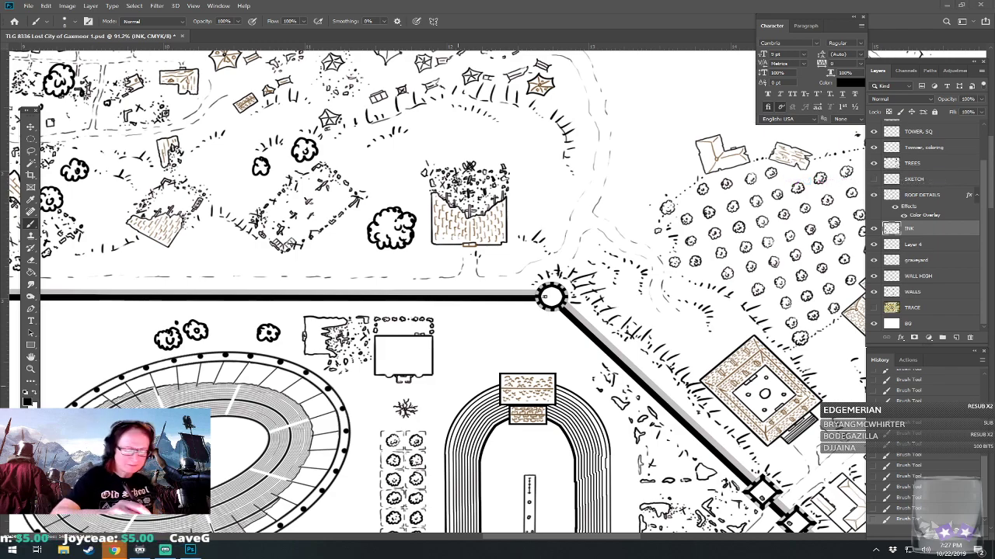
mouse_move(445, 320)
left_mouse_down()
mouse_move(447, 336)
mouse_move(457, 324)
mouse_move(446, 317)
left_mouse_up()
left_click_drag(446, 336, 446, 359)
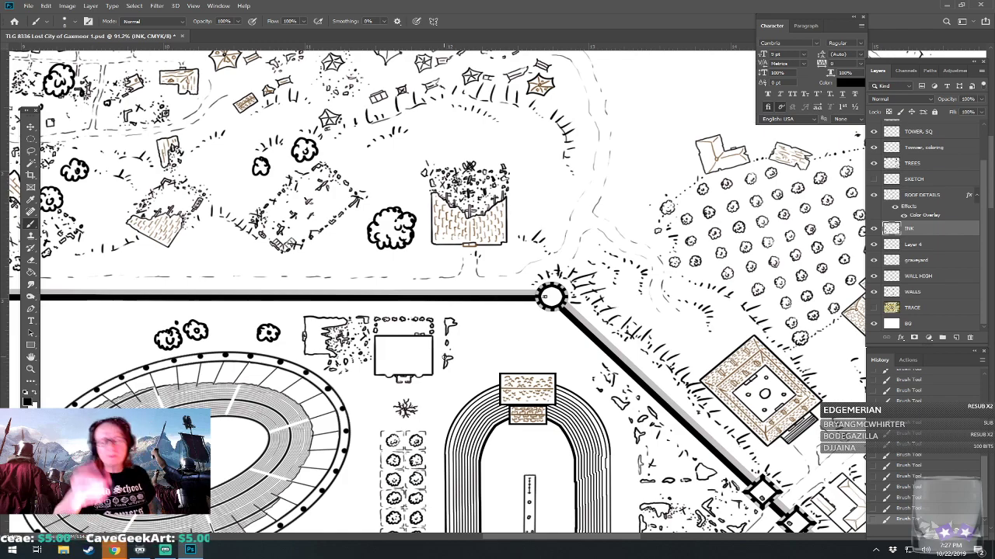
mouse_move(458, 325)
left_mouse_down()
mouse_move(476, 317)
mouse_move(481, 325)
mouse_move(458, 337)
left_mouse_up()
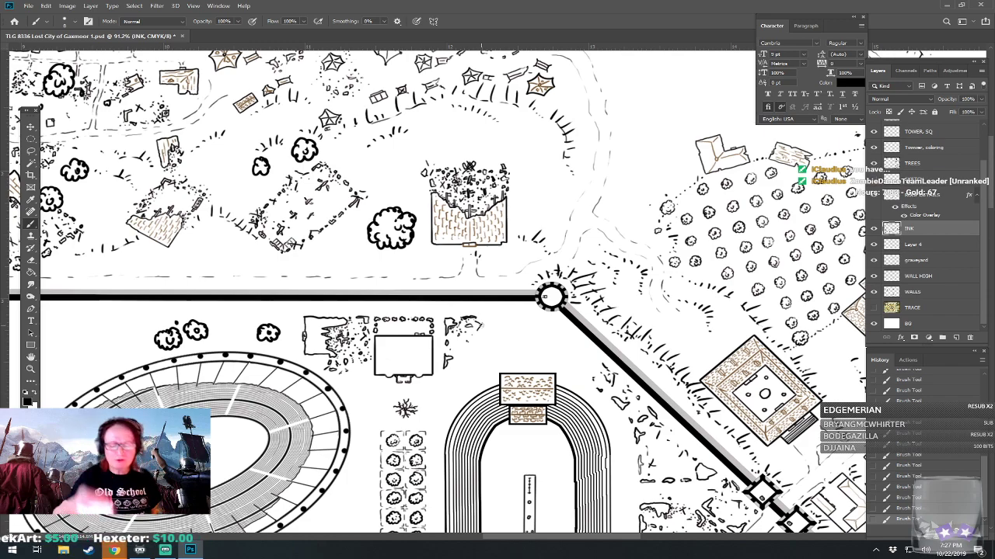
mouse_move(527, 363)
left_mouse_down()
mouse_move(522, 349)
mouse_move(514, 362)
mouse_move(525, 330)
mouse_move(503, 319)
mouse_move(513, 317)
mouse_move(487, 319)
mouse_move(499, 332)
left_mouse_up()
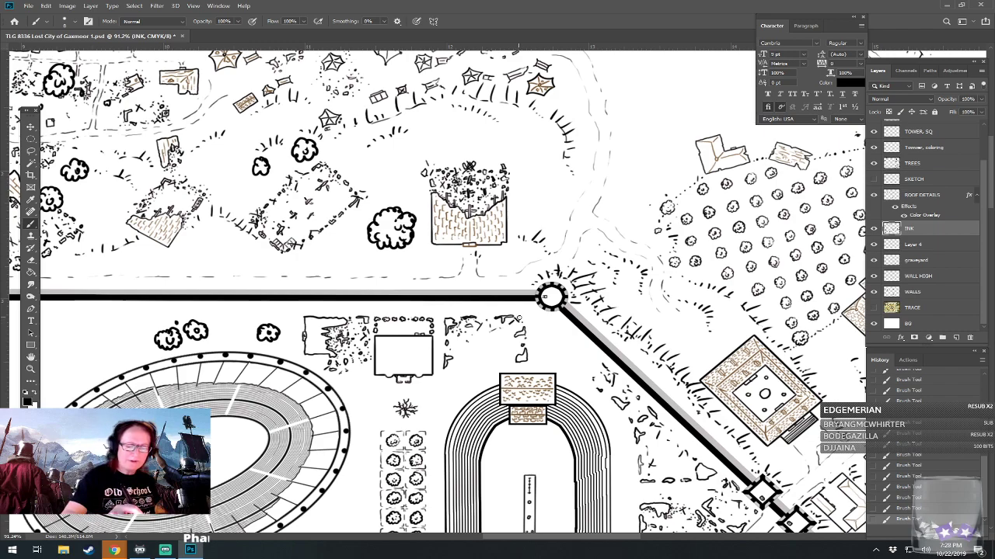
mouse_move(449, 382)
left_mouse_down()
mouse_move(446, 392)
mouse_move(449, 371)
mouse_move(460, 376)
left_mouse_up()
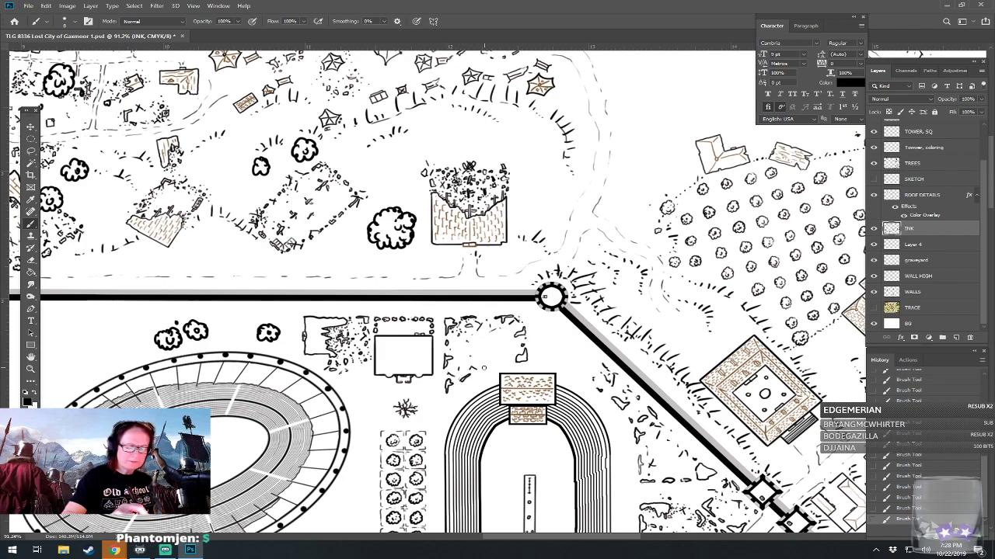
left_click_drag(483, 348, 493, 343)
left_click_drag(496, 356, 547, 356)
Check the TRACE layer briefly and extend the rubble from the new ruin toward the wall's corner tower.
left_click(874, 307)
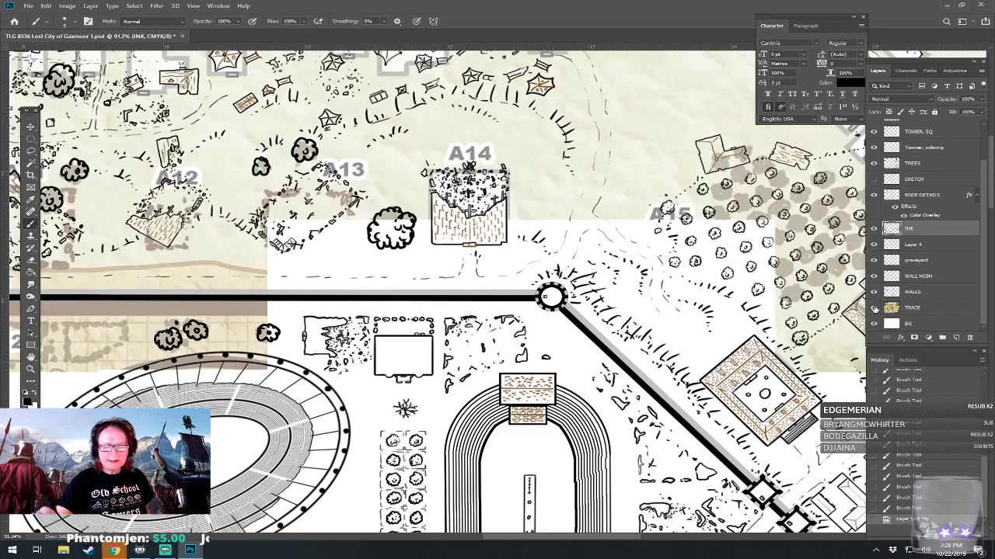
left_click(874, 308)
left_click_drag(538, 323, 554, 327)
mouse_move(554, 327)
left_mouse_down()
mouse_move(569, 345)
mouse_move(565, 363)
mouse_move(584, 369)
mouse_move(591, 351)
mouse_move(583, 364)
mouse_move(588, 352)
mouse_move(577, 340)
mouse_move(618, 312)
left_mouse_up()
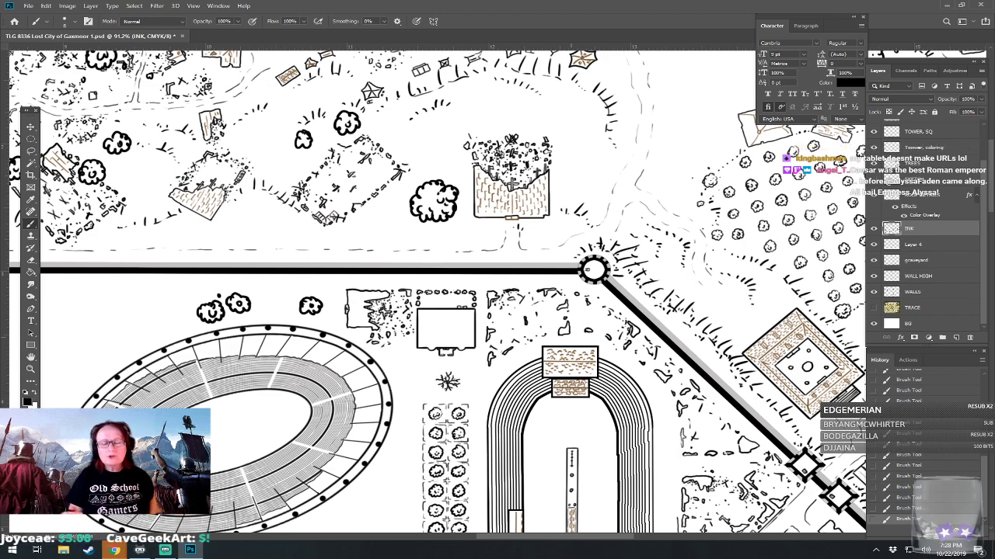
Examine the inked racetrack, gate ruins, tree plots and arena for areas that still need detail.
left_click_drag(591, 350, 520, 223)
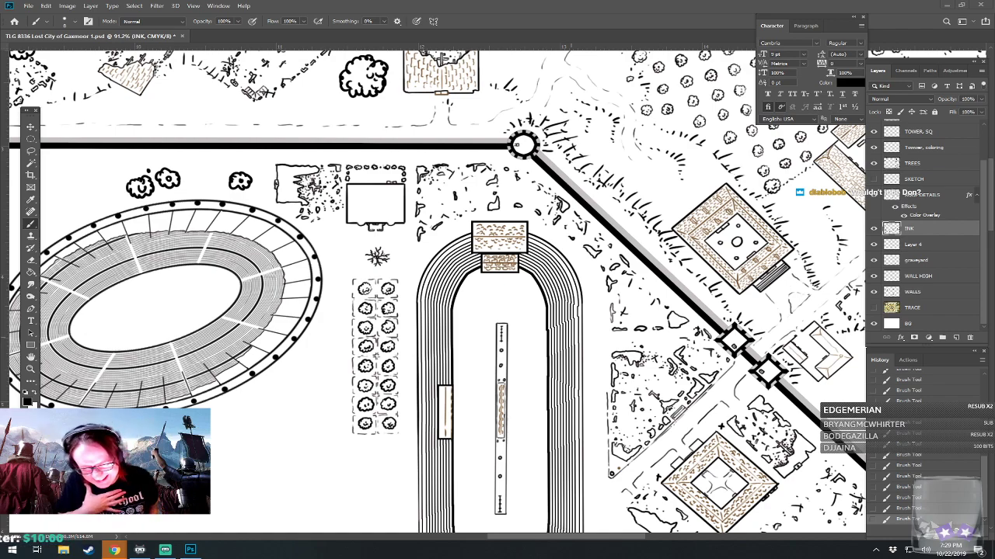
left_click_drag(634, 533, 680, 499)
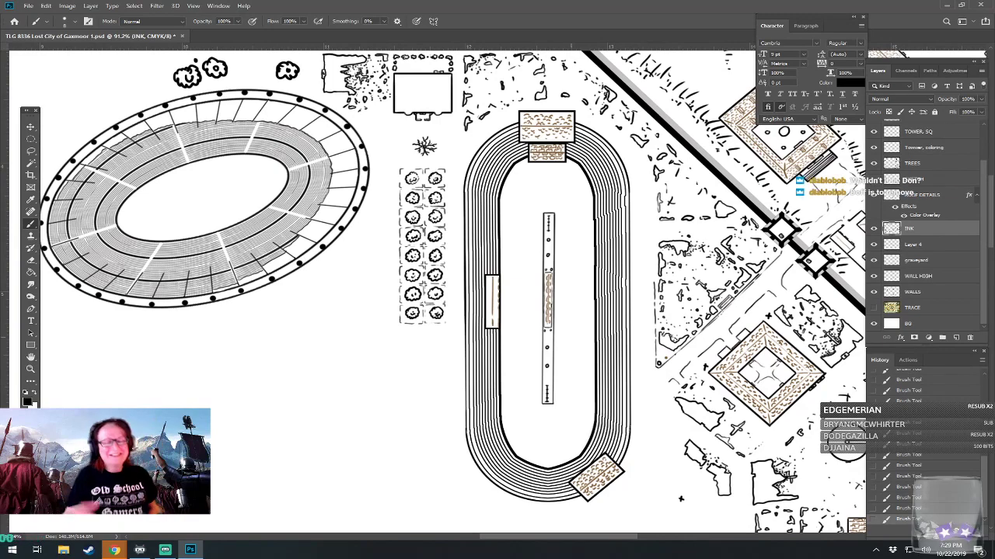
left_click_drag(680, 499, 719, 526)
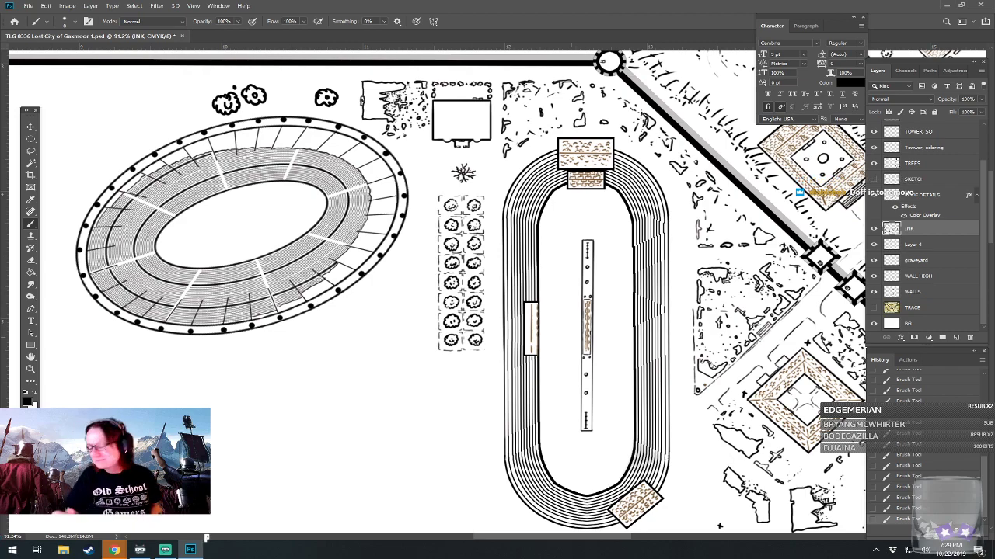
mouse_move(720, 526)
left_mouse_down()
mouse_move(749, 448)
mouse_move(721, 508)
left_mouse_up()
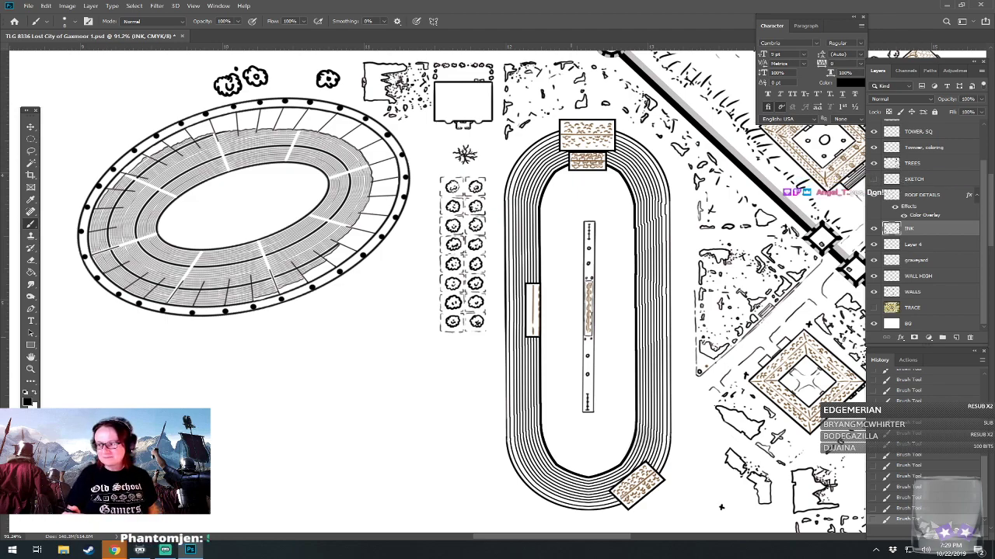
scroll(435, 287, "up", 1)
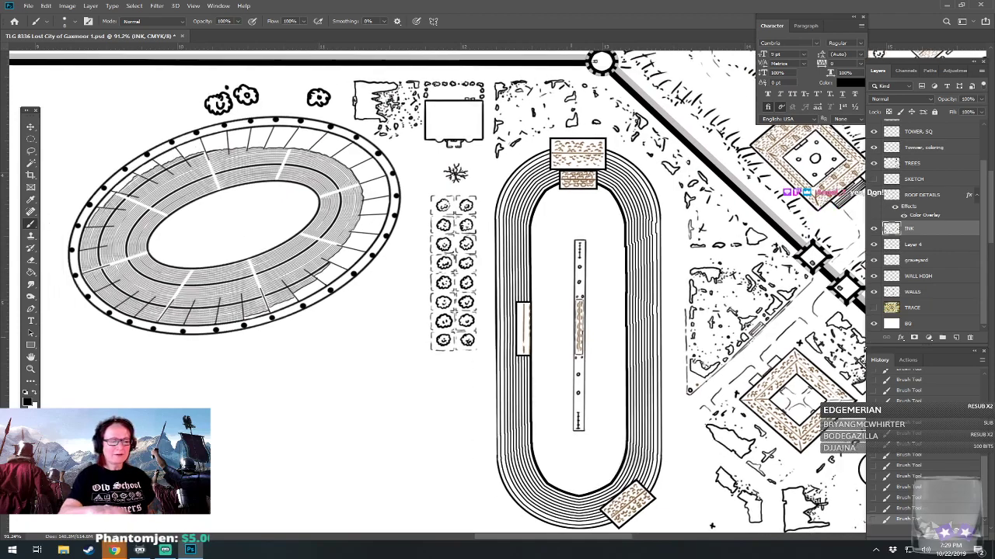
left_click_drag(315, 192, 591, 332)
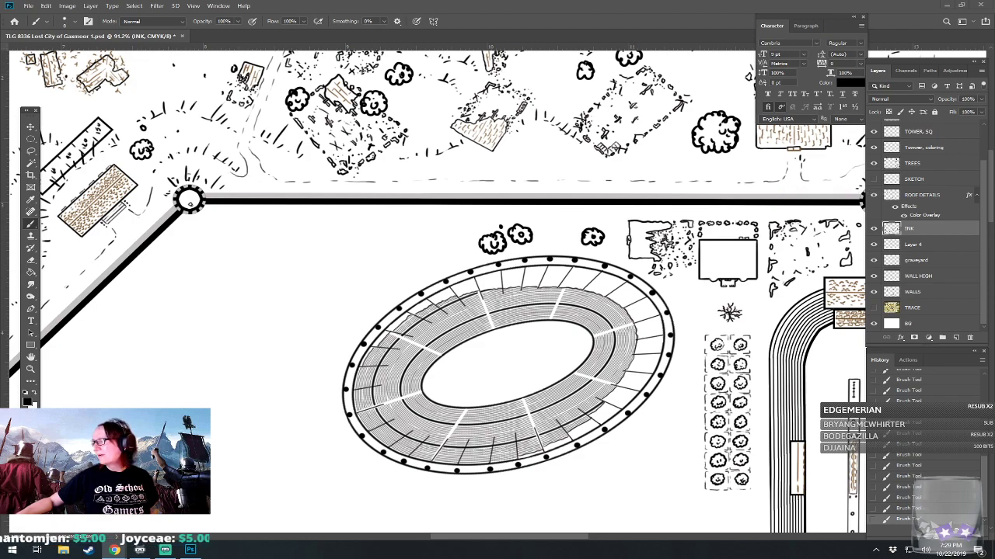
scroll(451, 327, "right", 3)
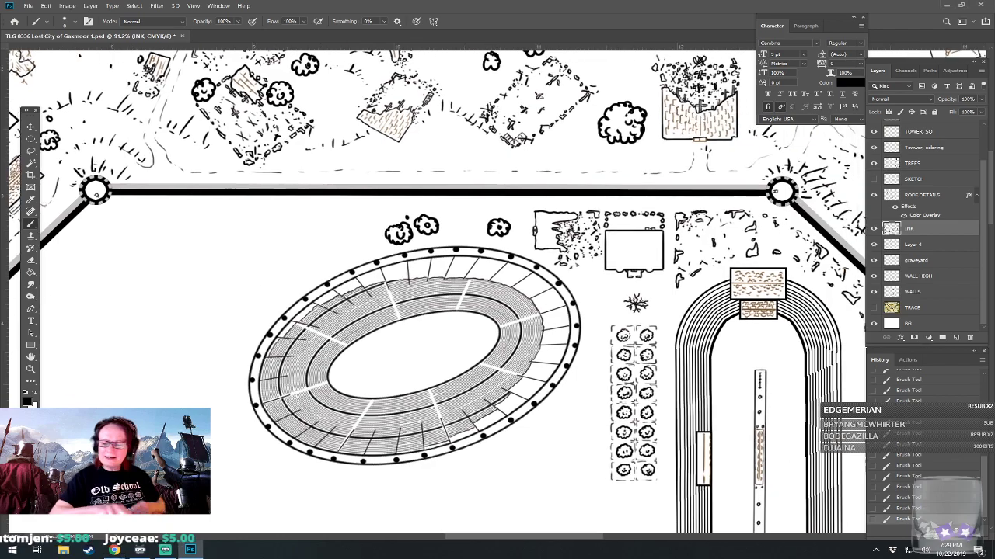
scroll(560, 335, "up", 3)
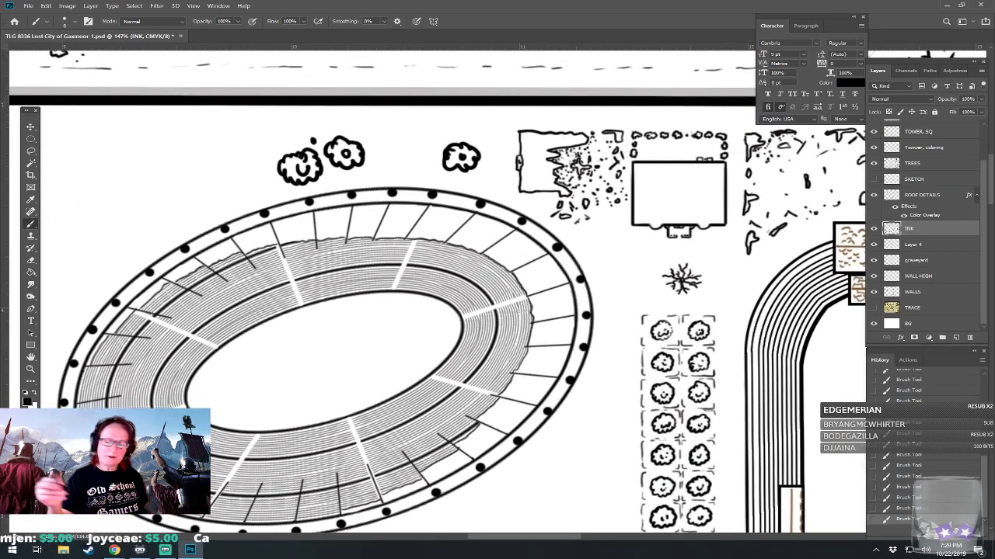
left_click(916, 245)
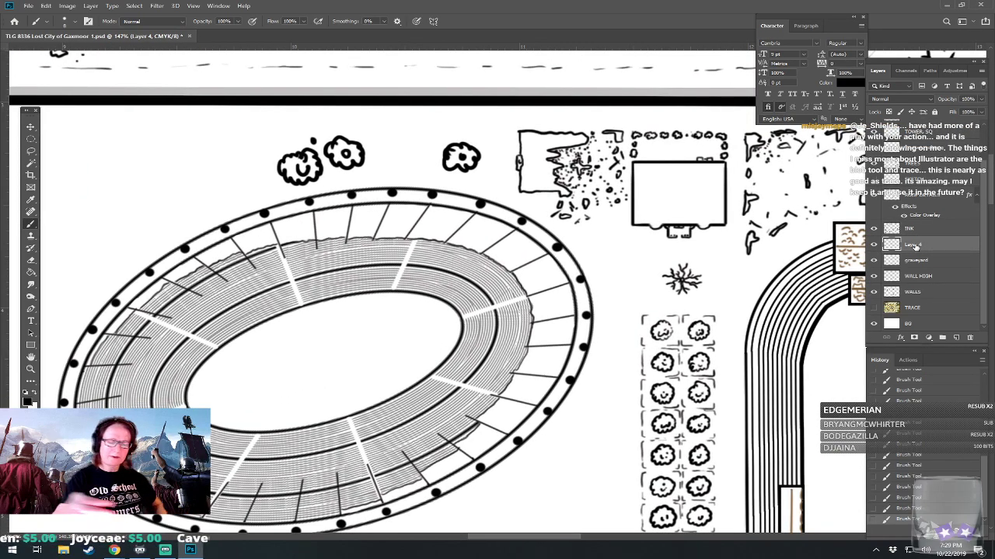
mouse_move(446, 316)
left_mouse_down()
mouse_move(455, 314)
mouse_move(453, 327)
mouse_move(454, 319)
left_mouse_up()
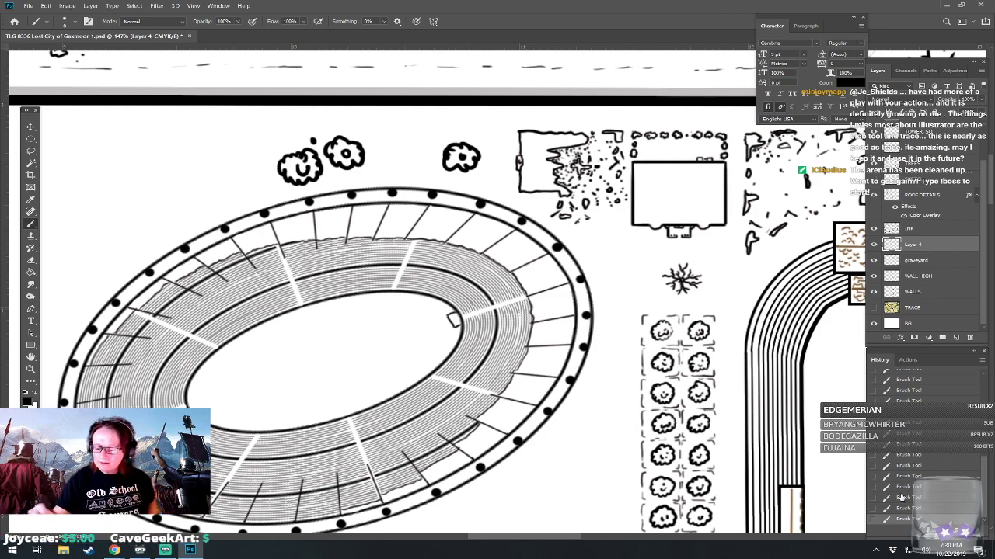
left_click(890, 467)
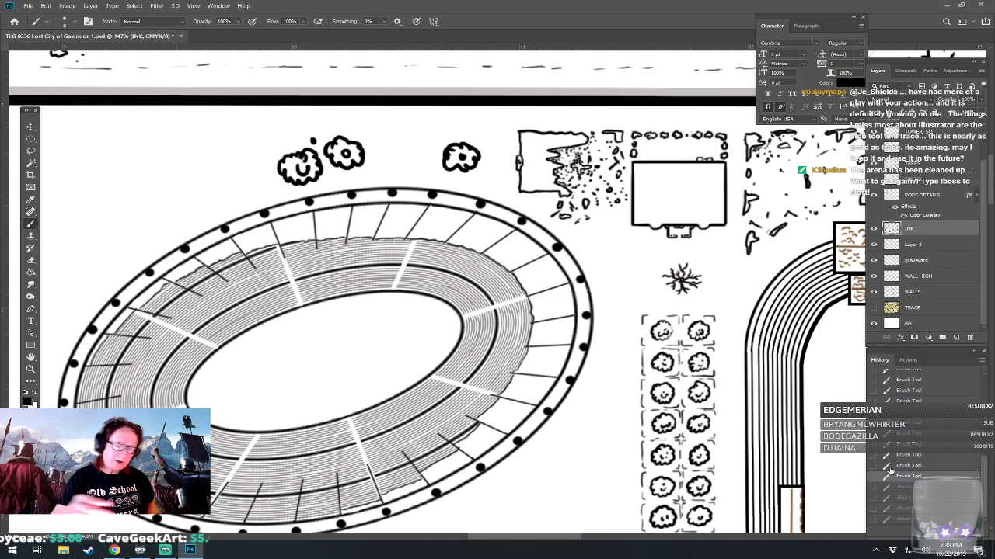
left_click(450, 318)
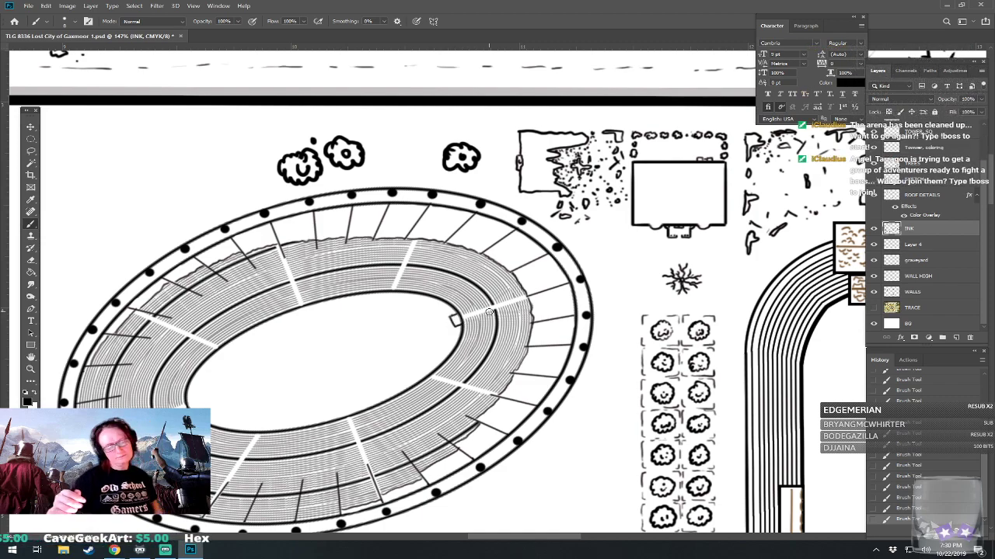
left_click(908, 487)
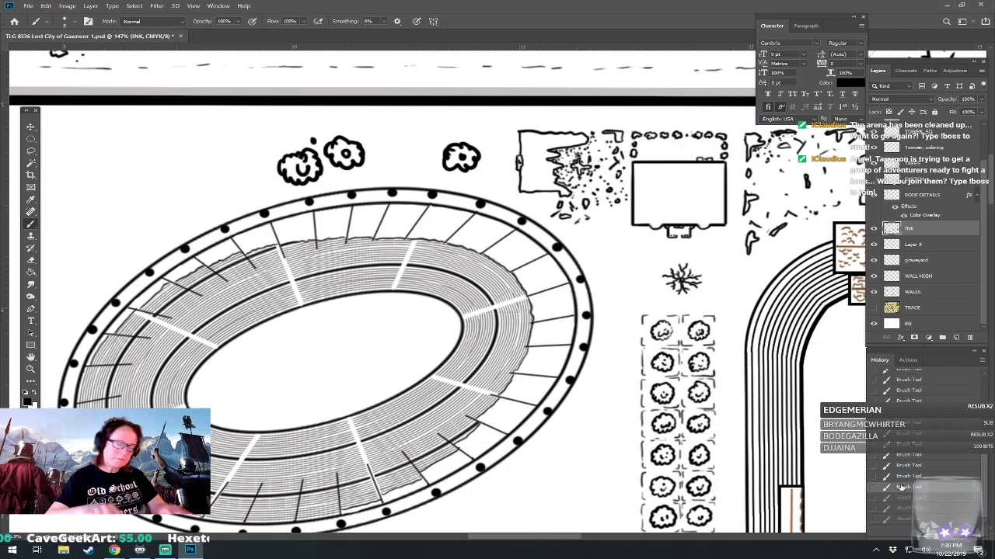
Ink a small square entrance with inner detail at the eastern and western ends of the arena's oval floor.
scroll(423, 302, "up", 5)
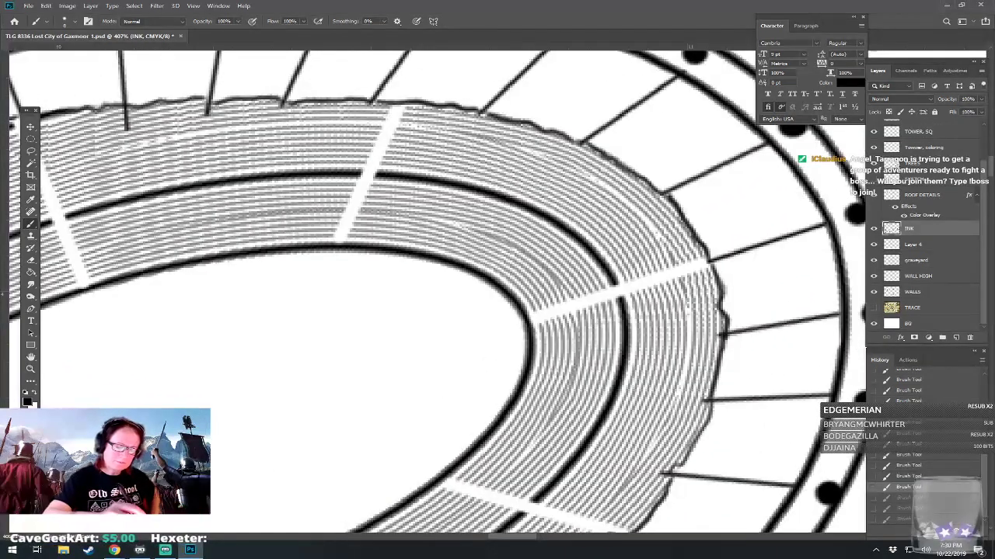
mouse_move(500, 315)
left_mouse_down()
mouse_move(513, 312)
mouse_move(500, 330)
mouse_move(505, 342)
mouse_move(524, 336)
mouse_move(509, 309)
mouse_move(547, 311)
left_mouse_up()
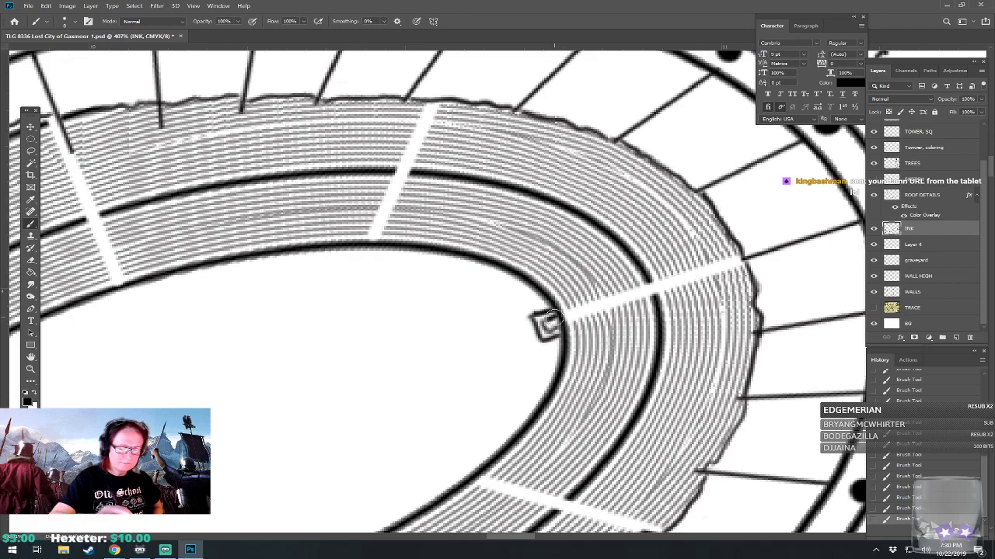
scroll(548, 320, "down", 8)
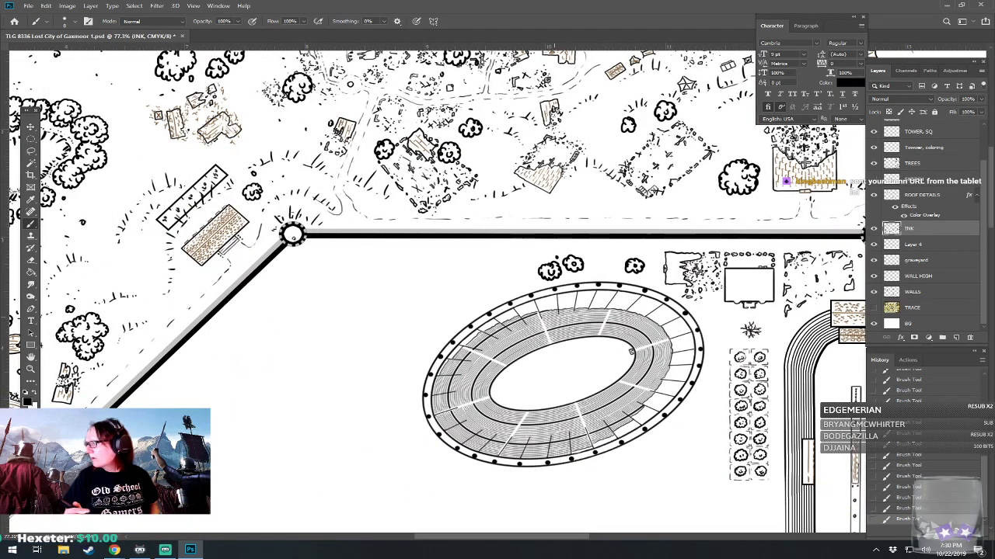
scroll(503, 408, "up", 7)
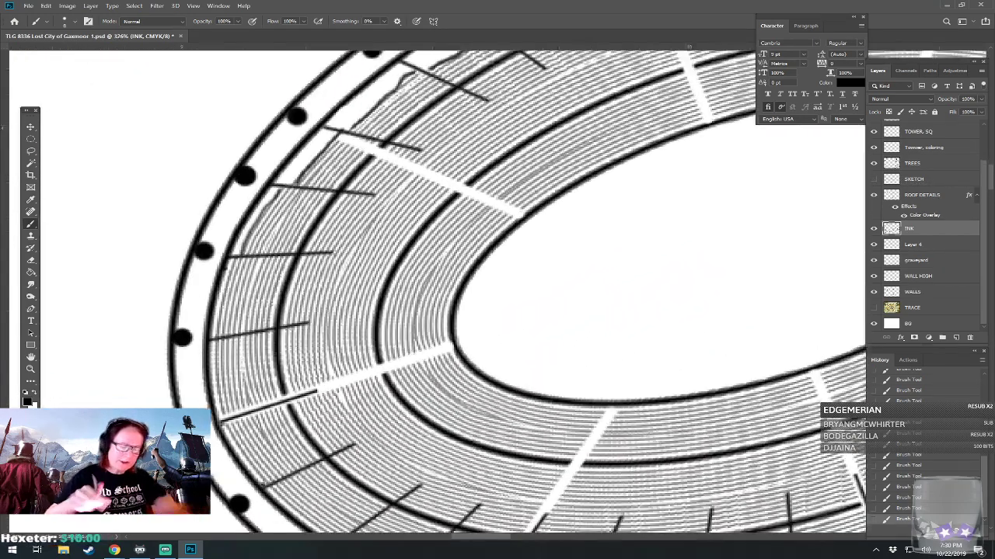
mouse_move(463, 327)
left_mouse_down()
mouse_move(466, 353)
mouse_move(477, 348)
mouse_move(460, 335)
mouse_move(440, 348)
left_mouse_up()
scroll(463, 341, "down", 6)
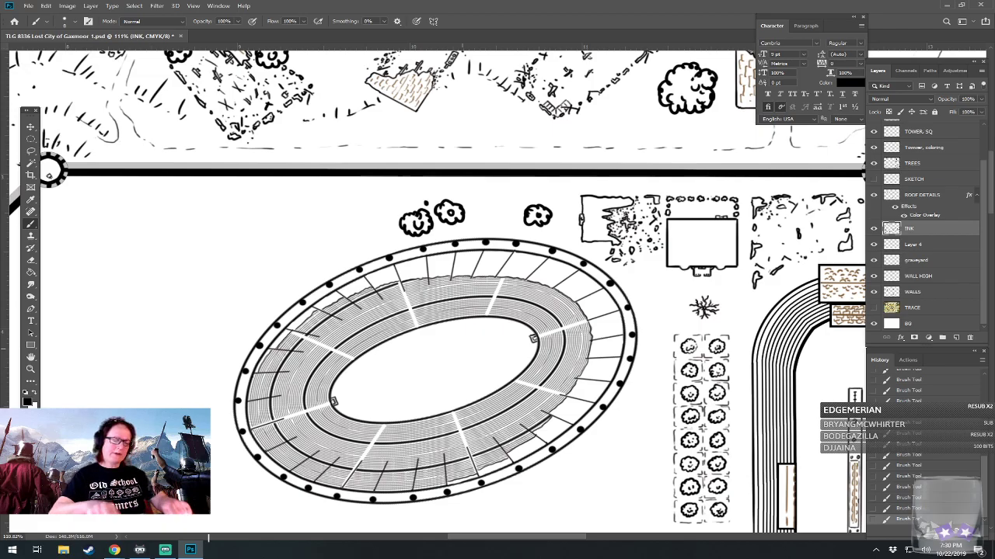
Ink a narrow rectangular box on the INK layer where the arena's northwestern aisle meets the inner floor edge.
scroll(373, 331, "up", 5)
scroll(419, 278, "up", 3)
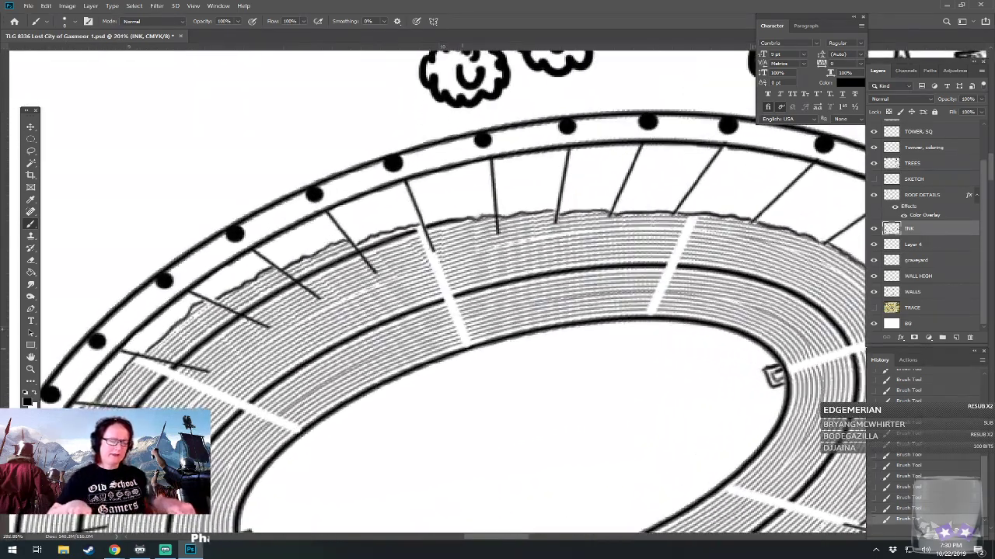
scroll(414, 269, "up", 3)
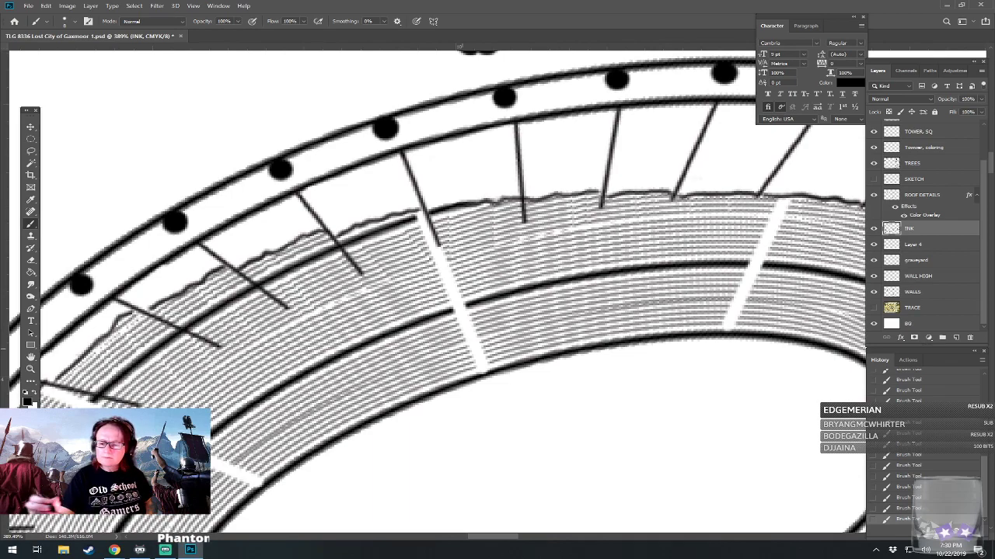
left_click(915, 245)
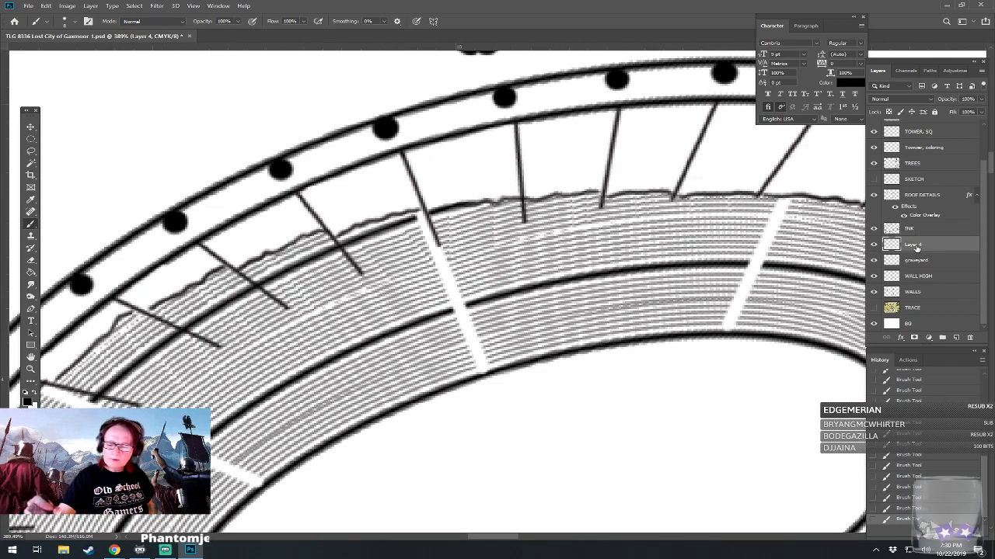
left_click(909, 230)
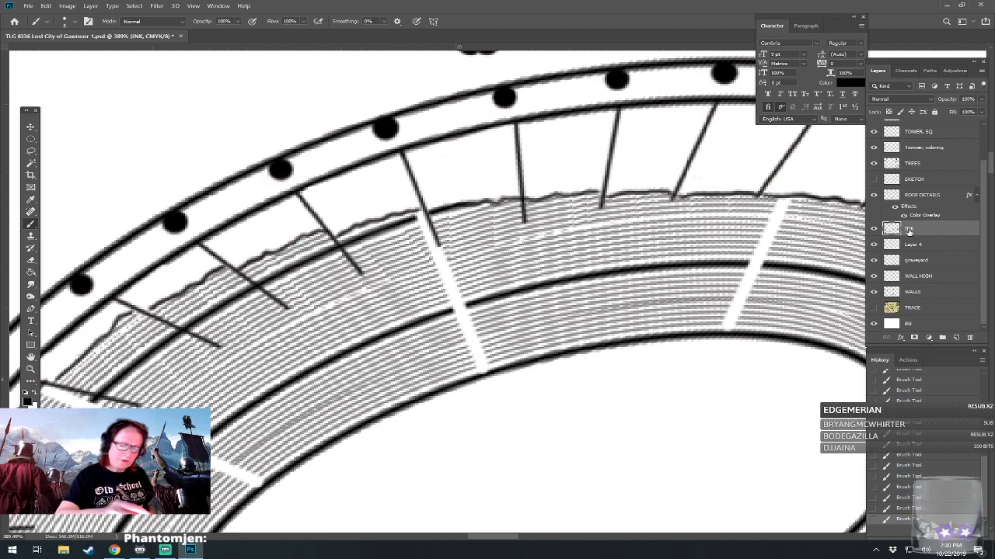
mouse_move(443, 368)
left_mouse_down()
mouse_move(446, 383)
mouse_move(530, 339)
mouse_move(533, 357)
left_mouse_up()
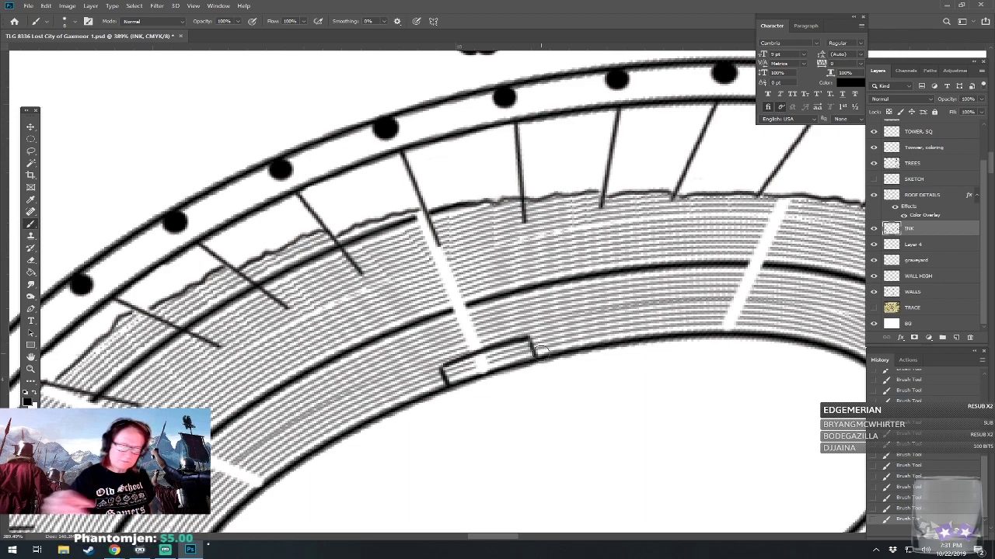
Clear the seating lines on Layer 4 inside the new box at the arena's inner edge.
left_click(915, 245)
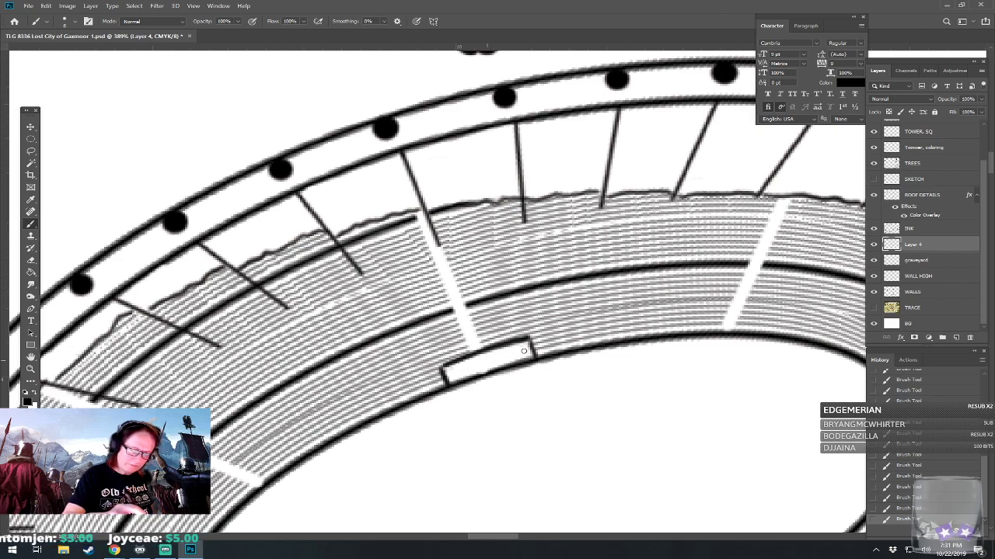
key("e")
left_click(496, 361)
scroll(496, 361, "down", 8)
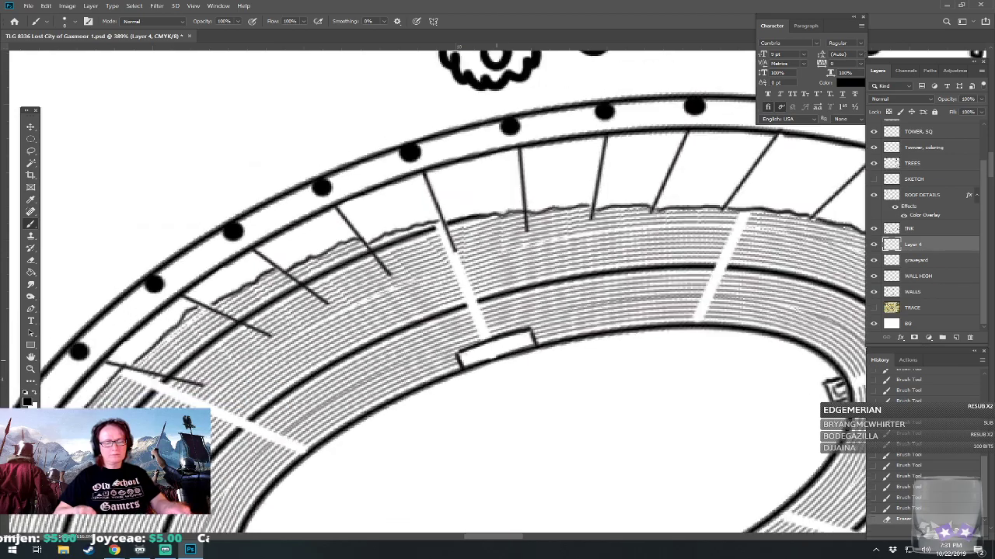
scroll(472, 365, "down", 4)
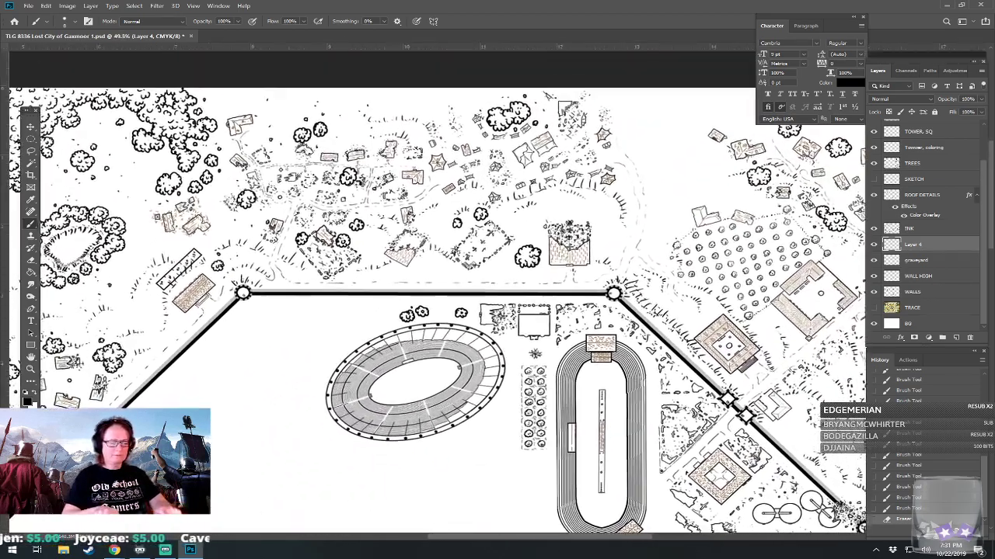
left_click_drag(496, 361, 471, 318)
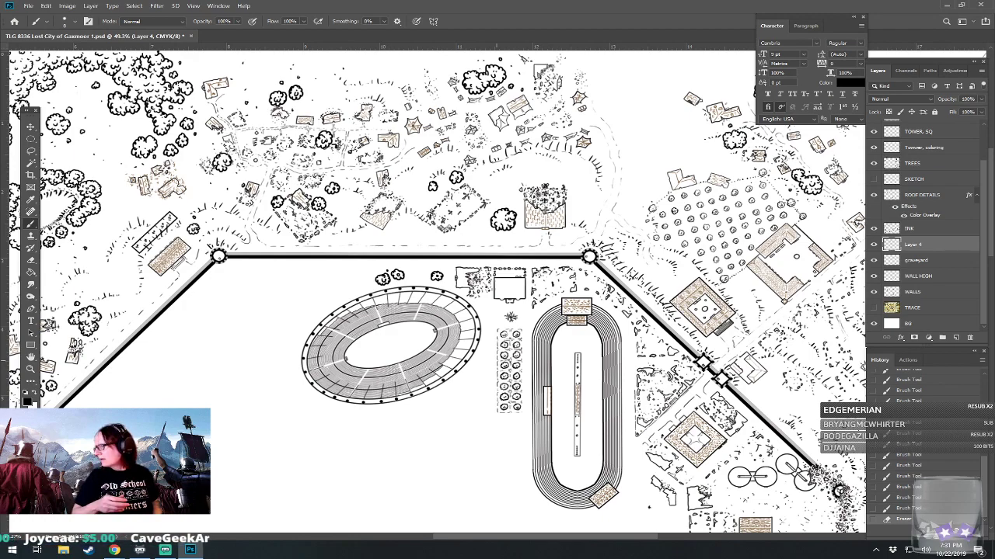
Save the map and show the TRACE and SKETCH layers as reference for the area around the arena and pool.
key("ctrl+s")
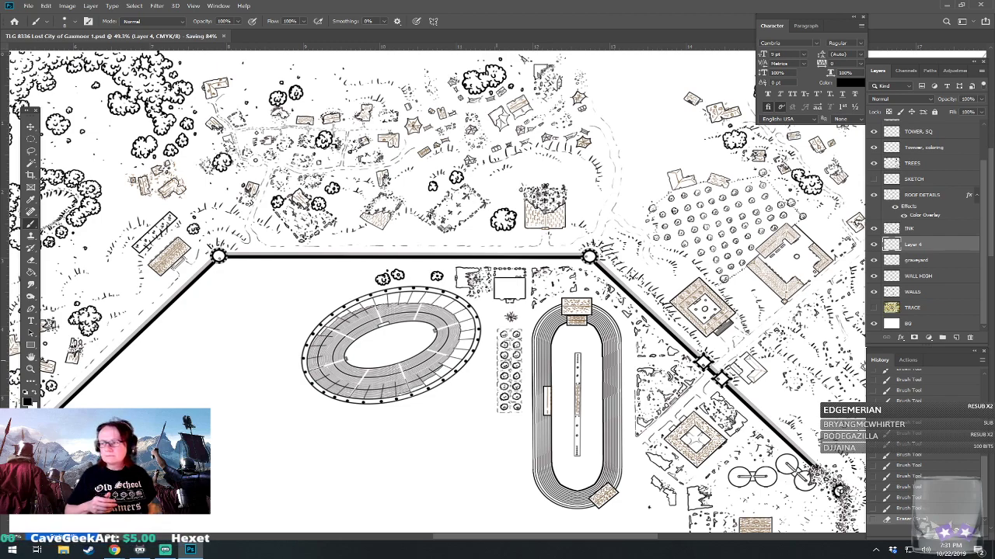
left_click_drag(435, 342, 449, 224)
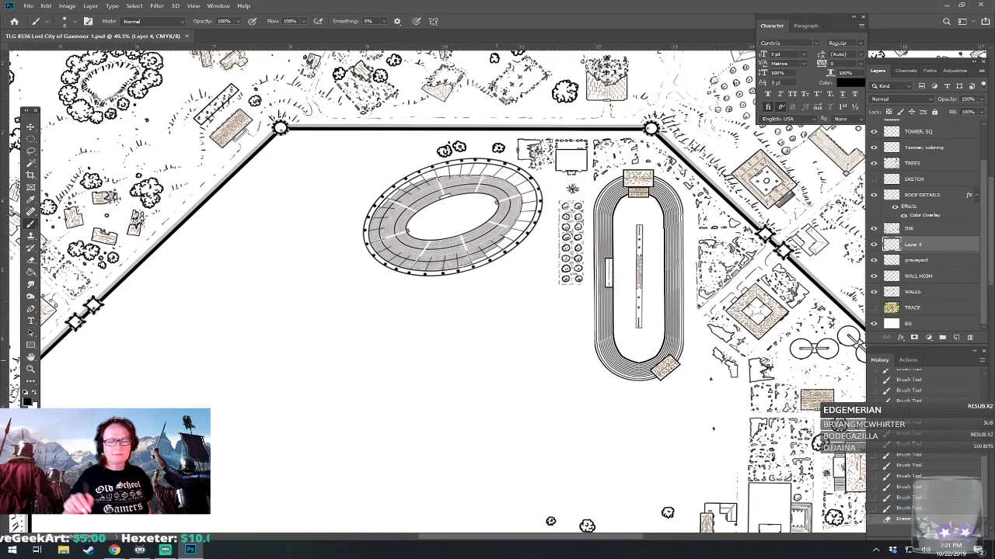
scroll(377, 422, "down", 5)
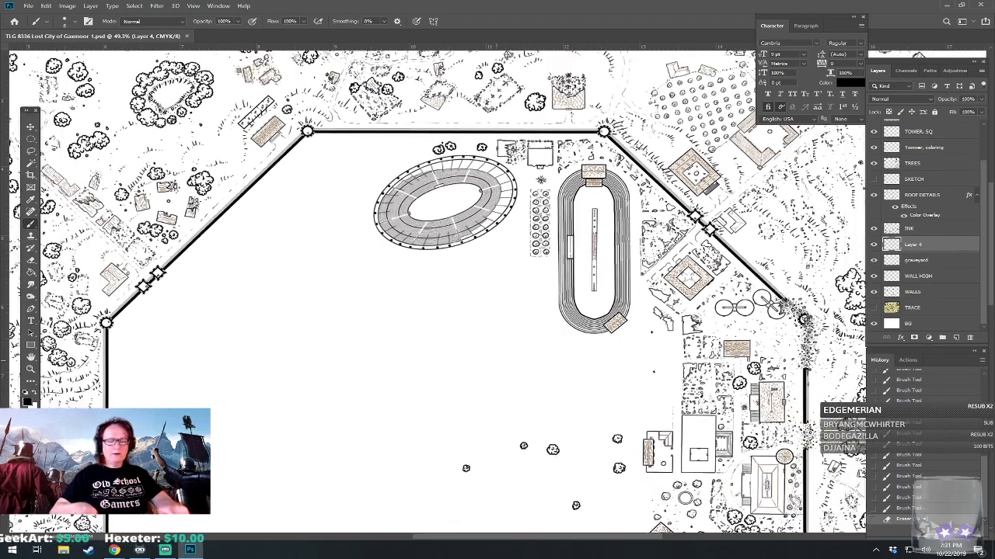
scroll(377, 421, "up", 1)
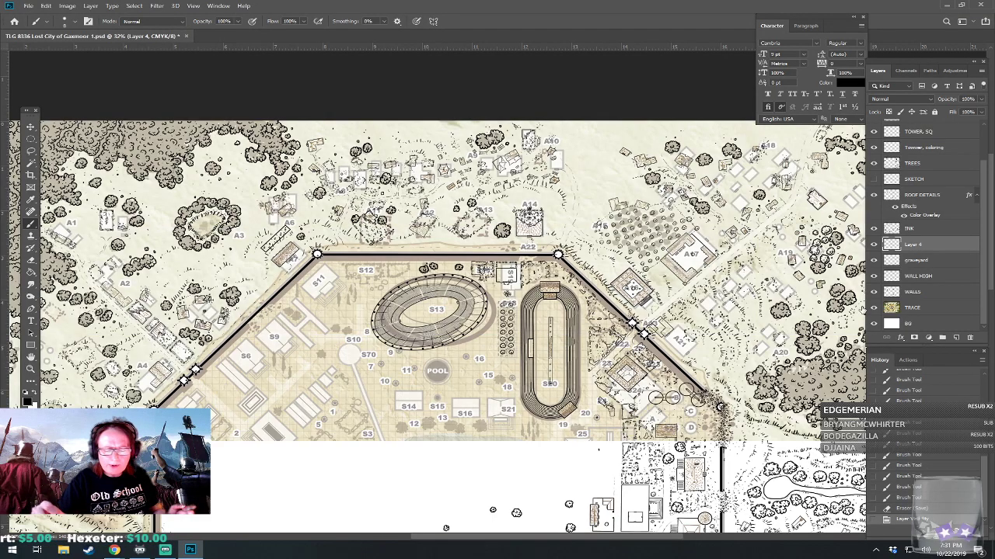
left_click(873, 307)
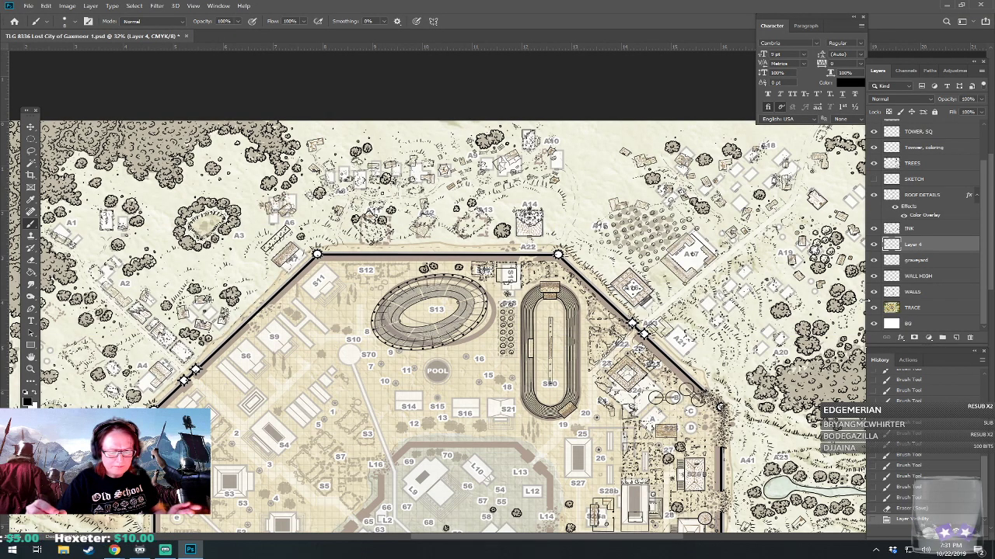
scroll(484, 449, "up", 2)
scroll(434, 340, "up", 1)
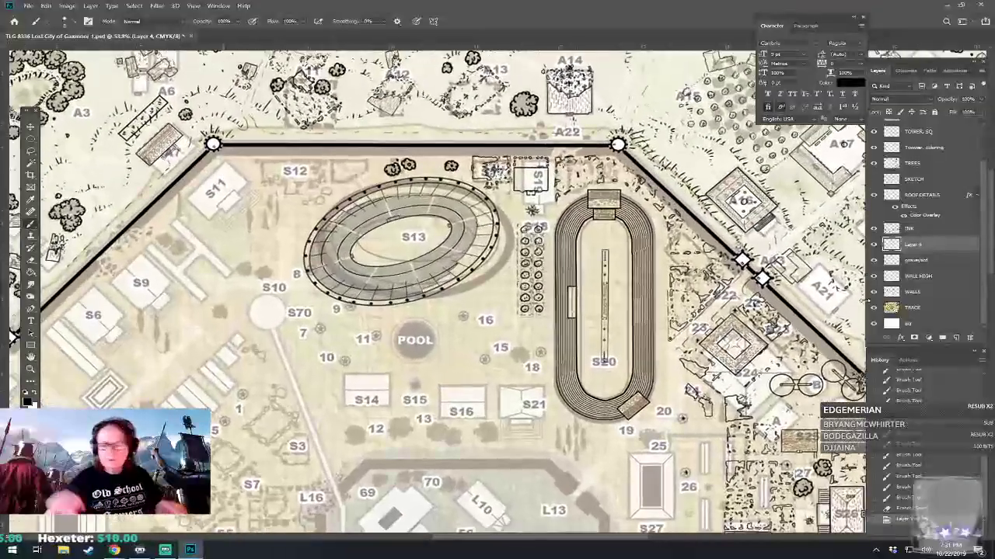
left_click(873, 186)
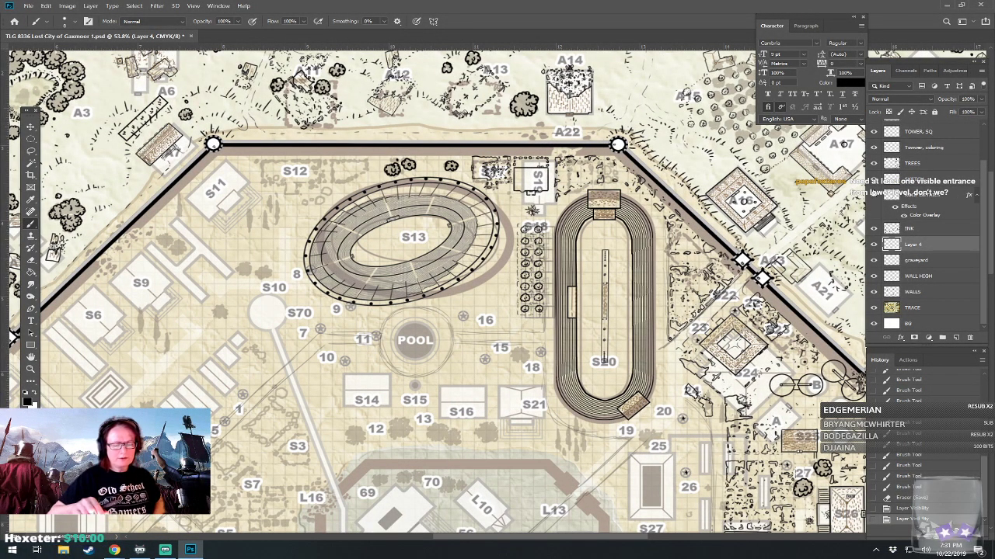
scroll(416, 341, "up", 2)
left_click_drag(416, 340, 467, 424)
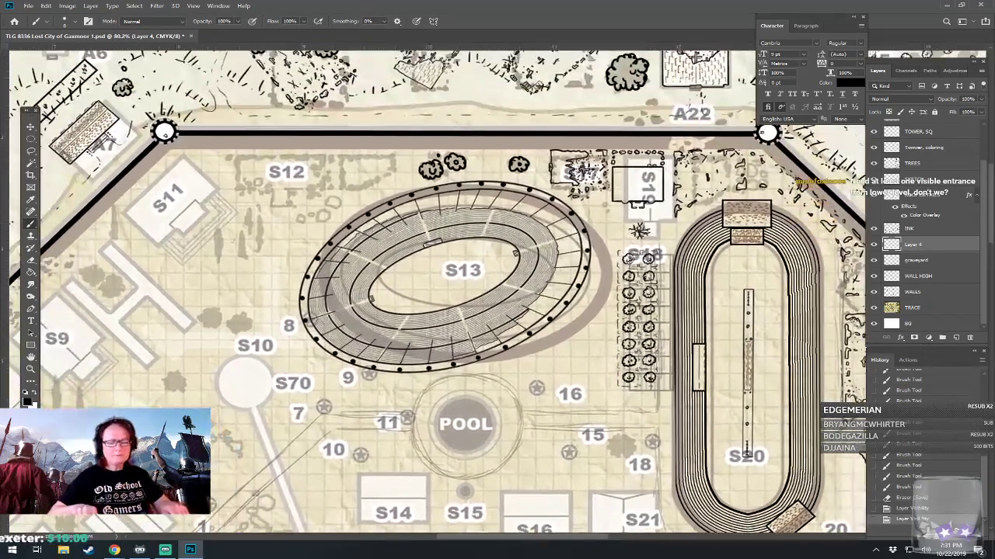
scroll(510, 296, "up", 1)
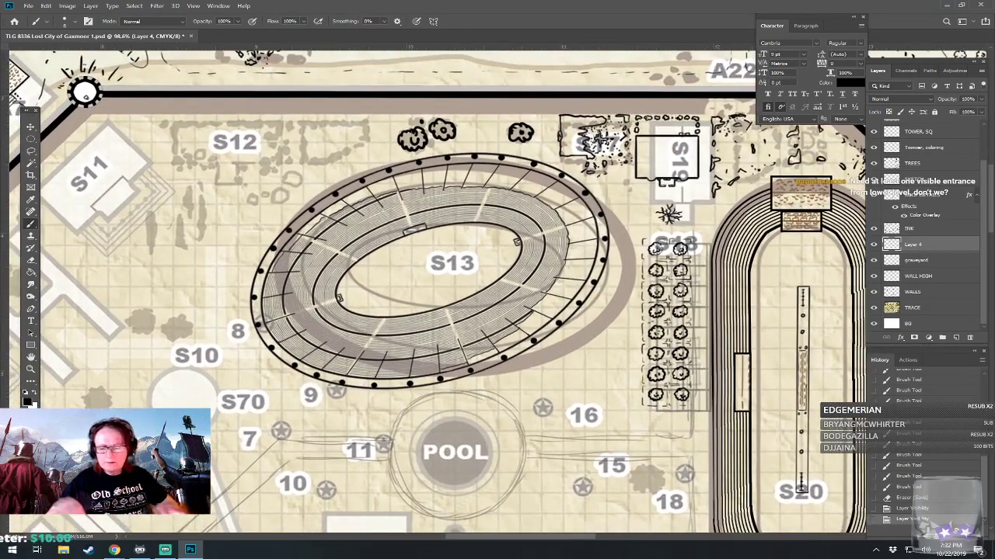
Ink the edges of the road east of the pool and the small statues near 18, 20 and 26 on the INK layer.
key("alt+bracketright")
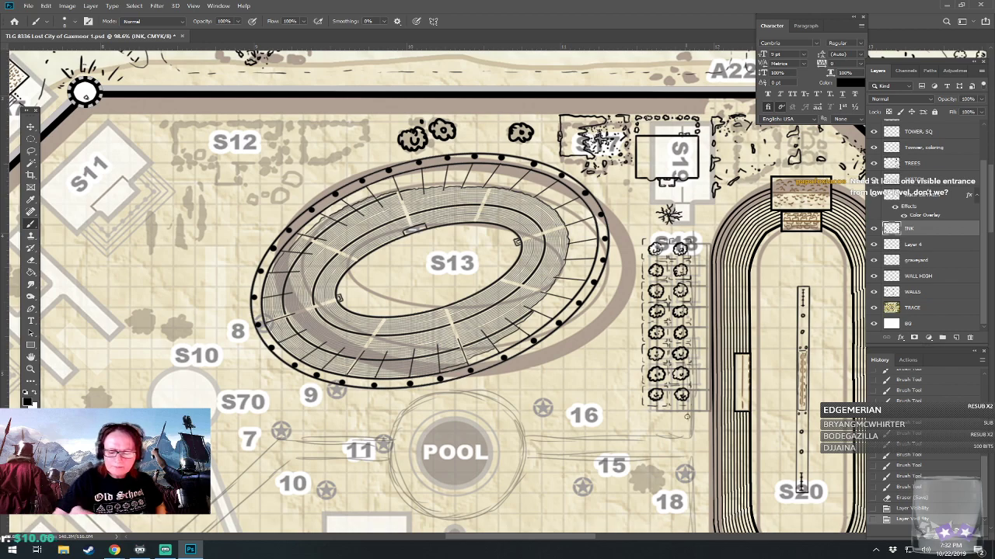
left_click_drag(693, 425, 689, 435)
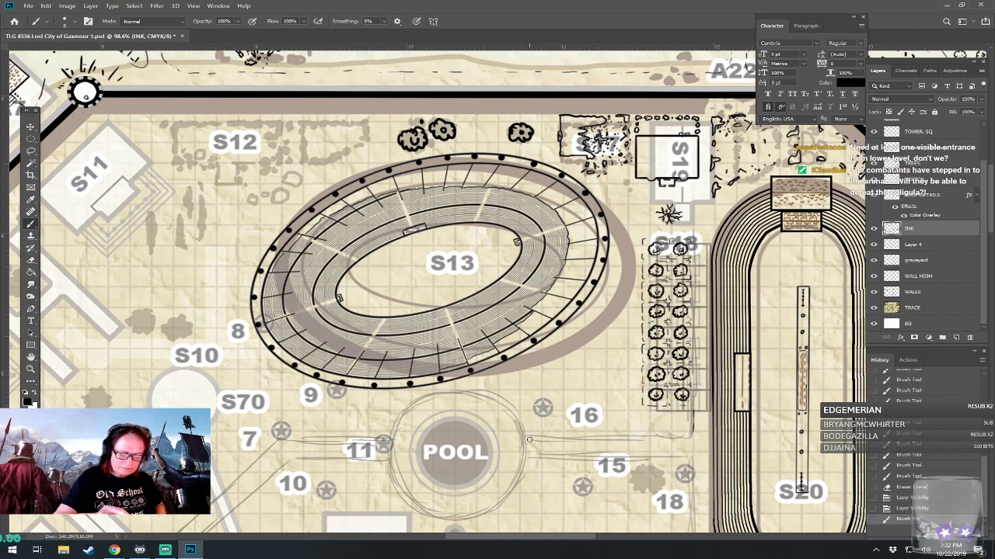
left_click_drag(529, 439, 692, 440)
mouse_move(528, 456)
left_mouse_down()
mouse_move(688, 460)
mouse_move(691, 500)
mouse_move(677, 334)
mouse_move(707, 268)
mouse_move(706, 309)
mouse_move(541, 290)
mouse_move(611, 327)
mouse_move(611, 279)
mouse_move(641, 312)
mouse_move(697, 301)
left_mouse_up()
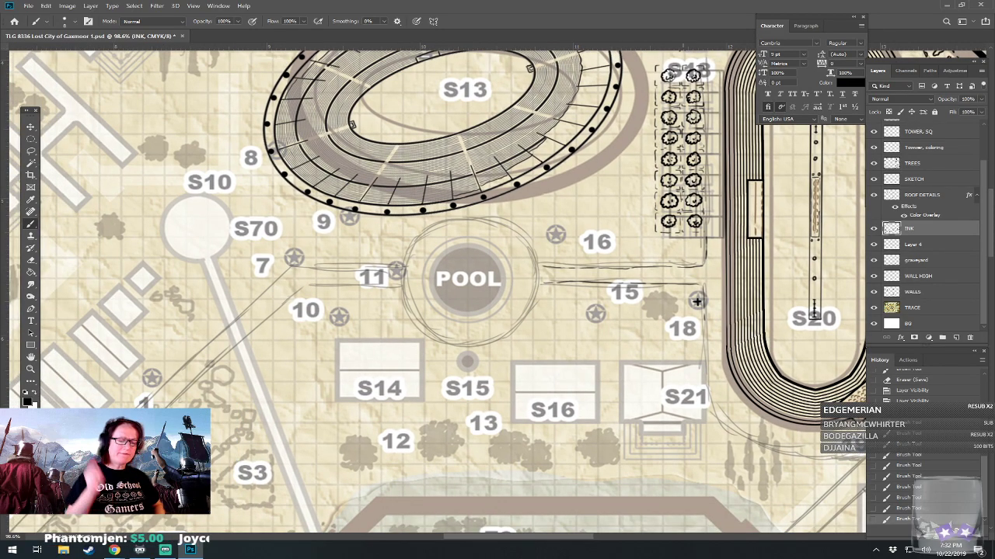
left_click_drag(697, 302, 838, 539)
Ink the broken walls and scattered rubble of the ruin between S12 and the trees northwest of the arena.
left_click_drag(777, 350, 878, 475)
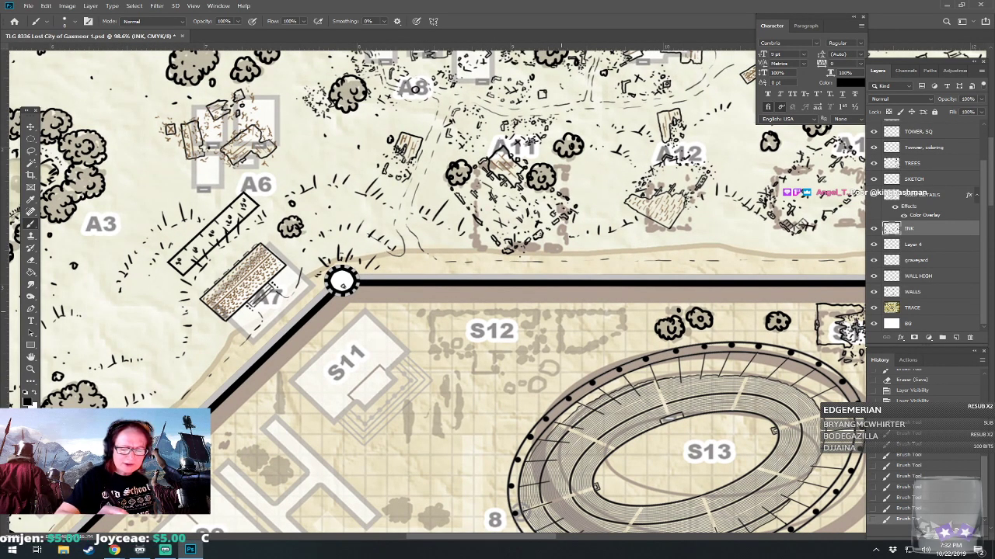
left_click_drag(560, 310, 566, 307)
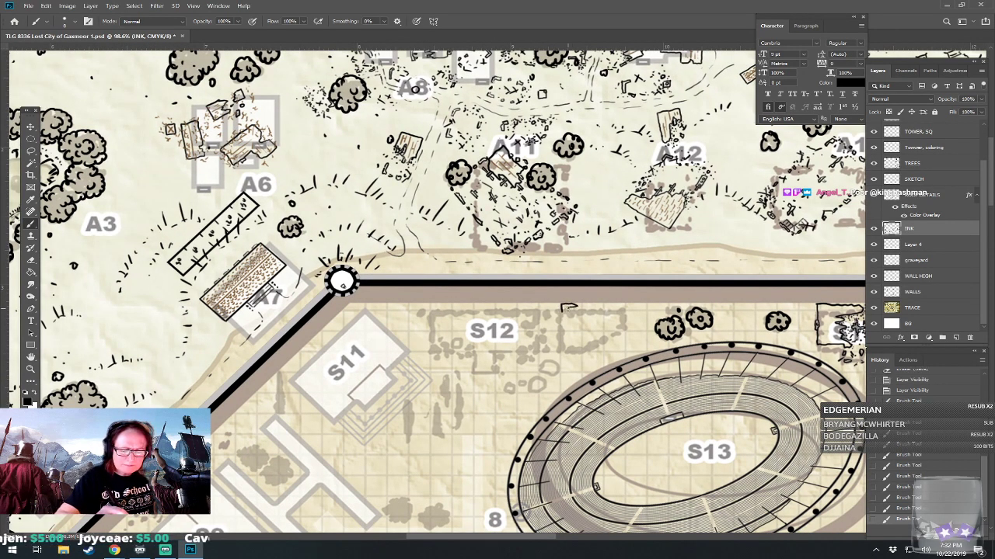
left_click_drag(565, 313, 554, 331)
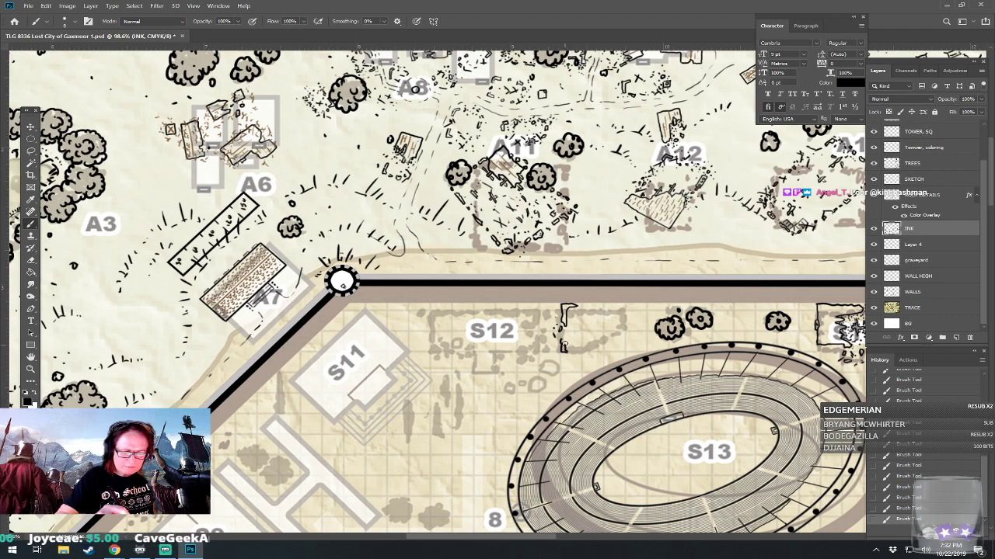
mouse_move(554, 361)
left_mouse_down()
mouse_move(532, 386)
mouse_move(510, 390)
left_mouse_up()
mouse_move(570, 357)
left_mouse_down()
mouse_move(612, 341)
mouse_move(596, 331)
mouse_move(592, 346)
mouse_move(603, 330)
mouse_move(592, 327)
mouse_move(624, 335)
left_mouse_up()
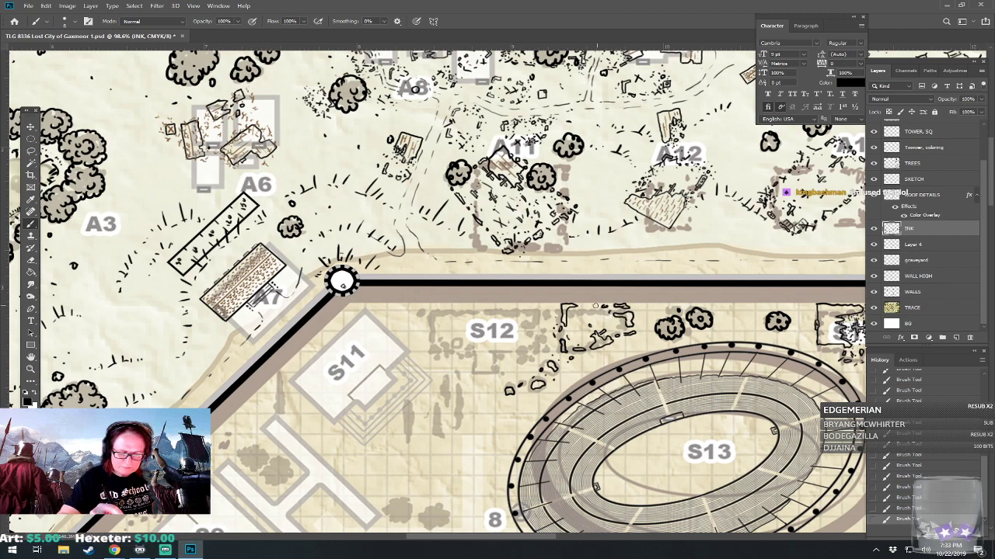
mouse_move(586, 308)
left_mouse_down()
mouse_move(603, 307)
mouse_move(579, 321)
left_mouse_up()
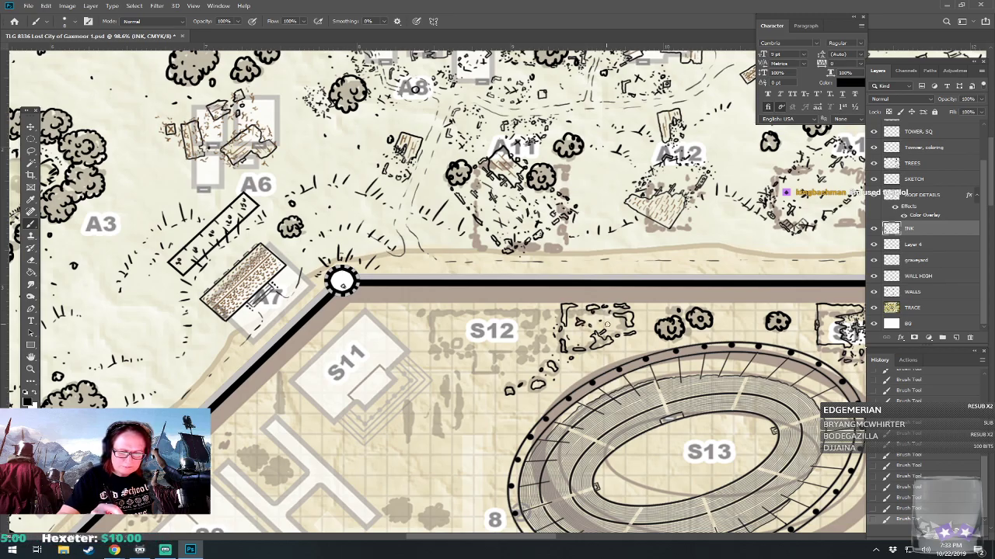
Erase the leftover pencil lines around the tree plots east of the arena on the SKETCH layer.
scroll(310, 312, "down", 5)
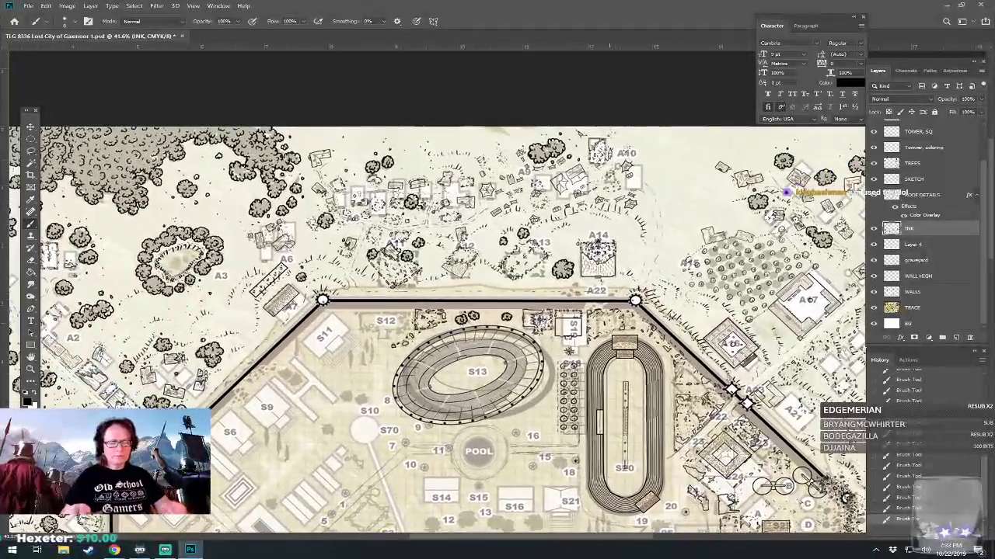
left_click_drag(610, 320, 647, 204)
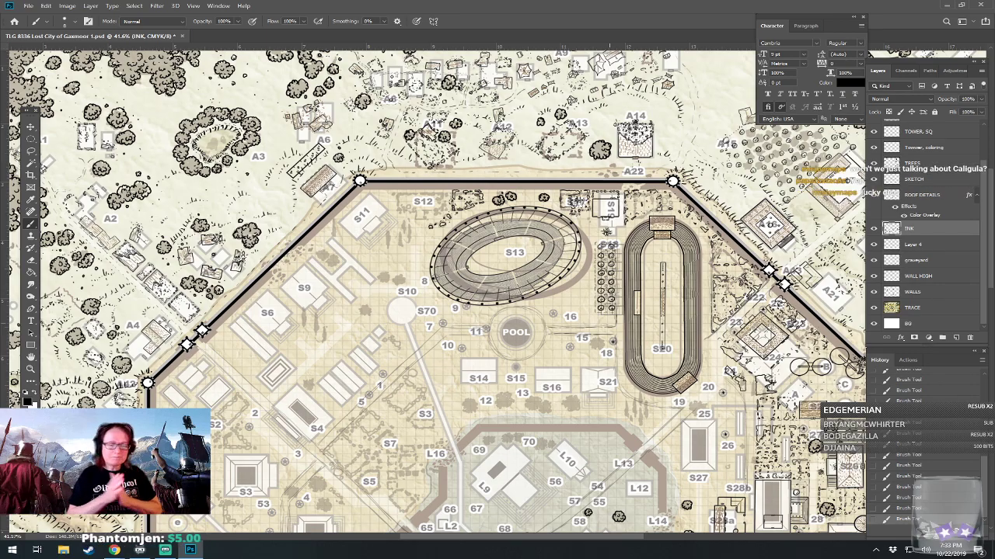
scroll(624, 296, "up", 3)
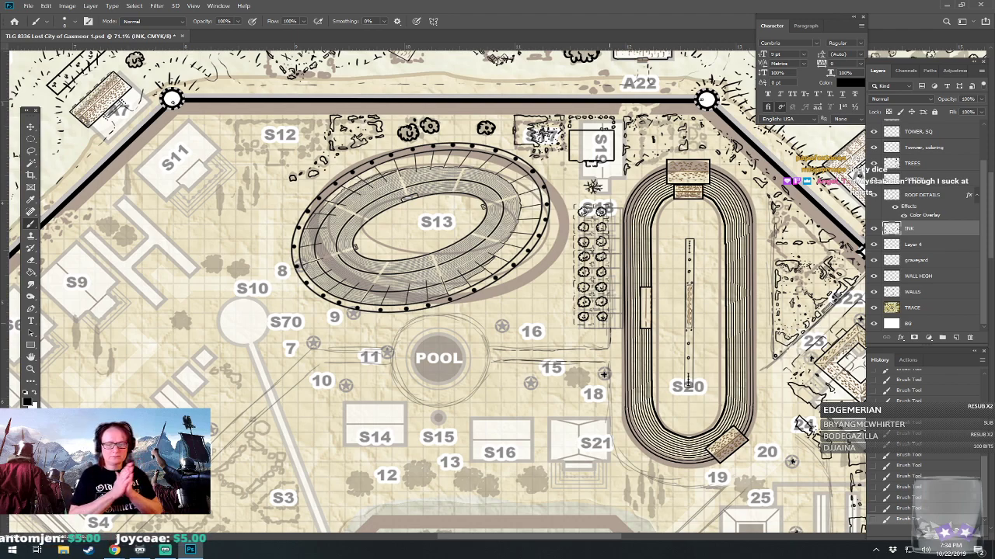
scroll(435, 296, "up", 2)
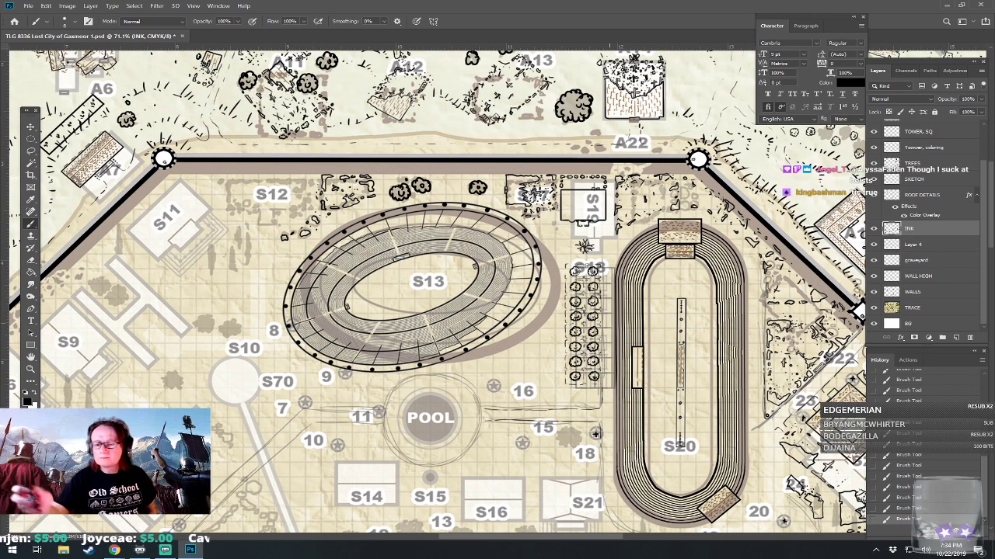
left_click(912, 182)
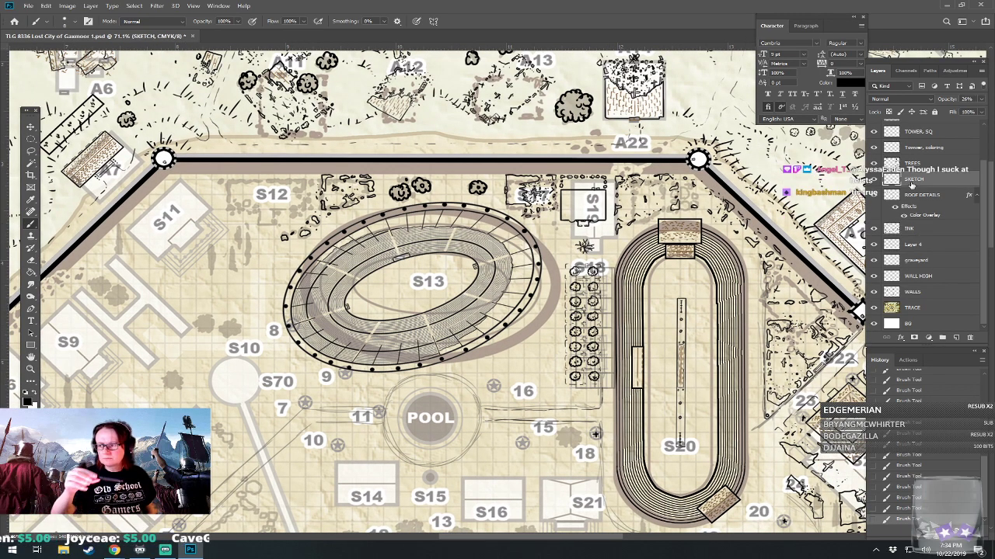
left_click(553, 374)
left_click(542, 374)
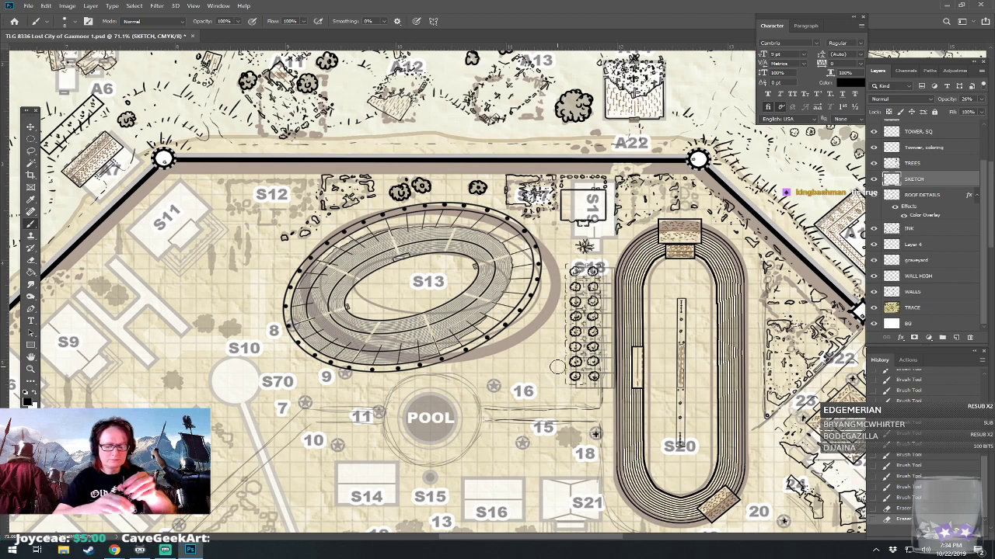
mouse_move(578, 391)
left_mouse_down()
mouse_move(610, 373)
mouse_move(610, 272)
mouse_move(591, 269)
mouse_move(597, 295)
mouse_move(603, 280)
mouse_move(589, 269)
left_mouse_up()
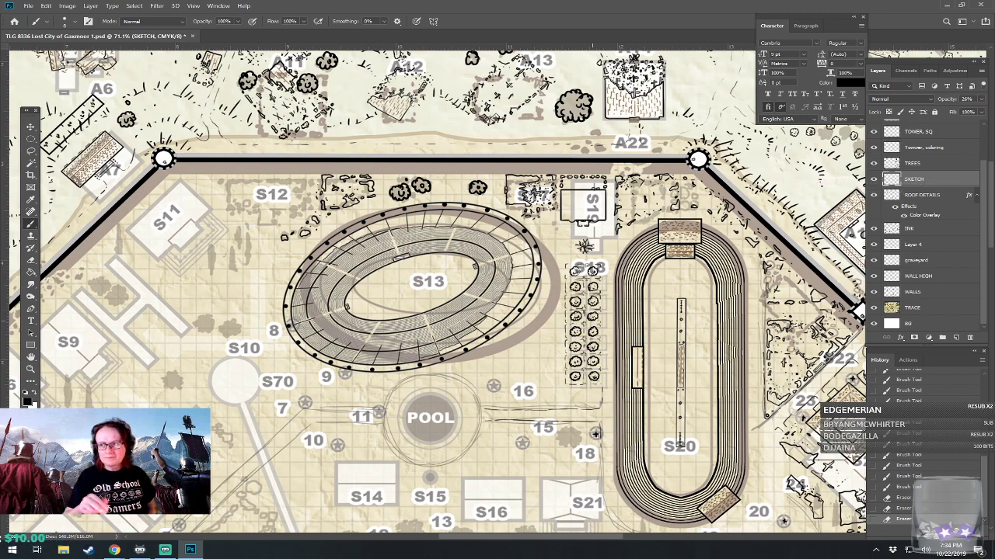
Show the narrate layer and make it the active layer.
scroll(438, 291, "down", 3)
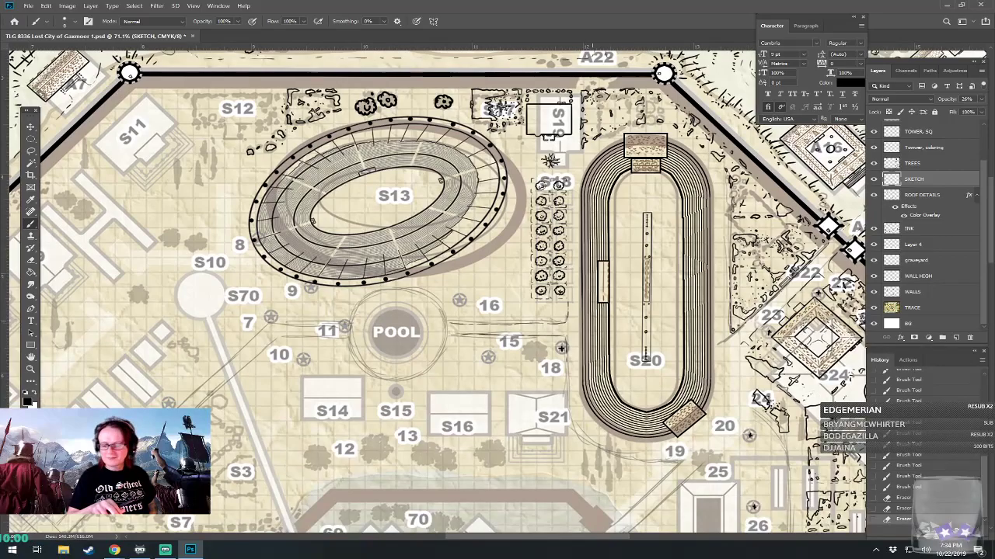
scroll(438, 291, "up", 1)
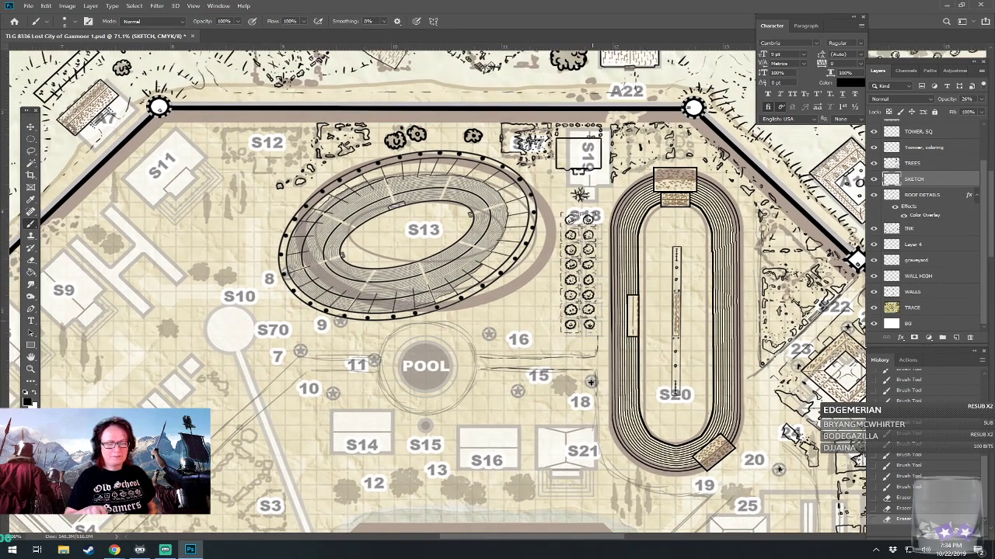
scroll(437, 291, "up", 1)
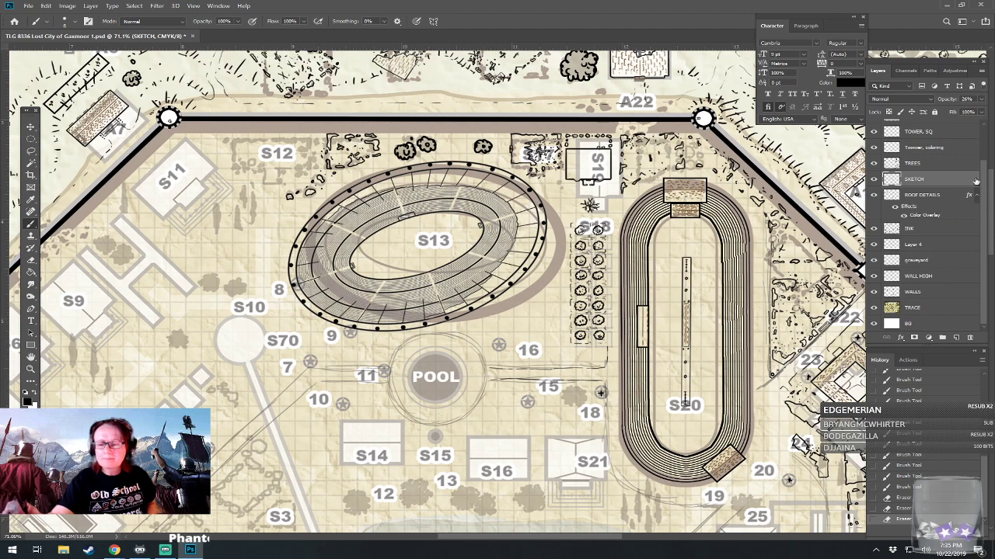
left_click_drag(981, 173, 980, 134)
left_click(874, 128)
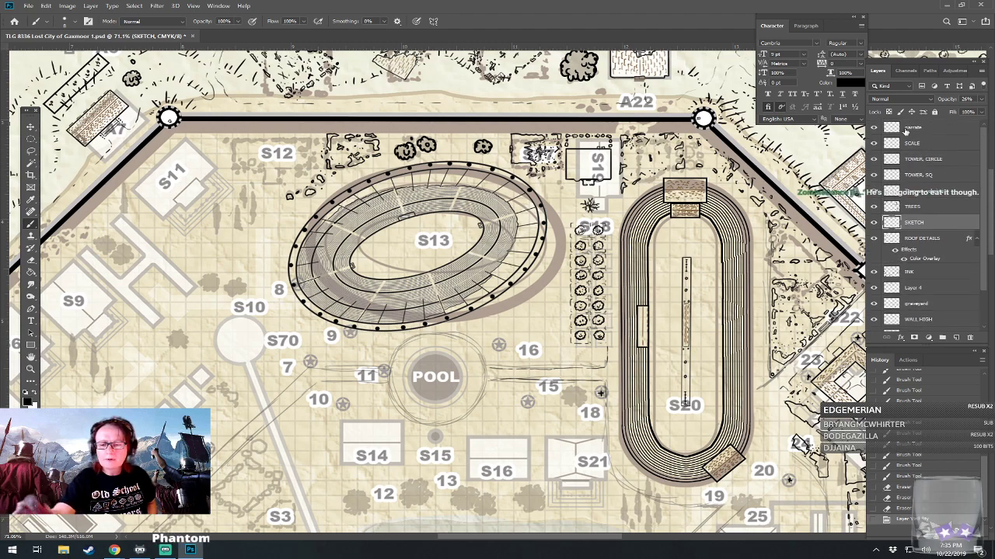
left_click(913, 130)
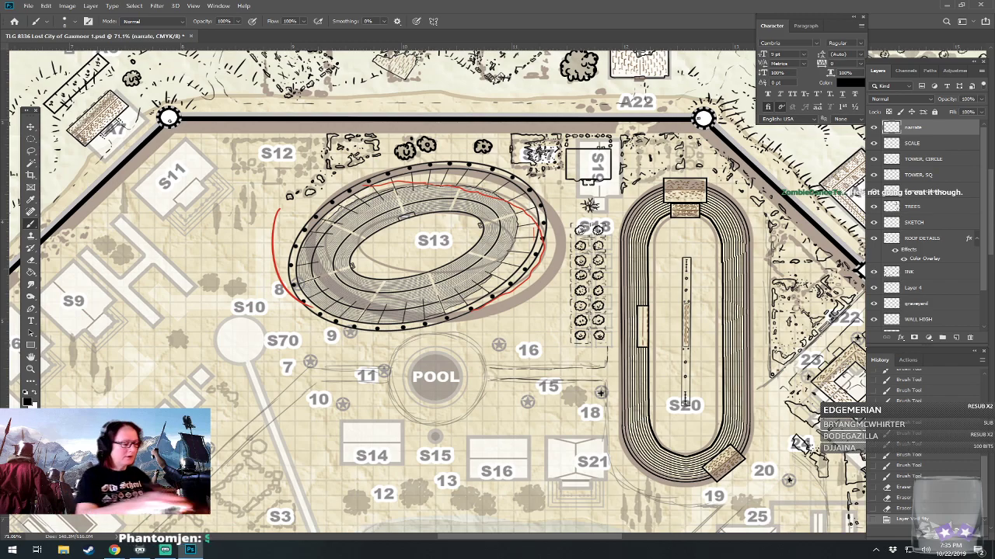
Set the foreground color to red and outline the arena block and the pool block, adding an arrow pointing south.
left_click(28, 402)
left_click(629, 251)
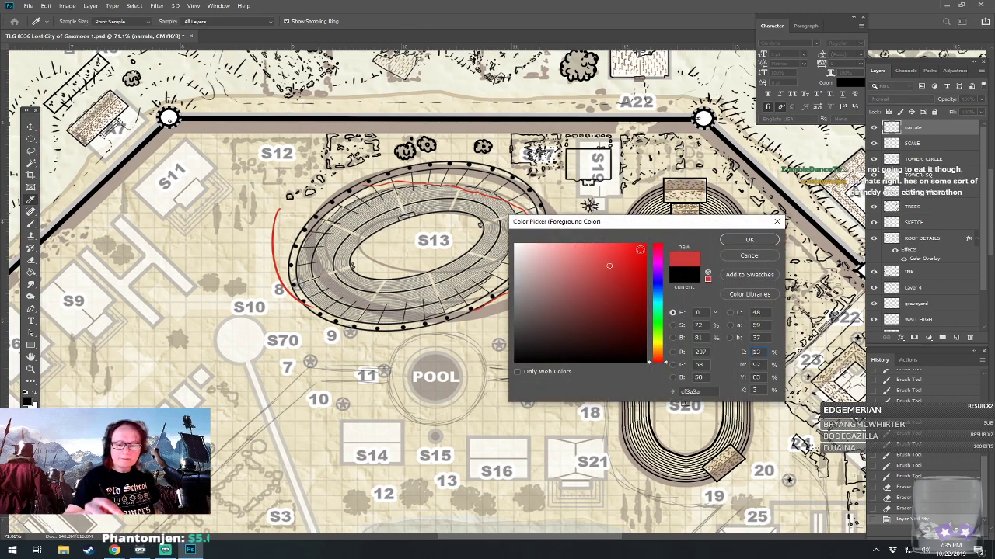
left_click(749, 239)
mouse_move(331, 134)
left_mouse_down()
mouse_move(281, 161)
mouse_move(300, 325)
mouse_move(630, 353)
mouse_move(578, 308)
mouse_move(556, 271)
mouse_move(601, 346)
mouse_move(646, 326)
mouse_move(311, 315)
mouse_move(282, 417)
mouse_move(387, 515)
mouse_move(589, 513)
mouse_move(645, 327)
mouse_move(593, 160)
left_mouse_up()
left_click_drag(488, 330, 502, 484)
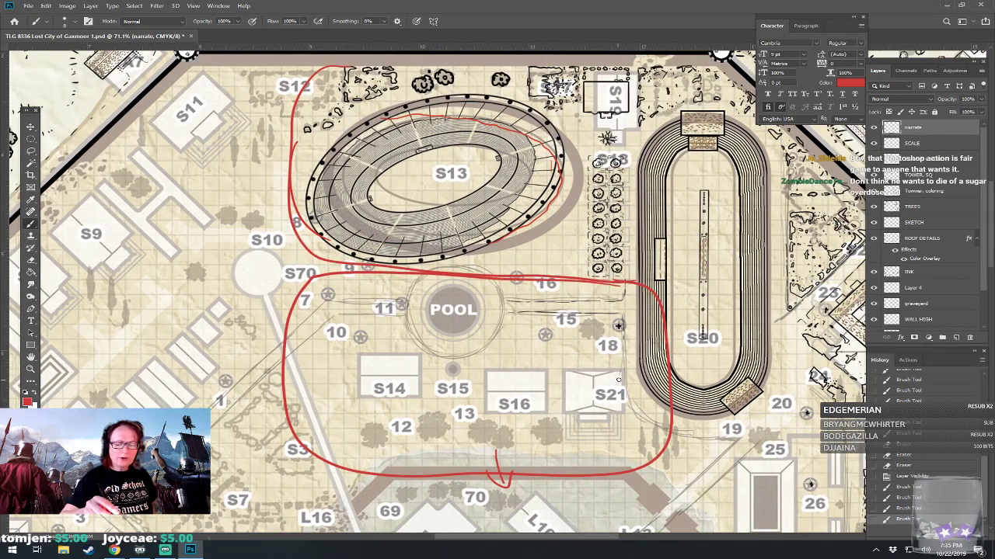
Circle the pool and buildings S14, S15, S16 and S21 in red.
mouse_move(610, 361)
left_mouse_down()
mouse_move(561, 418)
mouse_move(621, 365)
left_mouse_up()
left_click_drag(454, 280, 488, 307)
mouse_move(517, 354)
left_mouse_down()
mouse_move(490, 429)
mouse_move(548, 365)
left_mouse_up()
left_click_drag(466, 355, 476, 359)
left_click_drag(376, 346, 371, 355)
Mark in red the road running from statue 7 past the pool and down along the racetrack's west side.
mouse_move(337, 305)
left_mouse_down()
mouse_move(351, 333)
mouse_move(315, 314)
mouse_move(457, 276)
mouse_move(646, 328)
mouse_move(618, 447)
left_mouse_up()
mouse_move(463, 285)
left_mouse_down()
mouse_move(342, 296)
mouse_move(572, 310)
left_mouse_up()
mouse_move(371, 317)
left_mouse_down()
mouse_move(289, 338)
mouse_move(293, 366)
mouse_move(622, 368)
mouse_move(636, 463)
left_mouse_up()
mouse_move(618, 318)
left_mouse_down()
mouse_move(661, 439)
mouse_move(351, 326)
mouse_move(400, 342)
left_mouse_up()
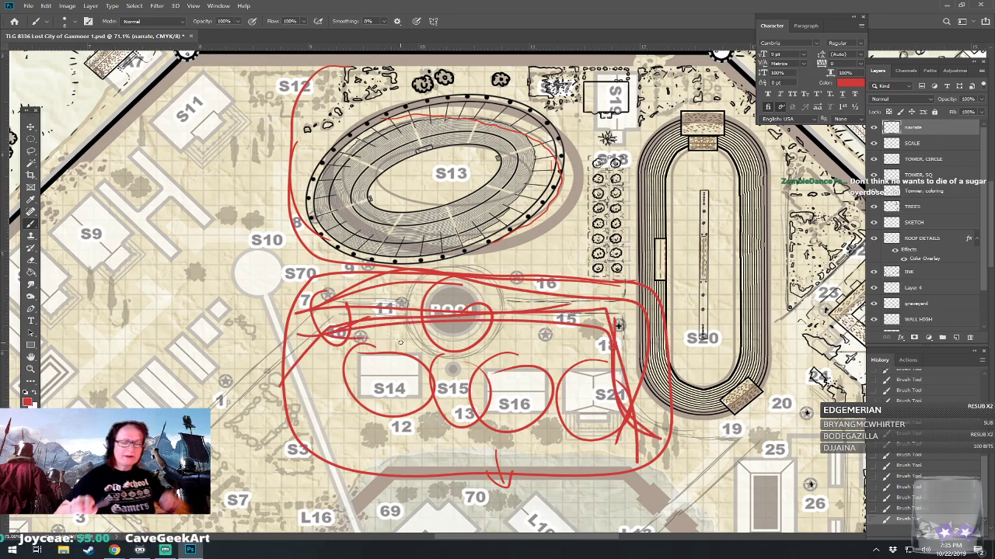
scroll(401, 342, "down", 5)
scroll(401, 342, "up", 3)
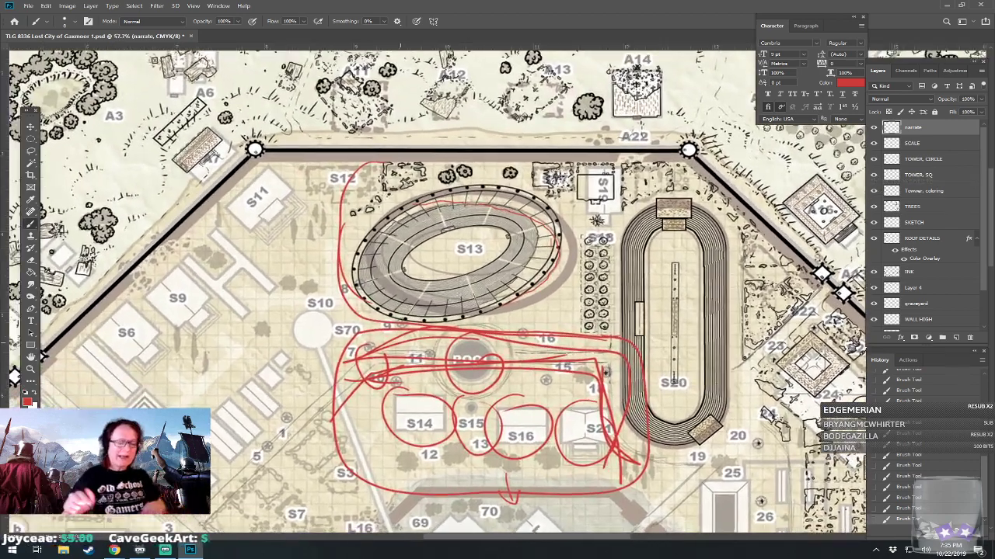
scroll(435, 310, "down", 3)
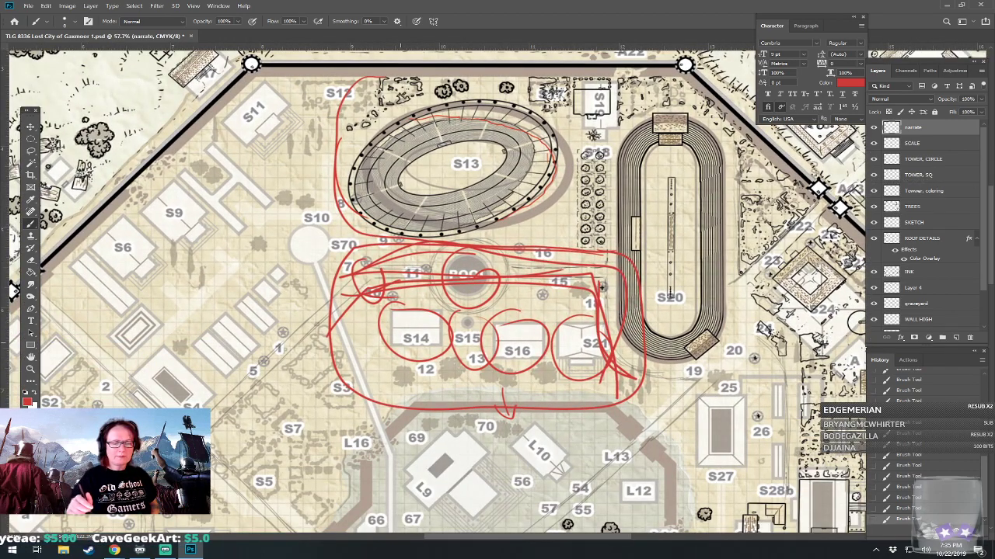
scroll(435, 296, "up", 1)
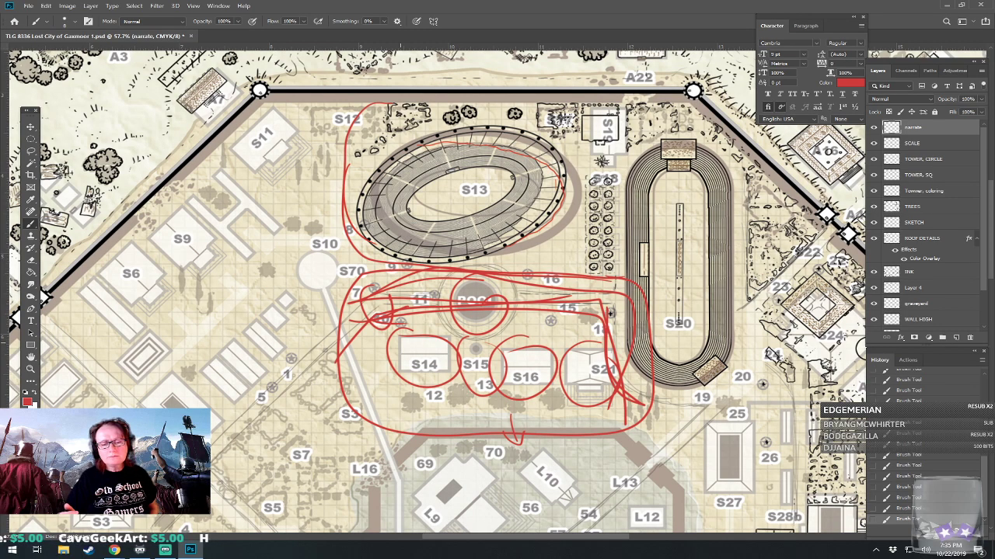
Shade the southeast corner of the arena block in red and mark along its west and east edges.
scroll(435, 295, "up", 2)
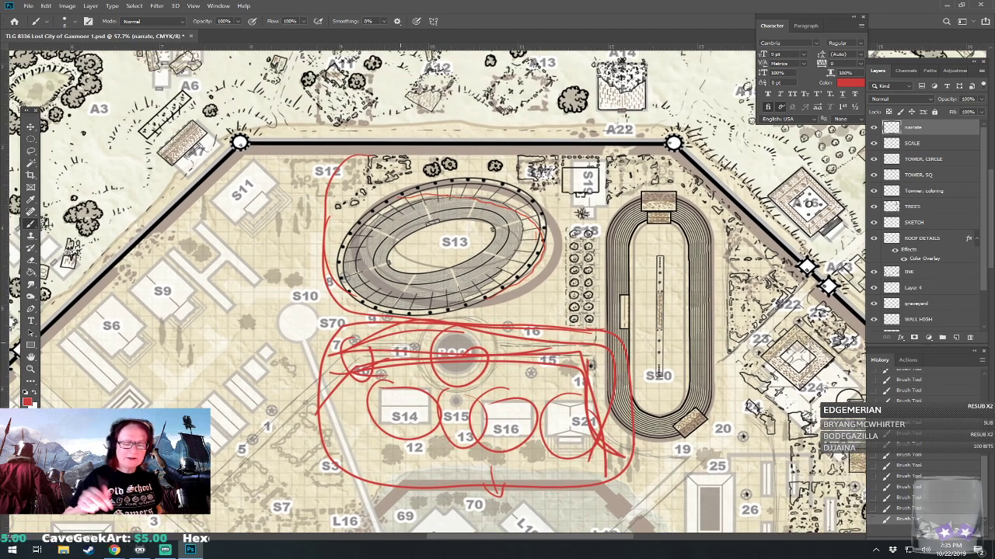
mouse_move(490, 316)
left_mouse_down()
mouse_move(533, 309)
mouse_move(550, 291)
mouse_move(529, 312)
mouse_move(556, 296)
mouse_move(552, 280)
mouse_move(541, 310)
left_mouse_up()
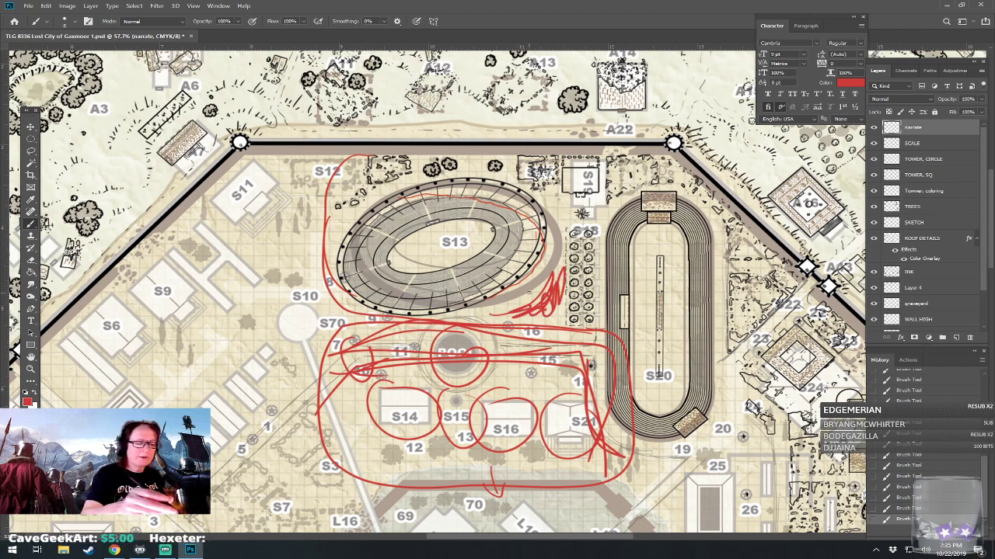
mouse_move(317, 235)
left_mouse_down()
mouse_move(351, 198)
mouse_move(320, 256)
mouse_move(361, 207)
mouse_move(316, 313)
mouse_move(370, 312)
left_mouse_up()
left_click_drag(565, 216, 560, 288)
mouse_move(539, 191)
left_mouse_down()
mouse_move(567, 214)
mouse_move(558, 317)
mouse_move(511, 235)
left_mouse_up()
Extend the red road marking around the racetrack's south end and up its east side.
scroll(435, 295, "down", 2)
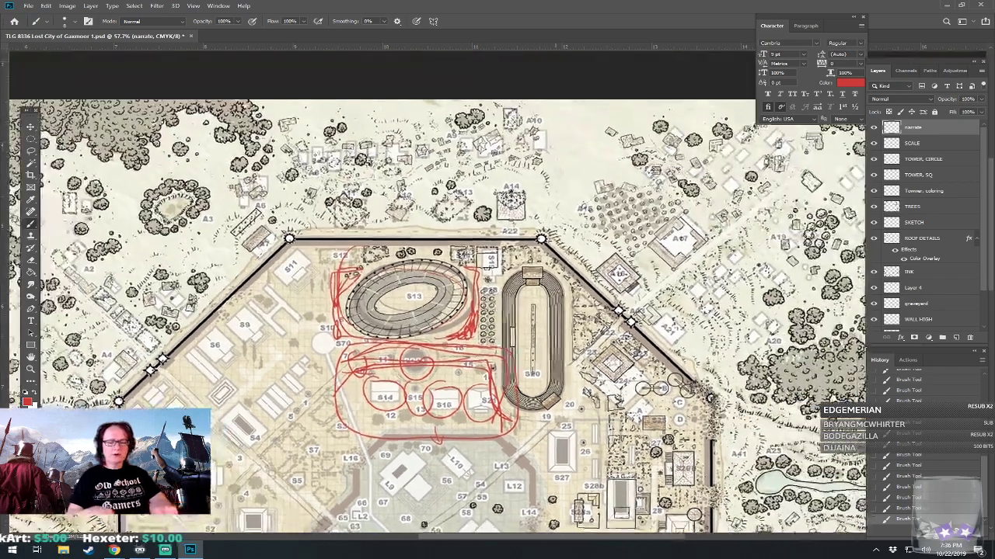
left_click_drag(435, 311, 386, 235)
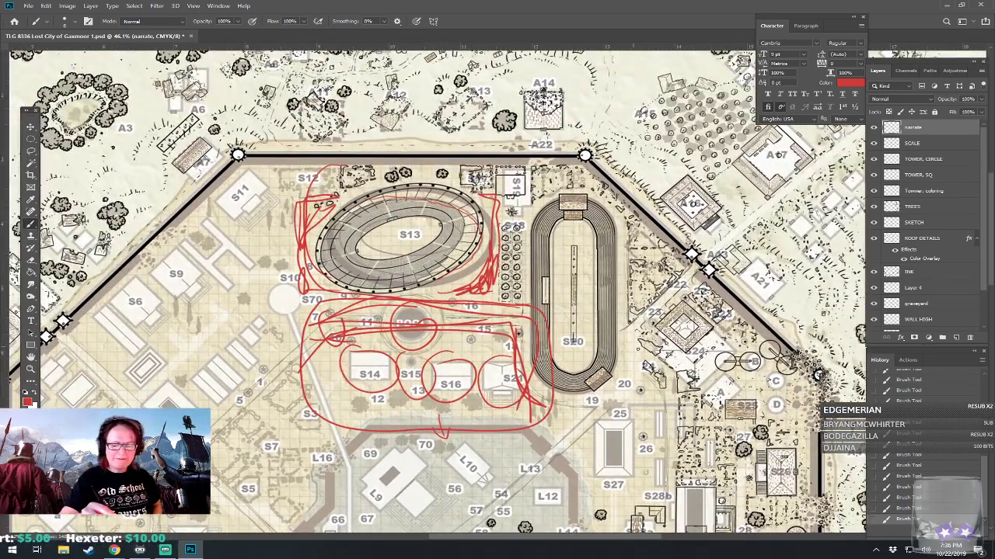
mouse_move(632, 336)
left_mouse_down()
mouse_move(631, 385)
mouse_move(611, 404)
mouse_move(629, 387)
mouse_move(611, 403)
mouse_move(626, 371)
left_mouse_up()
mouse_move(577, 404)
left_mouse_down()
mouse_move(552, 406)
mouse_move(620, 399)
mouse_move(565, 435)
mouse_move(590, 415)
mouse_move(546, 419)
mouse_move(568, 429)
mouse_move(554, 423)
mouse_move(553, 442)
mouse_move(549, 407)
mouse_move(546, 436)
mouse_move(600, 413)
left_mouse_up()
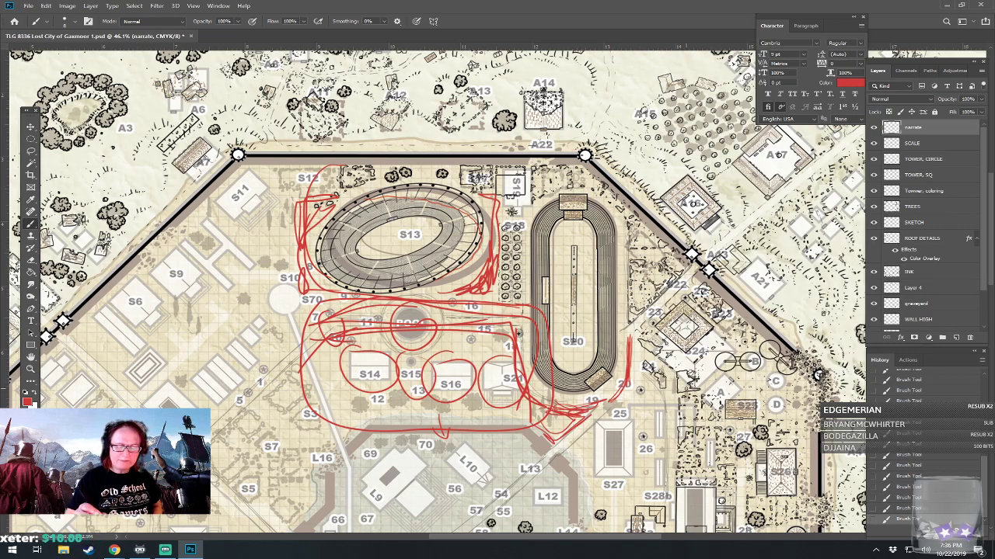
Hide the narrate layer and the TRACE layer so only the inked artwork shows.
scroll(435, 295, "down", 2)
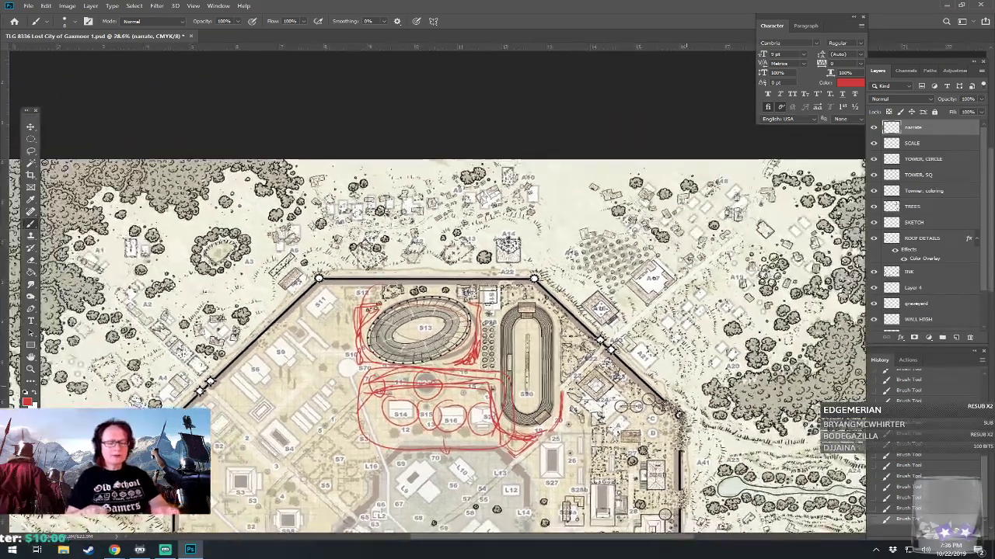
scroll(435, 295, "down", 3)
scroll(435, 295, "down", 1)
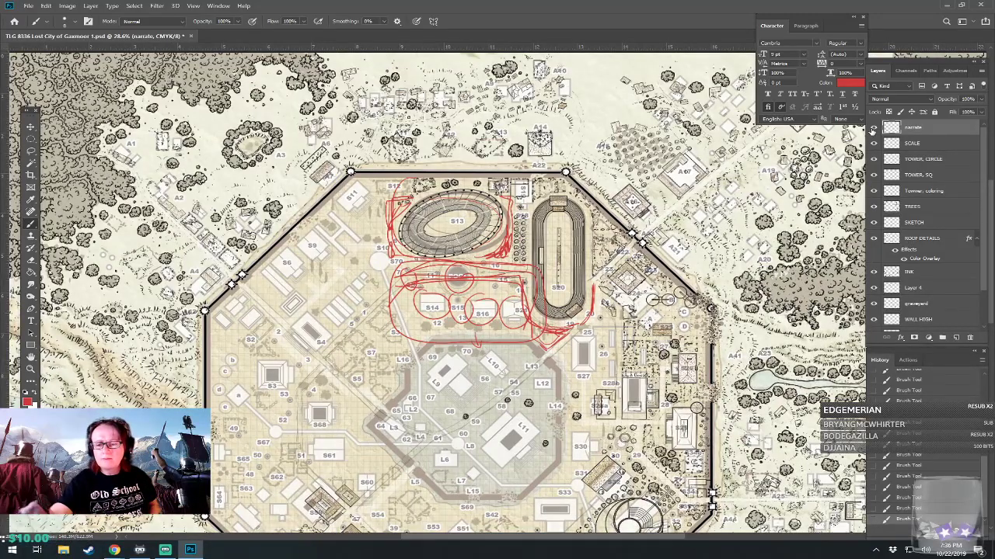
left_click(873, 127)
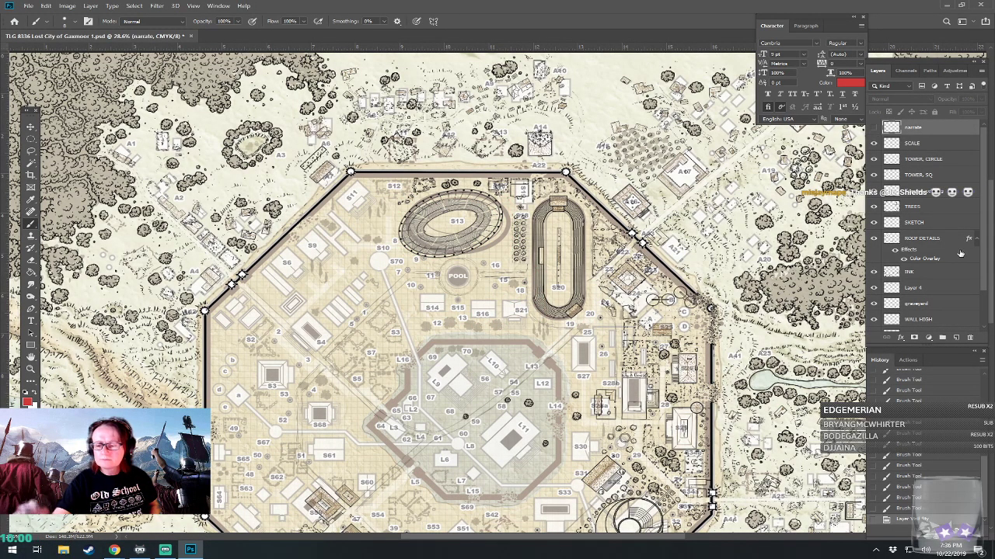
scroll(971, 324, "down", 3)
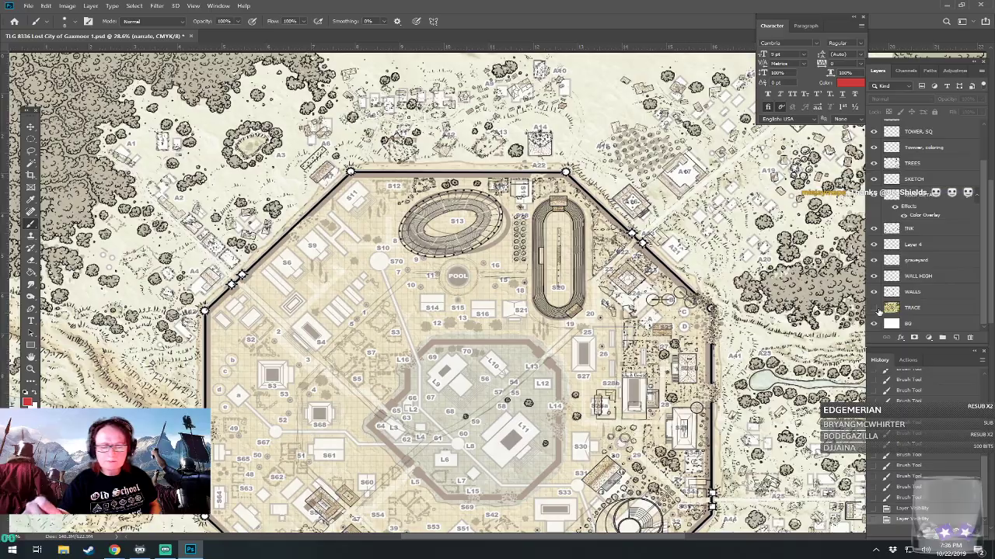
left_click(874, 308)
Save the Lost City of Gaxmoor map document with the whole inked city in view.
scroll(435, 295, "down", 5)
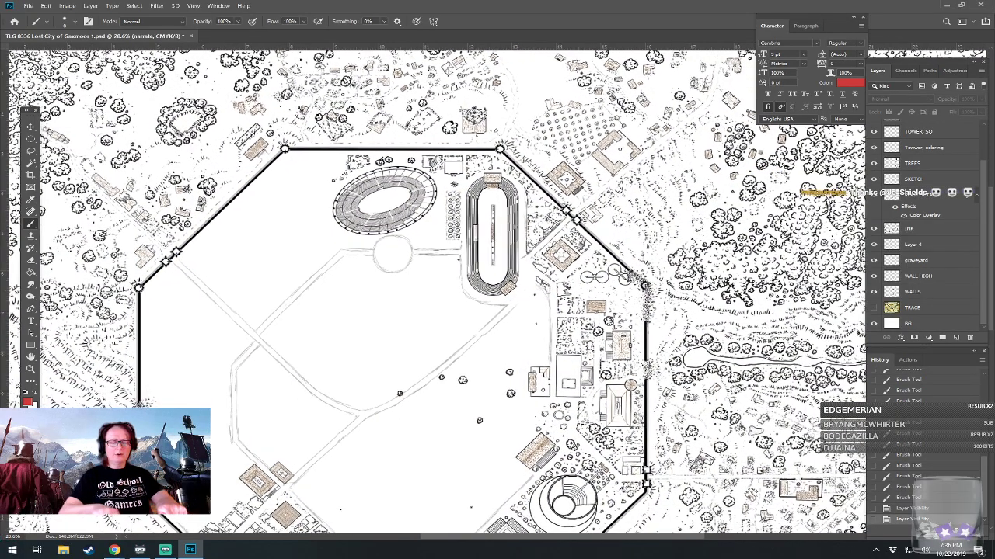
scroll(496, 283, "up", 2)
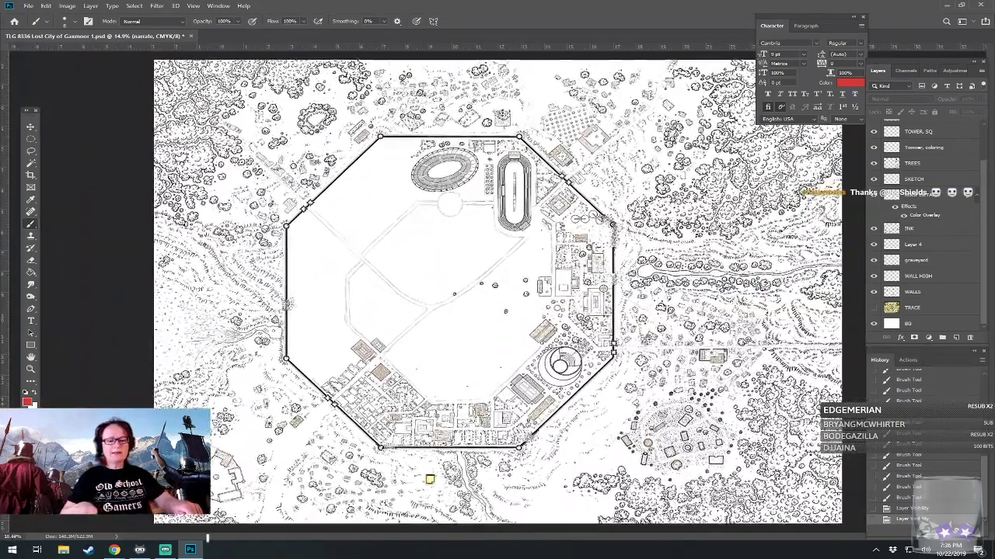
key("ctrl+s")
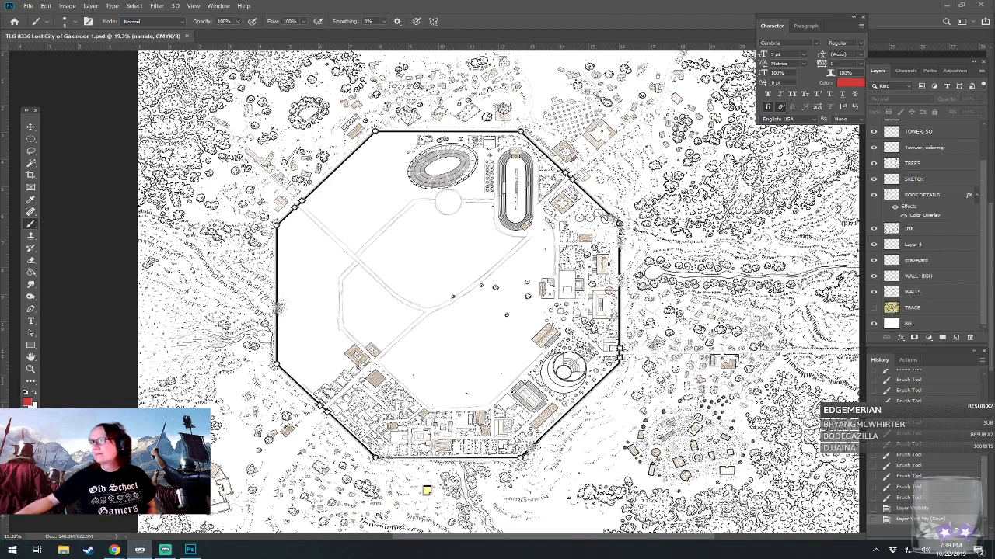
mouse_move(114, 551)
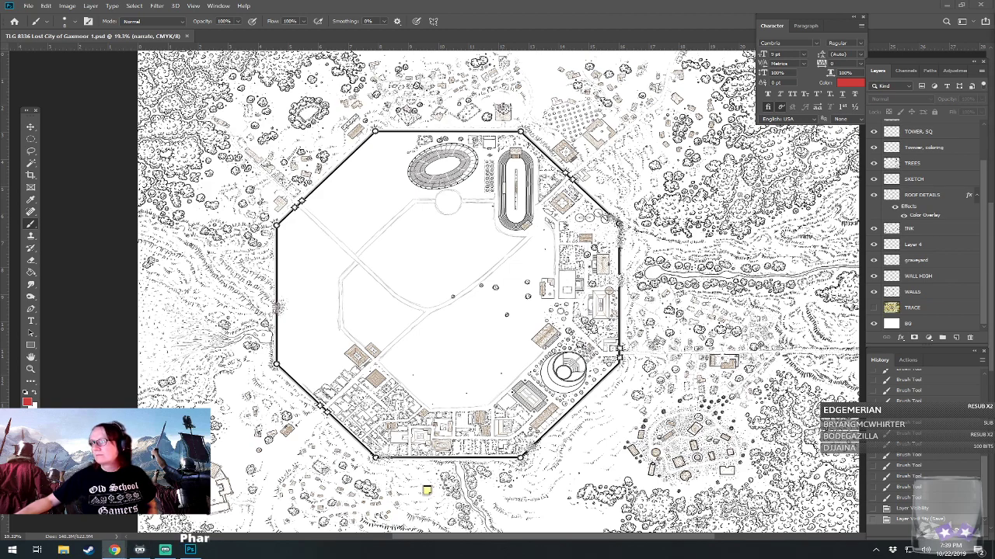